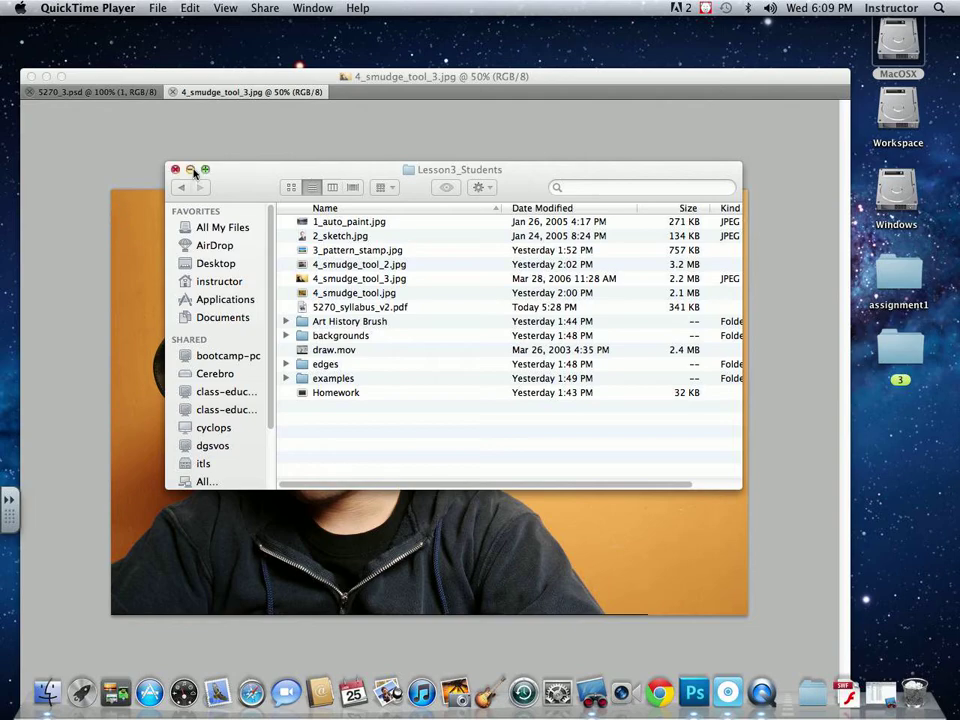
Close the Lesson3_Students Finder window and bring Photoshop's portrait photo to the front.
left_click(175, 169)
left_click(417, 79)
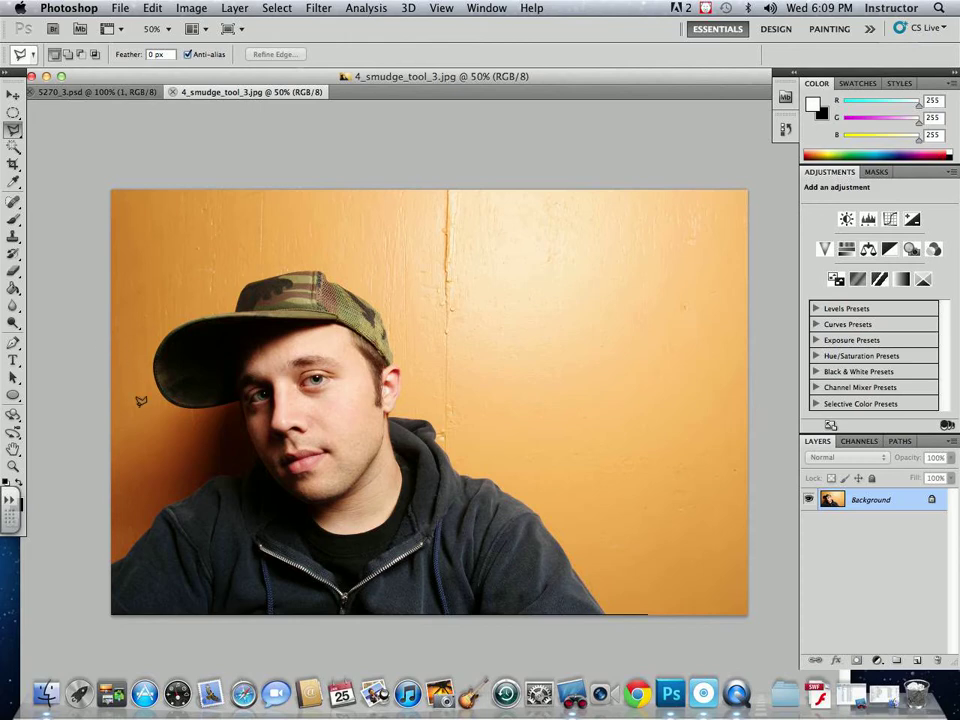
Trace a closed polygonal lasso selection around the man's chin, neck and left shoulder.
left_click(110, 561)
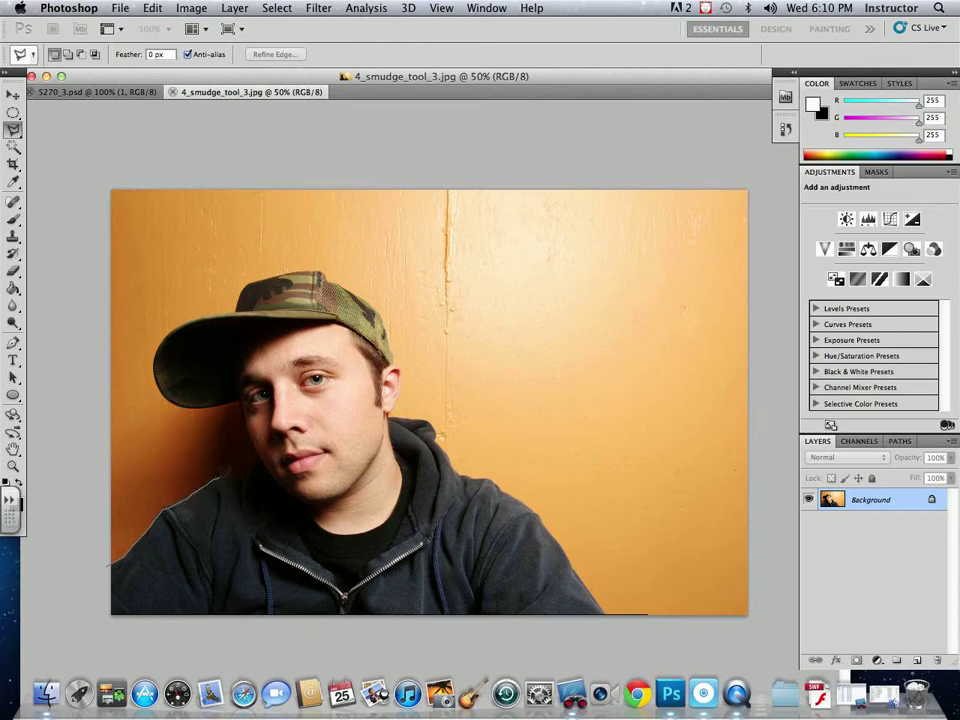
left_click(240, 479)
left_click(254, 455)
left_click(248, 428)
left_click(385, 422)
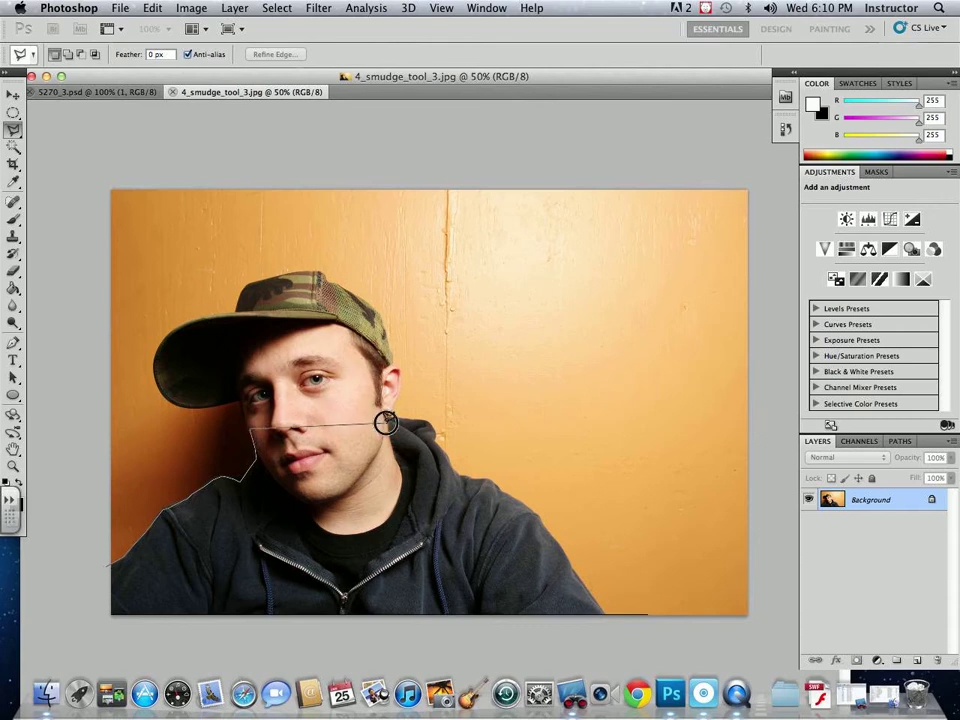
left_click(375, 633)
left_click(95, 635)
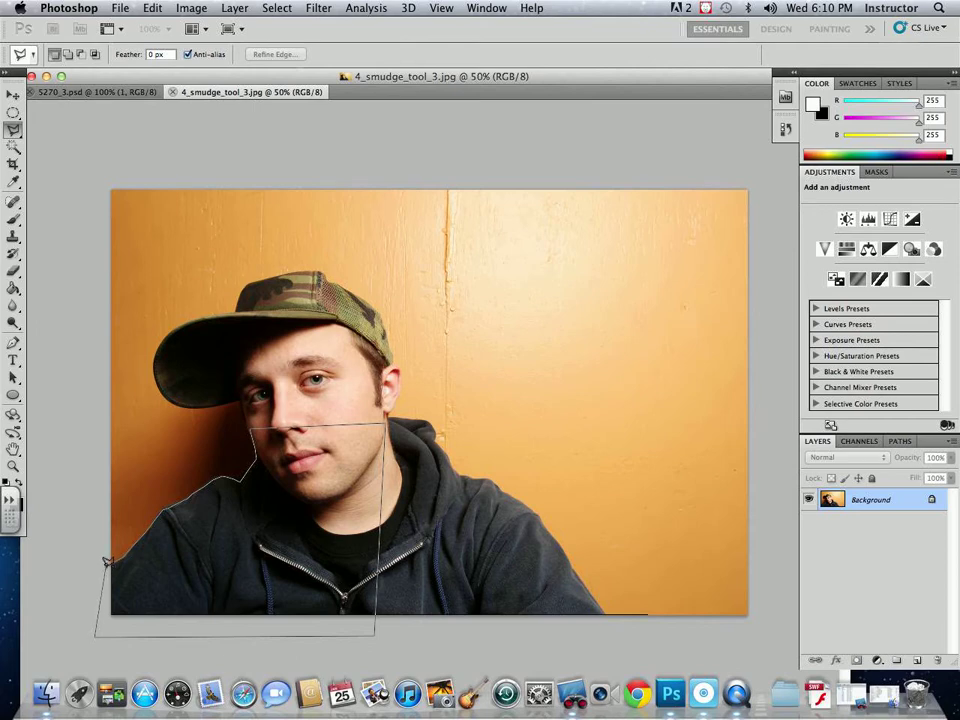
double_click(107, 563)
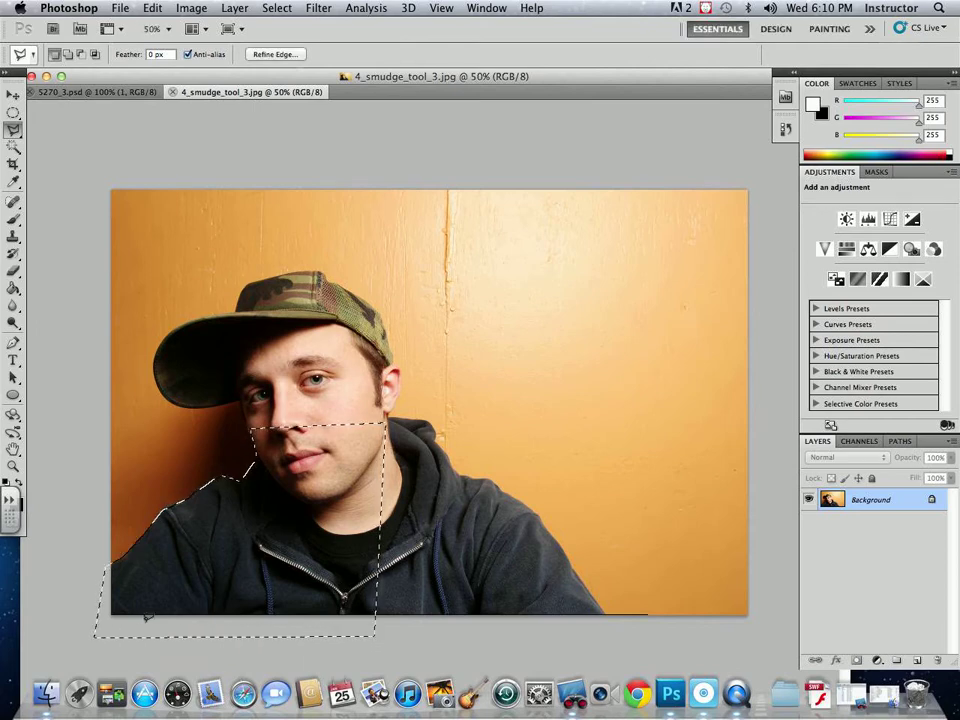
left_click(13, 94)
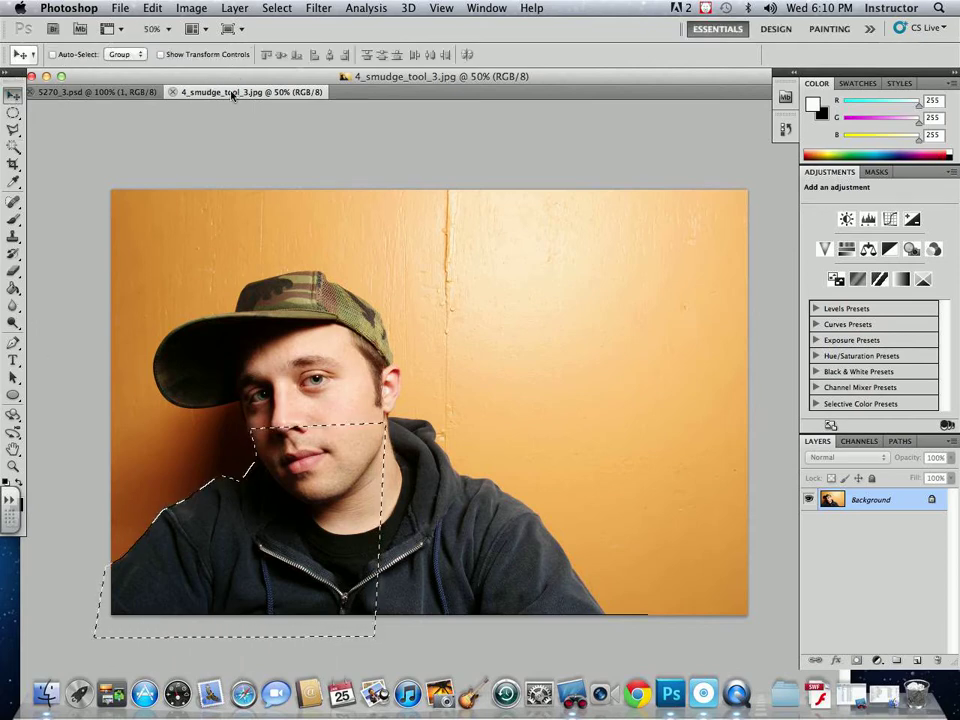
Drag the selected chin-and-shoulder area into 5270_3.psd as Layer 40, then return to the portrait.
left_click_drag(229, 91, 426, 119)
double_click(426, 119)
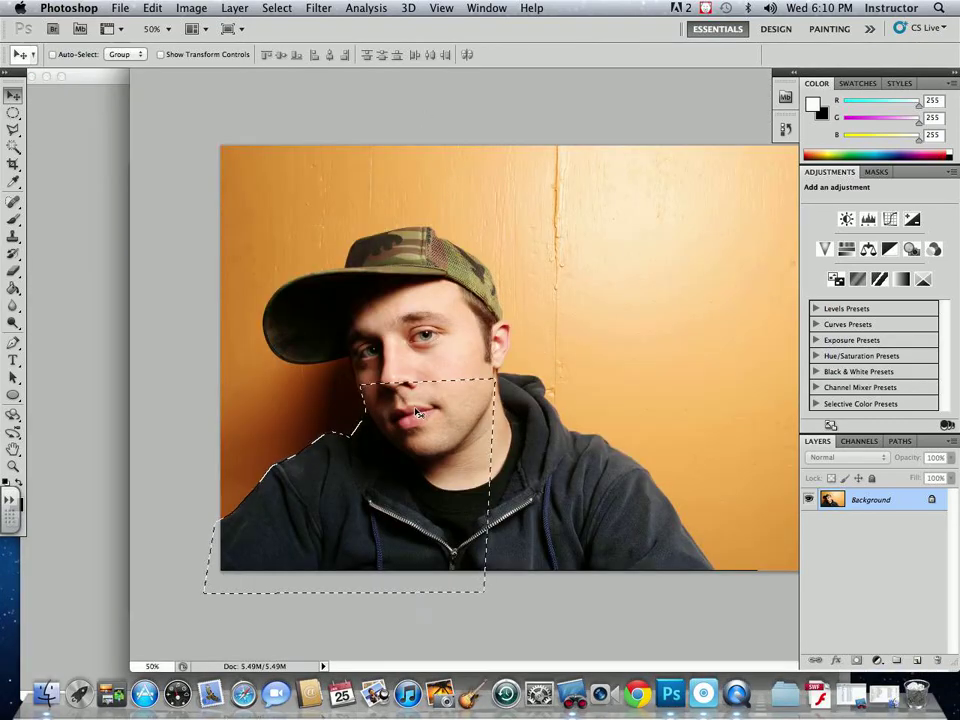
left_click_drag(407, 411, 129, 409)
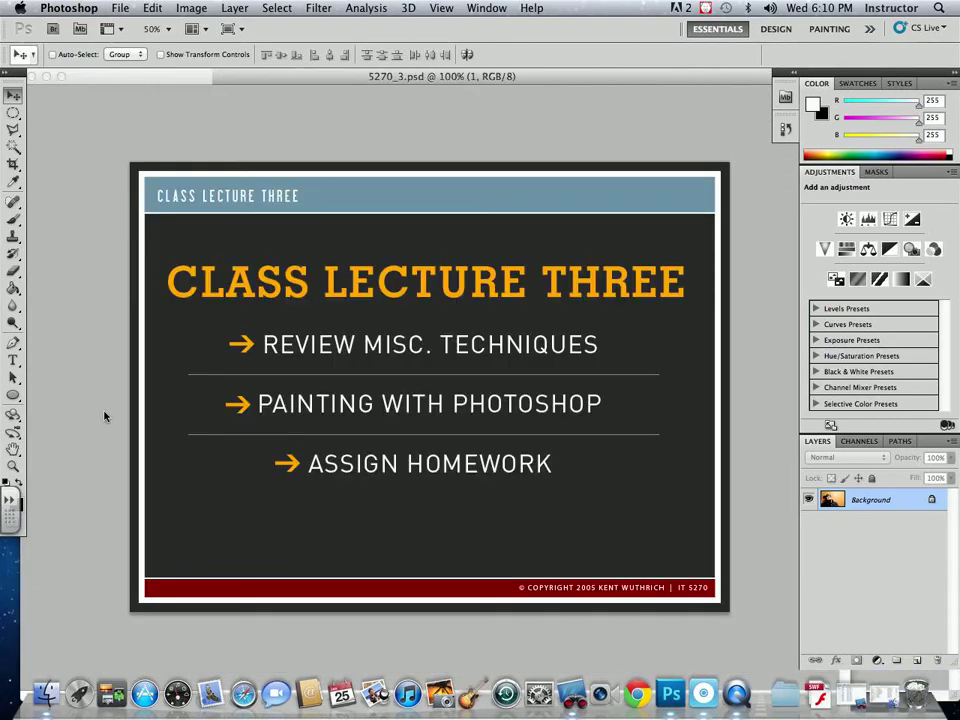
left_click_drag(104, 416, 485, 300)
left_click_drag(332, 76, 270, 201)
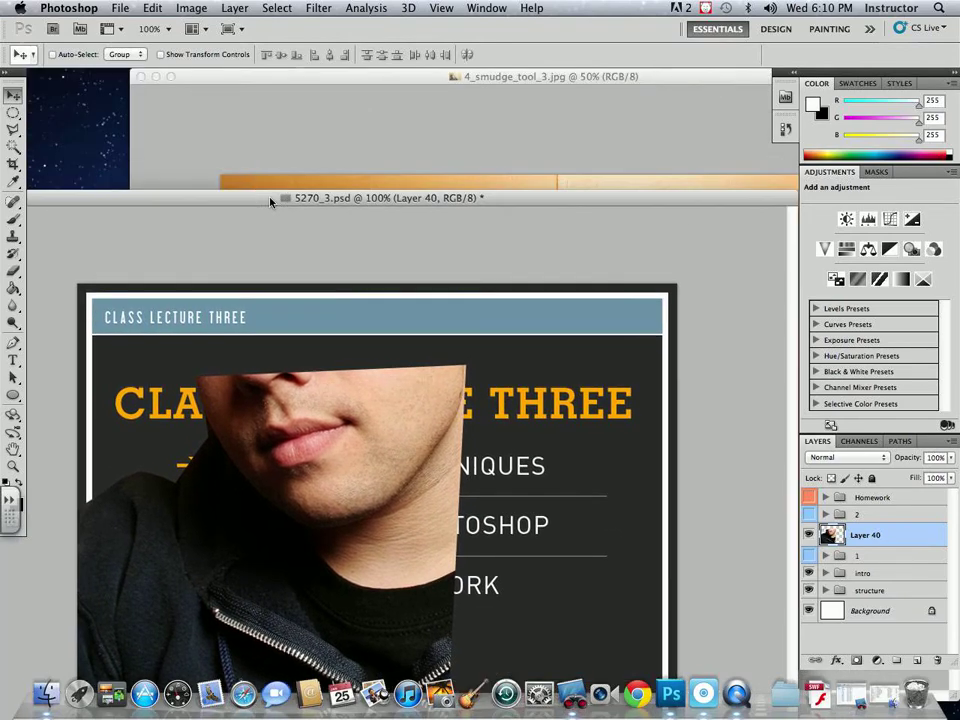
left_click(308, 139)
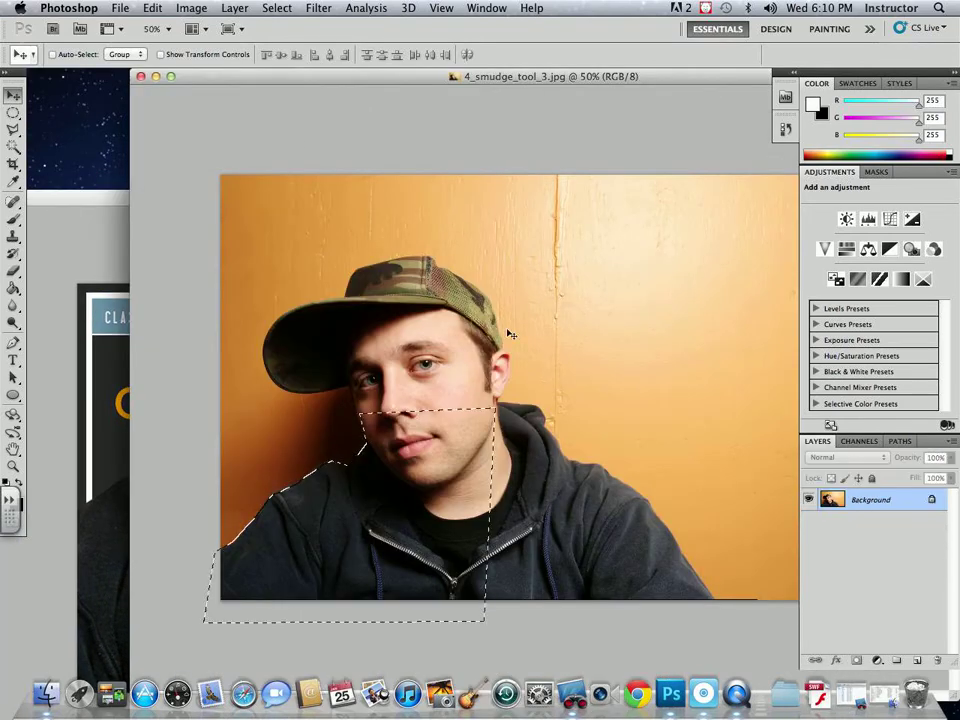
Convert the Background into Layer 0 and add a layer mask from the selection.
double_click(855, 499)
left_click(613, 297)
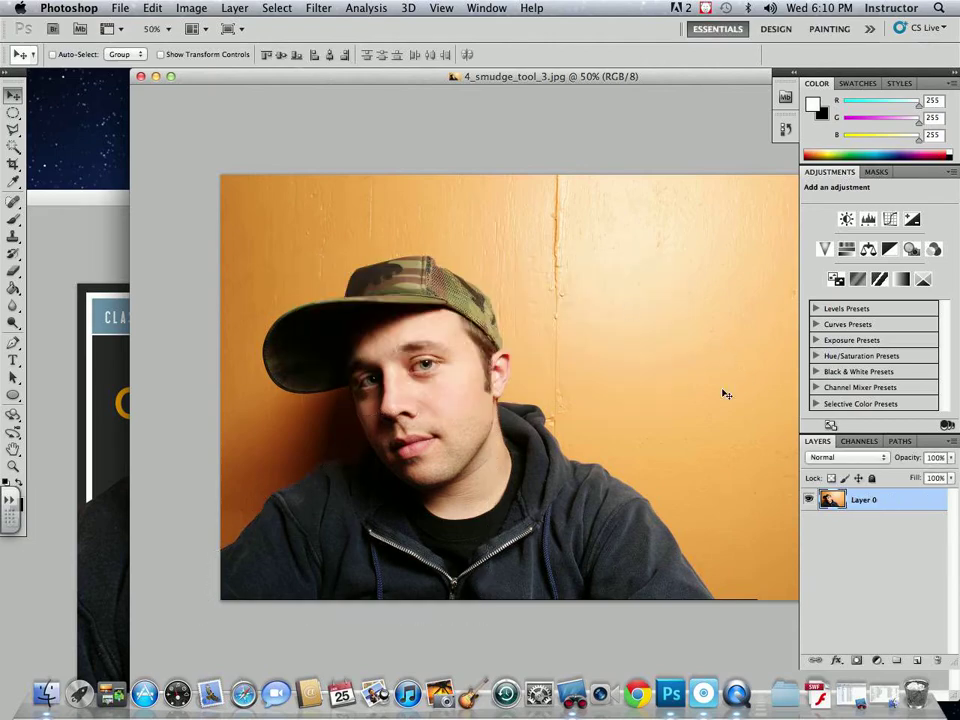
left_click(856, 661)
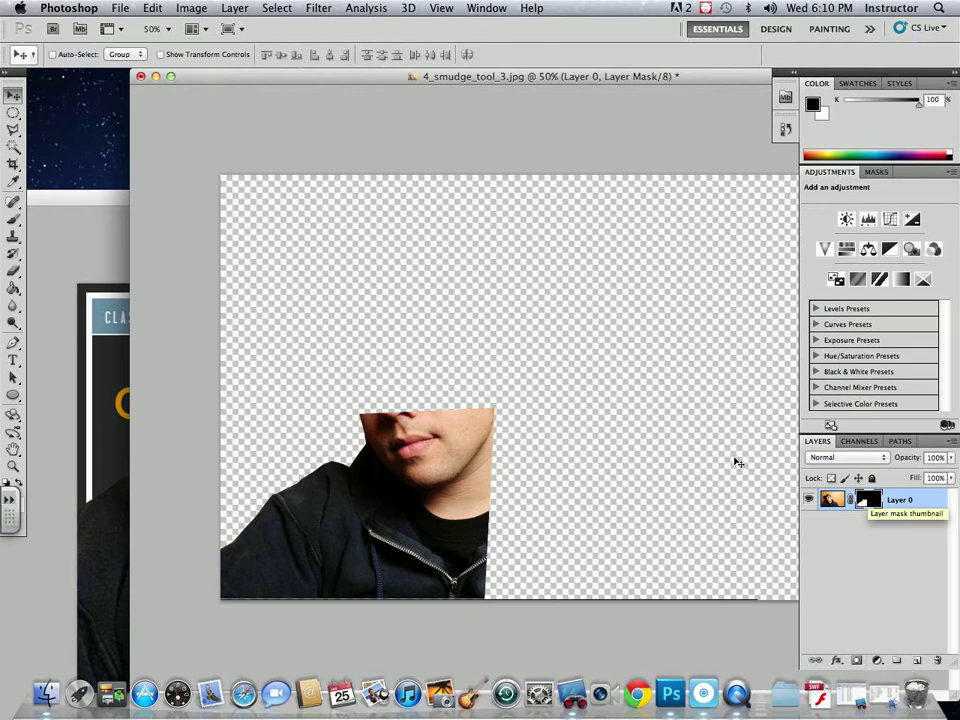
Paint on the mask with a 40 px hard round brush, hiding then revealing the area above the face.
left_click(13, 218)
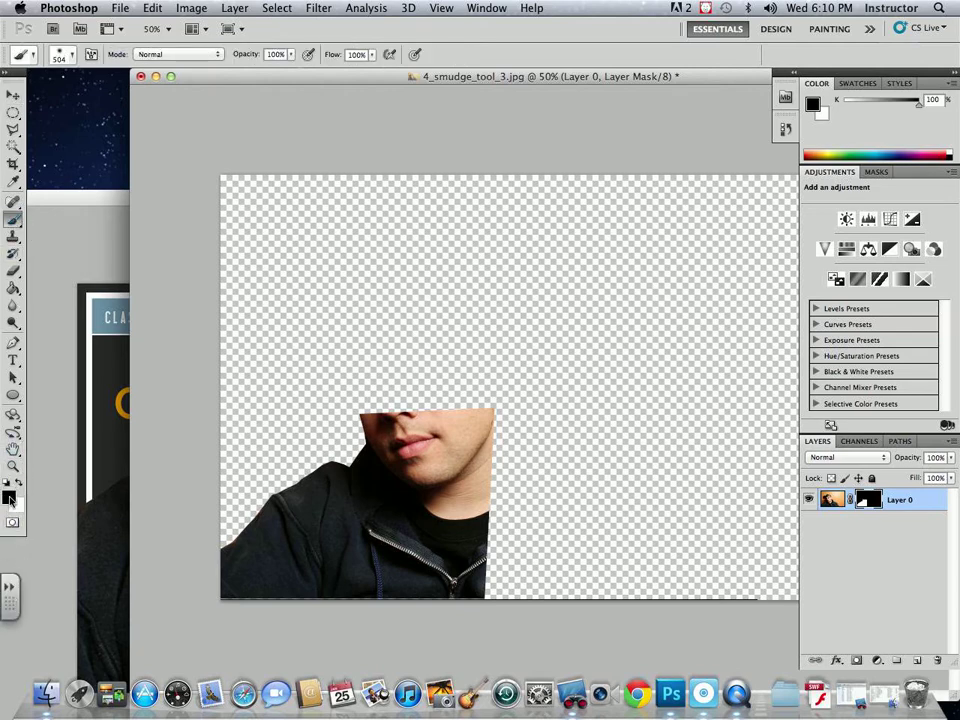
left_click(60, 50)
left_click(52, 155)
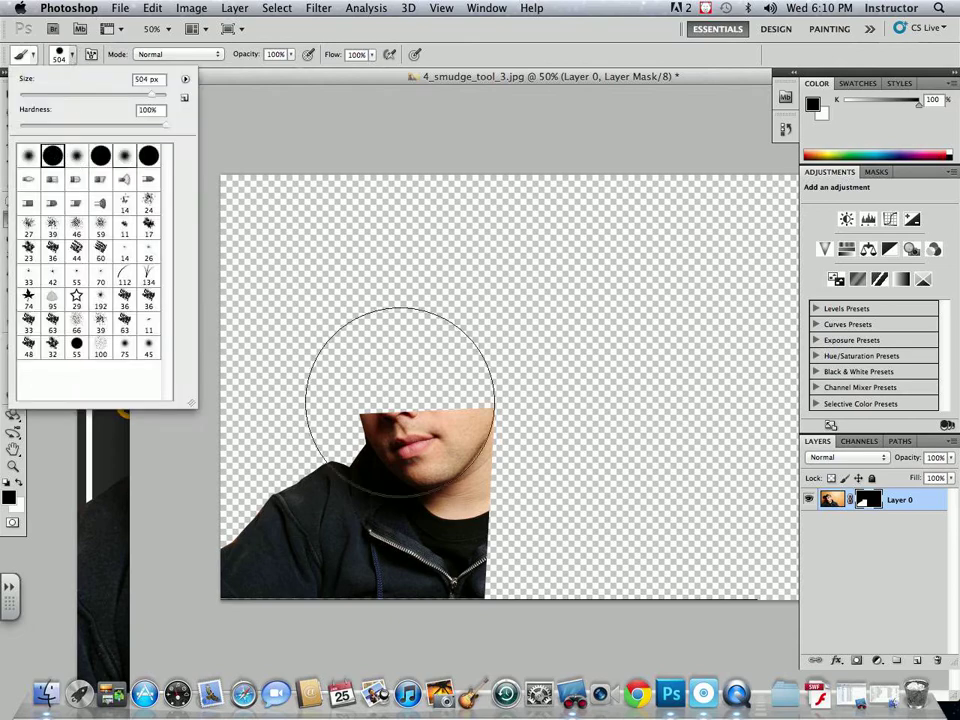
left_click_drag(133, 92, 55, 92)
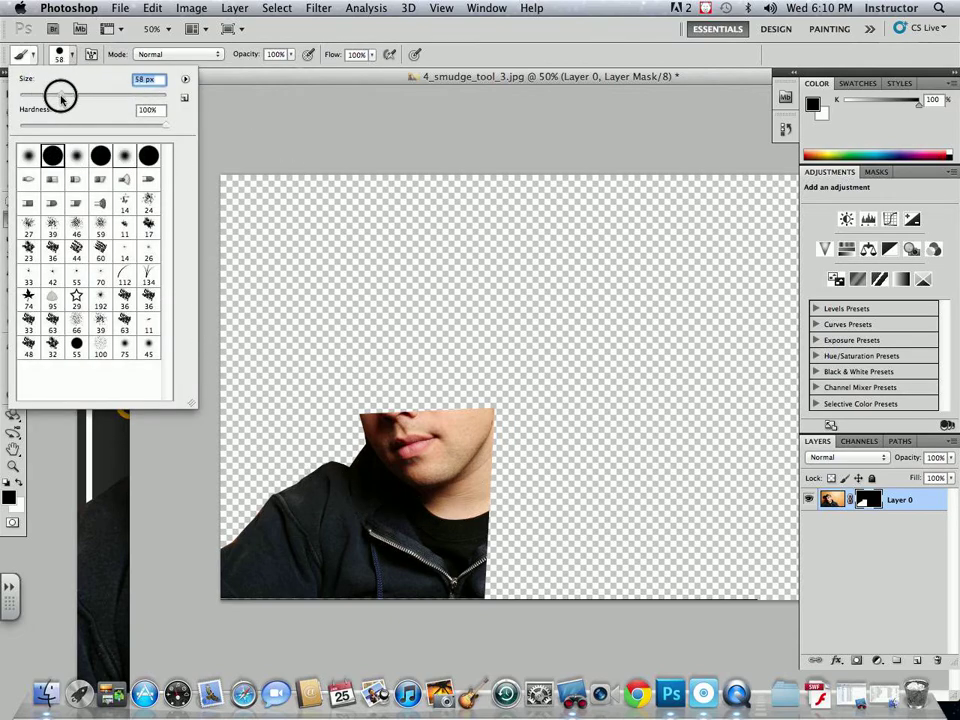
left_click(413, 414)
mouse_move(413, 414)
left_mouse_down()
mouse_move(367, 407)
mouse_move(370, 452)
mouse_move(380, 404)
mouse_move(400, 385)
mouse_move(397, 442)
mouse_move(389, 436)
mouse_move(396, 419)
mouse_move(415, 421)
mouse_move(429, 392)
mouse_move(416, 424)
mouse_move(468, 396)
left_mouse_up()
left_click(19, 481)
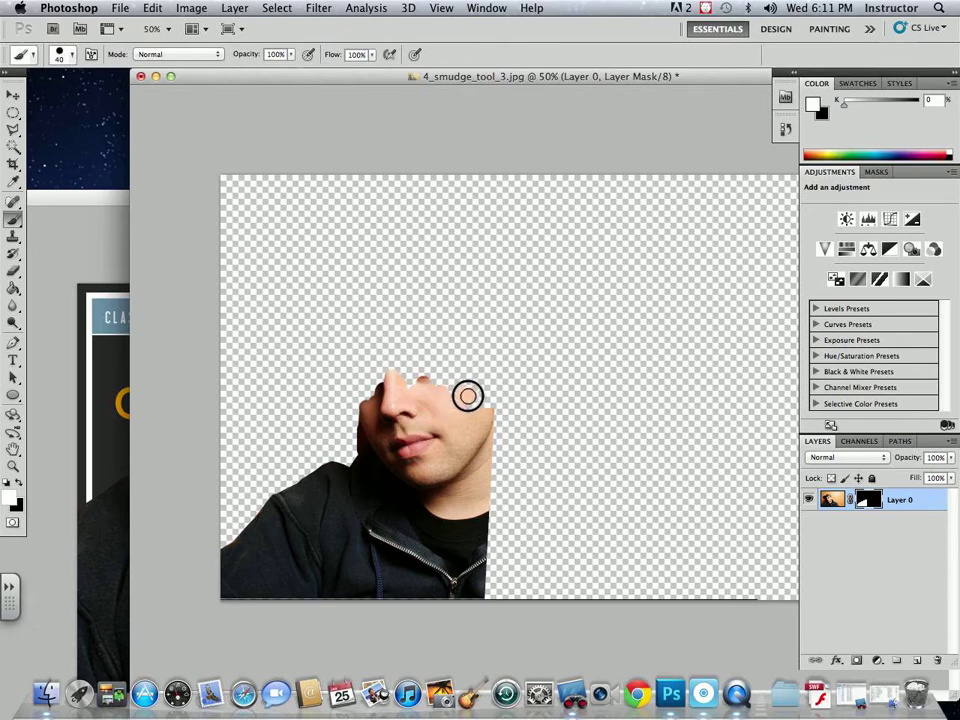
mouse_move(468, 396)
left_mouse_down()
mouse_move(417, 377)
mouse_move(359, 392)
mouse_move(438, 372)
mouse_move(395, 370)
mouse_move(423, 358)
mouse_move(455, 366)
left_mouse_up()
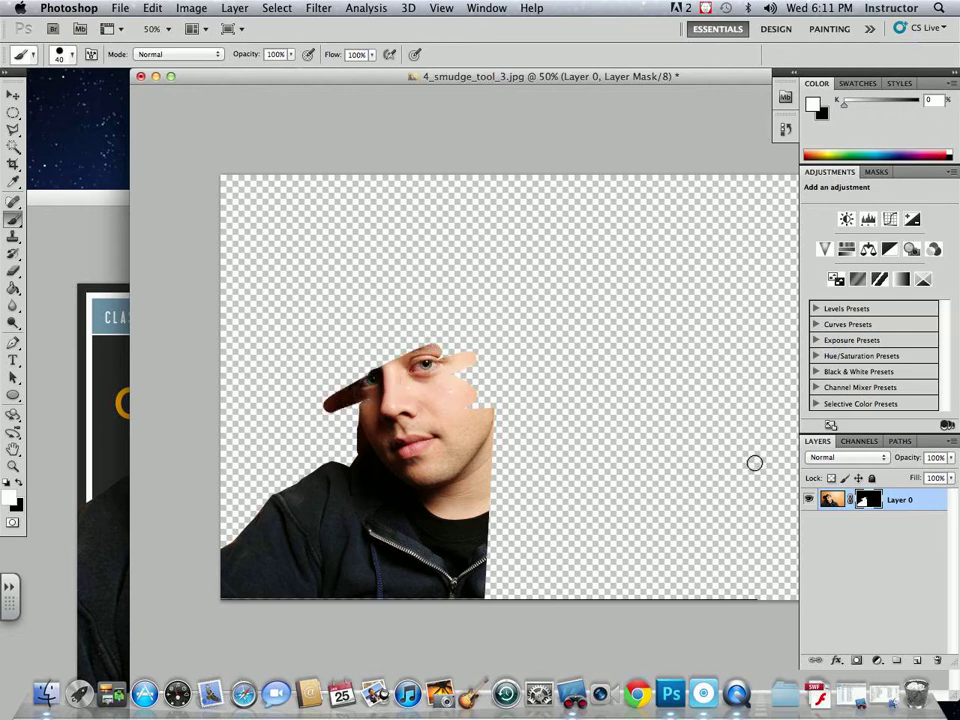
Delete the layer mask without applying it, restoring the full portrait.
left_click(13, 94)
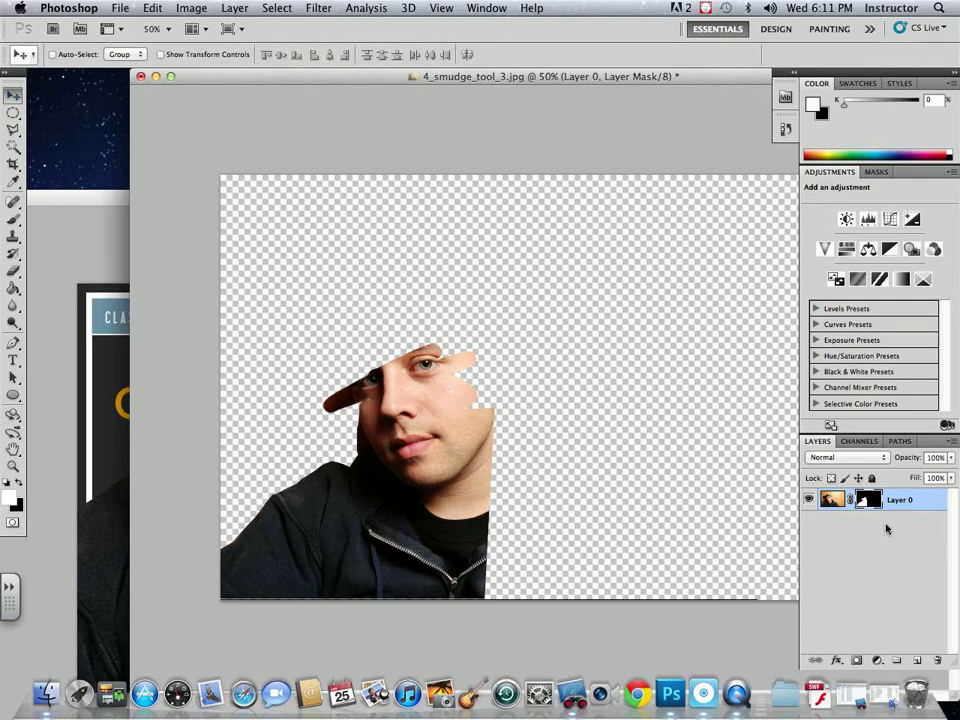
left_click_drag(865, 502, 937, 660)
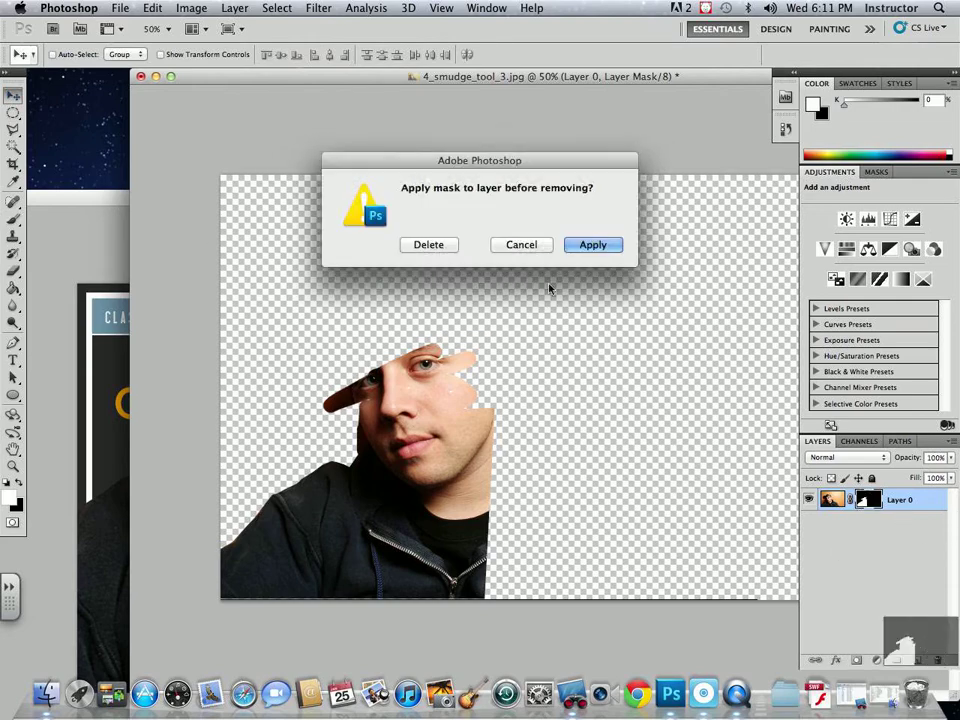
left_click(430, 245)
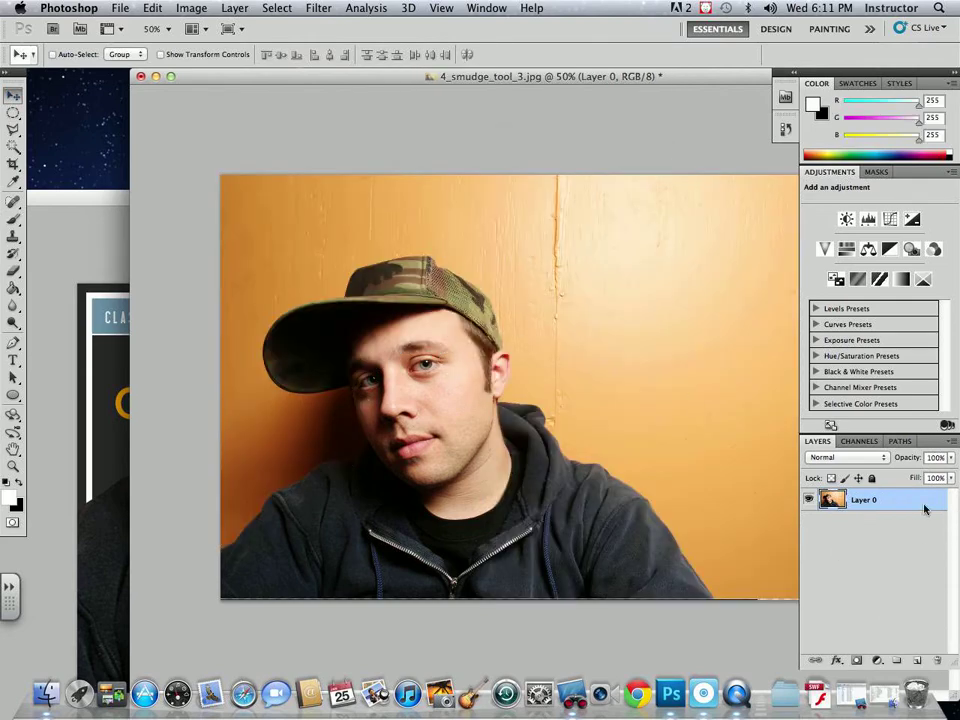
left_click(13, 112)
Draw an oval around the face, invert the selection, delete the outside and deselect.
left_click_drag(340, 306, 560, 570)
mouse_move(461, 407)
left_mouse_down()
mouse_move(439, 429)
mouse_move(439, 407)
mouse_move(443, 414)
left_mouse_up()
left_click(277, 8)
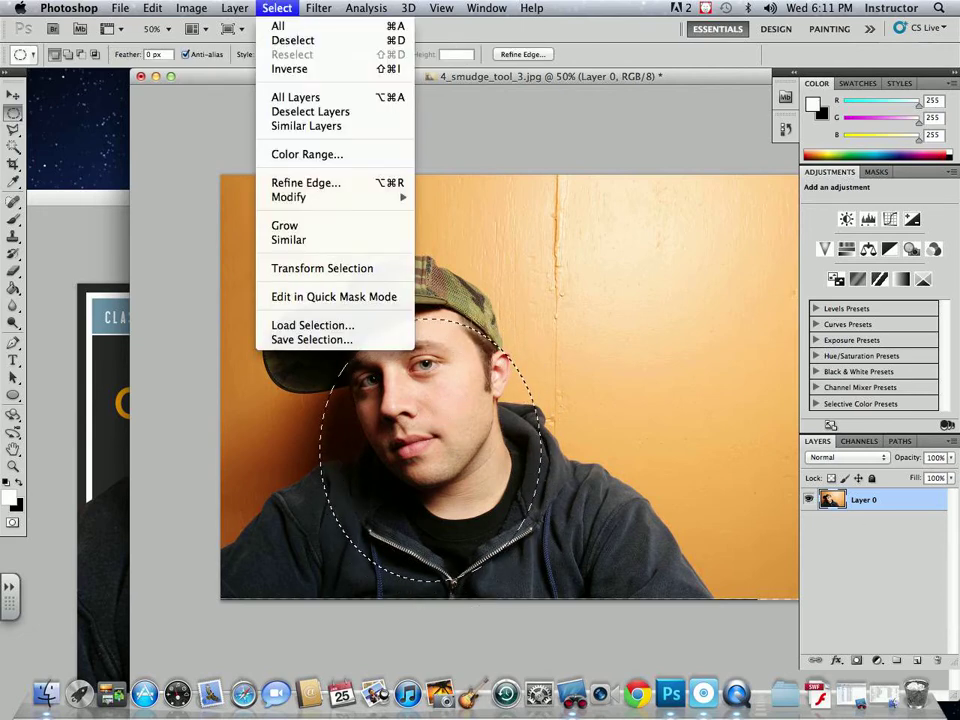
left_click(289, 68)
key("Delete")
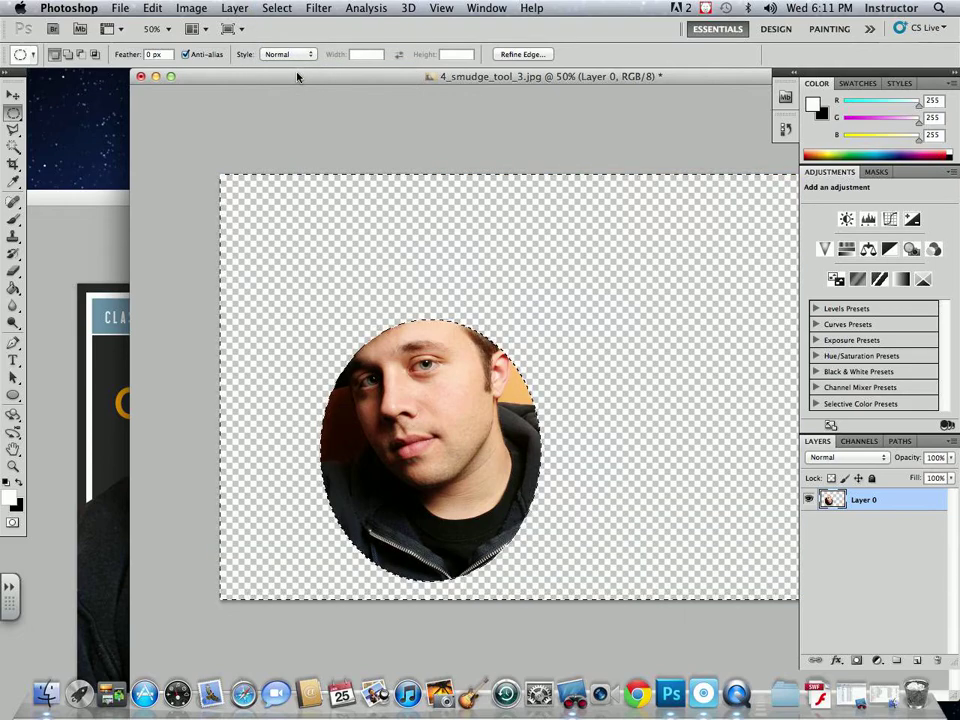
key("super+d")
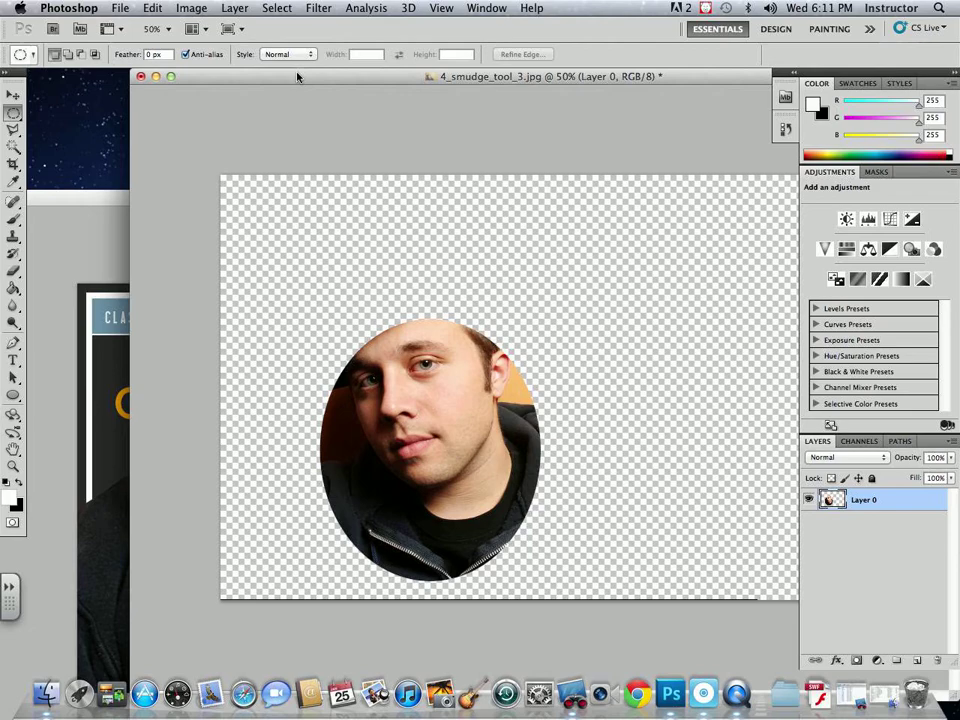
Move the oval face cutout up, then back down toward the canvas centre.
left_click(13, 94)
left_click_drag(432, 473, 440, 348)
key("shift+Up")
key("shift+Up")
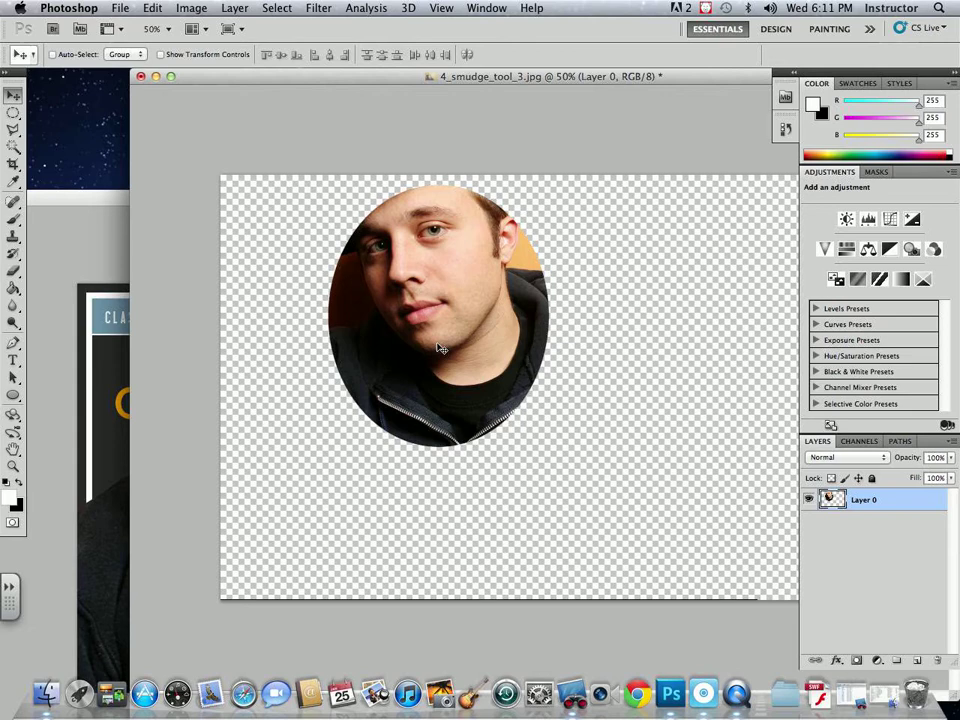
left_click_drag(439, 328, 441, 375)
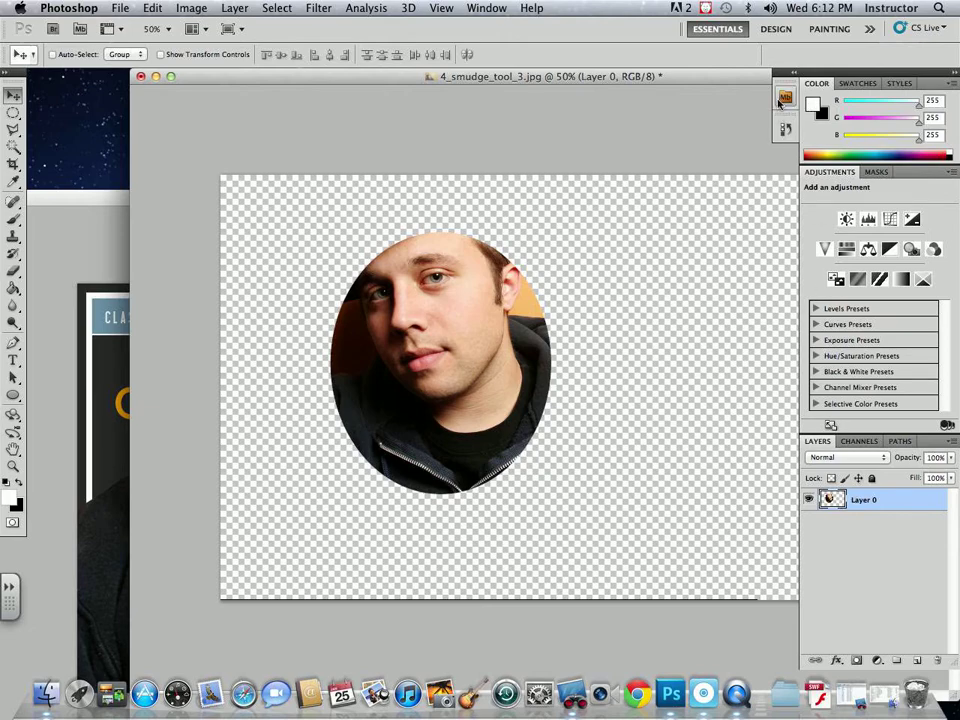
key("ctrl+super+Escape")
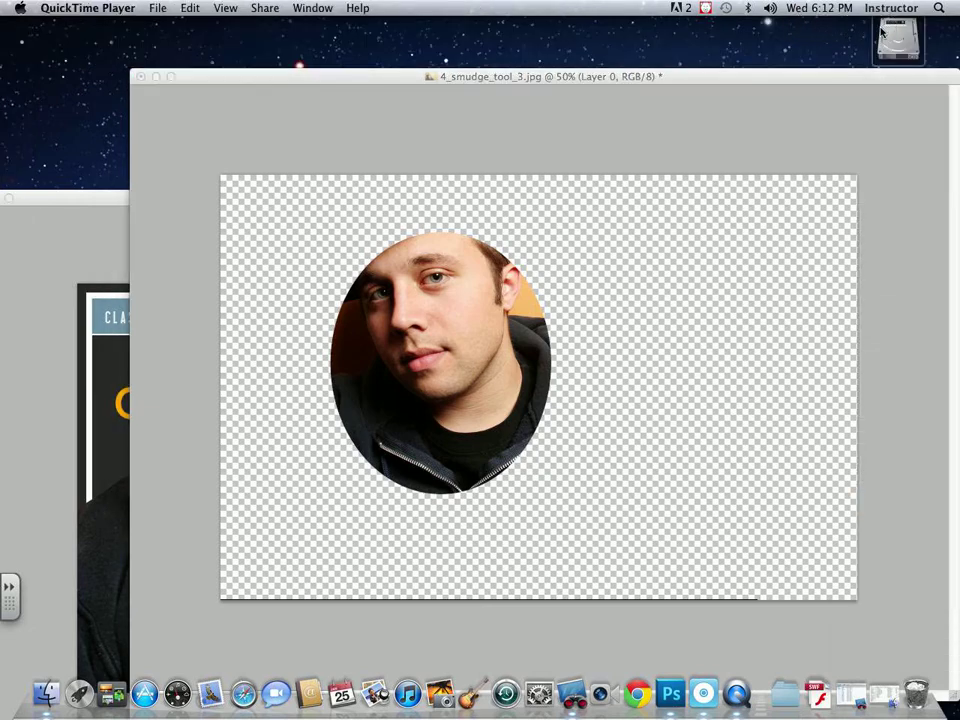
Close the oval portrait document without saving.
left_click(789, 74)
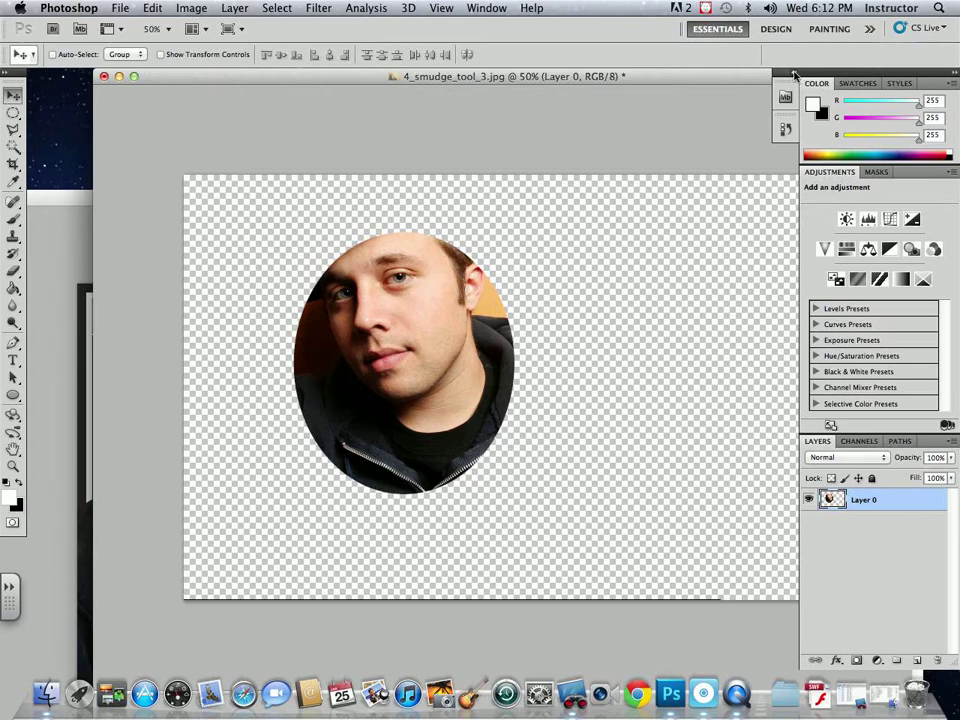
left_click(441, 8)
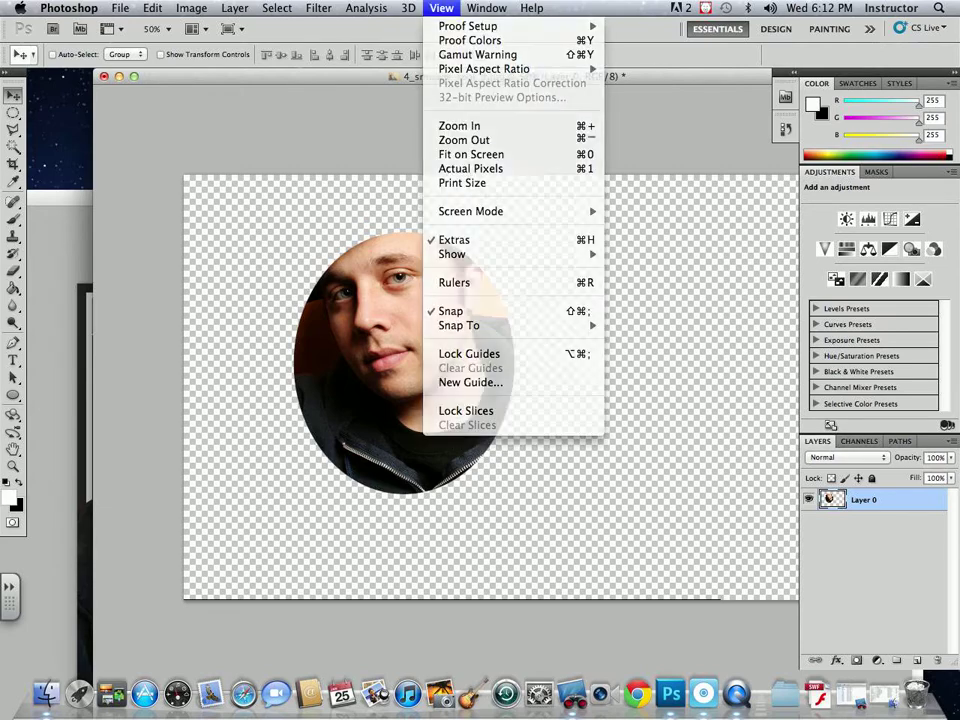
left_click(116, 22)
left_click(104, 76)
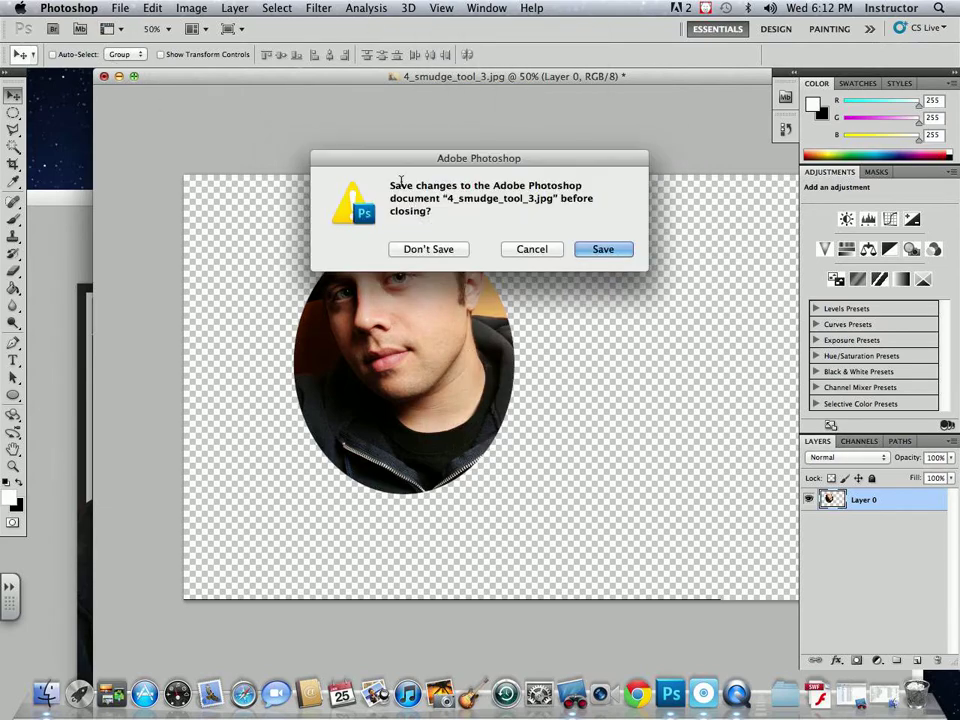
left_click(437, 249)
Open 4_smudge_tool.jpg from desktop folder 3 > Lesson3_Students in Photoshop.
left_click_drag(555, 199, 388, 146)
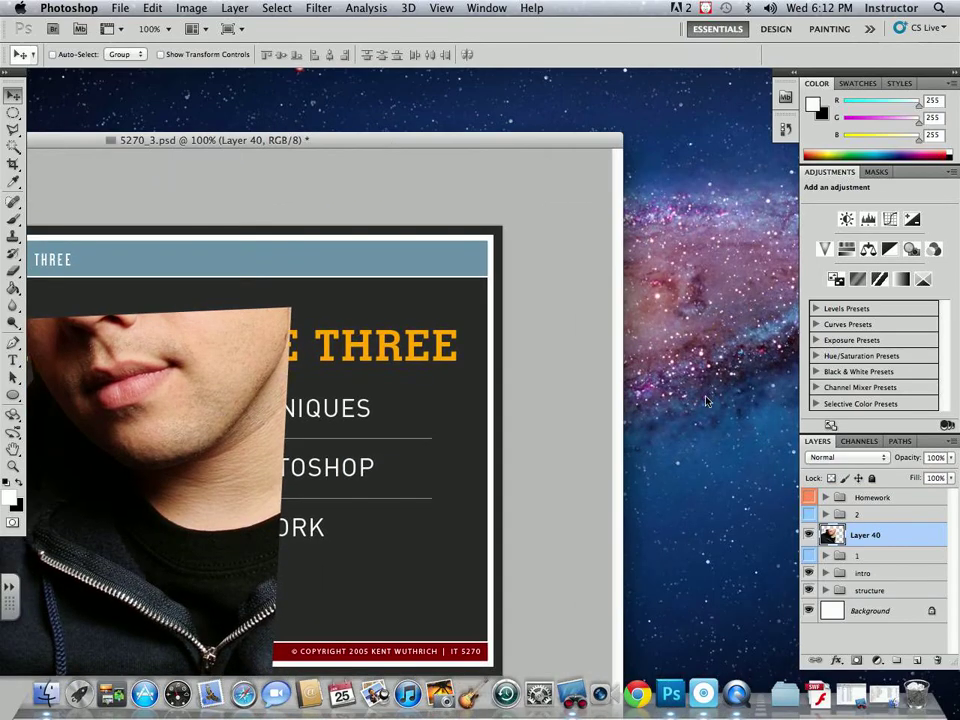
left_click(857, 379)
double_click(892, 347)
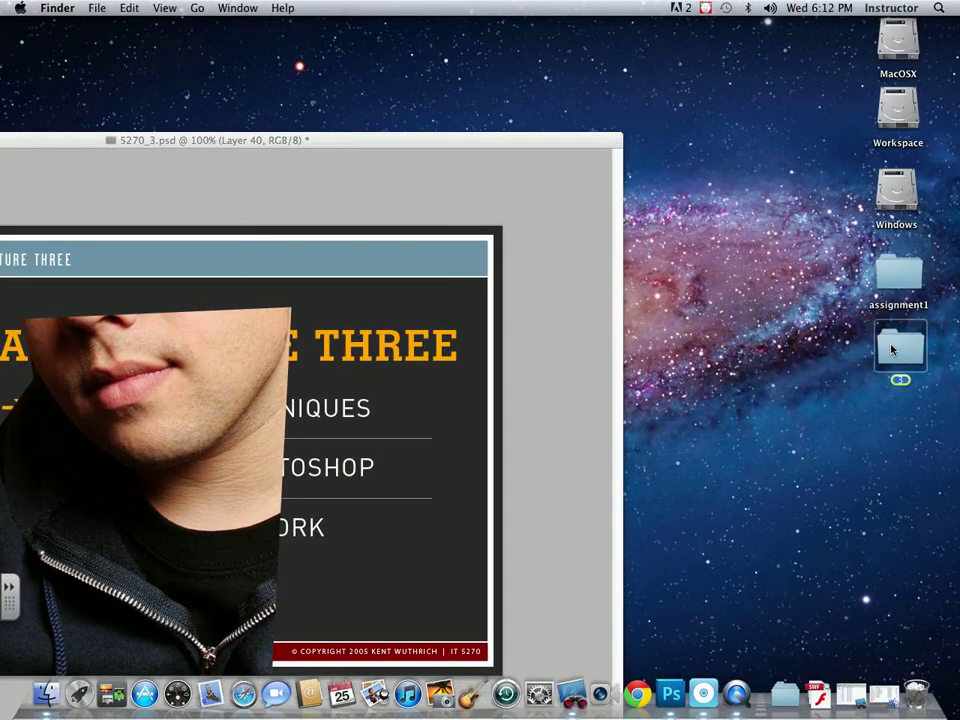
left_click(316, 247)
double_click(316, 247)
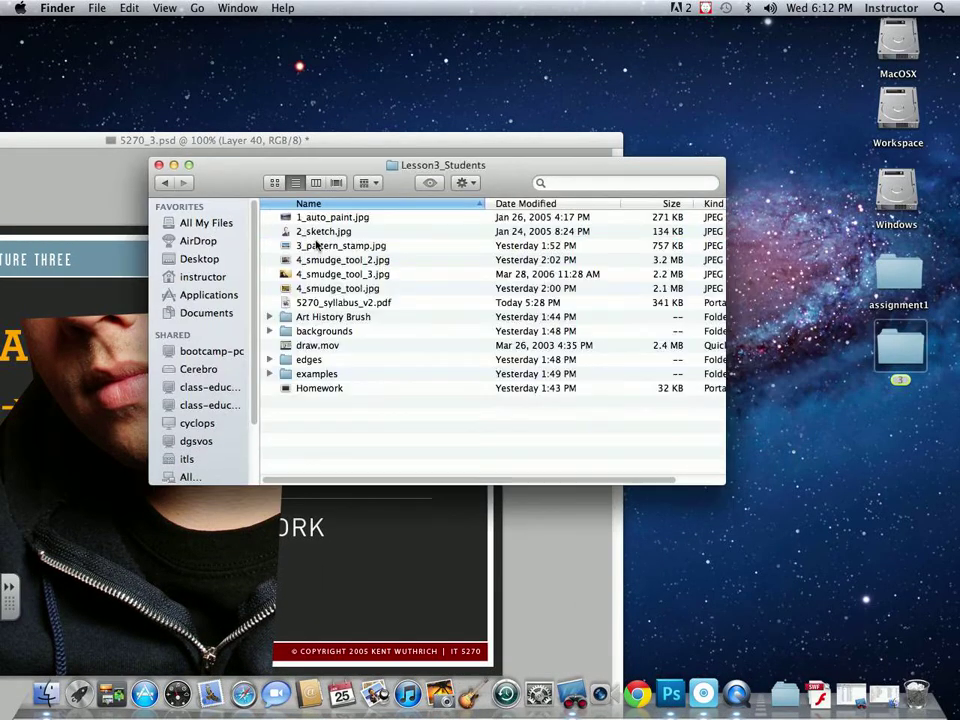
left_click_drag(331, 293, 662, 706)
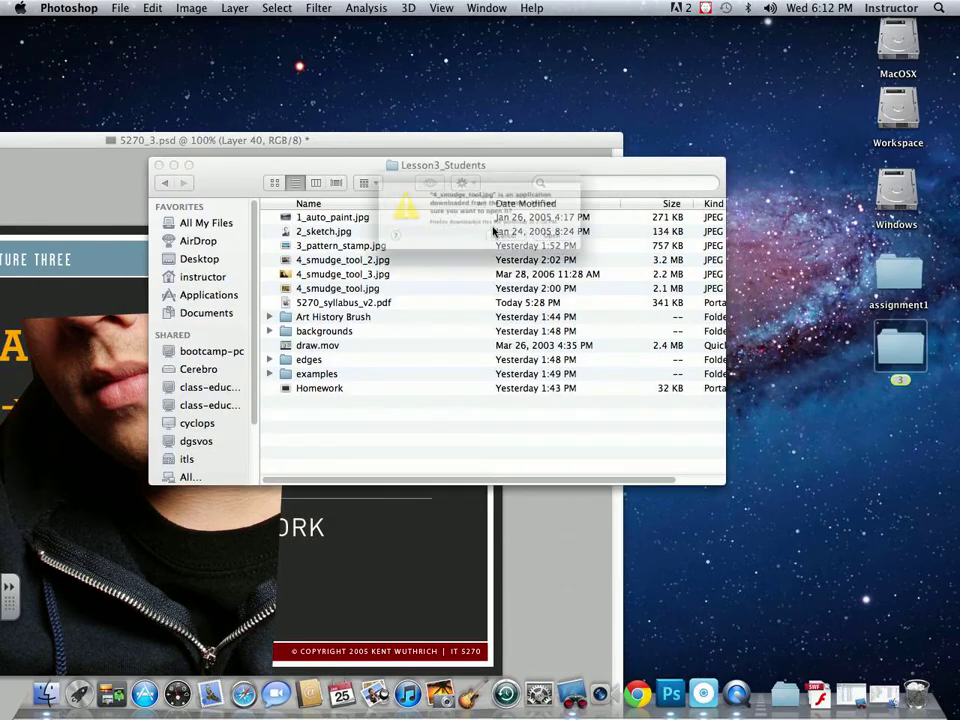
left_click(591, 250)
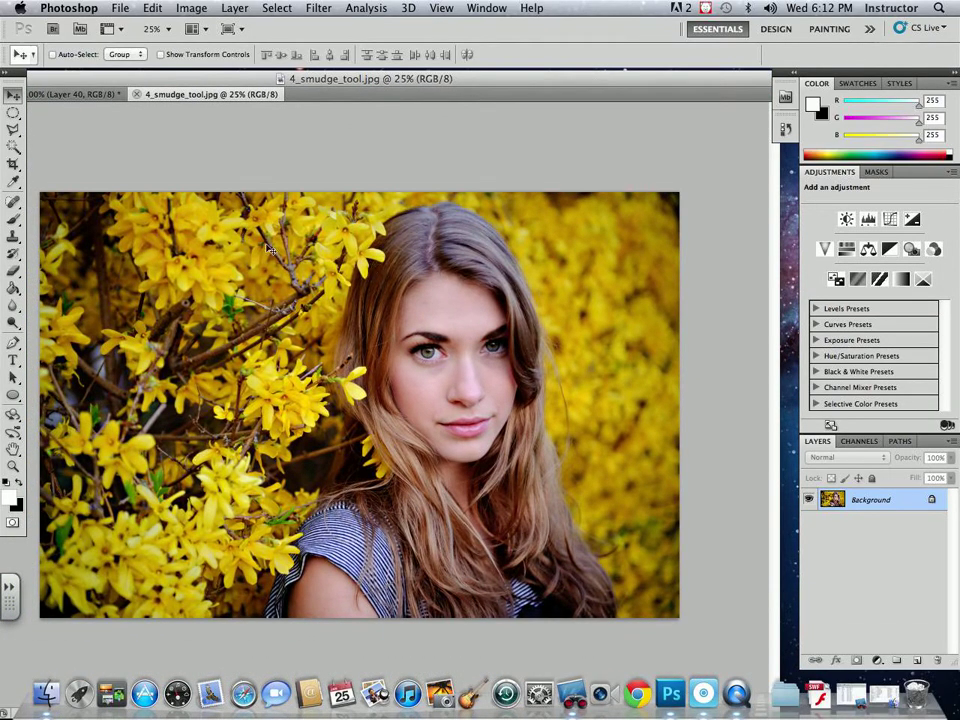
Zoom to 100% and pan to the yellow forsythia flowers beside the woman's hair, briefly checking 200%.
key("super+equal")
key("super+equal")
key("super+equal")
key("super+equal")
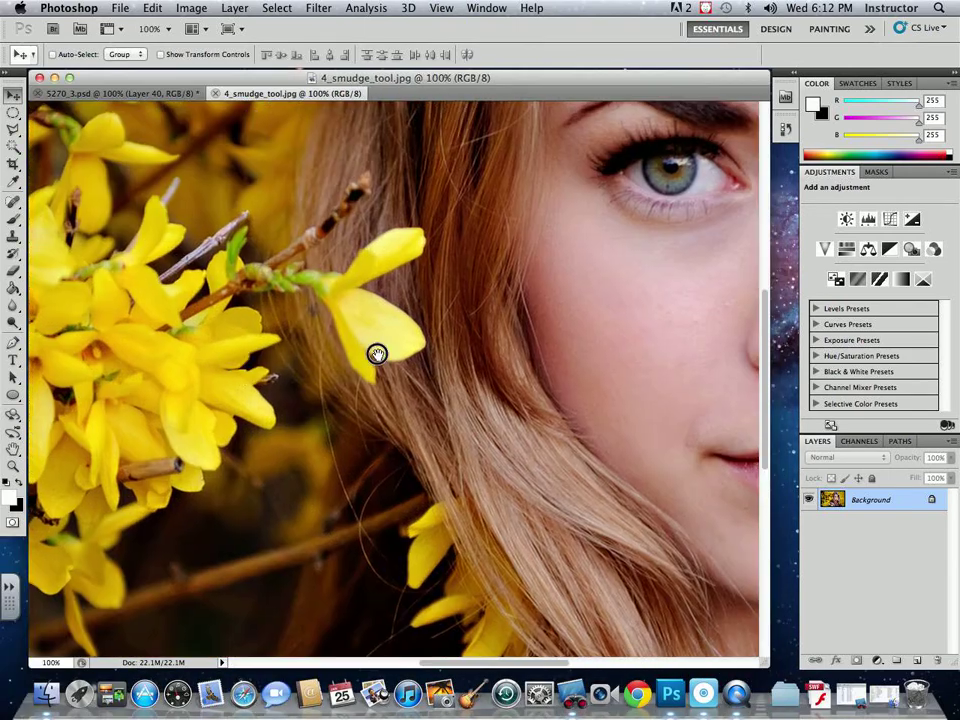
left_click_drag(376, 354, 560, 458)
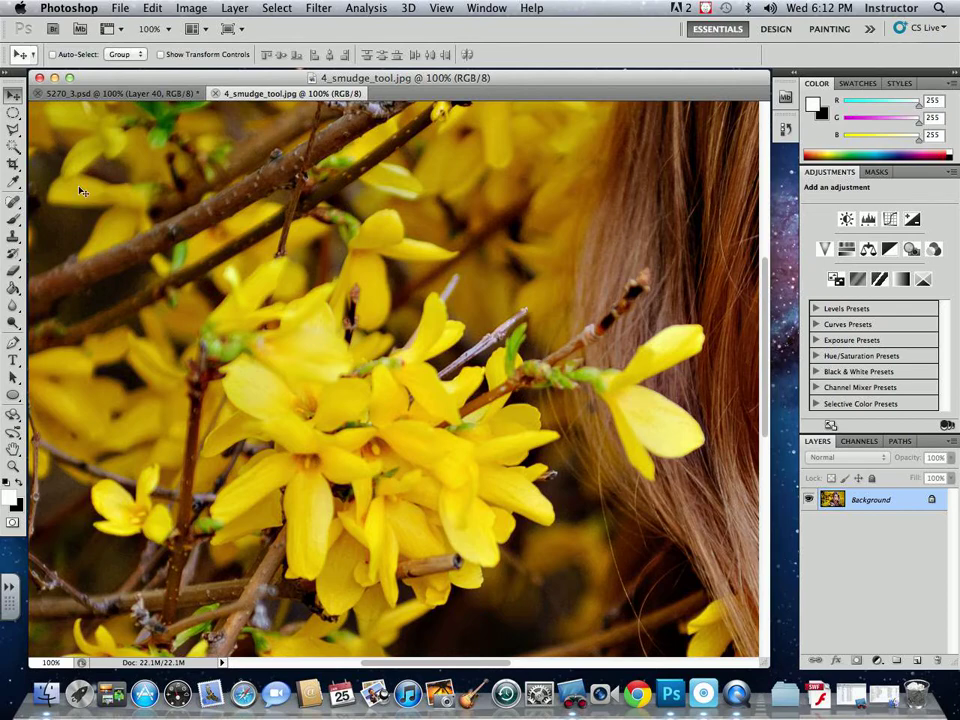
key("super+equal")
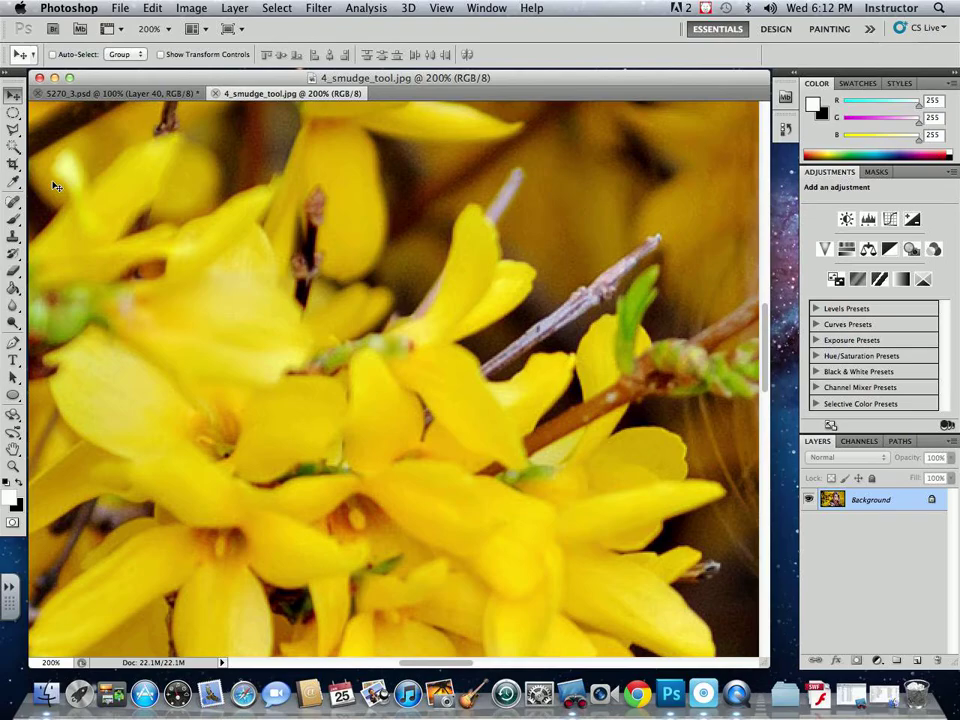
key("super+minus")
key("super+minus")
key("super+minus")
key("super+equal")
key("super+equal")
key("super+equal")
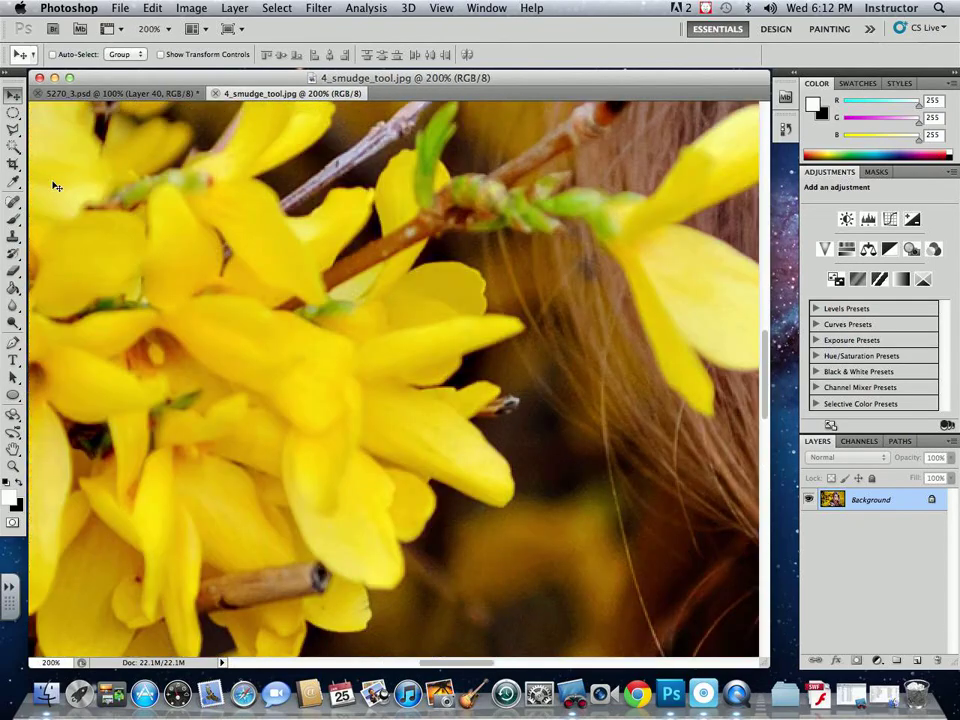
key("super+minus")
key("super+minus")
key("super+minus")
key("super+equal")
key("super+equal")
key("super+equal")
key("super+minus")
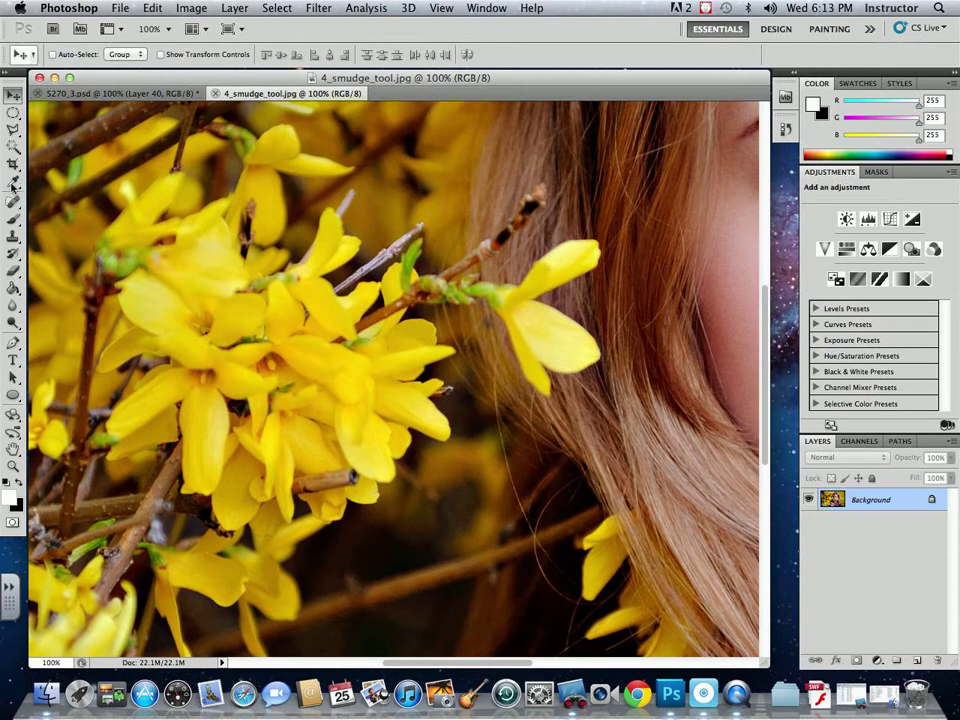
left_click_drag(225, 381, 372, 302)
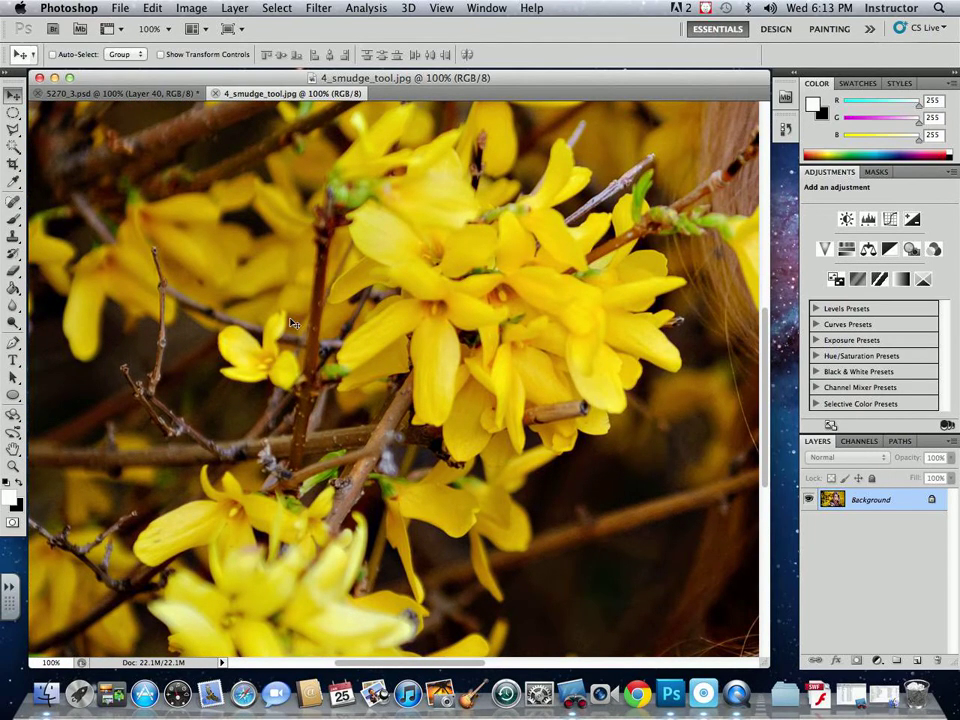
At 200% zoom, start a Pen path on the small yellow flower with curved petal anchors.
left_click(14, 346)
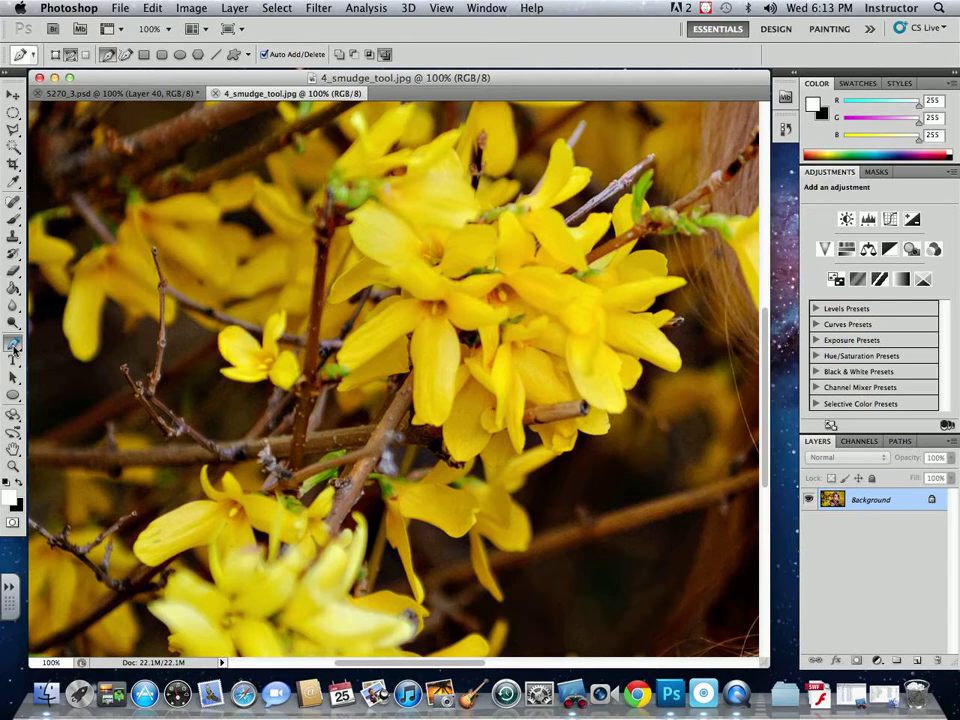
key("super+plus")
left_click_drag(160, 304, 349, 315)
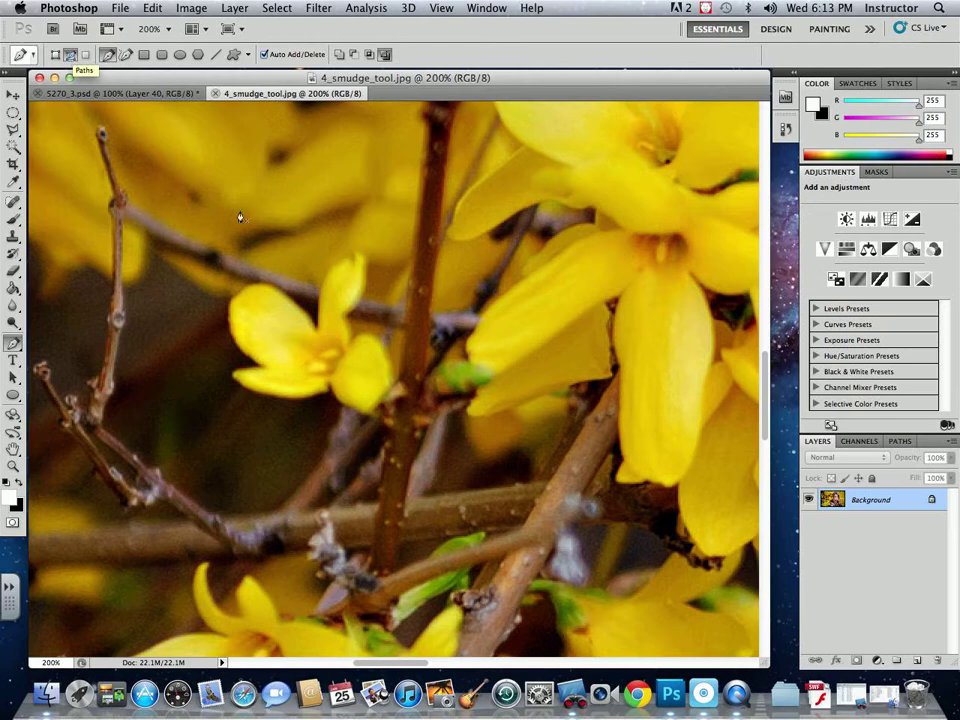
left_click(319, 331)
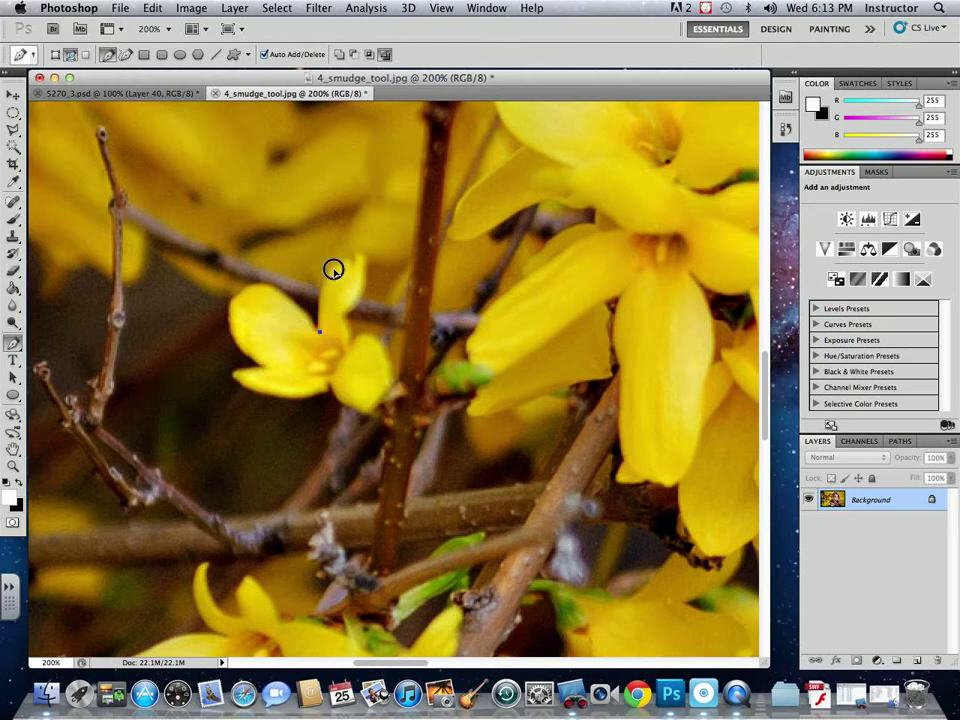
left_click_drag(333, 269, 362, 259)
left_click_drag(321, 330, 374, 338)
key("super+z")
Finish the closed Work Path around the petals, check it in Paths, and start closing the photo.
left_click_drag(350, 344, 398, 396)
left_click(332, 386)
left_click(330, 375)
left_click(319, 354)
left_click(321, 339)
left_click(900, 441)
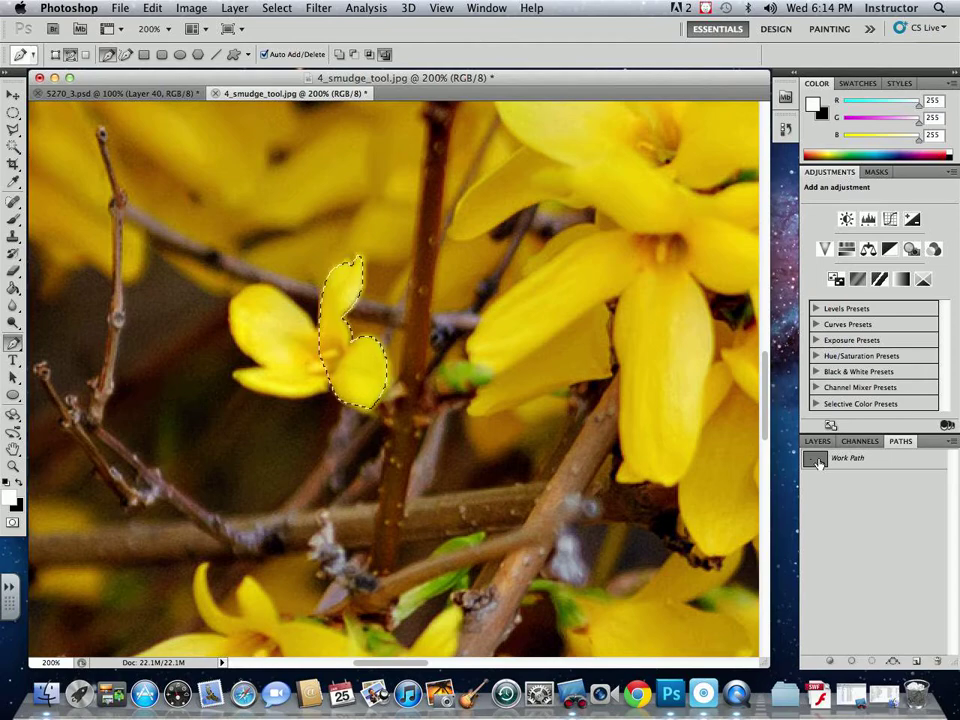
left_click(216, 93)
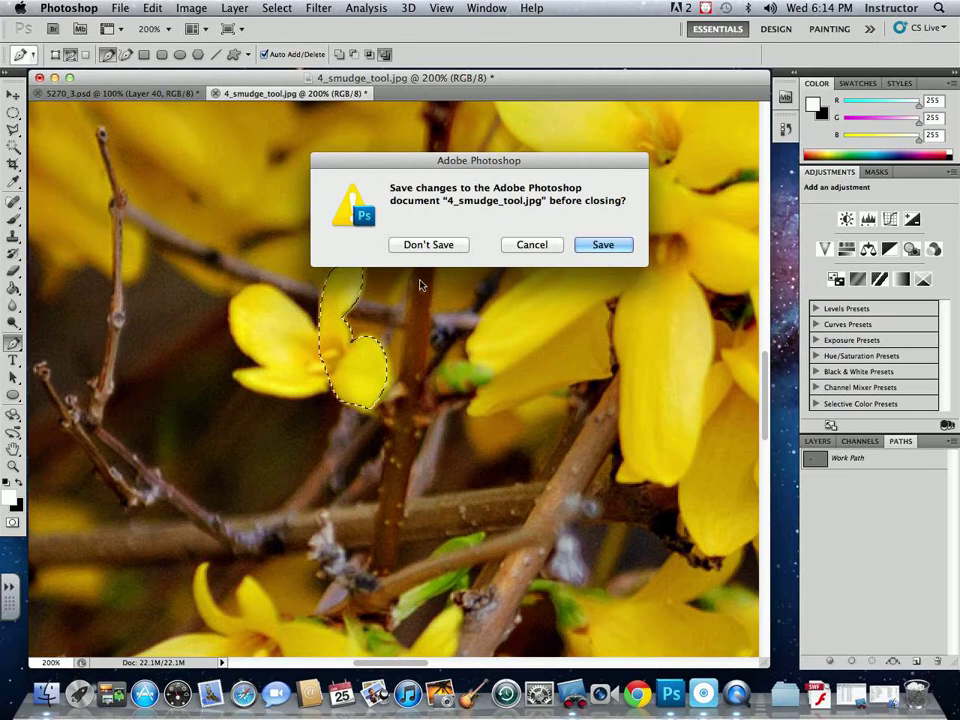
Discard the flower photo with Don't Save and select the Move tool on 5270_3.psd.
left_click(440, 248)
left_click(16, 95)
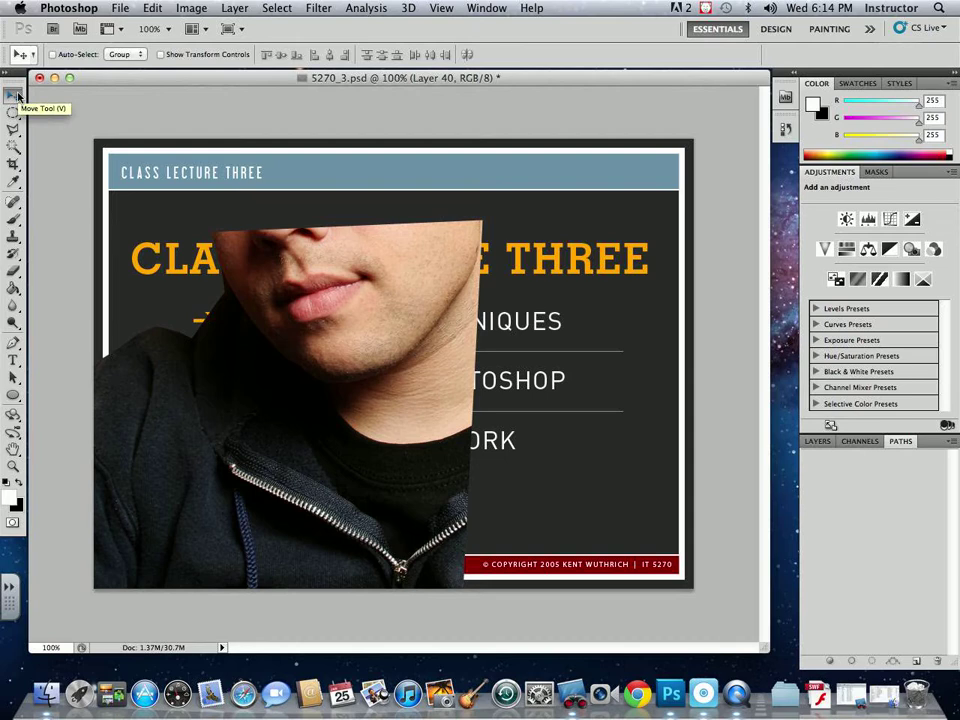
Show 5270_3.psd's layers and delete Layer 40 holding the pasted face.
left_click(817, 442)
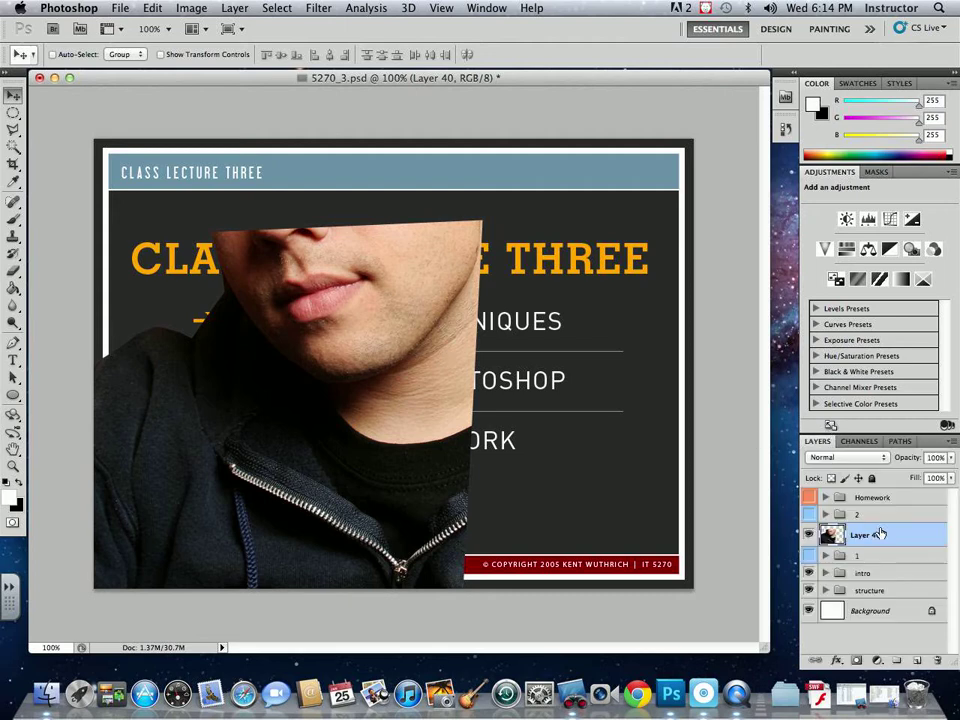
left_click(930, 661)
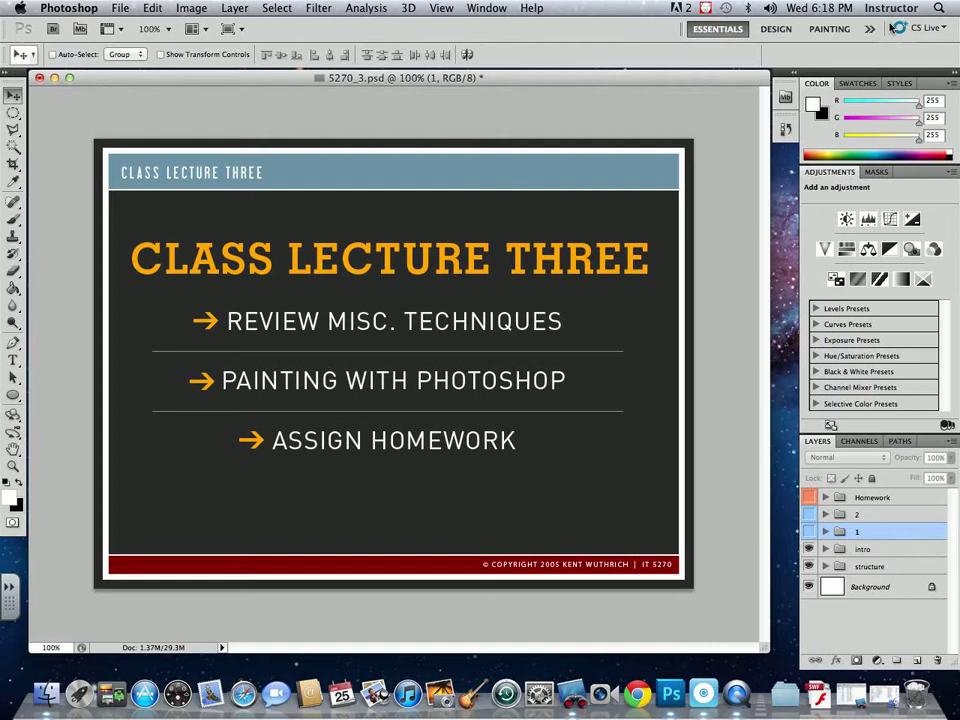
Show group 1's Example Paintings slide, hide the intro content, and expand group 1.
left_click(808, 531)
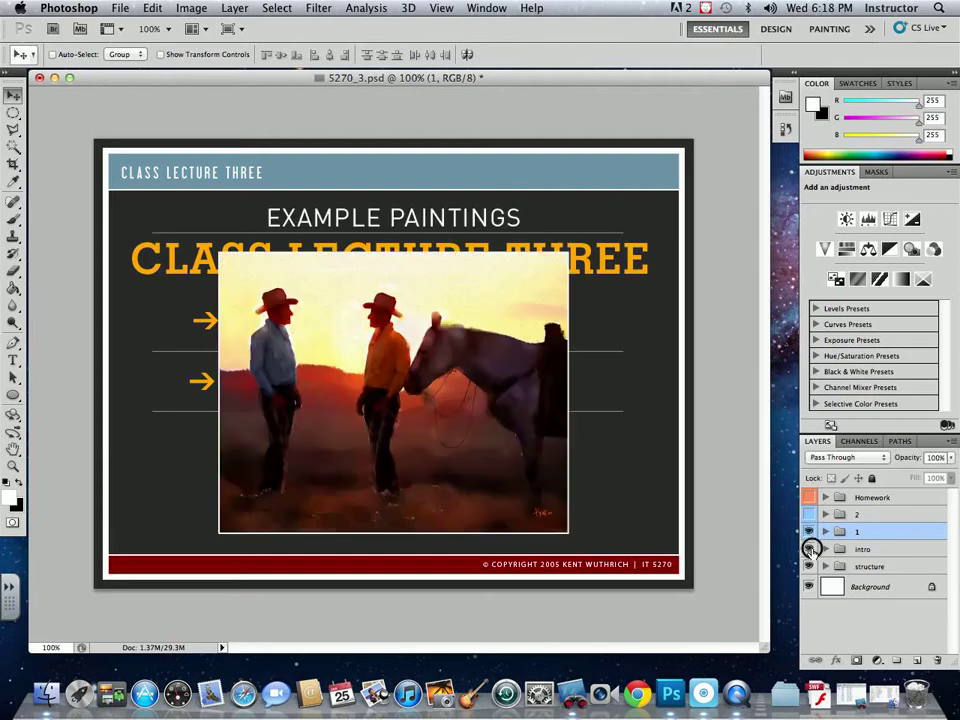
left_click(808, 549)
left_click(825, 532)
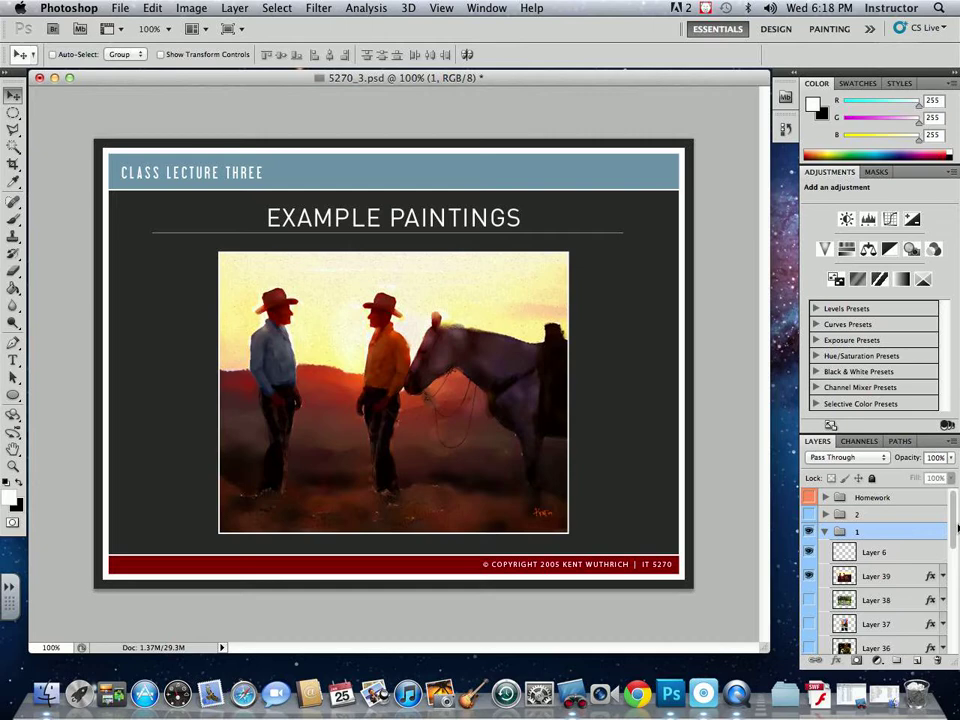
Add a Levels adjustment layer above folder 2 with the midtones raised to 1.54.
left_click(877, 660)
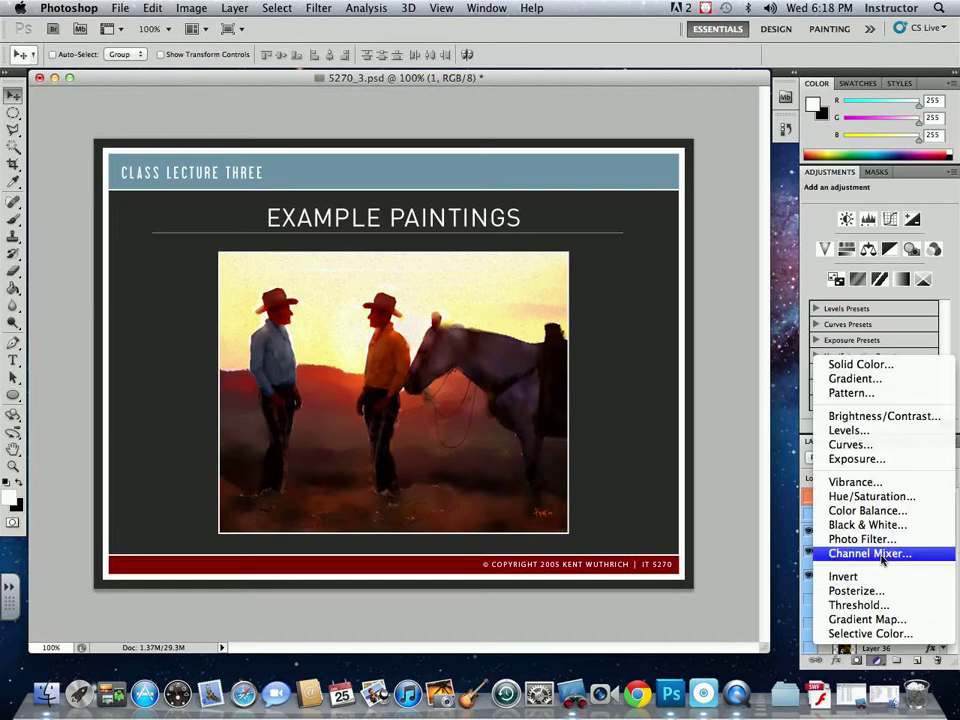
left_click(893, 430)
left_click_drag(890, 553, 905, 512)
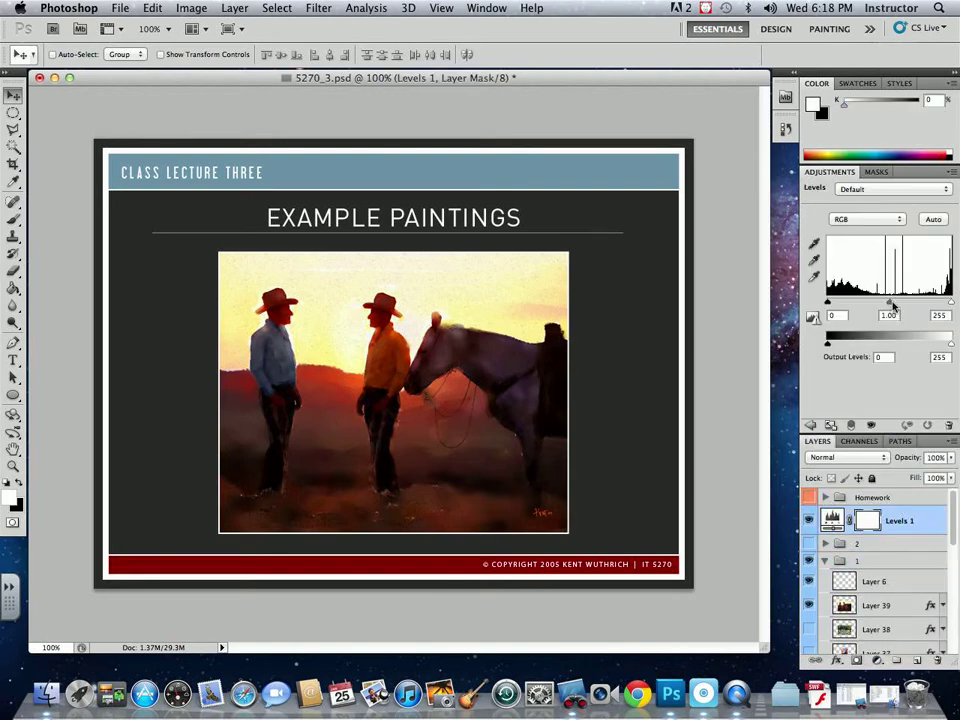
left_click_drag(889, 302, 870, 303)
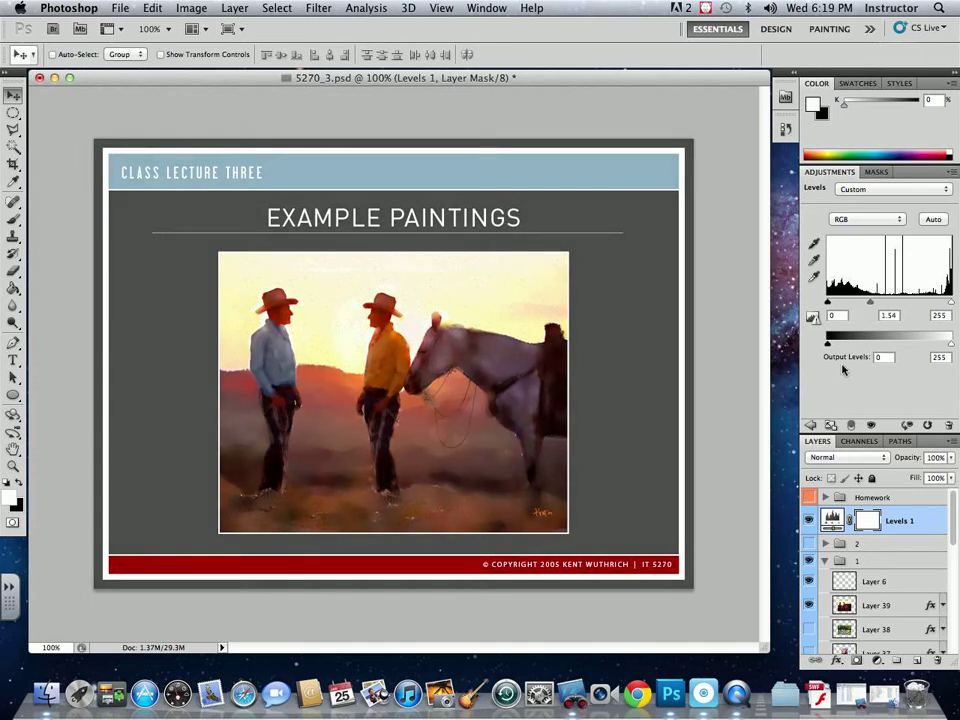
left_click_drag(951, 507, 951, 537)
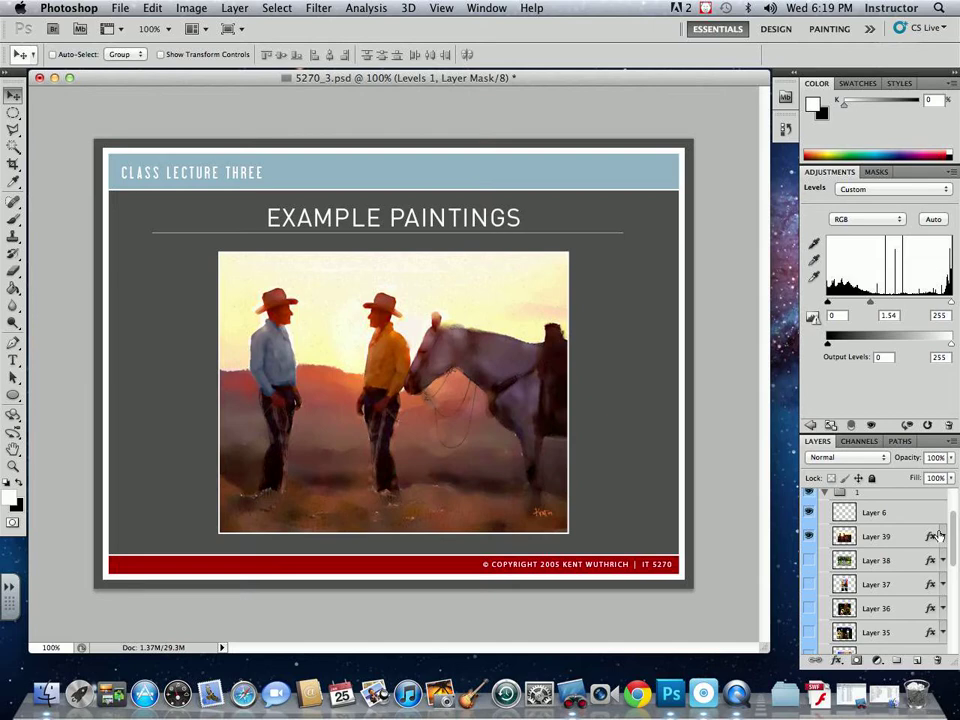
Swap the cowboy painting for the tree-path, Venice canal, Jazz and night building paintings in turn.
left_click(808, 536)
left_click(808, 560)
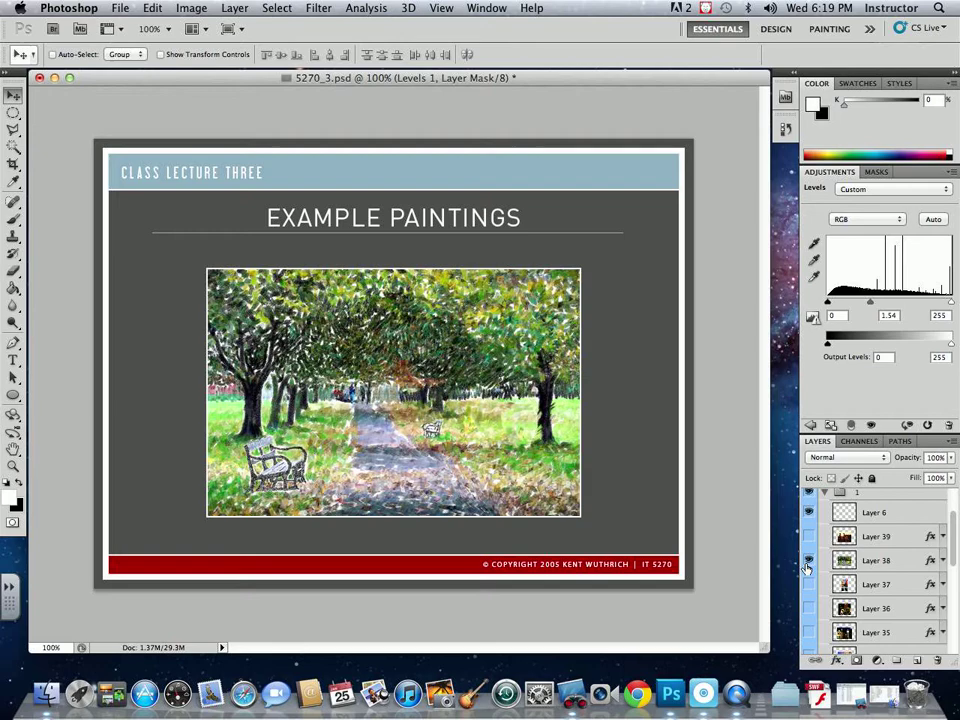
left_click(808, 560)
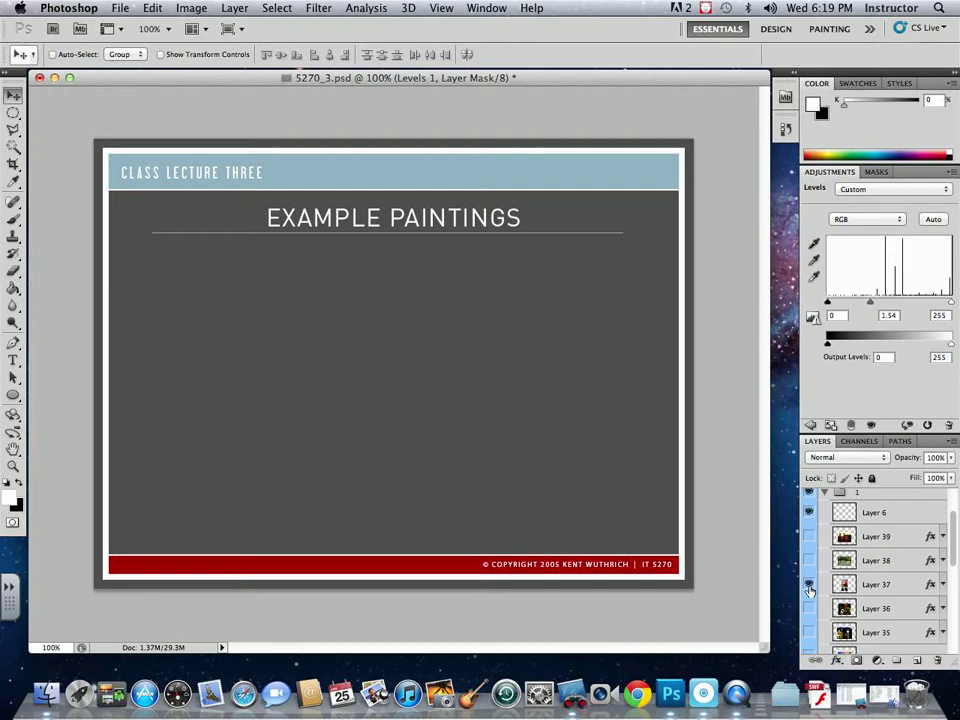
left_click(808, 585)
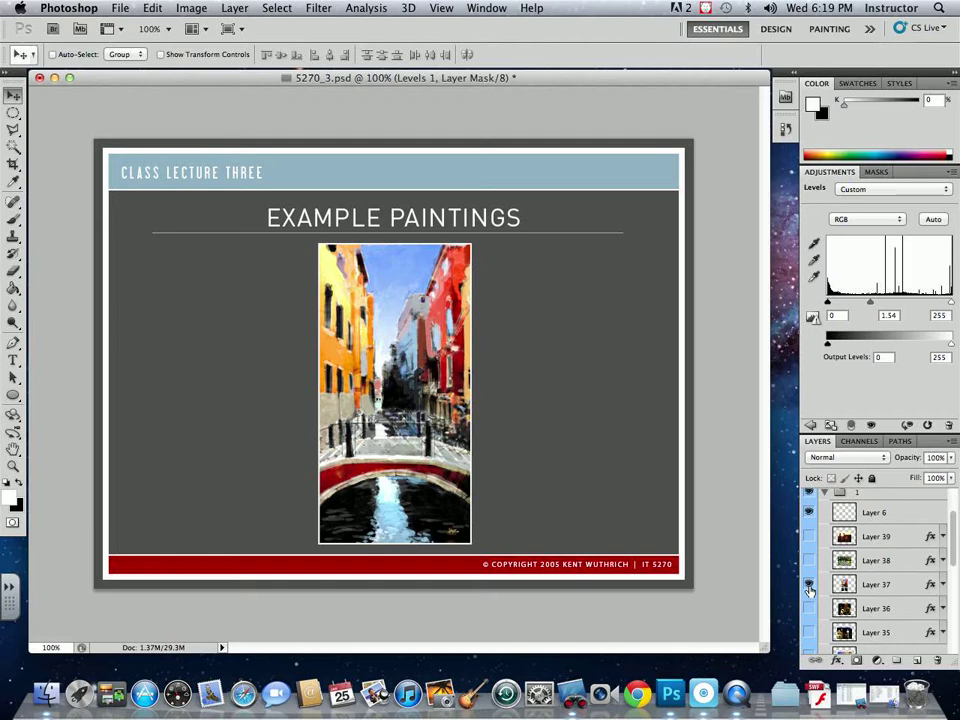
left_click(809, 586)
left_click(809, 609)
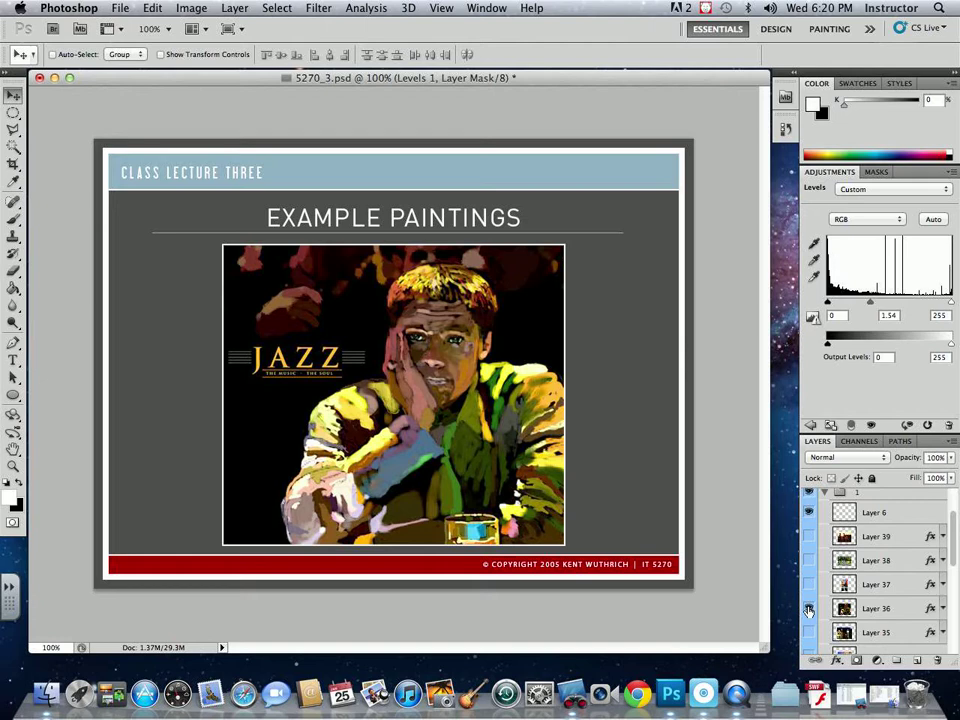
left_click(809, 609)
left_click(809, 632)
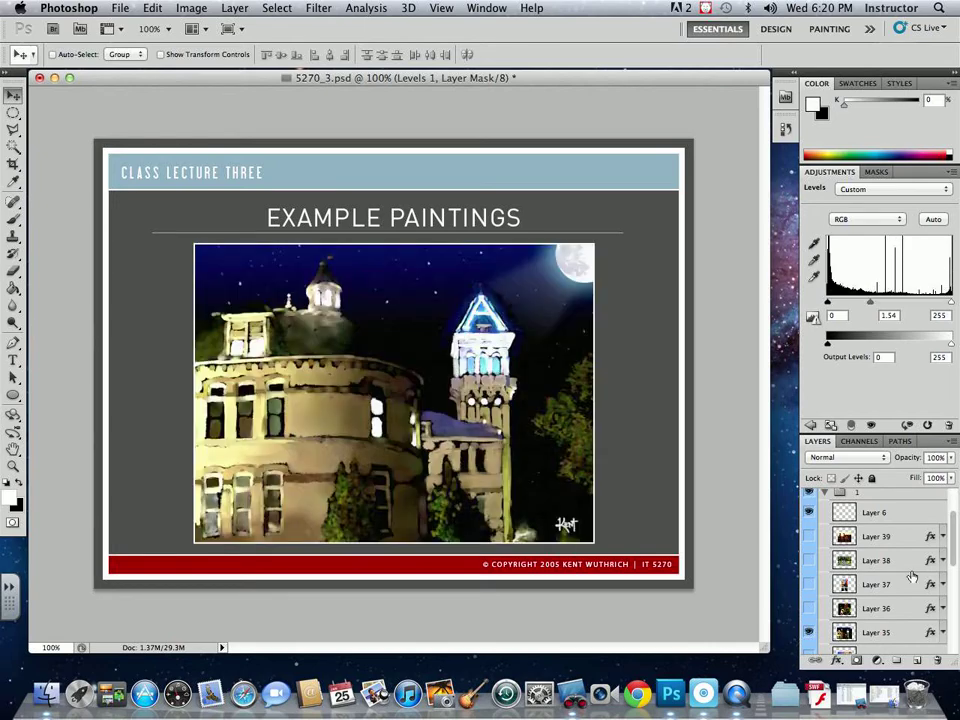
Show the Colosseum, mother and baby, farmer and stone bridge paintings one at a time.
scroll(880, 570, "down", 2)
left_click(809, 563)
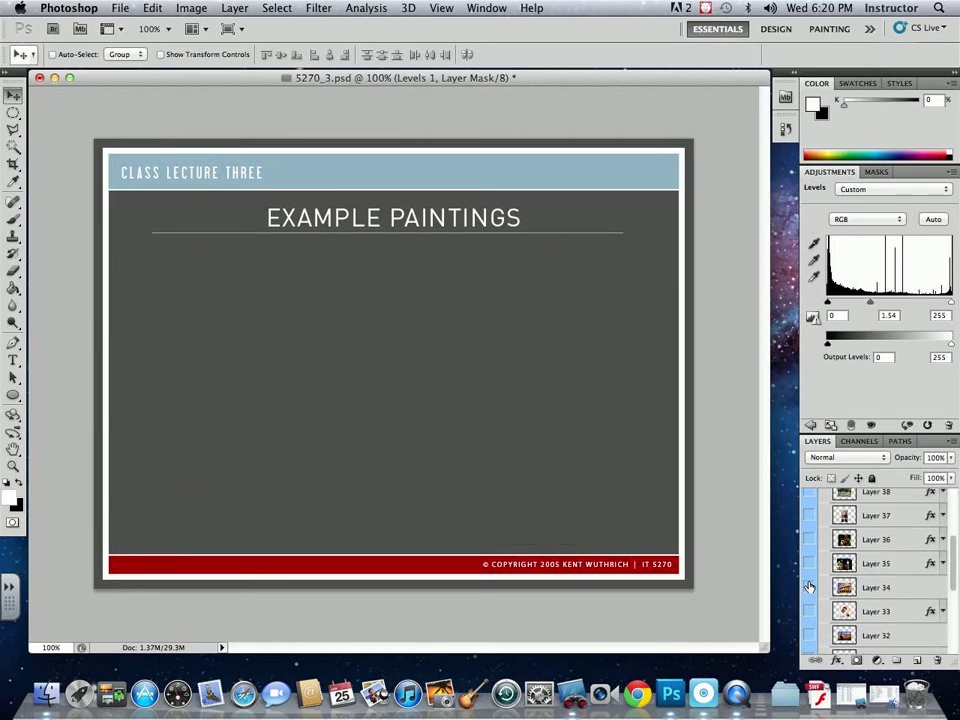
left_click(809, 587)
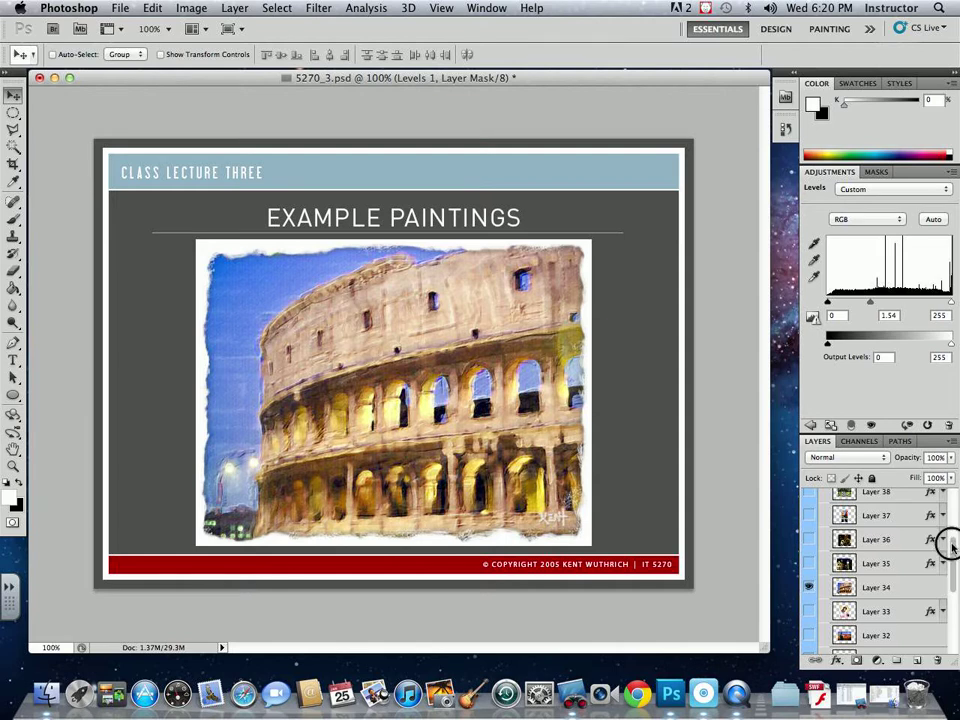
left_click_drag(949, 544, 952, 560)
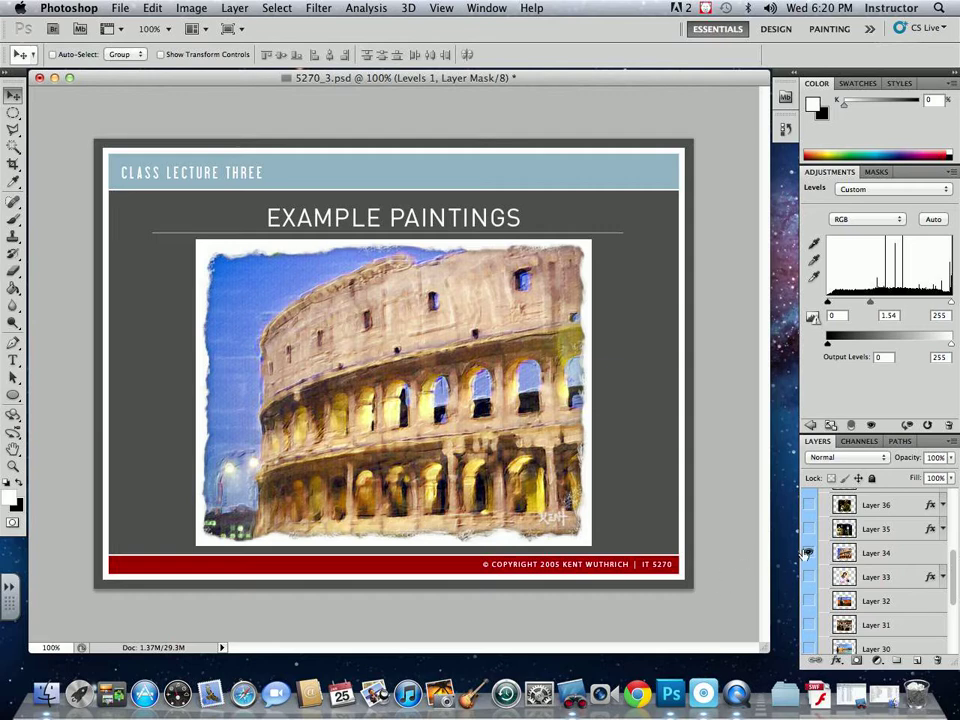
left_click(808, 553)
left_click(808, 577)
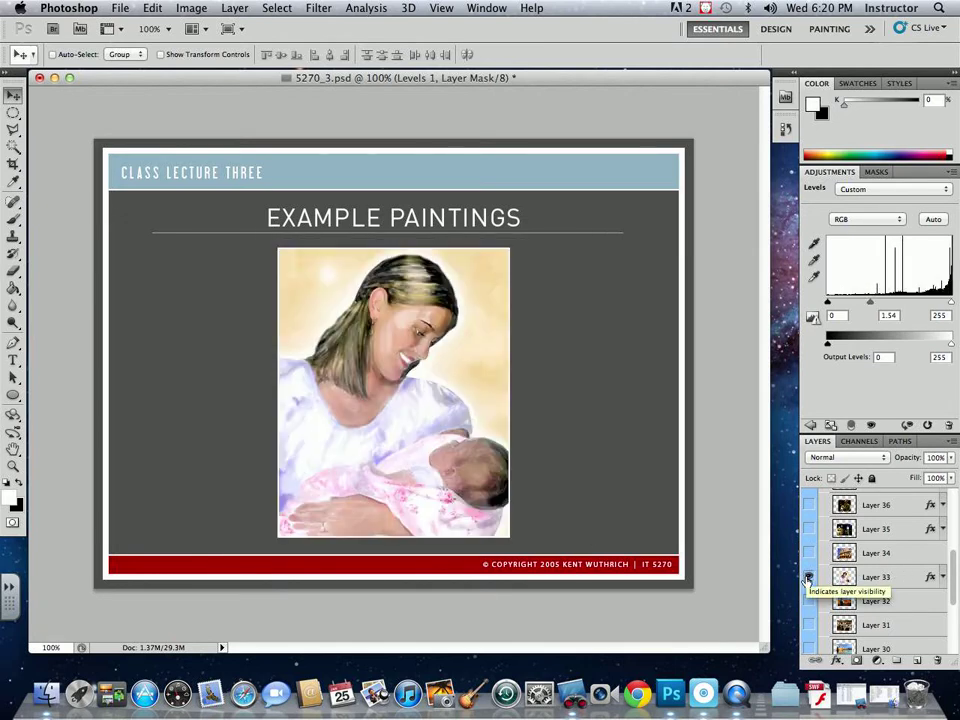
left_click(808, 577)
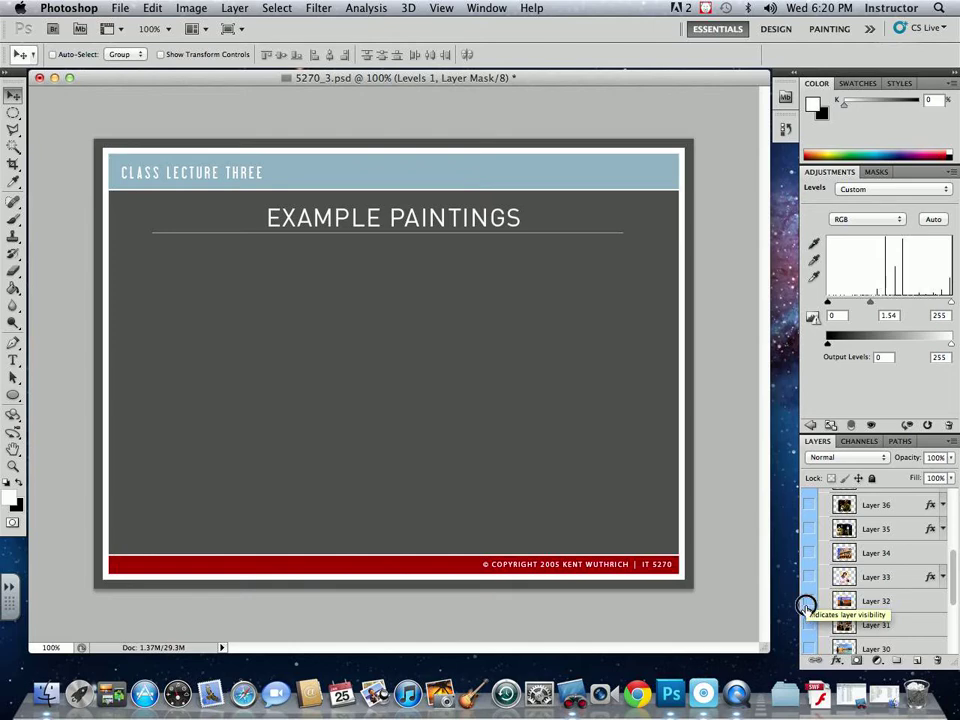
left_click(808, 601)
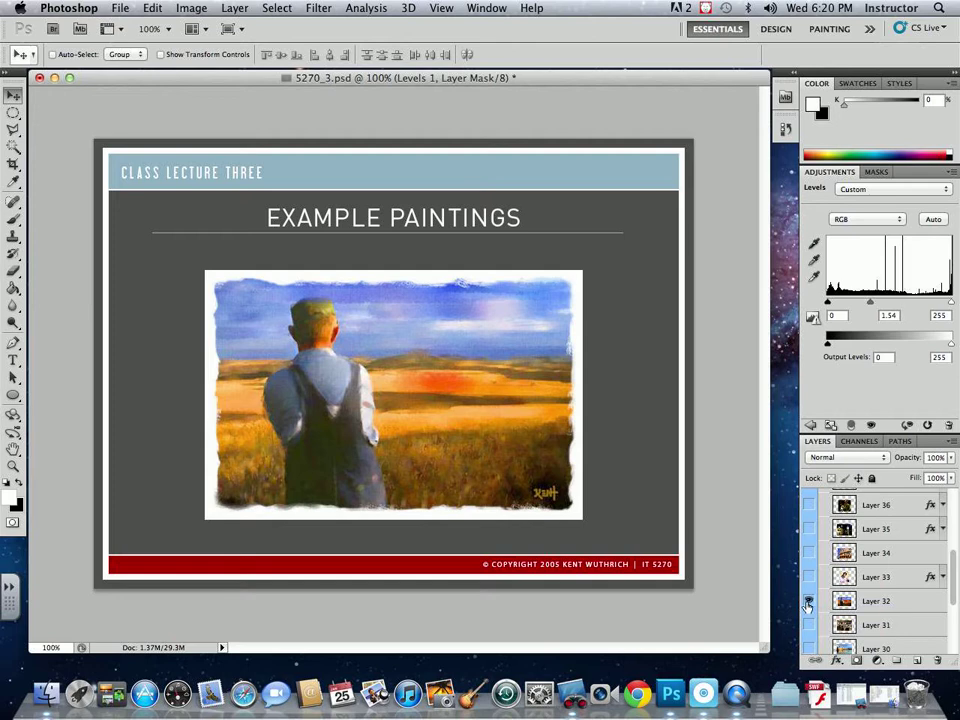
left_click(808, 602)
left_click(808, 624)
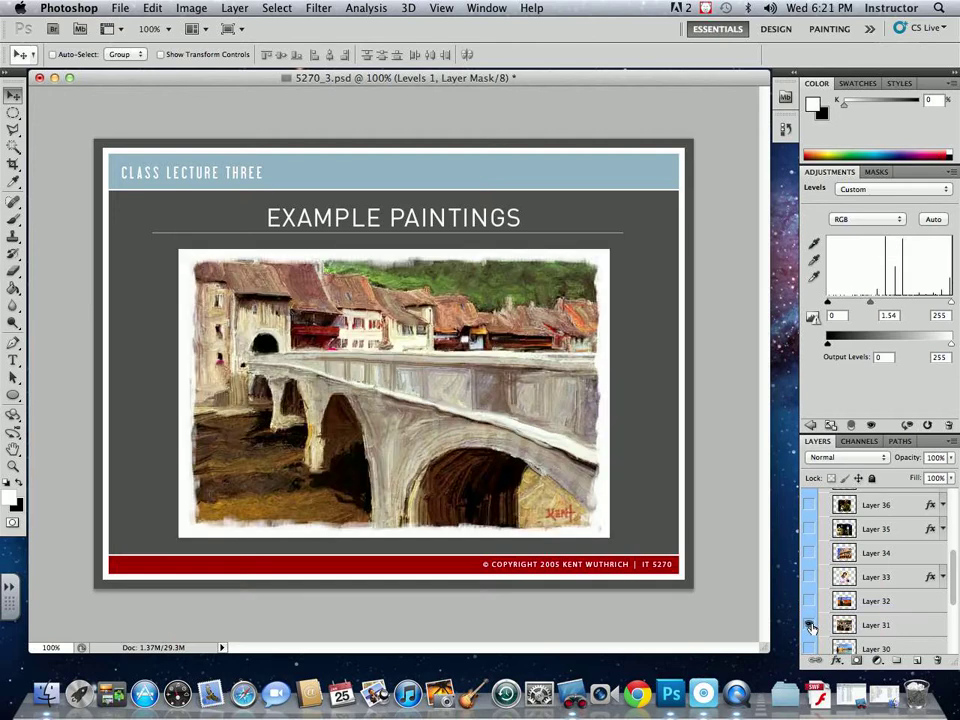
Show the Leeds Castle and green figure paintings, ending on the seated man painting.
scroll(945, 568, "down", 3)
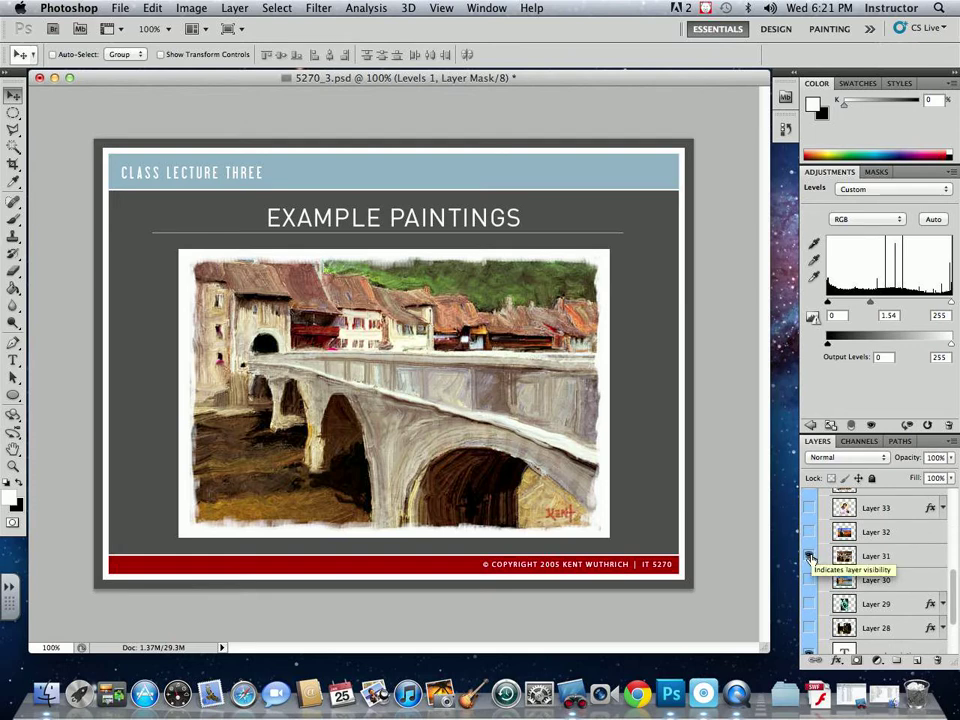
left_click(810, 557)
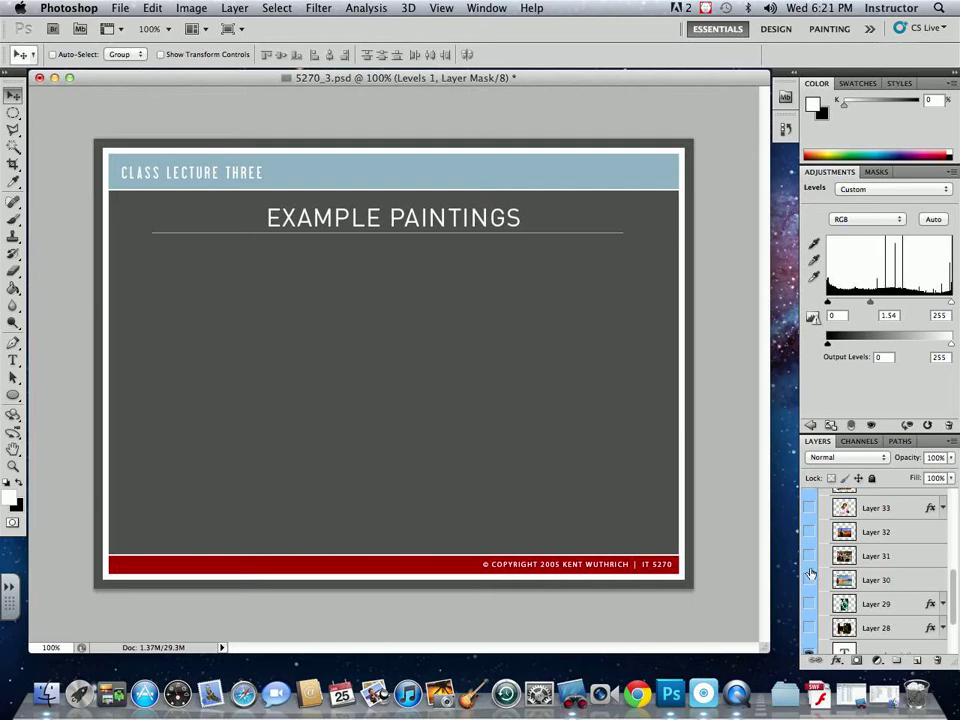
left_click(810, 580)
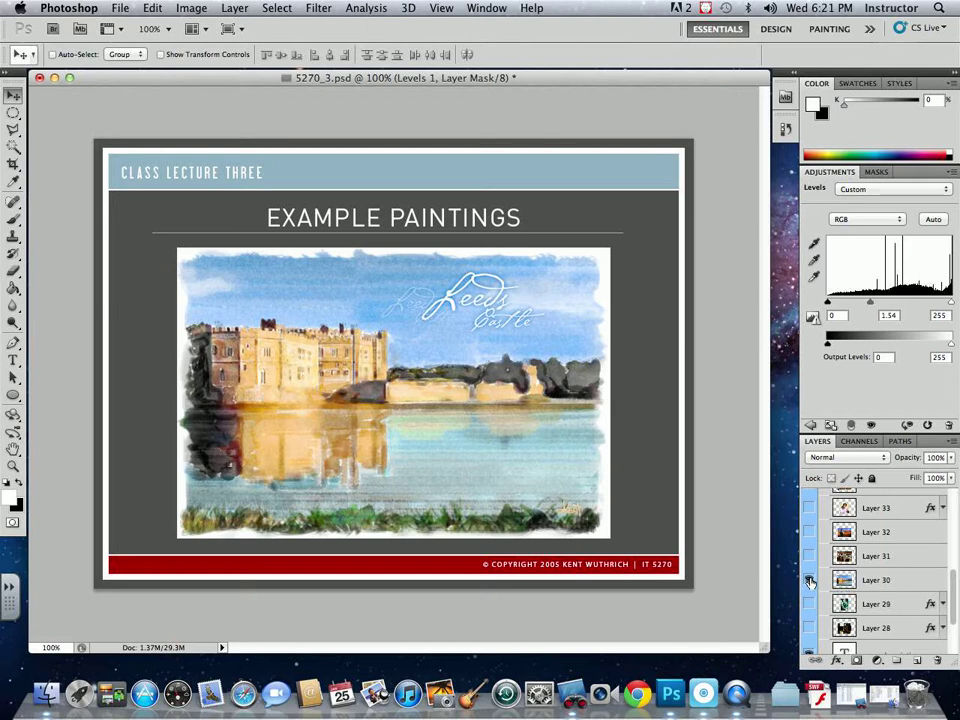
left_click(811, 581)
left_click(810, 604)
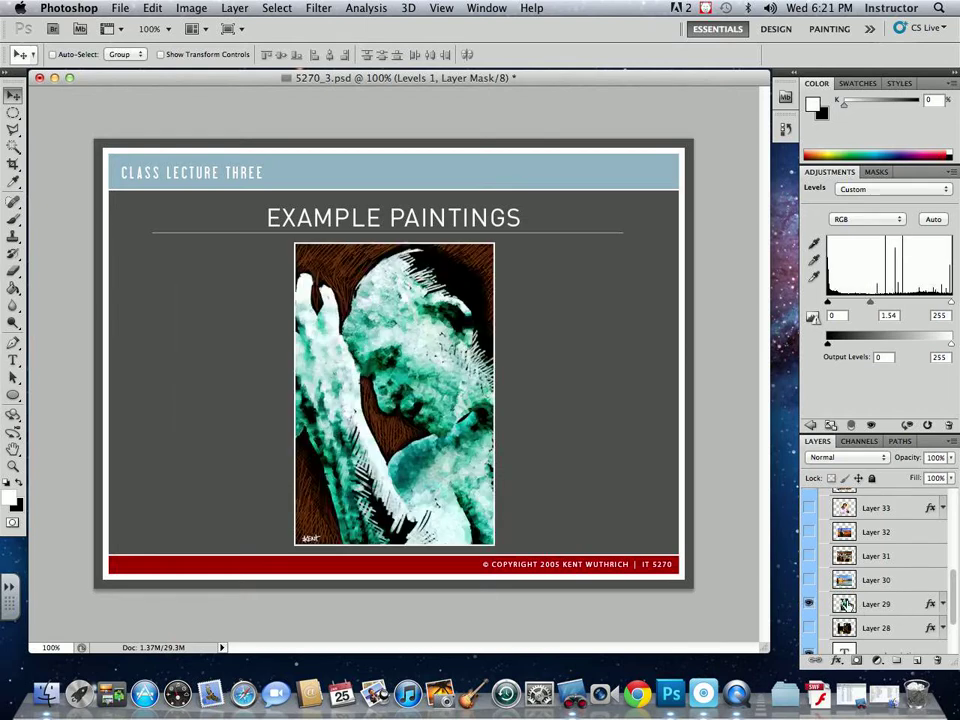
left_click(810, 604)
left_click(810, 628)
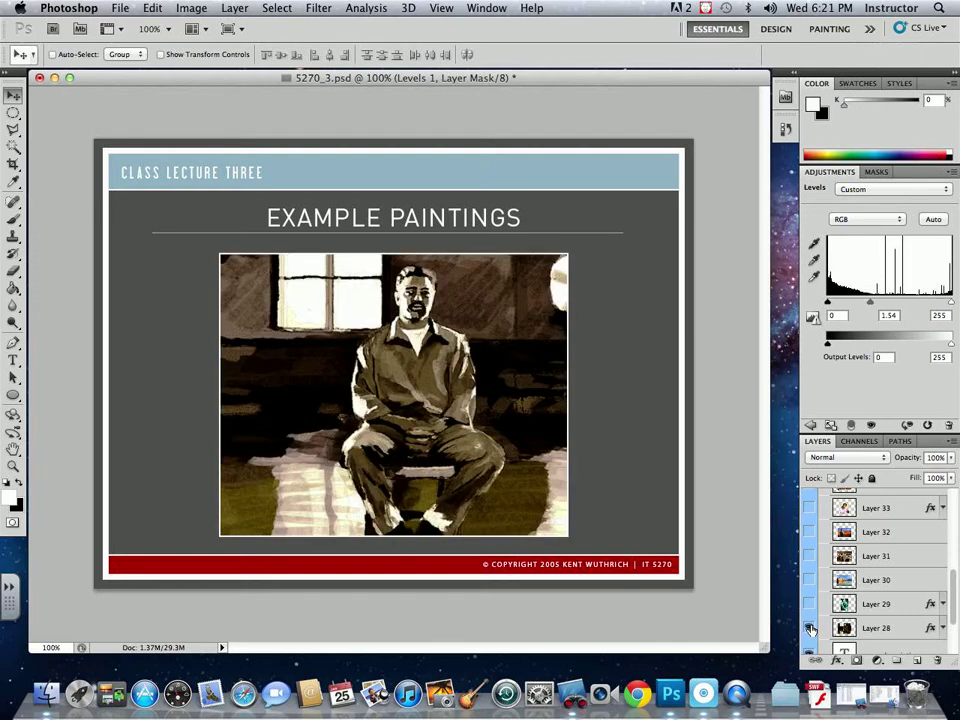
left_click_drag(945, 600, 944, 623)
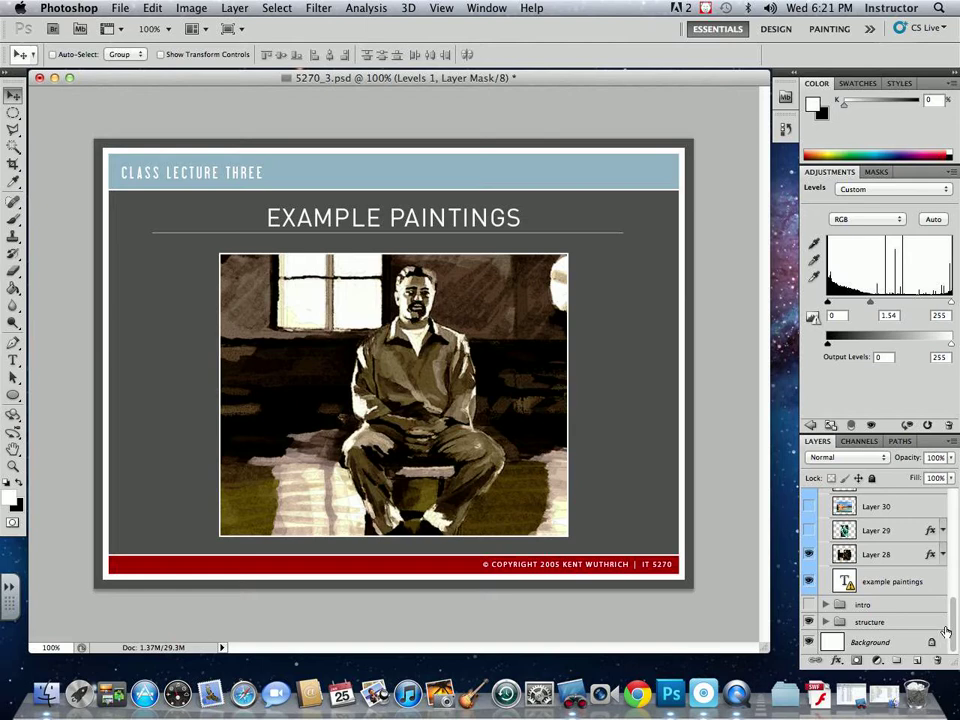
Hide Layer 28 and group 1, collapse group 1, and show group 2's Elements of a Painting slide.
left_click(810, 580)
left_click(884, 537)
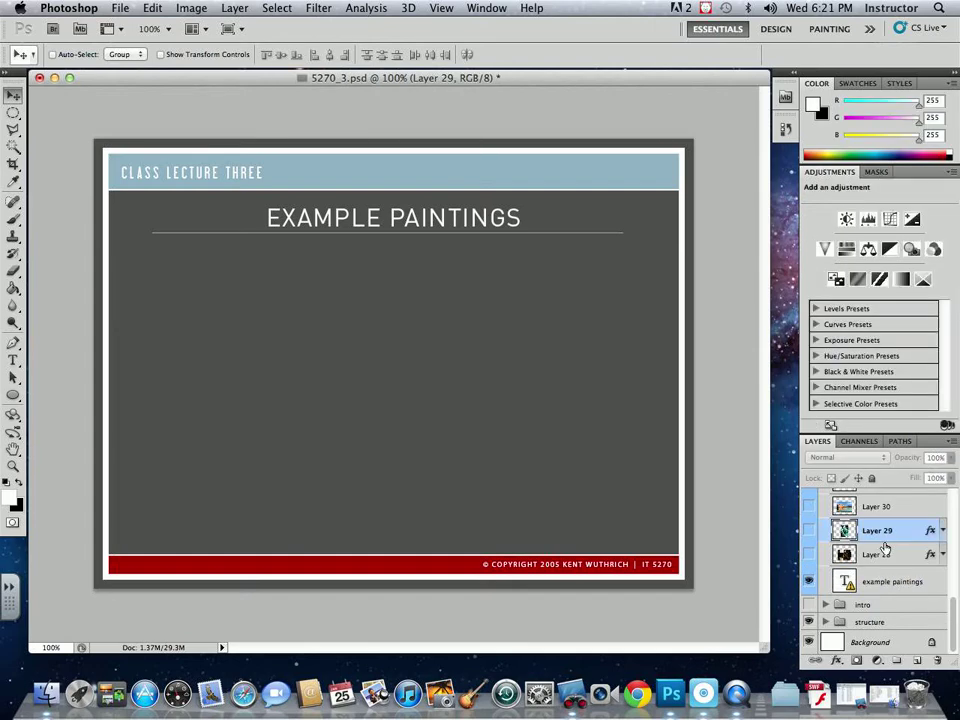
scroll(936, 525, "up", 15)
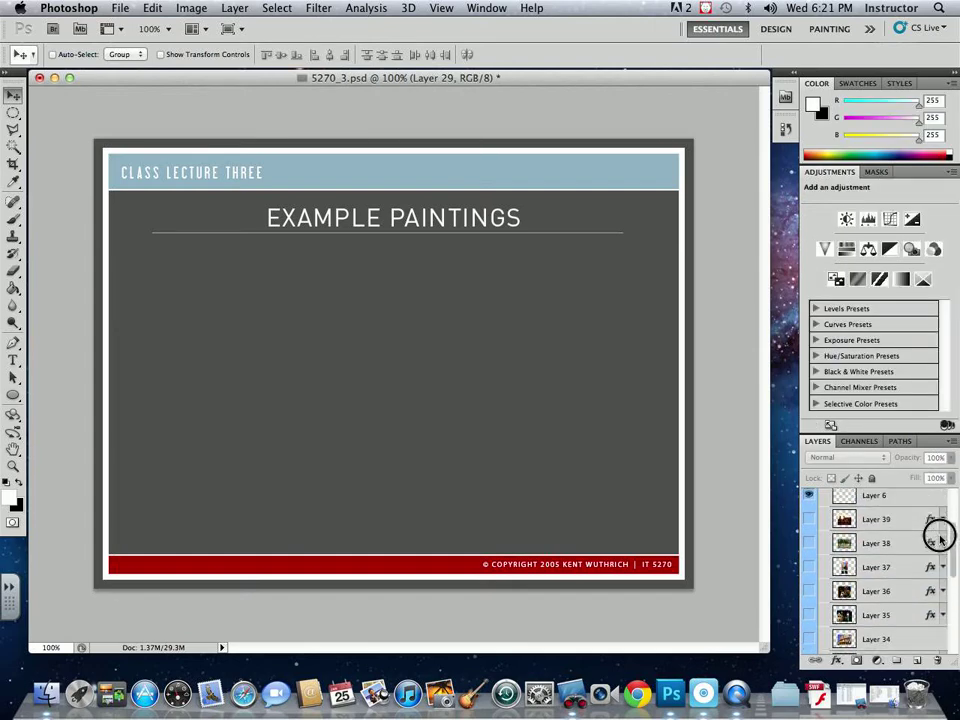
left_click(825, 561)
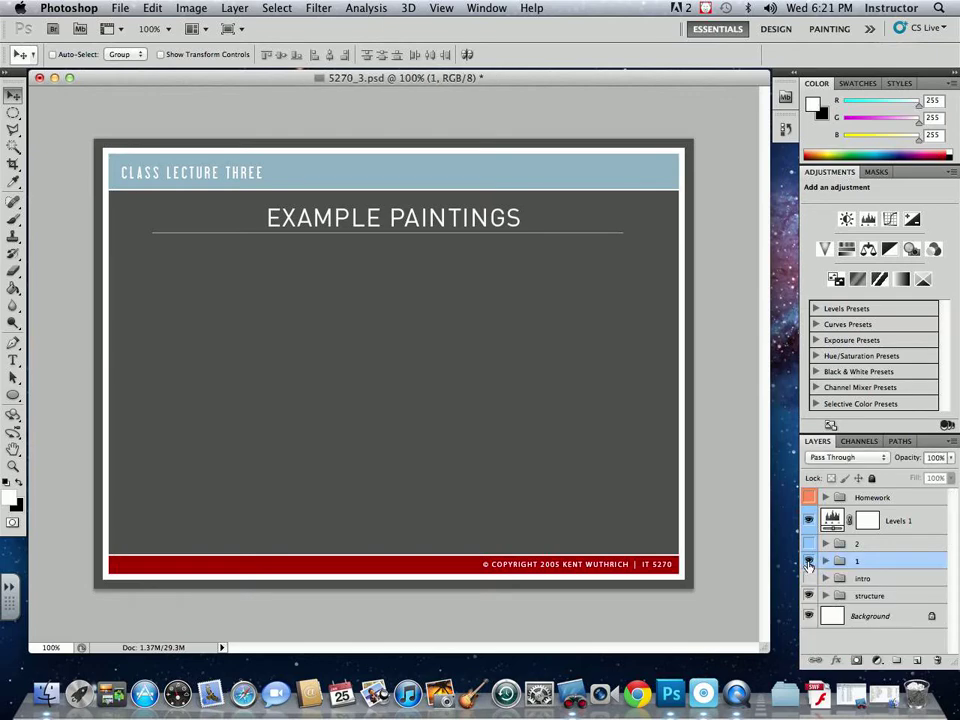
left_click(809, 561)
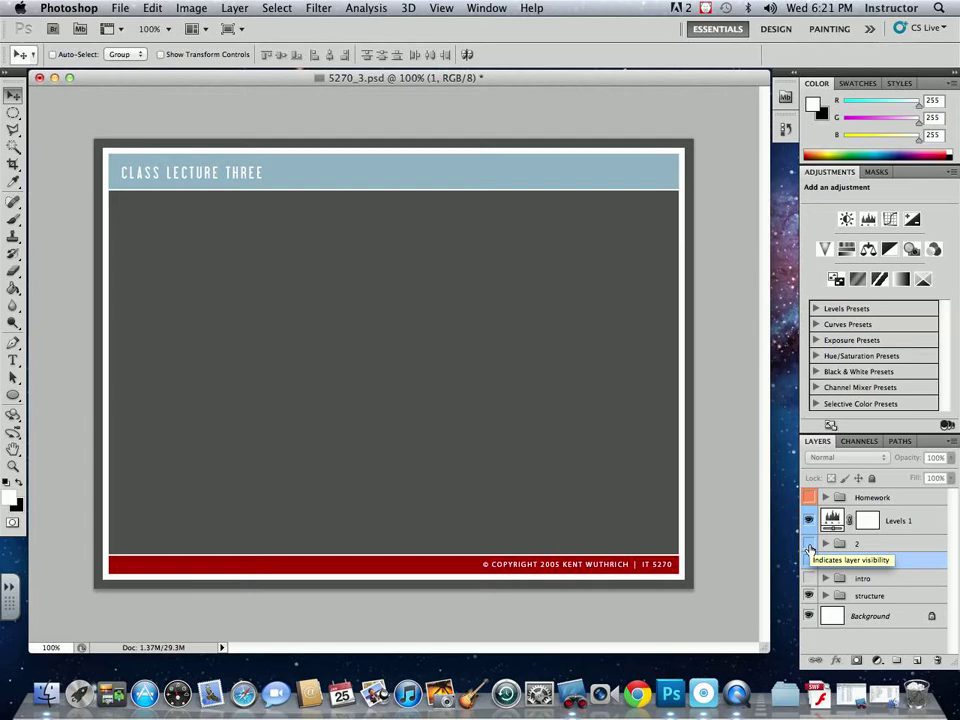
left_click(809, 545)
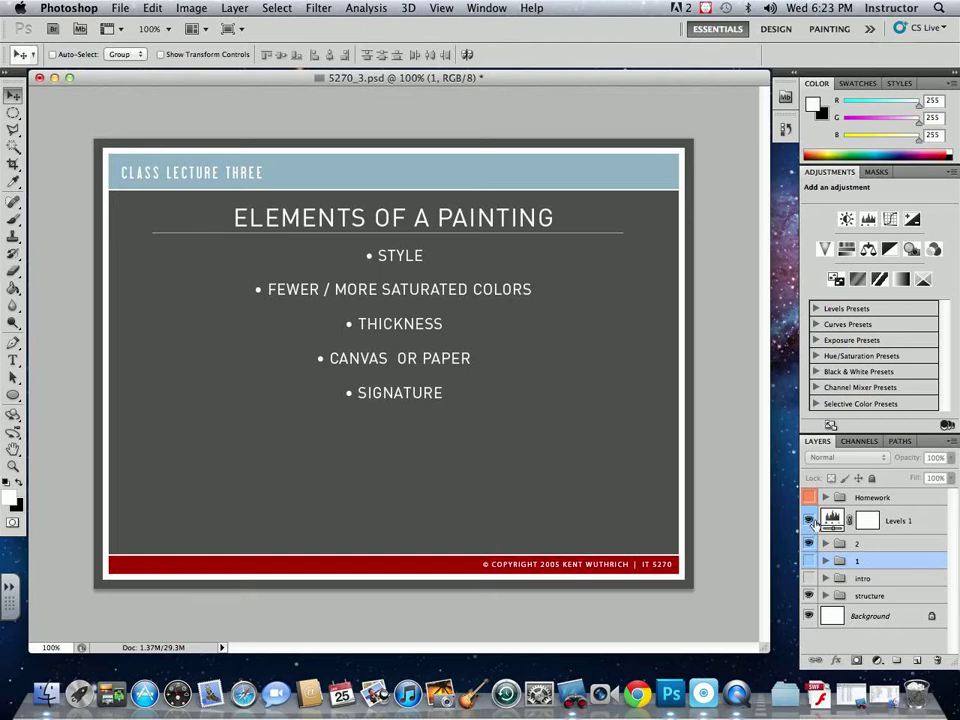
Drag the 5270_3.psd document window down to reveal the Finder window behind it.
left_click_drag(460, 78, 452, 382)
Return Finder to folder 3, raise the window, and launch Remote Desktop from the Dock.
left_click(473, 170)
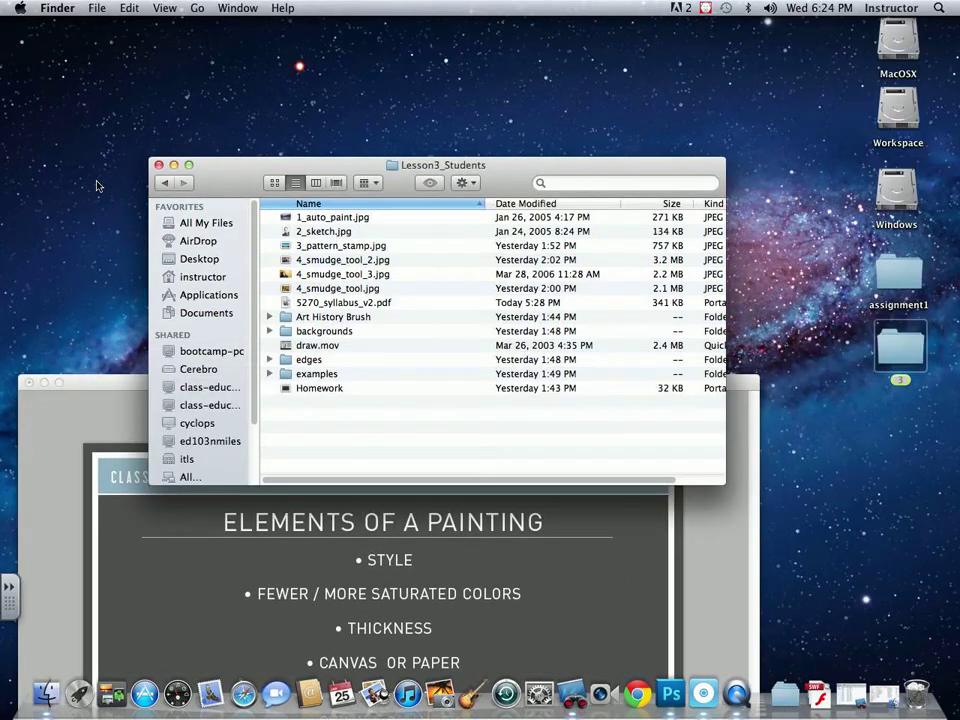
left_click(162, 182)
left_click_drag(251, 163, 248, 83)
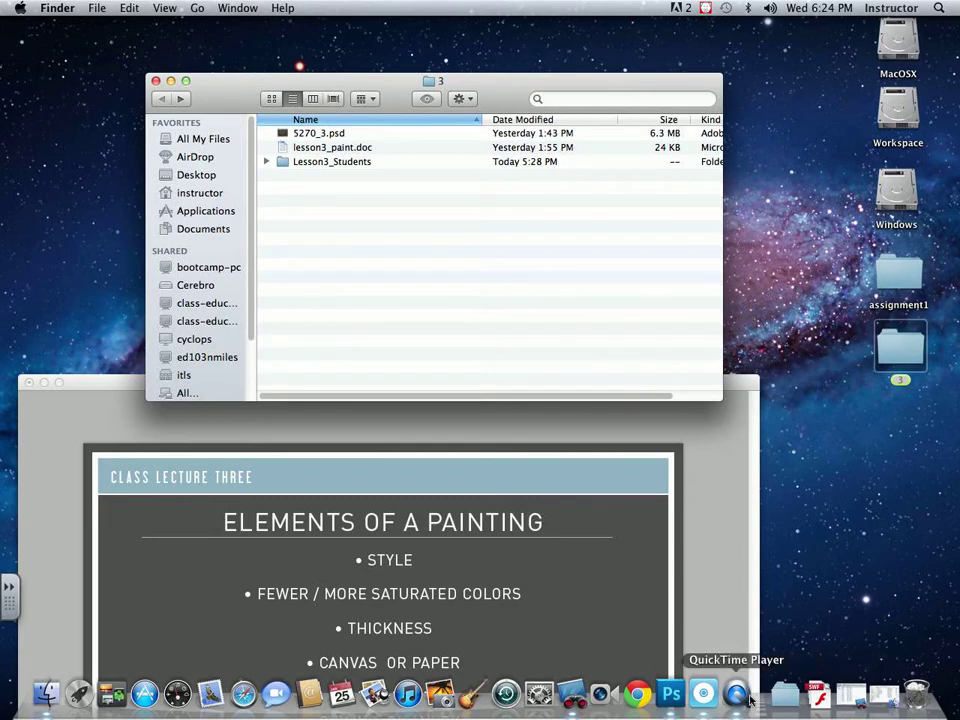
left_click(572, 693)
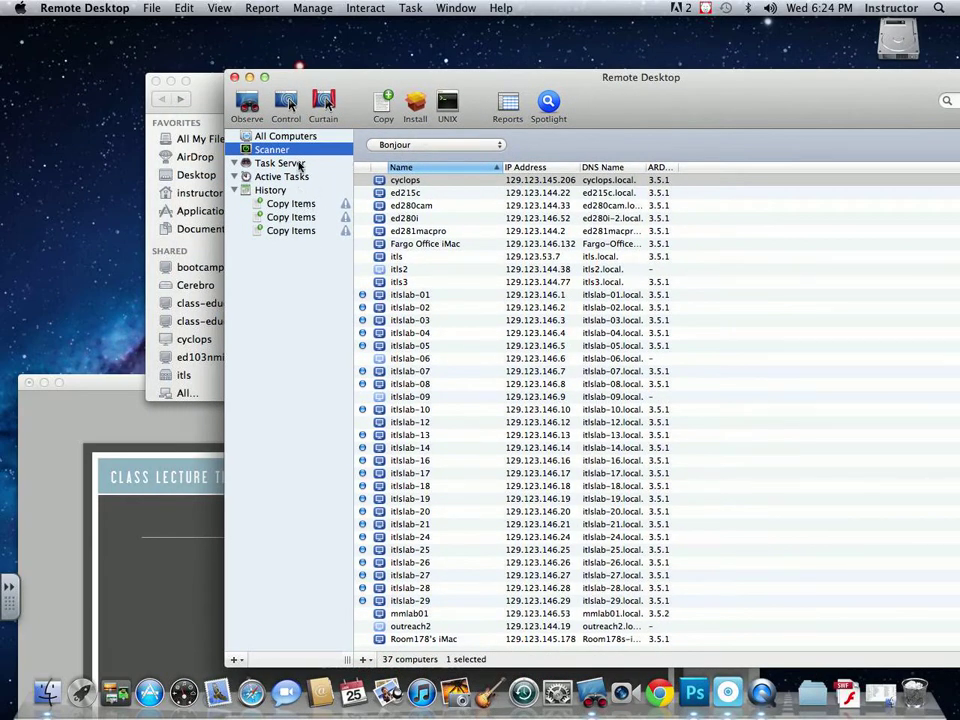
Select every managed lab computer, from itslab-01 down, in Remote Desktop.
left_click(308, 137)
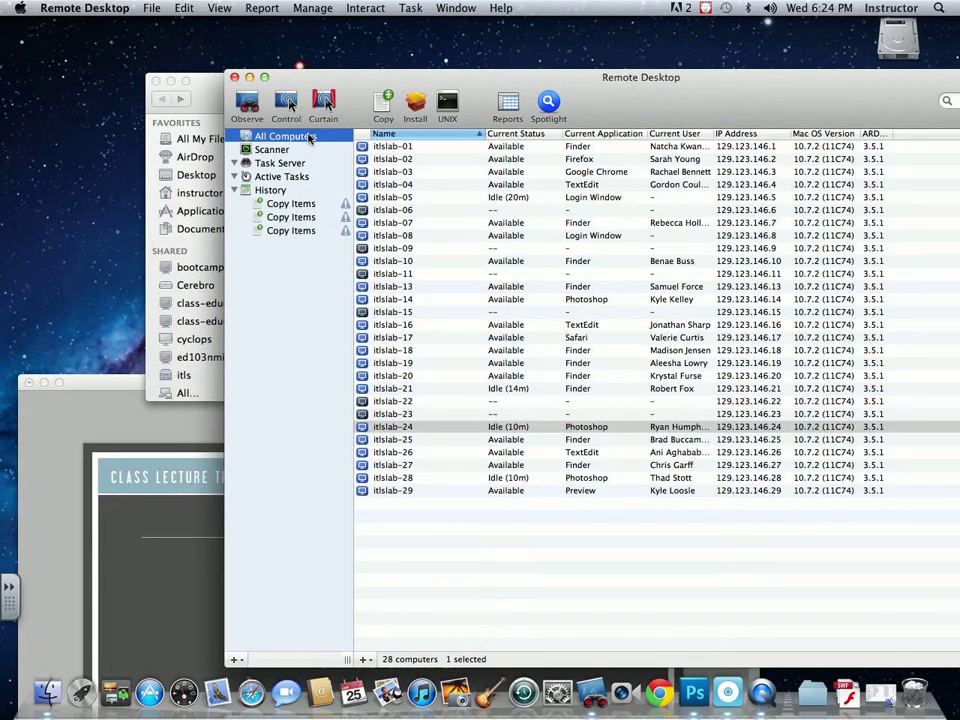
left_click(378, 146)
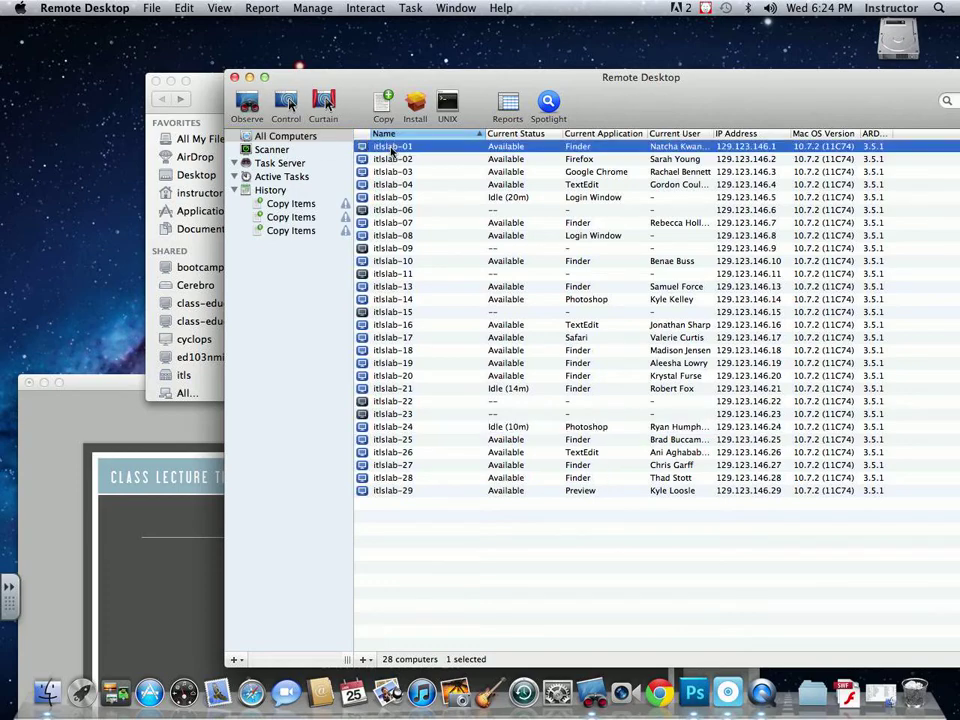
left_click(405, 492, "shift")
left_click_drag(422, 90, 585, 205)
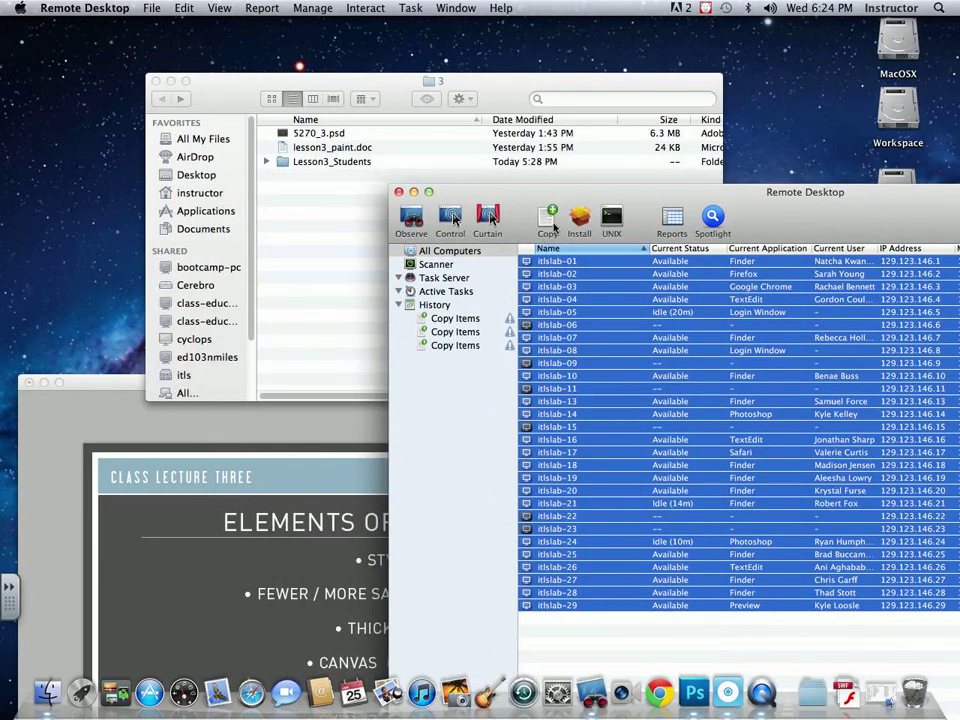
Copy the Lesson3_Students folder to the selected computers, continuing past the offline warning.
left_click(548, 222)
left_click_drag(368, 135, 351, 204)
left_click_drag(331, 161, 352, 290)
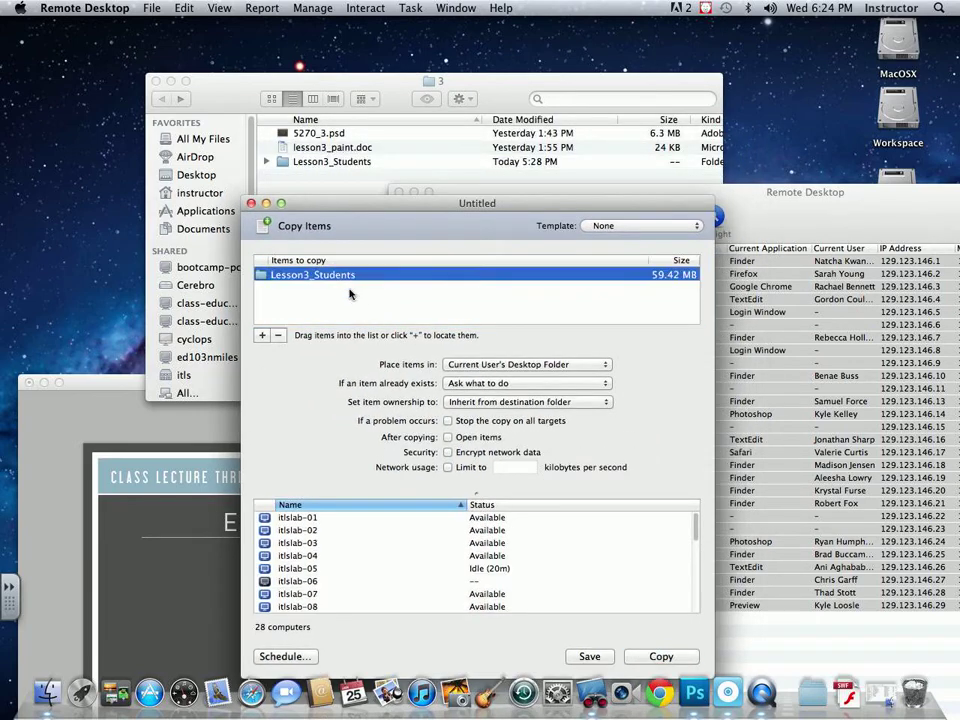
left_click(663, 656)
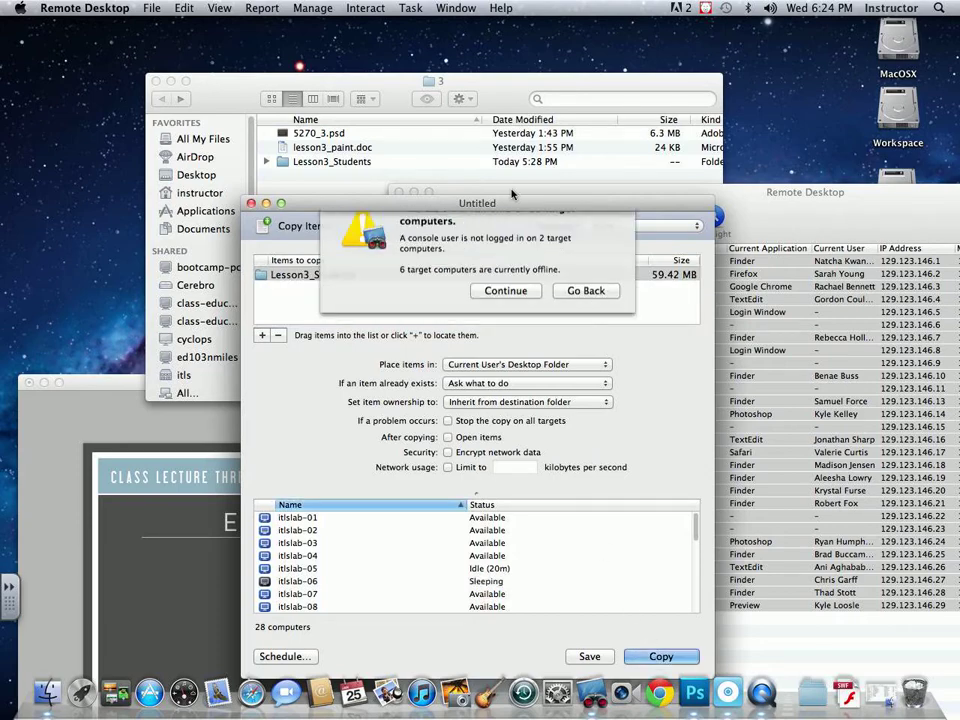
left_click(510, 312)
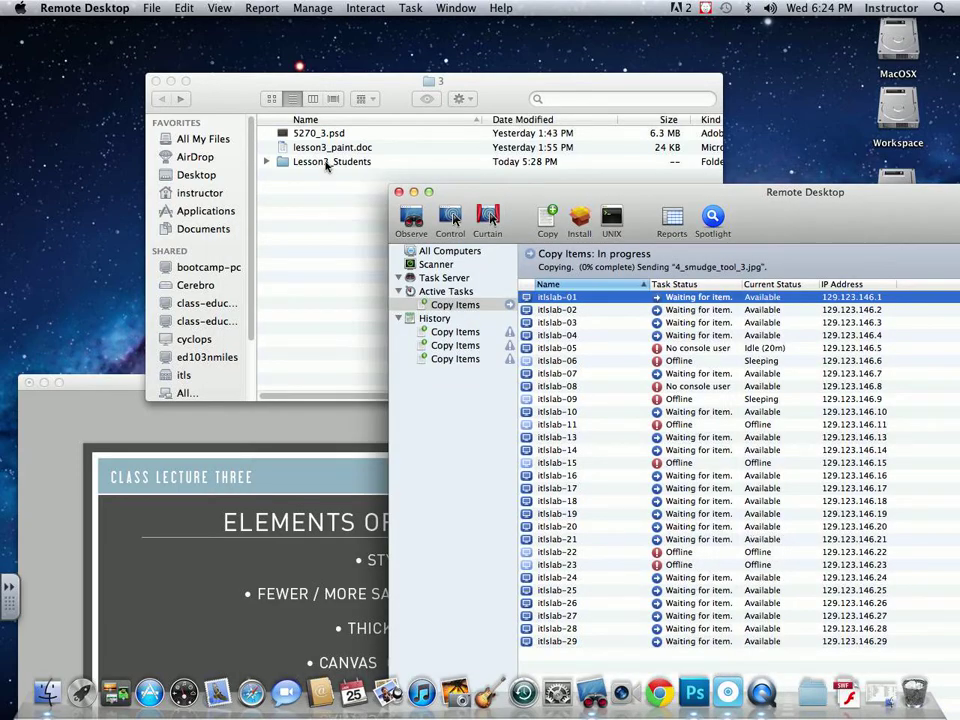
Open Lesson3_Students > examples and Quick Look the London and frog paintings.
double_click(326, 166)
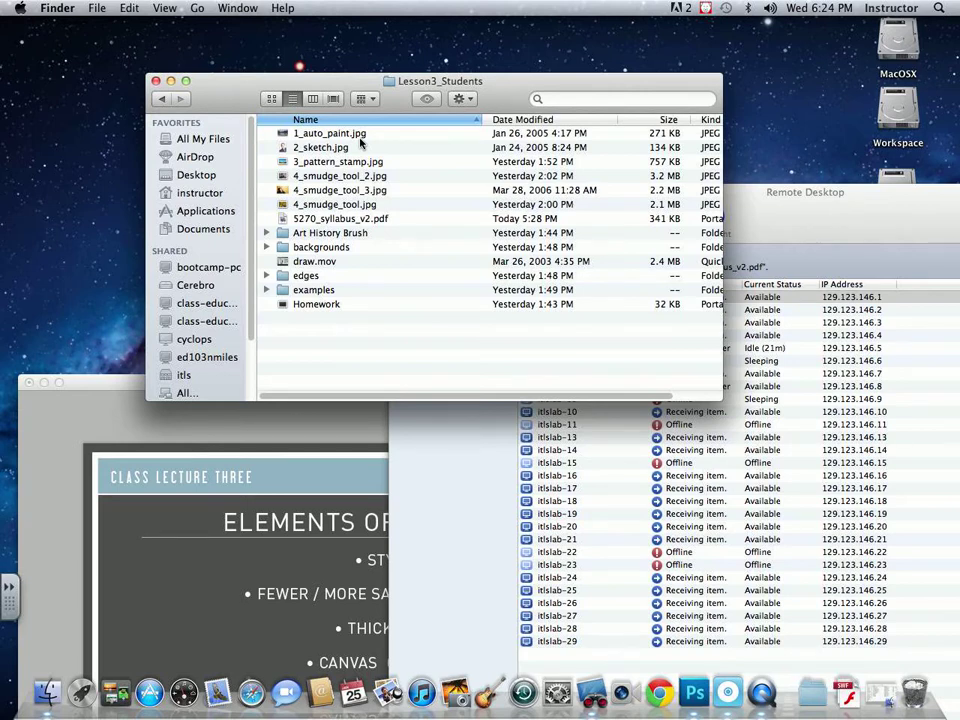
double_click(316, 289)
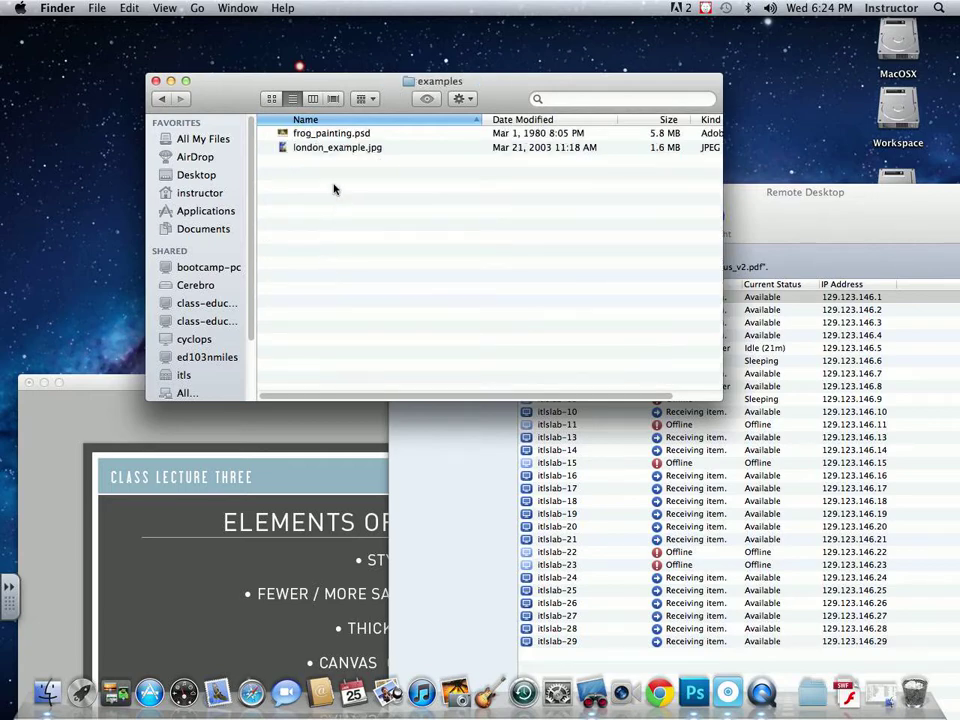
left_click(332, 147)
key("space")
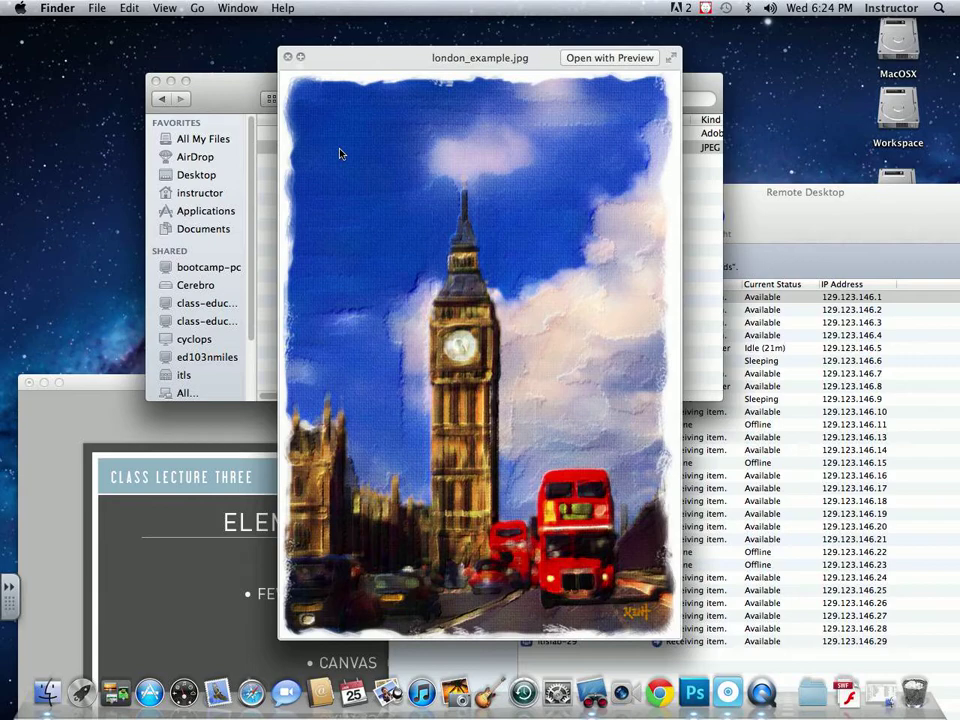
key("Up")
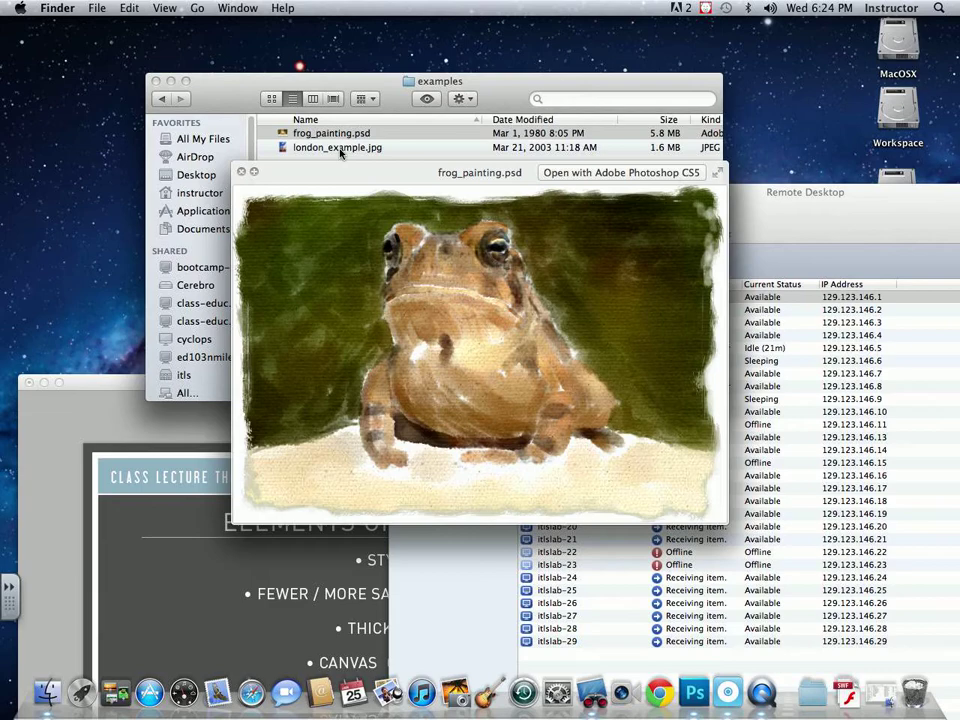
key("space")
Return to folder 3, expand Lesson3_Students, and widen the window to show the Kind column.
left_click(164, 100)
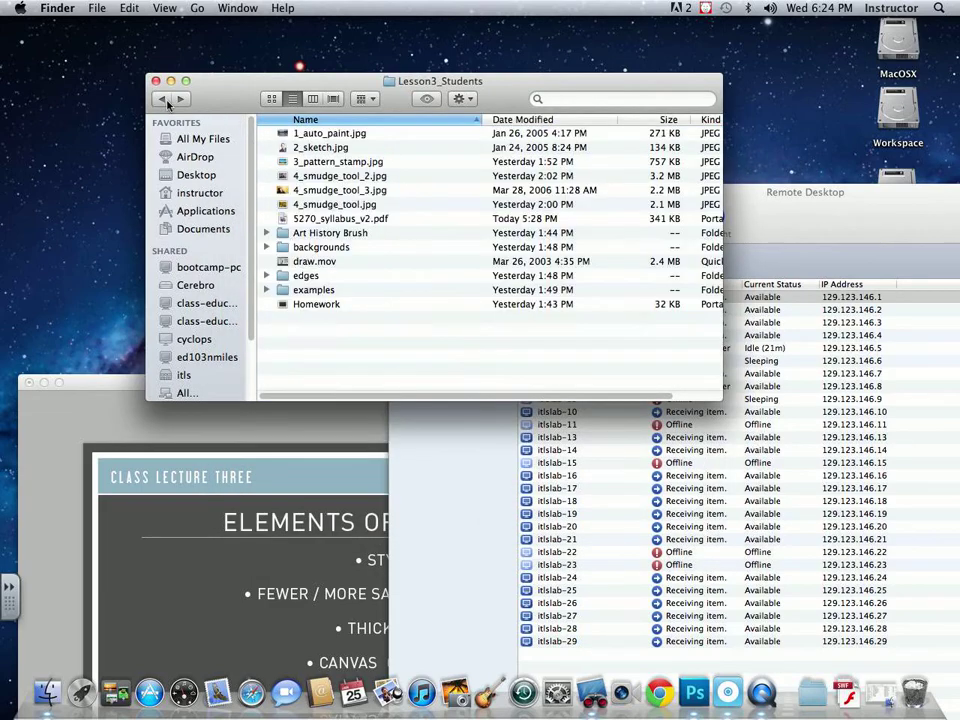
left_click(164, 100)
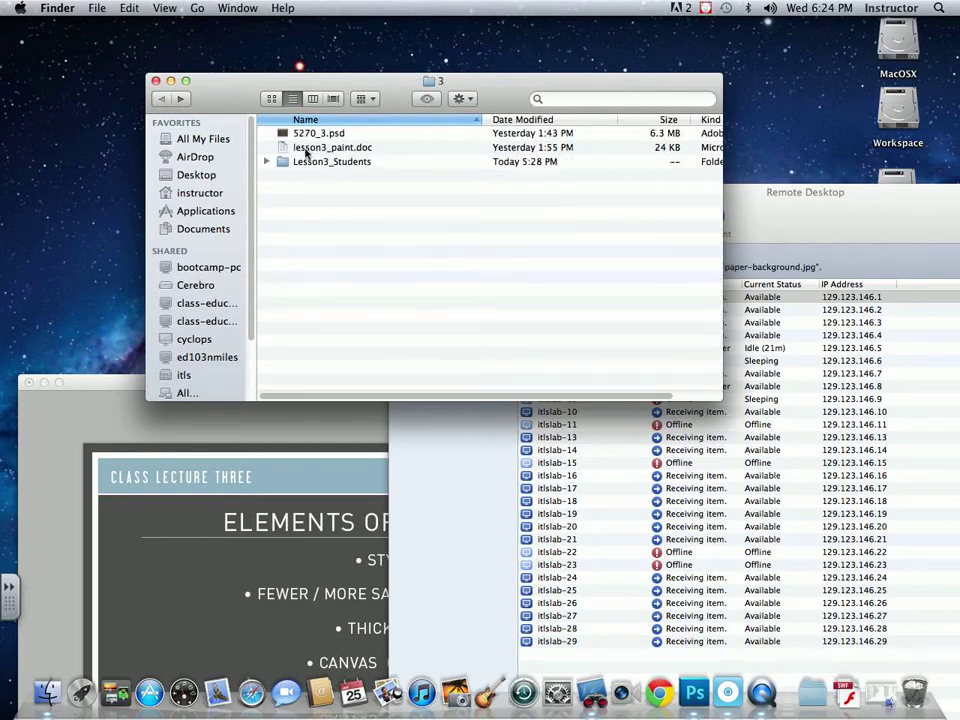
left_click(266, 162)
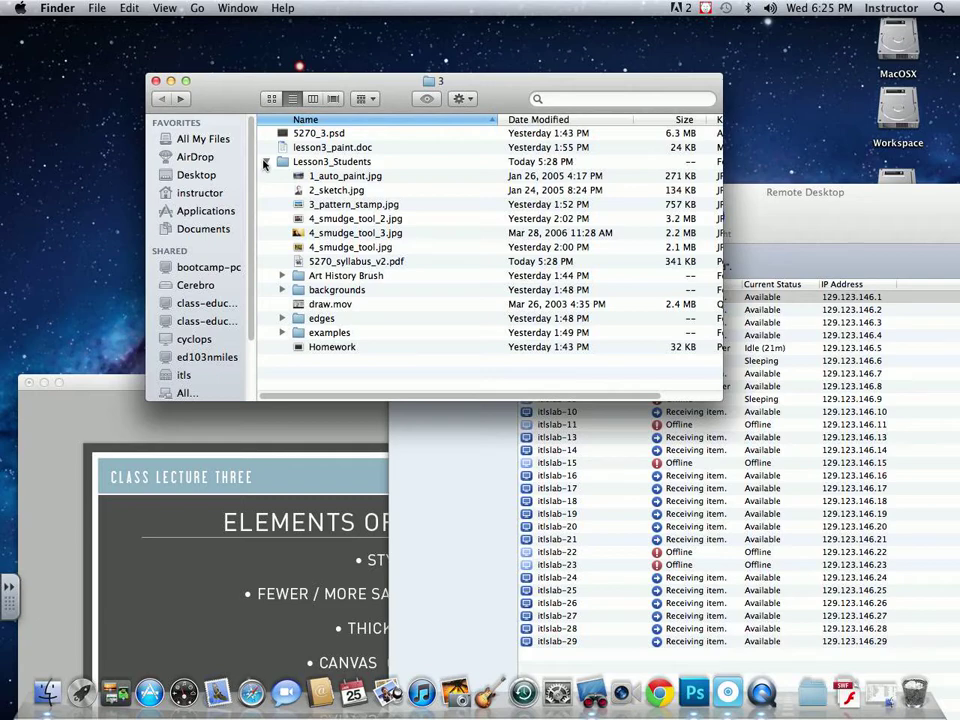
left_click(266, 162)
left_click_drag(222, 91, 214, 73)
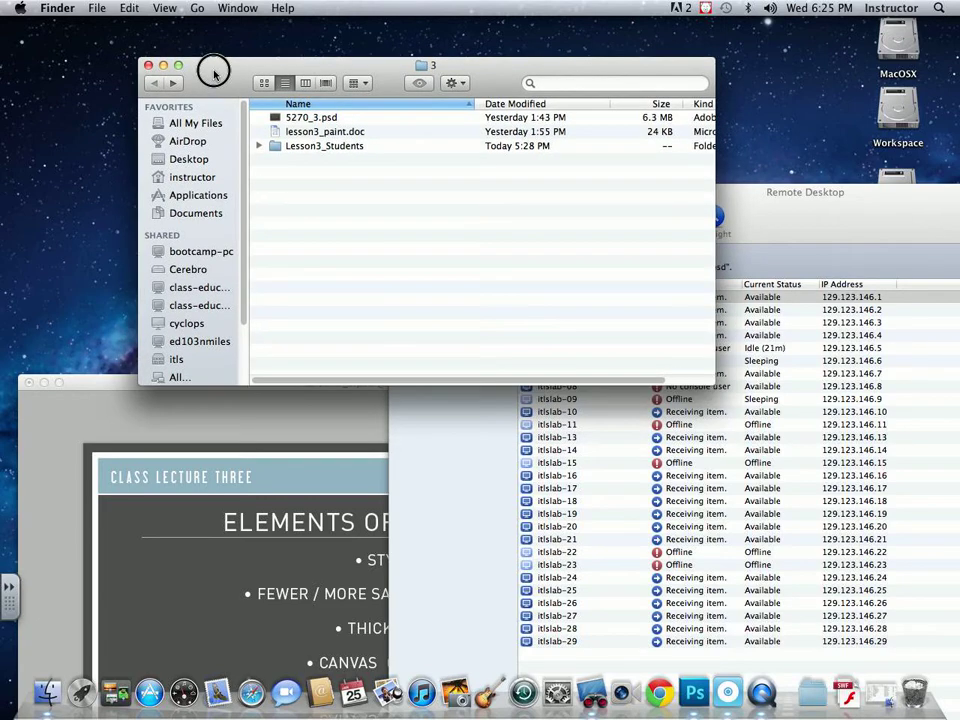
left_click(259, 147)
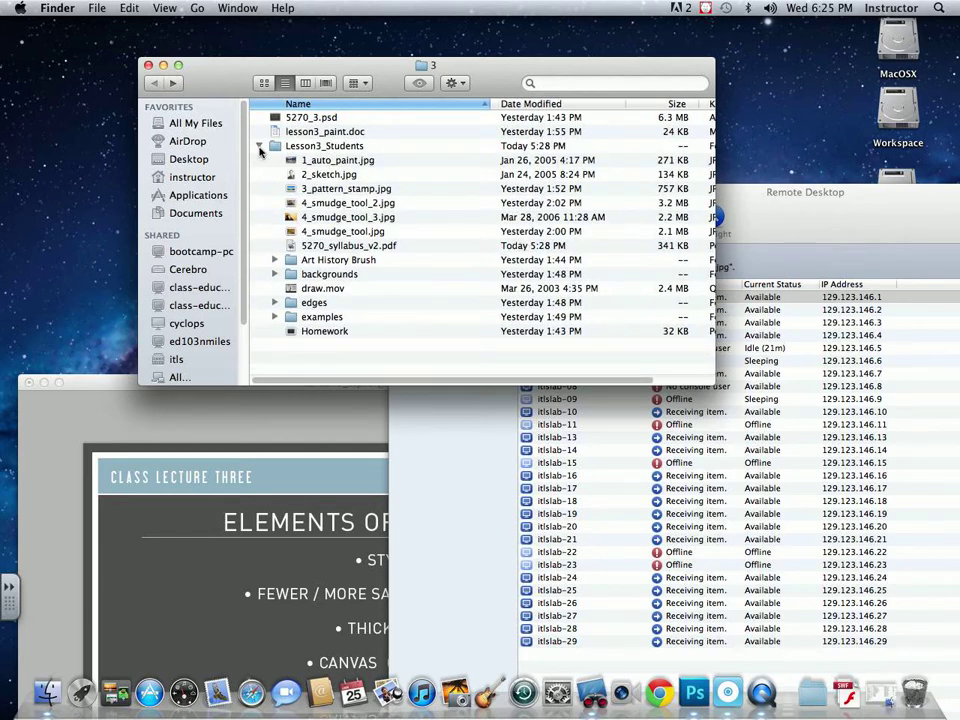
left_click(326, 150)
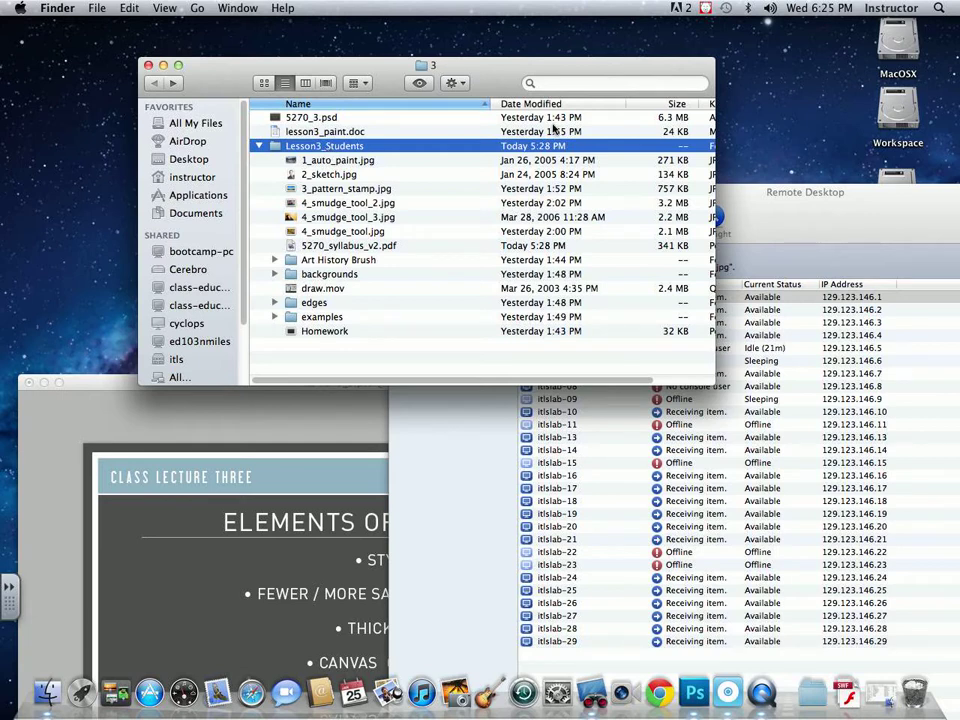
left_click_drag(714, 384, 819, 372)
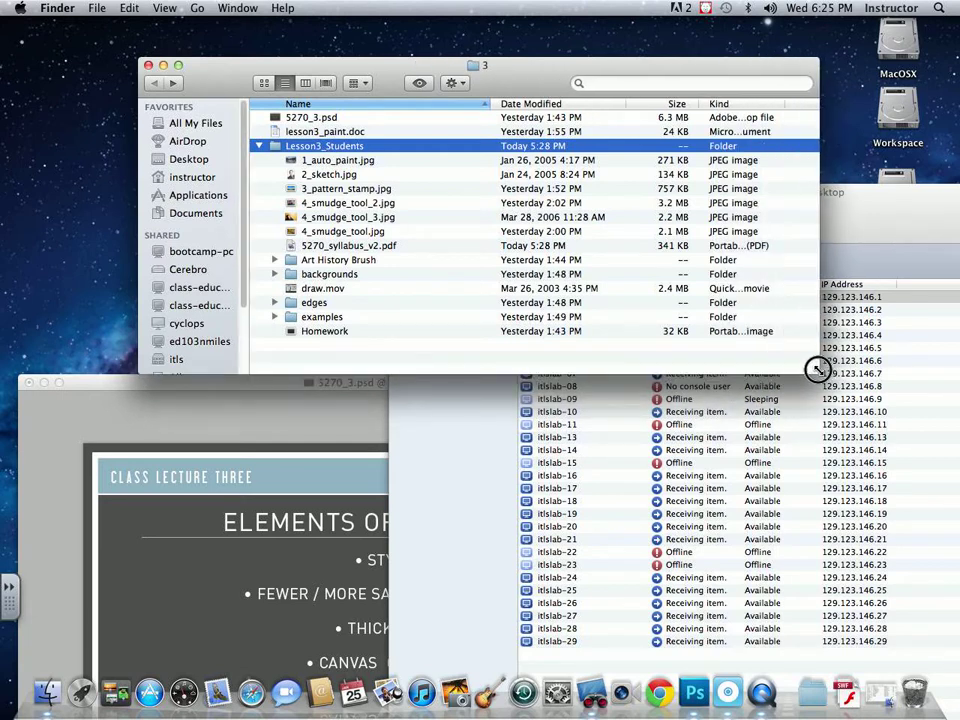
left_click_drag(500, 71, 425, 30)
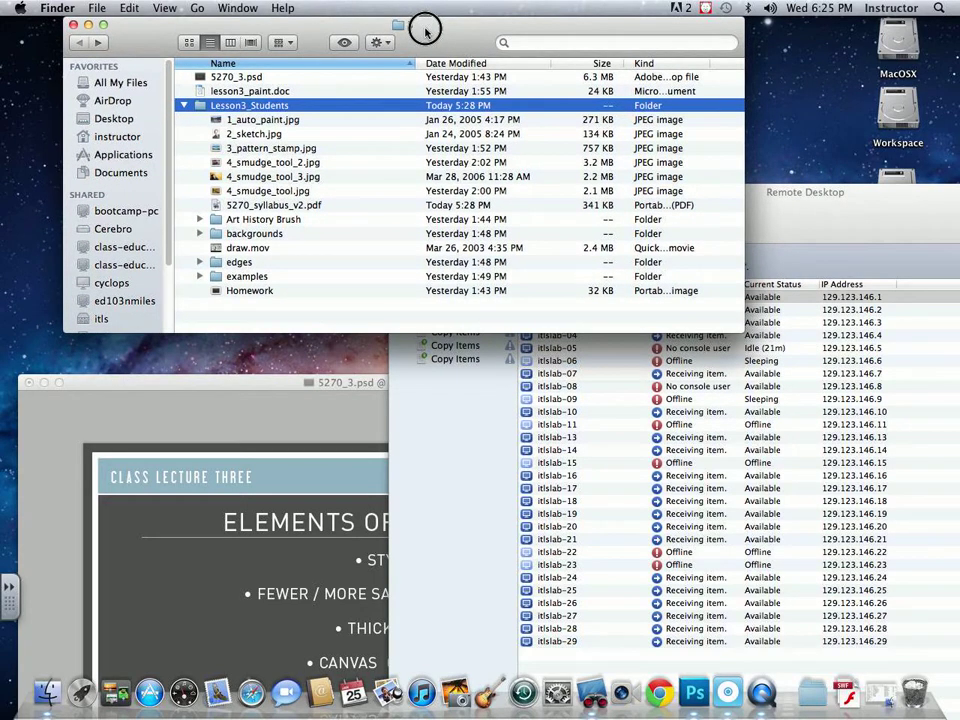
Quick Look both pages of 5270_syllabus_v2.pdf, then move the Finder window to the lower left.
left_click(303, 206)
key("space")
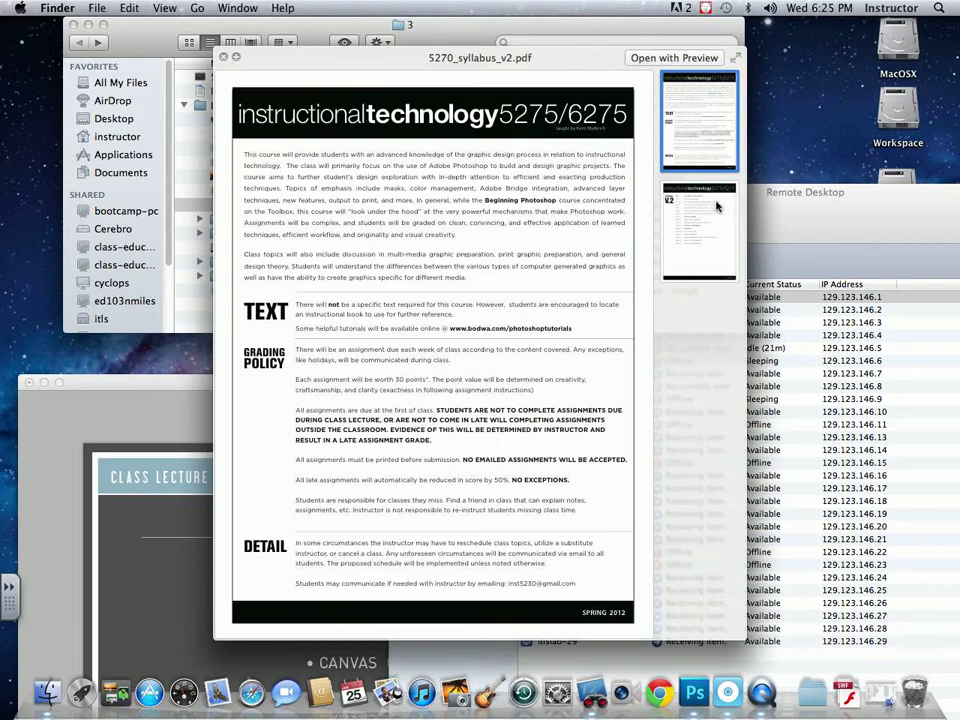
left_click(714, 212)
key("Up")
key("Down")
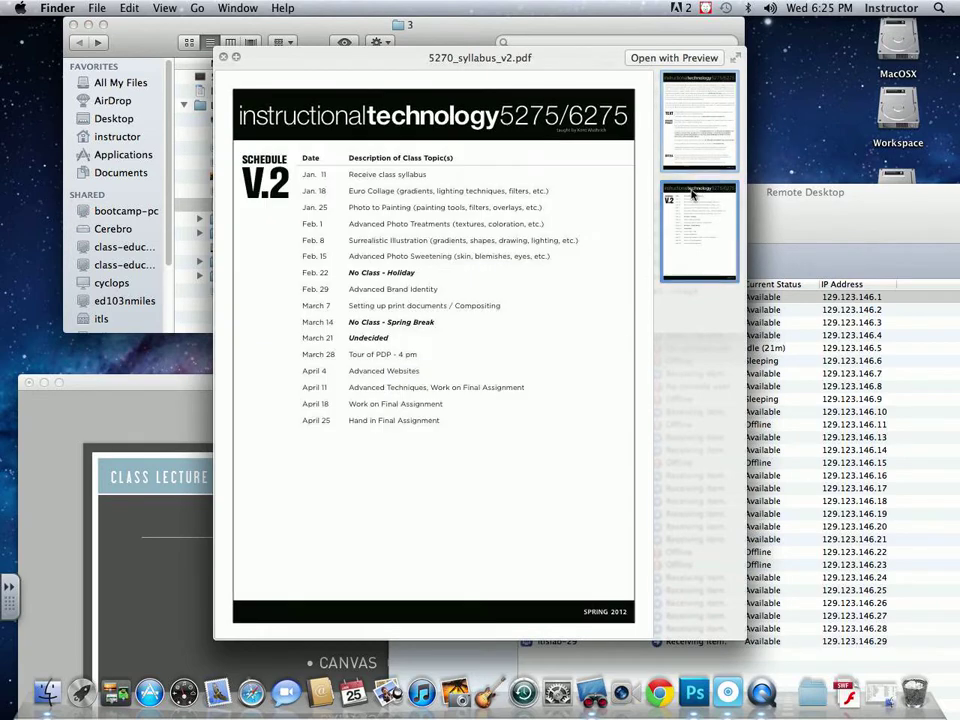
left_click(224, 57)
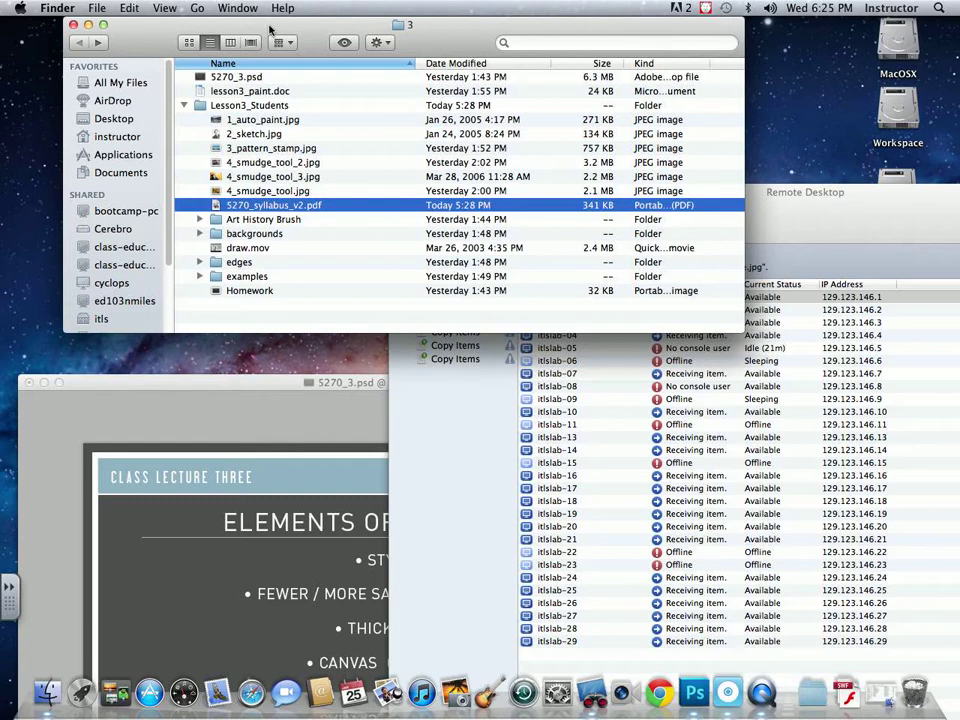
left_click_drag(270, 30, 272, 381)
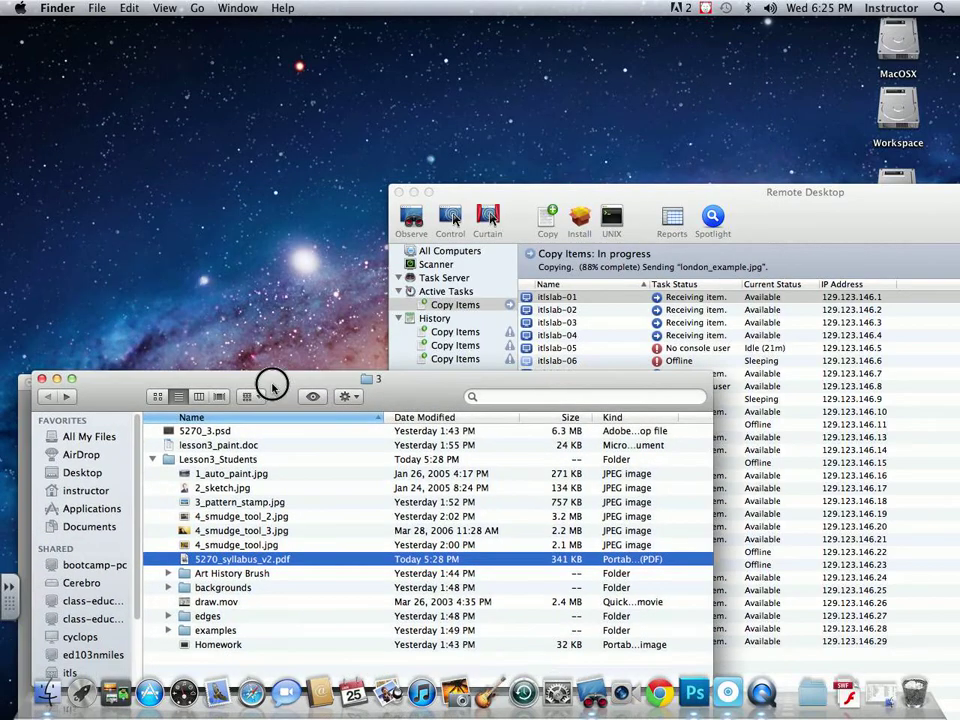
Zoom the Remote Desktop window to follow the copy, then drag Finder back over the task list.
double_click(573, 191)
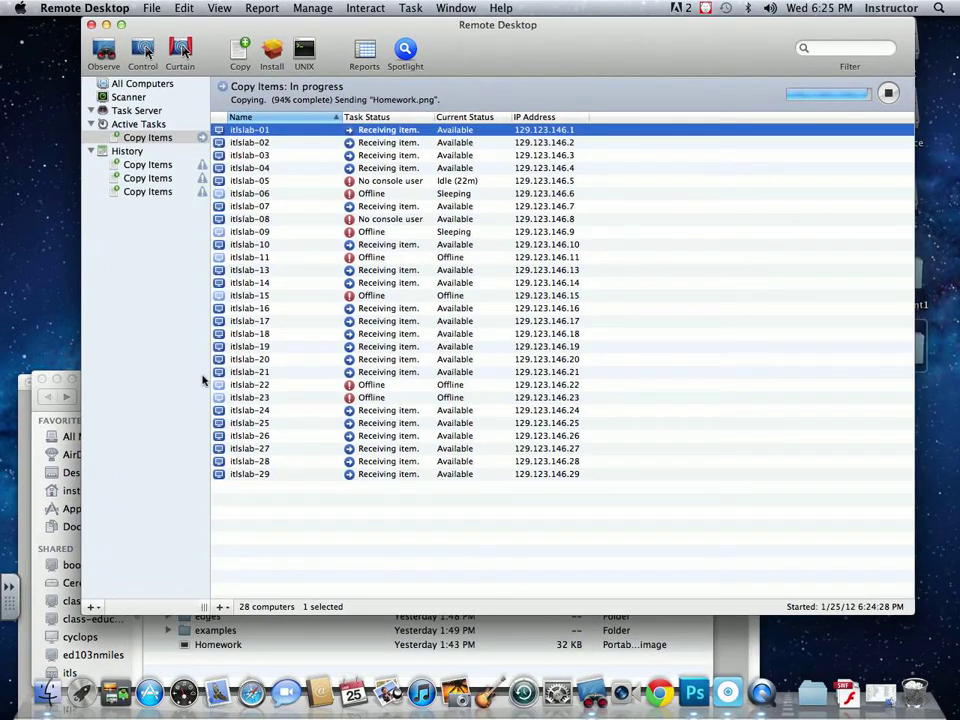
left_click_drag(36, 381, 208, 313)
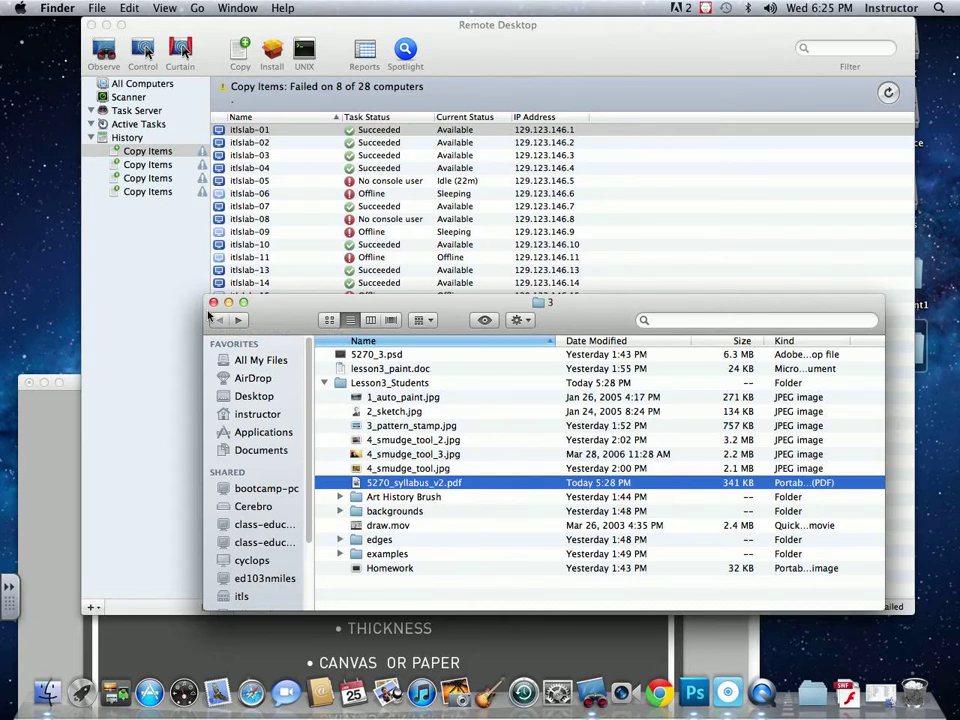
Open lesson3_paint.doc in Word, close Finder, and dismiss AutoUpdate's list of updates.
double_click(409, 370)
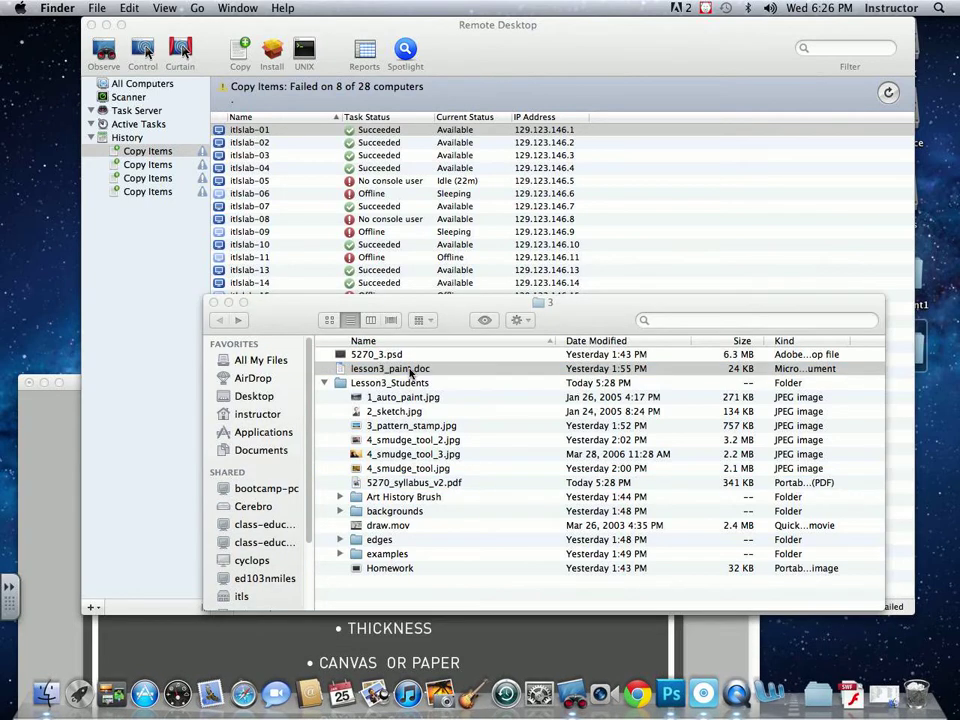
left_click(214, 302)
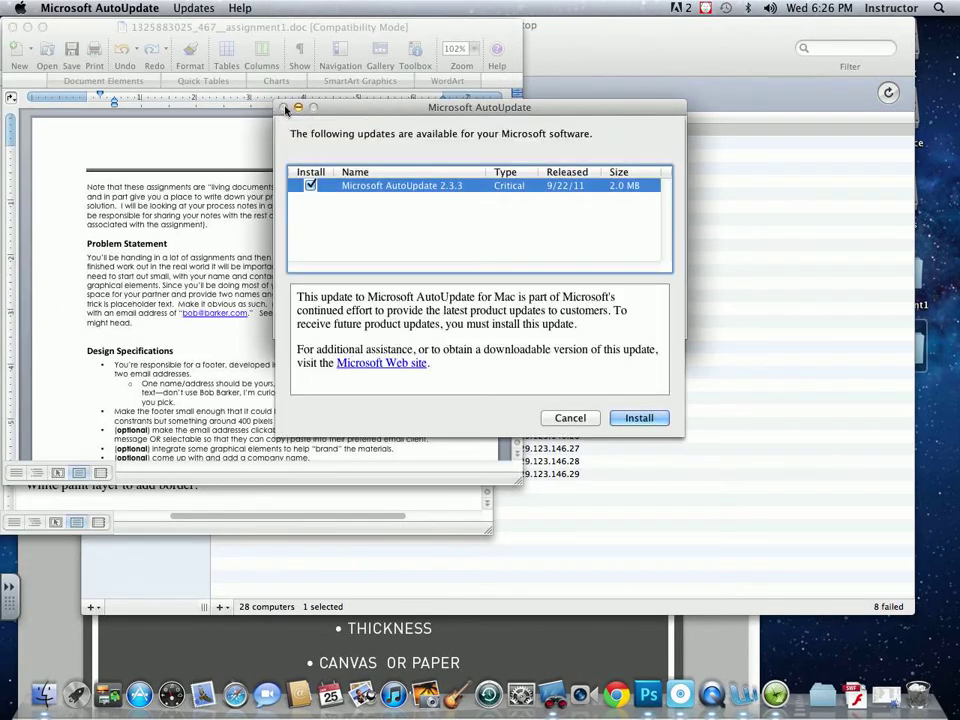
left_click(570, 417)
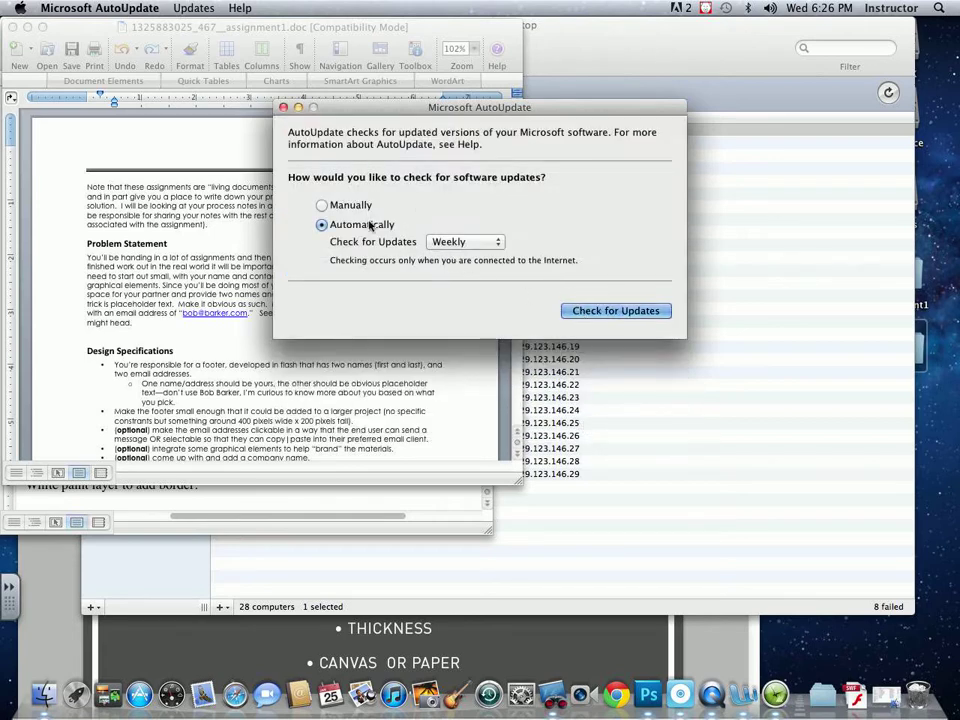
Set AutoUpdate to check manually, decline the offered update, and close AutoUpdate.
left_click(321, 205)
left_click(577, 314)
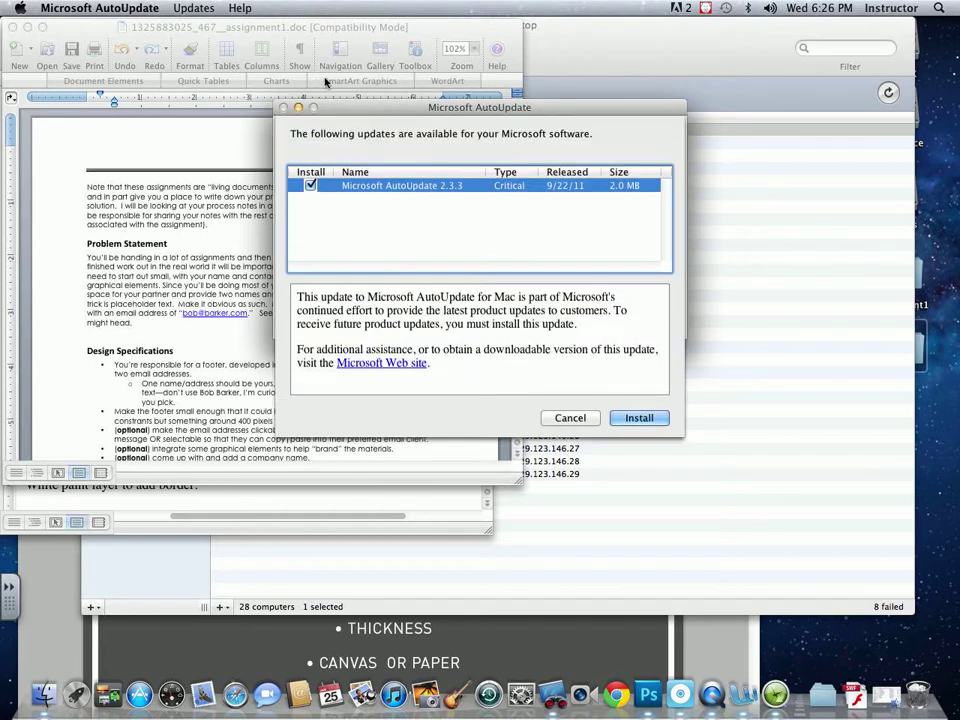
left_click(567, 417)
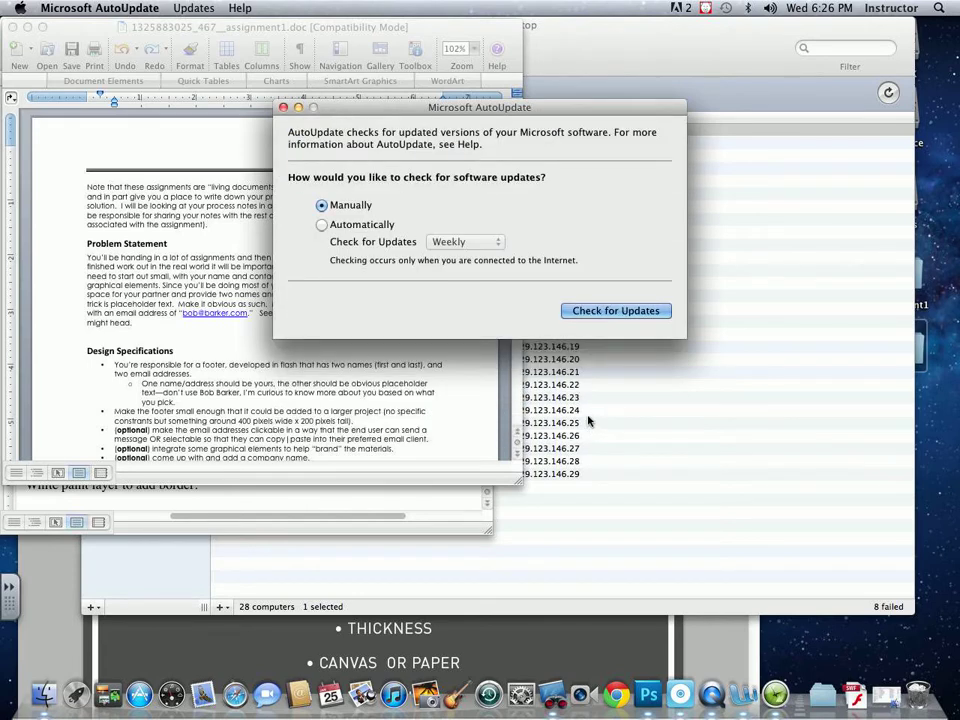
left_click(285, 107)
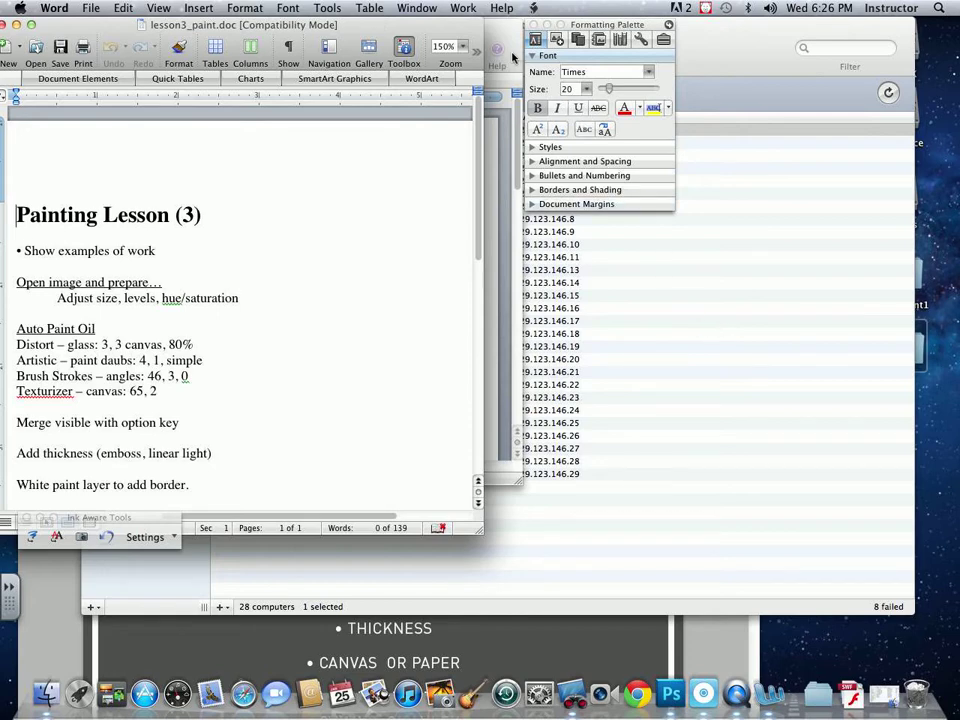
Close the Remote Desktop window, leaving the Word lesson notes open.
key("super+grave")
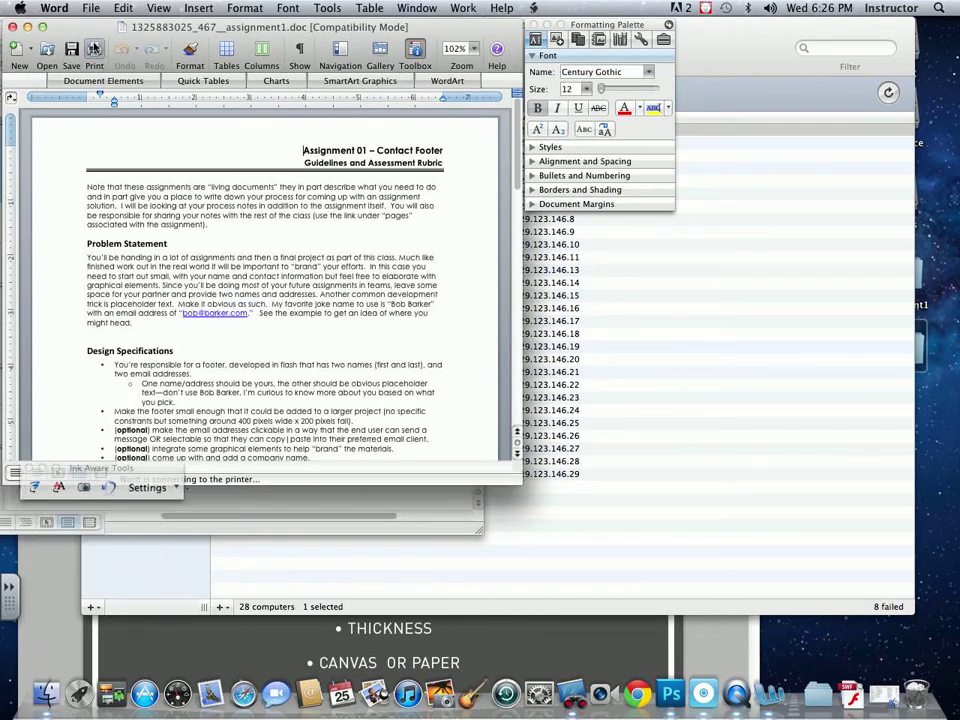
key("super+grave")
left_click(510, 267)
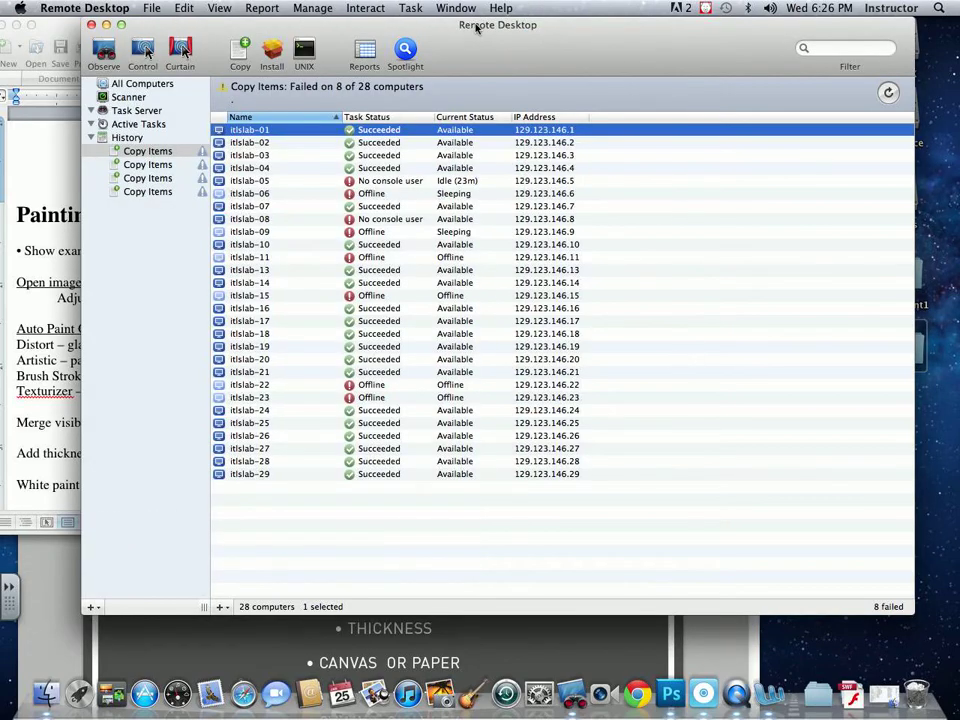
left_click_drag(462, 22, 621, 124)
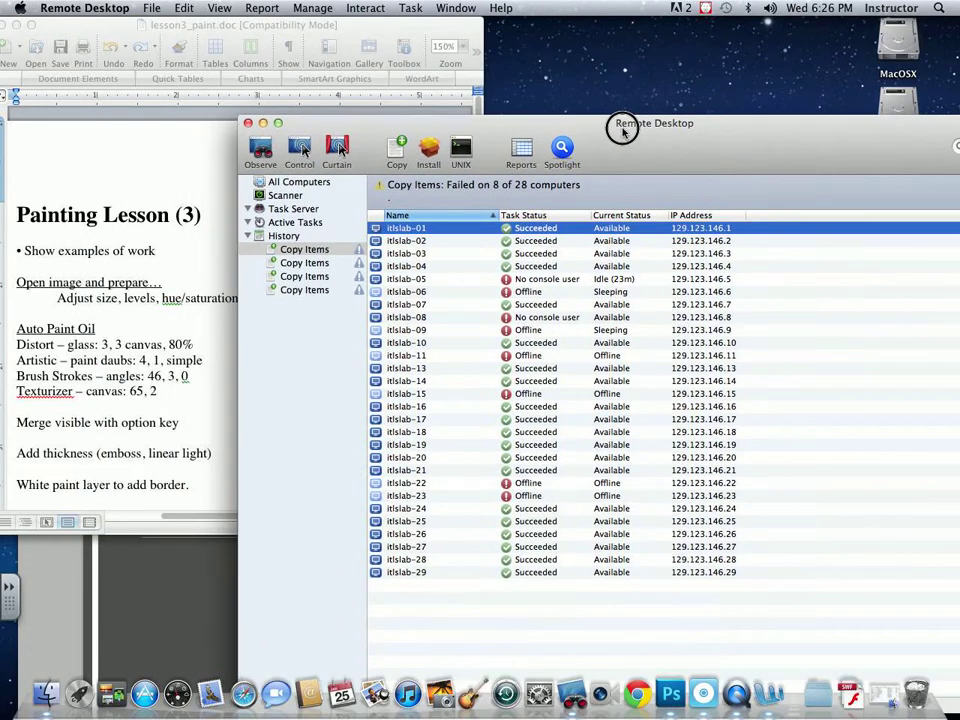
left_click(248, 124)
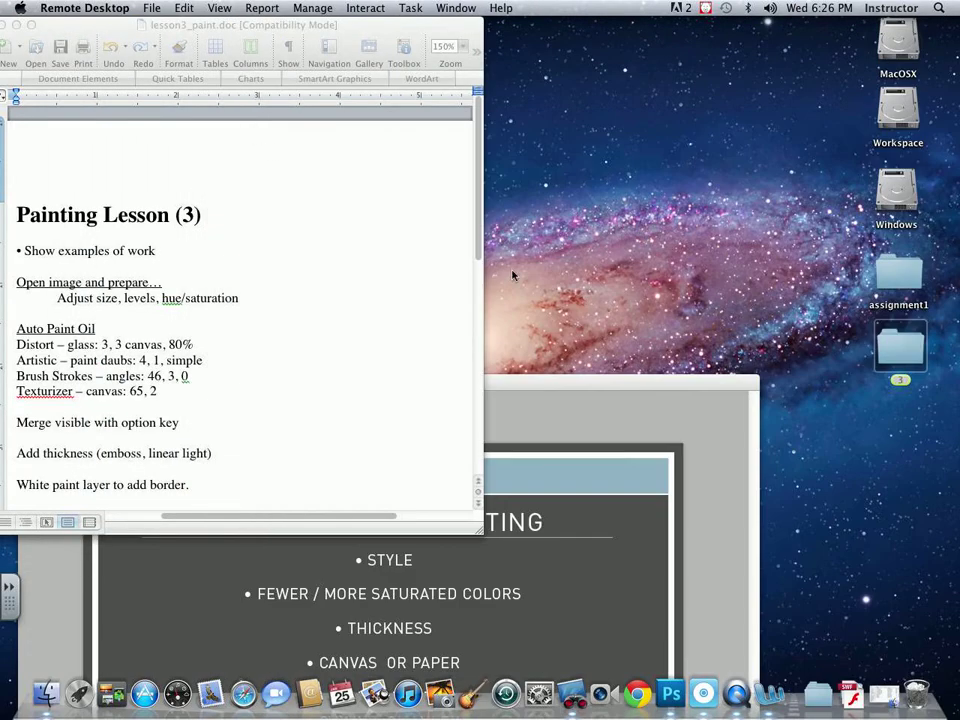
Preview 1_auto_paint.jpg from lesson folder 3 and open it in Photoshop.
double_click(895, 347)
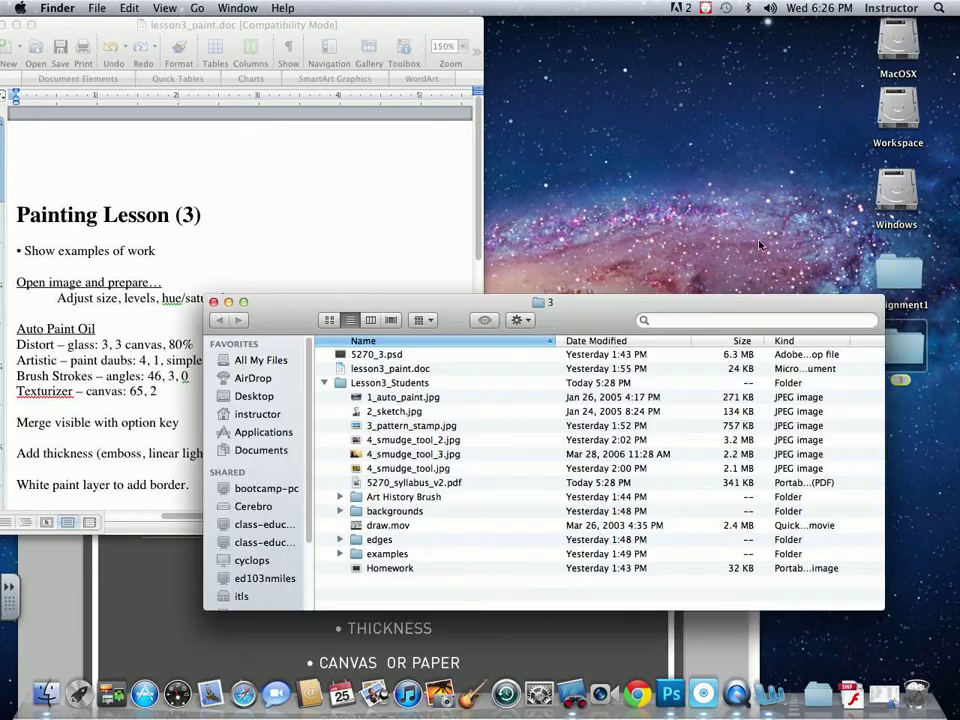
left_click_drag(548, 323, 687, 22)
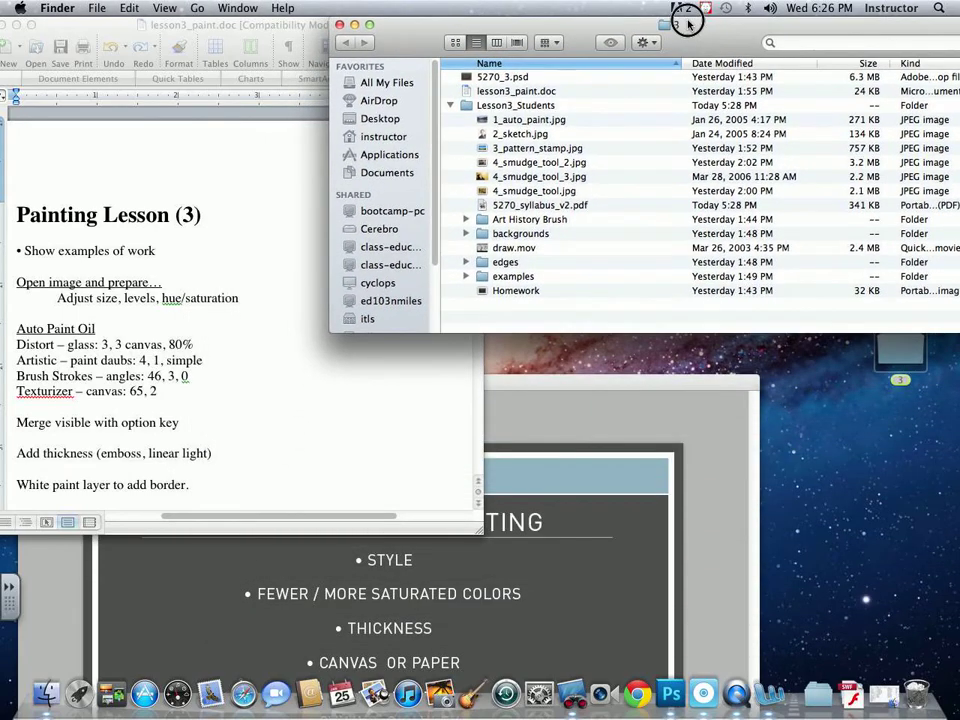
left_click(546, 121)
key("space")
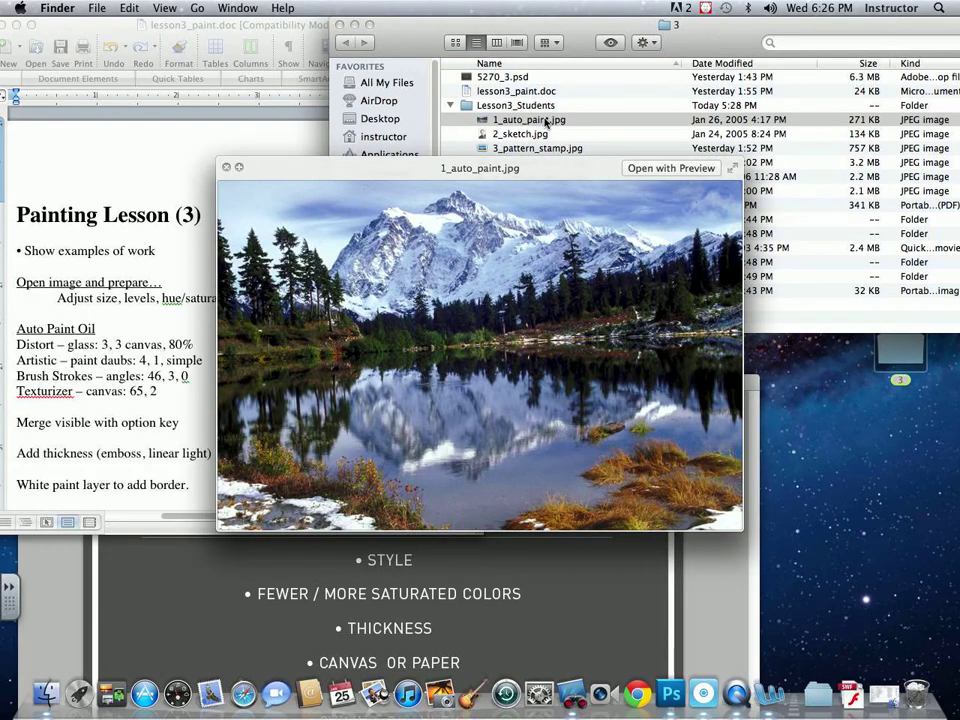
left_click_drag(546, 121, 672, 697)
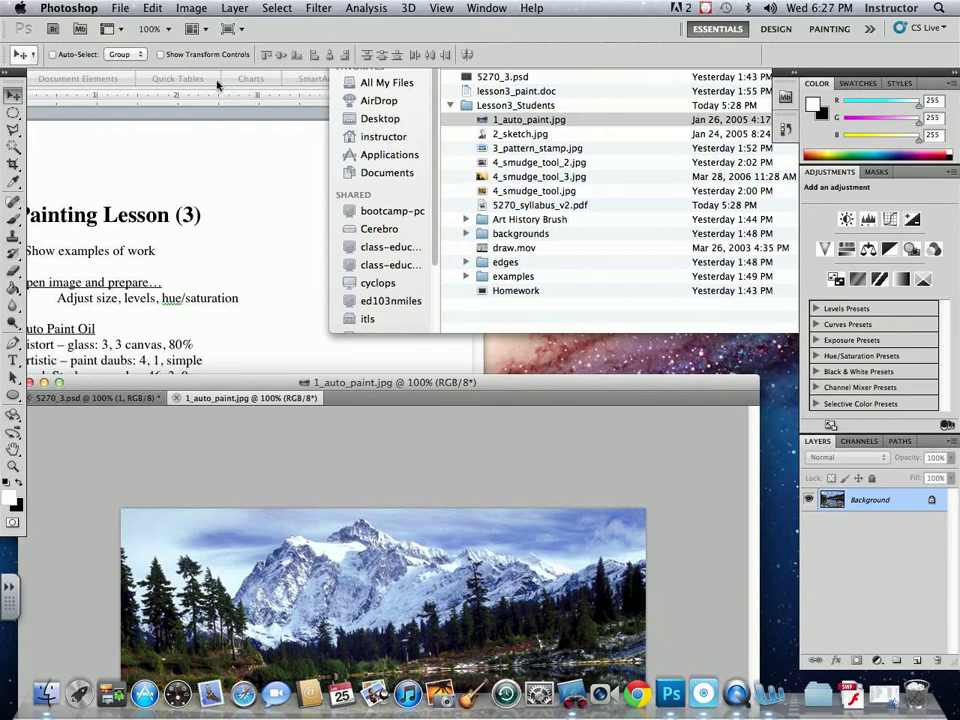
Dock 1_auto_paint.jpg as a tab beside 5270_3.psd in the Photoshop workspace.
left_click(221, 137)
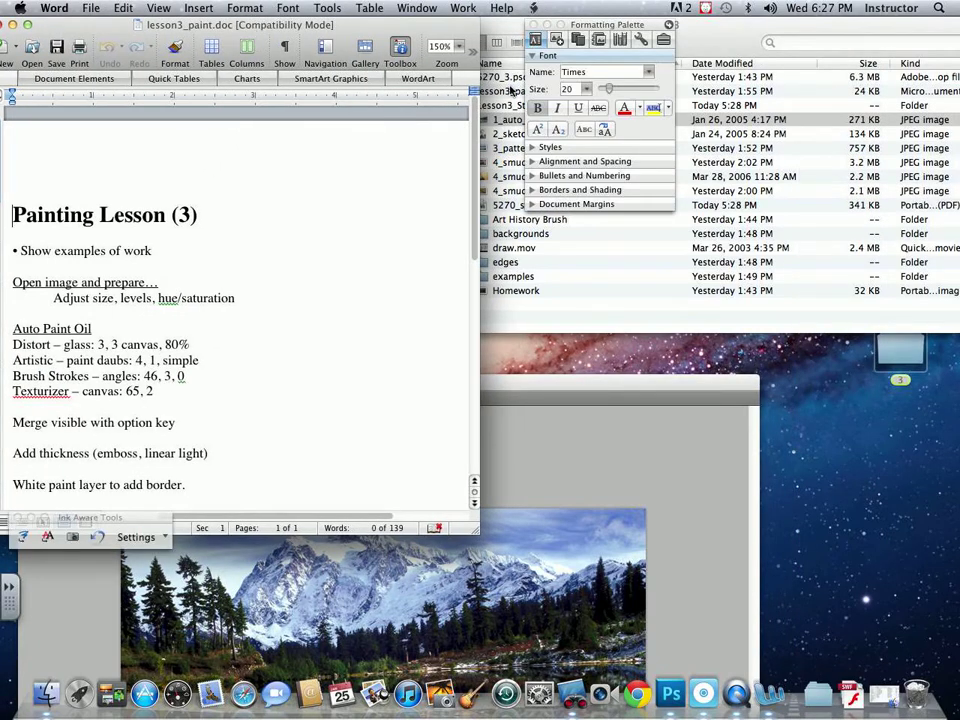
left_click_drag(612, 397, 643, 117)
left_click_drag(536, 100, 506, 77)
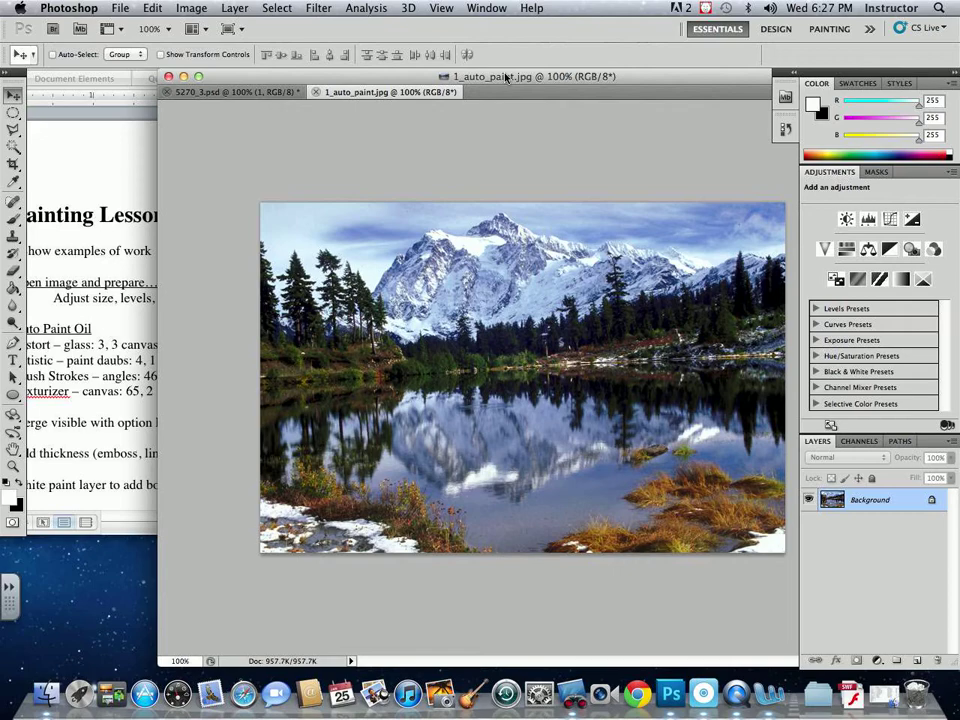
Boost the photo's saturation with a Hue/Saturation adjustment.
left_click(191, 8)
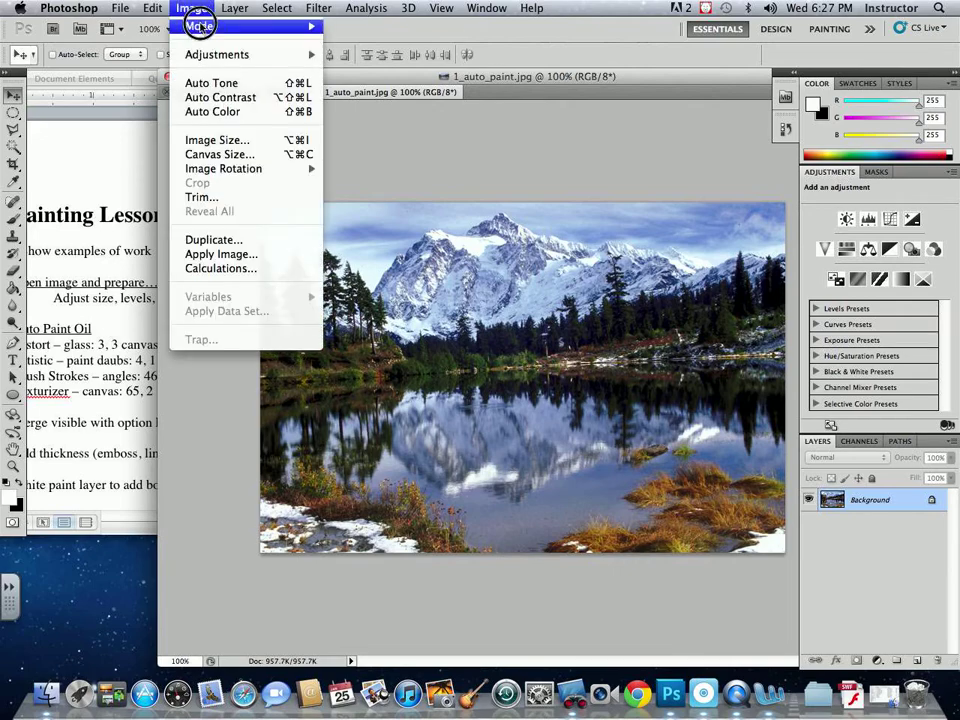
mouse_move(207, 57)
left_click(381, 143)
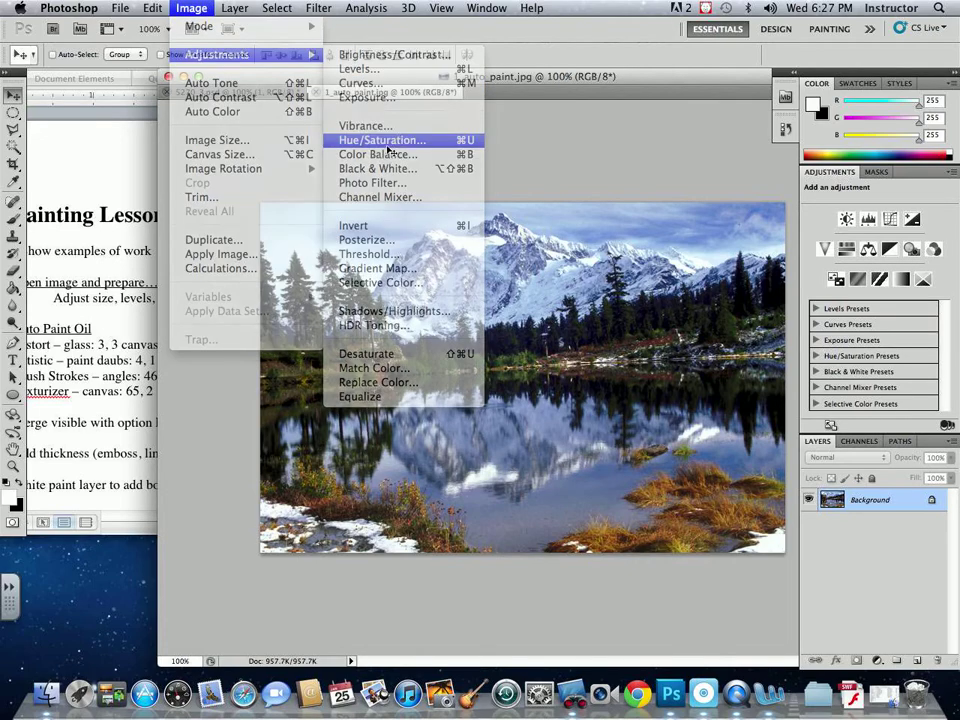
left_click_drag(680, 368, 703, 369)
left_click(830, 250)
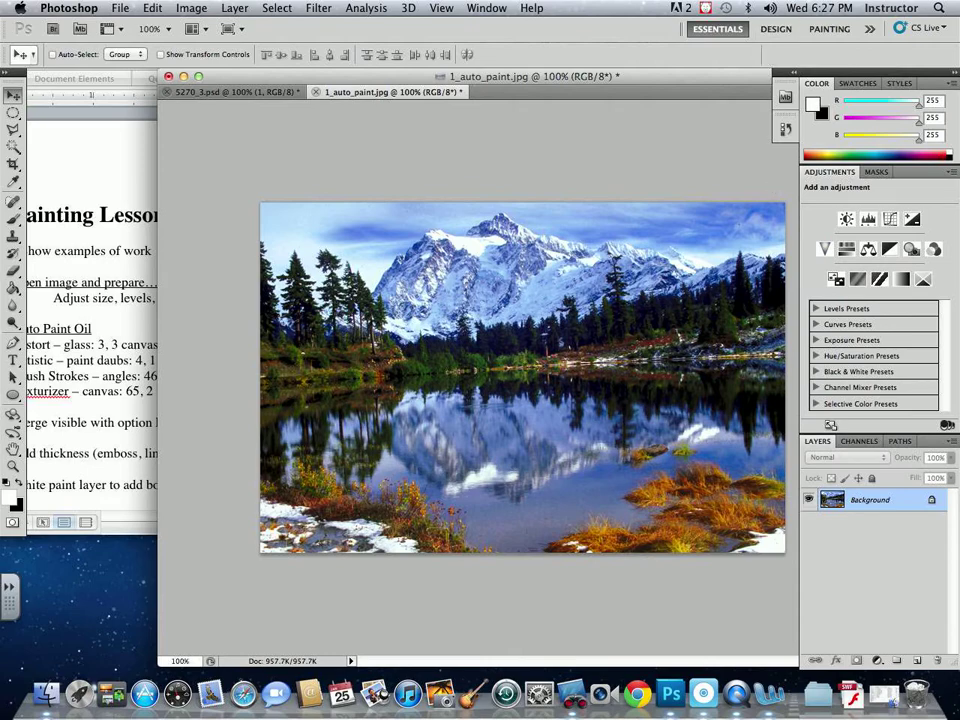
Compare before and after the saturation boost in the History panel, then close it.
left_click(486, 8)
mouse_move(472, 44)
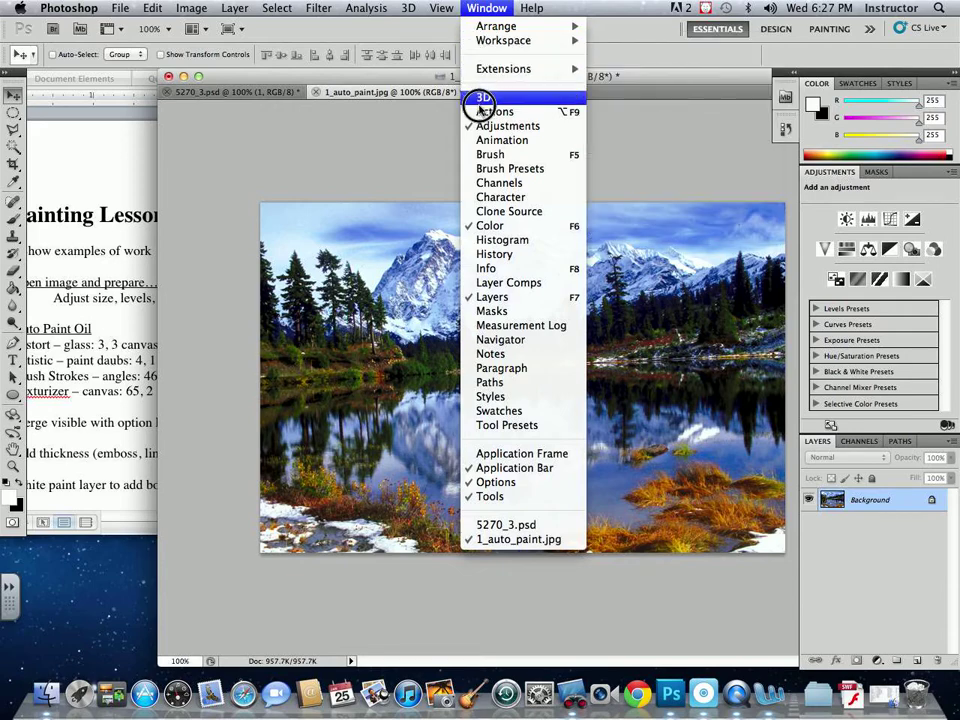
left_click(492, 254)
left_click(660, 144)
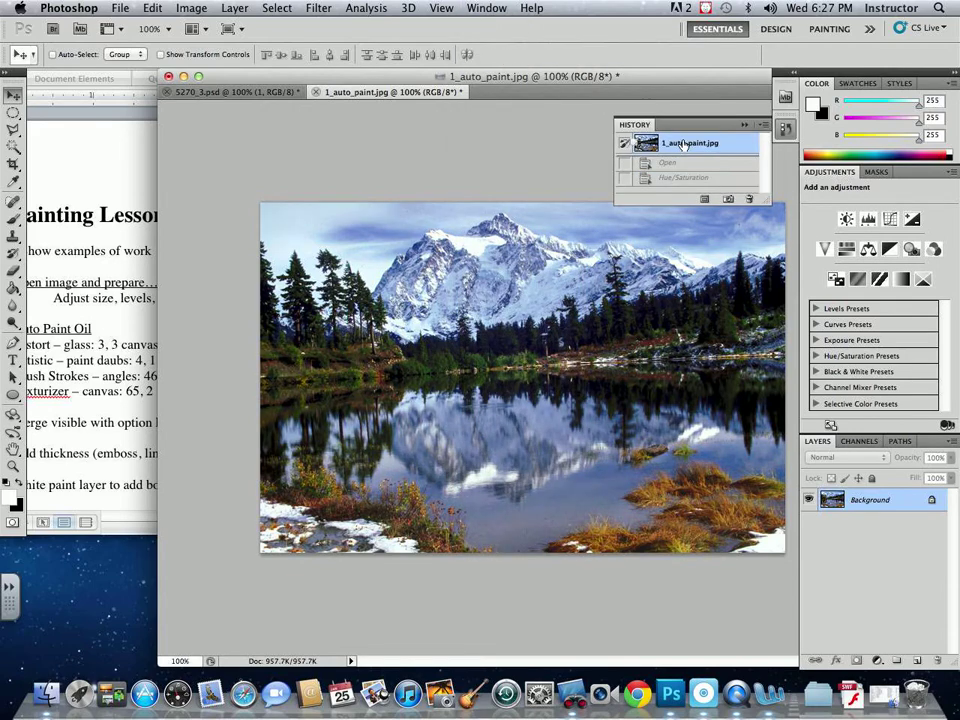
left_click(688, 178)
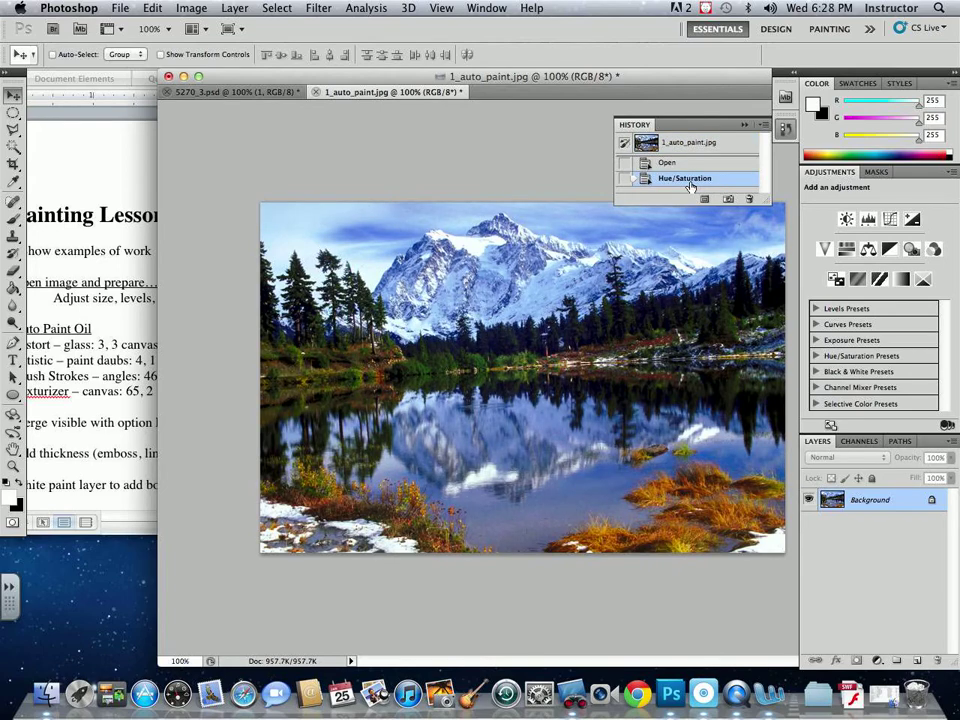
left_click(622, 75)
left_click_drag(660, 78, 556, 74)
left_click(745, 127)
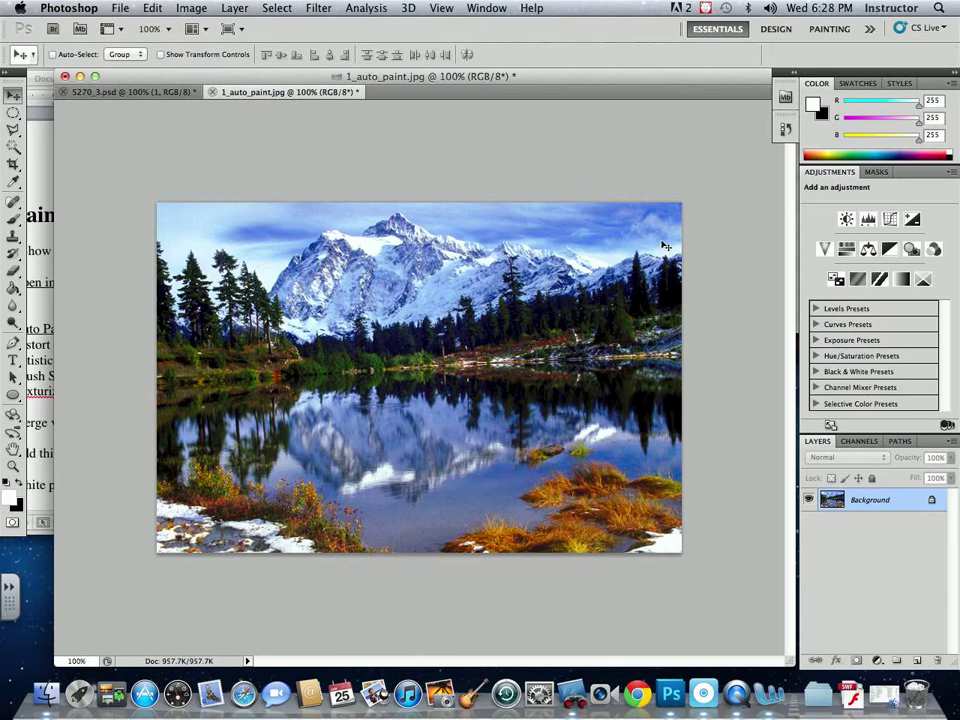
Lighten the midtones slightly with Levels, setting the midtone to about 1.23.
key("super+l")
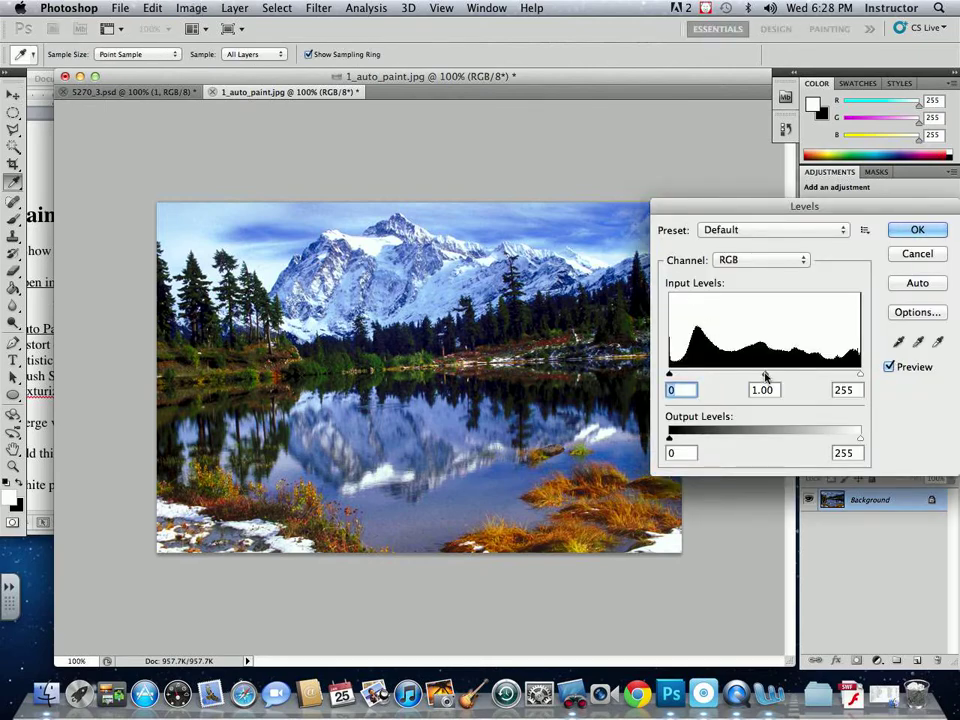
left_click_drag(765, 375, 752, 376)
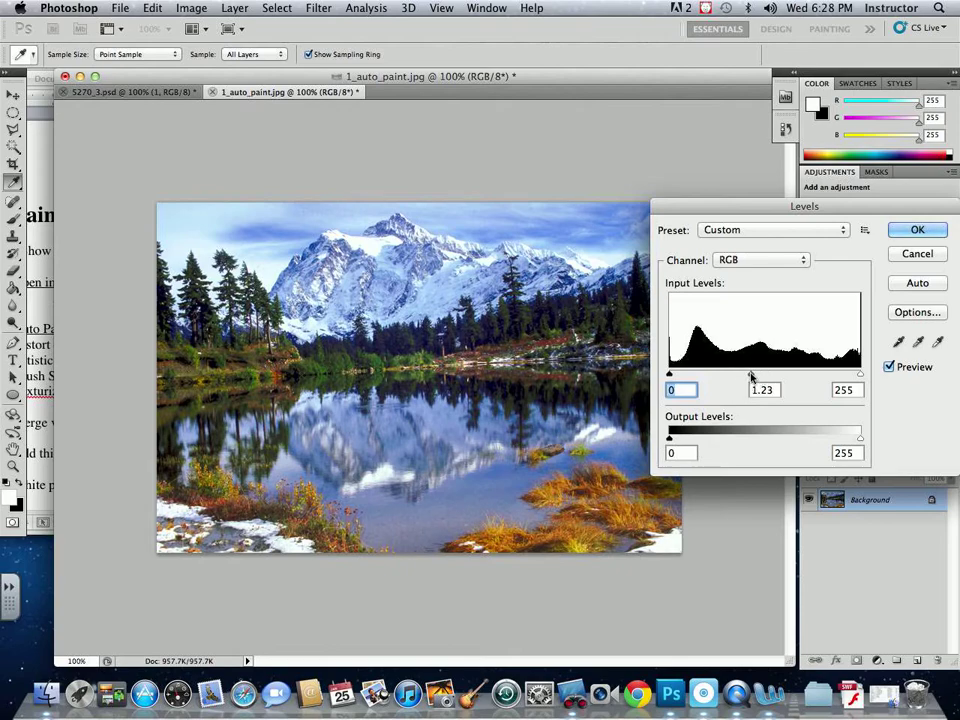
left_click(917, 229)
key("v")
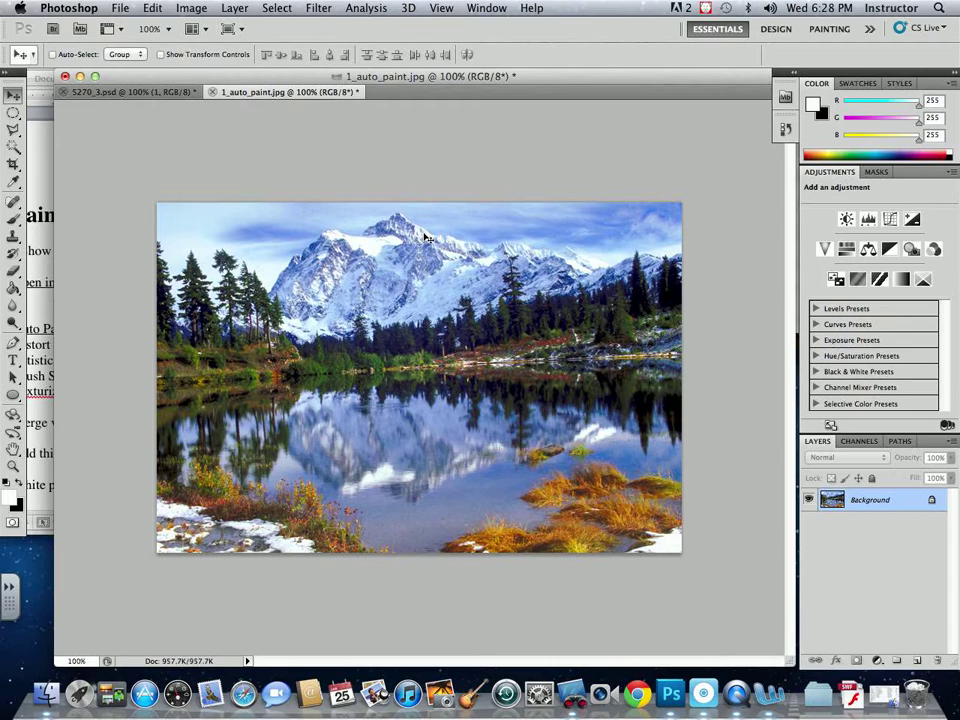
left_click_drag(259, 78, 358, 78)
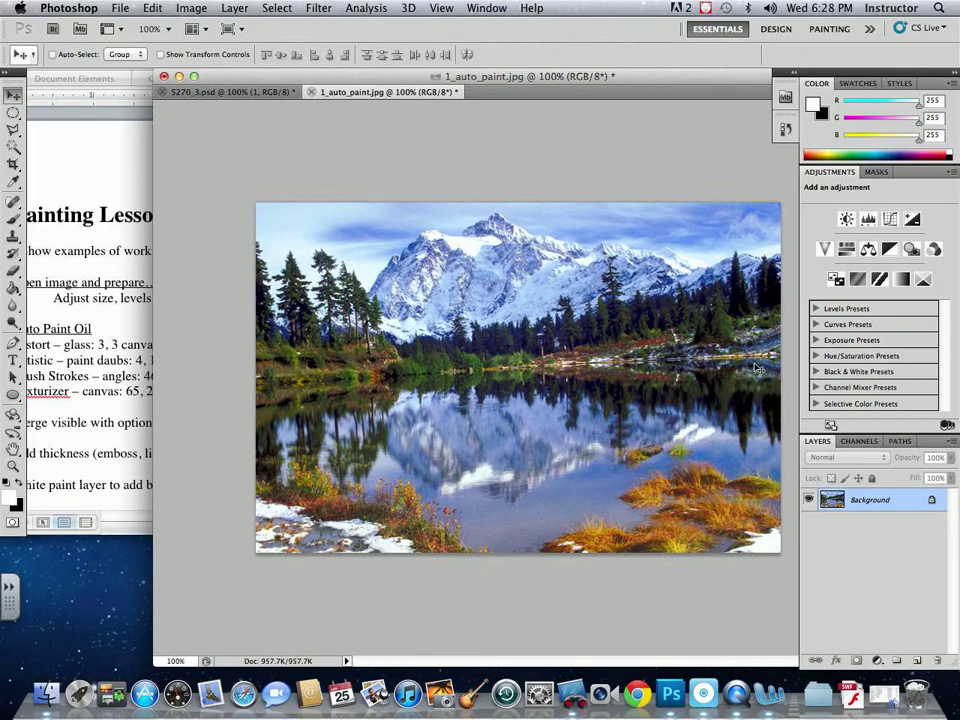
left_click_drag(616, 76, 629, 77)
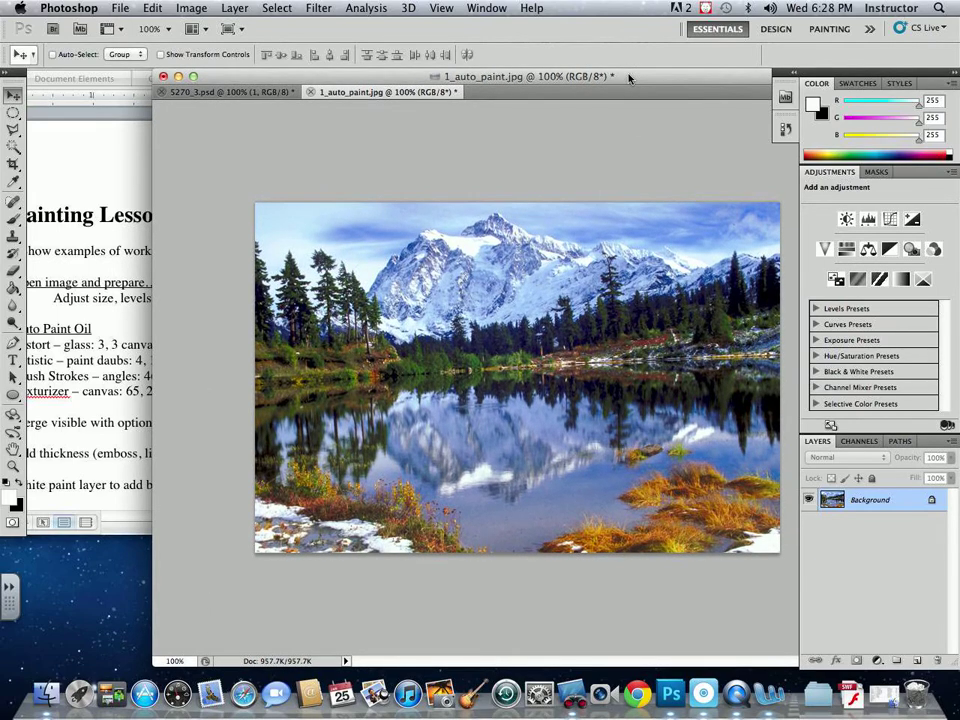
Duplicate the Background layer into a Background copy layer and bring up Filter > Distort.
right_click(887, 498)
left_click(909, 561)
double_click(934, 498)
left_click(613, 320)
left_click_drag(889, 499, 917, 658)
left_click_drag(898, 502, 917, 660)
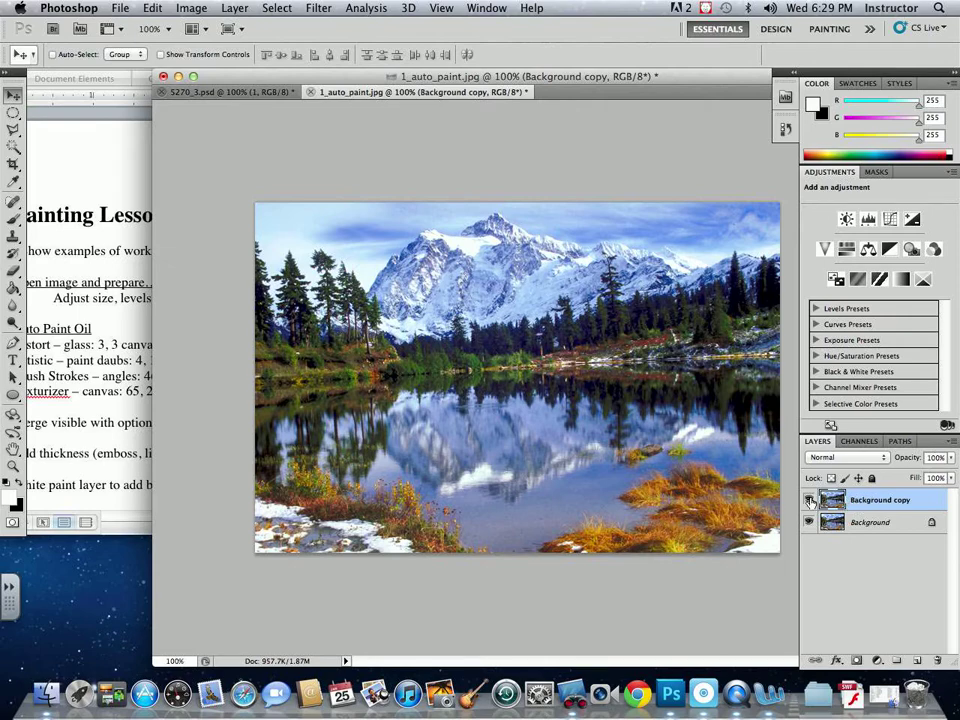
left_click(319, 8)
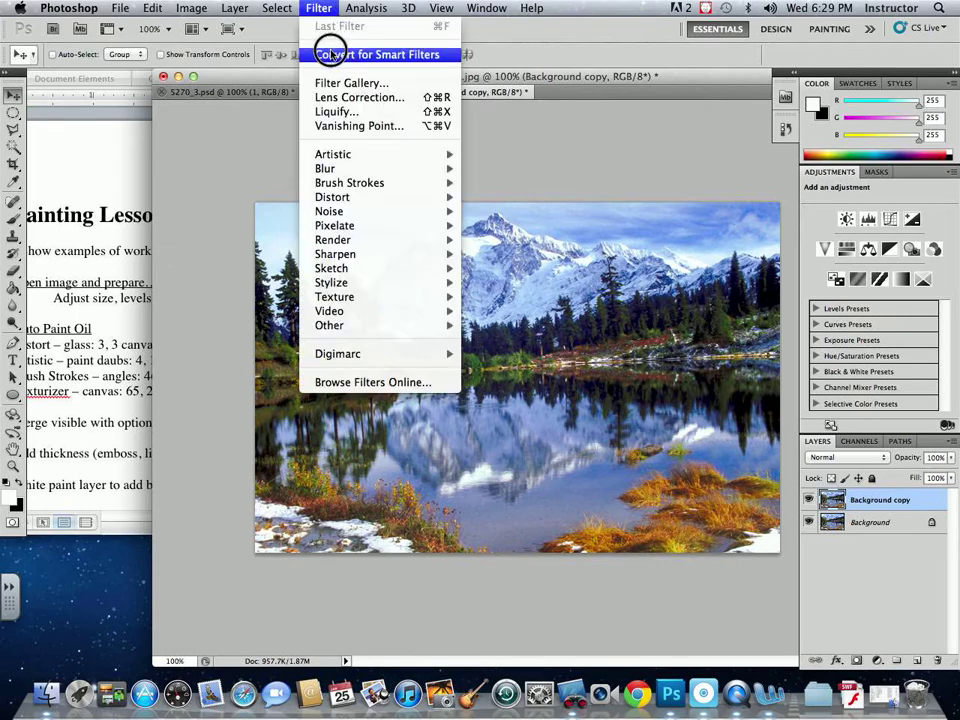
mouse_move(345, 197)
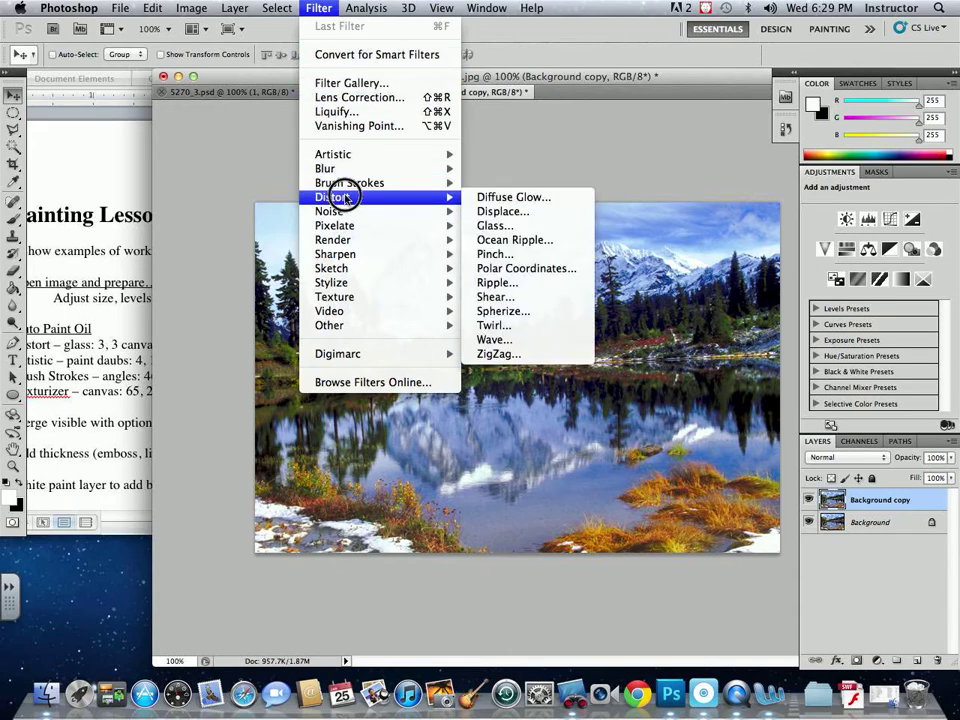
Open the Glass filter and position its dialog next to the lesson notes.
left_click(502, 227)
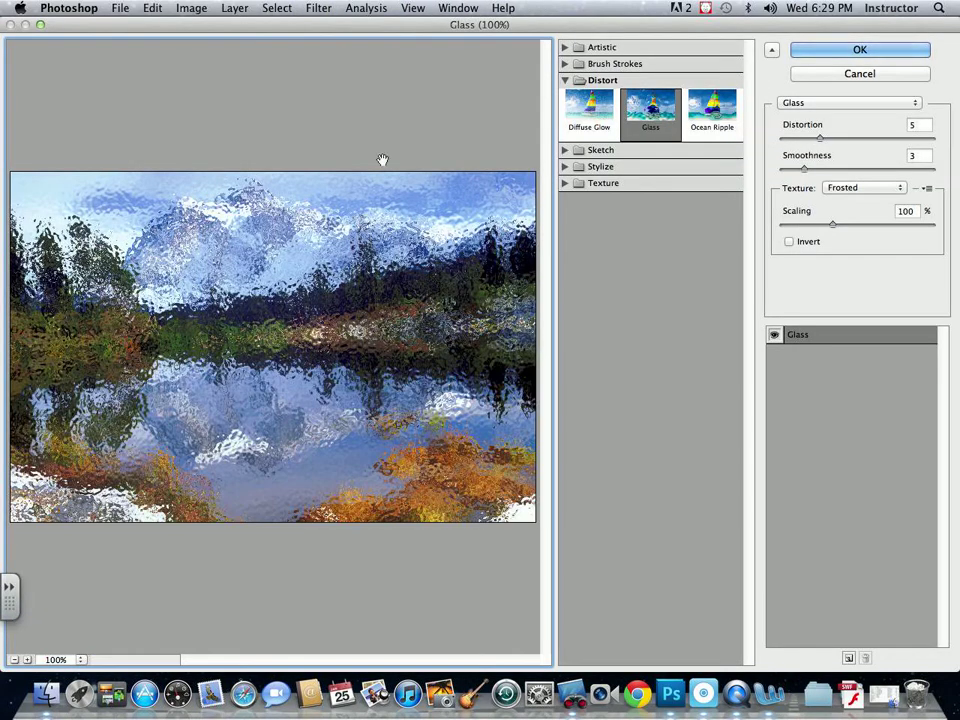
left_click_drag(356, 24, 585, 47)
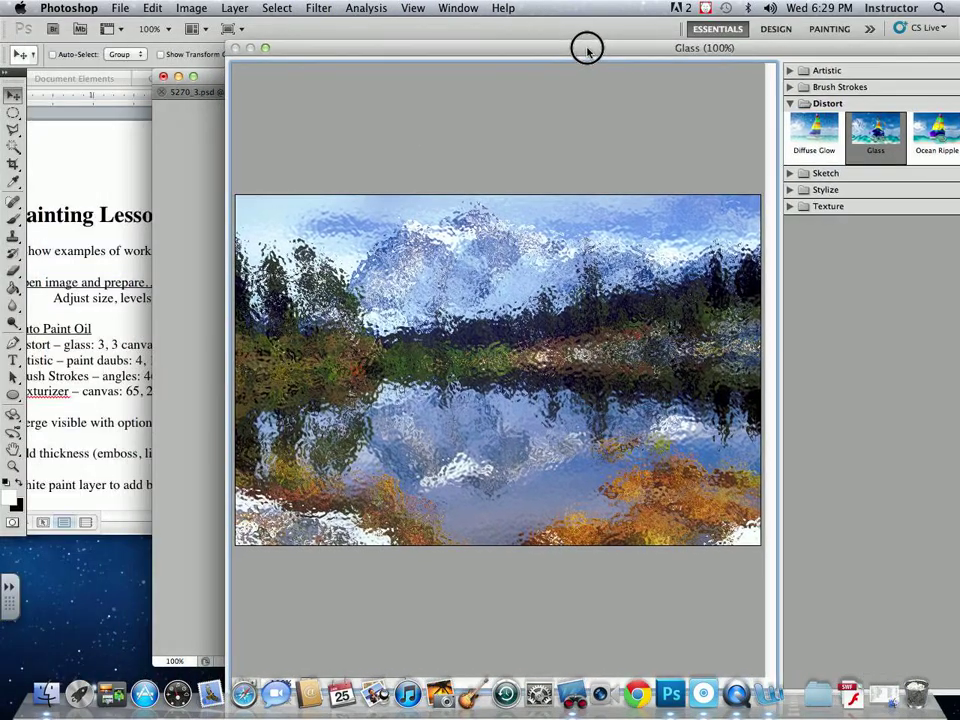
left_click(139, 344)
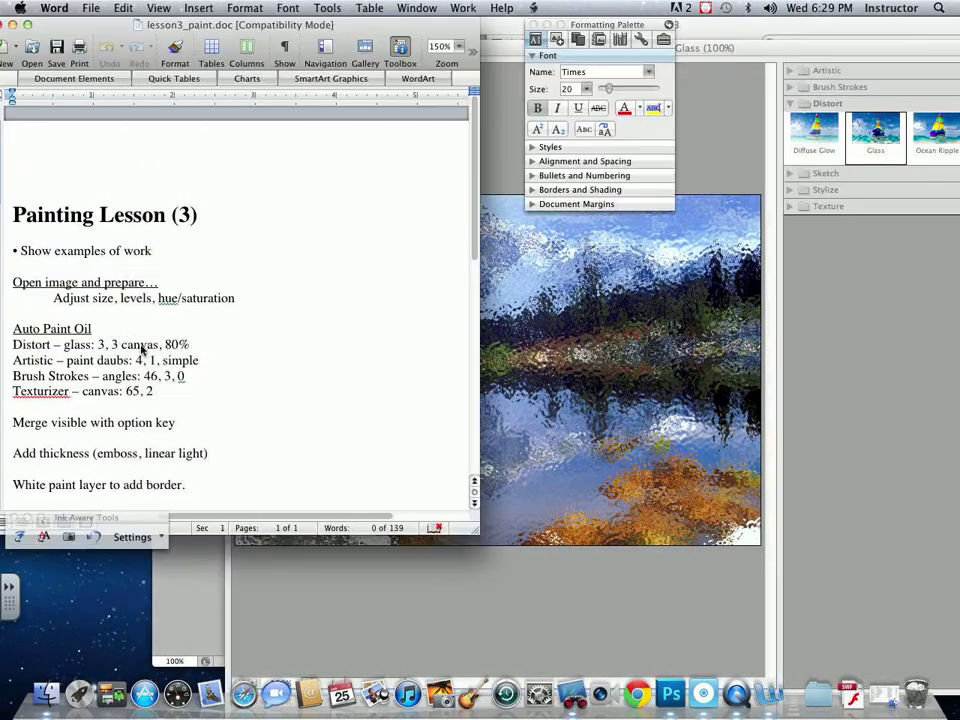
left_click(573, 289)
left_click_drag(602, 54, 335, 42)
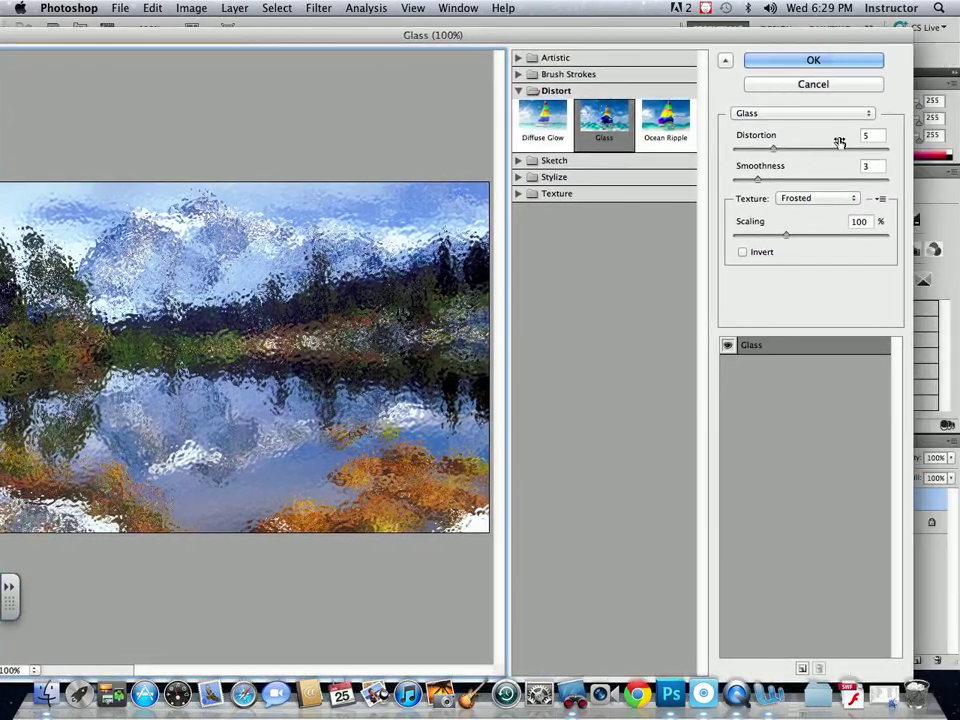
Apply Glass with distortion 3, Canvas texture and 80% scaling.
double_click(870, 136)
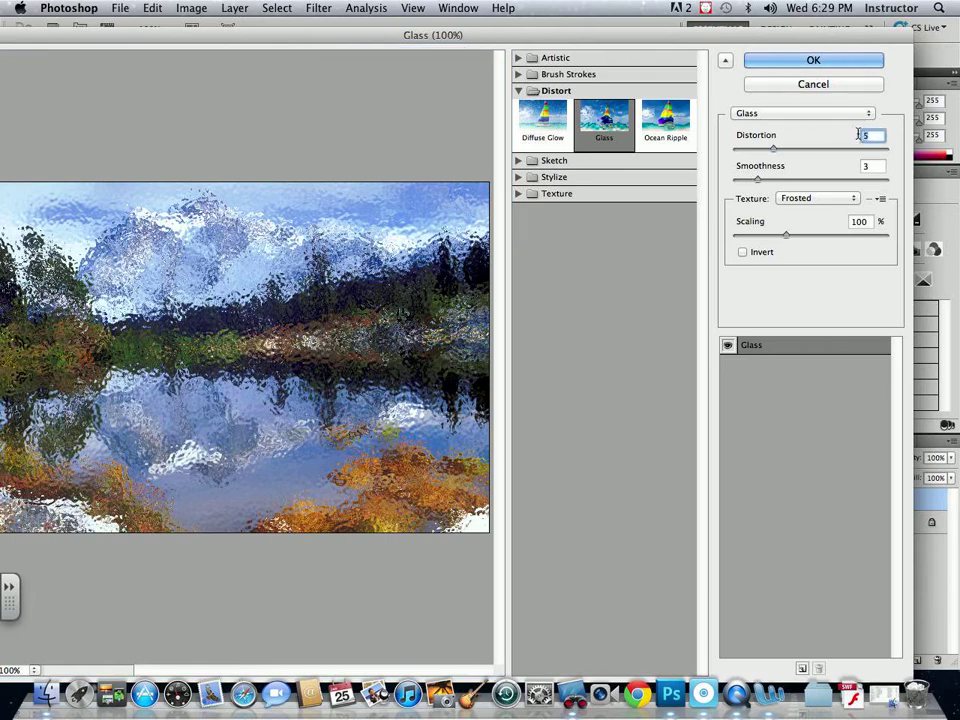
type("3")
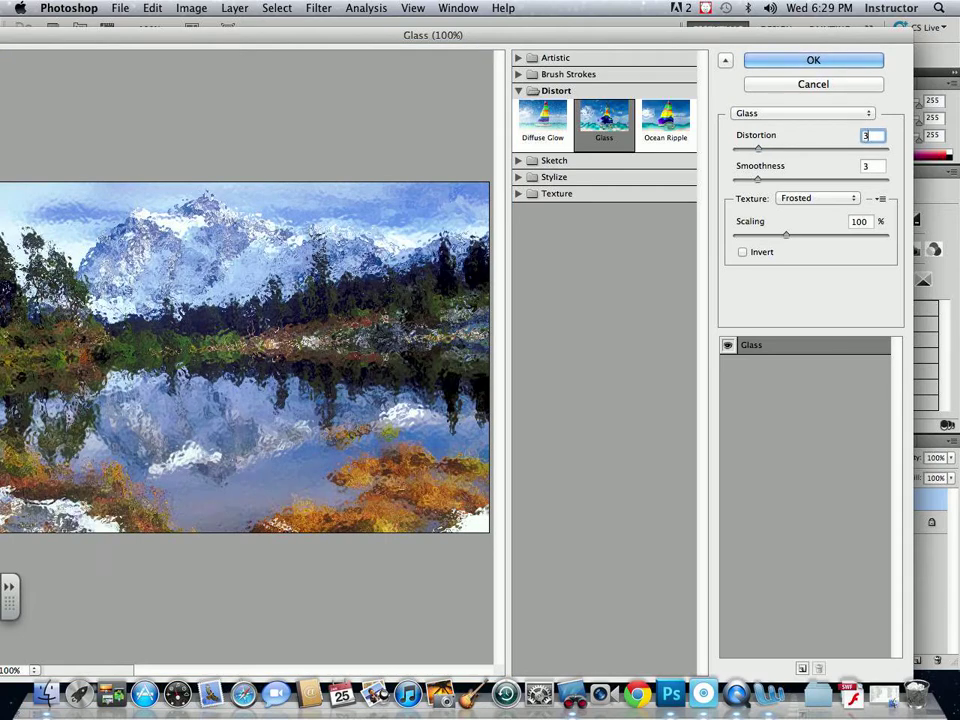
left_click(833, 201)
left_click(827, 187)
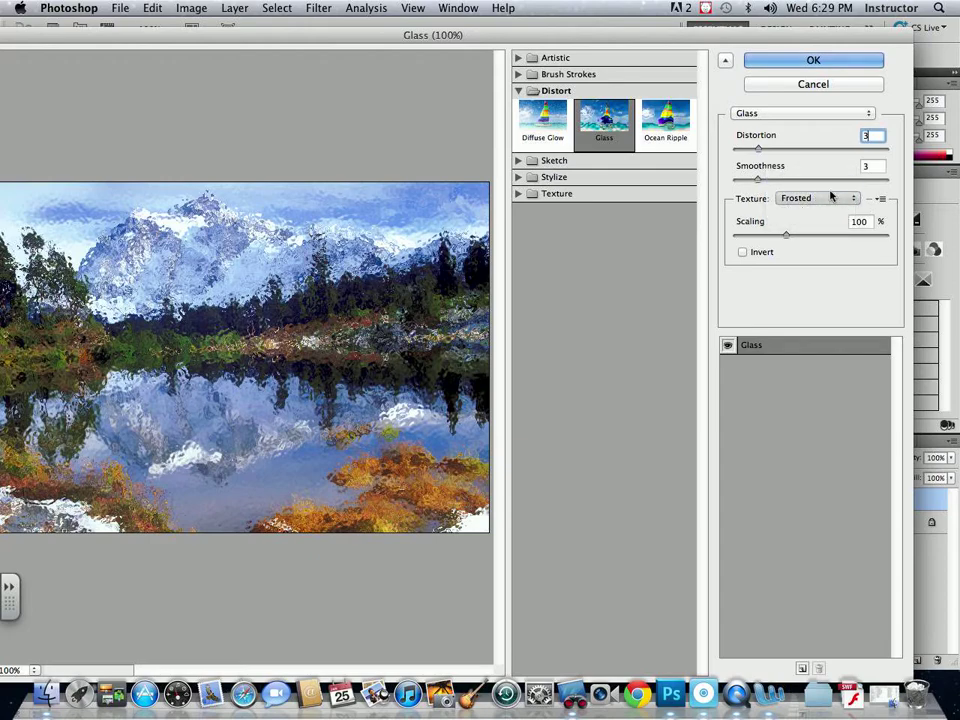
left_click(826, 201)
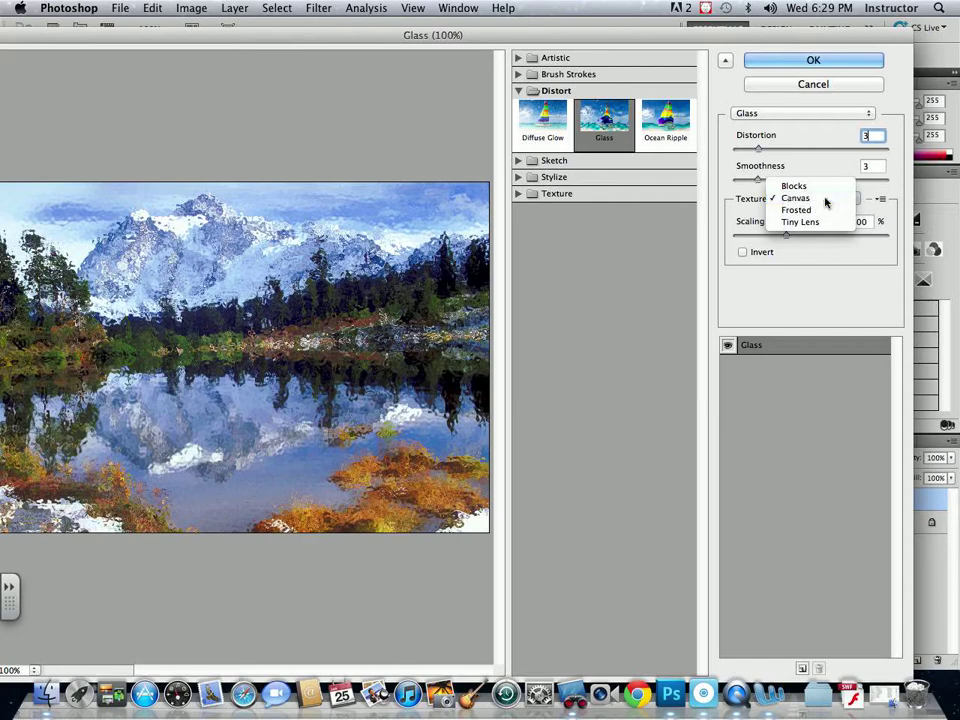
left_click(826, 199)
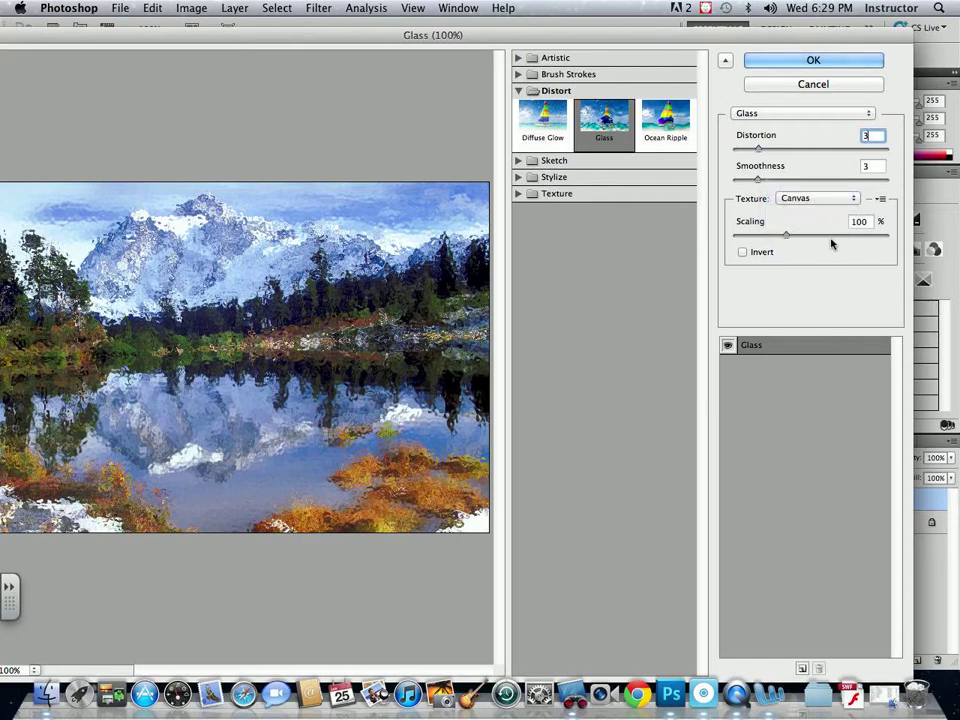
left_click_drag(867, 222, 836, 219)
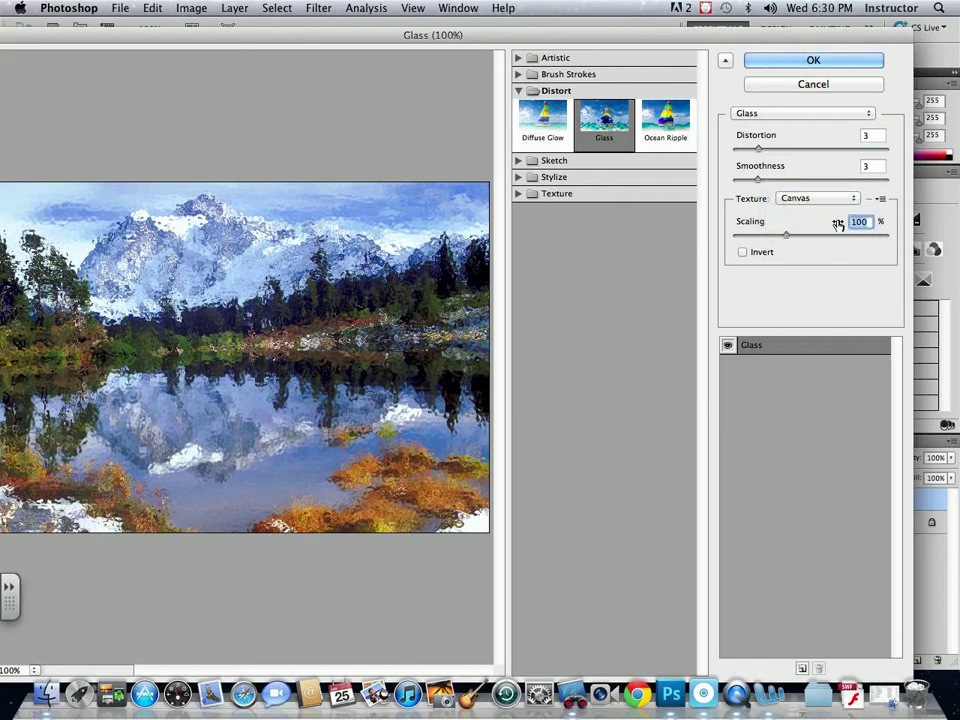
type("80")
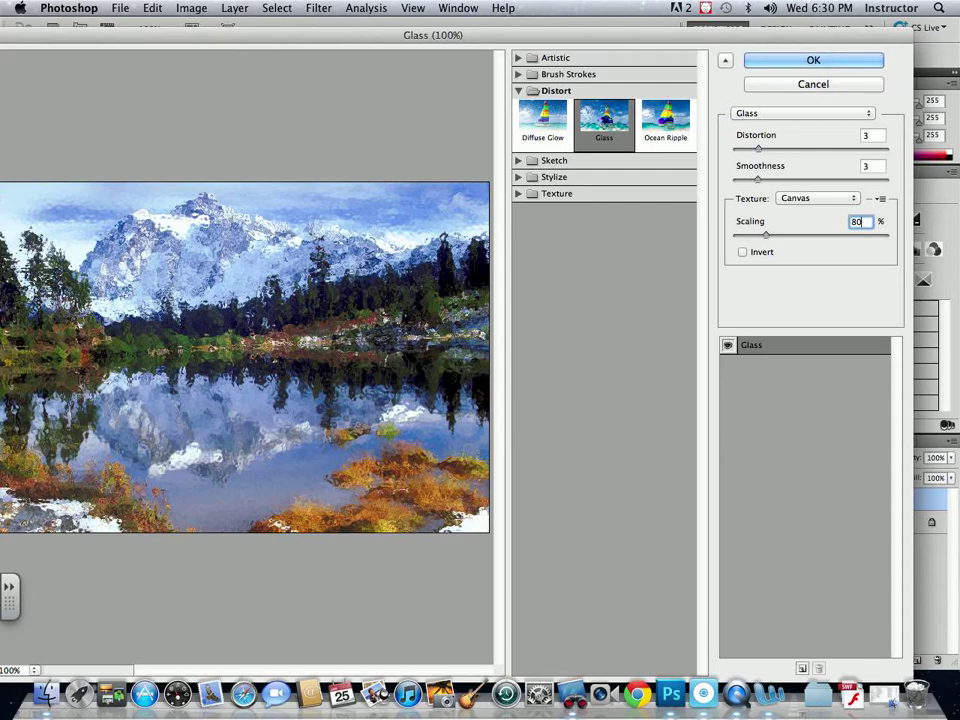
left_click(792, 61)
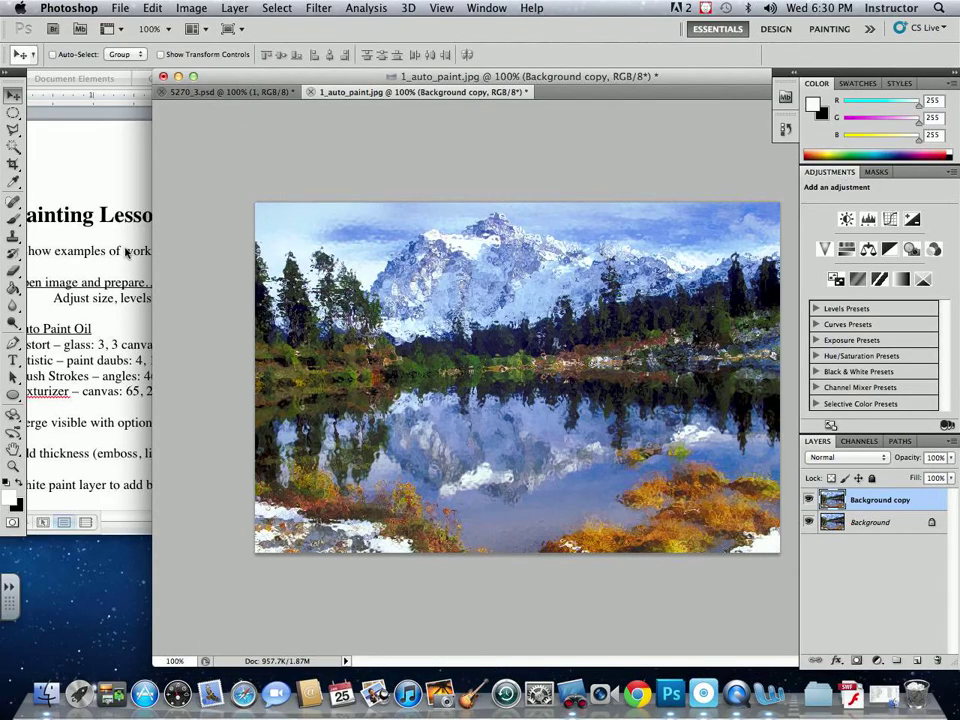
Open the Paint Daubs filter and set brush size 4.
left_click(317, 8)
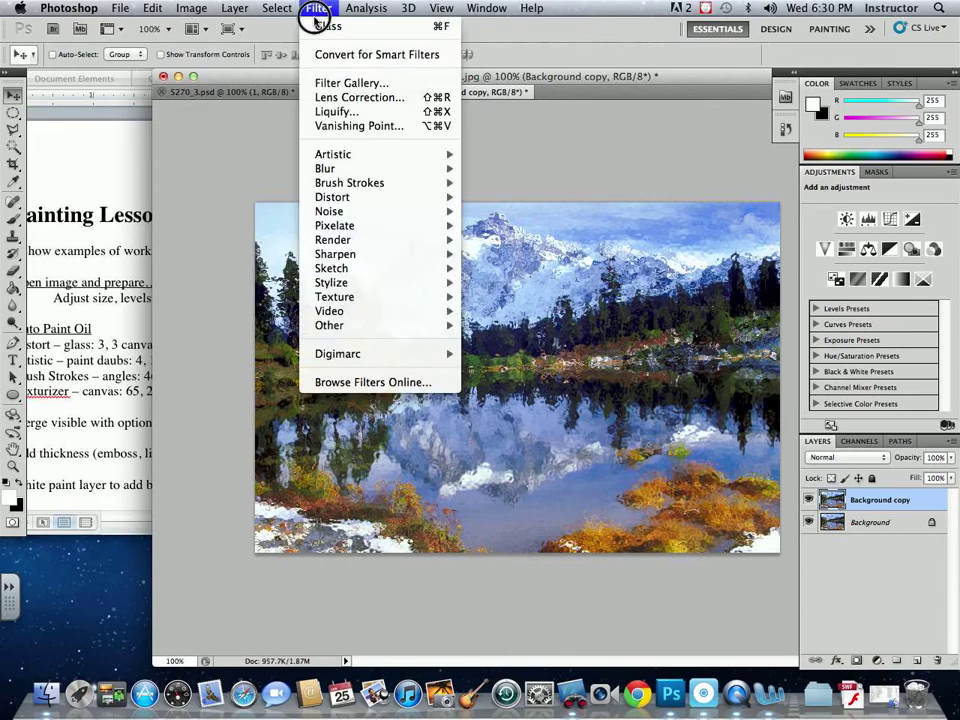
mouse_move(323, 155)
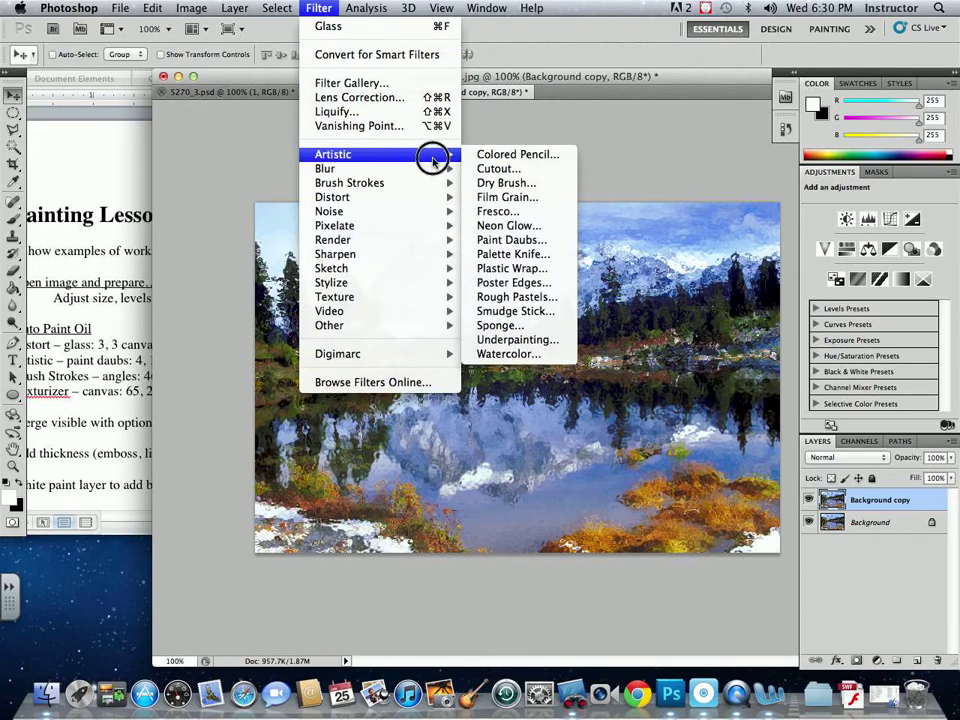
left_click(497, 240)
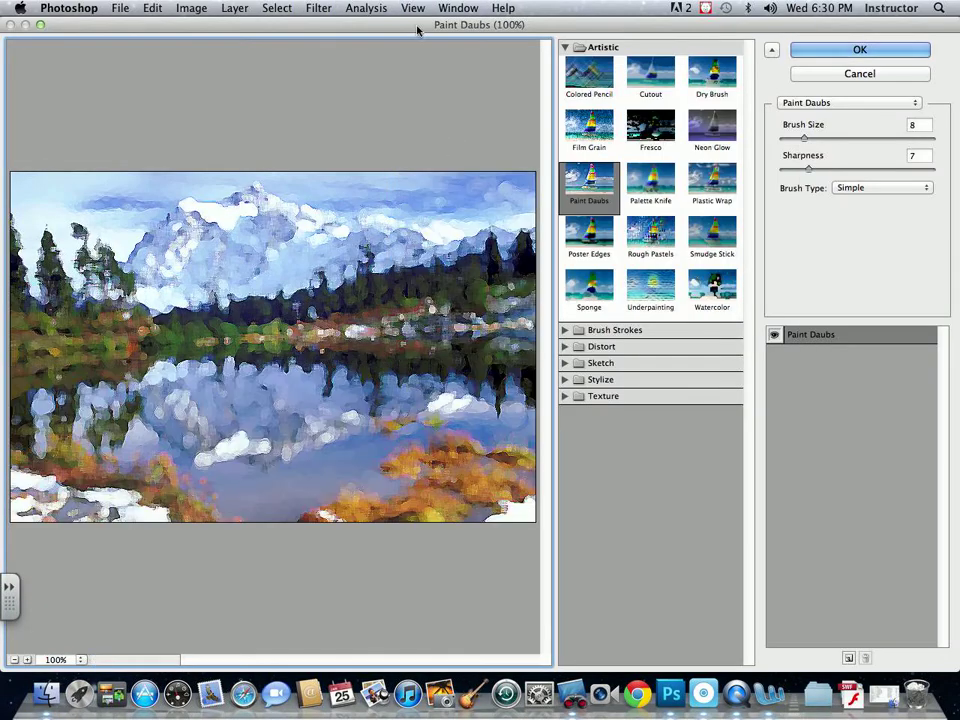
left_click(905, 125)
type("4")
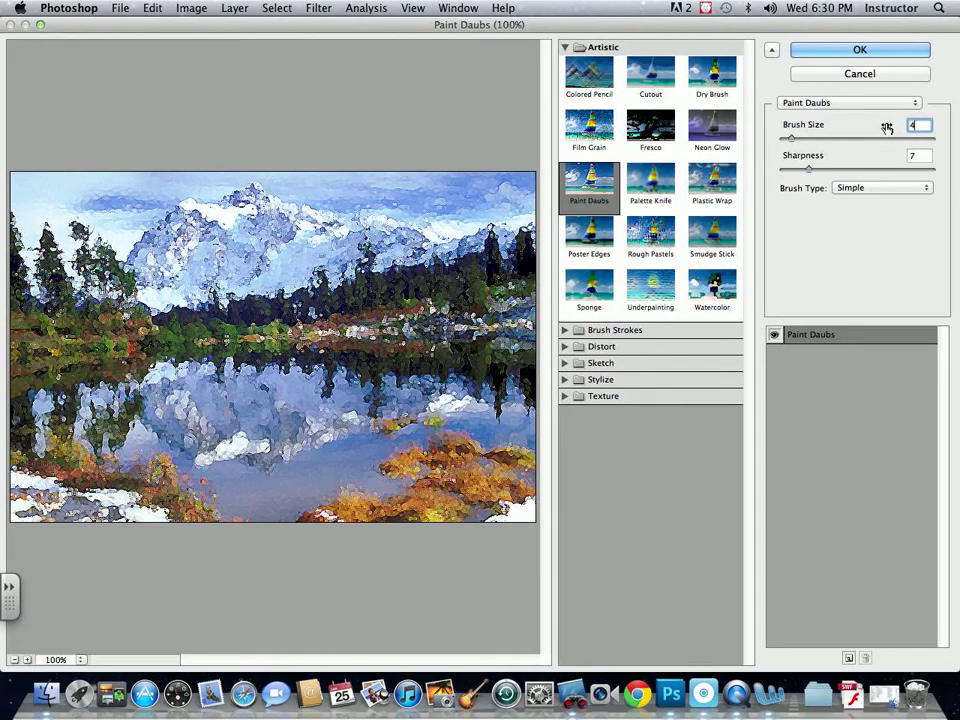
Lower Paint Daubs sharpness to 1 with the Simple brush type and apply it.
mouse_move(690, 26)
left_mouse_down()
mouse_move(850, 441)
mouse_move(669, 352)
left_mouse_up()
left_click(72, 292)
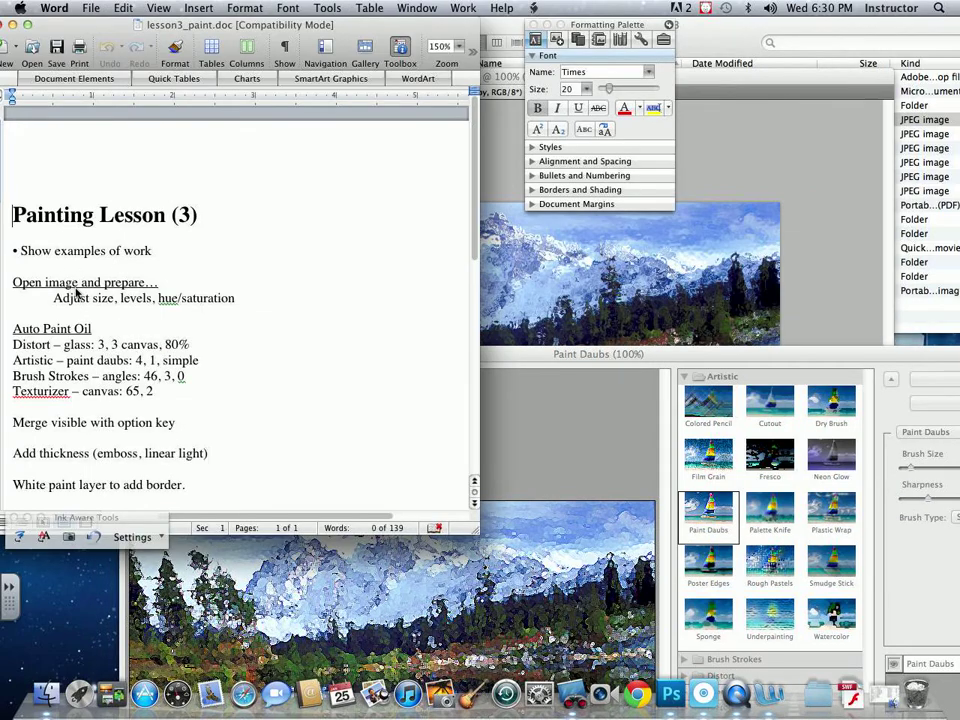
mouse_move(604, 356)
left_mouse_down()
mouse_move(521, 107)
mouse_move(476, 54)
left_mouse_up()
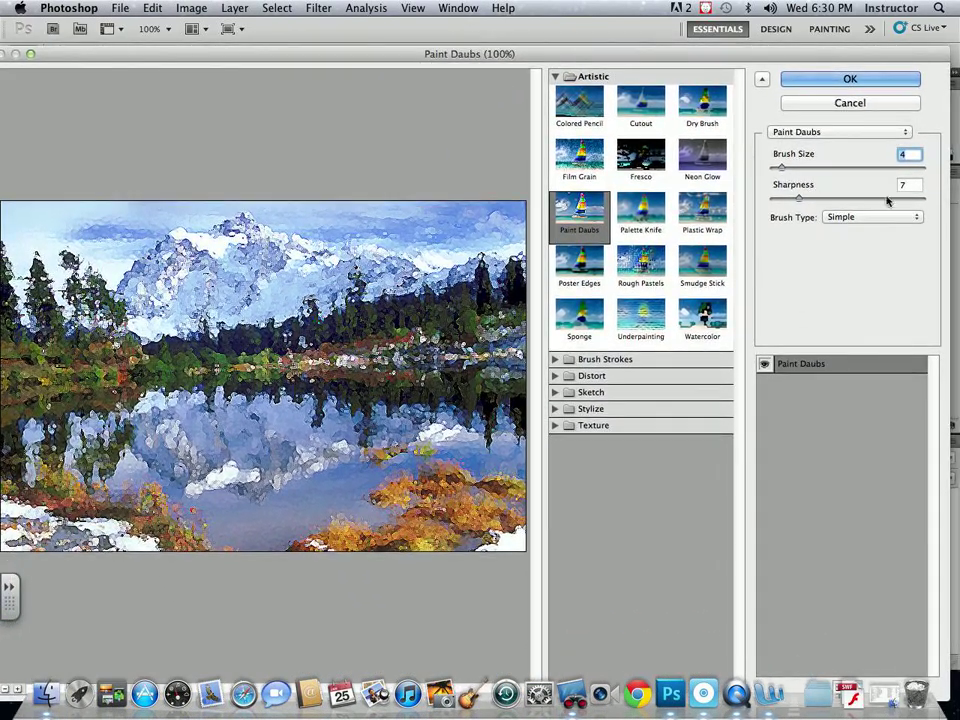
left_click_drag(906, 184, 887, 186)
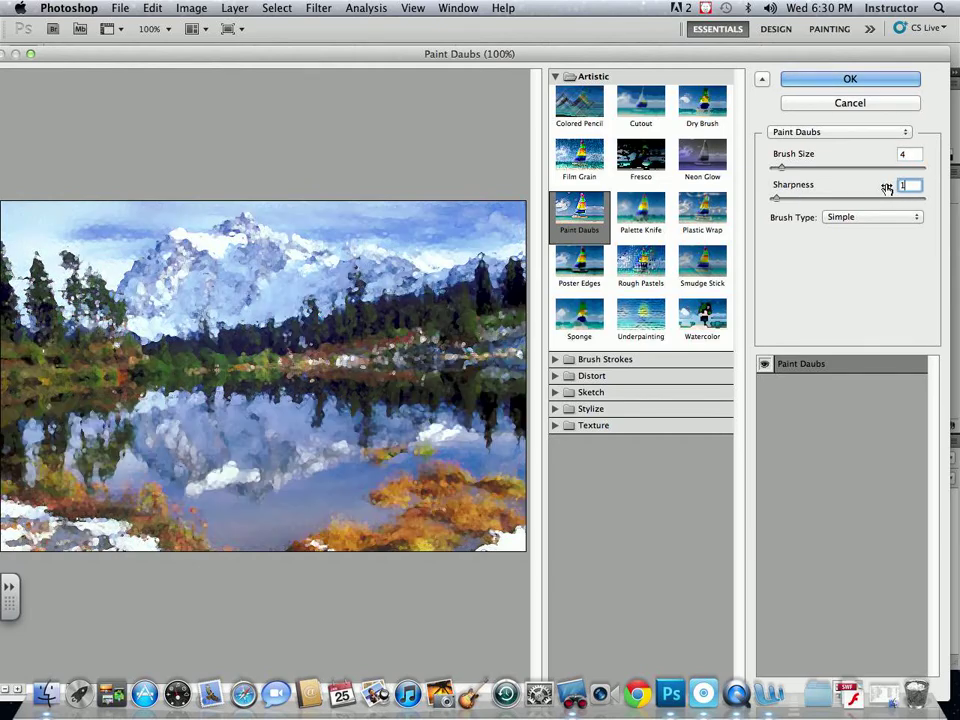
mouse_move(745, 55)
left_mouse_down()
mouse_move(690, 35)
mouse_move(617, 33)
left_mouse_up()
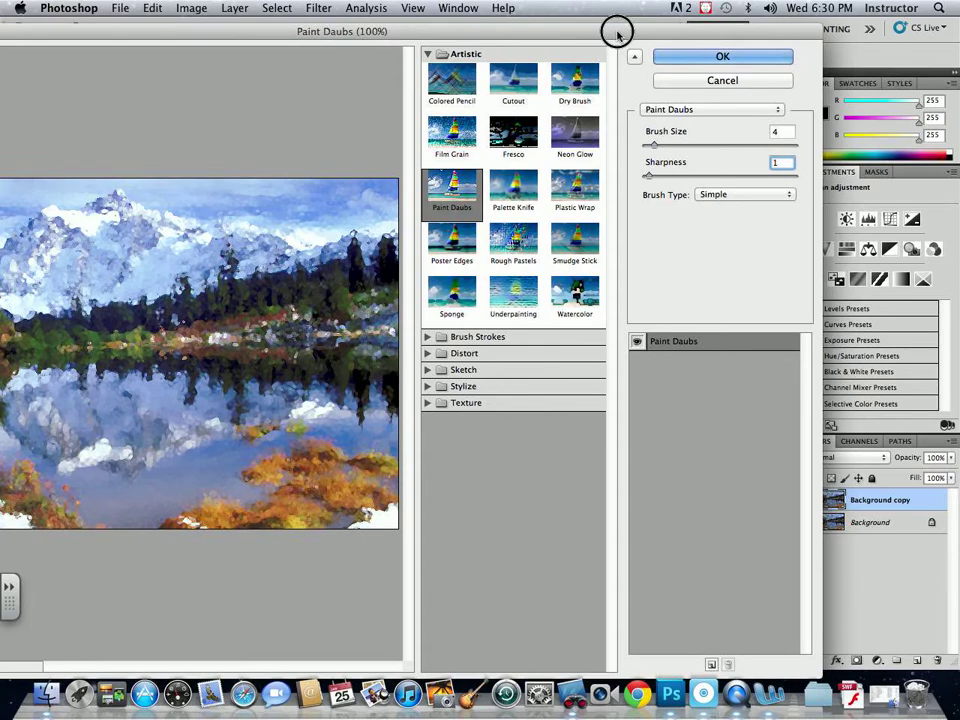
left_click_drag(617, 35, 759, 36)
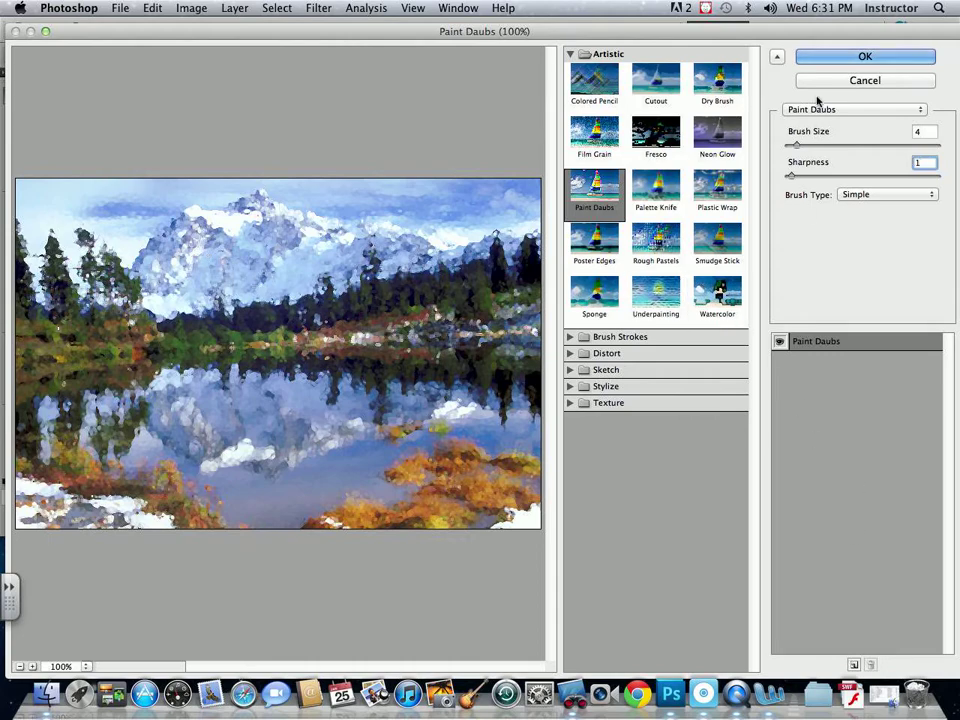
left_click(806, 58)
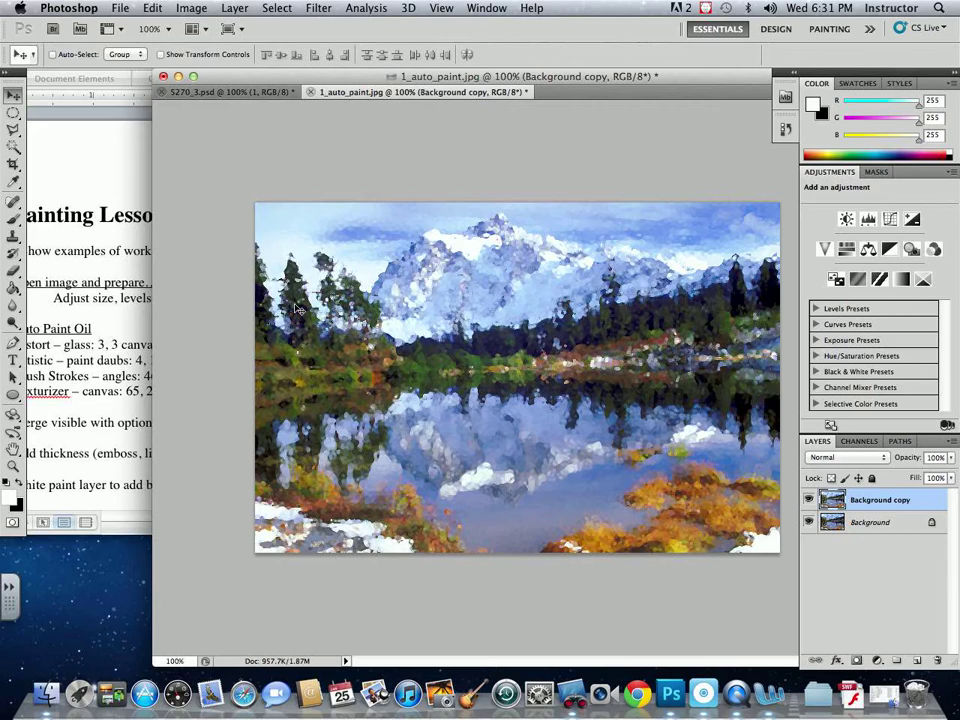
left_click_drag(316, 82, 366, 80)
Open the Angled Strokes filter for the Background copy layer.
left_click(318, 8)
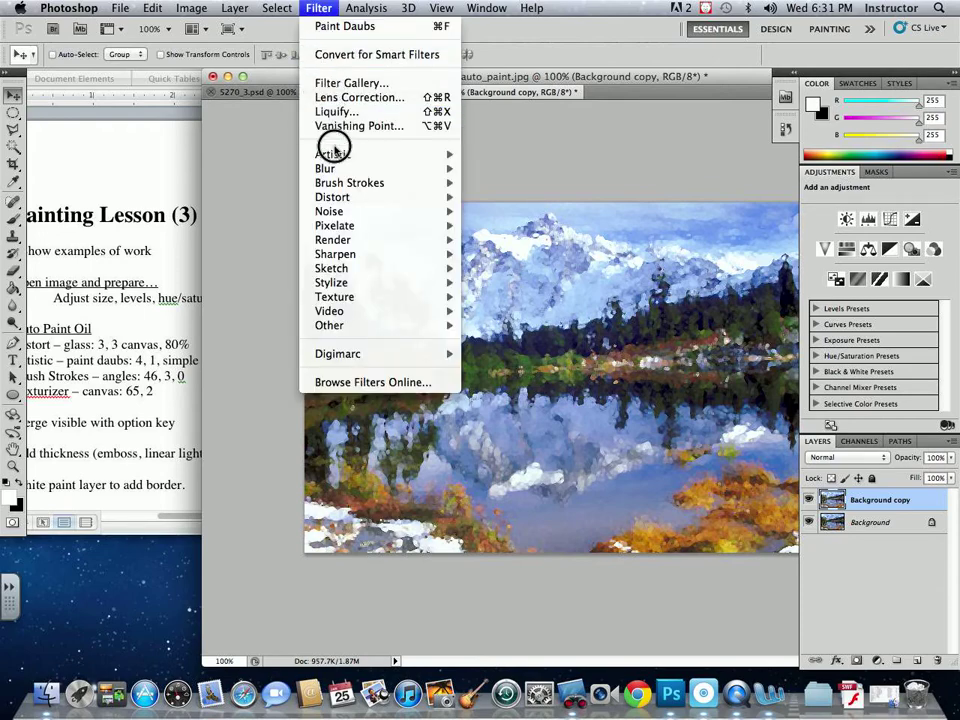
mouse_move(338, 183)
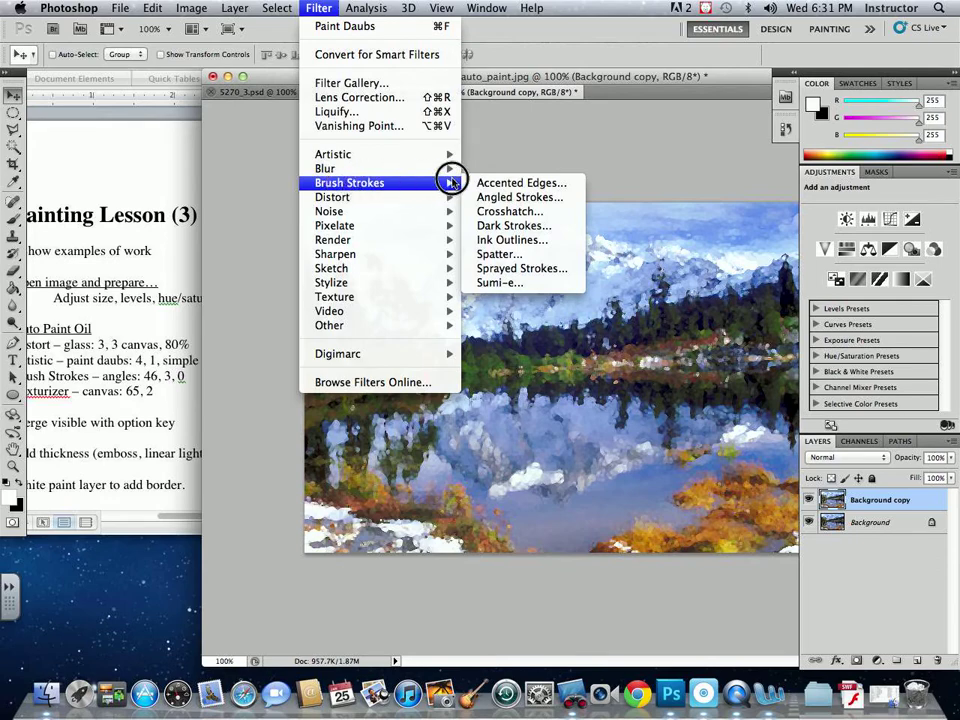
left_click(514, 198)
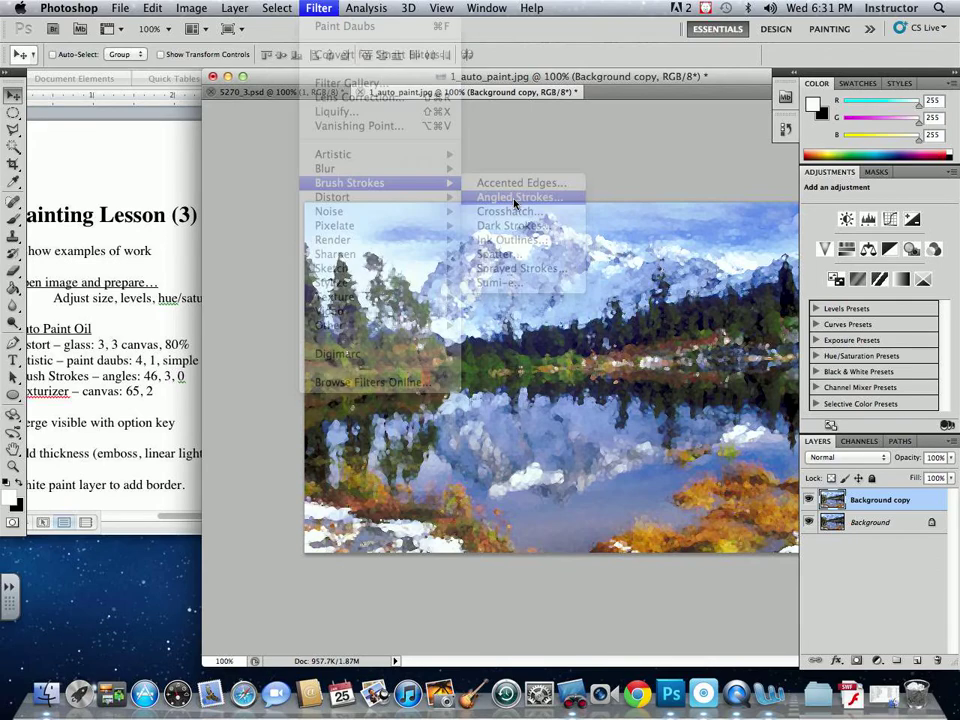
mouse_move(356, 24)
left_mouse_down()
mouse_move(613, 30)
mouse_move(365, 36)
left_mouse_up()
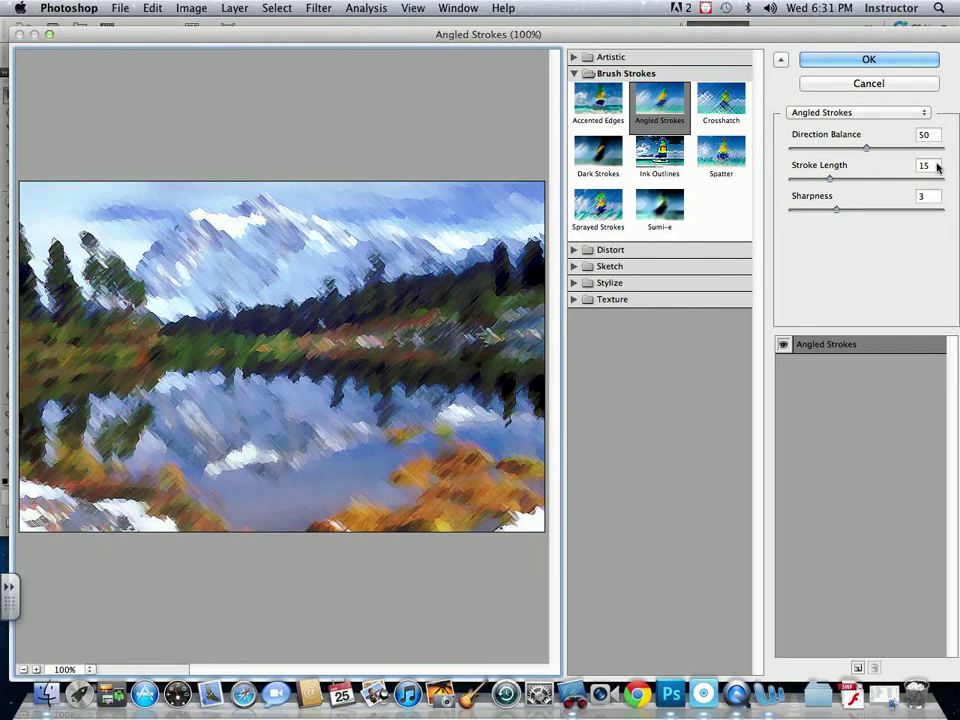
Apply Angled Strokes with direction balance 46, stroke length 3 and sharpness 0.
left_click(921, 134)
type("46")
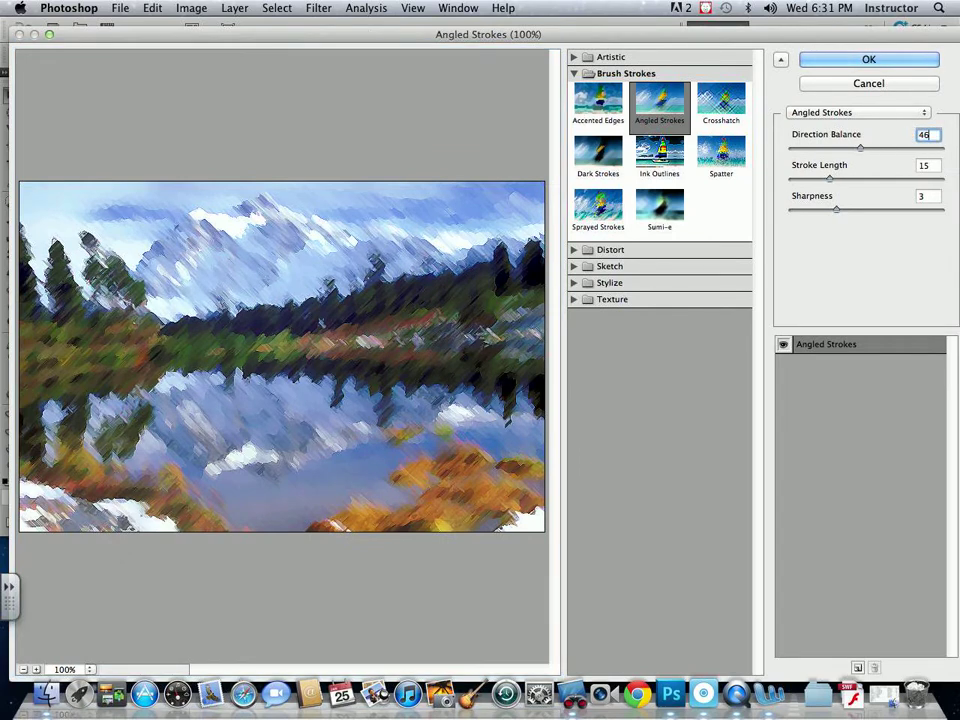
left_click(913, 164)
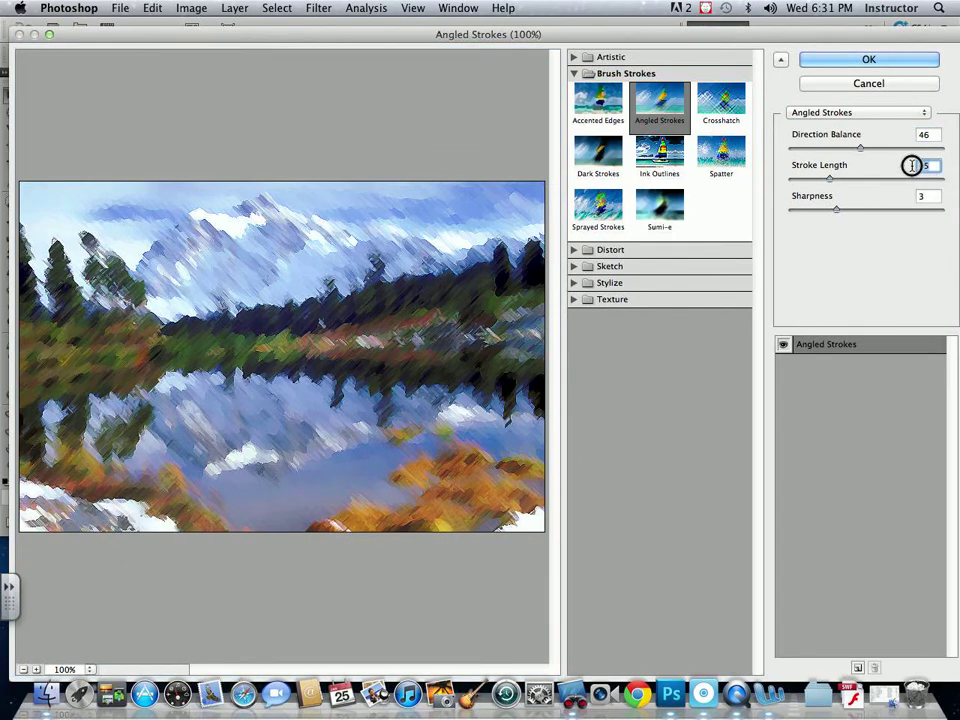
type("3")
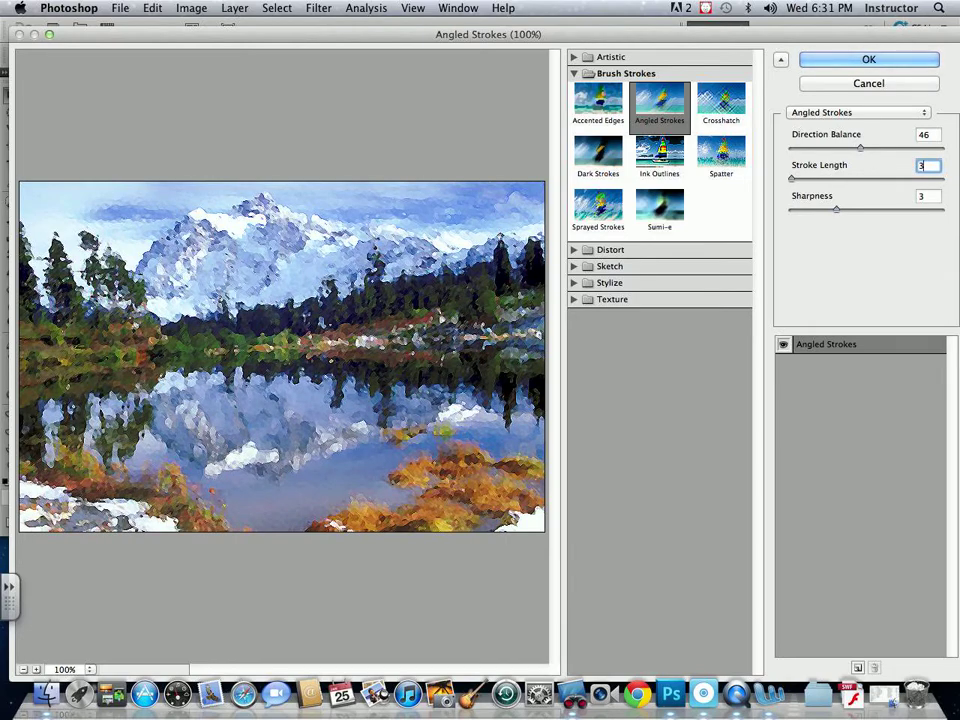
left_click(915, 197)
type("0")
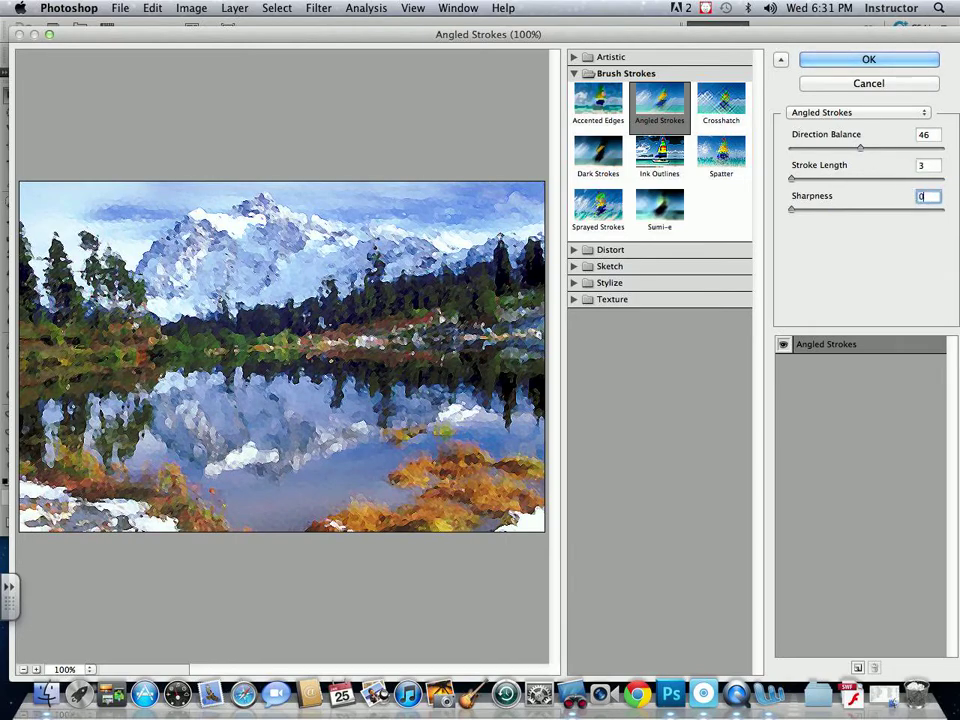
left_click_drag(760, 36, 519, 19)
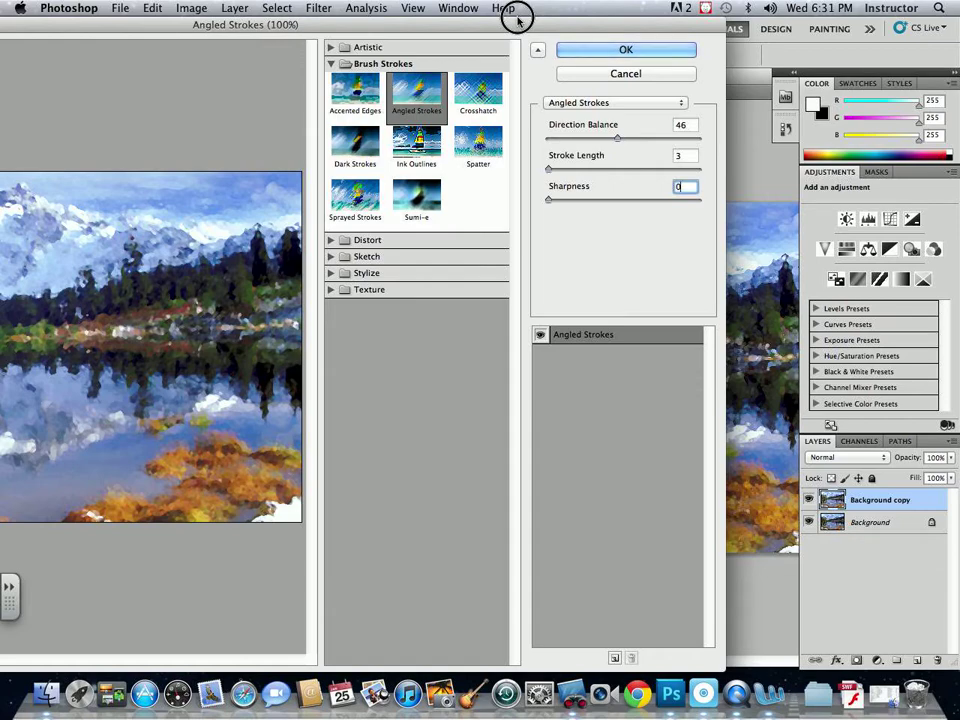
left_click_drag(517, 17, 534, 18)
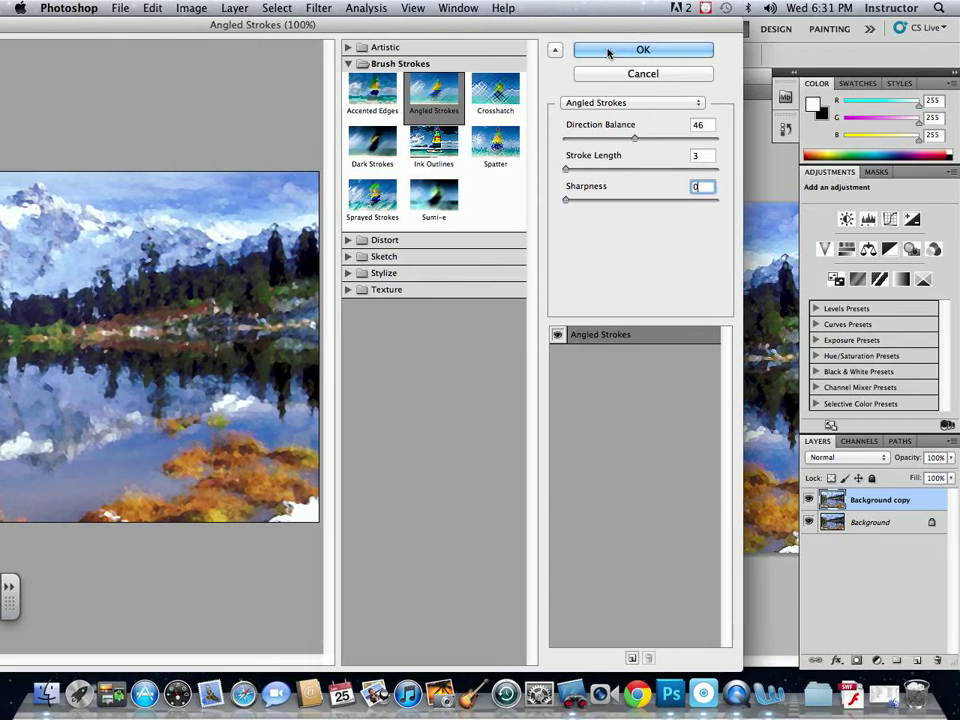
left_click(610, 51)
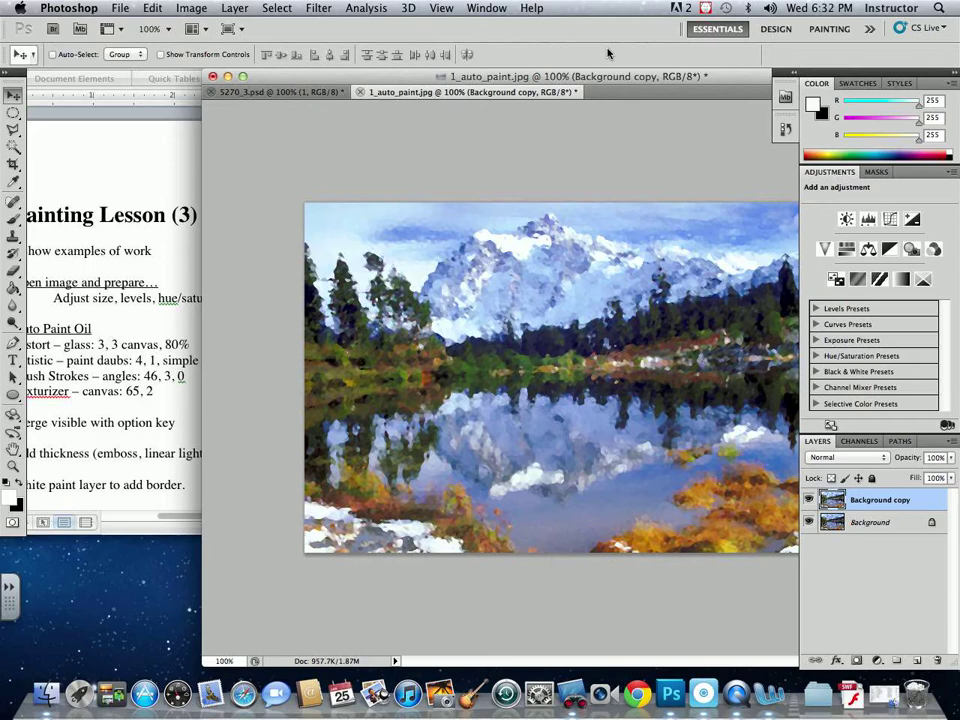
left_click_drag(607, 72, 547, 78)
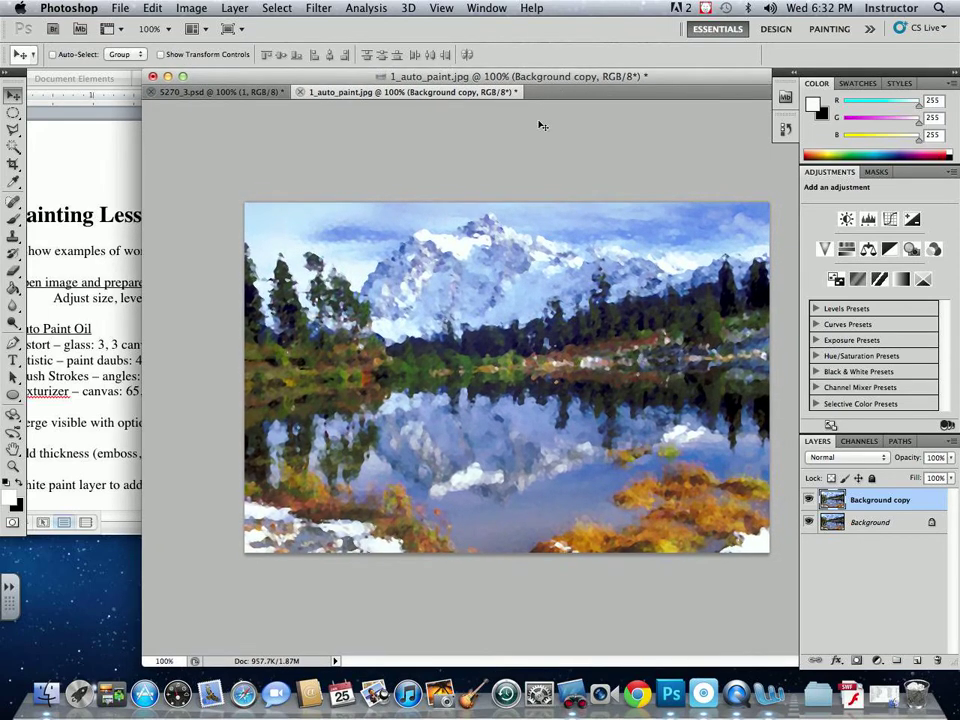
Apply Texturizer with Canvas texture, 84% scaling, relief 4 and light from Top.
left_click(323, 8)
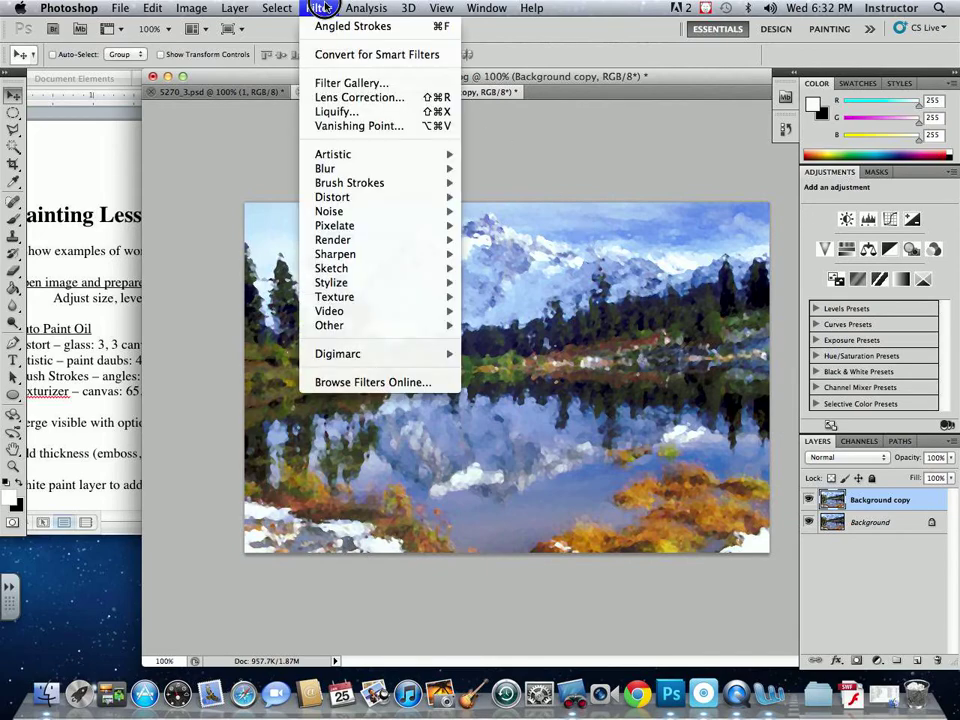
mouse_move(369, 296)
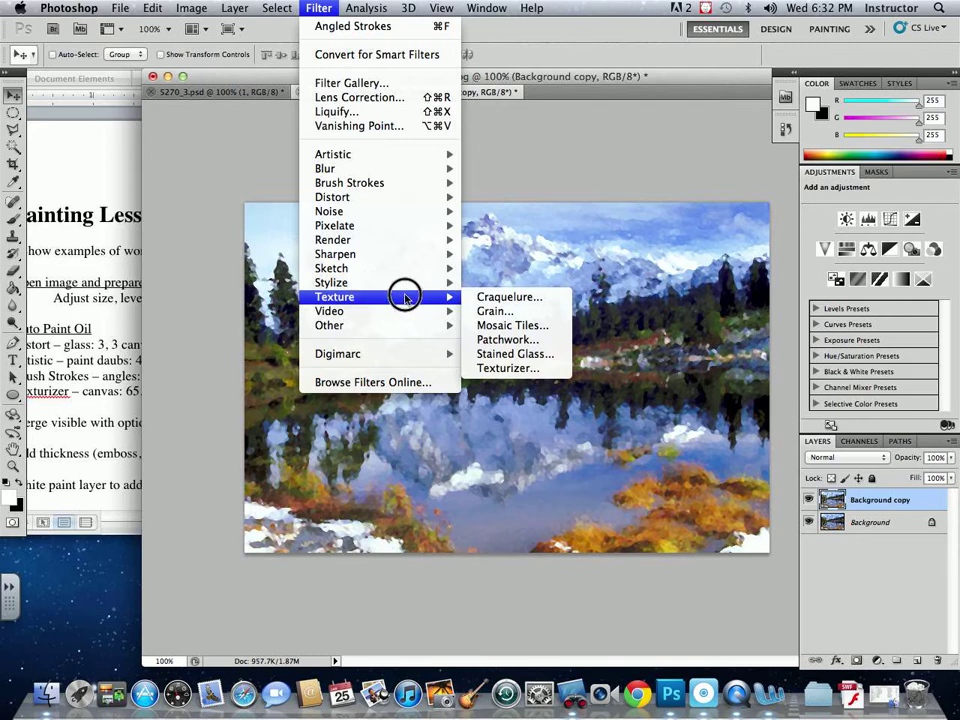
left_click(520, 369)
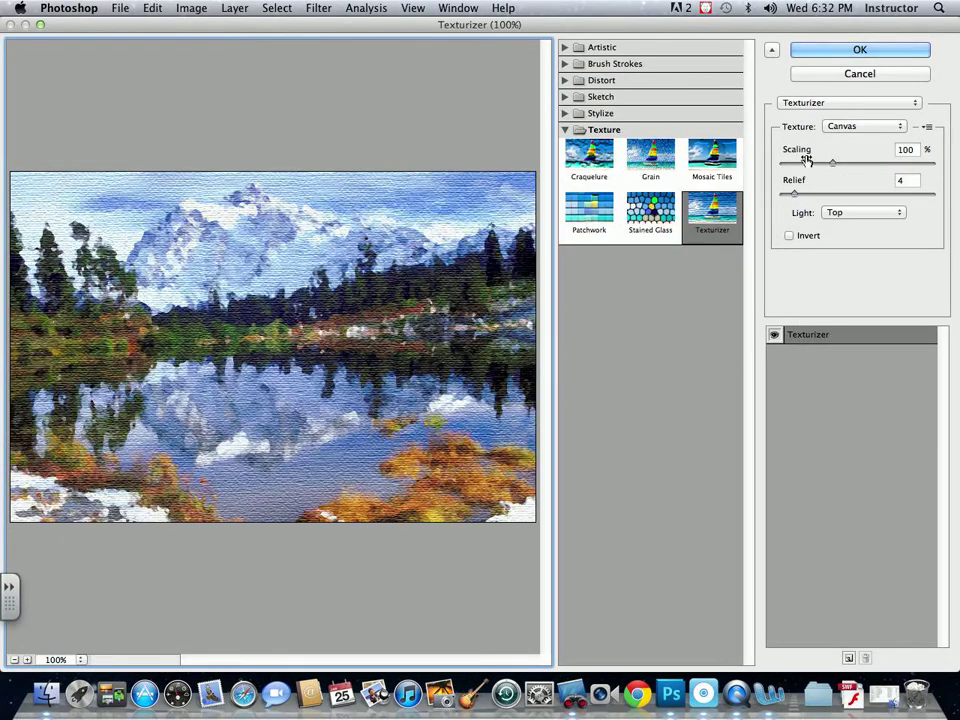
left_click(846, 126)
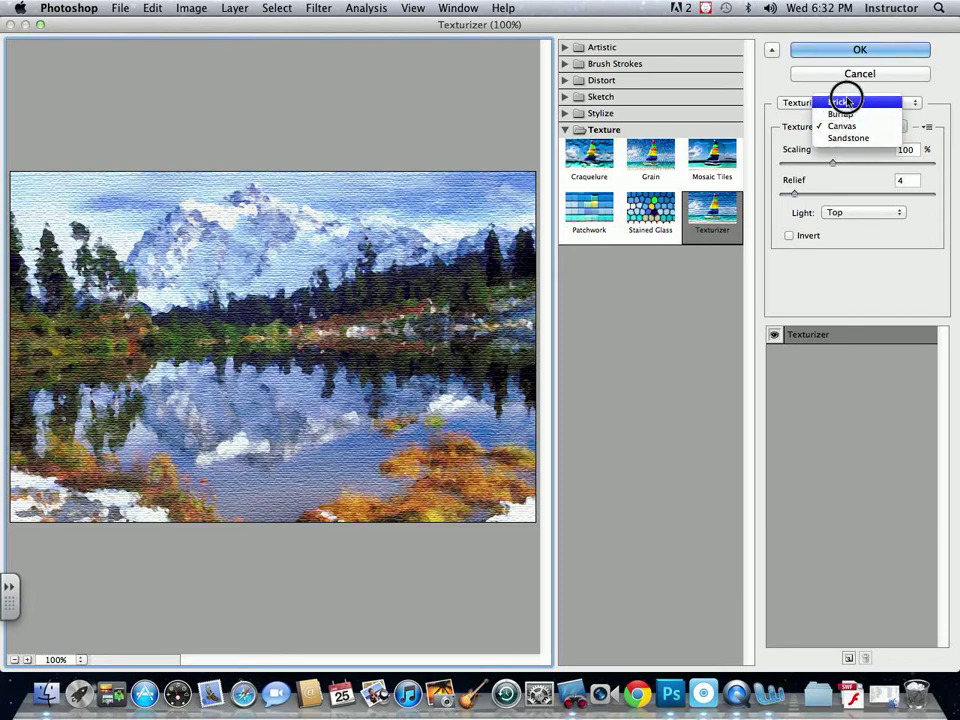
left_click(845, 128)
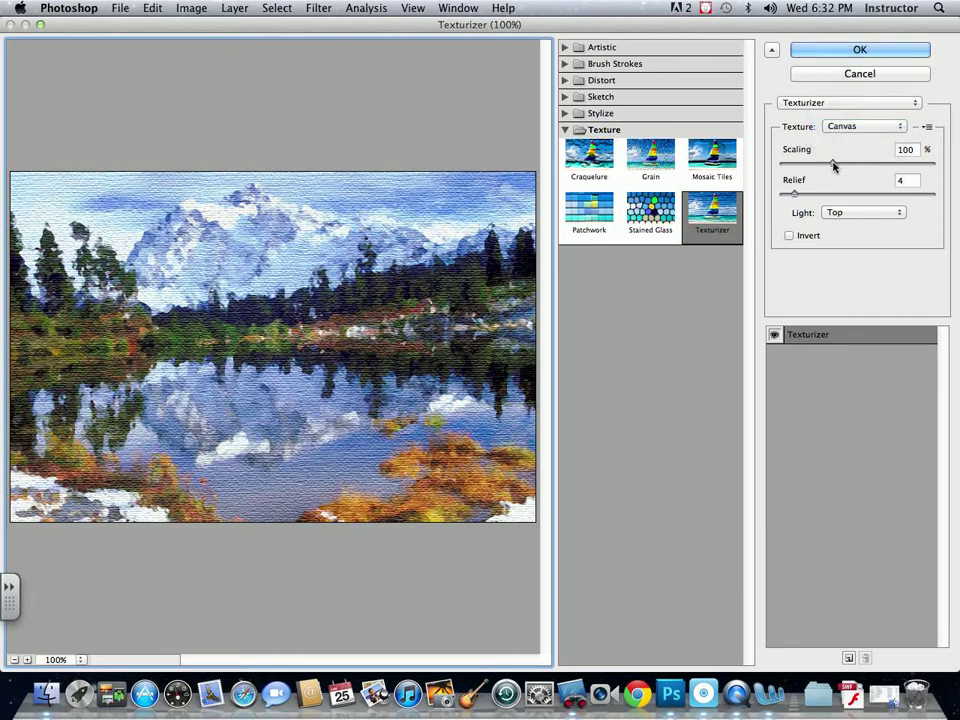
left_click_drag(831, 164, 791, 195)
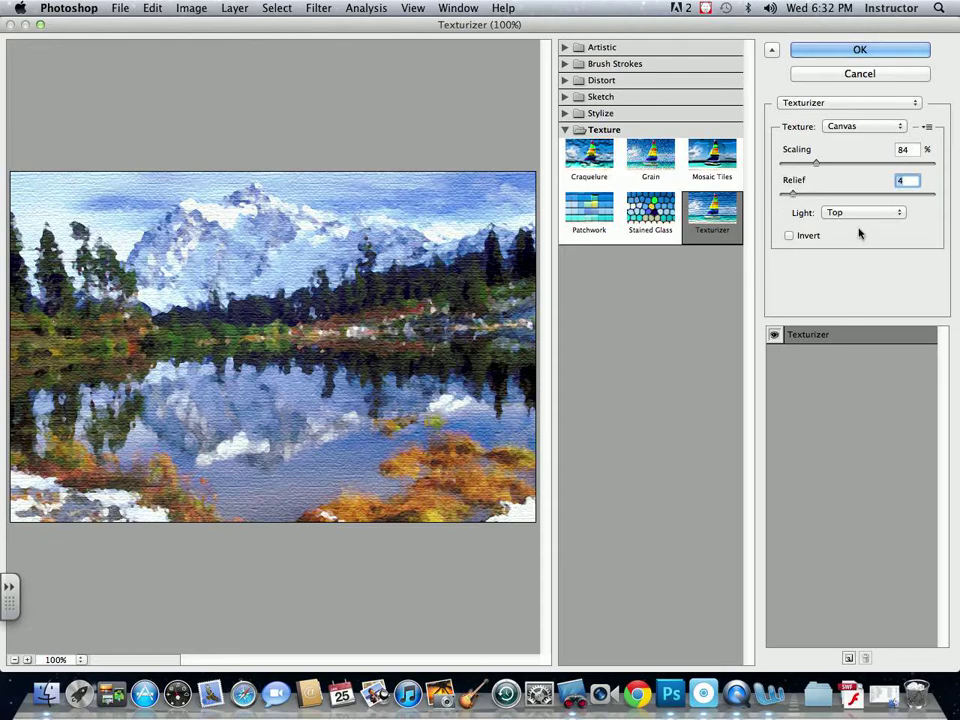
left_click(815, 49)
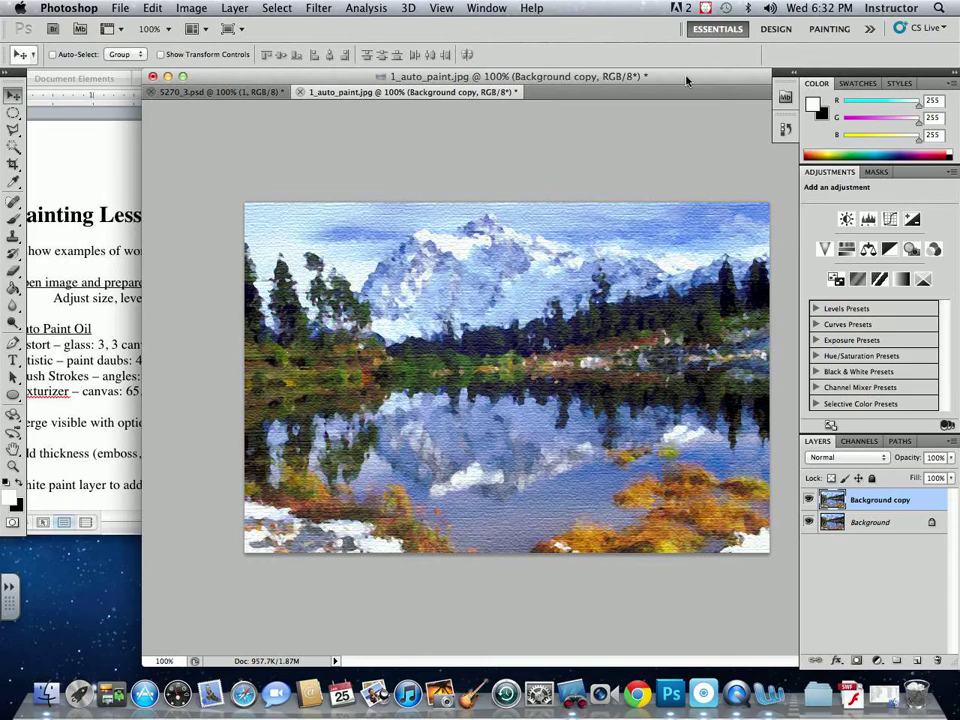
left_click_drag(686, 80, 659, 72)
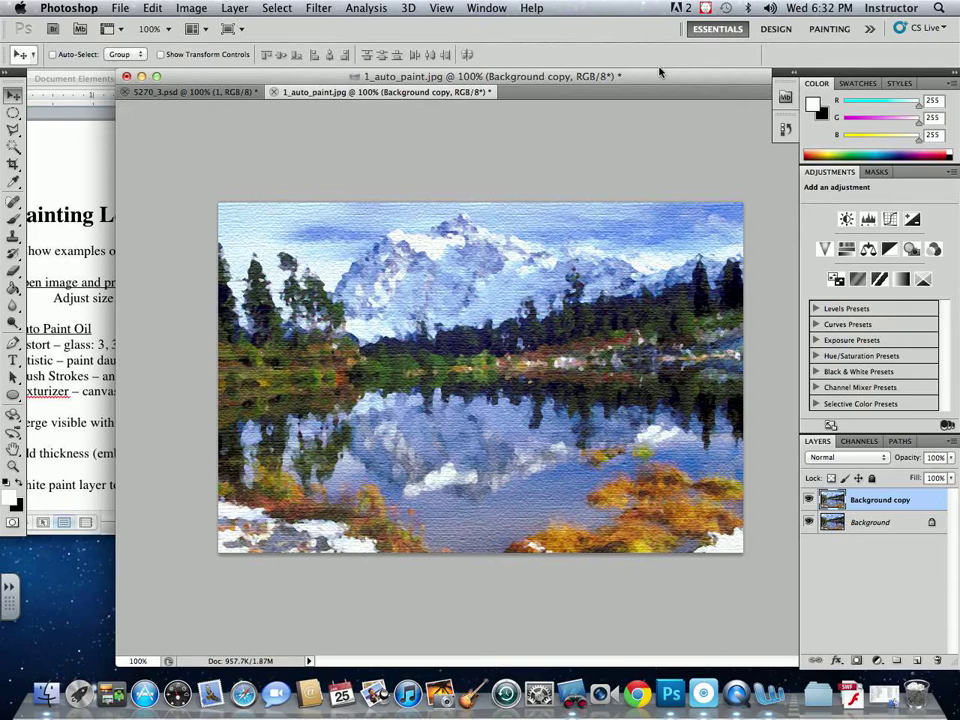
Add a new Layer 1 and set up a 65 px textured brush.
left_click(937, 660)
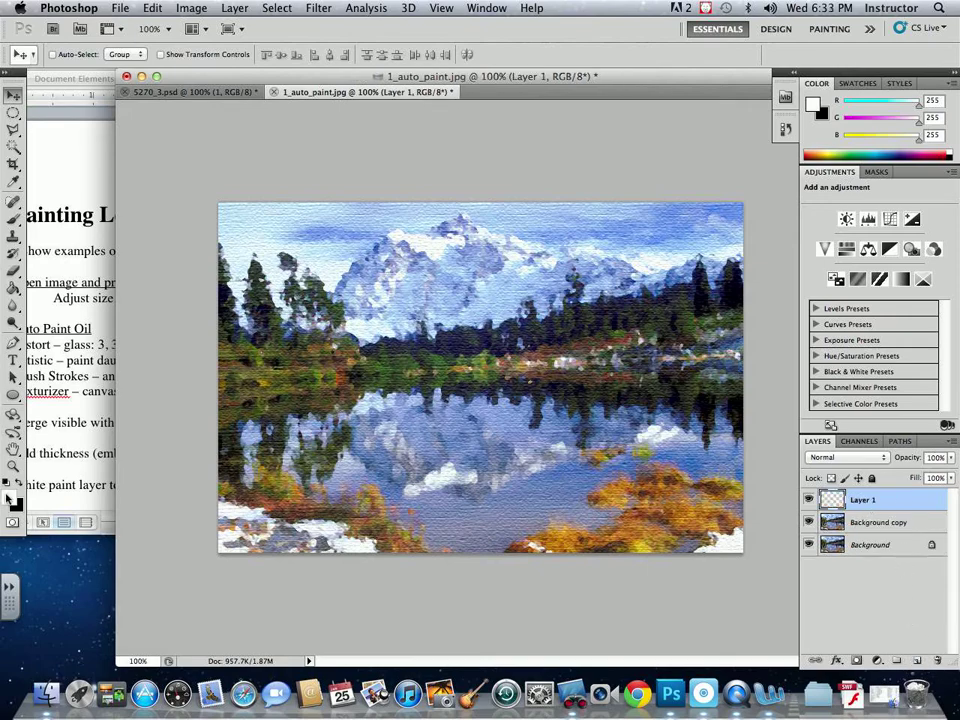
left_click(13, 219)
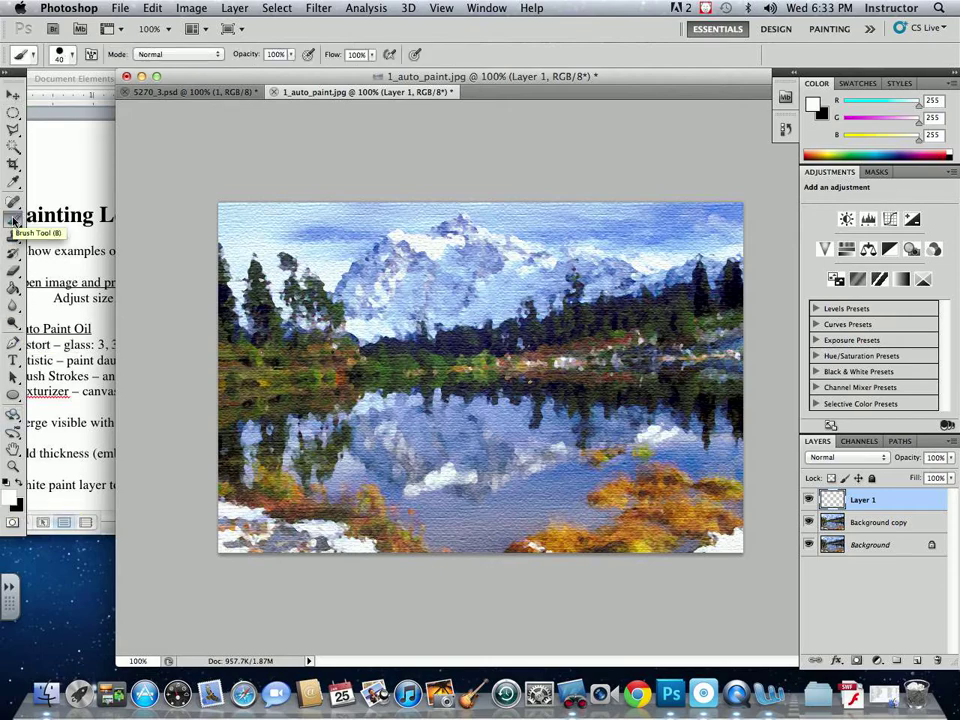
left_click(59, 52)
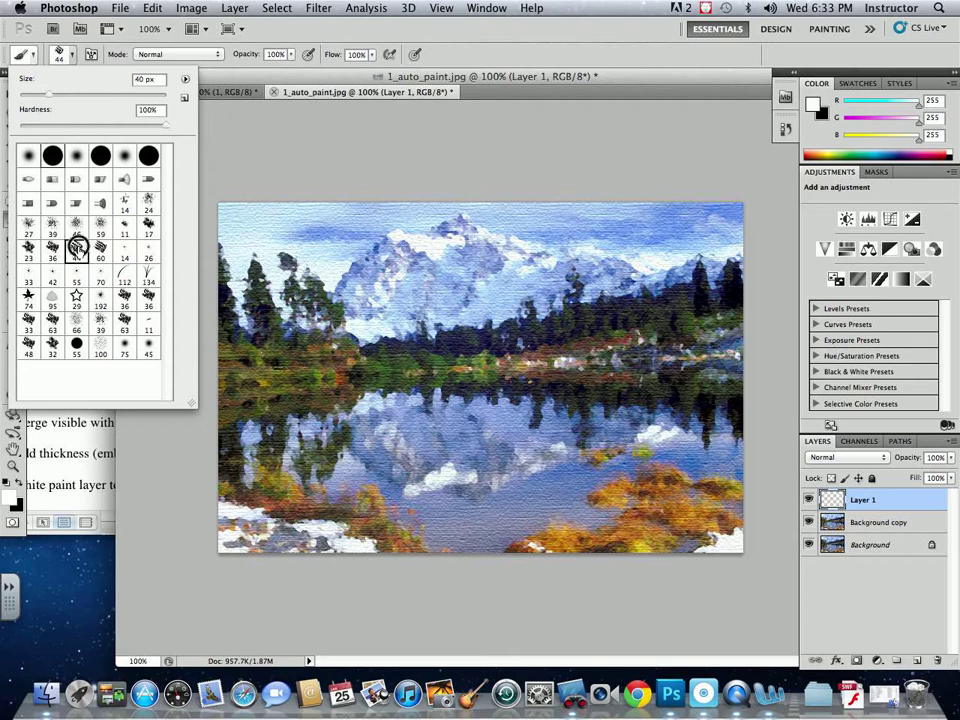
left_click(77, 249)
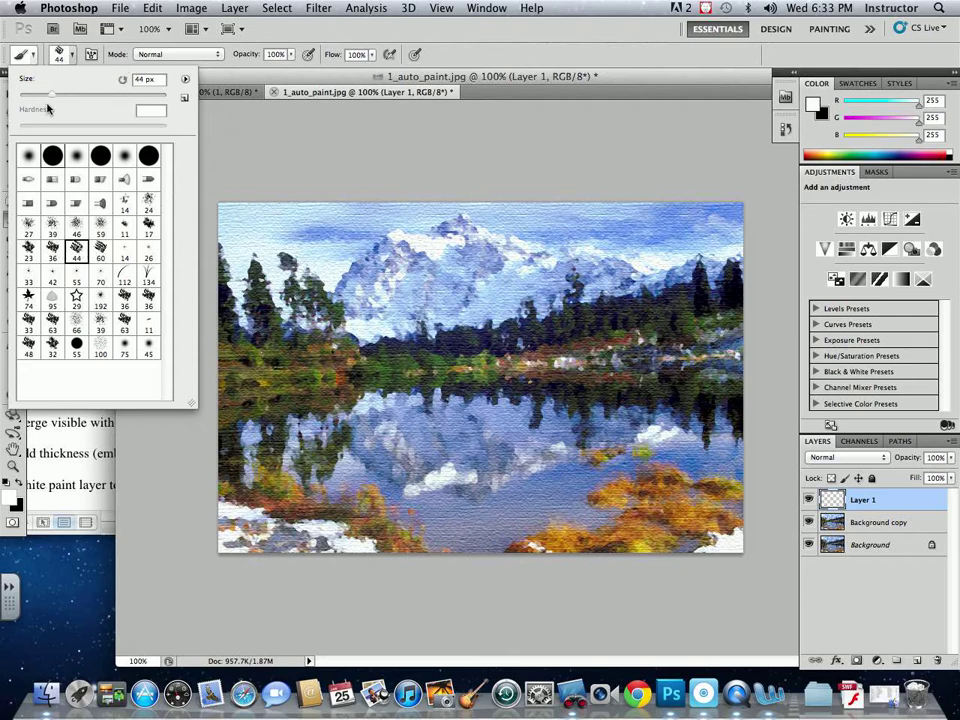
left_click_drag(52, 94, 67, 94)
left_click(305, 83)
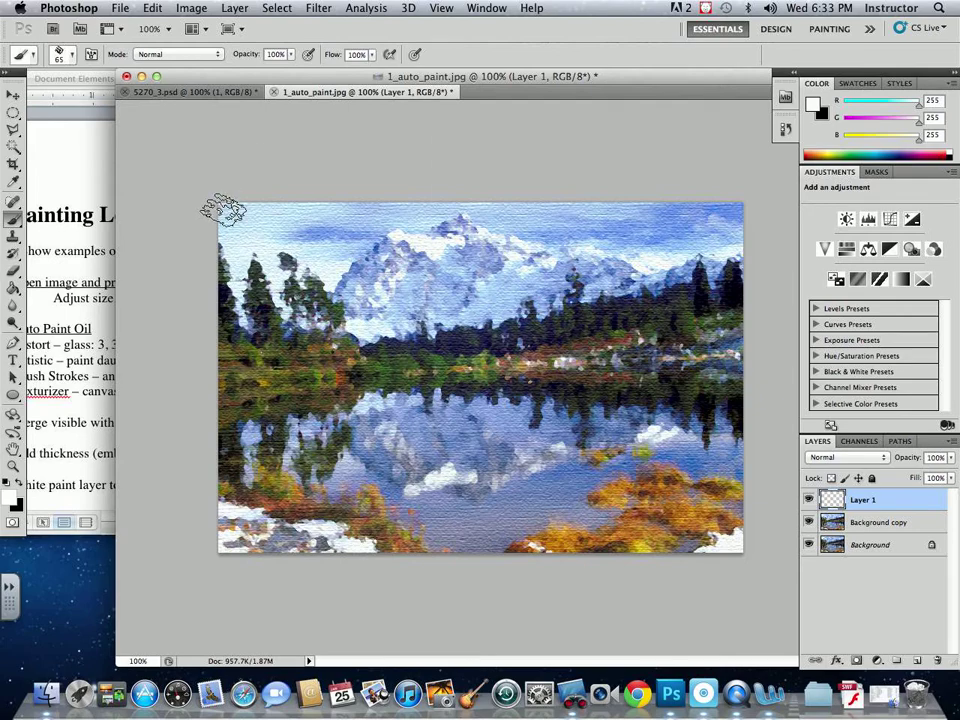
Paint ragged white bands along the image edges, then shrink the brush to 34 px.
mouse_move(213, 215)
left_mouse_down()
mouse_move(202, 295)
mouse_move(201, 400)
mouse_move(211, 405)
mouse_move(198, 443)
mouse_move(205, 435)
mouse_move(202, 470)
mouse_move(205, 424)
mouse_move(210, 548)
mouse_move(233, 547)
mouse_move(253, 562)
mouse_move(265, 552)
mouse_move(357, 551)
mouse_move(386, 565)
mouse_move(410, 557)
mouse_move(692, 561)
mouse_move(750, 531)
left_mouse_up()
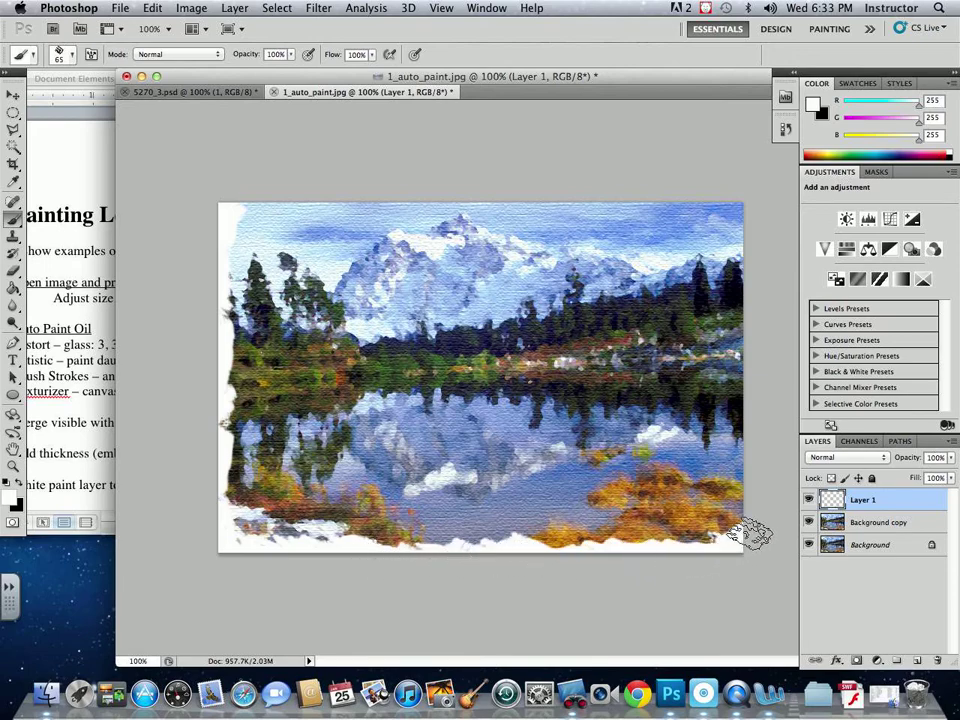
mouse_move(750, 214)
left_mouse_down()
mouse_move(764, 292)
mouse_move(757, 362)
mouse_move(748, 330)
mouse_move(755, 415)
mouse_move(744, 502)
mouse_move(756, 532)
mouse_move(756, 362)
mouse_move(740, 208)
mouse_move(710, 188)
mouse_move(684, 198)
mouse_move(650, 188)
mouse_move(532, 189)
mouse_move(627, 195)
mouse_move(330, 204)
mouse_move(225, 199)
left_mouse_up()
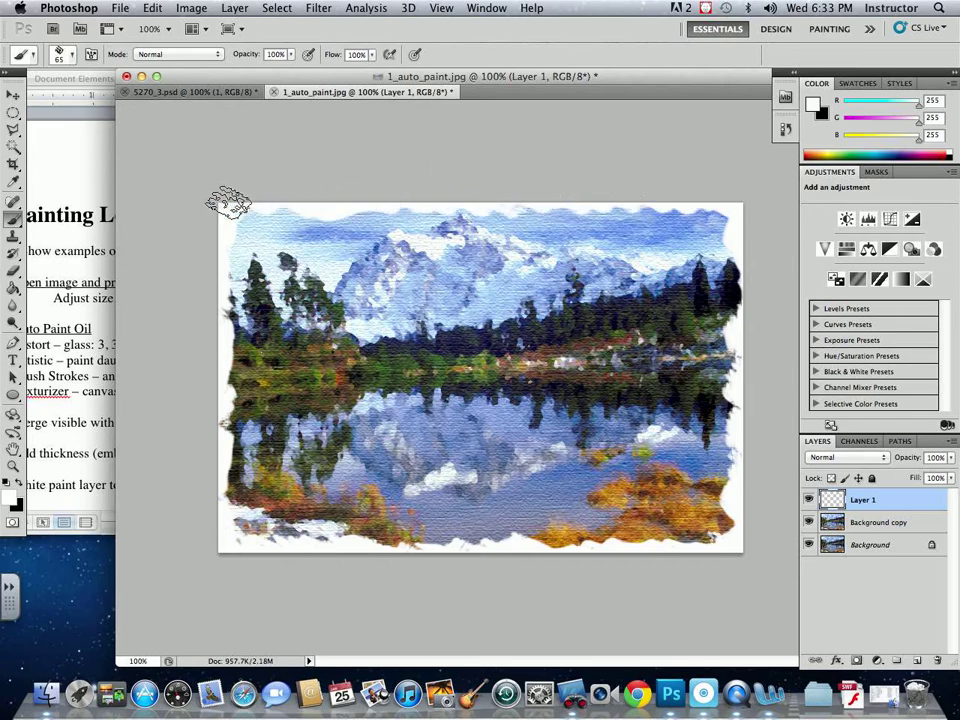
left_click(70, 54)
left_click_drag(64, 96, 46, 93)
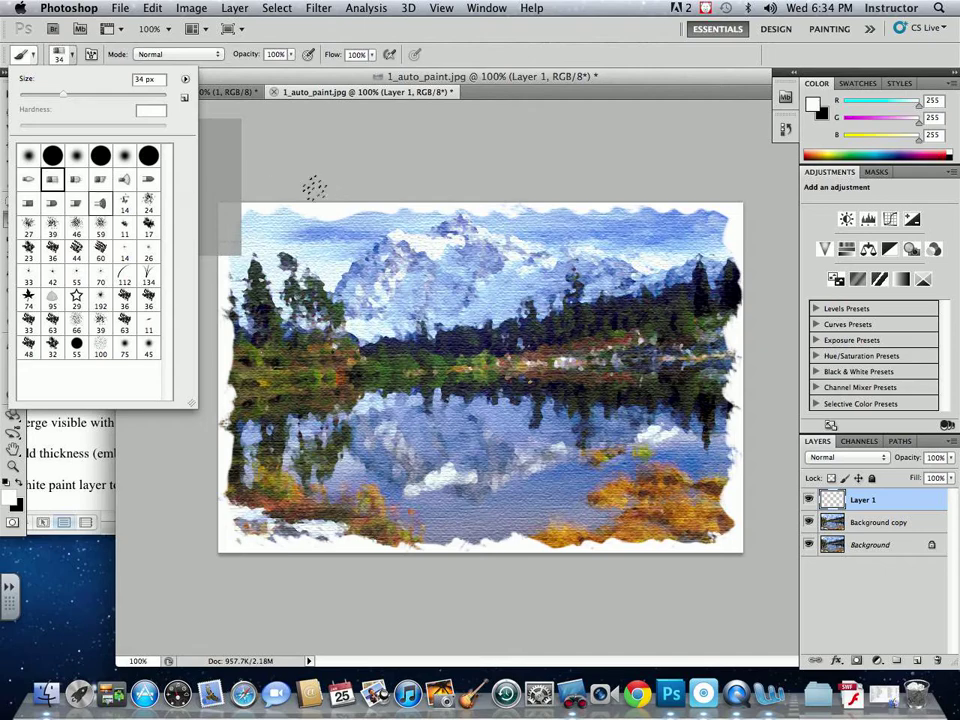
Pick a bristle brush at 36% opacity and blend white strokes into the lower-left shoreline at 200% zoom.
left_click(52, 179)
left_click(83, 179)
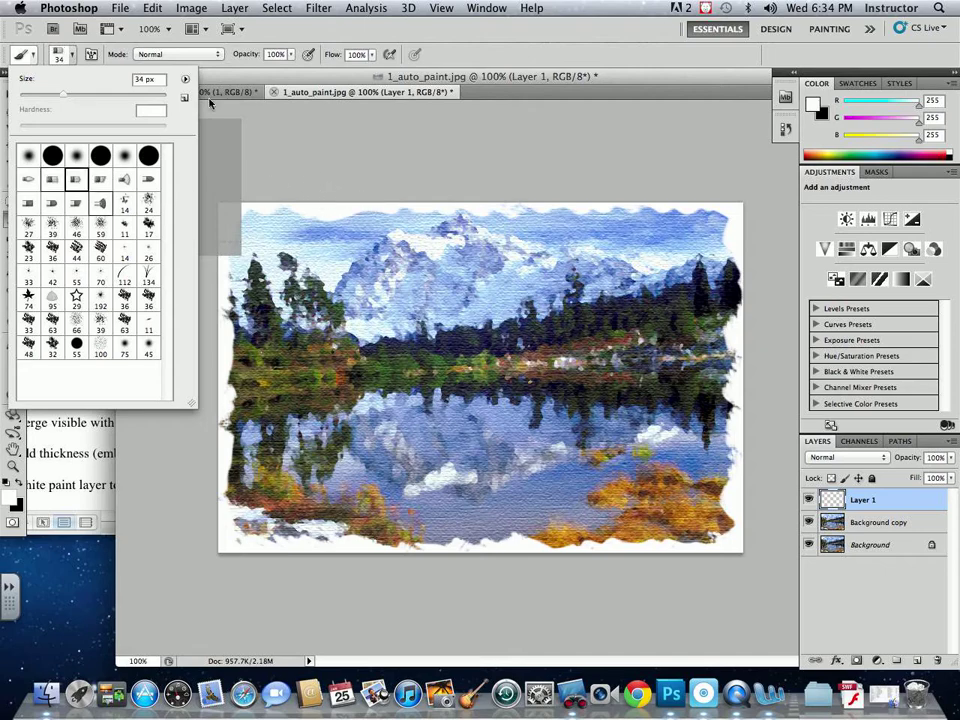
left_click(291, 60)
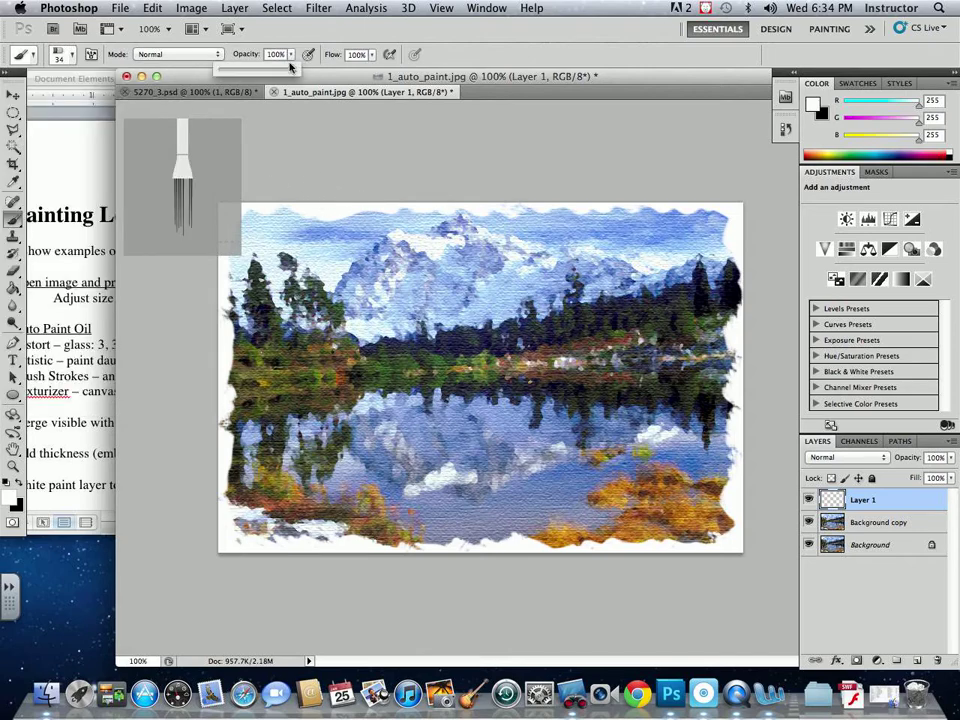
left_click_drag(291, 71, 246, 72)
left_click_drag(246, 75, 247, 75)
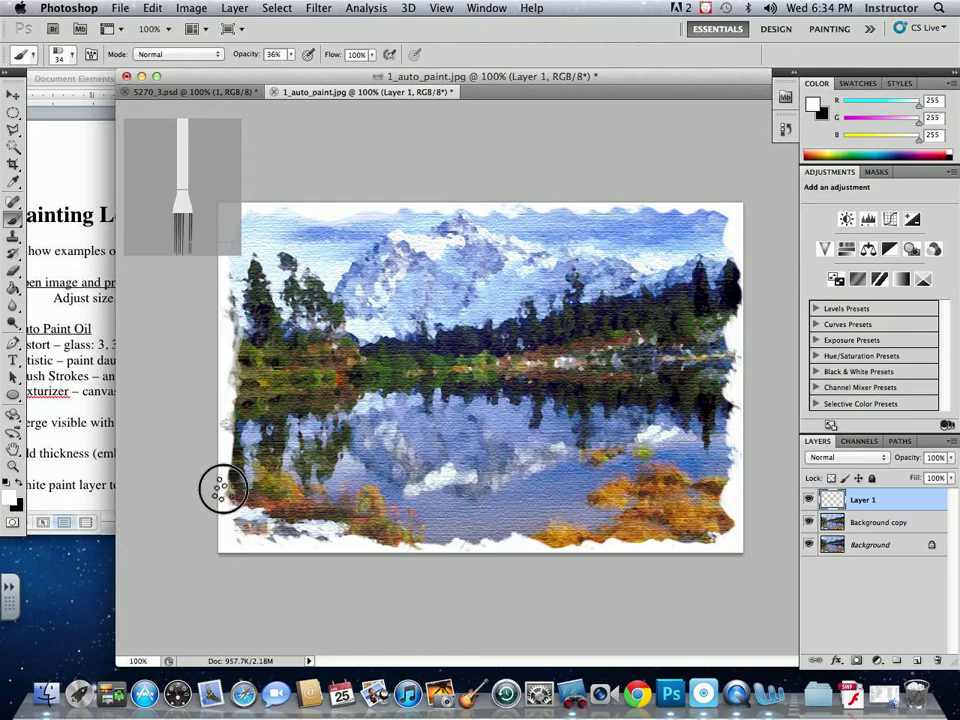
key("super+equal")
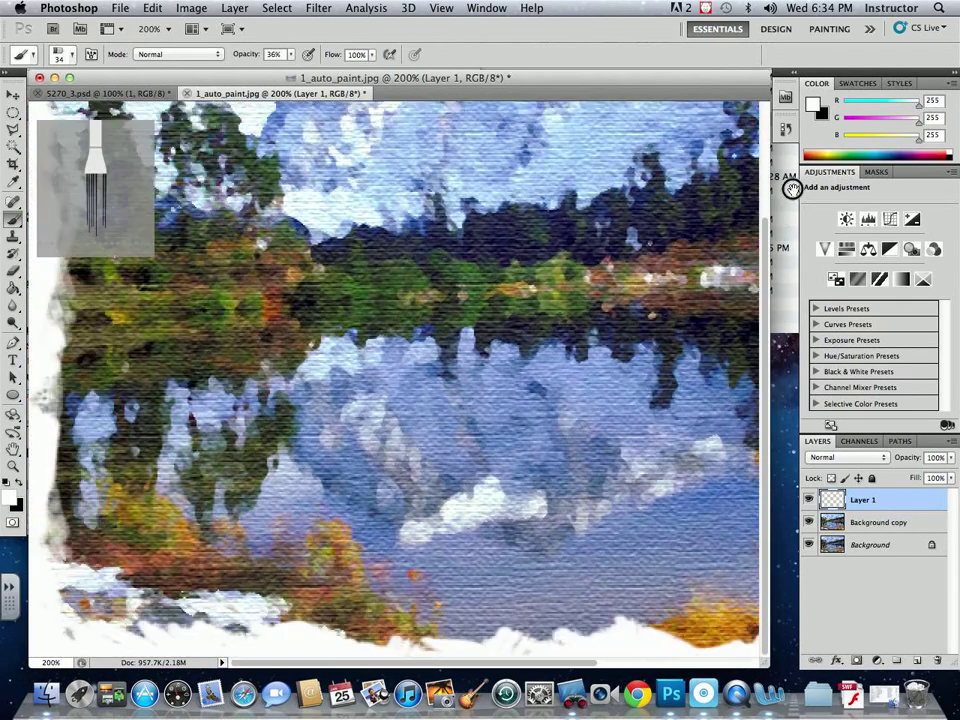
mouse_move(214, 632)
left_mouse_down()
mouse_move(245, 611)
mouse_move(177, 591)
mouse_move(162, 605)
mouse_move(122, 606)
mouse_move(272, 615)
mouse_move(295, 606)
mouse_move(355, 628)
mouse_move(302, 631)
mouse_move(455, 630)
mouse_move(456, 650)
mouse_move(364, 648)
mouse_move(471, 636)
left_mouse_up()
View the painting at 100% and resize the document window so the painting sits centred.
key("super+minus")
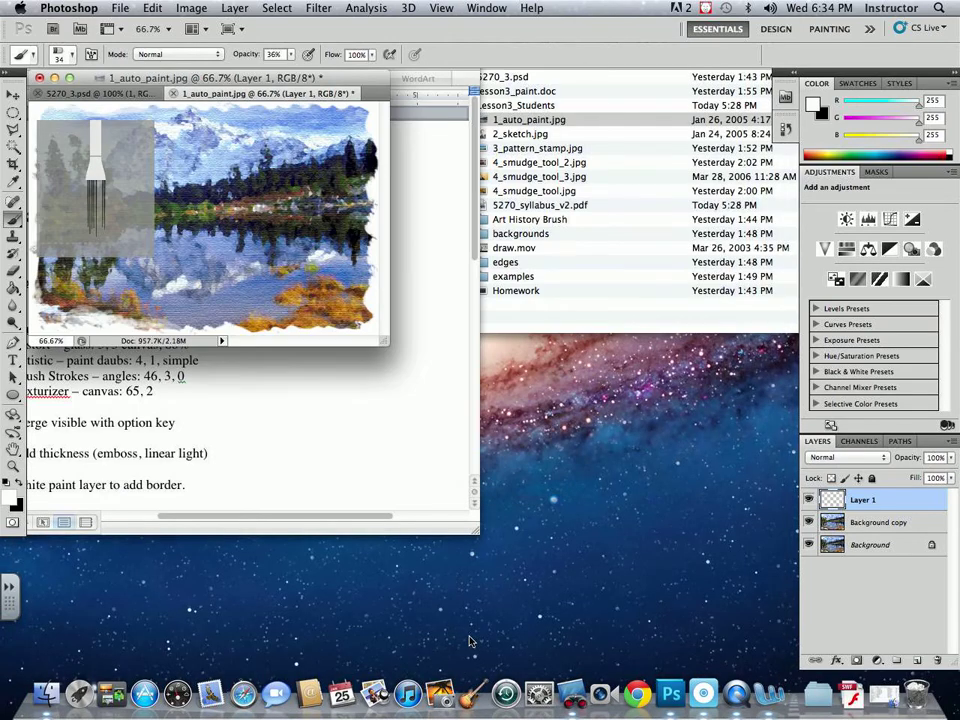
left_click_drag(362, 78, 510, 115)
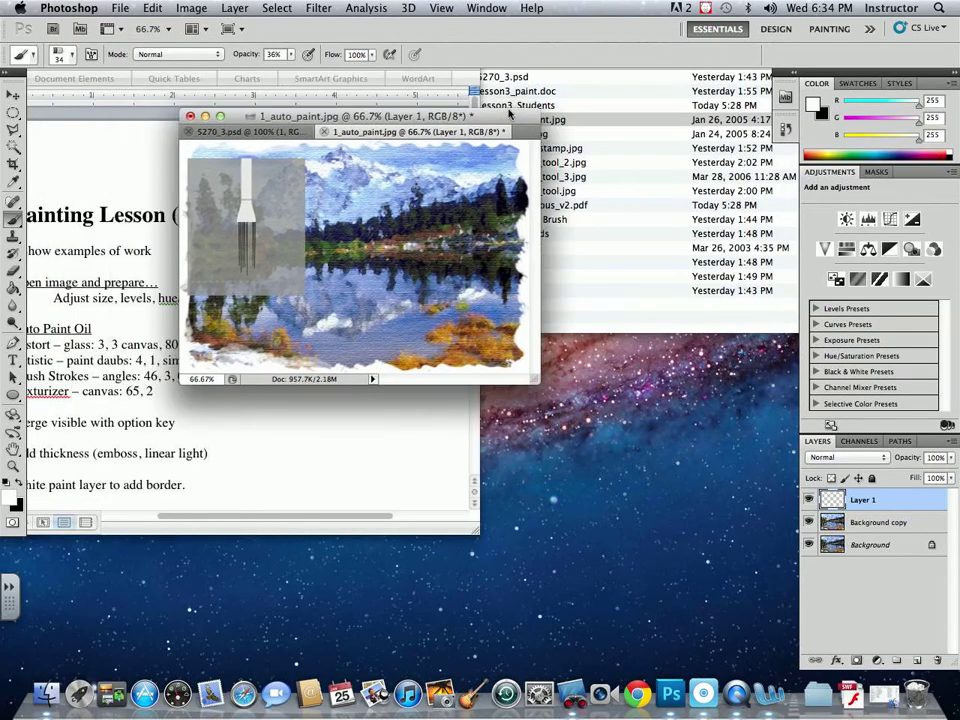
left_click(14, 93)
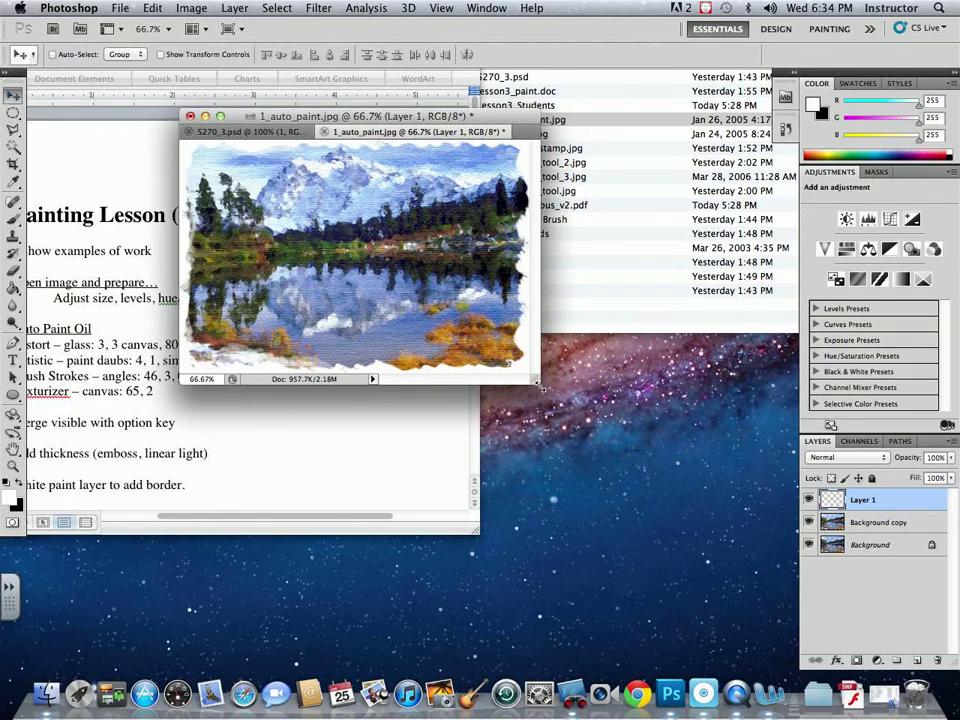
left_click_drag(537, 386, 662, 537)
key("super+1")
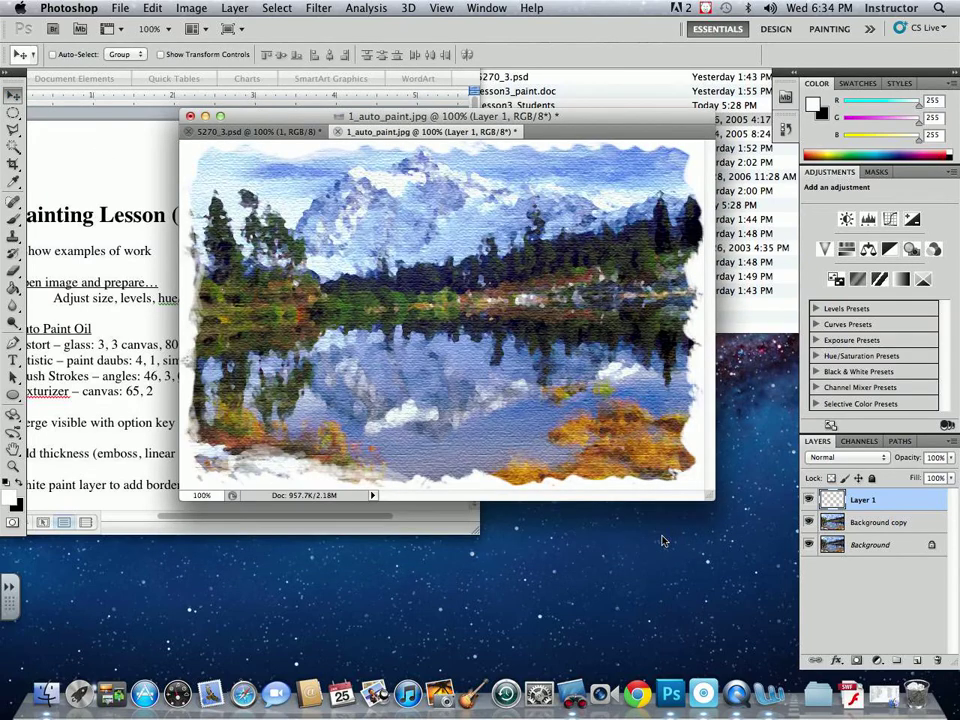
left_click_drag(508, 117, 405, 102)
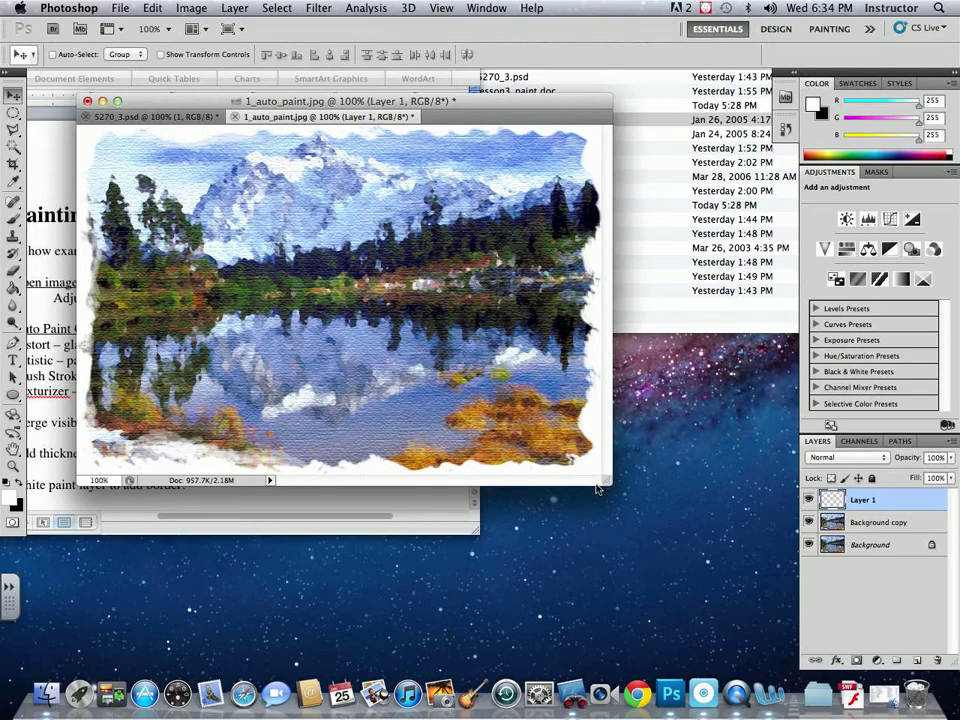
left_click_drag(600, 477, 722, 611)
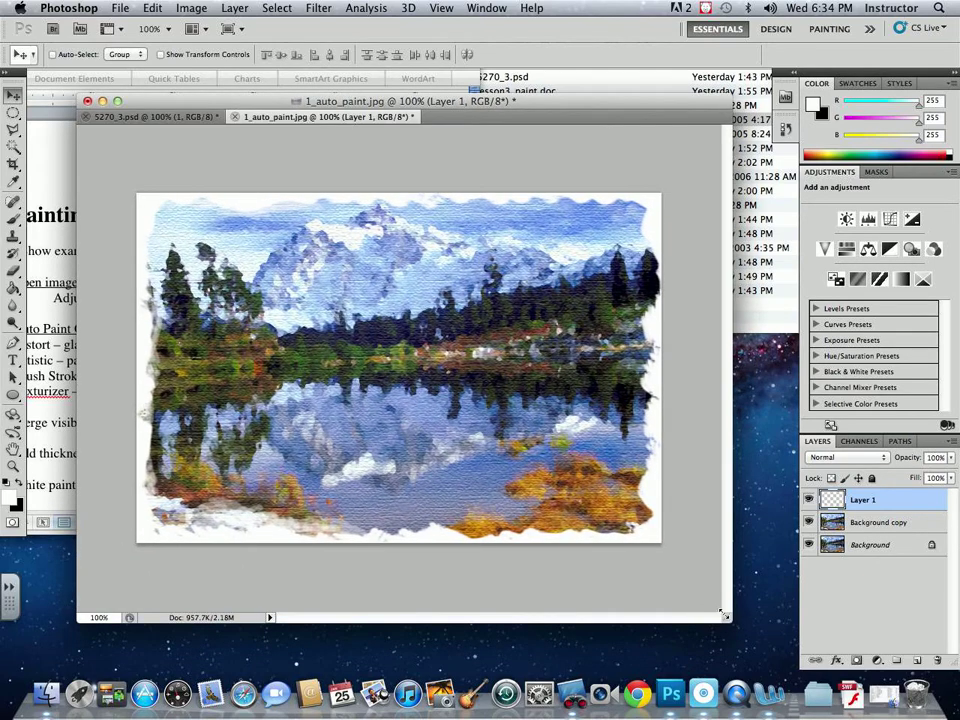
Add a new empty layer and set the foreground colour to pure red (ff0000).
left_click(918, 662)
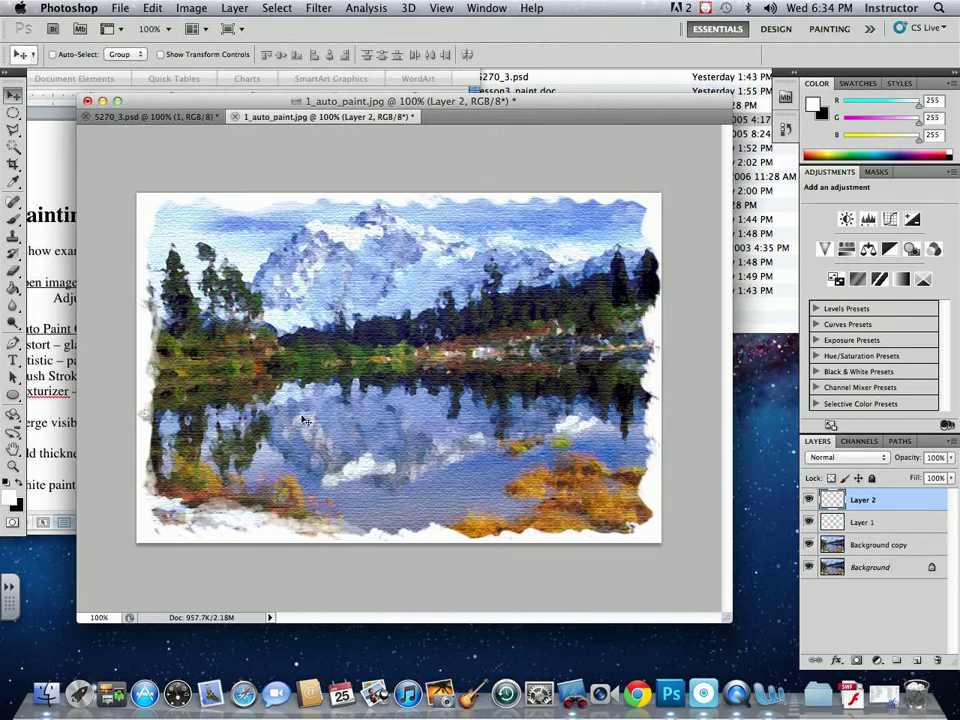
left_click(8, 493)
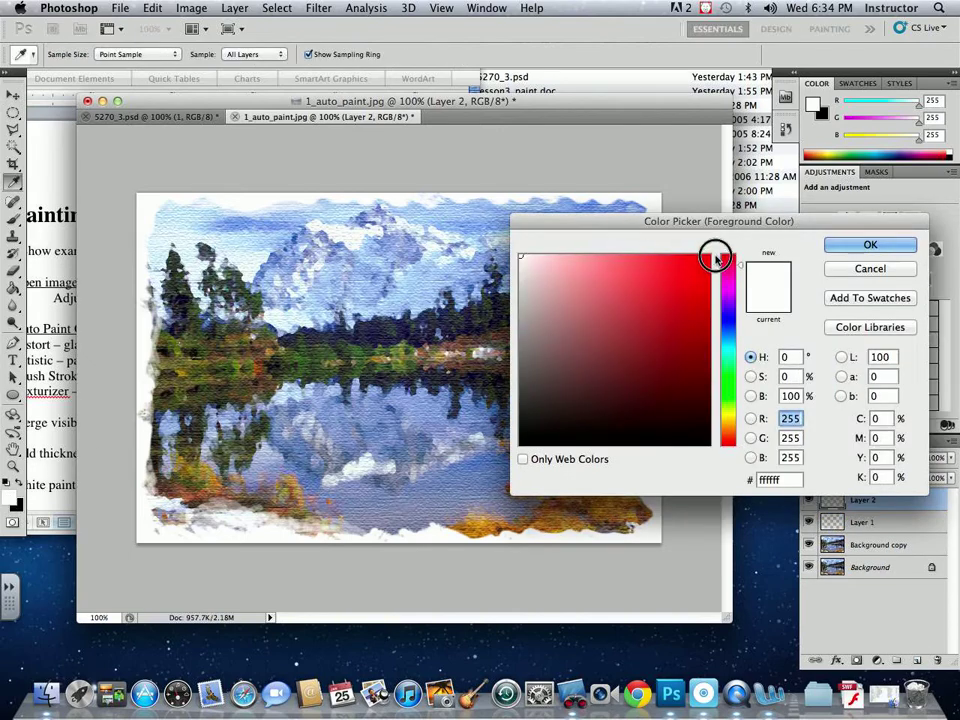
left_click(728, 255)
left_click(714, 255)
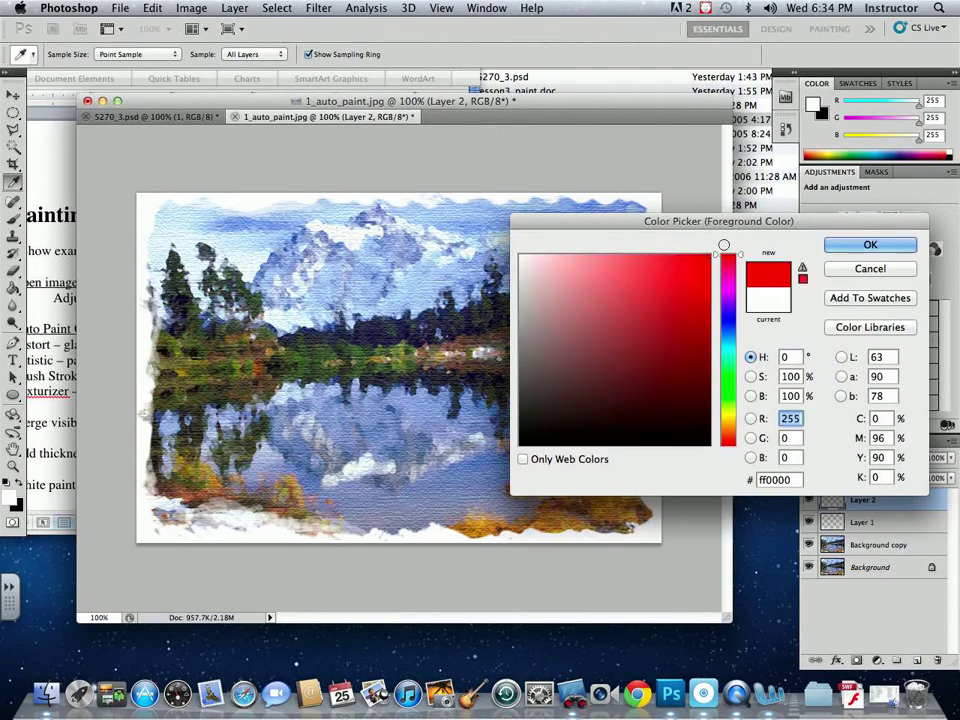
left_click(870, 246)
Select a hard round brush tip sized 11 px.
key("b")
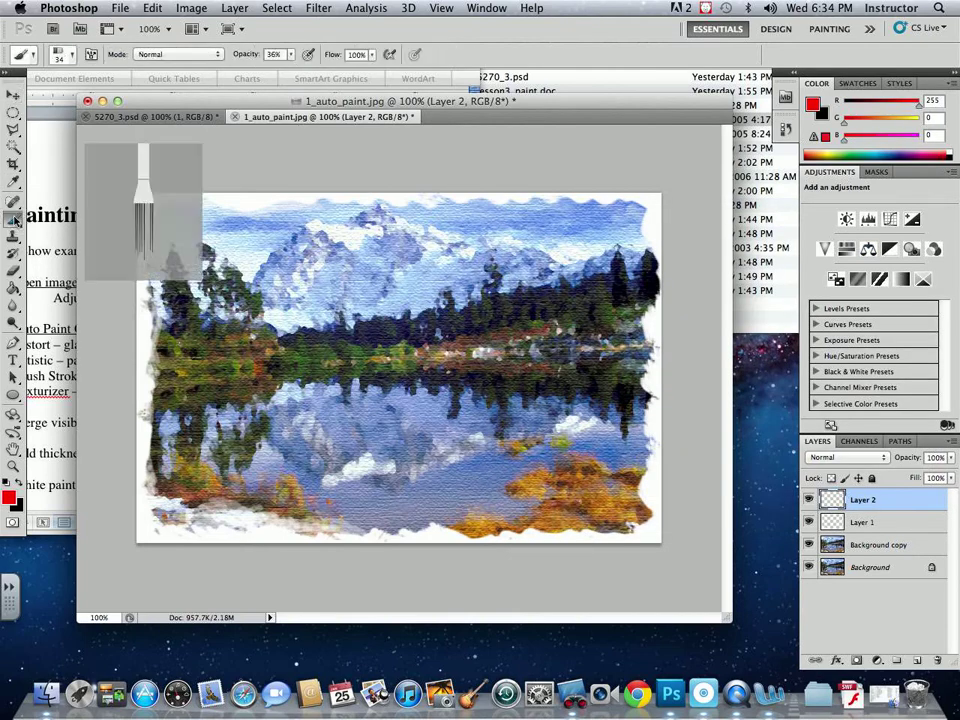
left_click(72, 54)
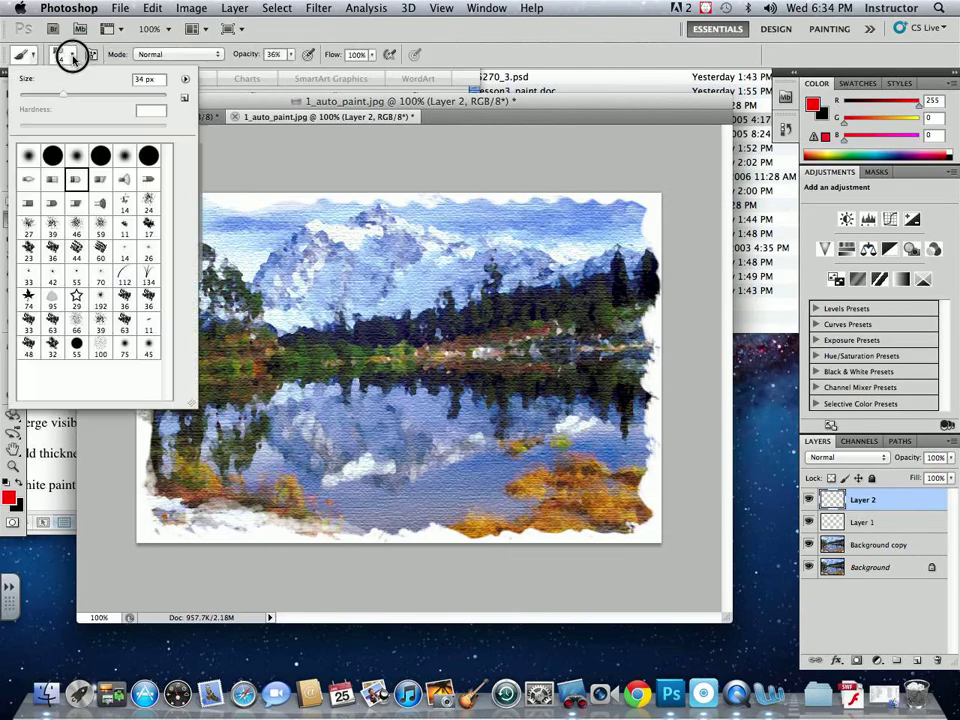
left_click(100, 156)
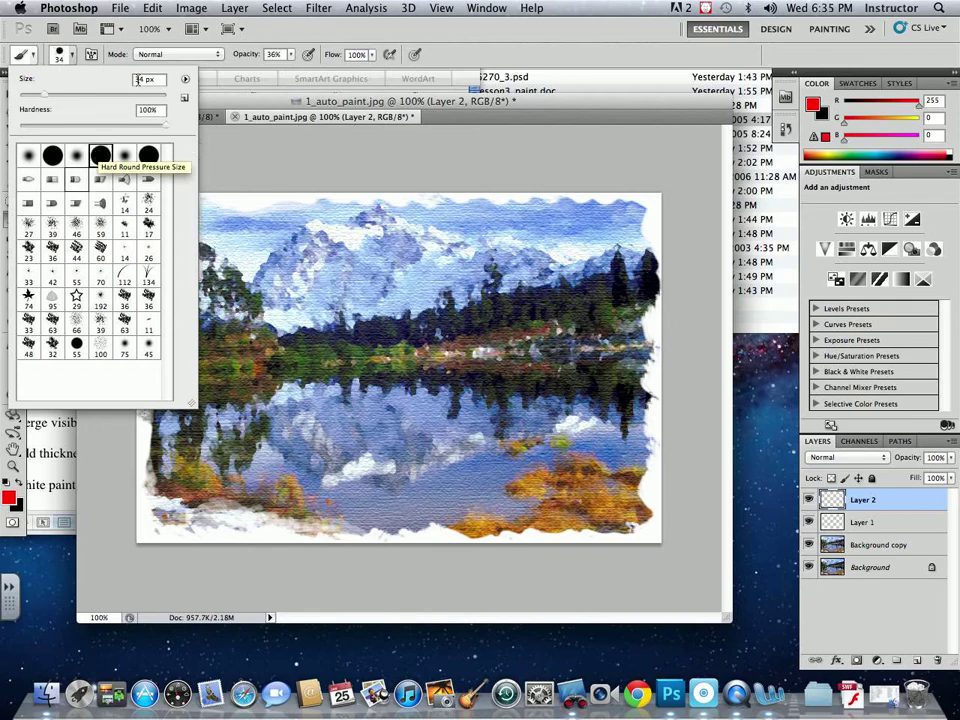
left_click(40, 95)
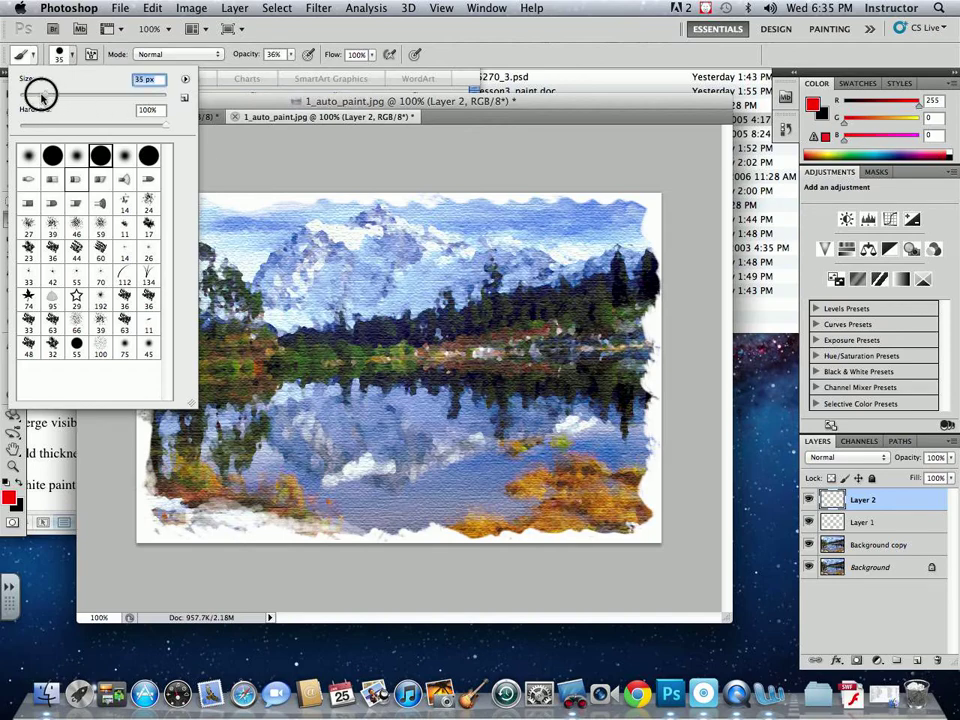
left_click_drag(40, 95, 26, 90)
left_click(224, 168)
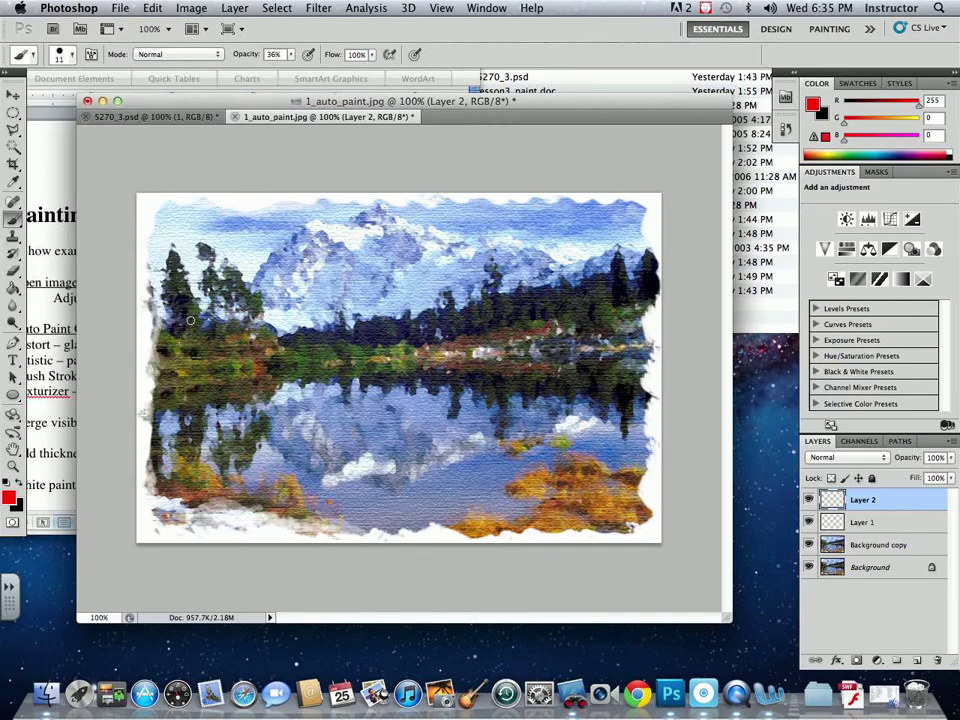
Paint the red signature letters across the middle of the painting at 100% brush opacity.
mouse_move(190, 280)
left_mouse_down()
mouse_move(217, 299)
mouse_move(233, 419)
left_mouse_up()
key("super+z")
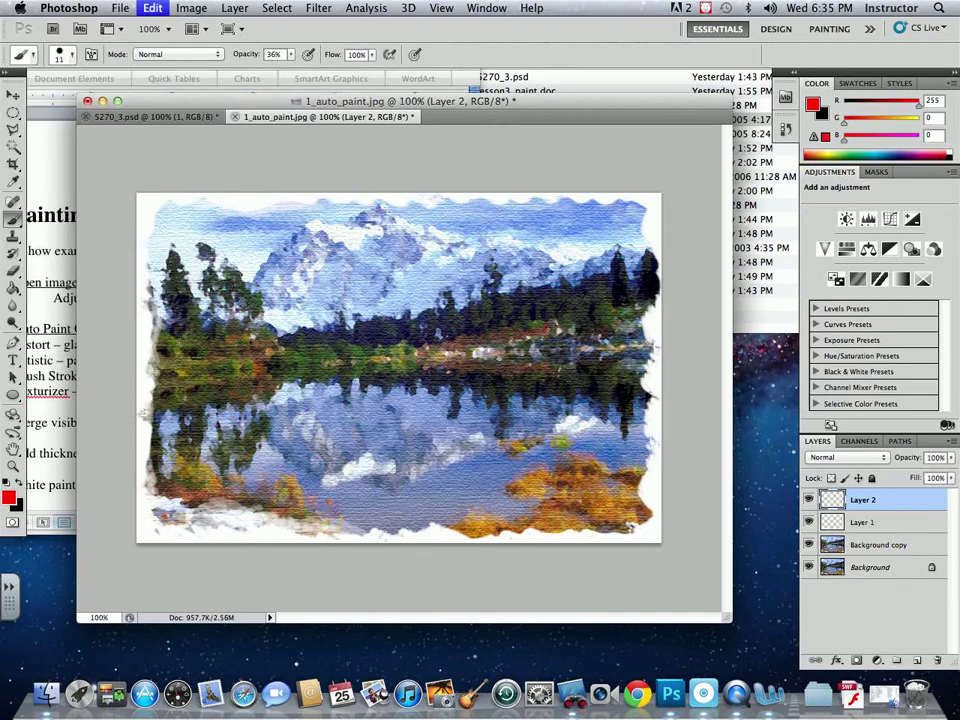
left_click(293, 56)
left_click_drag(276, 68, 302, 66)
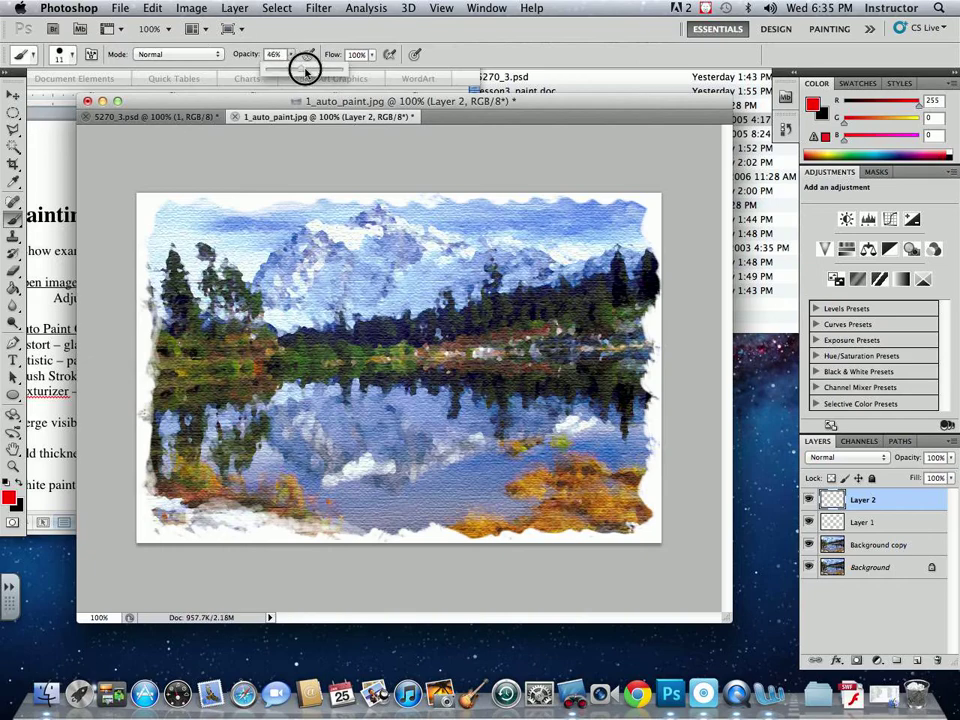
mouse_move(208, 312)
left_mouse_down()
mouse_move(216, 312)
mouse_move(240, 440)
left_mouse_up()
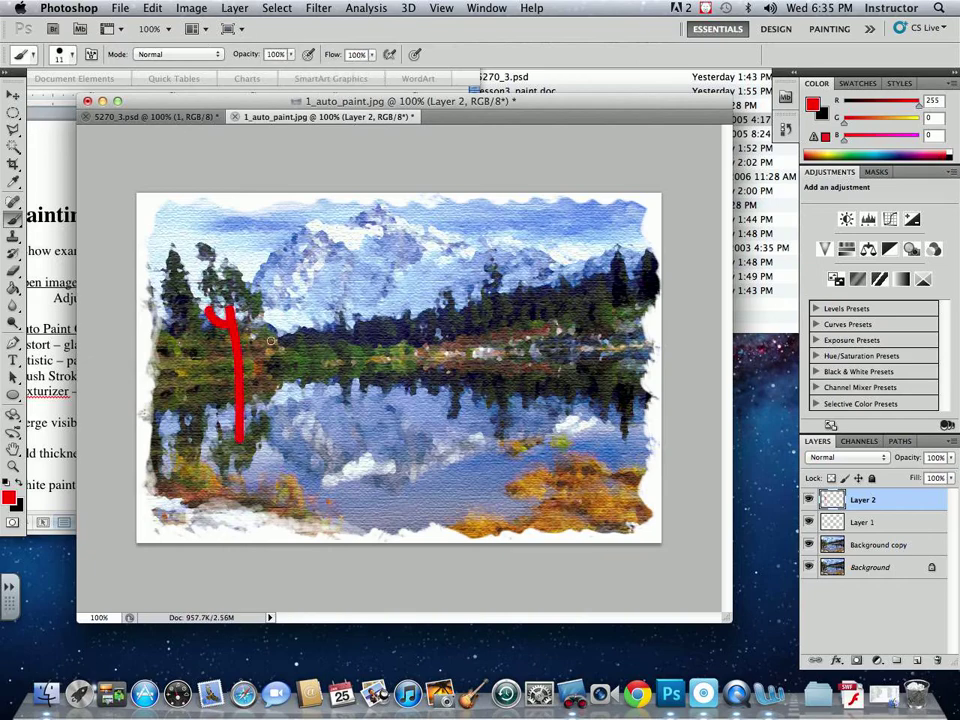
mouse_move(276, 318)
left_mouse_down()
mouse_move(273, 351)
mouse_move(214, 385)
mouse_move(297, 421)
left_mouse_up()
mouse_move(246, 367)
left_mouse_down()
mouse_move(316, 427)
mouse_move(256, 420)
mouse_move(352, 402)
mouse_move(420, 352)
left_mouse_up()
left_click_drag(404, 334, 411, 458)
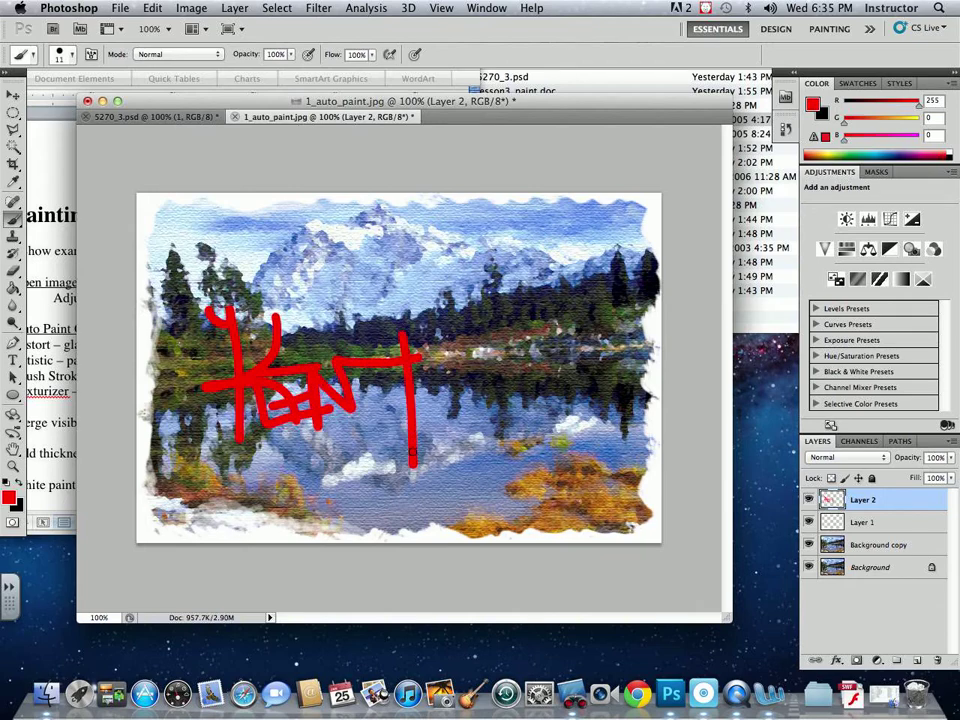
left_click(13, 94)
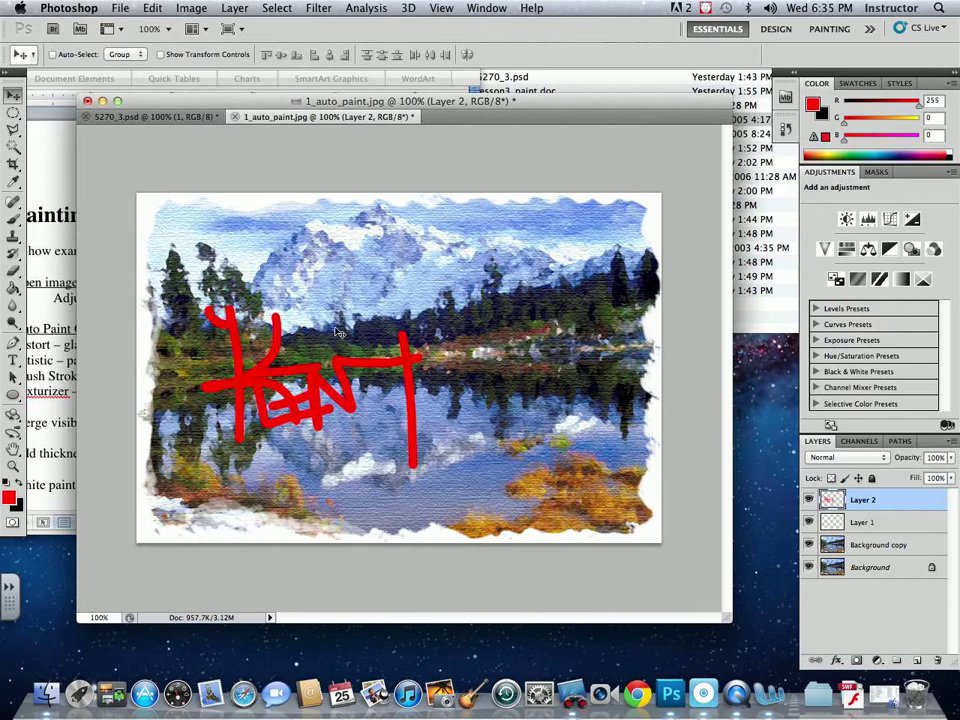
Free-transform the red signature down to about 19% of its size and commit it.
key("super+t")
mouse_move(200, 305)
left_mouse_down()
mouse_move(388, 446)
mouse_move(377, 444)
mouse_move(523, 493)
mouse_move(609, 506)
mouse_move(476, 506)
mouse_move(631, 513)
left_mouse_up()
key("Return")
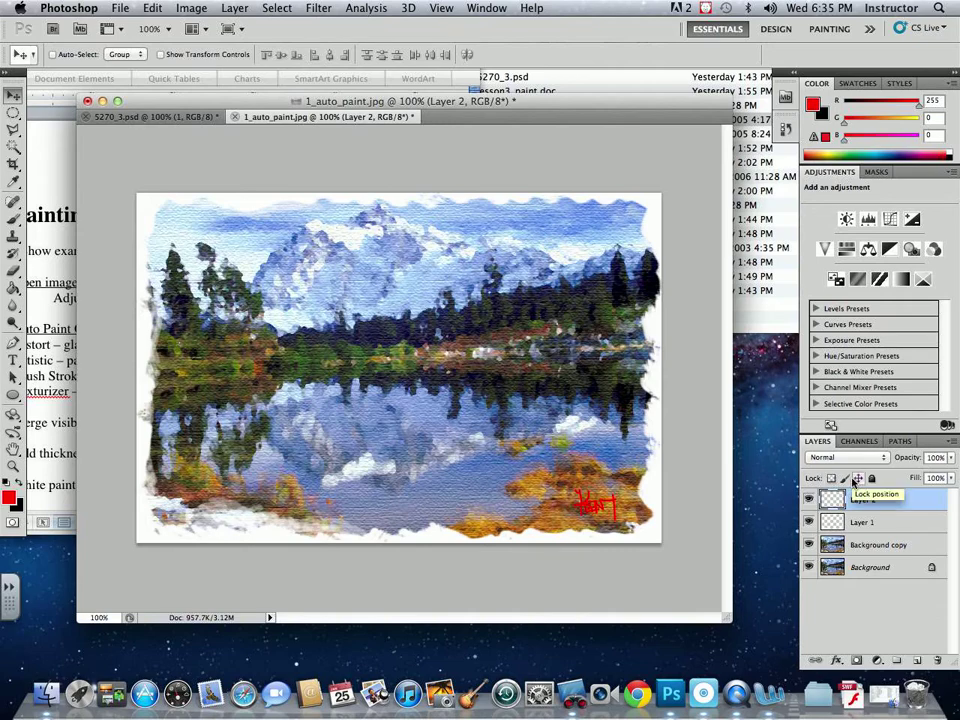
Apply a white (ffffff) Color Overlay layer style to the signature on Layer 2.
left_click(837, 662)
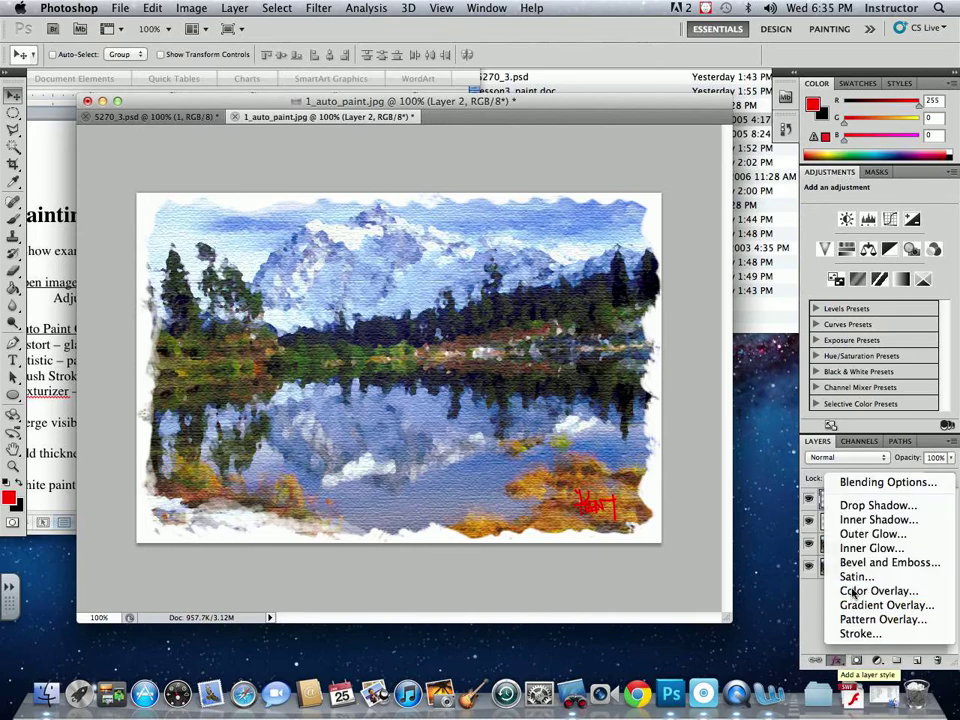
key("Escape")
left_click_drag(771, 182, 800, 85)
left_click(806, 140)
left_click_drag(530, 270, 515, 251)
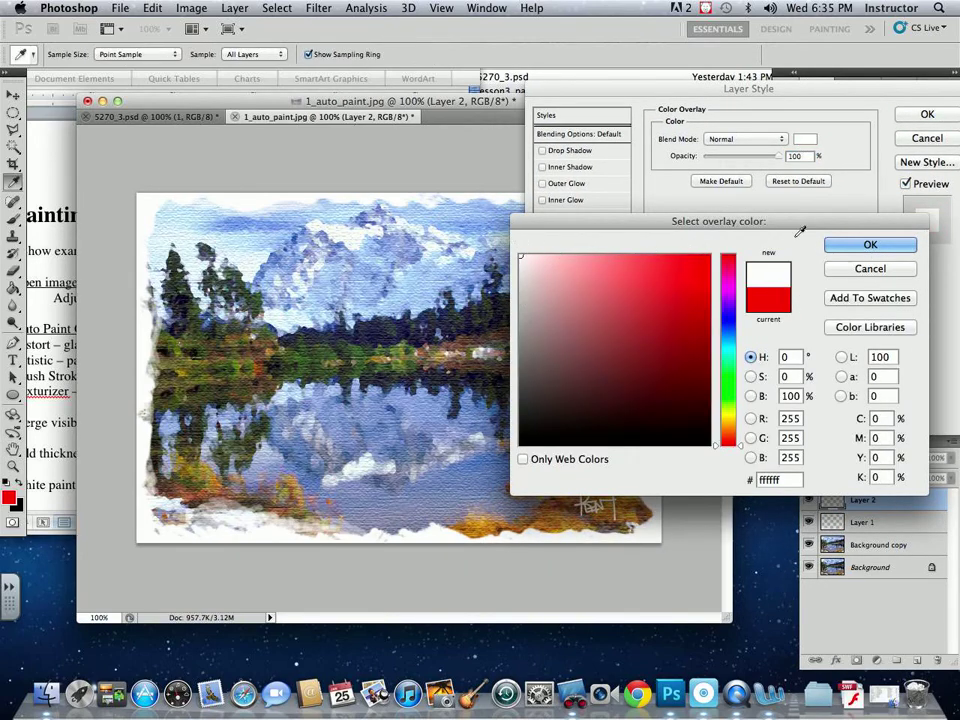
left_click(899, 245)
left_click(918, 116)
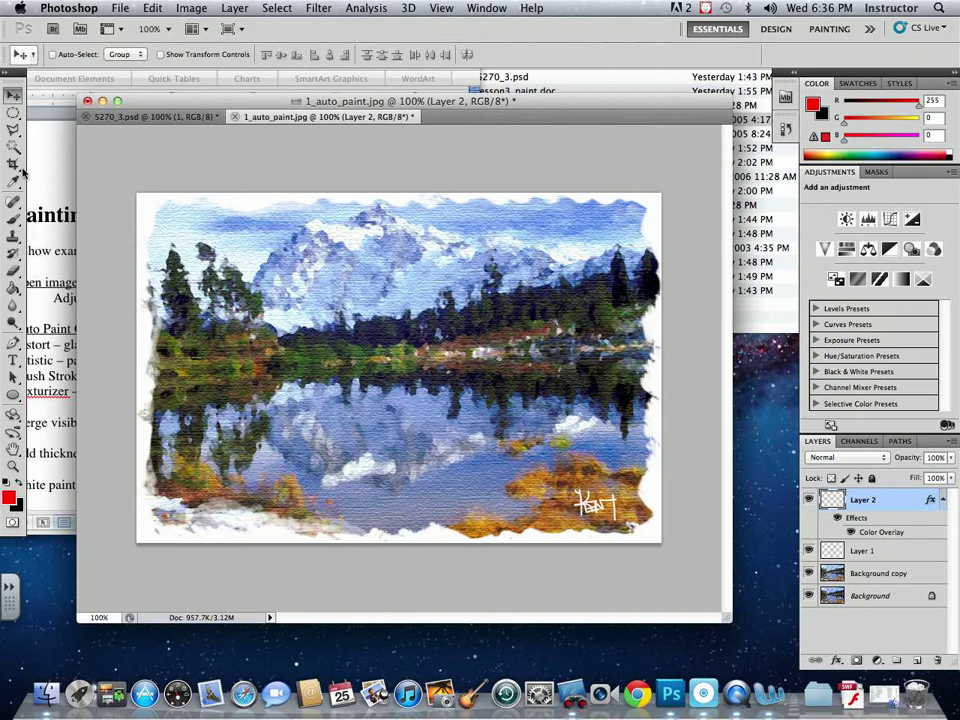
Nudge the white signature slightly left with the Move tool, keeping its white overlay on.
left_click(13, 218)
left_click(77, 57)
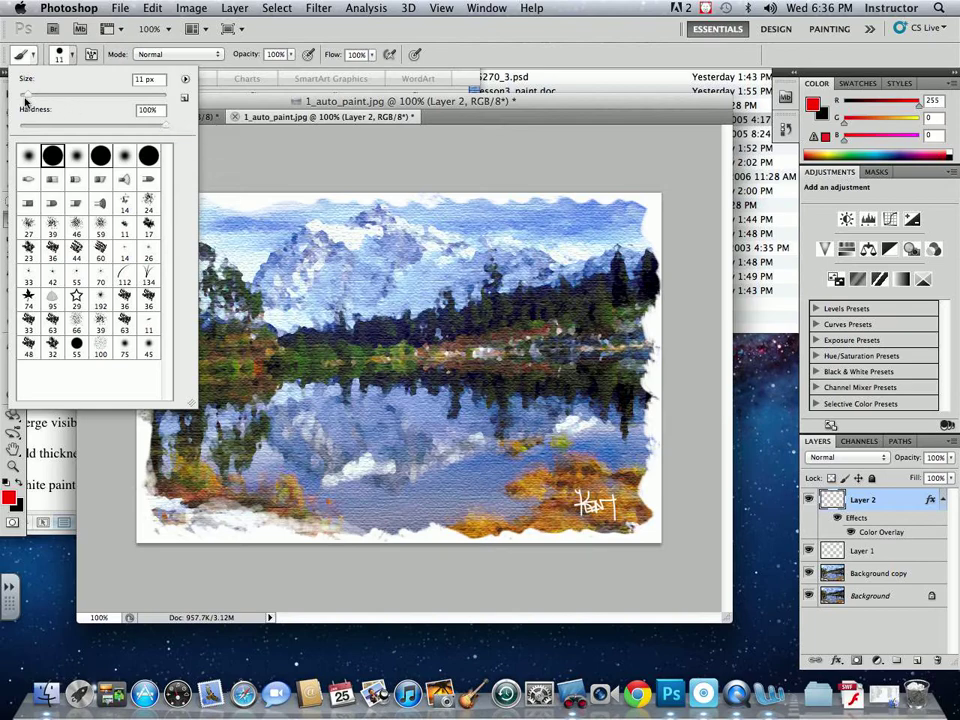
left_click(198, 79)
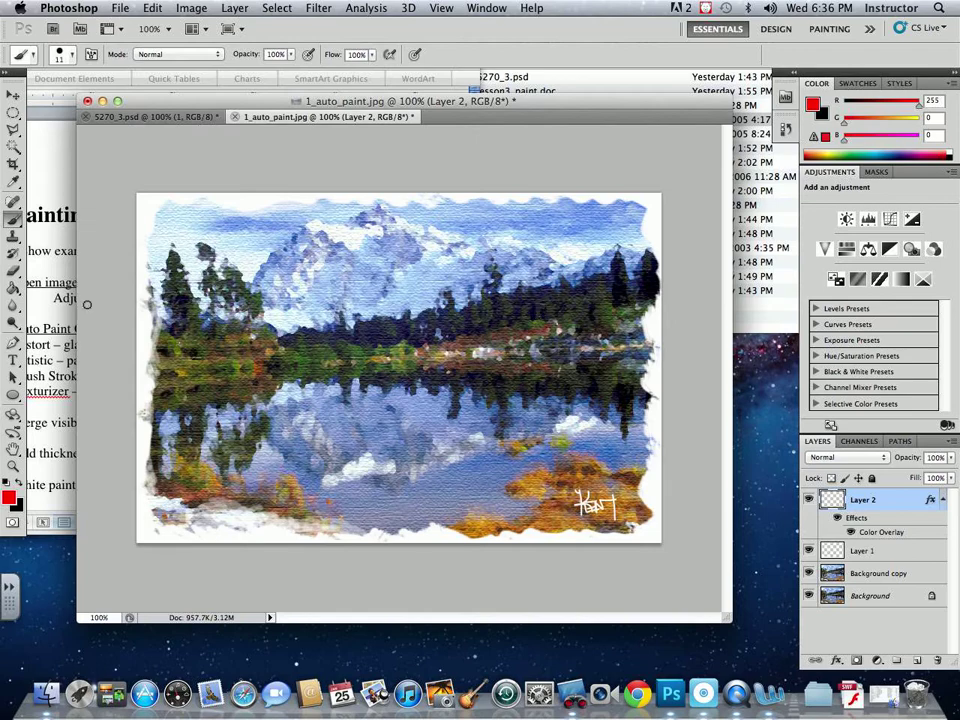
left_click(13, 94)
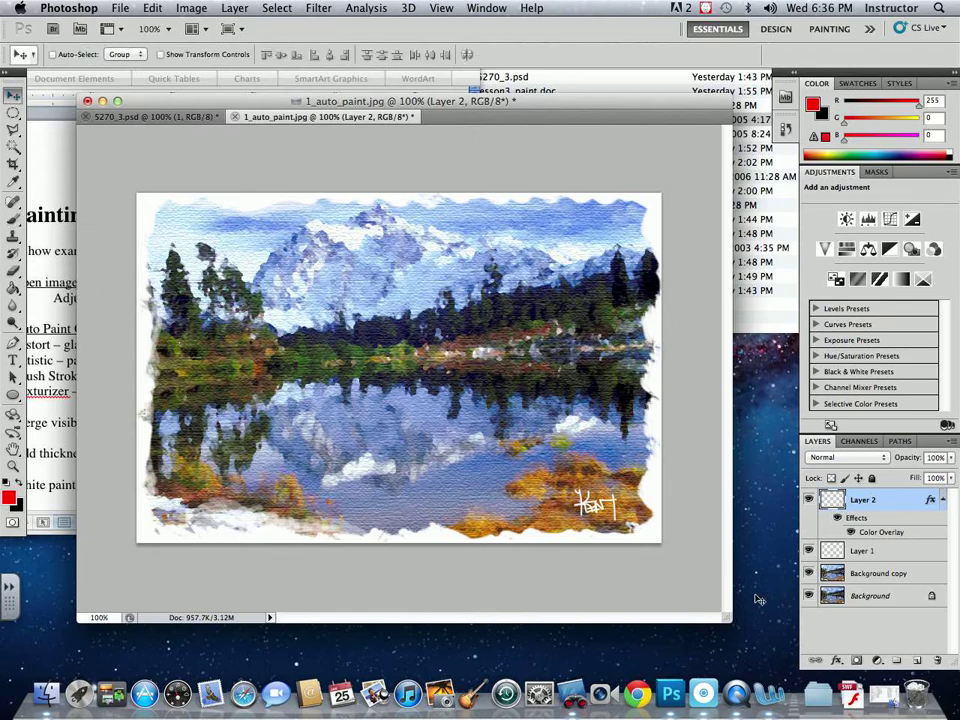
left_click_drag(585, 499, 577, 498)
left_click(837, 519)
left_click(838, 520)
Bring the lesson3_paint.doc Word notes in front of the painting.
left_click(478, 104, "super")
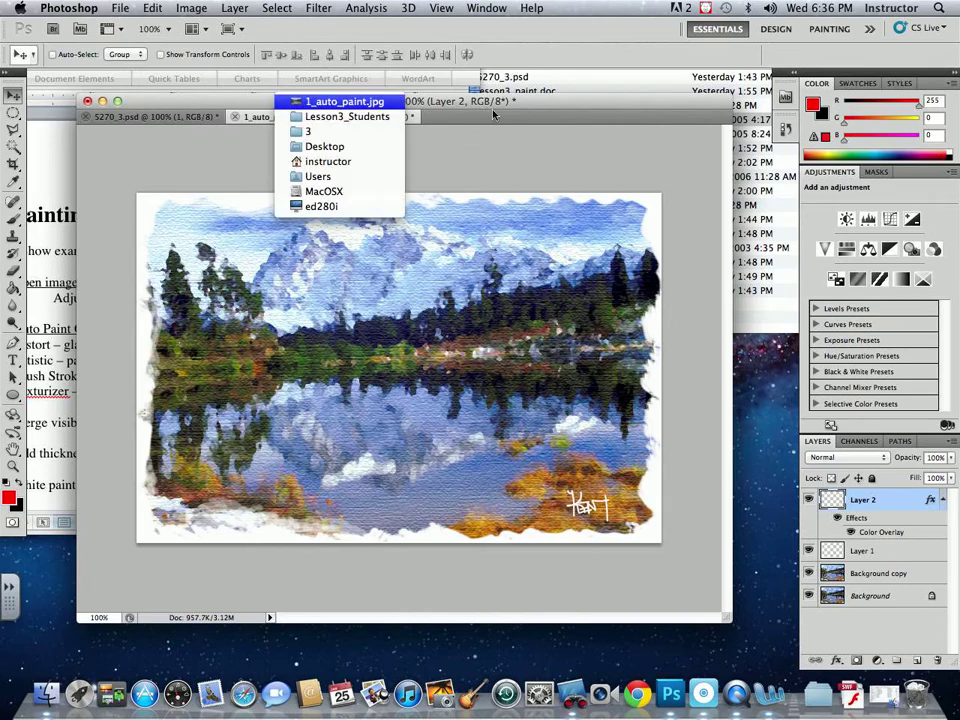
left_click(493, 110)
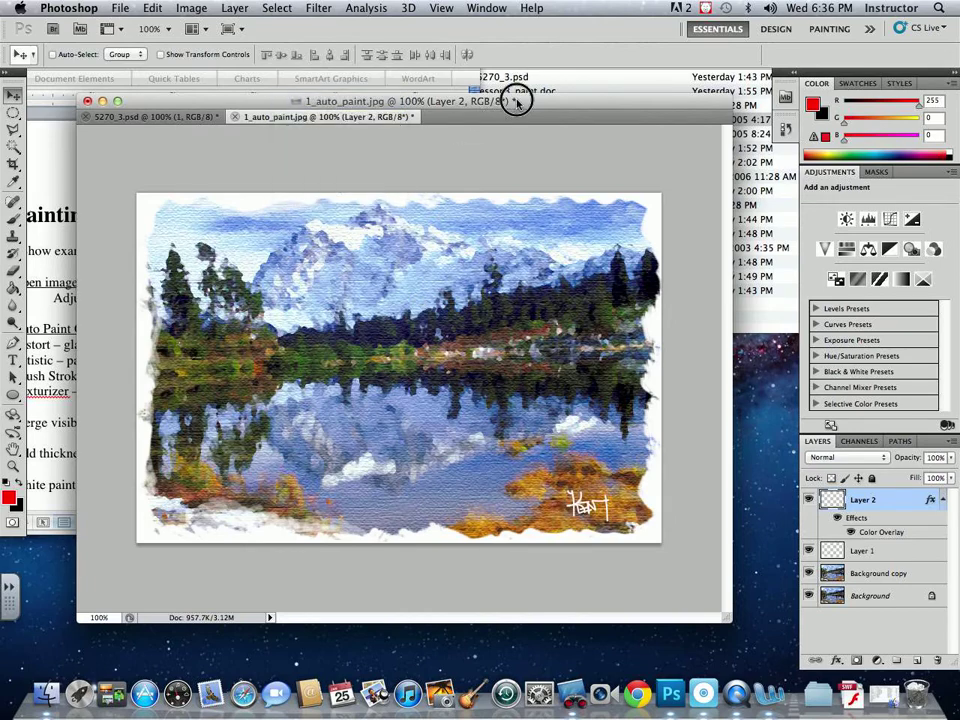
left_click_drag(516, 101, 522, 99)
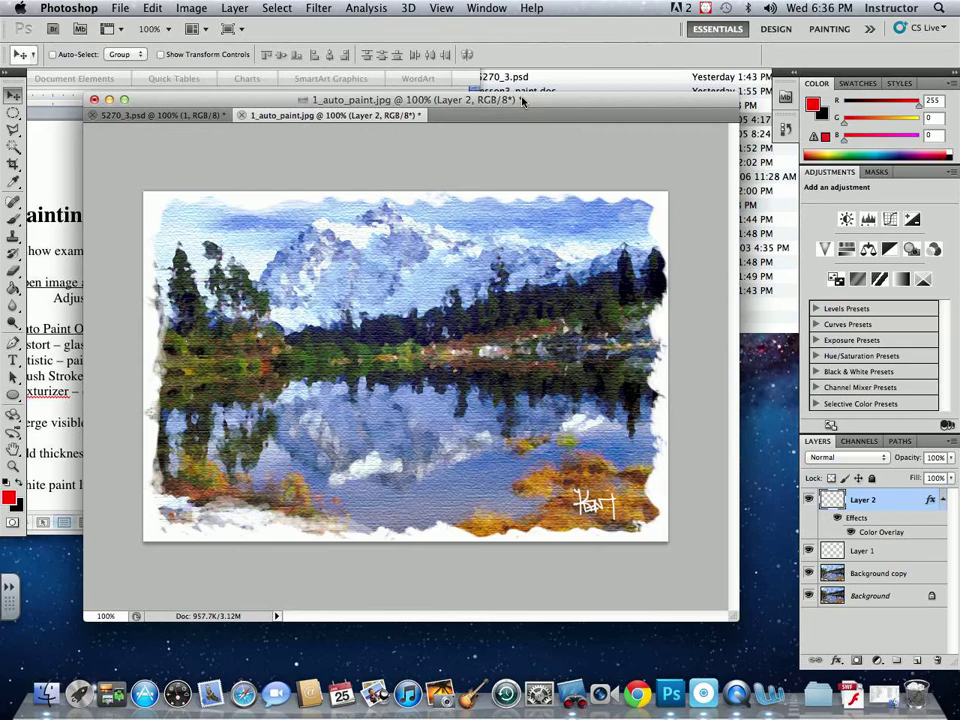
left_click(46, 129)
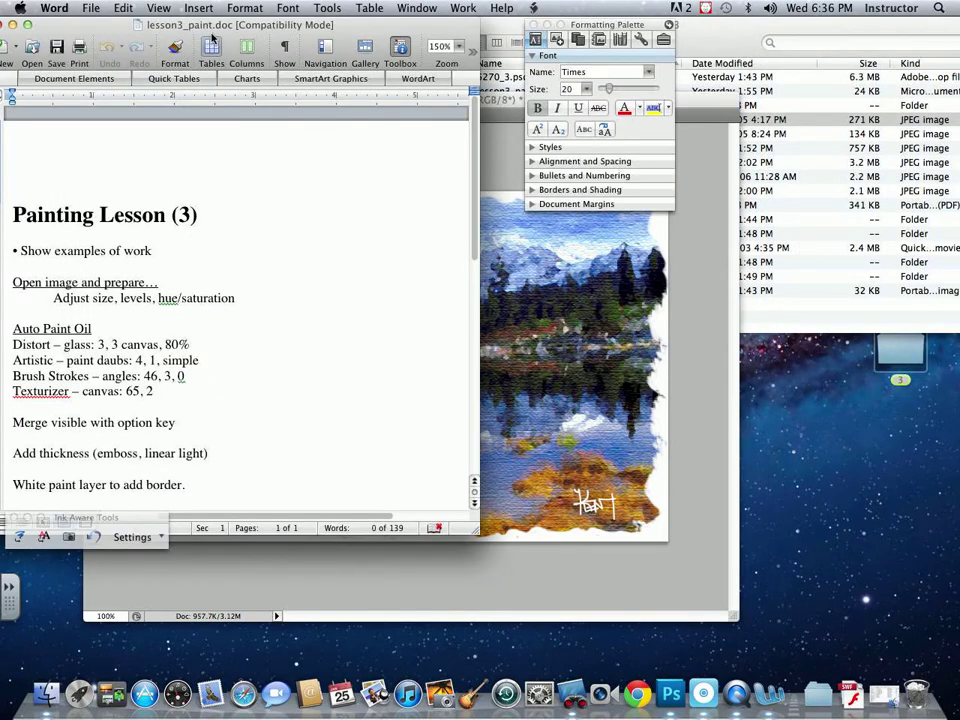
Shift the lesson notes window right and shorten it to expose the painting's lower shoreline.
left_click_drag(212, 35, 343, 25)
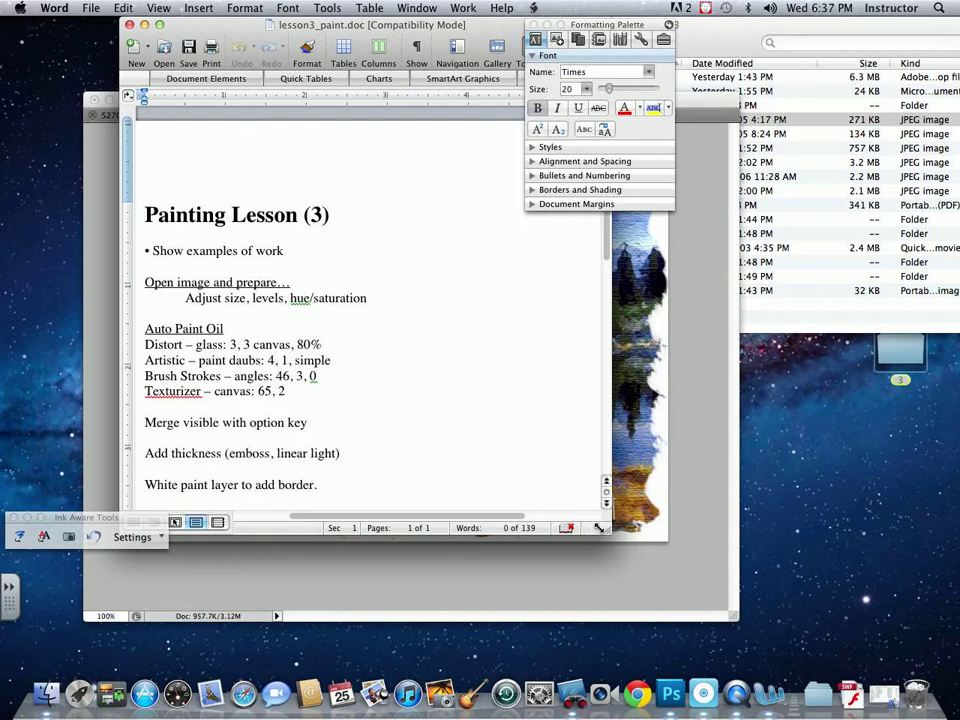
left_click_drag(605, 528, 604, 429)
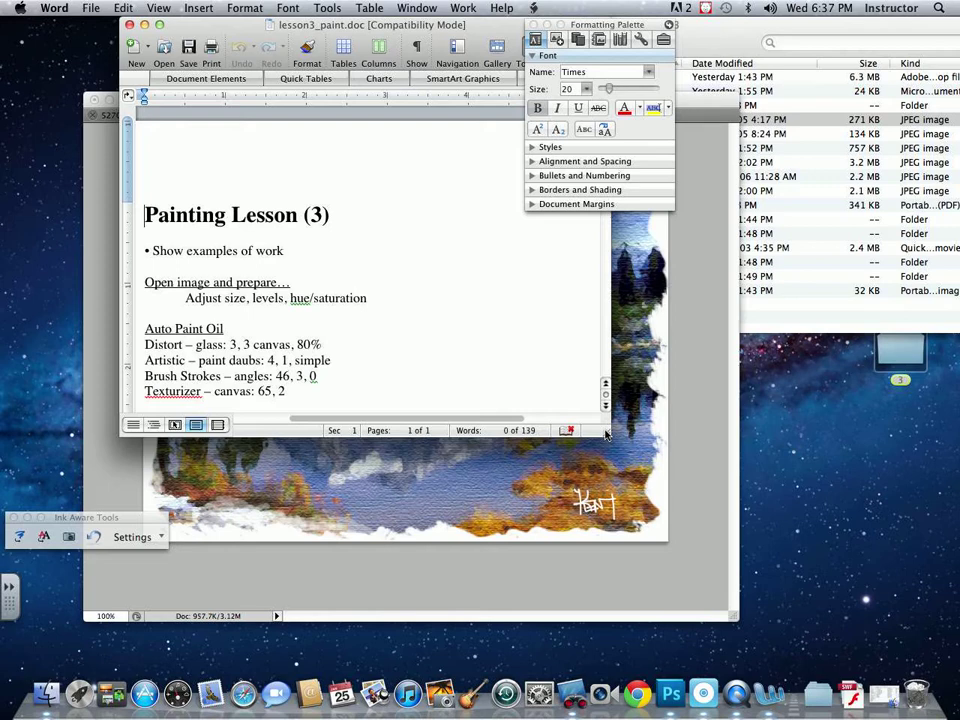
Save a desktop screenshot of the Painting Lesson (3) notes shown in Word.
left_click(222, 28)
left_click_drag(138, 198, 388, 405)
left_click(710, 47)
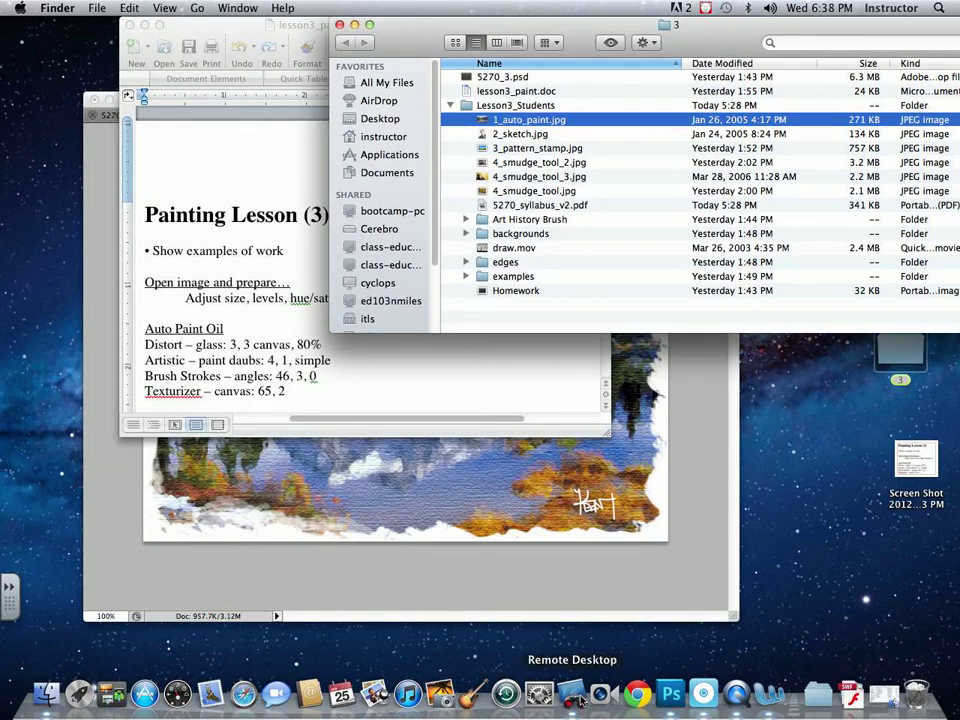
left_click(505, 693)
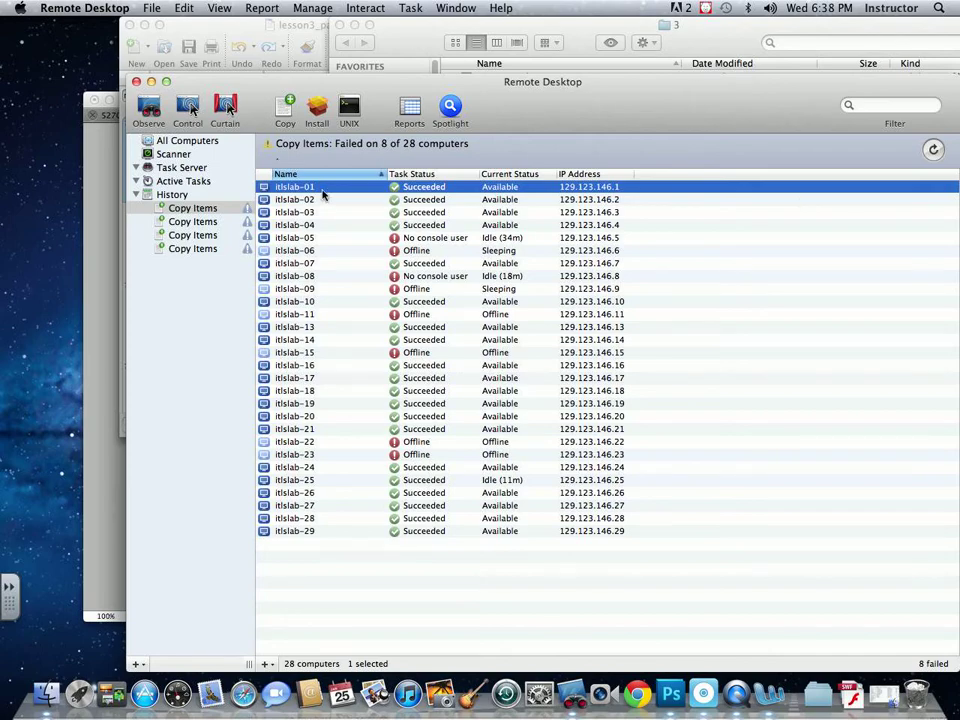
Copy the Screen Shot file to all 28 lab computers, then minimize Remote Desktop.
left_click_drag(378, 103, 378, 108)
key("super+a")
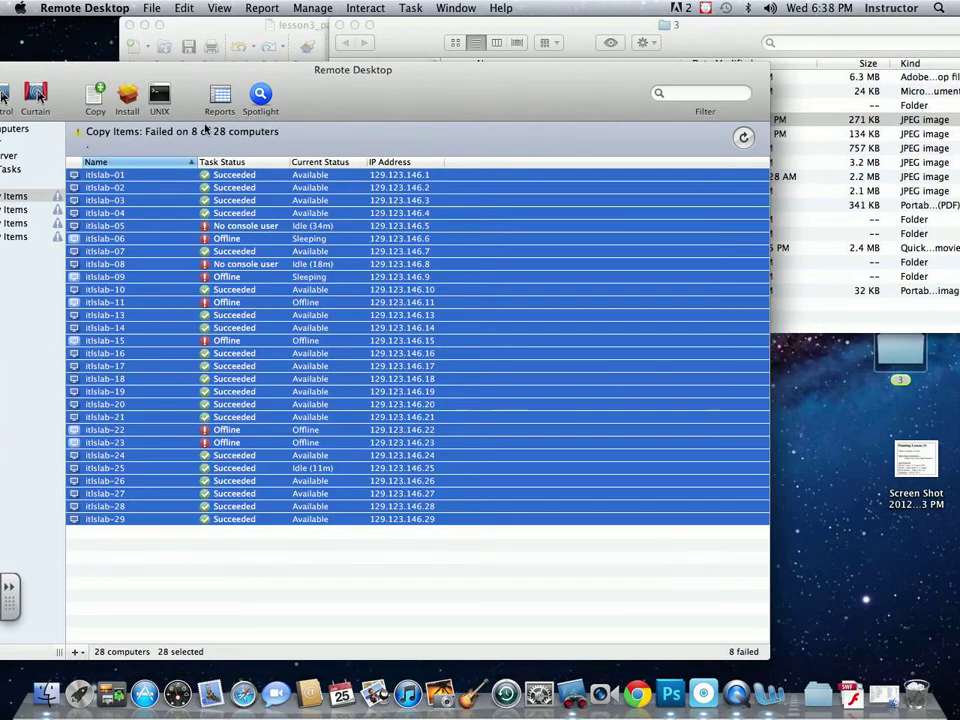
key("shift+super+c")
left_click_drag(909, 470, 600, 228)
left_click(660, 617)
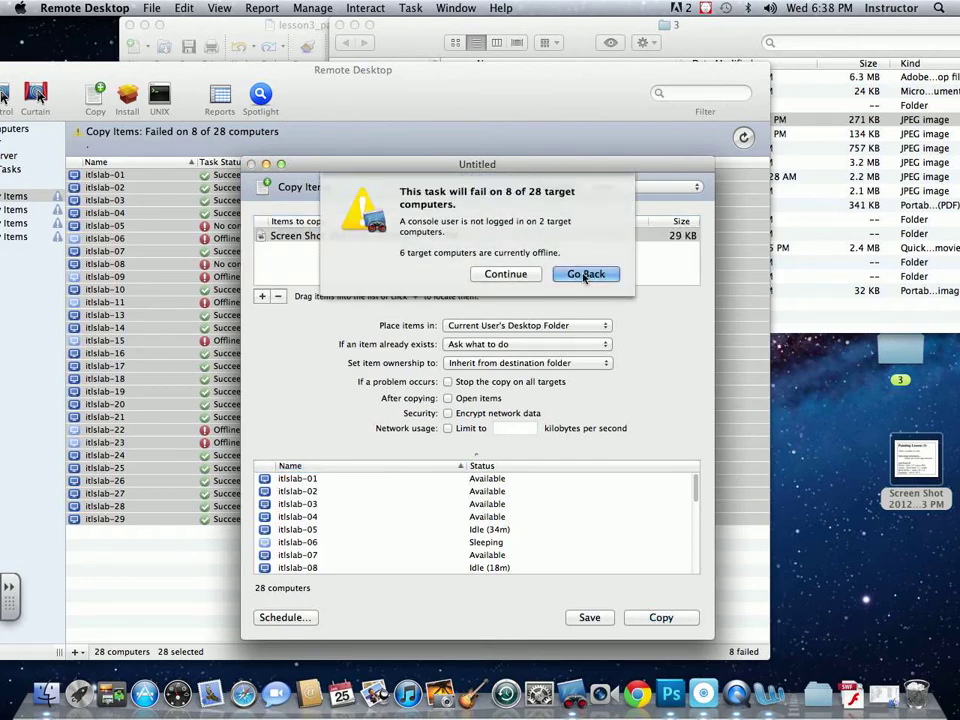
left_click(512, 275)
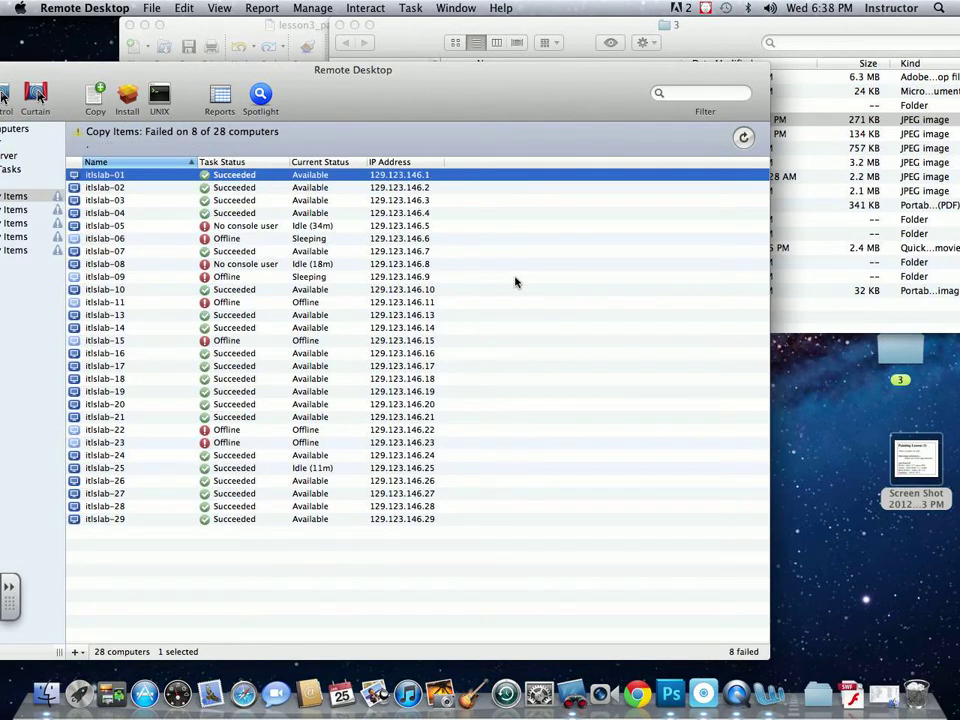
left_click_drag(480, 101, 610, 163)
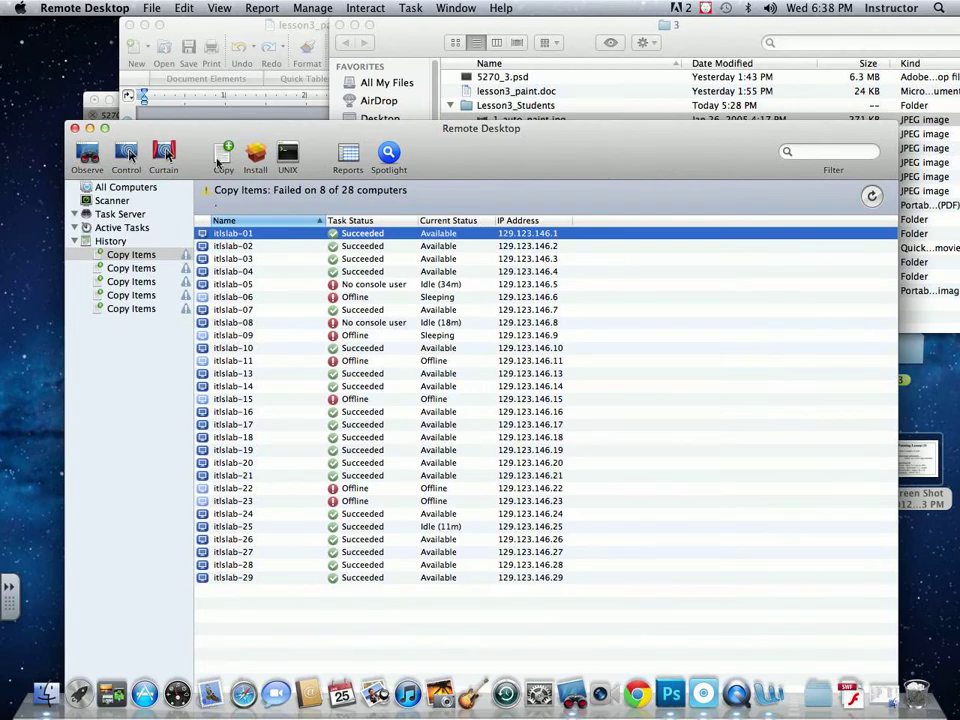
left_click(90, 129)
Close the Word lesson notes document.
left_click(204, 236)
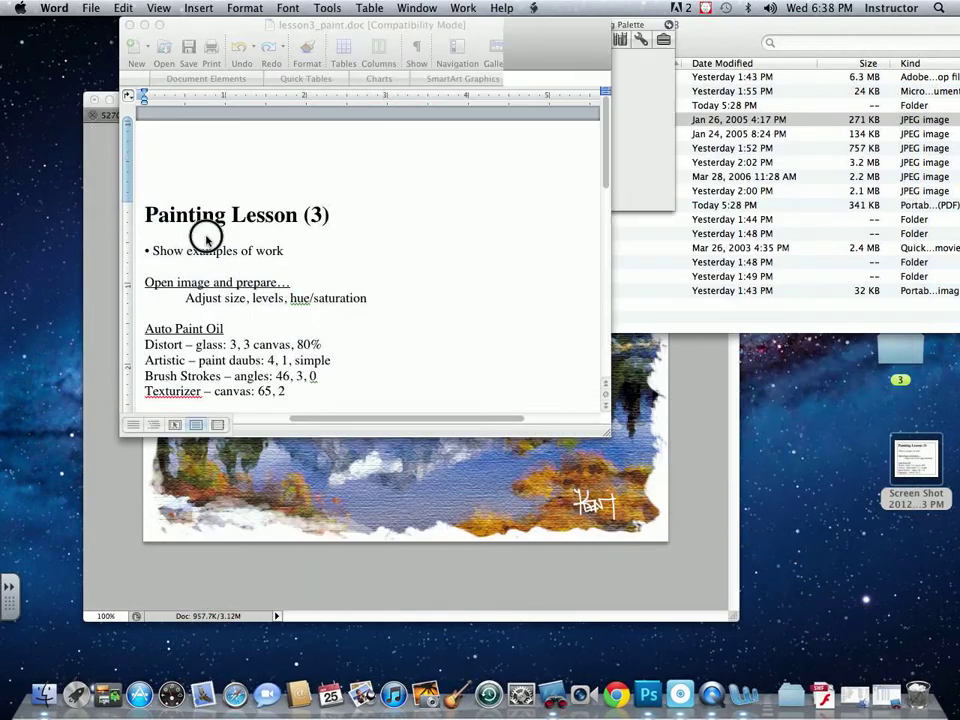
left_click_drag(140, 33, 216, 29)
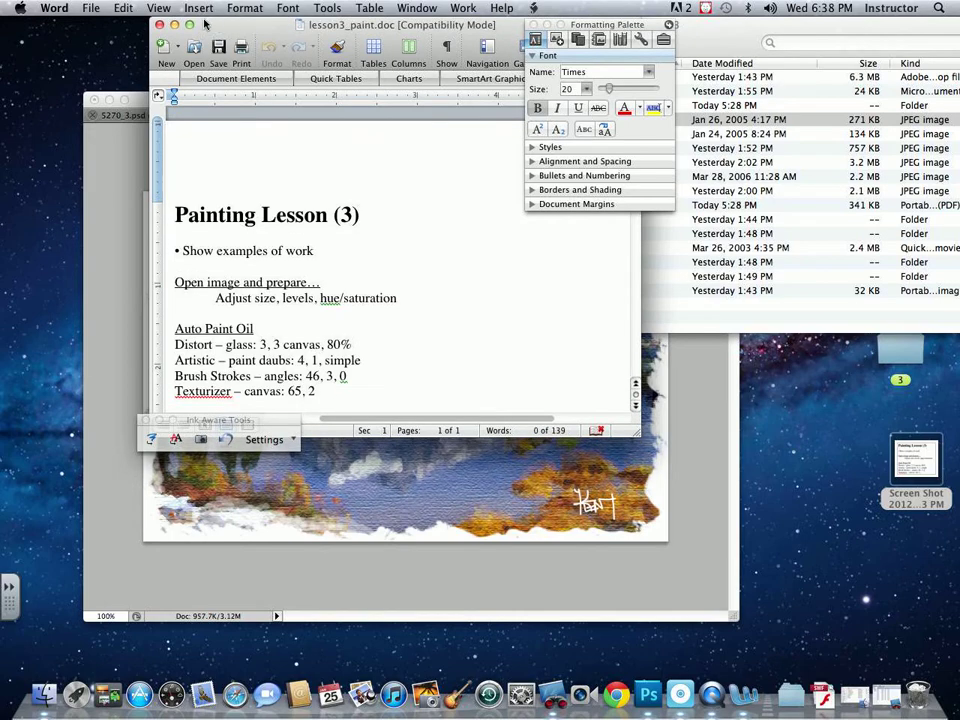
left_click(159, 24)
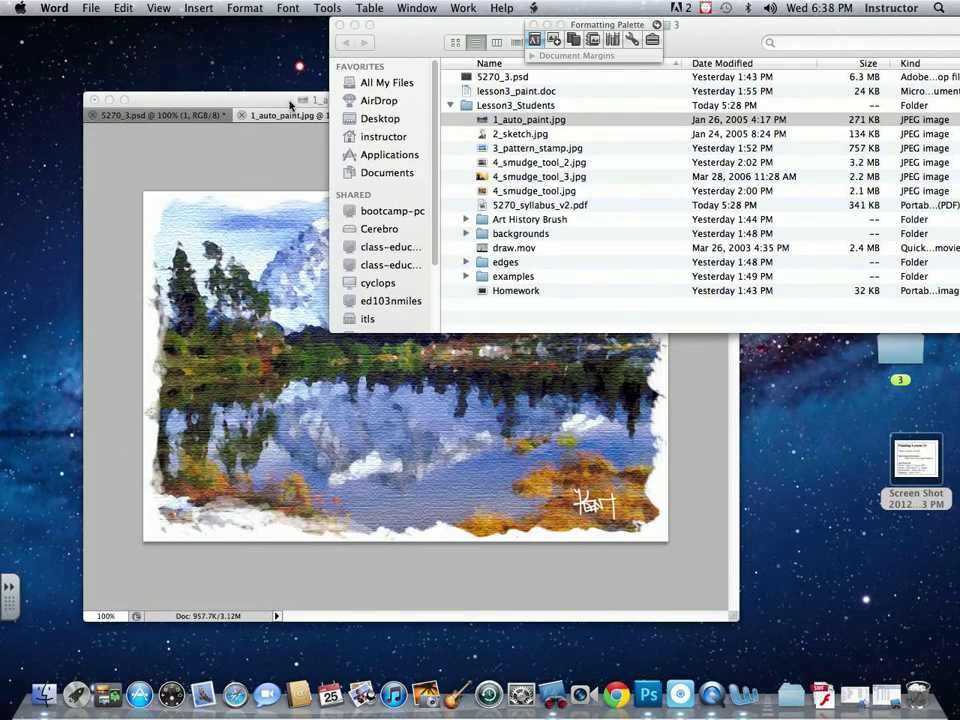
Preview draw.mov from the Lesson3_Students folder in Finder.
left_click(508, 128)
left_click(511, 134)
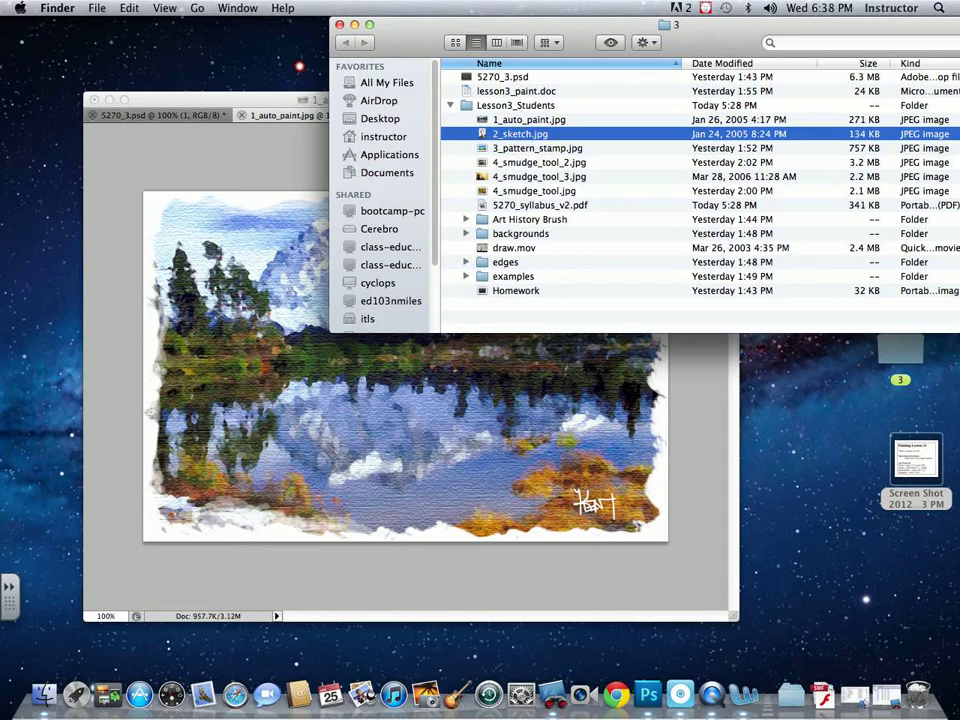
left_click(516, 255)
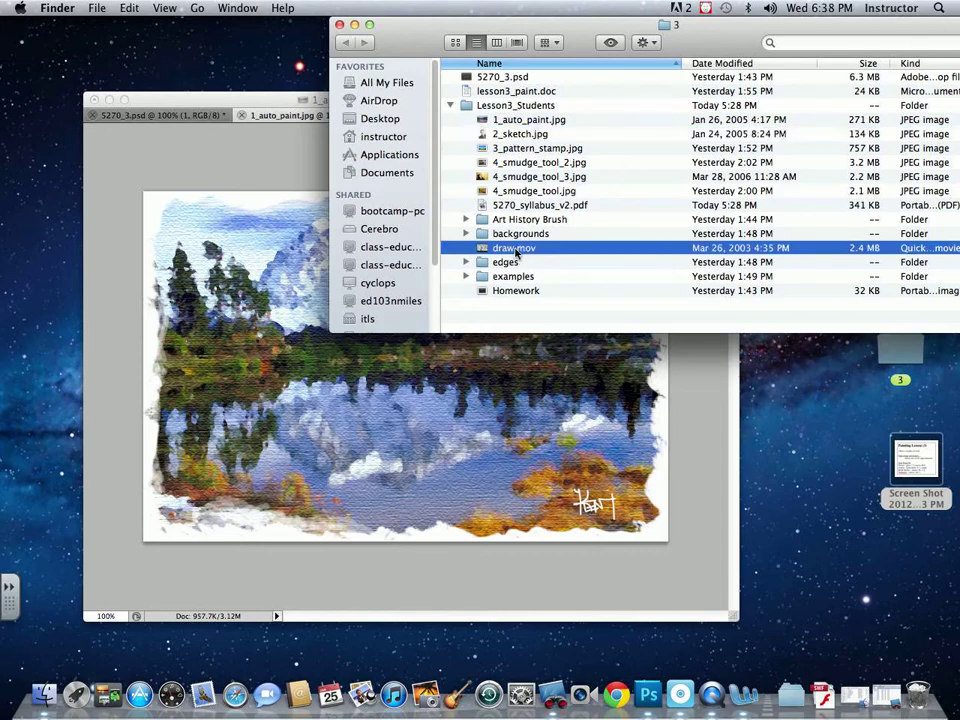
key("space")
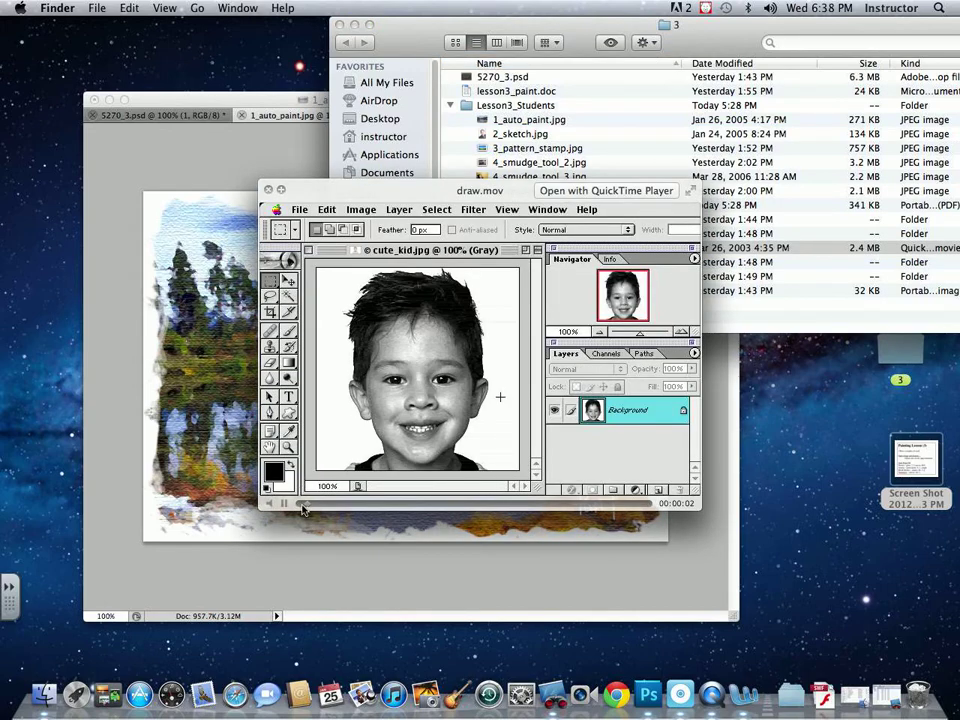
key("XF86AudioLowerVolume")
key("XF86AudioLowerVolume")
key("XF86AudioLowerVolume")
key("XF86AudioLowerVolume")
key("XF86AudioLowerVolume")
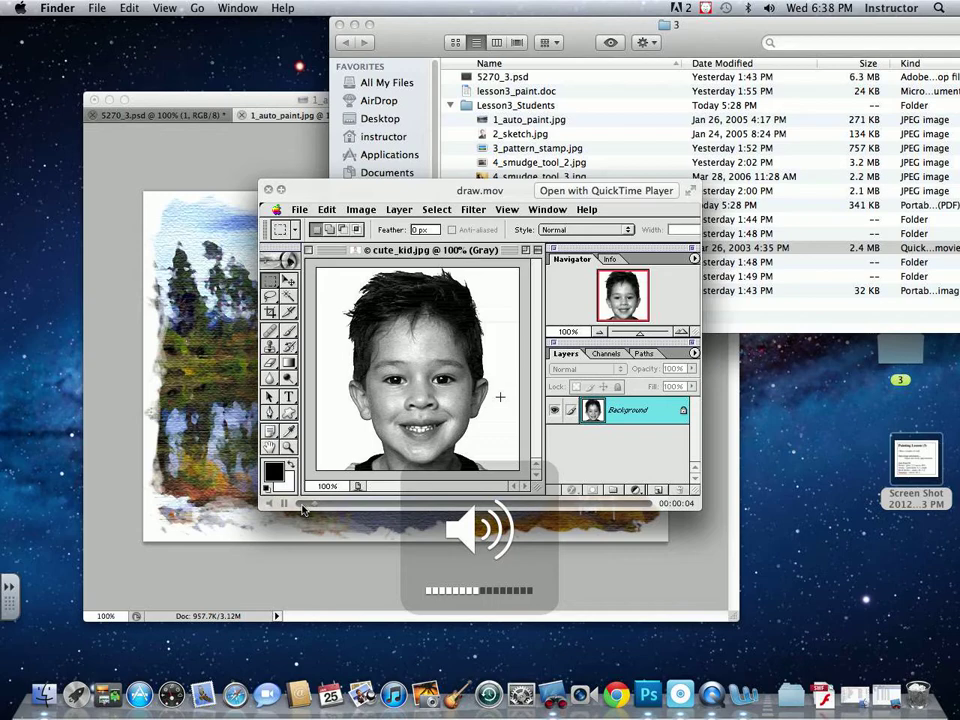
key("XF86AudioLowerVolume")
key("XF86AudioLowerVolume")
key("XF86AudioLowerVolume")
key("XF86AudioLowerVolume")
key("XF86AudioLowerVolume")
key("XF86AudioLowerVolume")
key("XF86AudioLowerVolume")
key("XF86AudioLowerVolume")
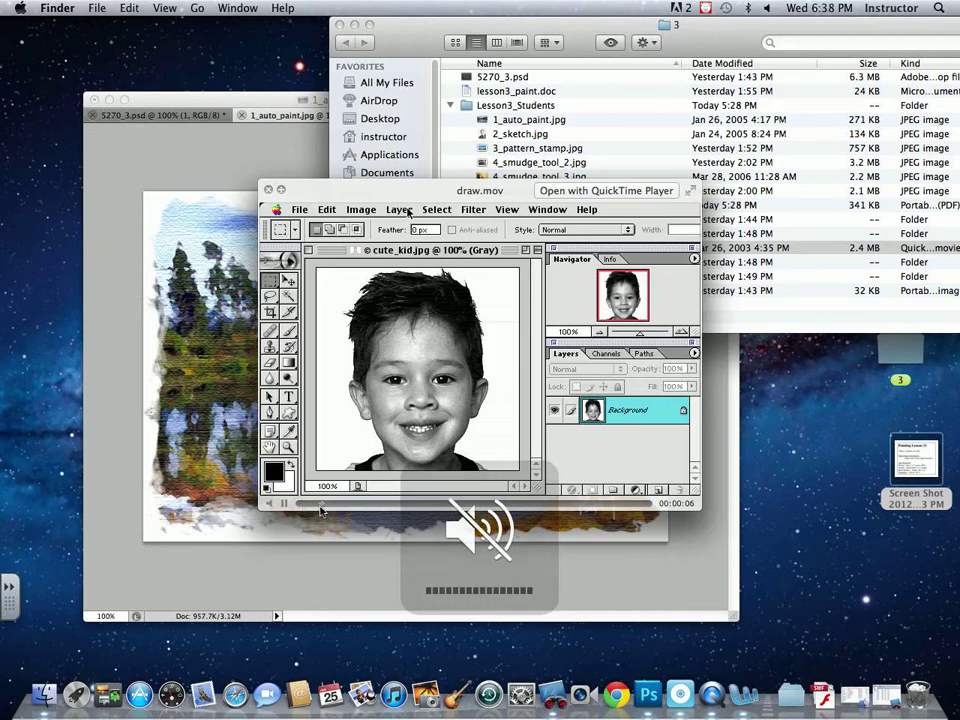
mouse_move(320, 511)
left_mouse_down()
mouse_move(343, 503)
mouse_move(677, 514)
left_mouse_up()
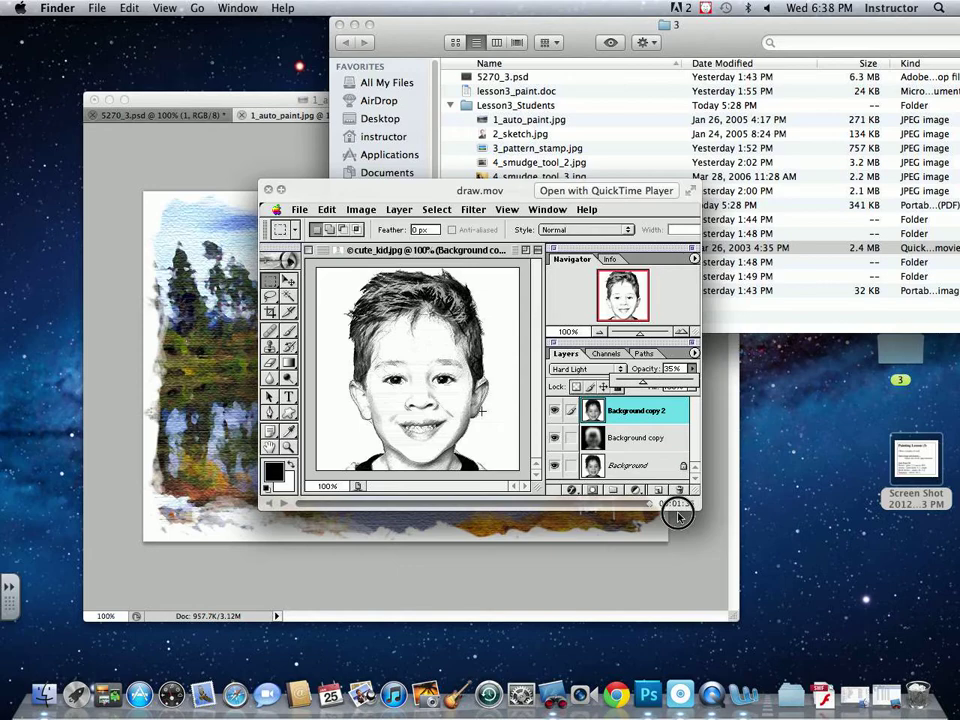
left_click(268, 190)
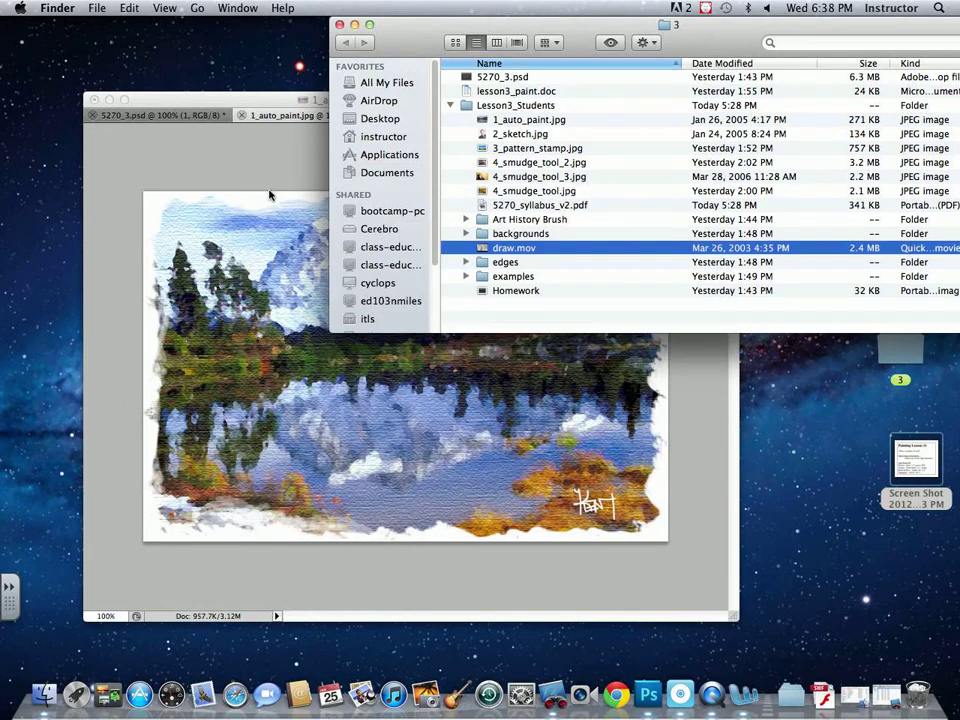
left_click(519, 134)
Open 2_sketch.jpg in Photoshop, enlarge its window, and create a Background copy layer.
left_click_drag(519, 134, 648, 694)
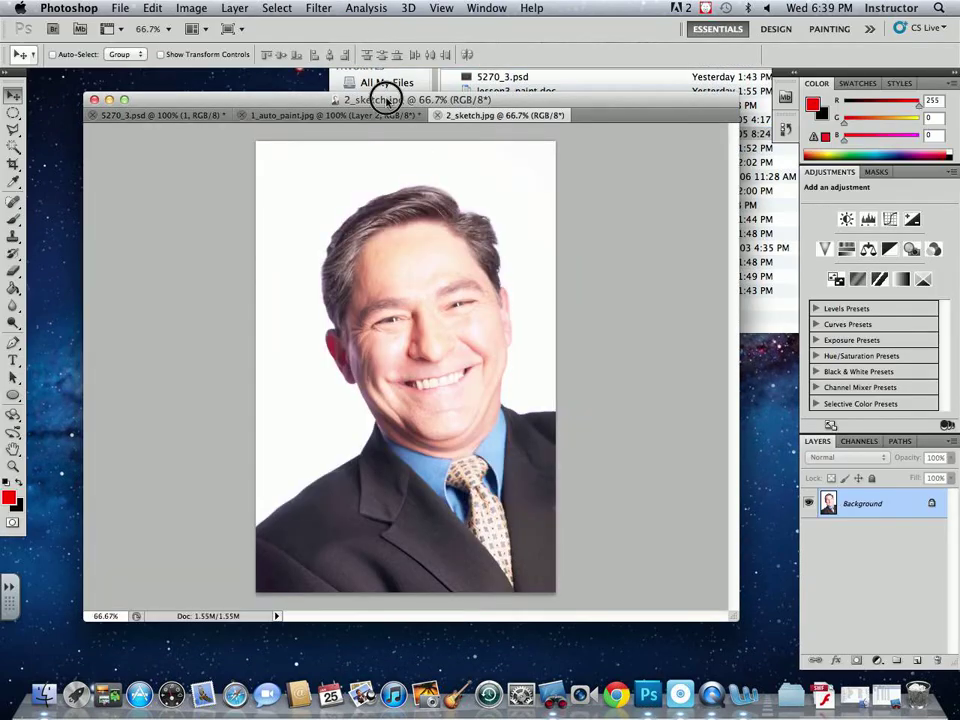
left_click_drag(386, 100, 355, 77)
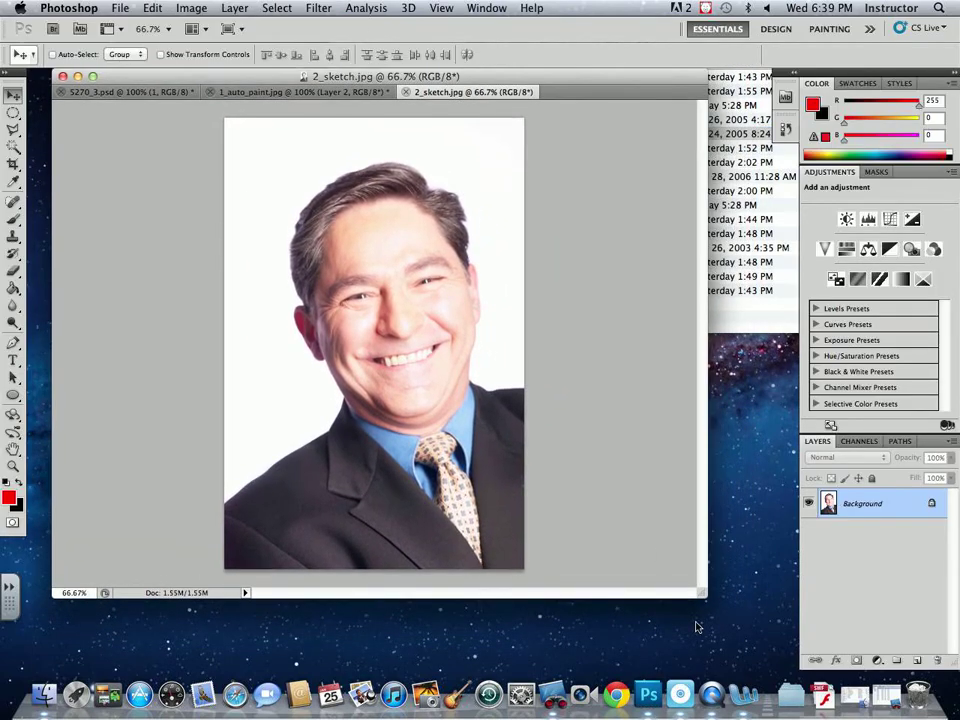
left_click_drag(725, 628, 744, 640)
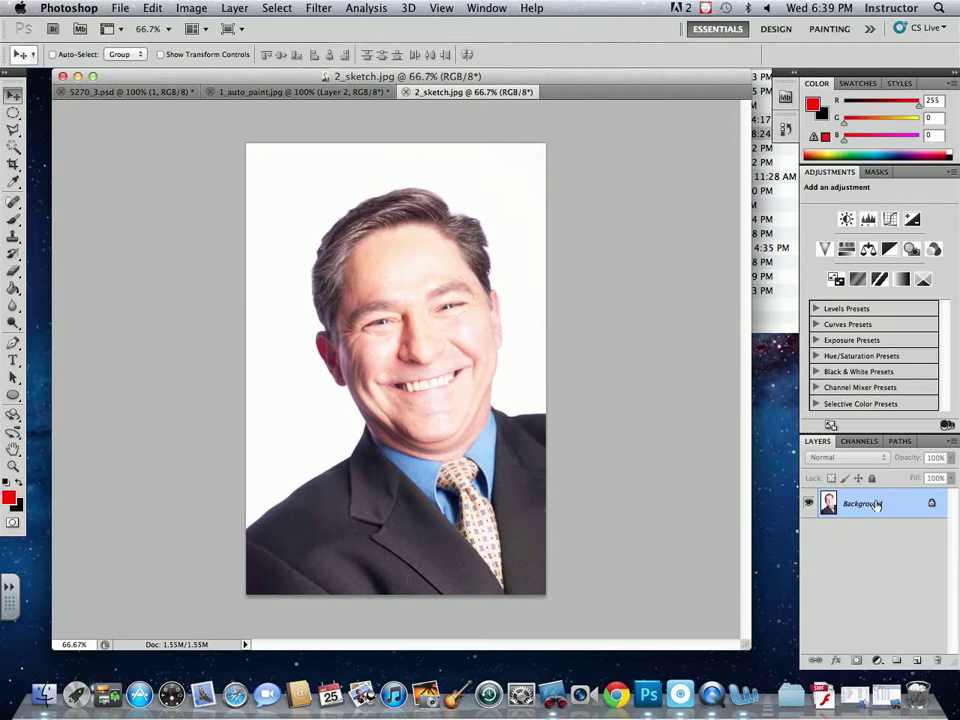
left_click_drag(870, 503, 916, 660)
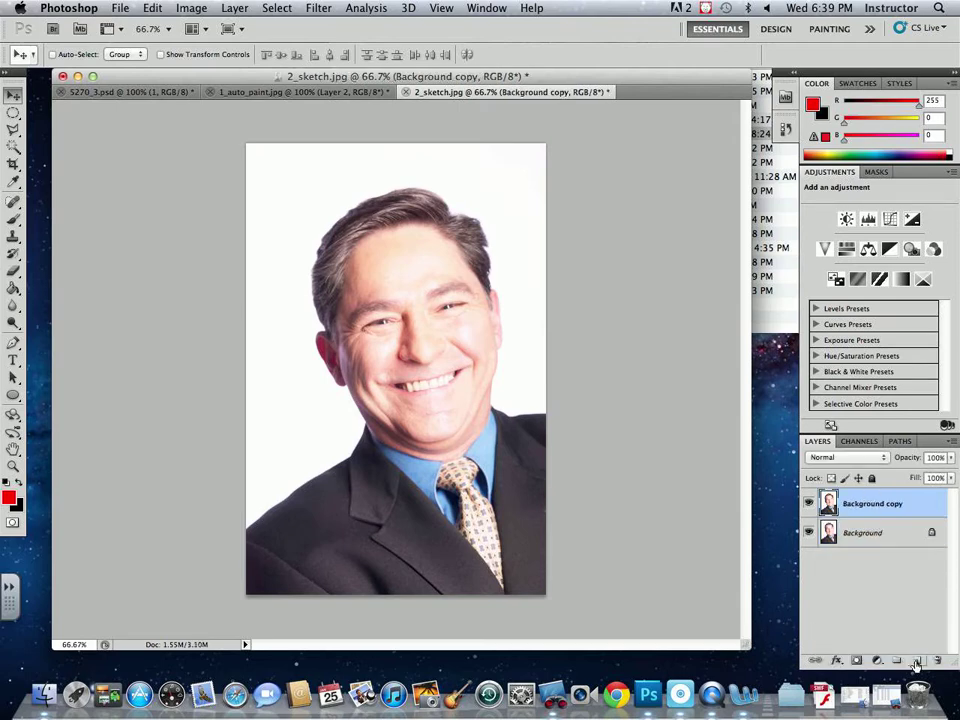
Desaturate Background copy, then duplicate it as Background copy 2.
left_click(191, 8)
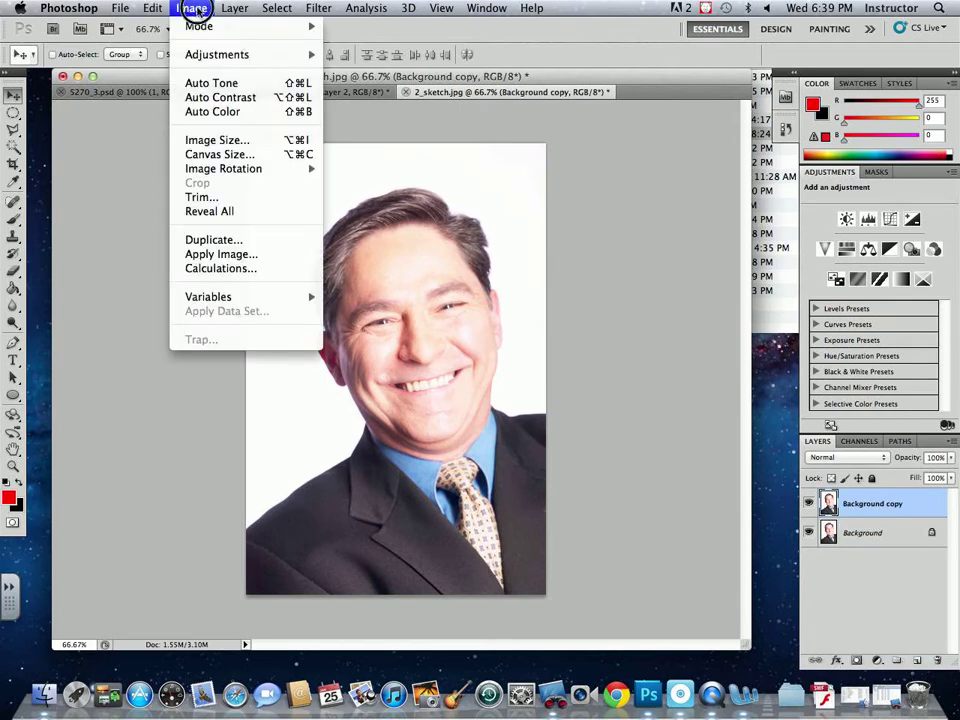
mouse_move(199, 55)
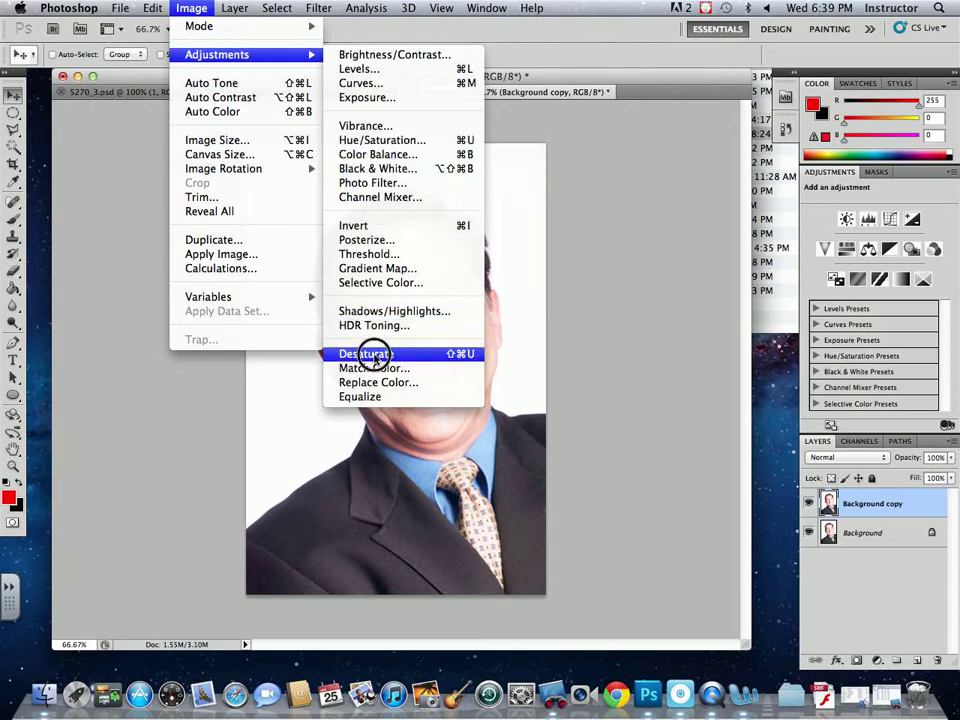
left_click(366, 354)
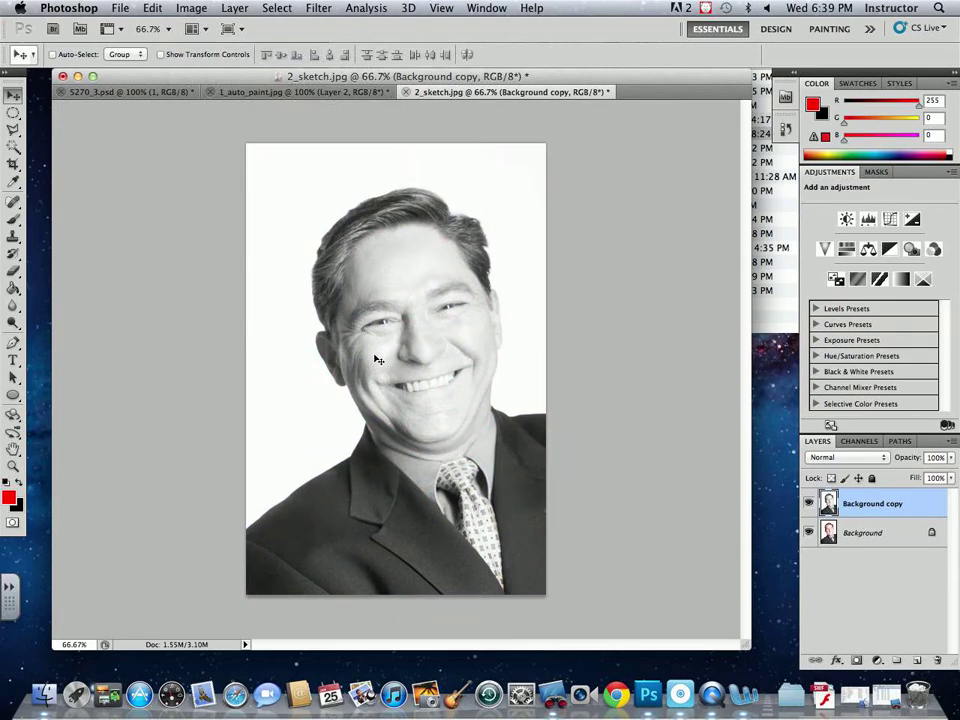
left_click_drag(885, 503, 917, 661)
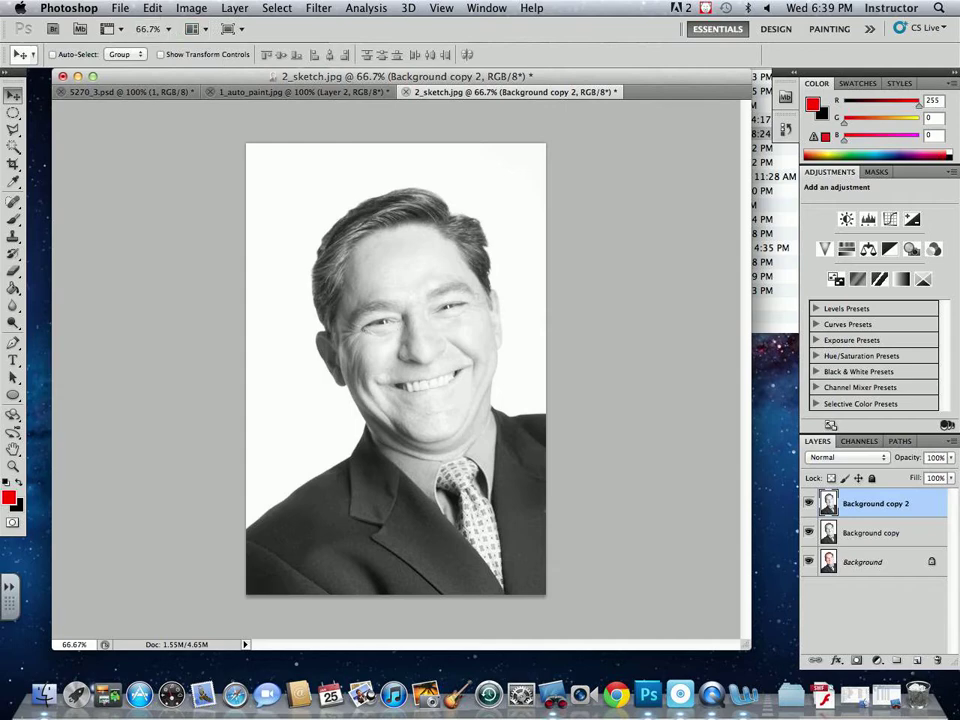
Invert Background copy 2 into a negative of the grey portrait.
left_click(191, 8)
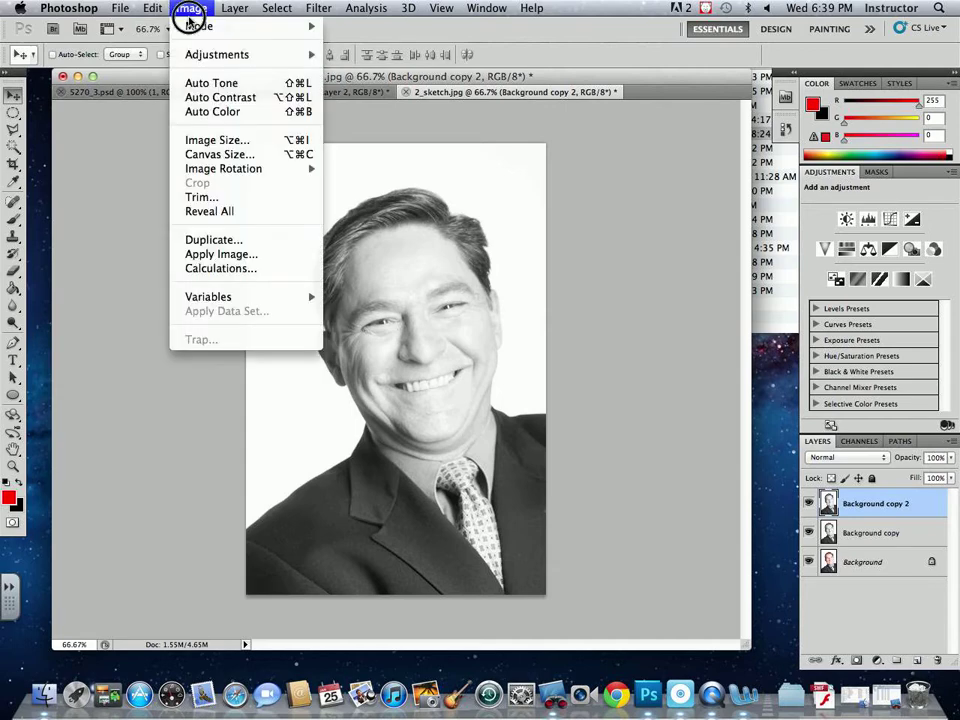
mouse_move(197, 56)
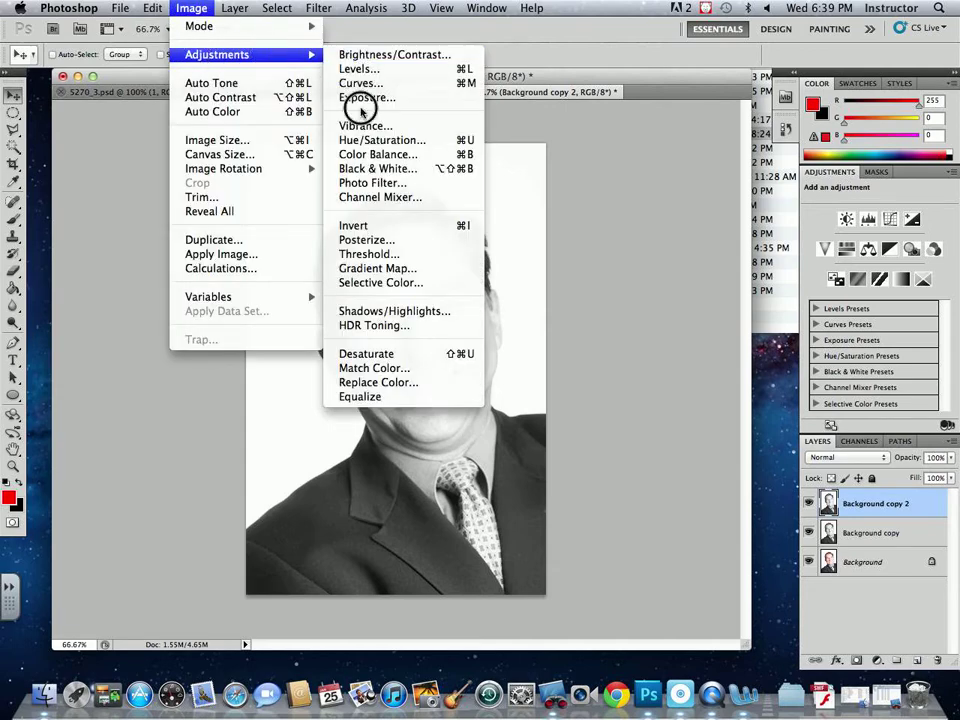
left_click(369, 226)
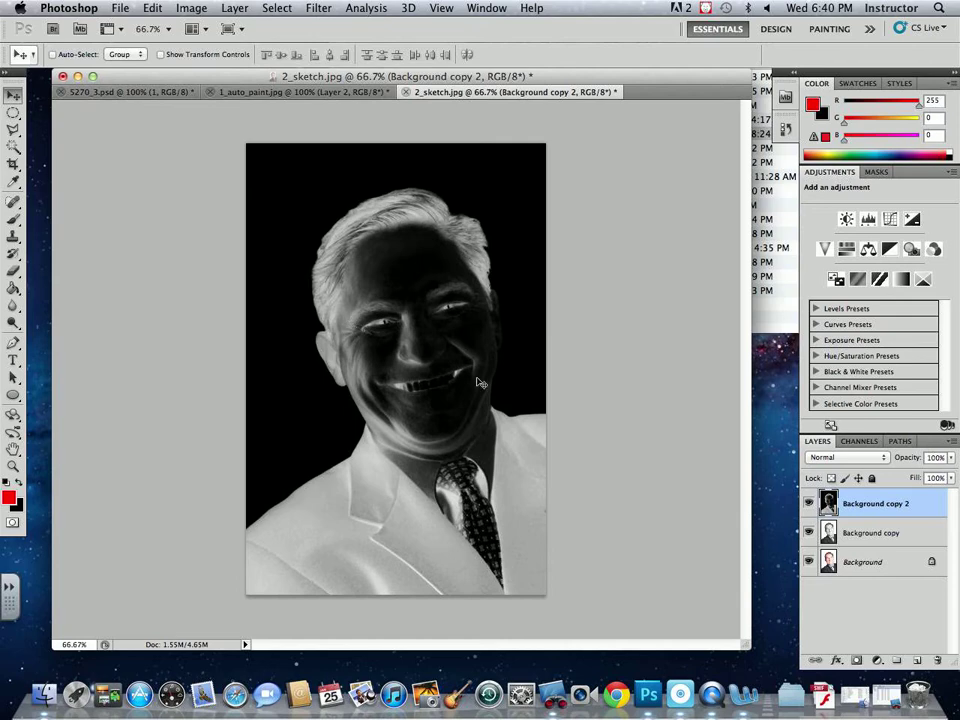
left_click(819, 458)
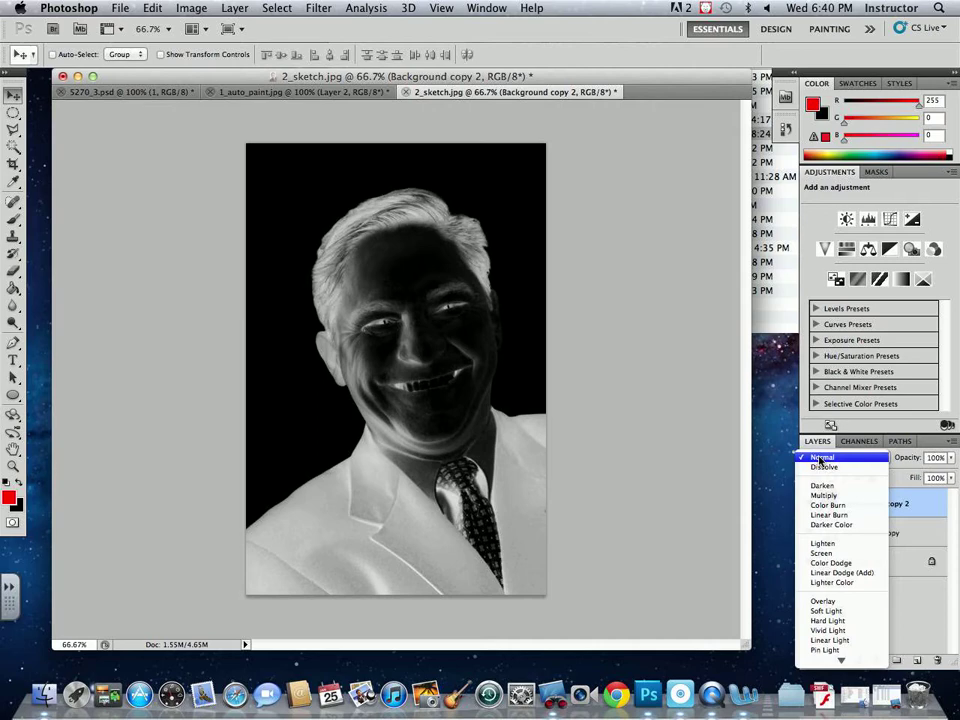
Compare Background copy 2 in Normal mode, then set its blend mode back to Color Dodge.
left_click(823, 563)
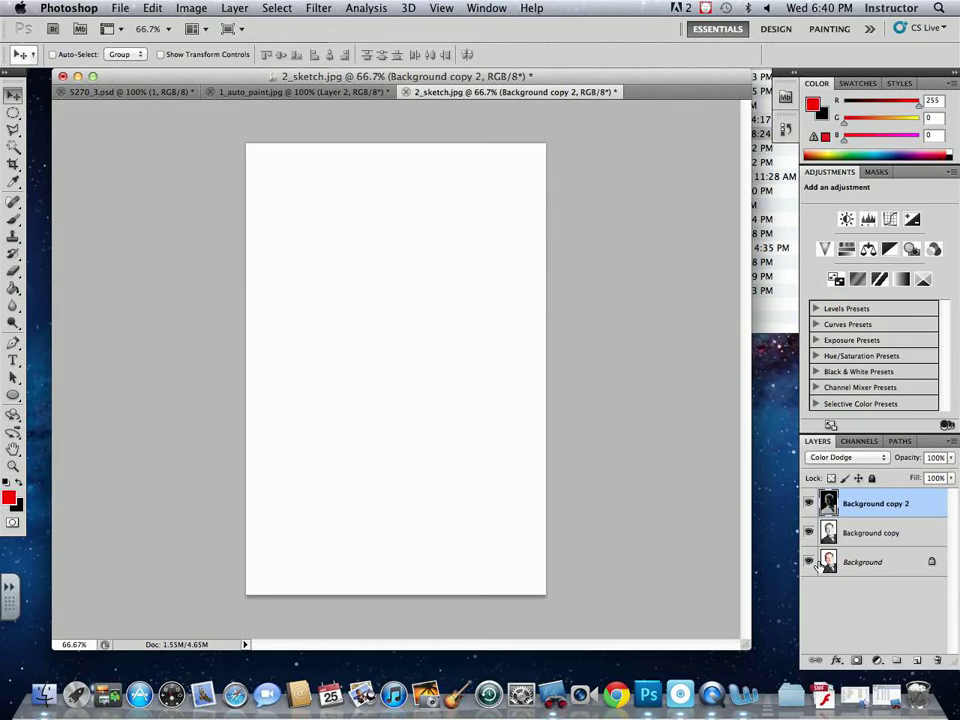
left_click(850, 457)
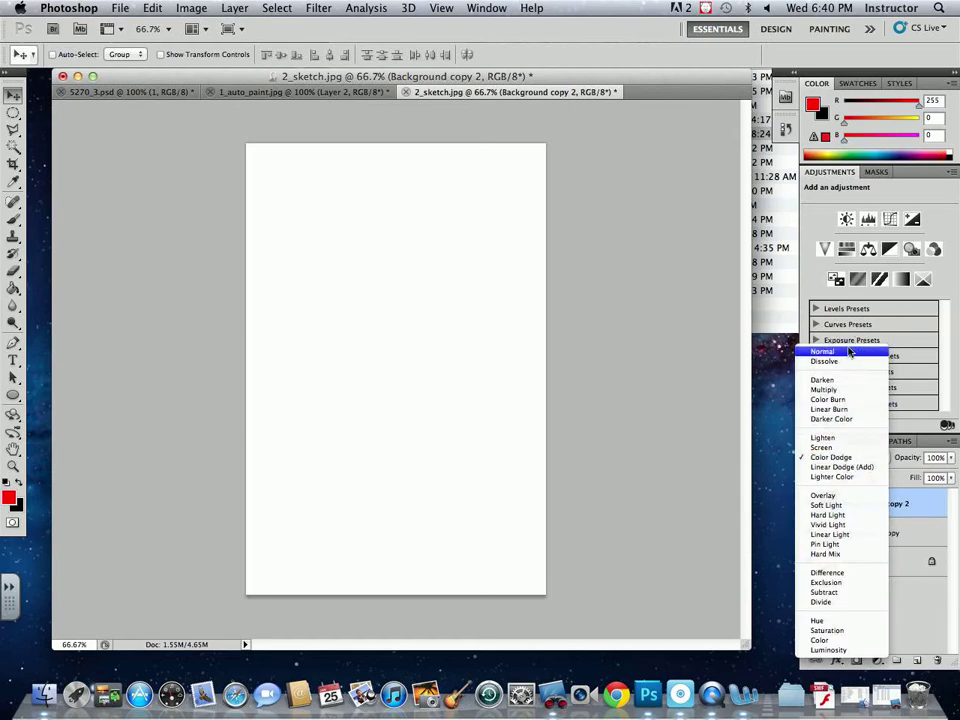
left_click(848, 351)
left_click(850, 457)
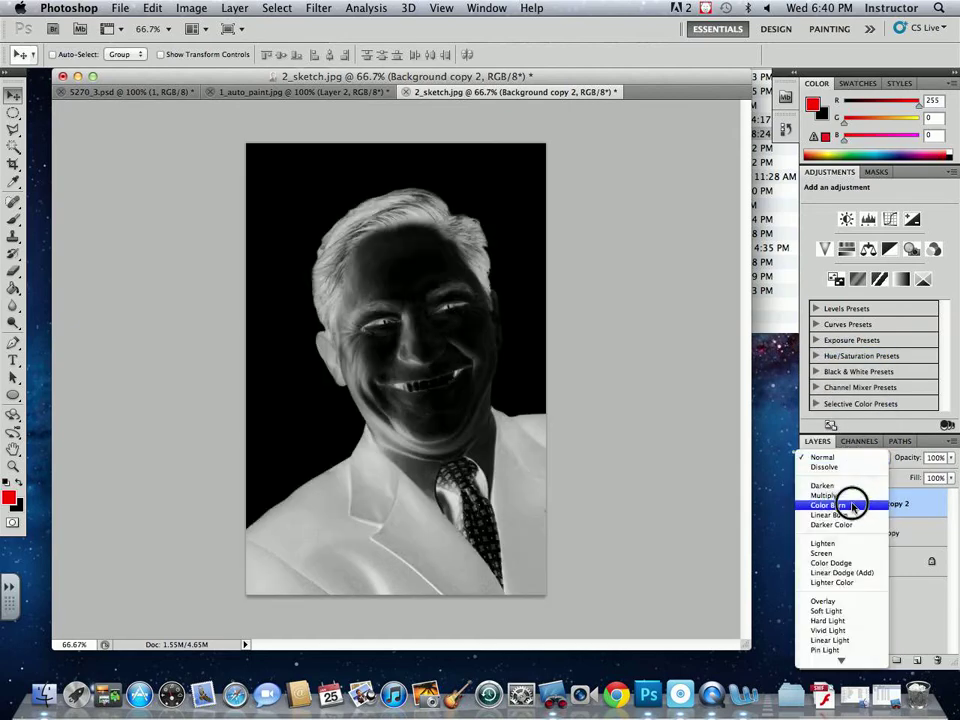
key("Escape")
key("alt+shift+d")
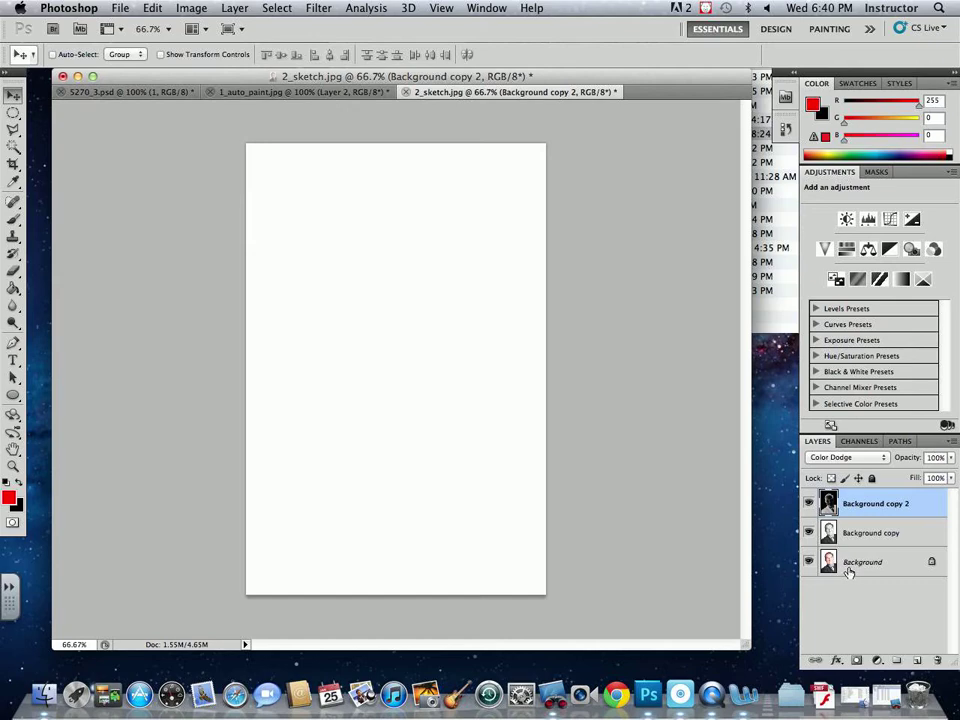
left_click(320, 8)
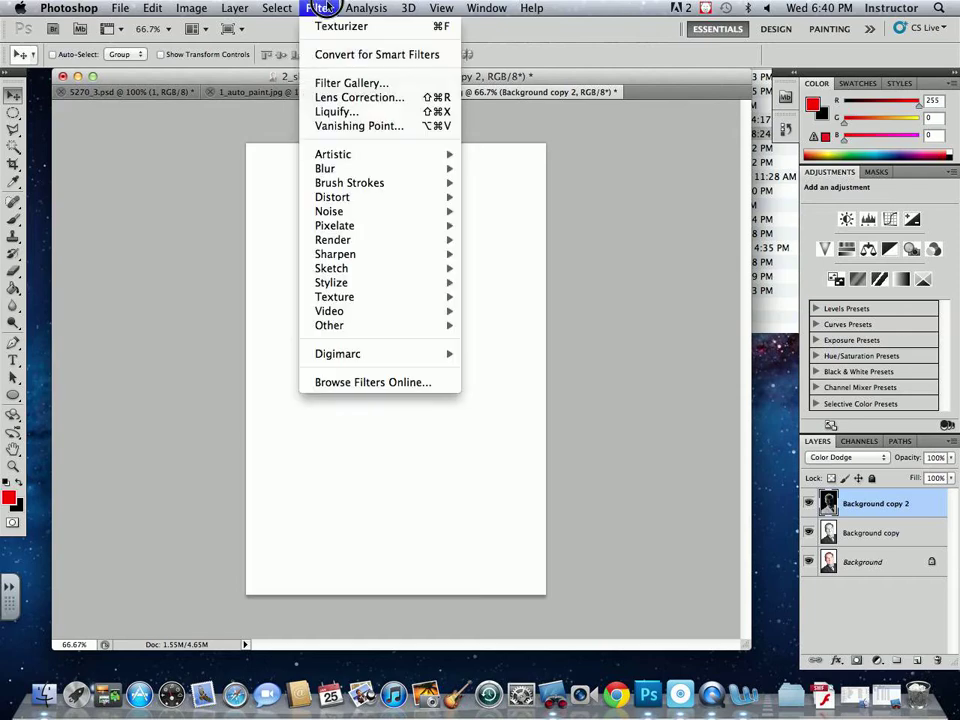
mouse_move(343, 167)
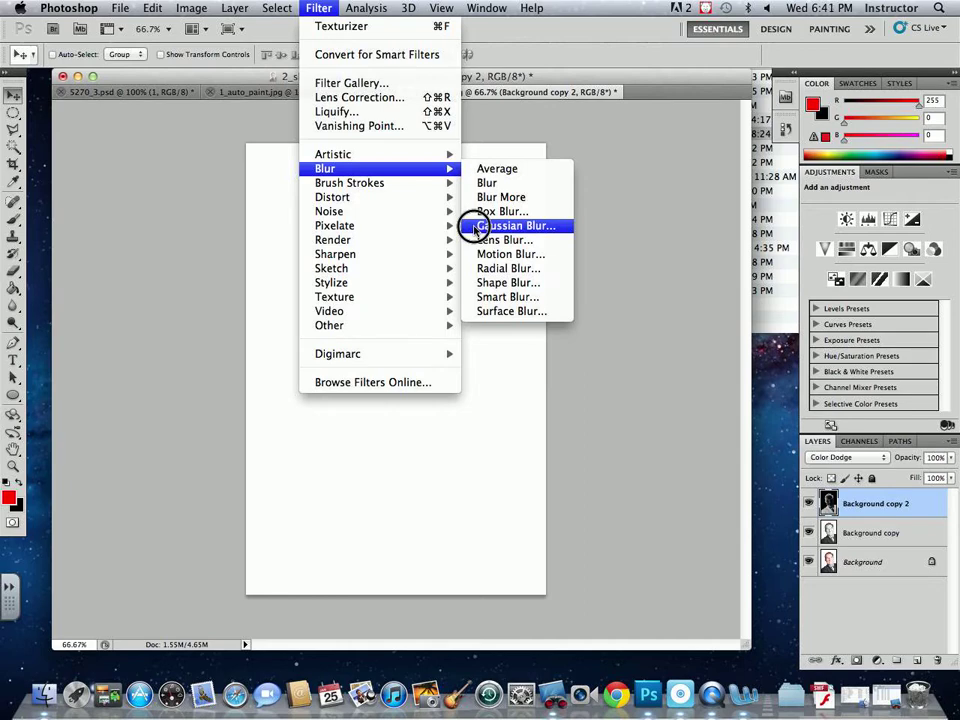
left_click(472, 228)
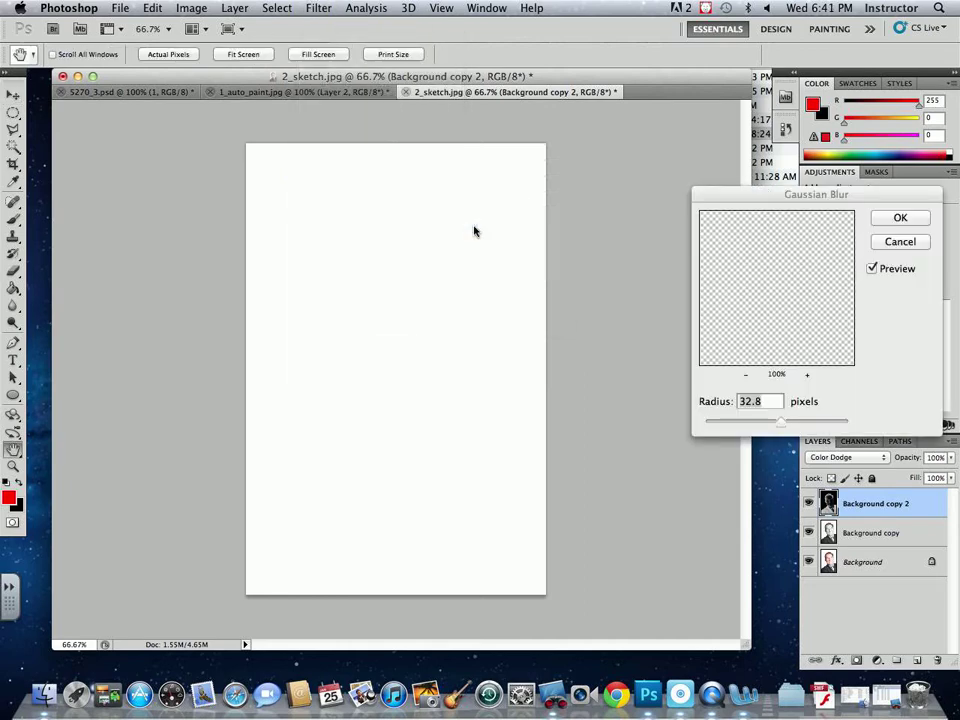
left_click_drag(795, 199, 722, 162)
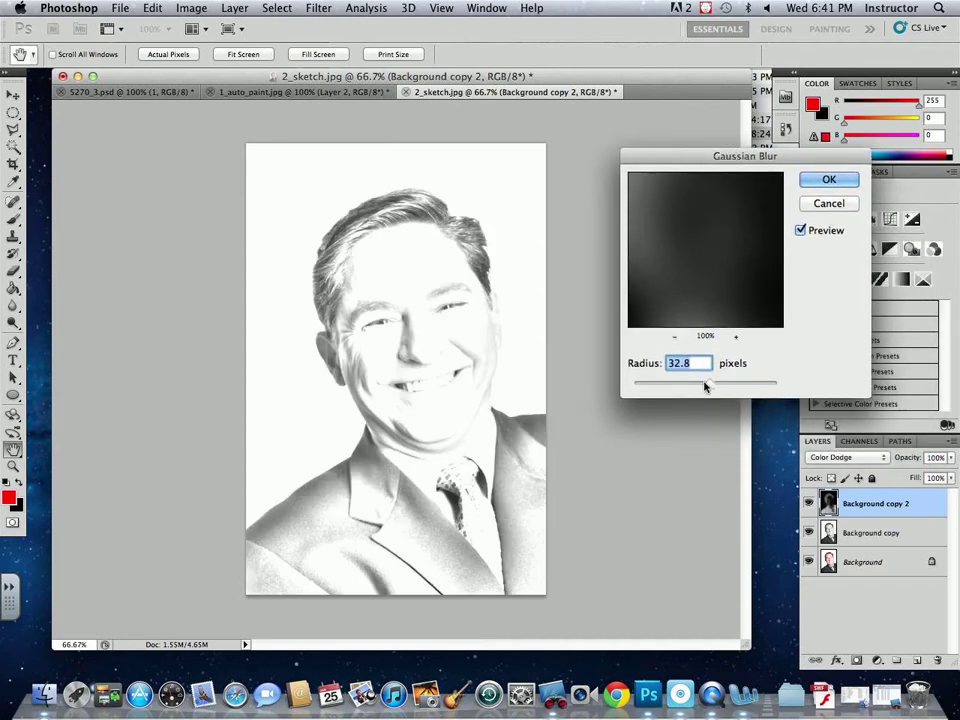
left_click_drag(693, 383, 681, 388)
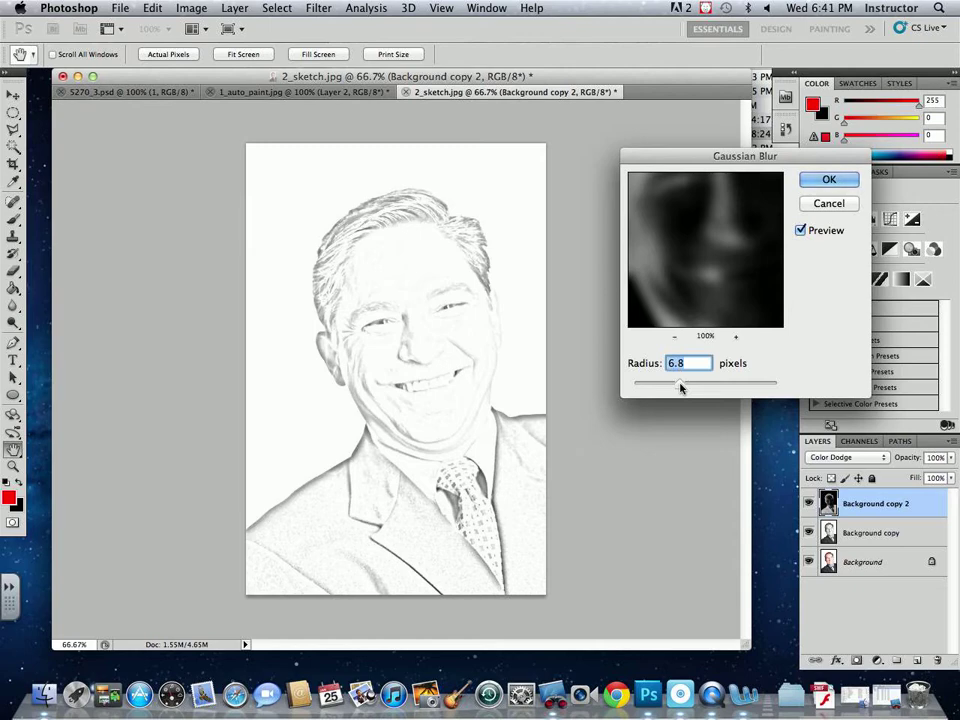
left_click(826, 205)
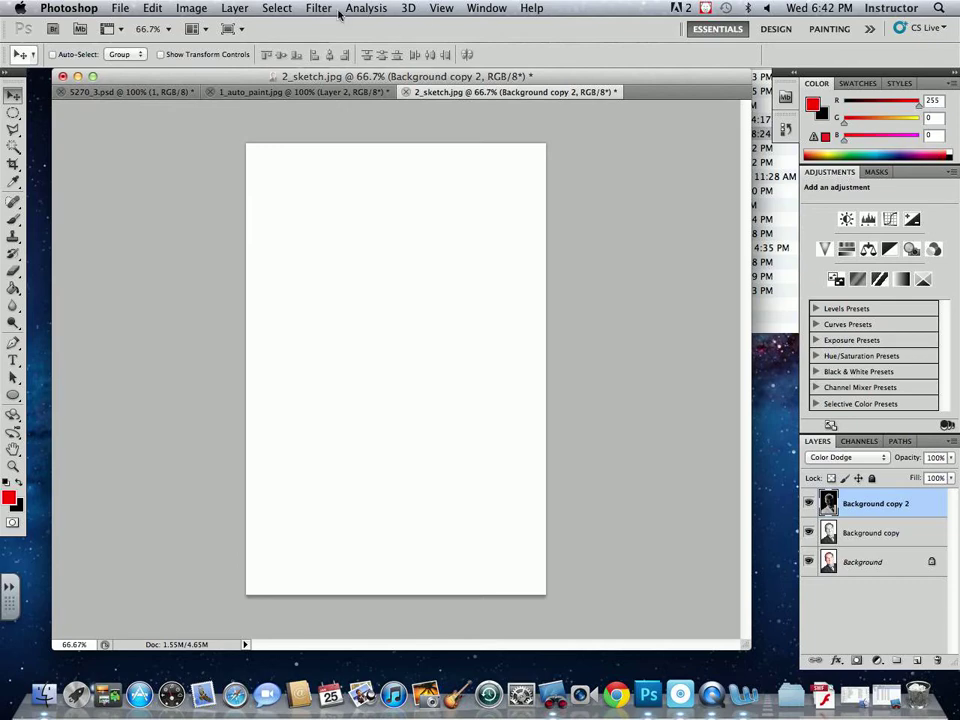
Keep Color Dodge and apply a 6.4-pixel Gaussian Blur to Background copy 2.
left_click(840, 457)
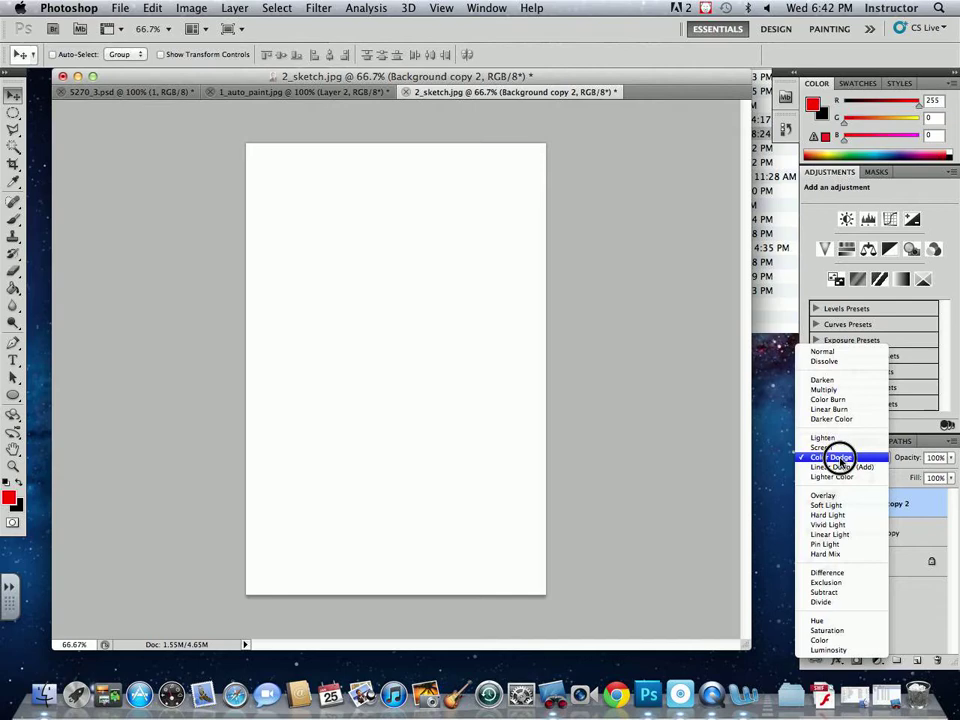
left_click(841, 458)
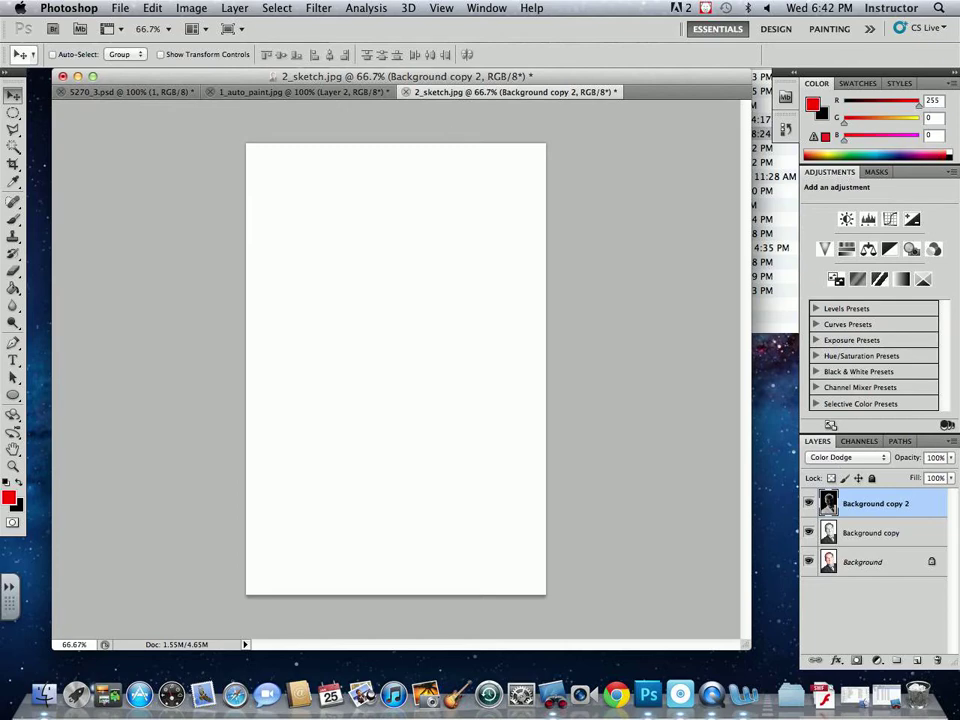
left_click(319, 8)
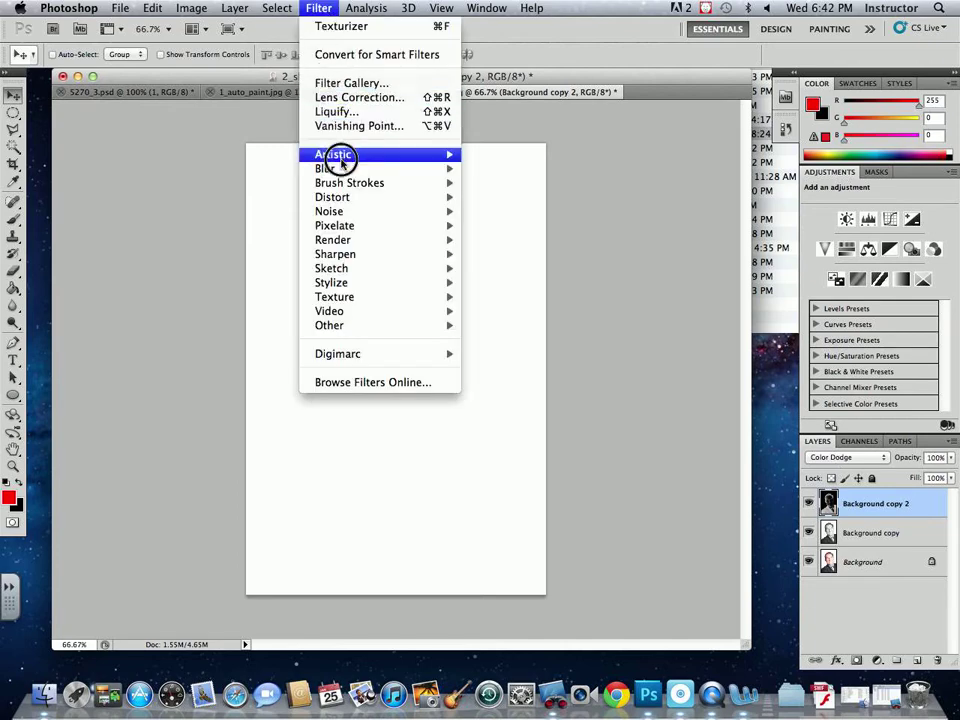
mouse_move(343, 166)
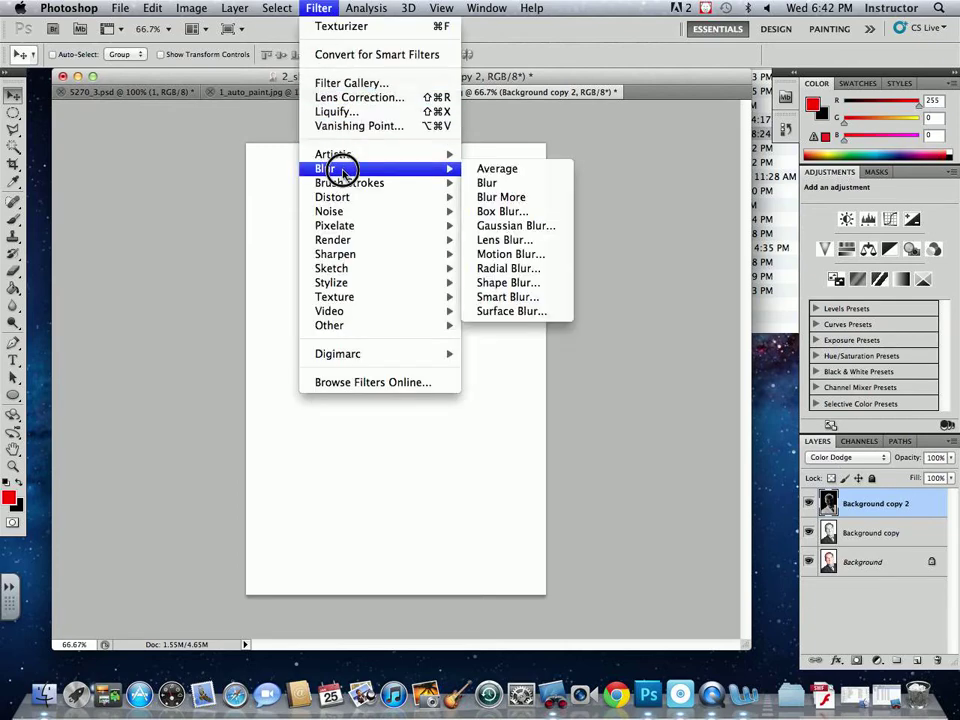
left_click(515, 228)
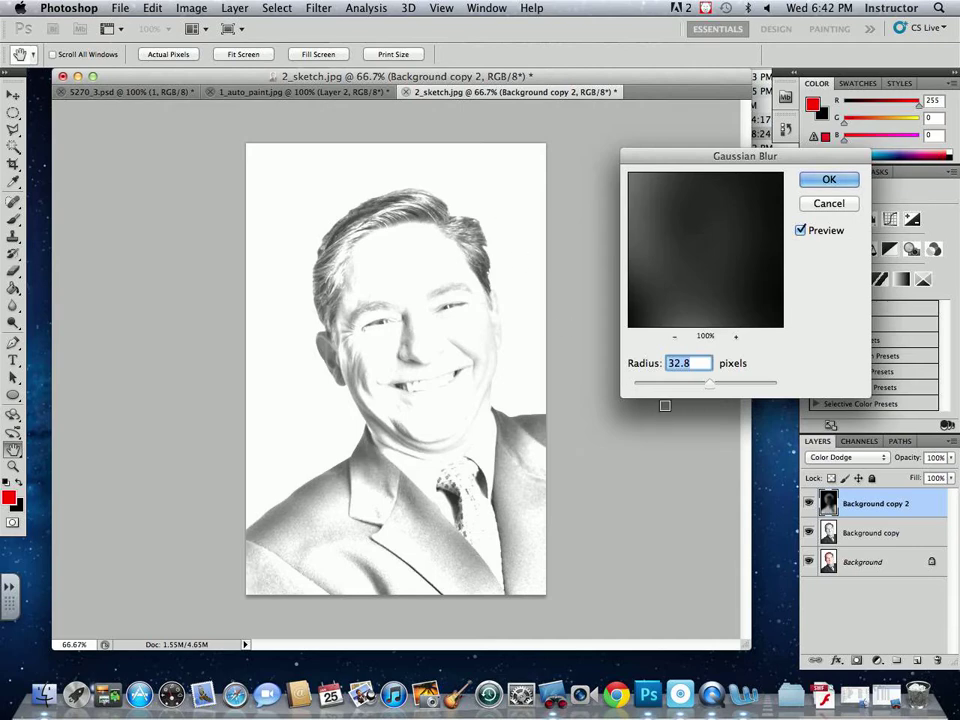
left_click_drag(710, 384, 683, 385)
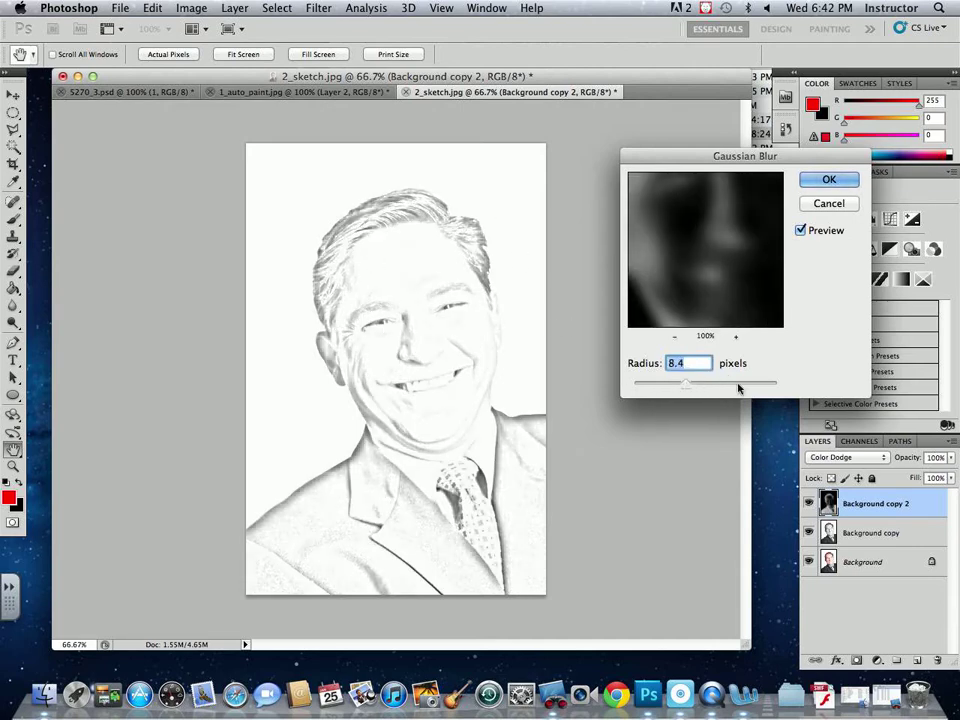
left_click_drag(684, 384, 679, 384)
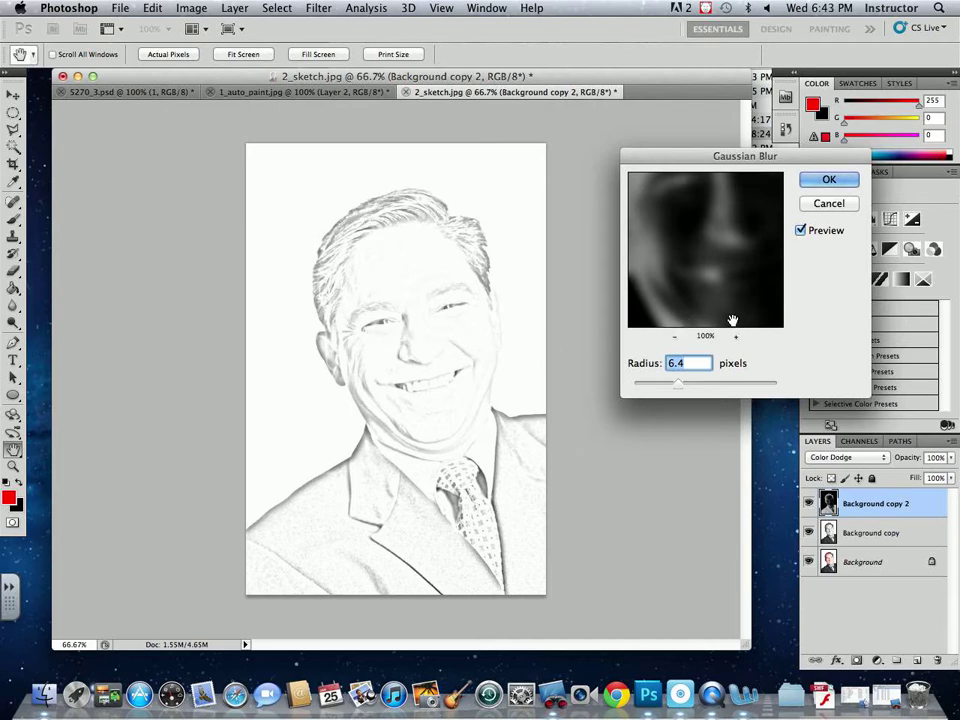
left_click(830, 179)
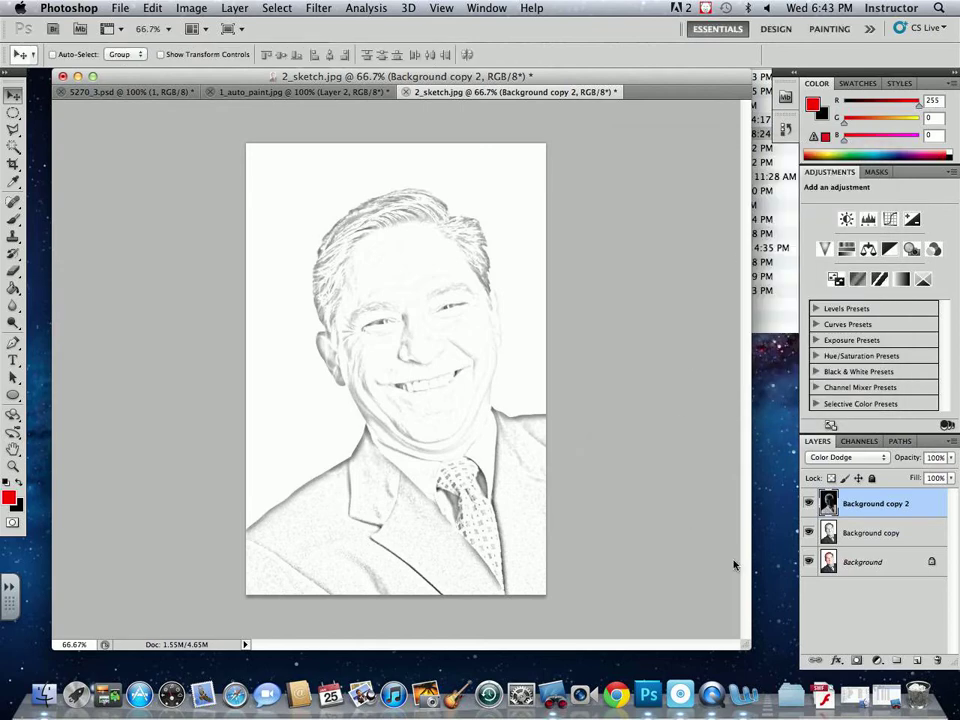
left_click(808, 503)
left_click(808, 533)
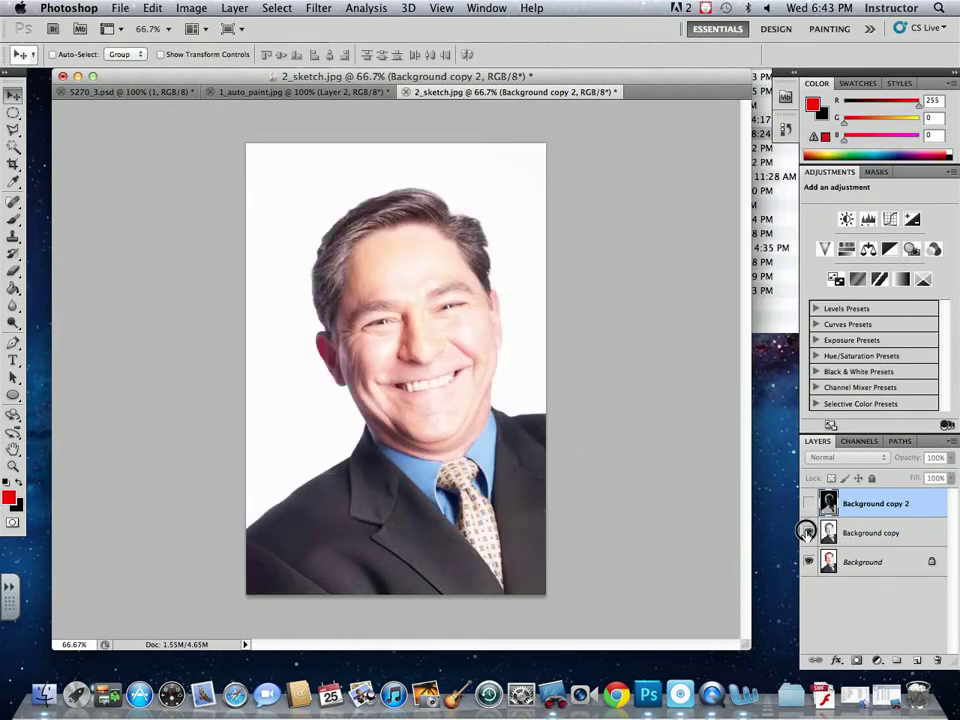
left_click(808, 533)
left_click(870, 535)
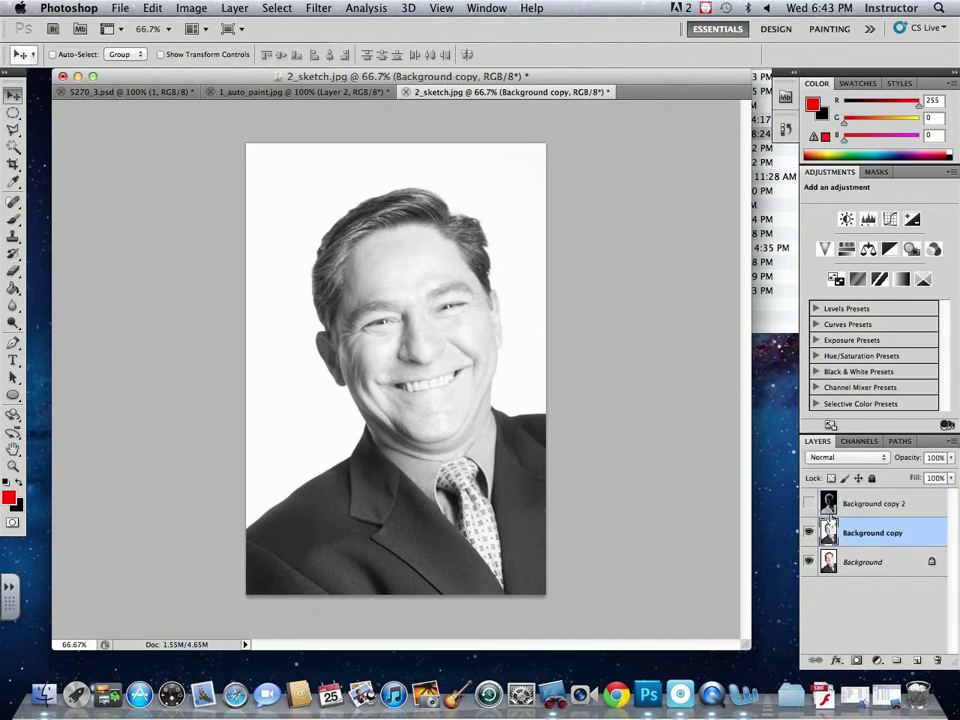
left_click(808, 503)
left_click(862, 507)
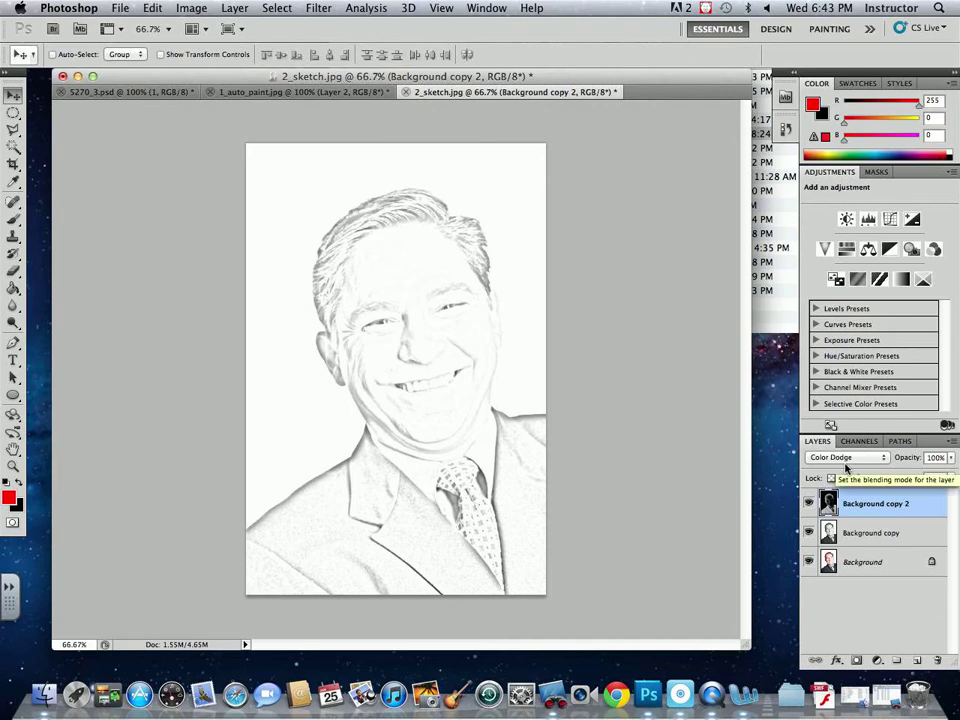
Merge Background copy into Background copy 2, then toggle its visibility to compare with the photo.
left_click(866, 546, "shift")
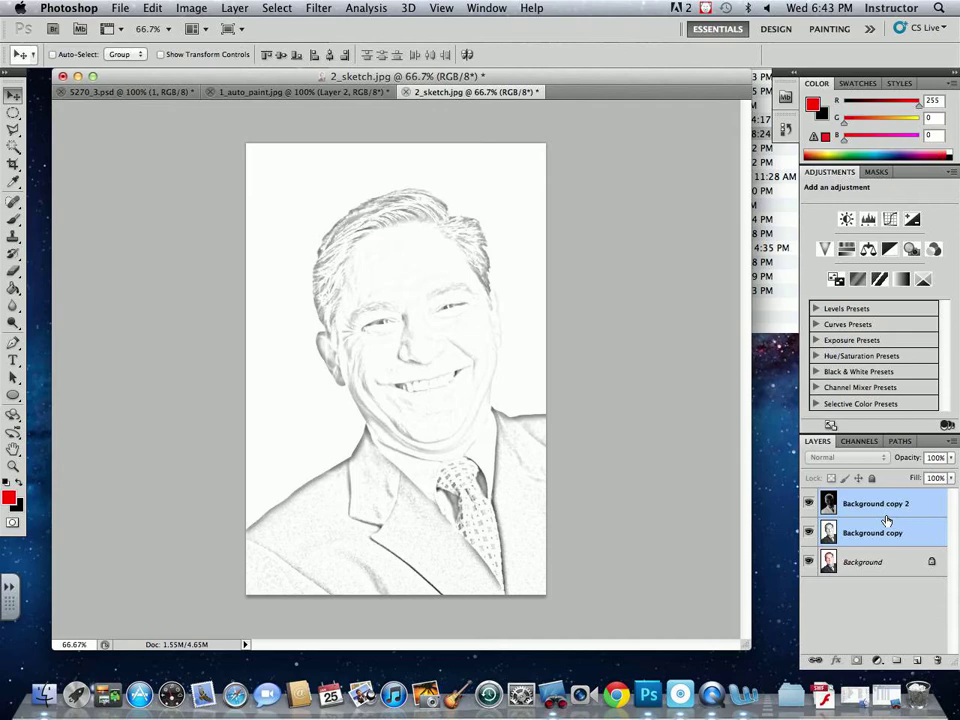
left_click(951, 441)
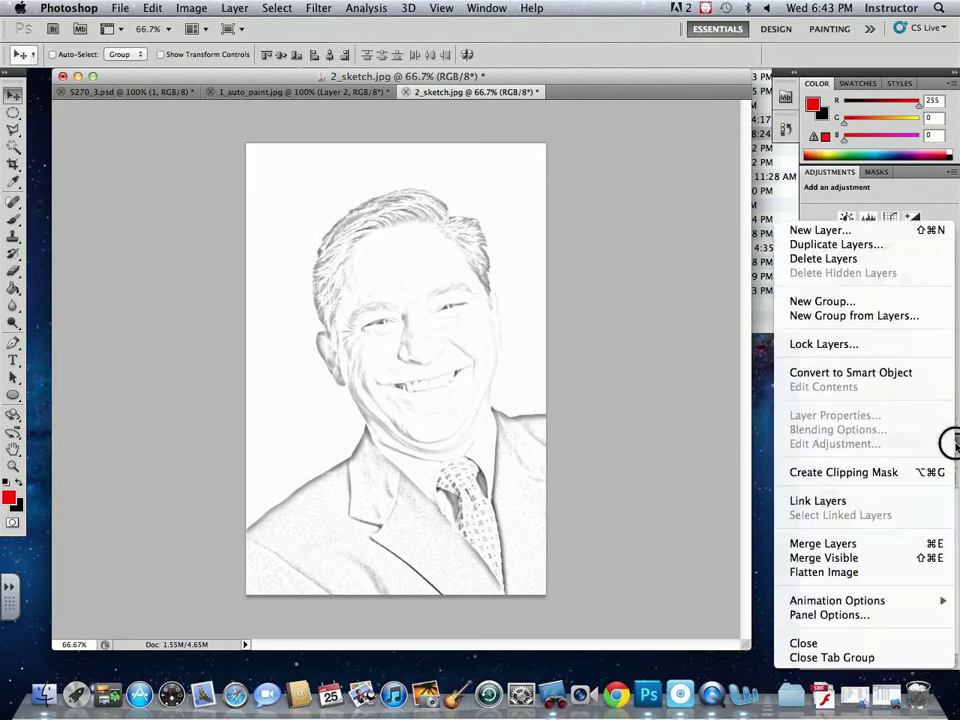
left_click(888, 544)
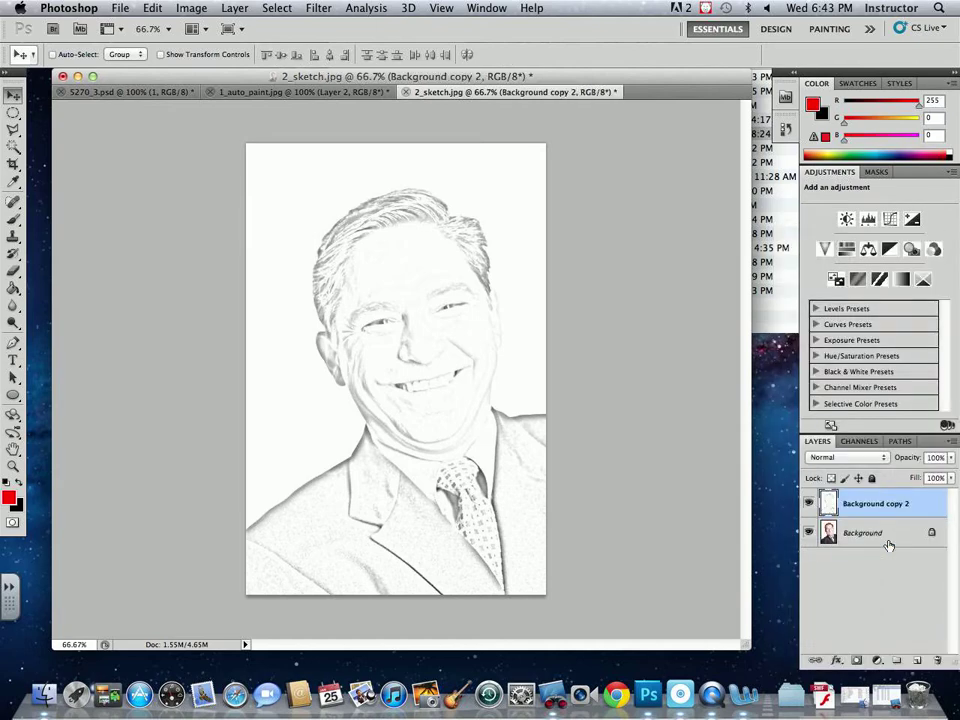
left_click(809, 504)
left_click(809, 504)
Apply Levels to the sketch with black input 61 and midtones 0.83.
left_click(191, 8)
mouse_move(199, 54)
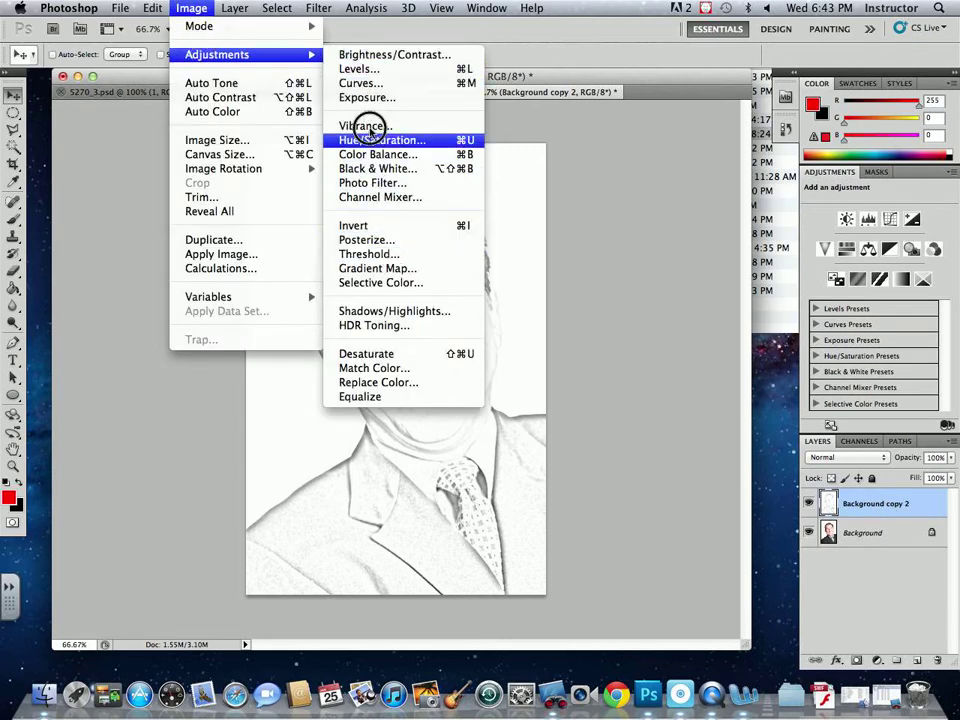
left_click(355, 69)
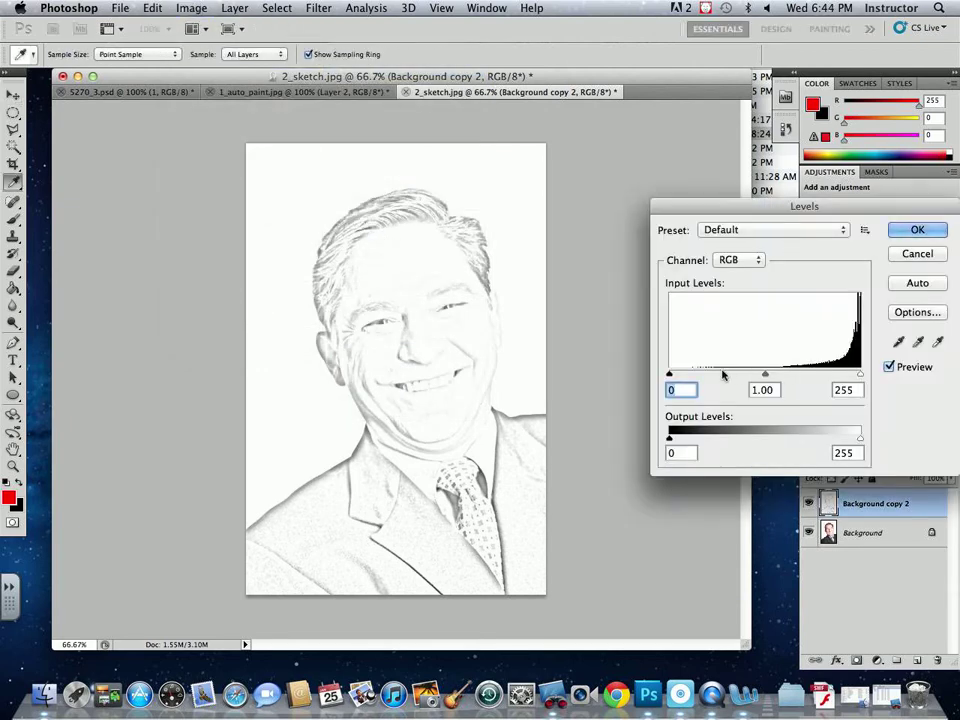
left_click_drag(672, 373, 714, 372)
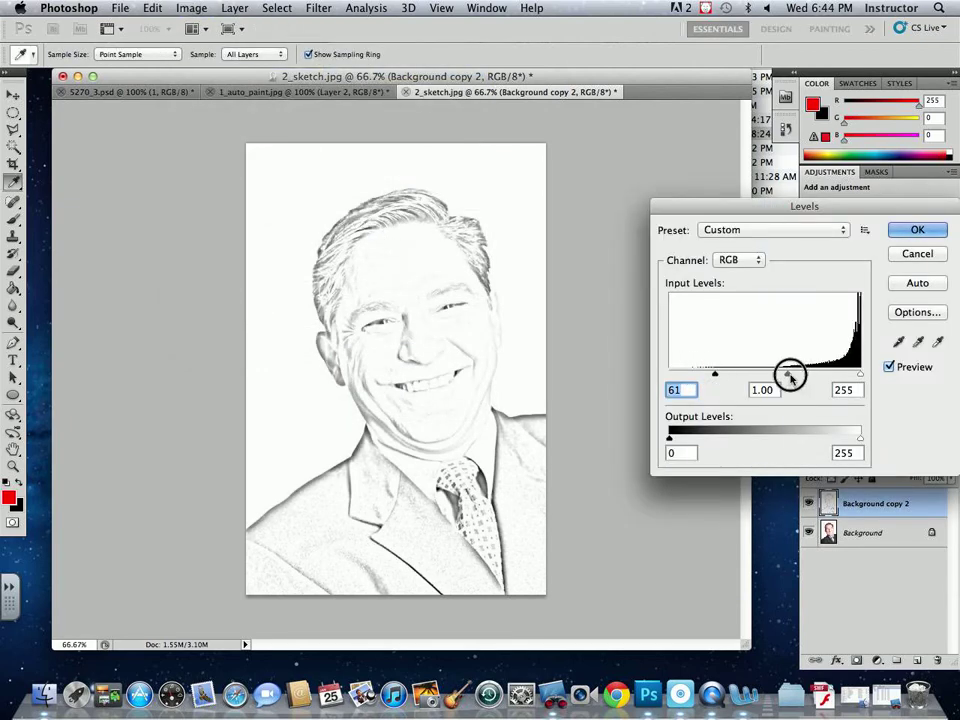
mouse_move(789, 374)
left_mouse_down()
mouse_move(851, 376)
mouse_move(776, 373)
mouse_move(798, 373)
left_mouse_up()
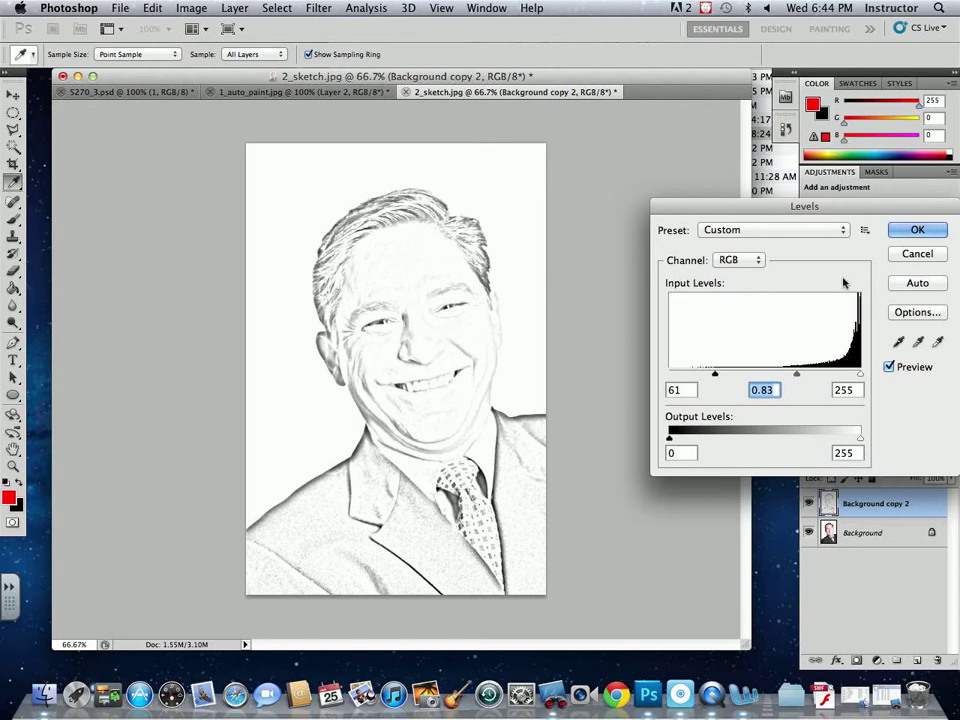
left_click(933, 232)
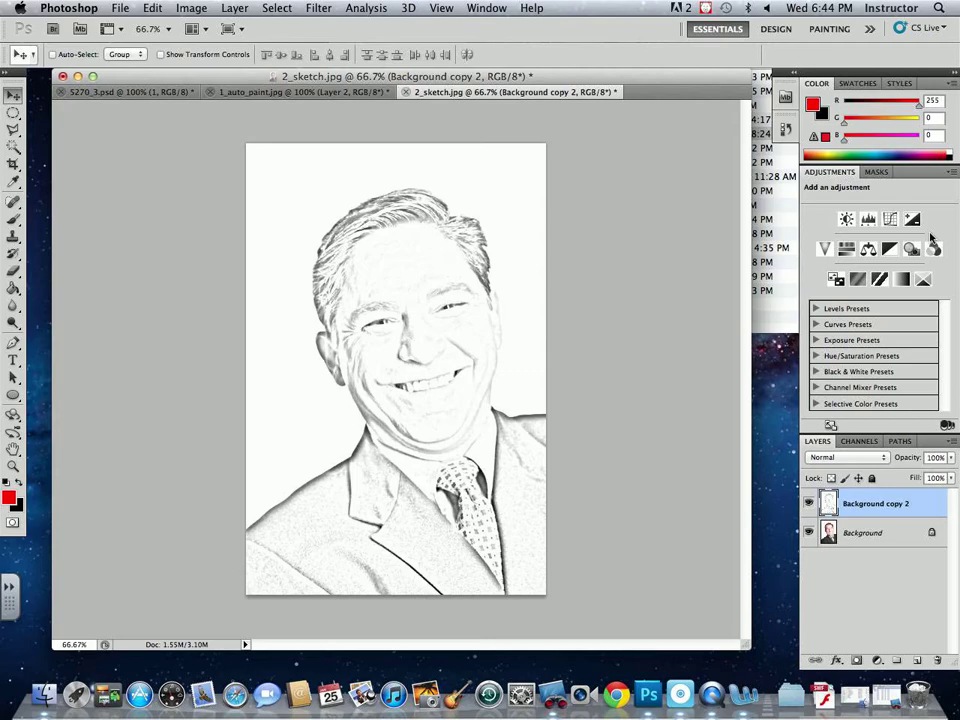
Duplicate the darkened Background copy 2 sketch layer to create Background copy 3.
key("super+1")
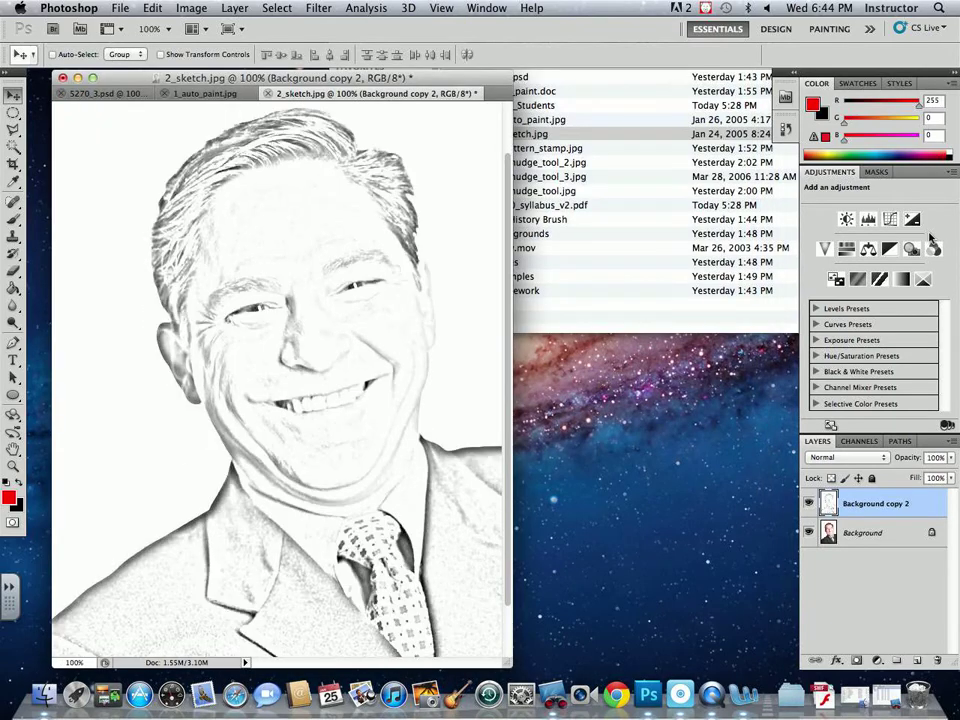
key("super+equal")
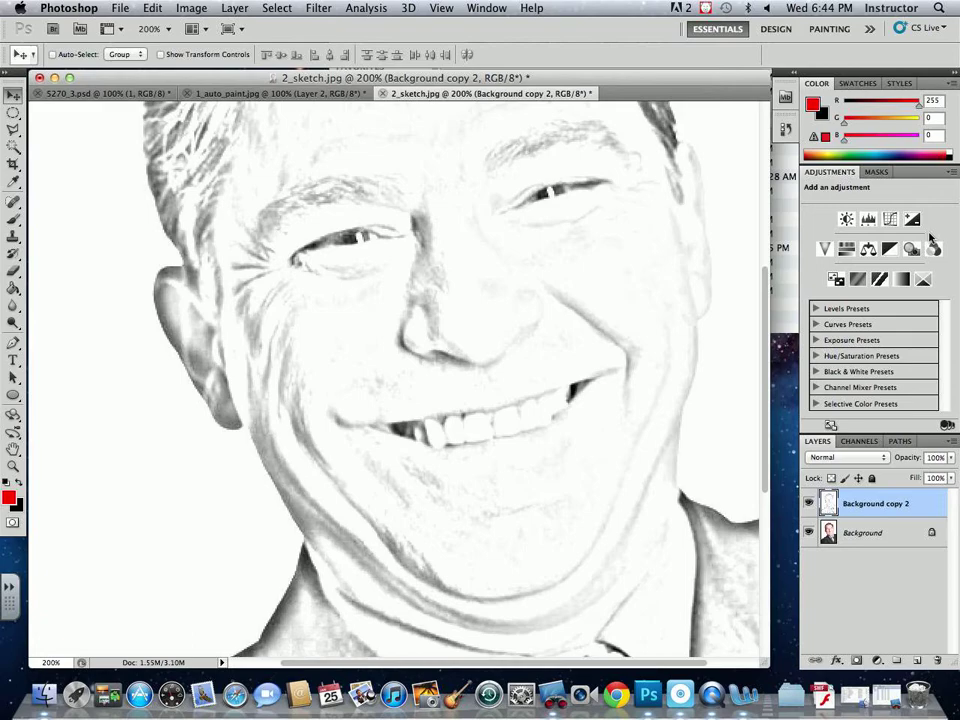
key("super+minus")
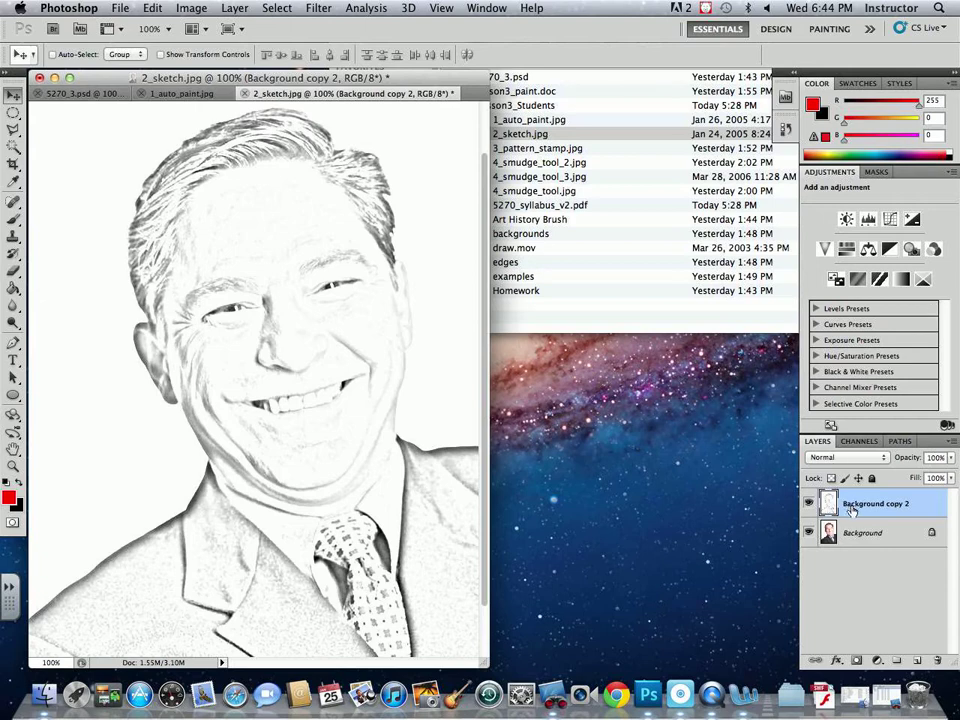
left_click_drag(851, 506, 916, 658)
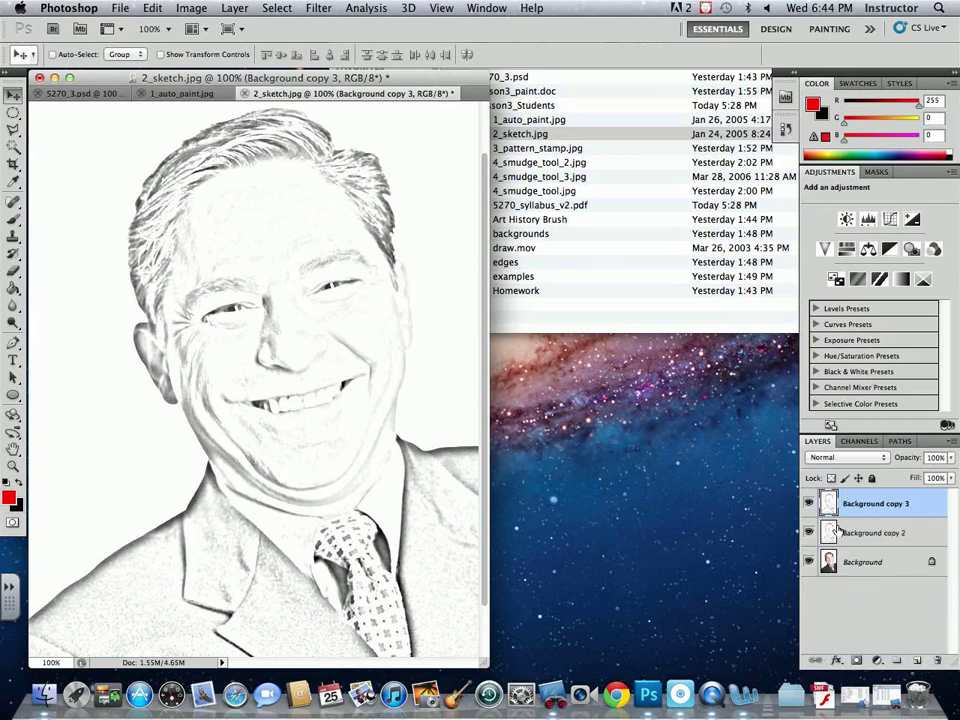
Apply Crosshatch to Background copy 3 with Stroke Length 9, Sharpness 9 and Strength 2.
left_click(319, 9)
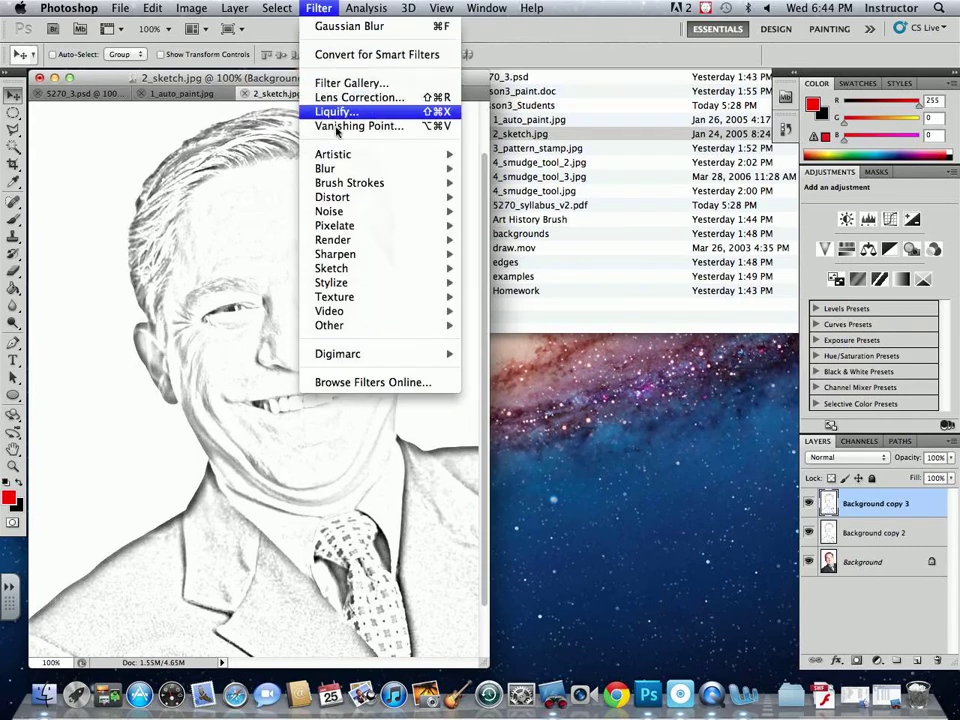
mouse_move(346, 185)
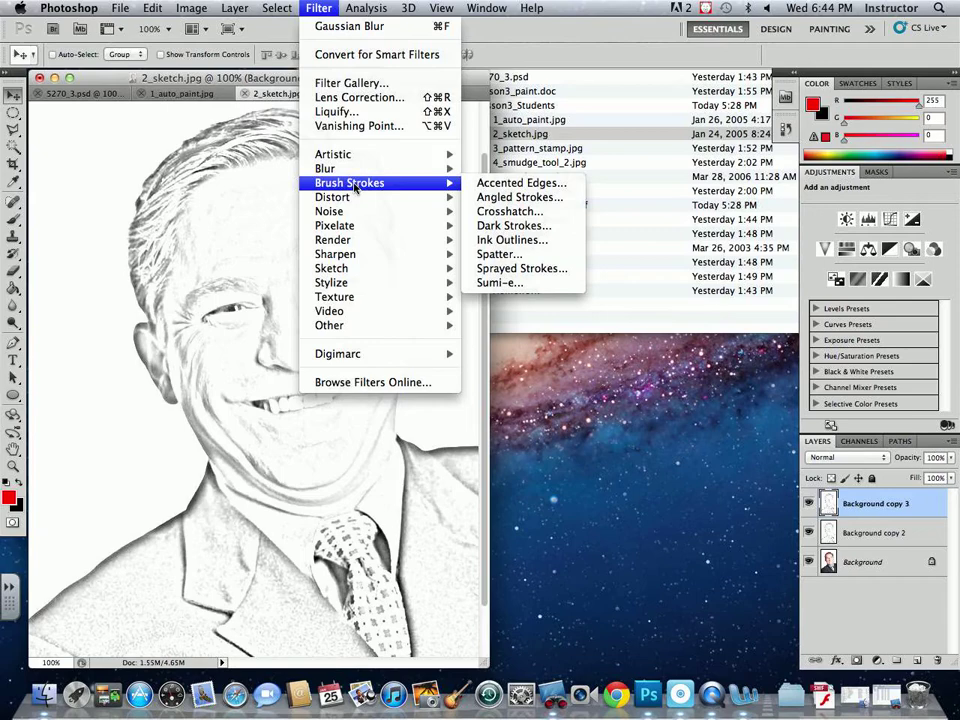
left_click(526, 218)
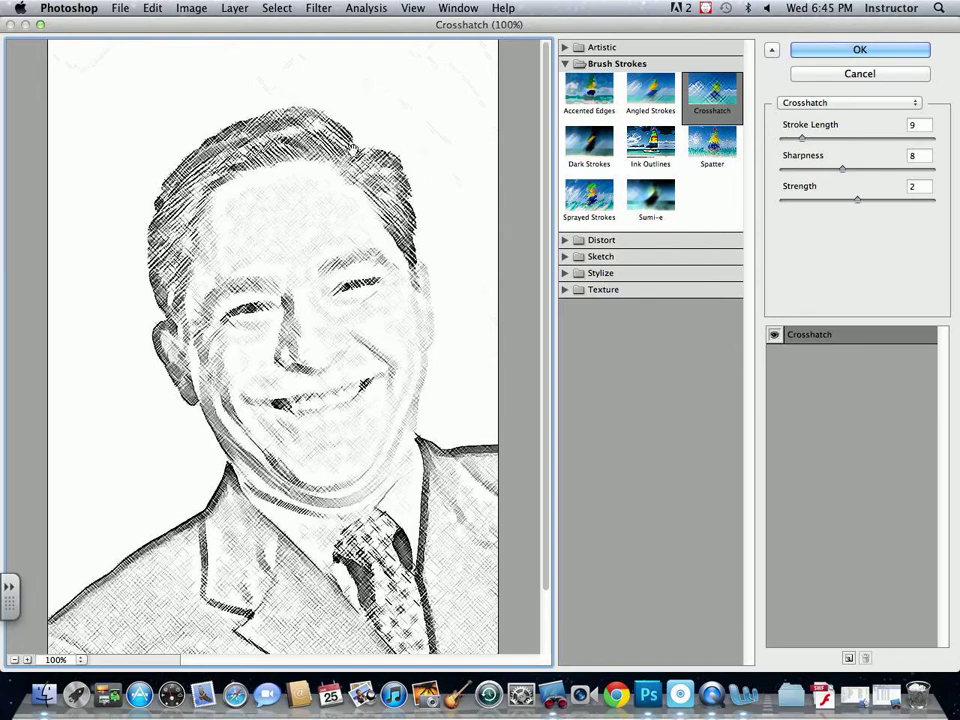
left_click(850, 170)
left_click(868, 197)
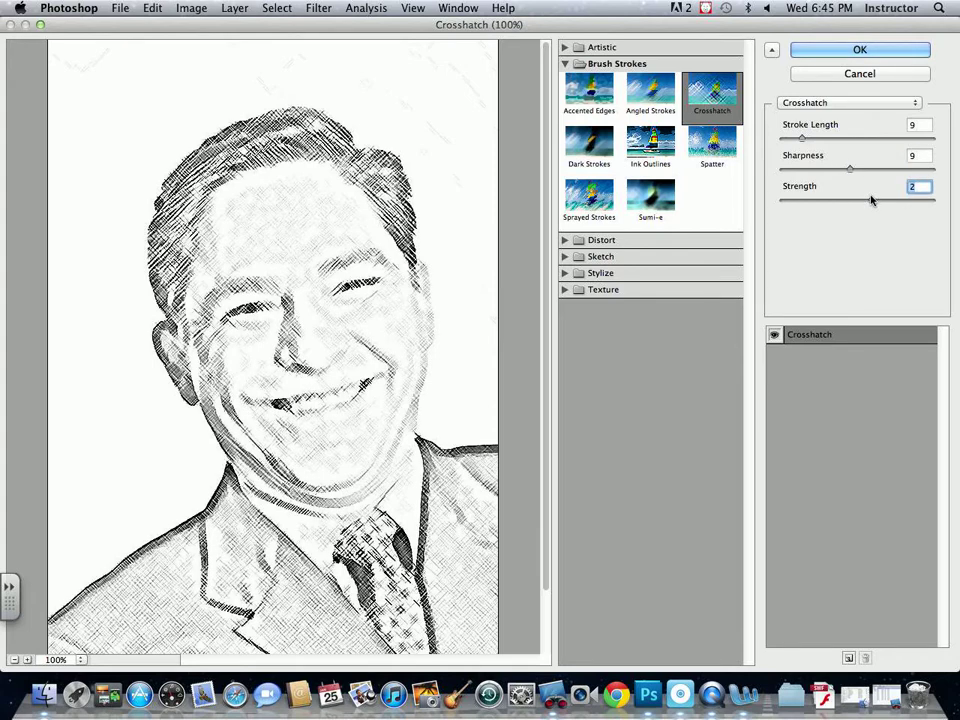
left_click(872, 199)
left_click(808, 52)
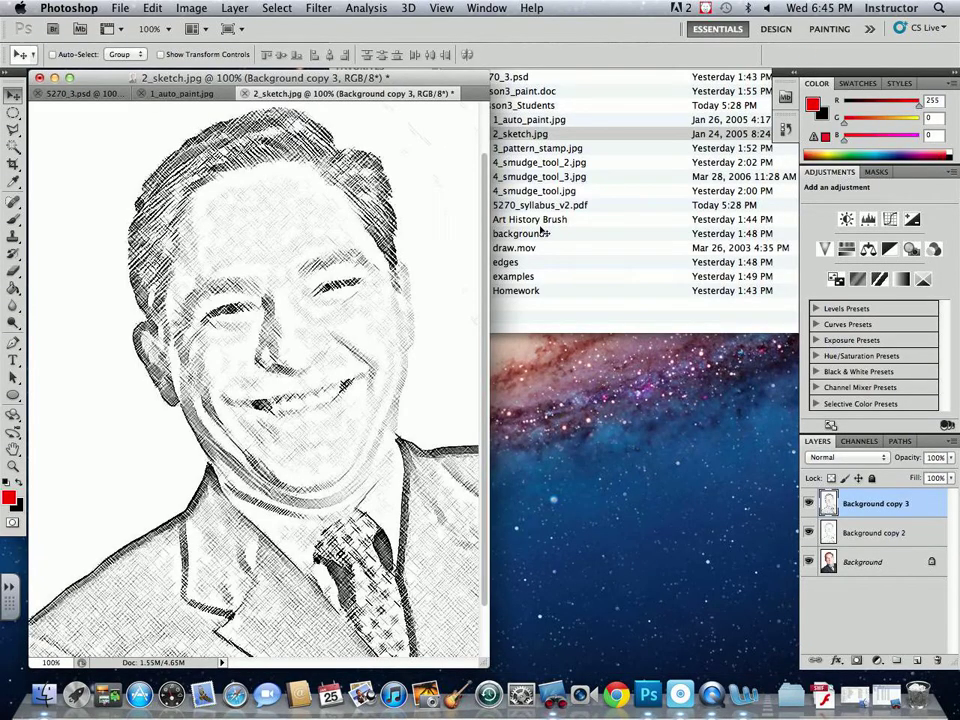
At 200% zoom, lower Background copy 3's opacity to 38%.
key("super+1")
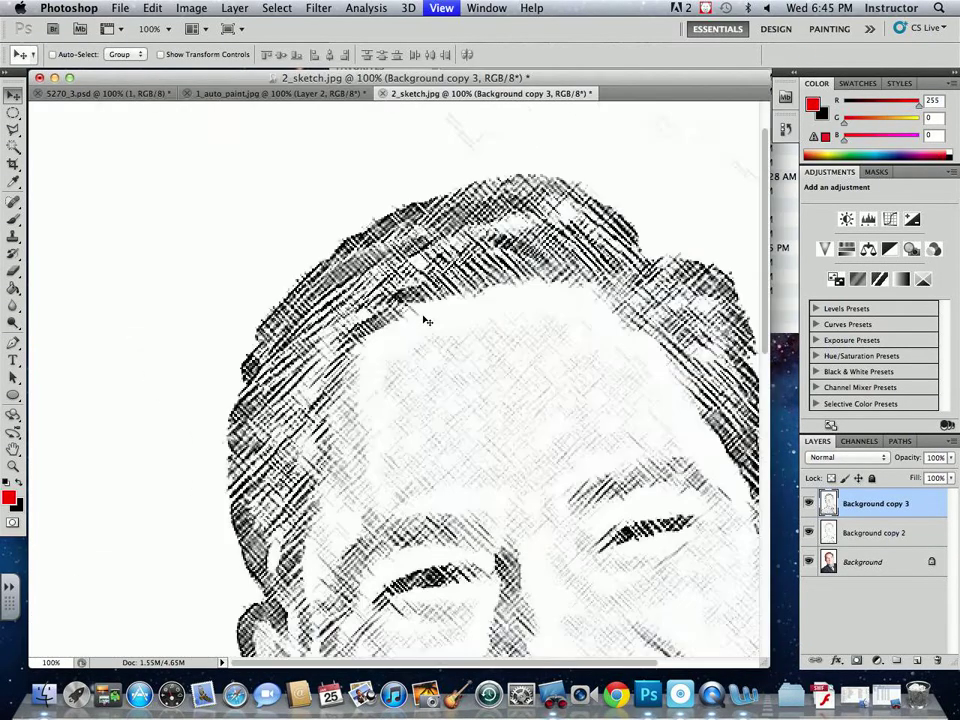
key("super+equal")
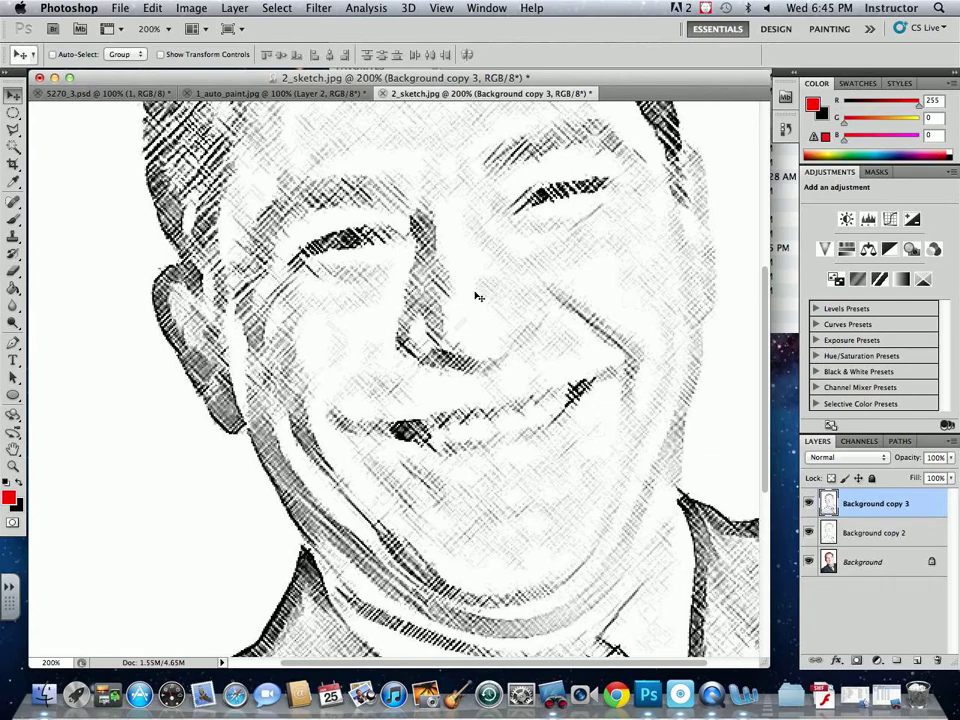
left_click(951, 458)
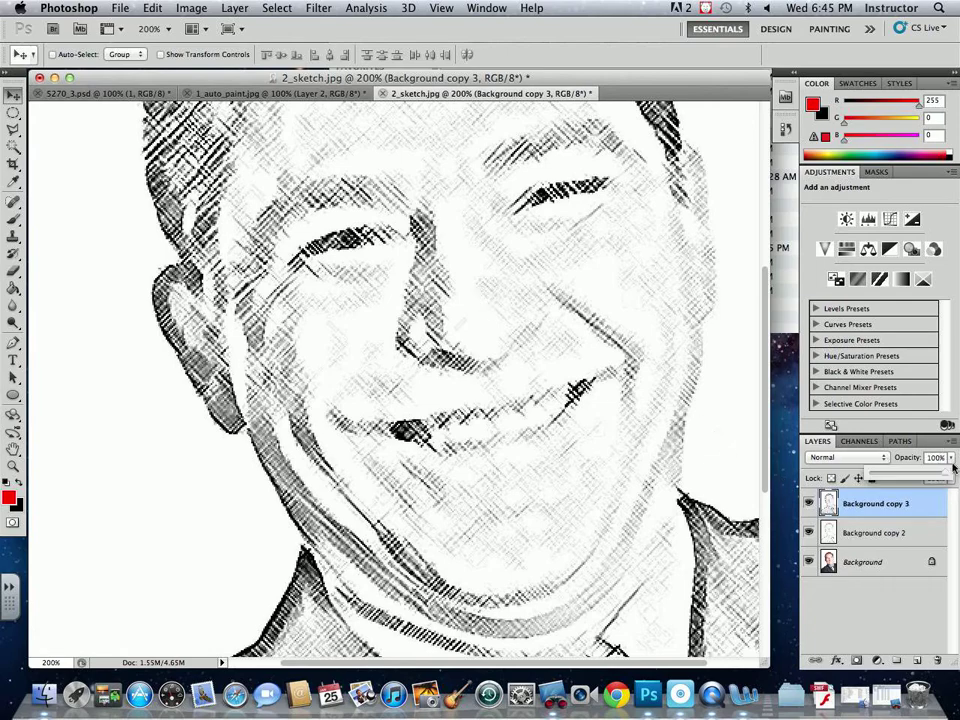
left_click_drag(953, 466, 899, 479)
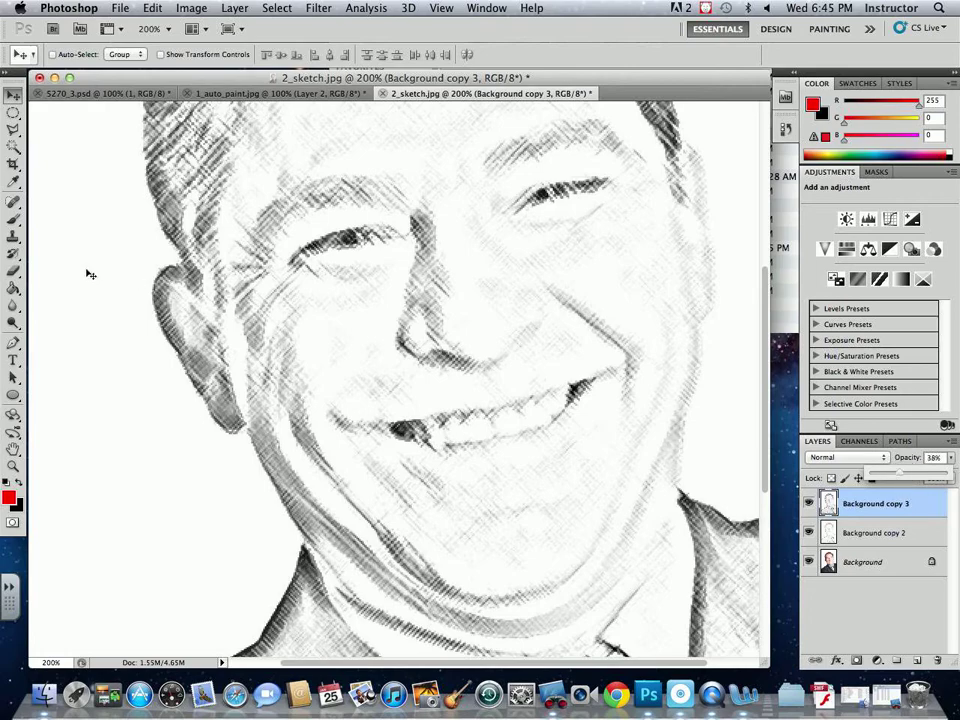
Set up the Eraser with a 50 px brush at 75% opacity.
key("e")
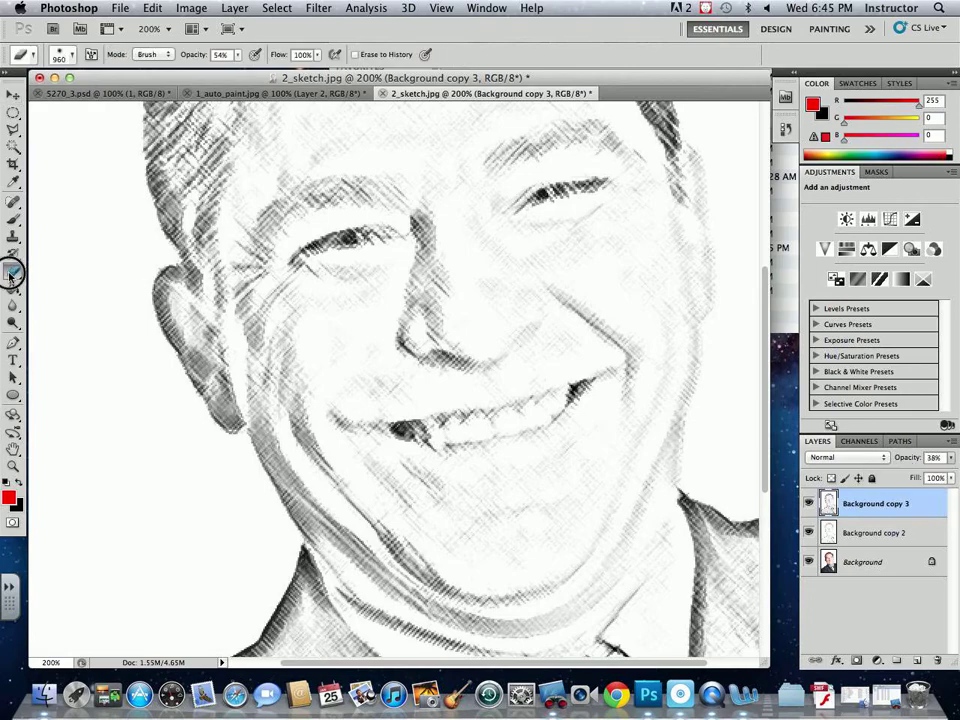
left_click(72, 57)
type("168")
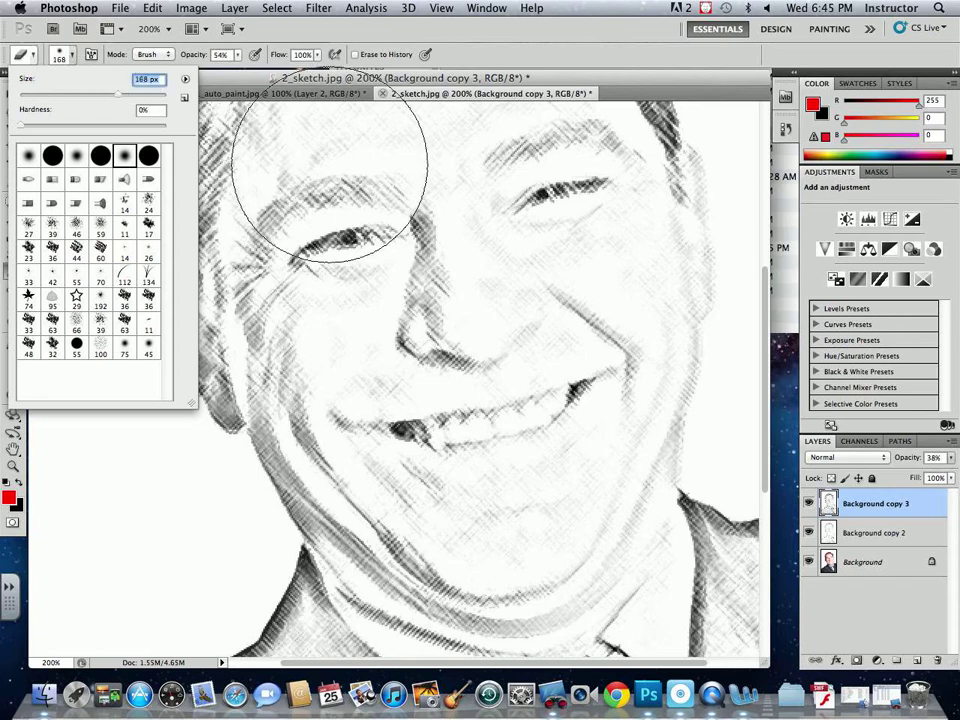
left_click_drag(118, 93, 86, 95)
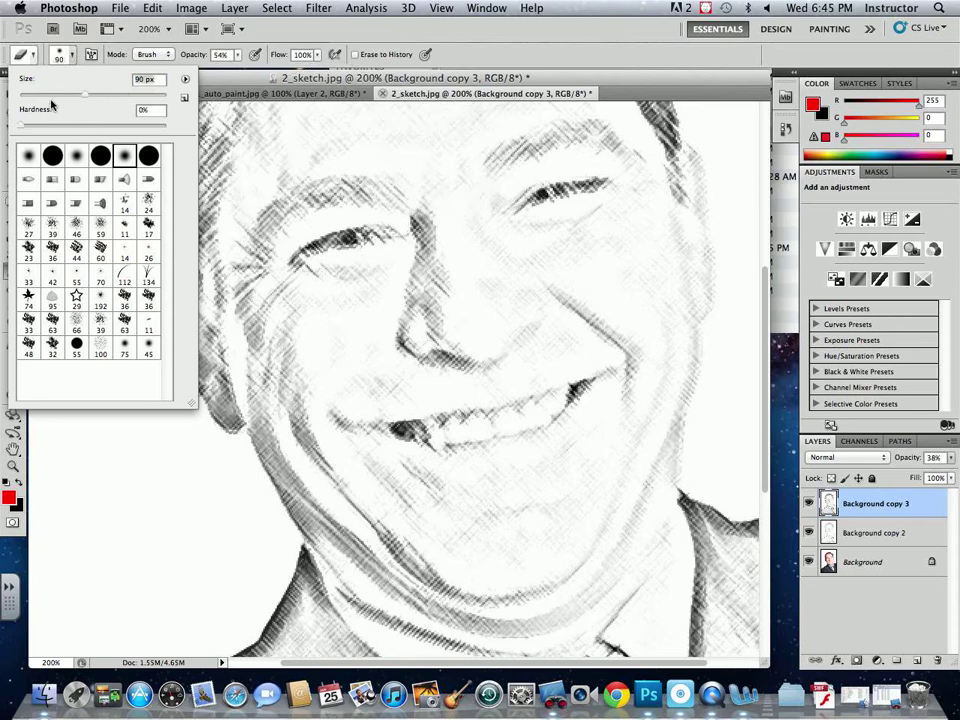
left_click(62, 95)
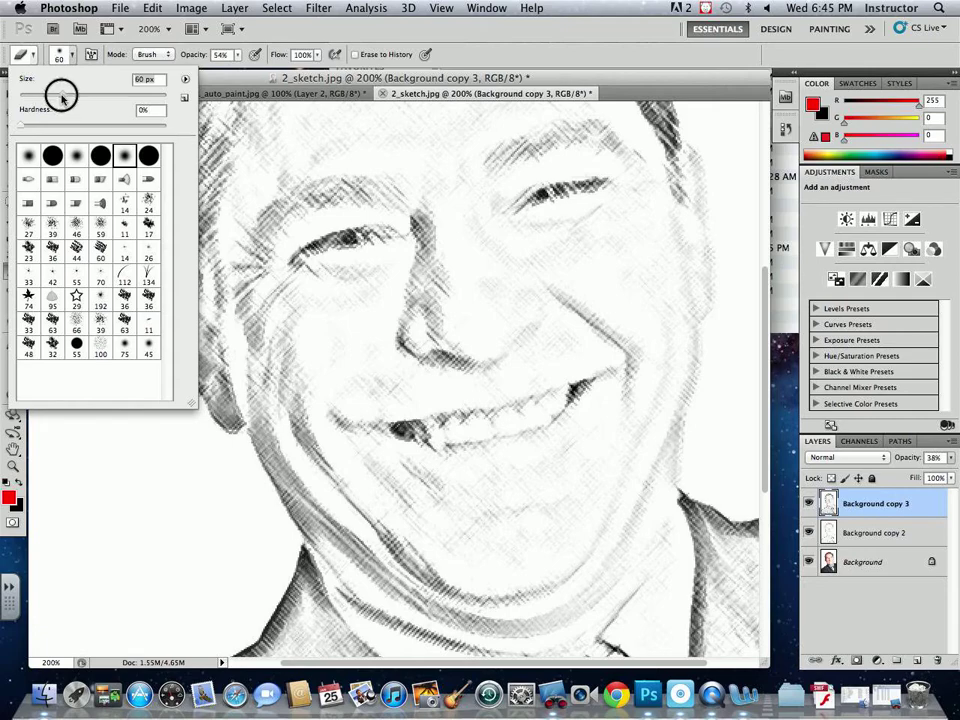
left_click_drag(62, 95, 56, 95)
left_click(213, 55)
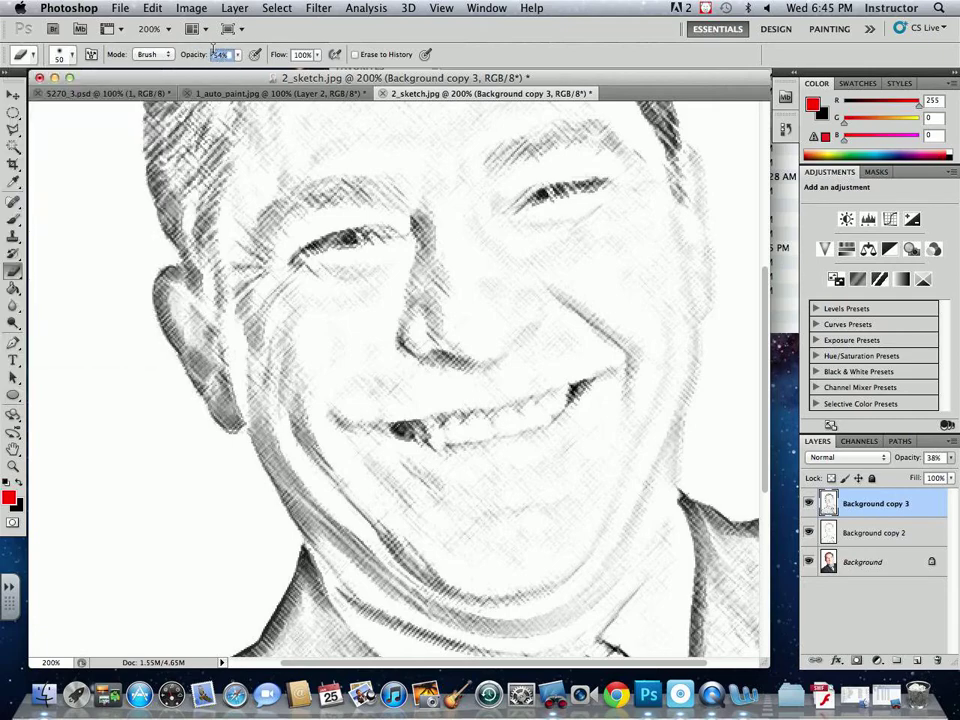
type("75")
key("Return")
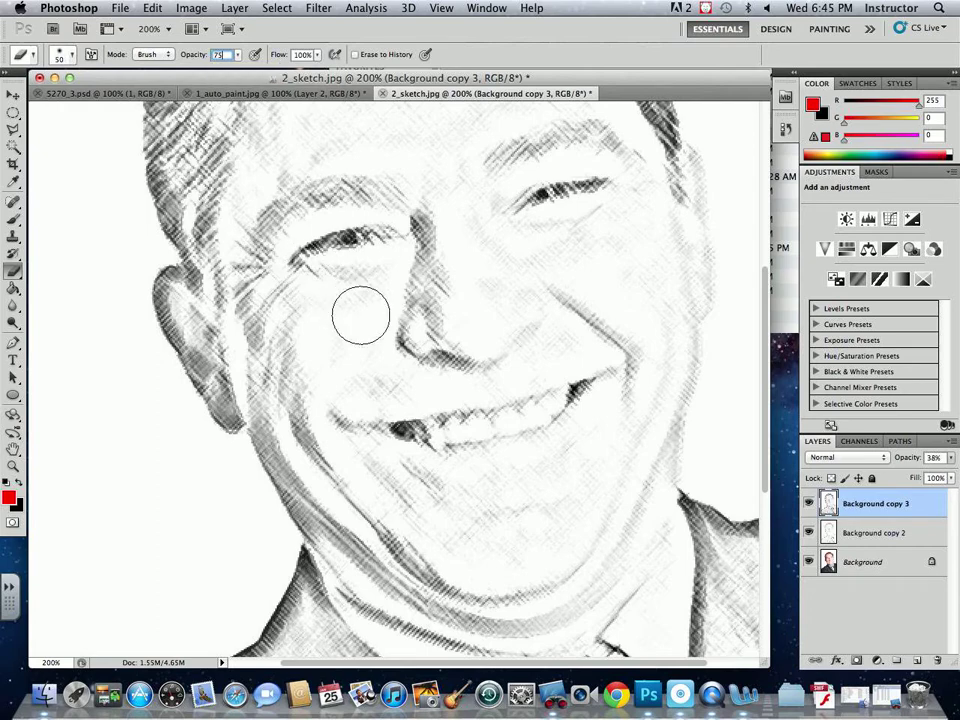
Erase hatching on the cheek, under the left eye, chin, forehead and shoulder outline.
mouse_move(429, 283)
left_mouse_down()
mouse_move(446, 254)
mouse_move(460, 342)
mouse_move(509, 316)
mouse_move(476, 222)
mouse_move(484, 259)
mouse_move(486, 240)
mouse_move(553, 256)
mouse_move(697, 214)
mouse_move(578, 256)
mouse_move(647, 204)
mouse_move(576, 186)
left_mouse_up()
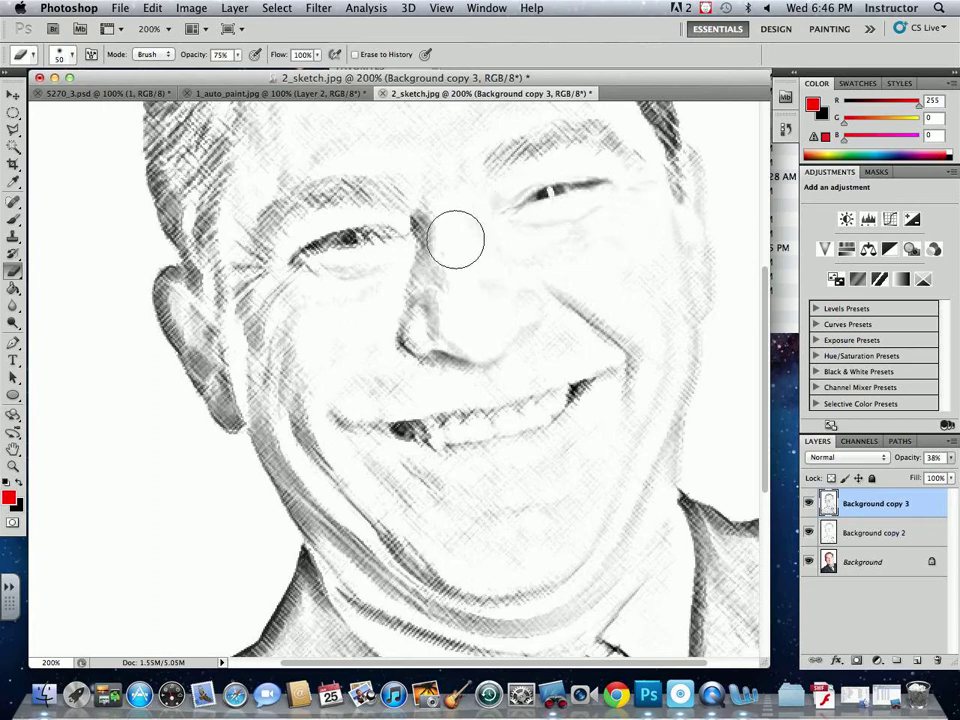
mouse_move(307, 255)
left_mouse_down()
mouse_move(371, 240)
mouse_move(383, 284)
left_mouse_up()
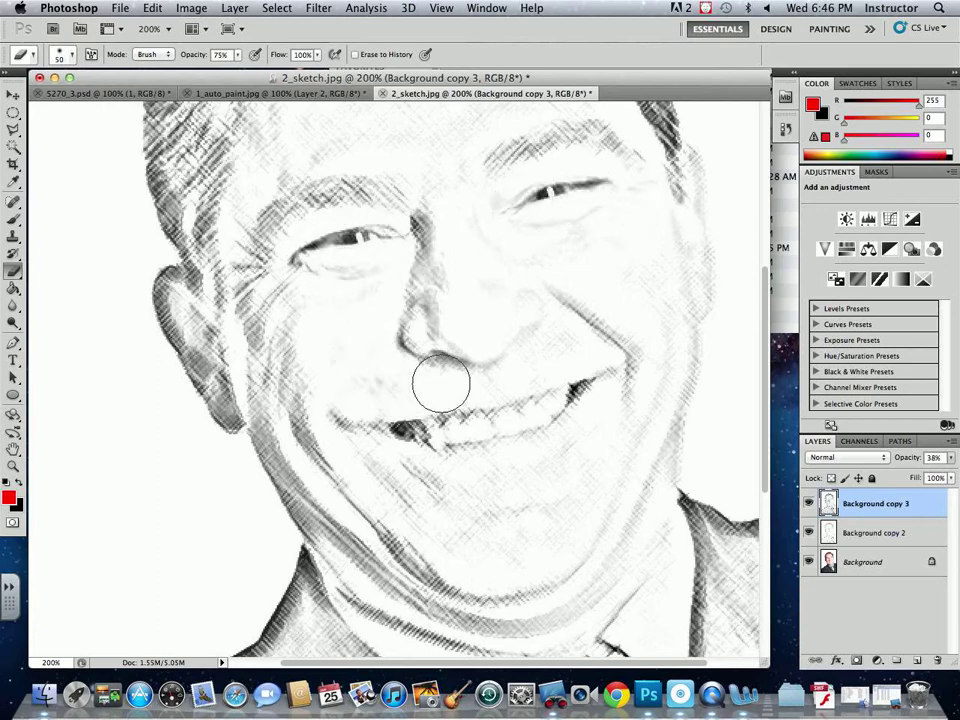
left_click_drag(450, 476, 561, 471)
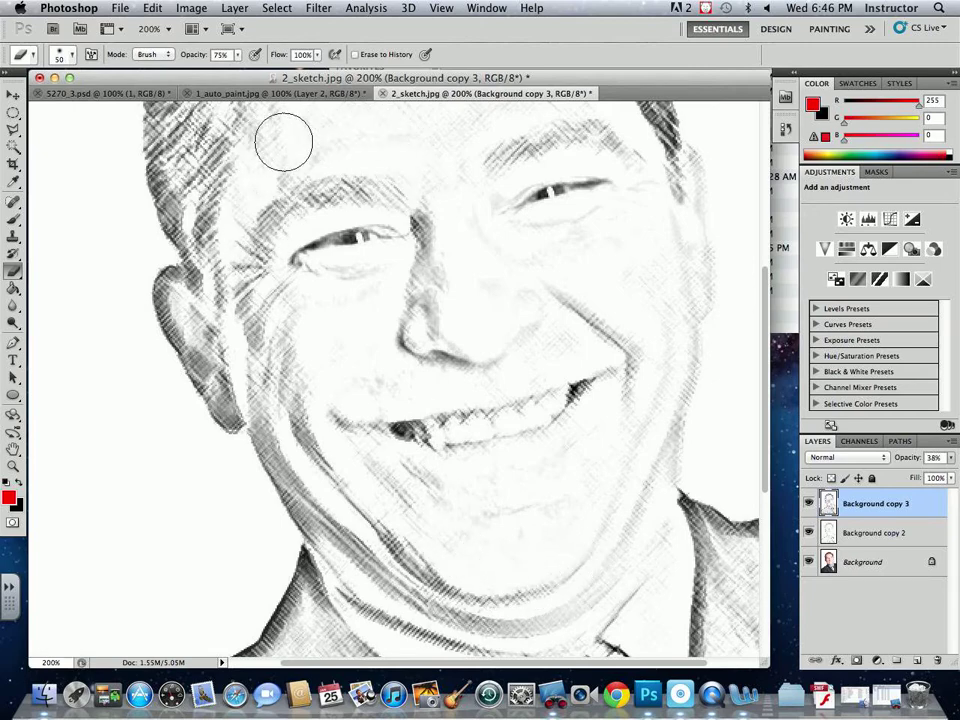
scroll(533, 196, "up", 5)
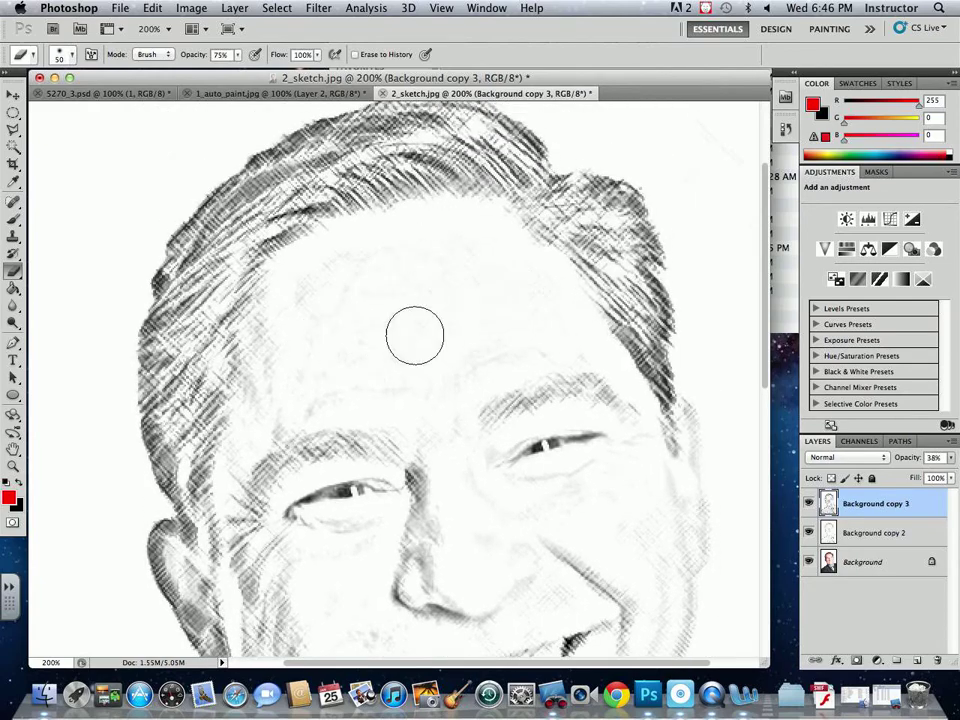
mouse_move(313, 244)
left_mouse_down()
mouse_move(447, 166)
mouse_move(480, 171)
left_mouse_up()
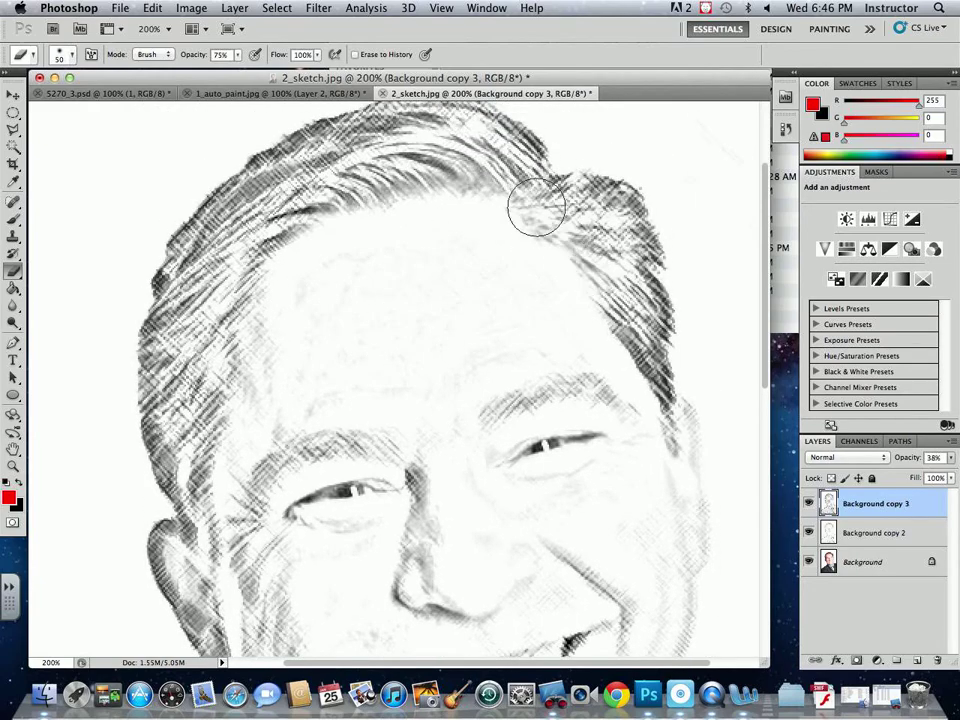
scroll(506, 401, "down", 8)
left_click_drag(535, 474, 542, 415)
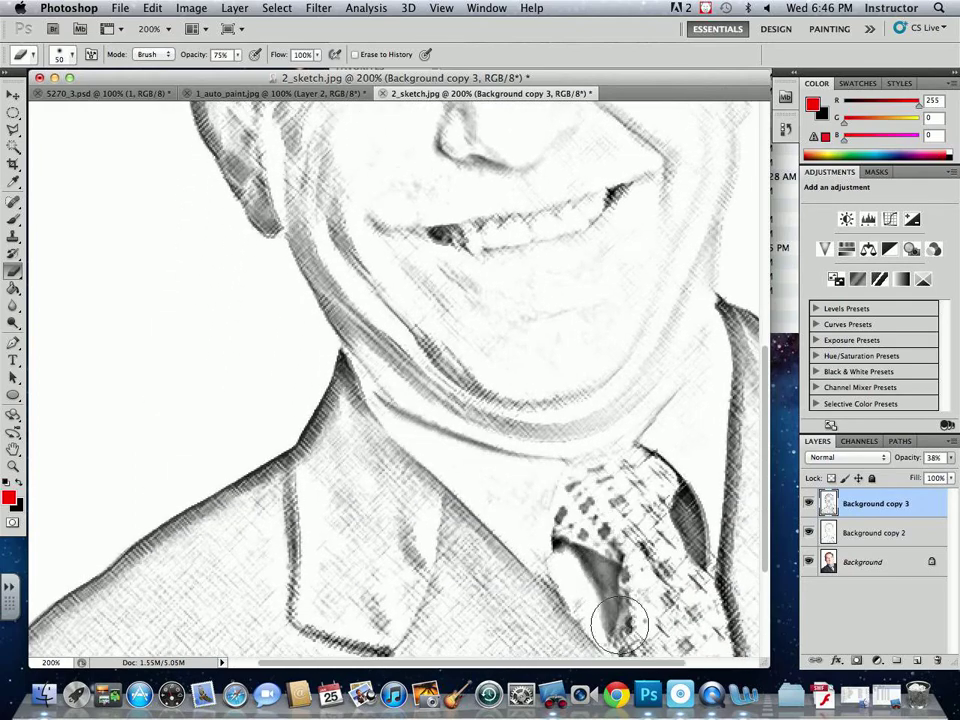
left_click_drag(707, 321, 722, 211)
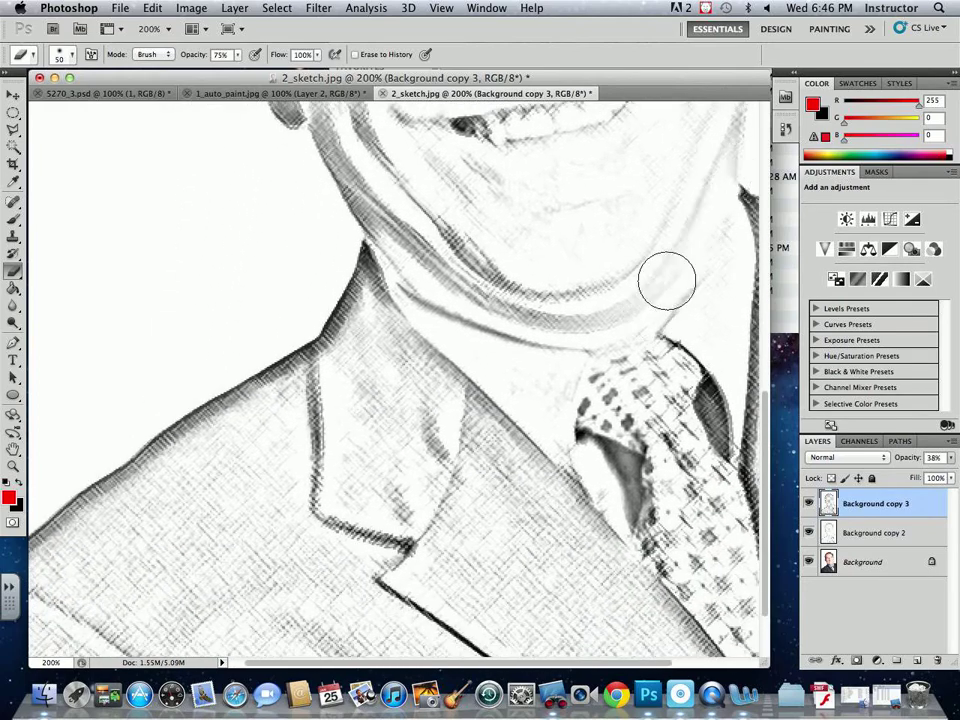
mouse_move(381, 306)
left_mouse_down()
mouse_move(292, 401)
mouse_move(121, 448)
mouse_move(185, 418)
mouse_move(268, 418)
left_mouse_up()
Add a Levels adjustment layer and darken the sketch midtones to 0.76.
key("super+minus")
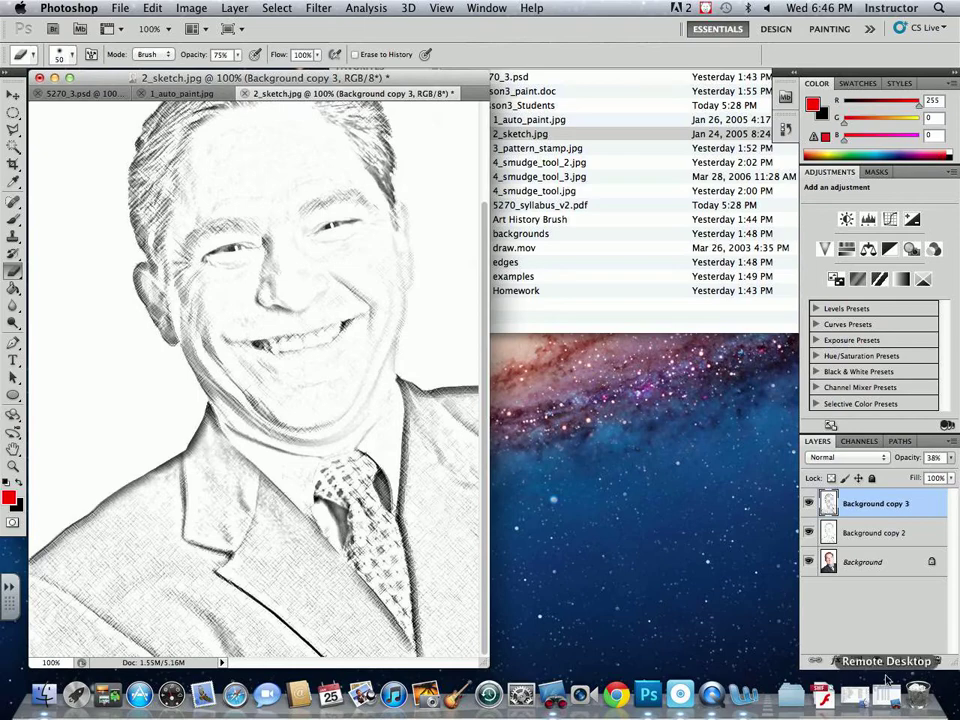
left_click(877, 661)
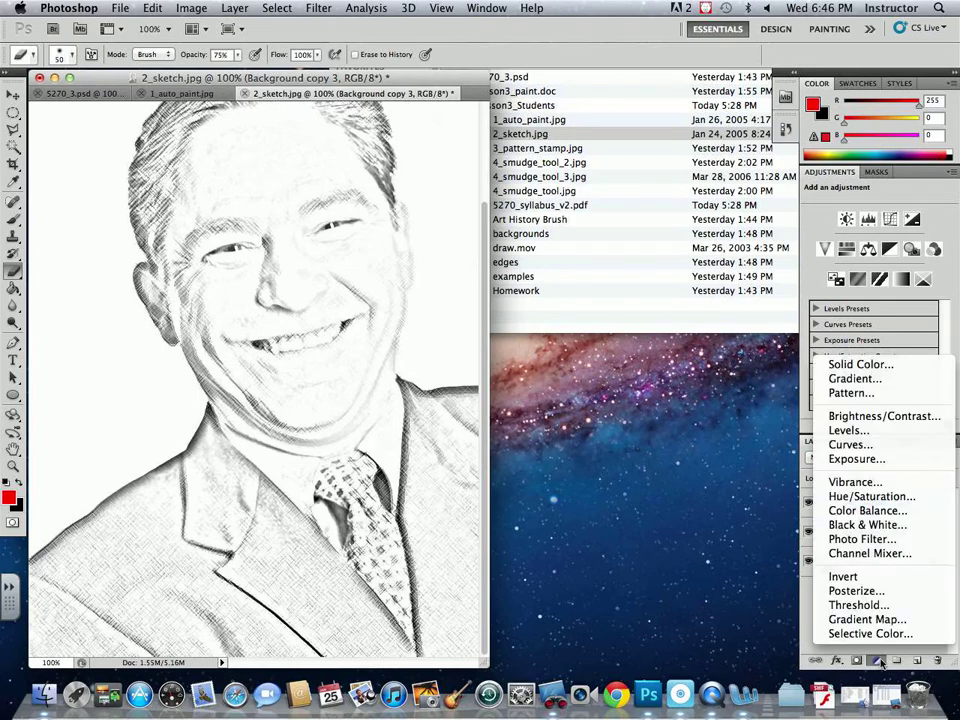
left_click(849, 430)
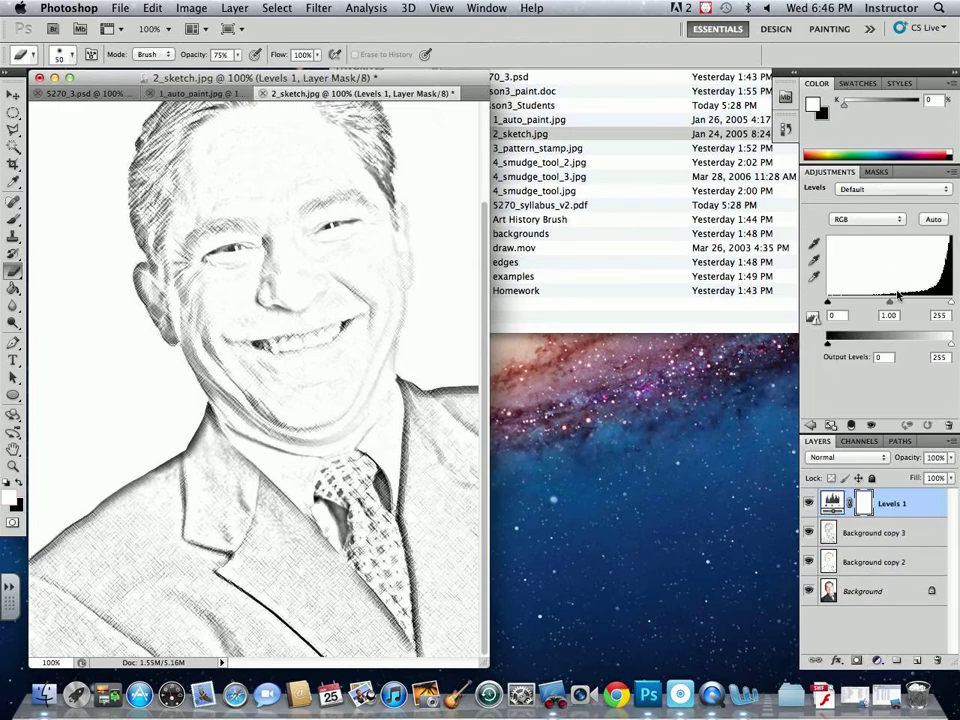
mouse_move(891, 302)
left_mouse_down()
mouse_move(952, 302)
mouse_move(900, 302)
left_mouse_up()
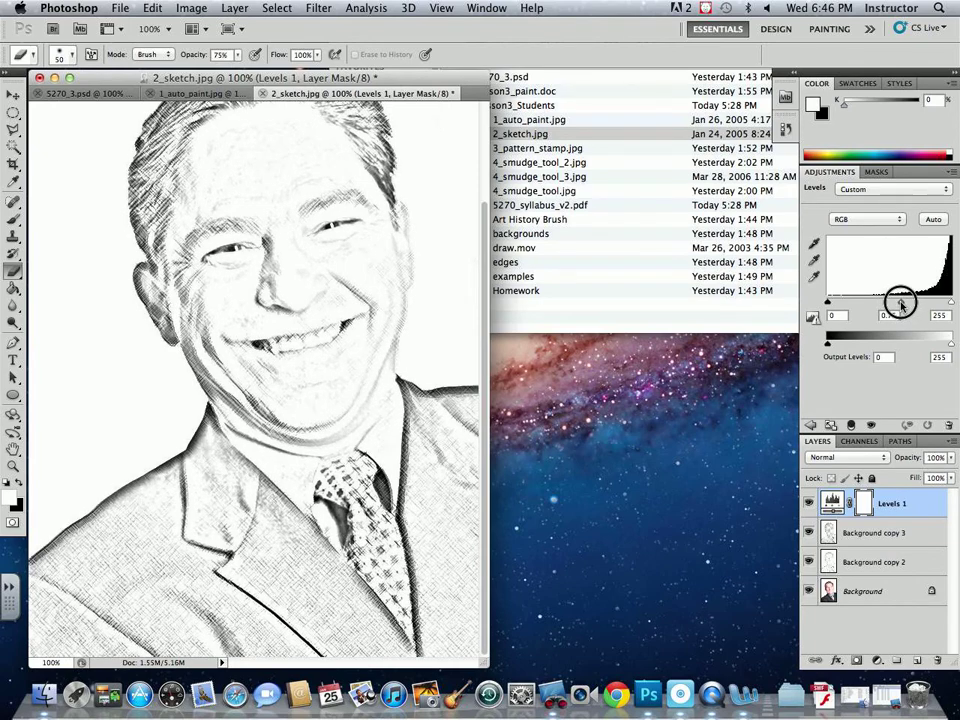
Delete the Levels 1 adjustment layer, keeping Background copy 3 visible.
left_click(895, 533)
left_click_drag(885, 503, 938, 663)
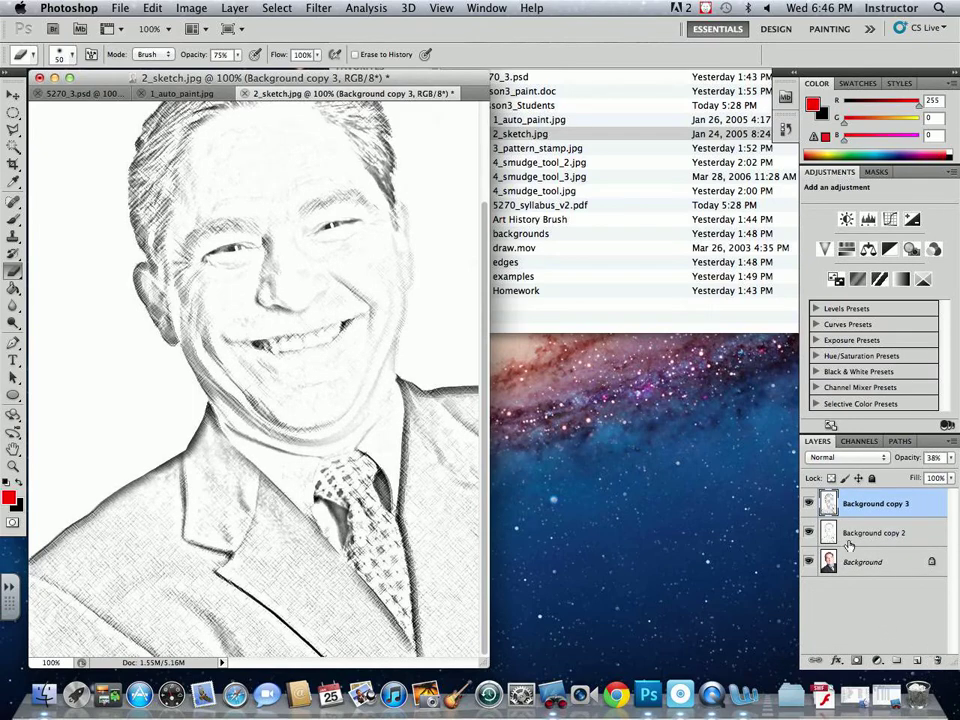
left_click(811, 505)
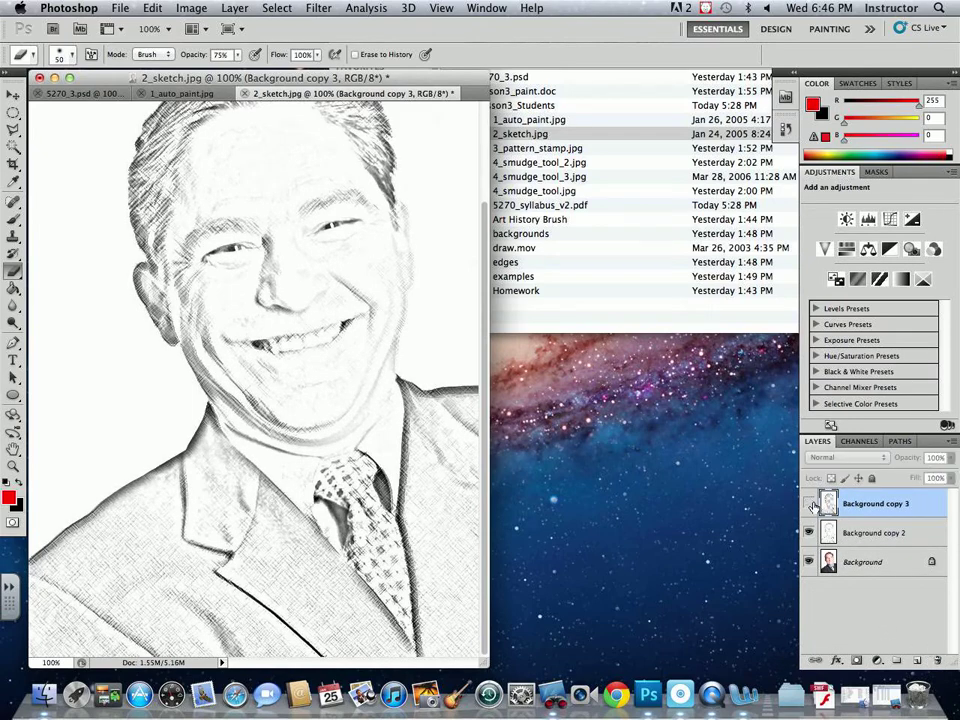
left_click(810, 505)
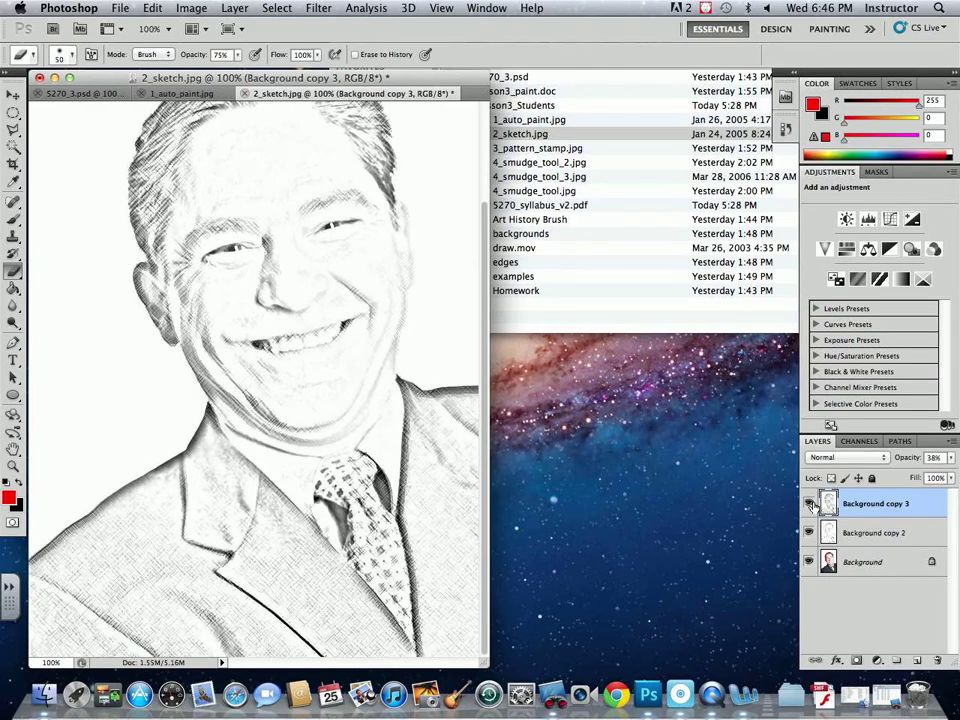
Merge Background copy 3 and Background copy 2 into a single sketch layer.
left_click(860, 534, "shift")
left_click(952, 445)
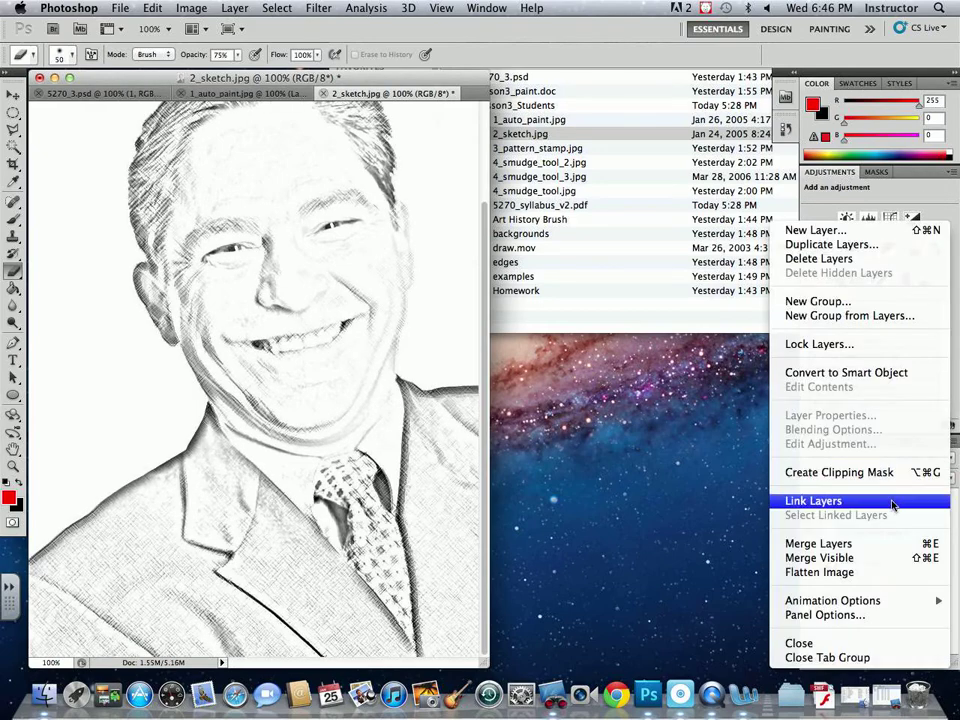
left_click(883, 545)
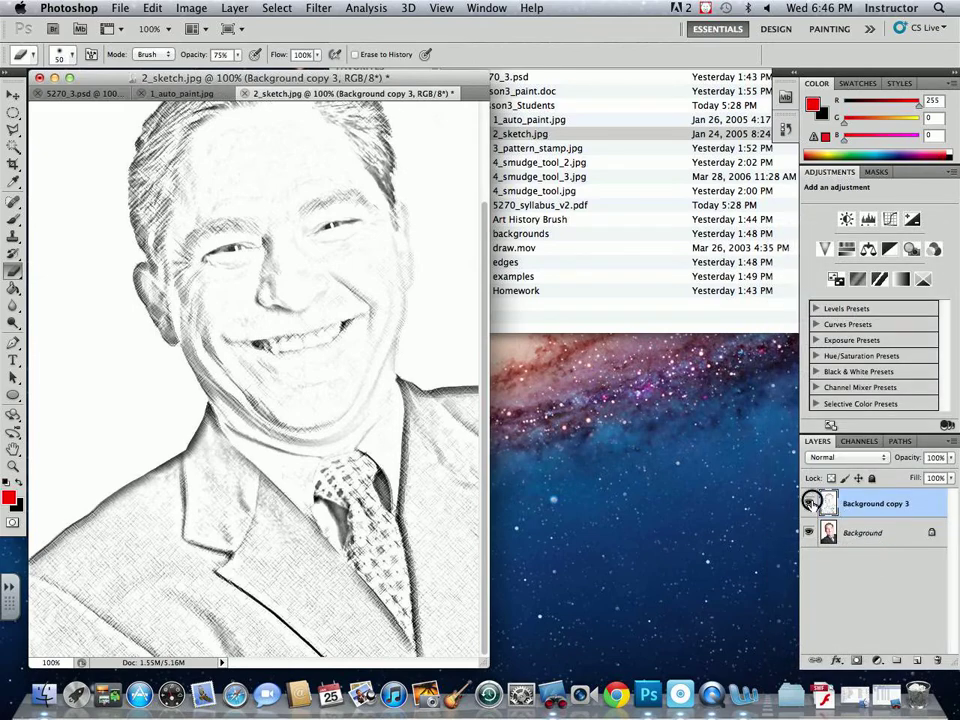
left_click(809, 504)
Set the merged sketch layer's blend mode to Multiply, toggling visibility to compare.
left_click(809, 504)
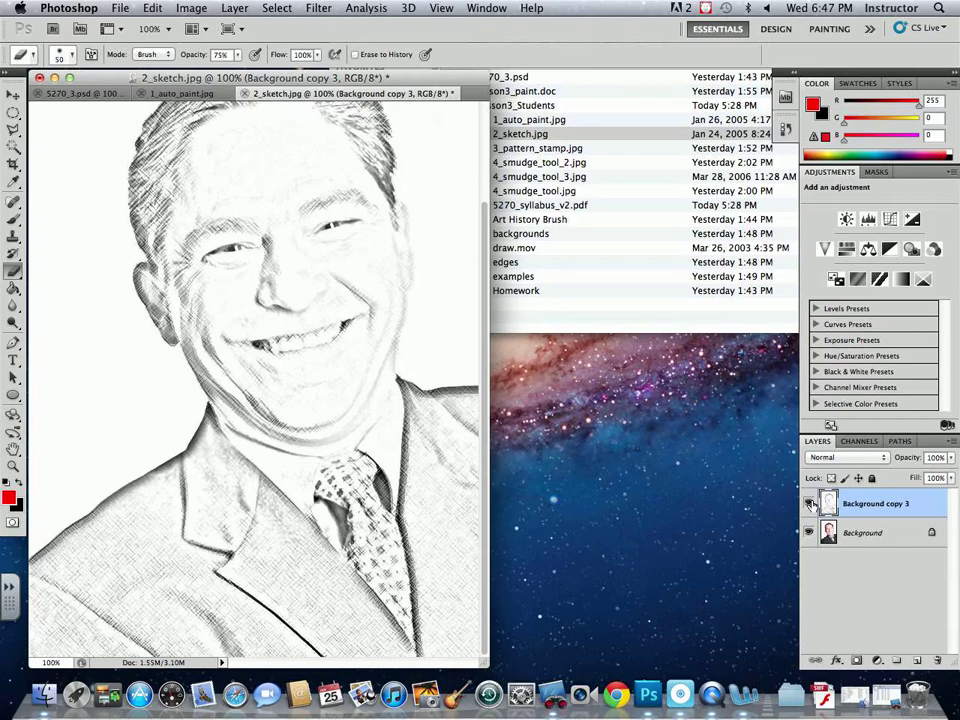
left_click(851, 458)
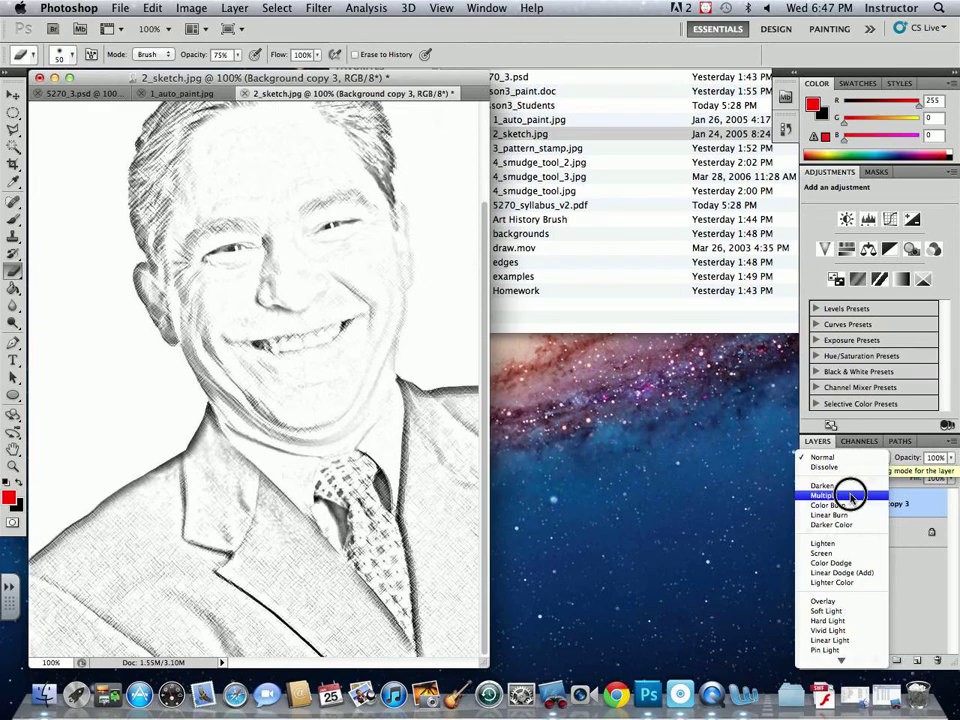
left_click(849, 495)
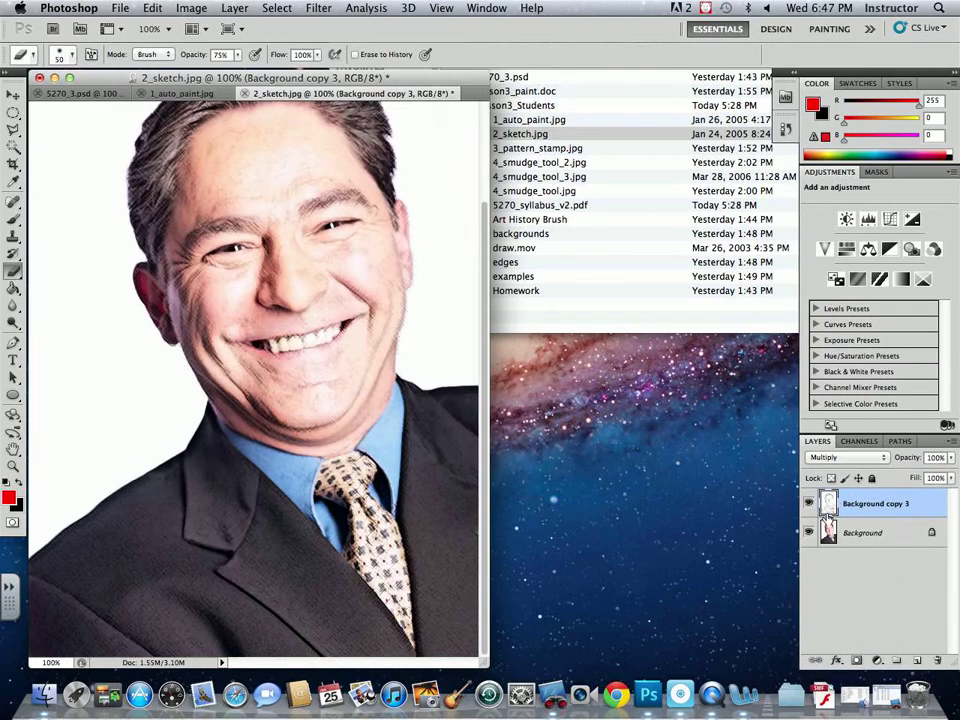
left_click(809, 504)
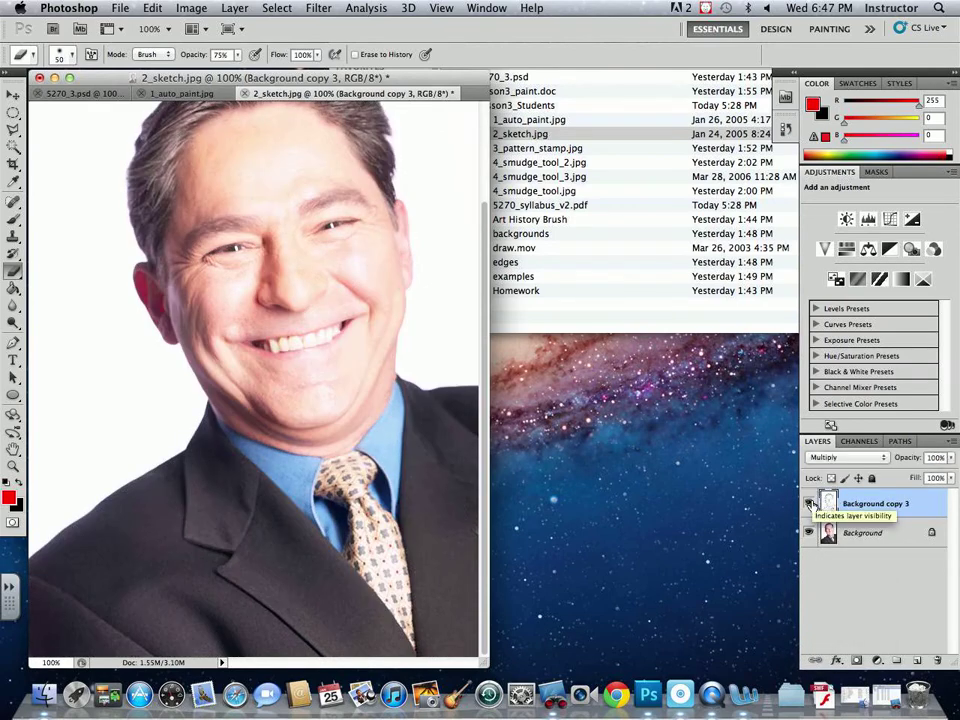
left_click(809, 504)
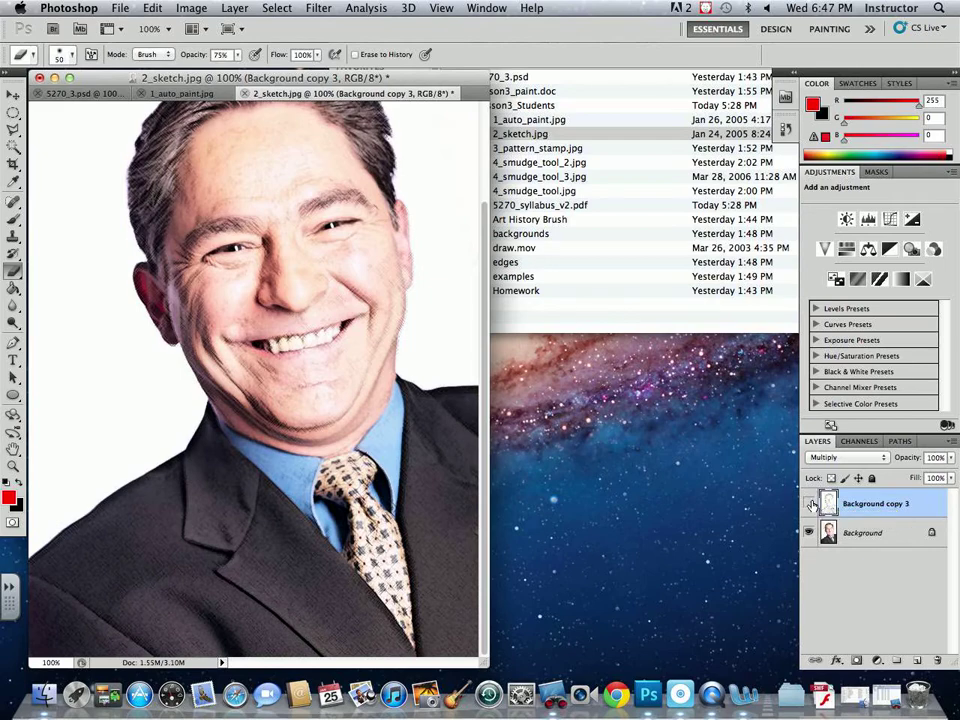
left_click(809, 504)
left_click(809, 504)
Reduce the sketch layer's opacity to 57%, keeping Multiply after briefly testing Normal.
mouse_move(951, 457)
left_mouse_down()
mouse_move(866, 474)
mouse_move(914, 477)
left_mouse_up()
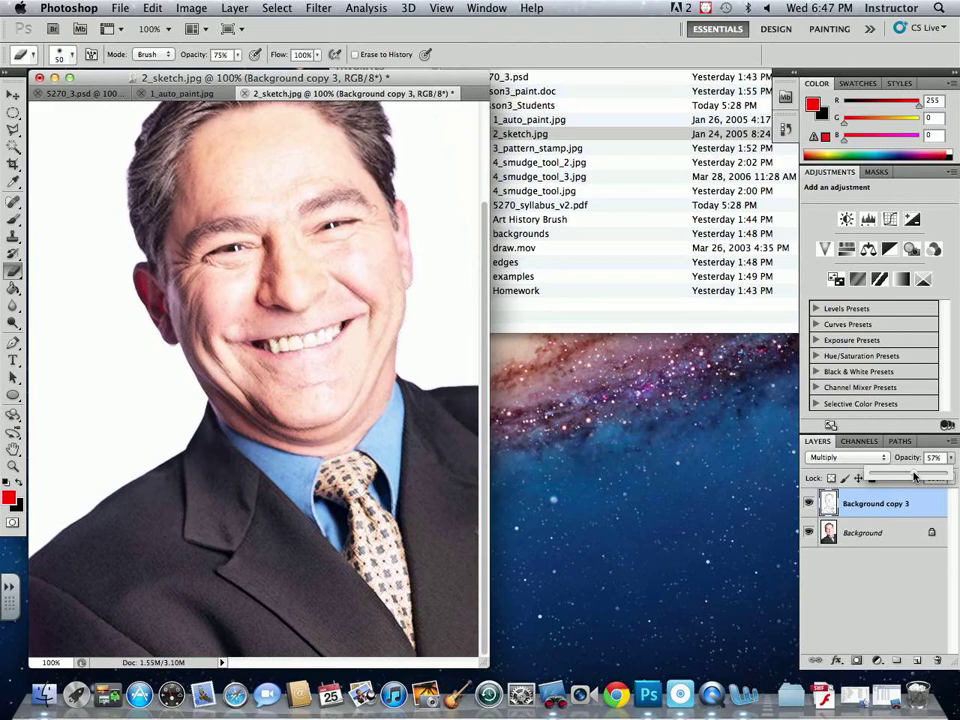
left_click(848, 503)
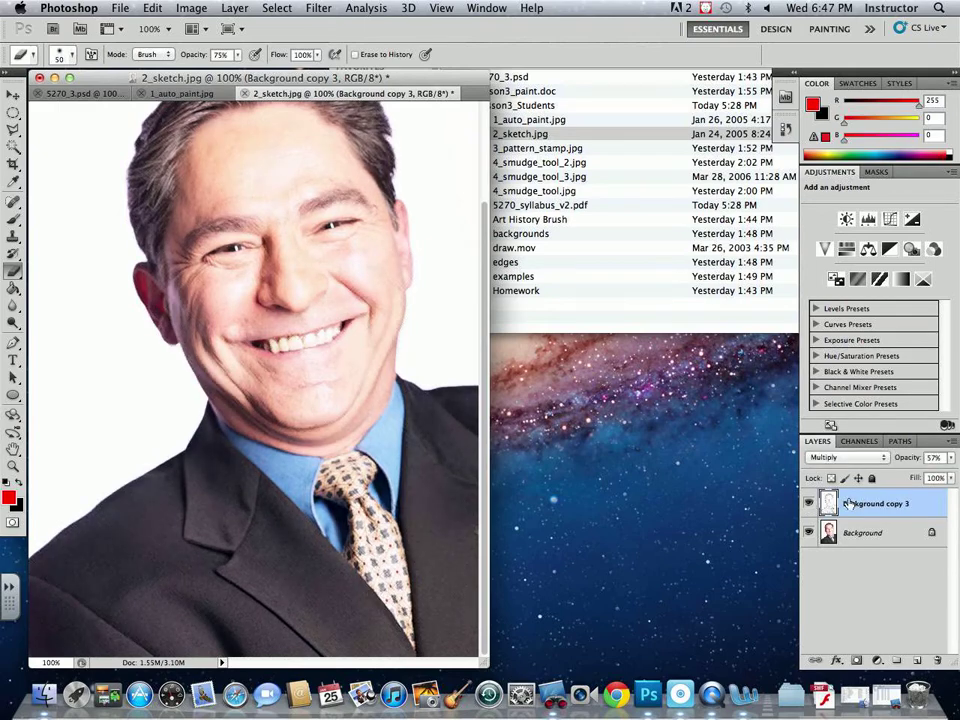
left_click(848, 457)
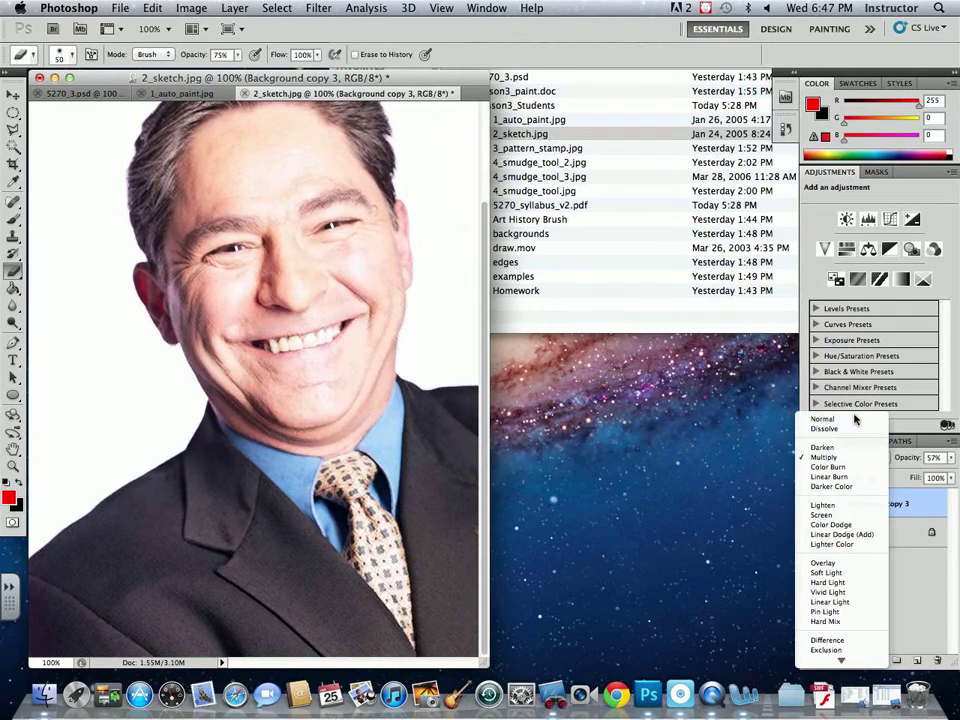
left_click(855, 419)
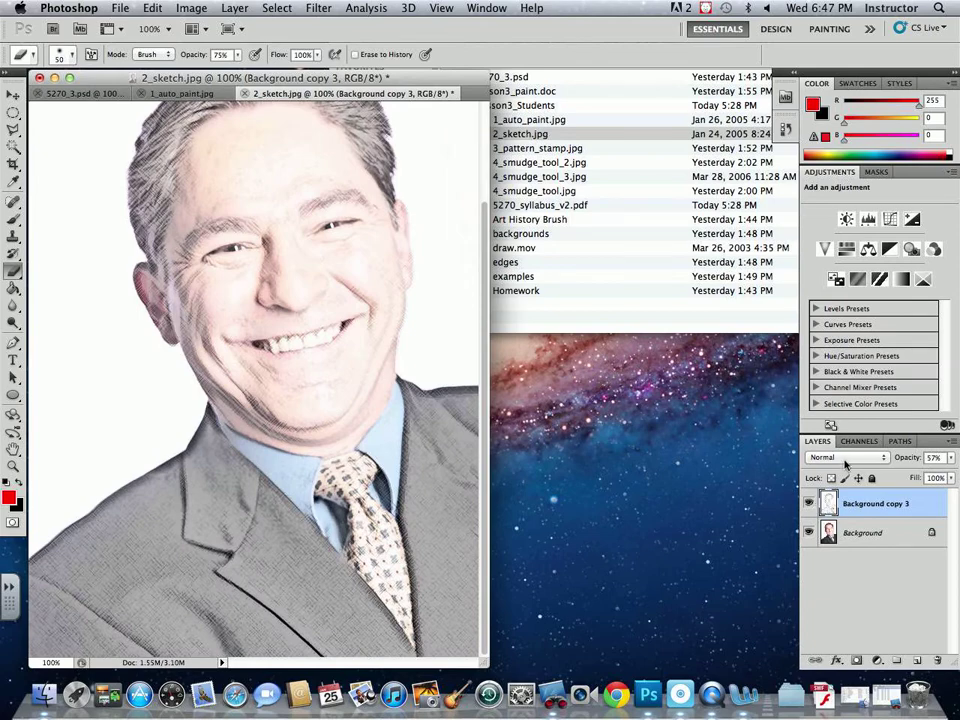
left_click(849, 457)
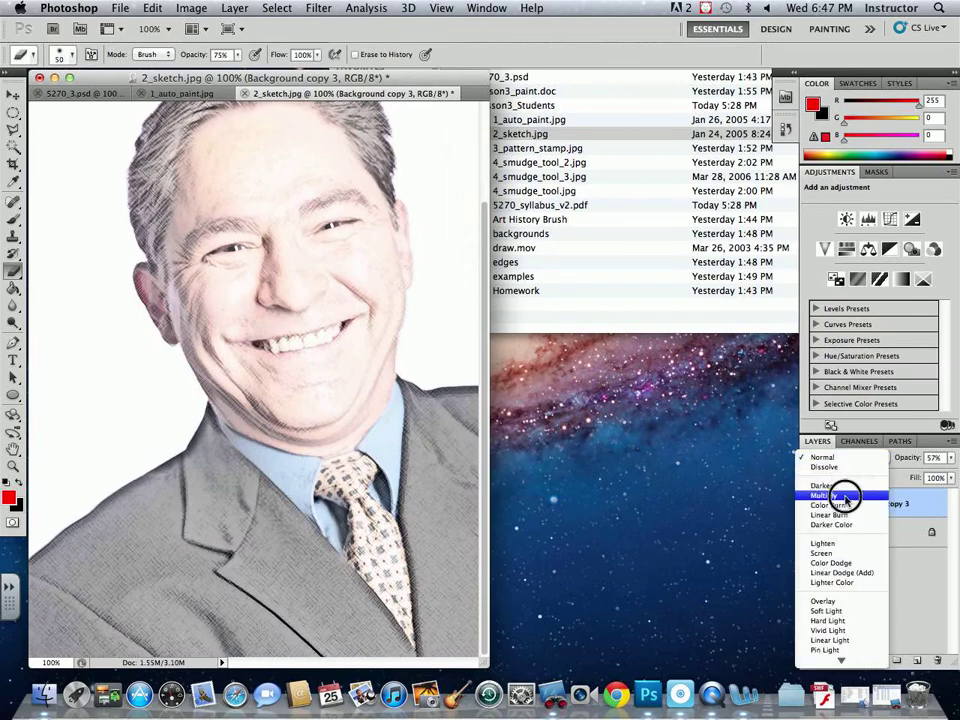
left_click(845, 495)
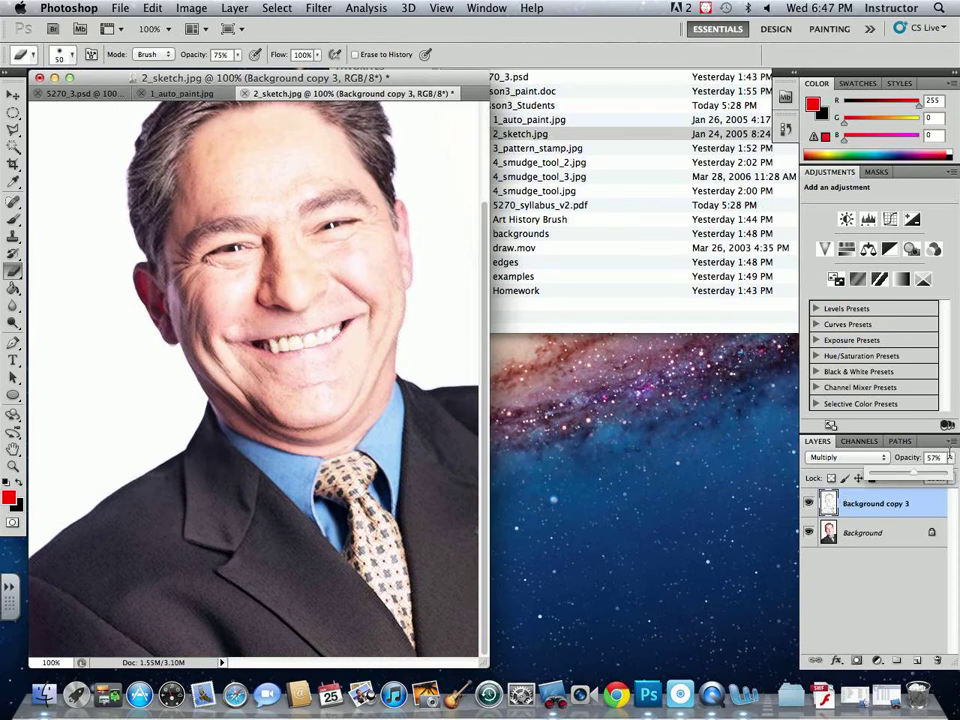
Check the sketch layer's 57% opacity and switch to the Move tool.
left_click(951, 457)
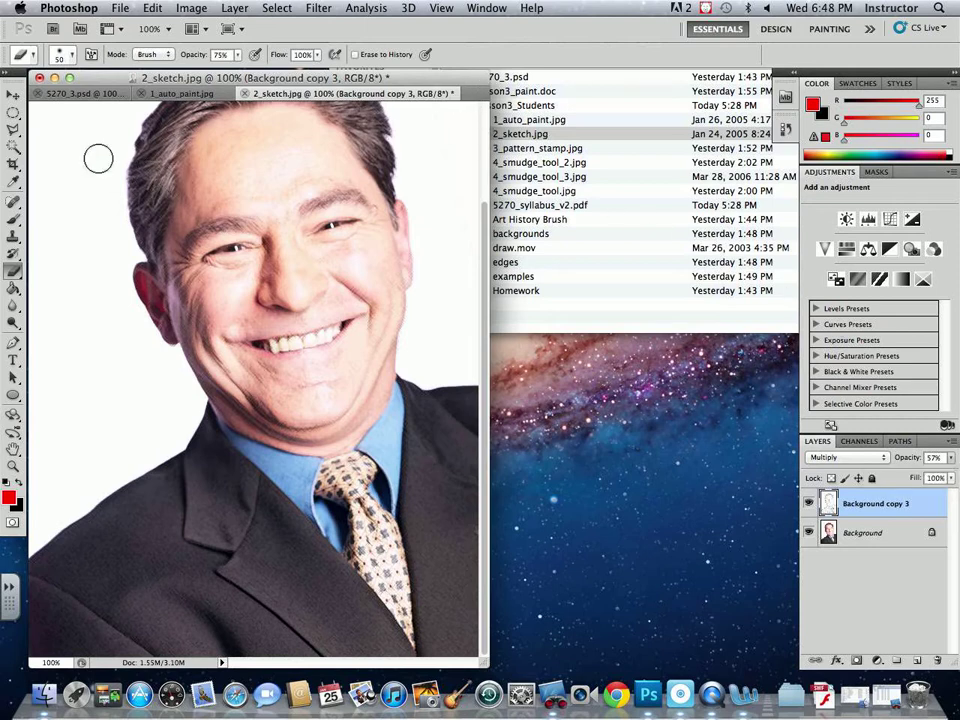
left_click(16, 96)
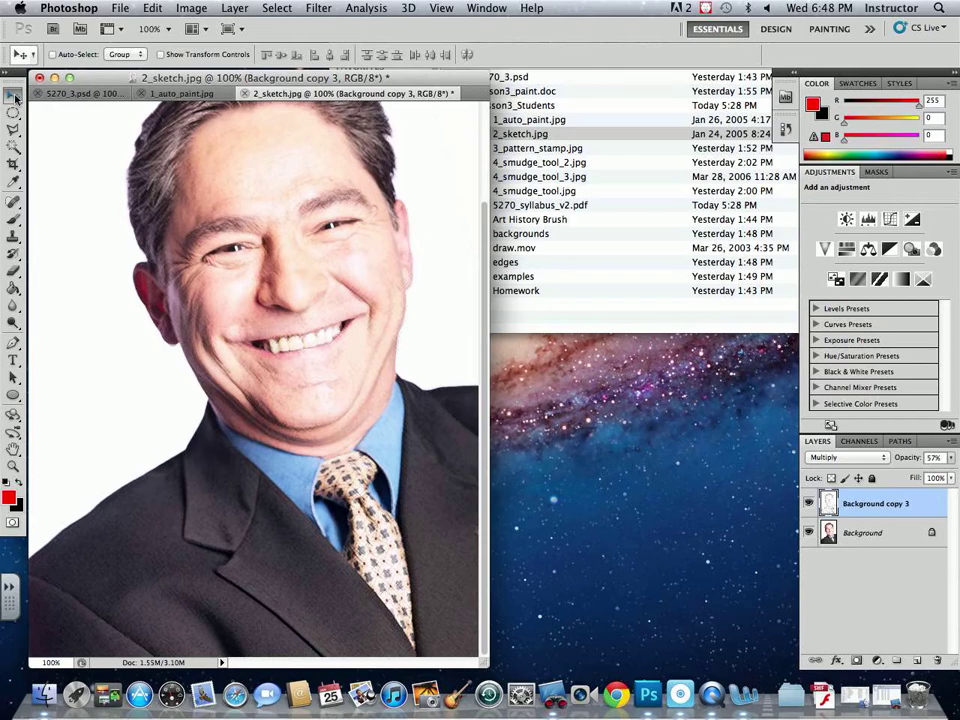
Open 3_pattern_stamp.jpg from Finder as a docked tab and duplicate its Background layer.
left_click_drag(135, 77, 216, 267)
left_click(516, 136)
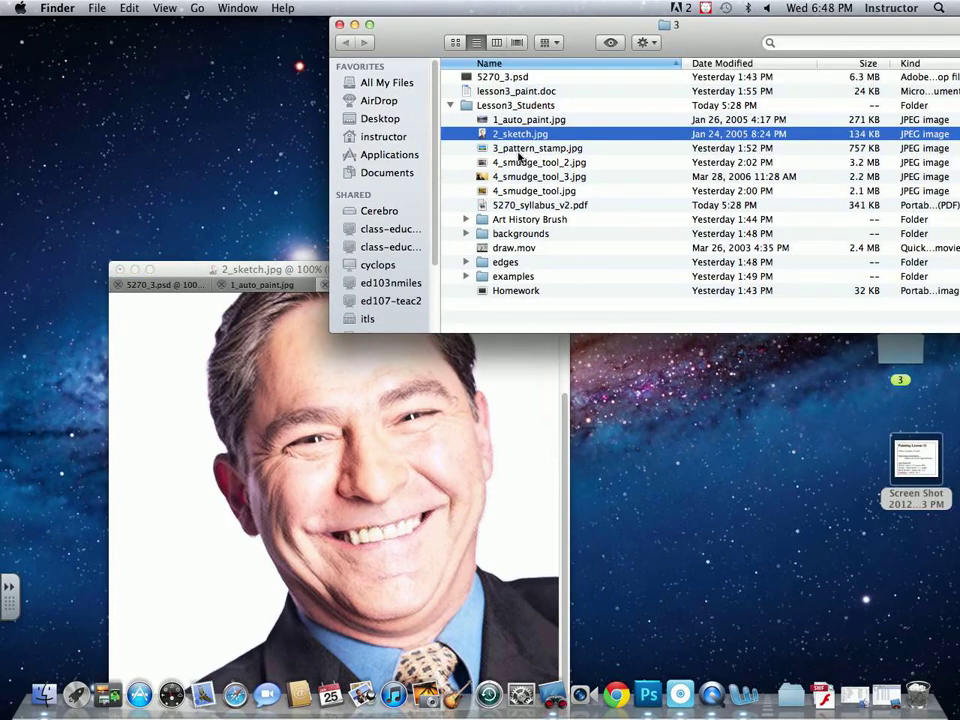
left_click(519, 150)
left_click_drag(518, 152, 646, 705)
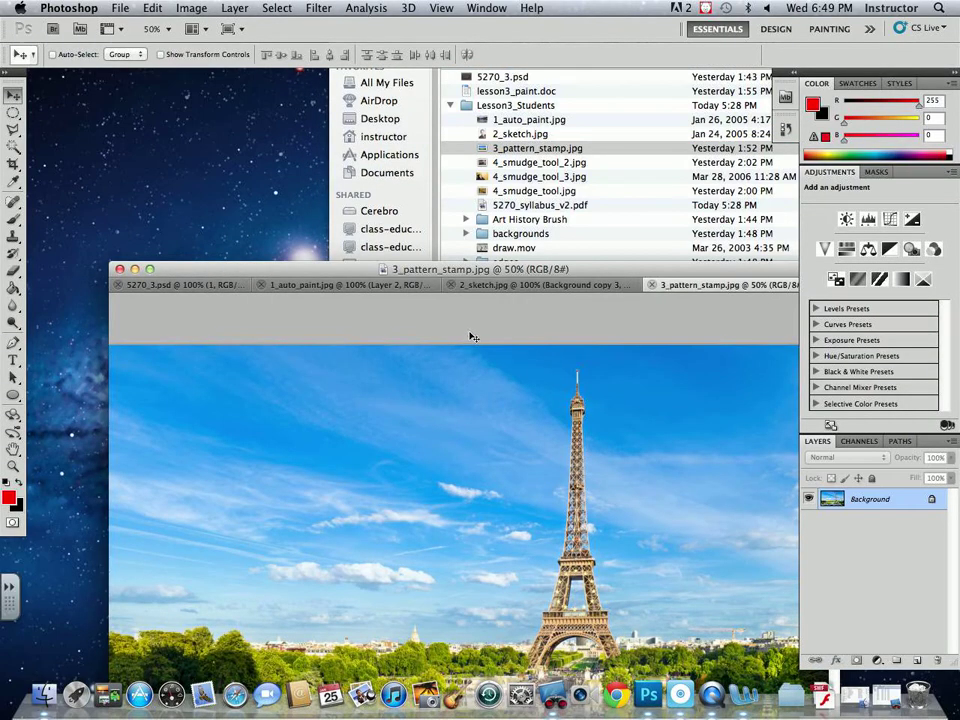
left_click_drag(515, 271, 455, 63)
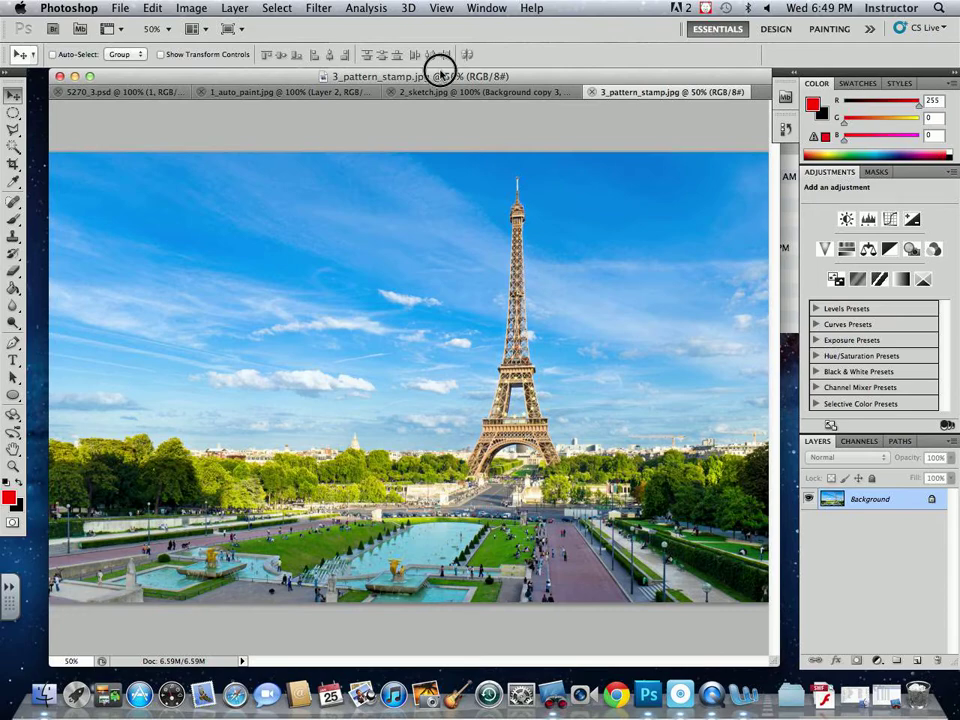
left_click_drag(439, 71, 425, 73)
left_click_drag(760, 660, 788, 662)
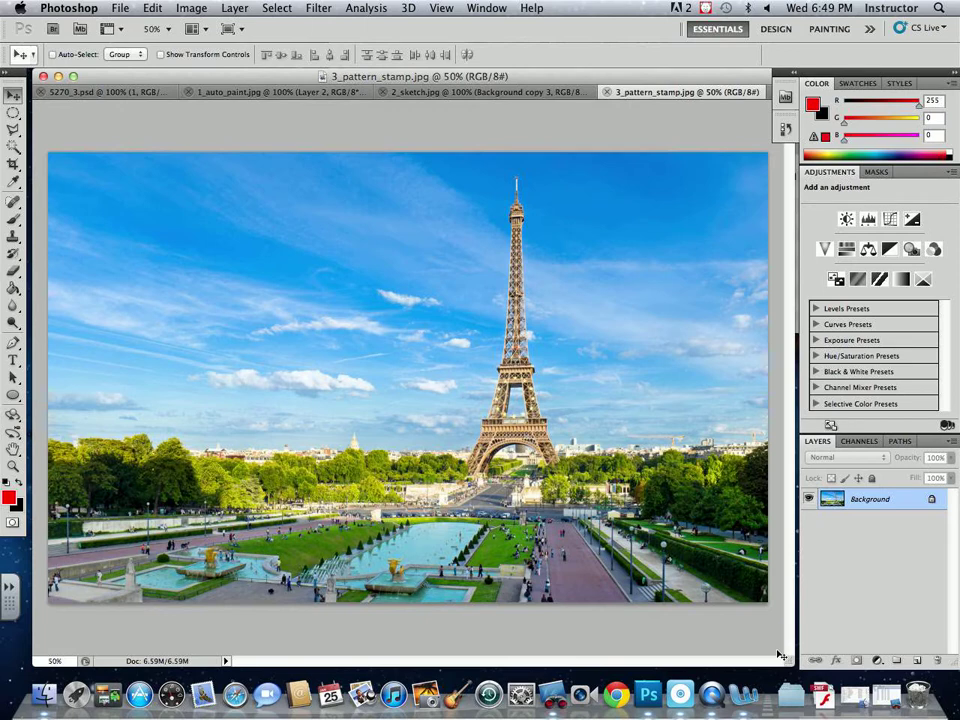
left_click_drag(893, 508, 917, 661)
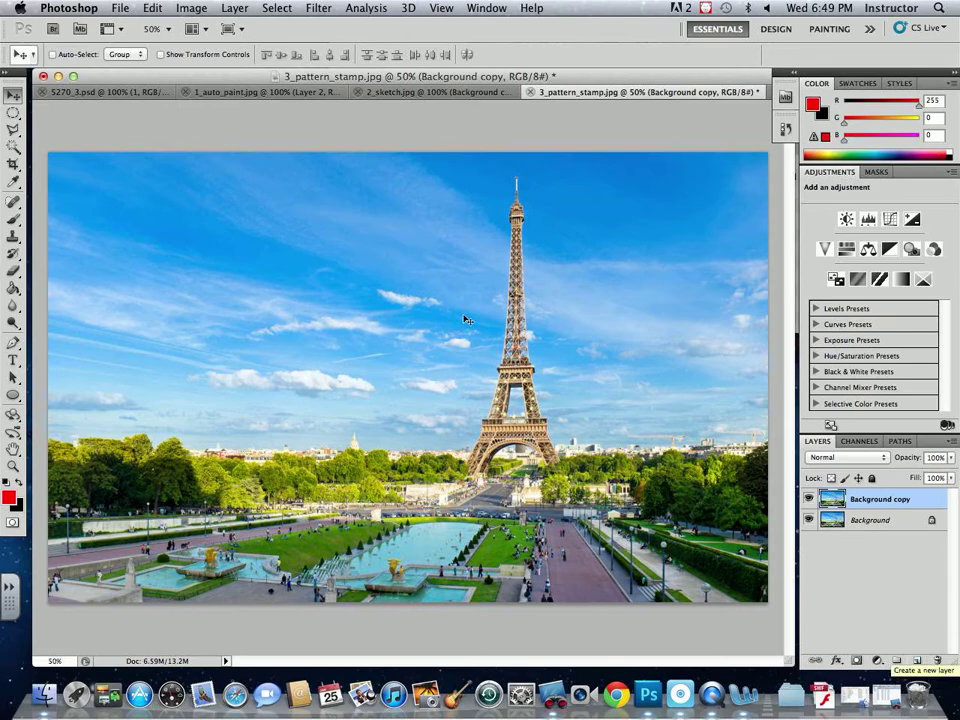
Select the entire Eiffel Tower photo and define it as a pattern named 'france'.
left_click(12, 114)
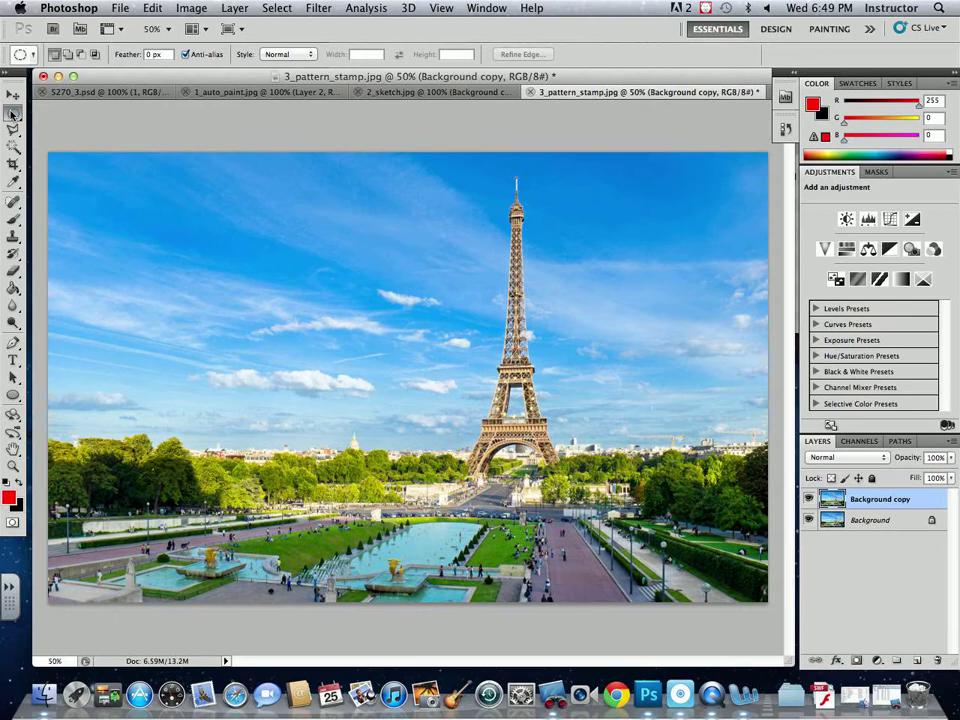
left_click_drag(12, 113, 800, 657)
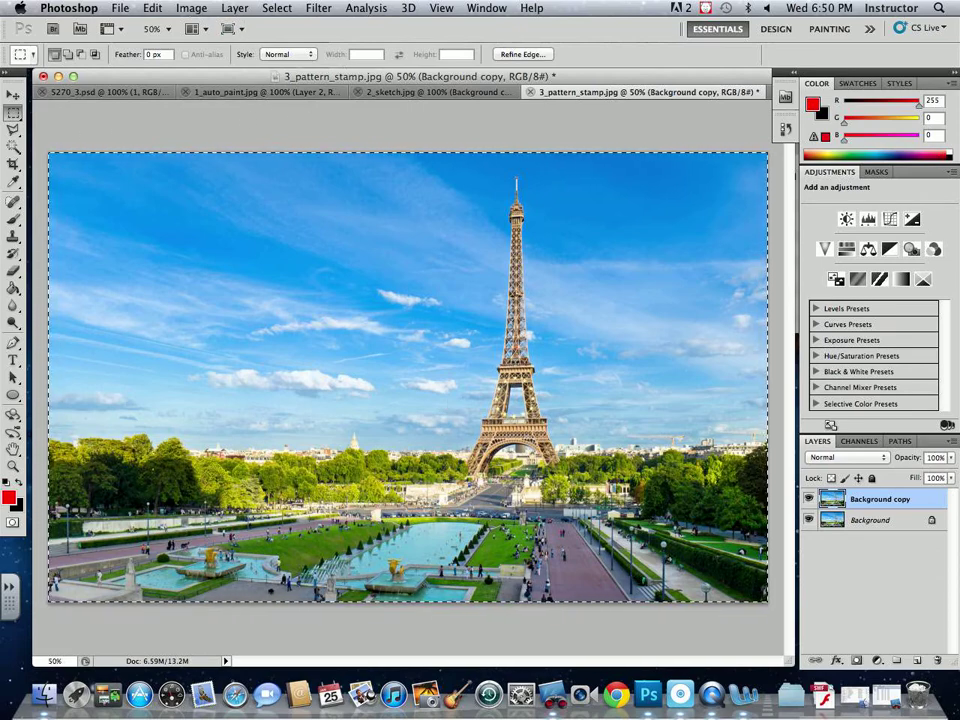
left_click(152, 8)
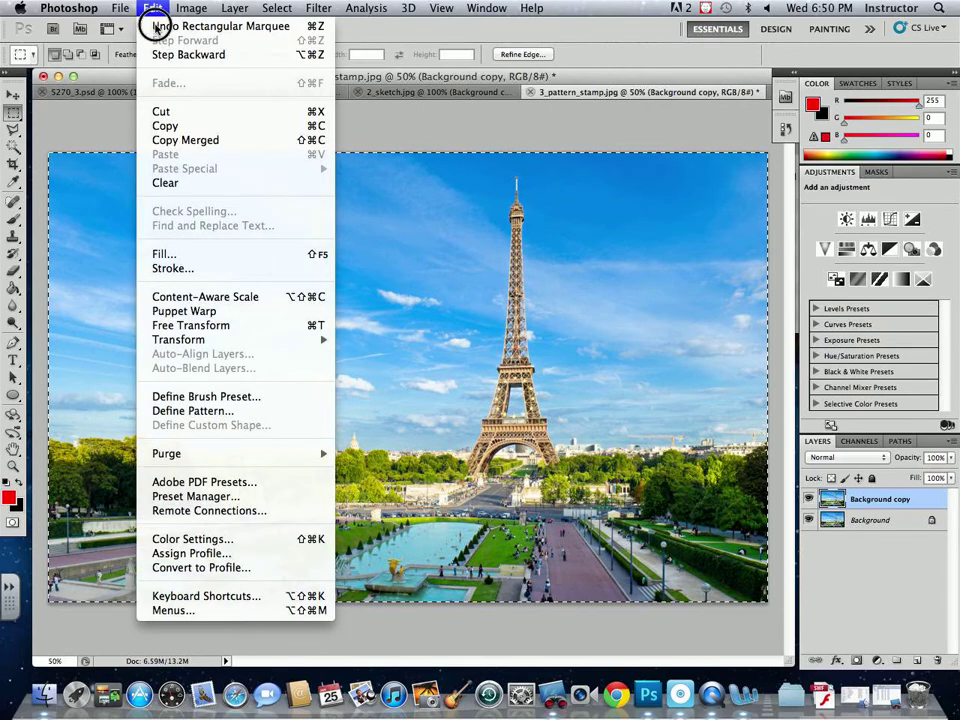
left_click(160, 411)
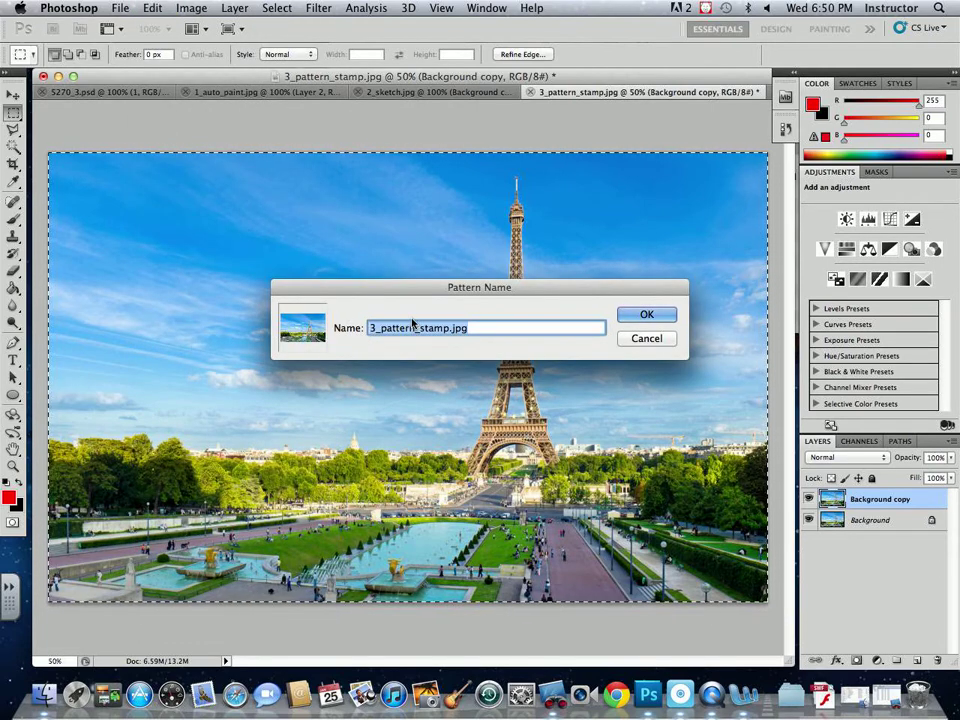
type("france")
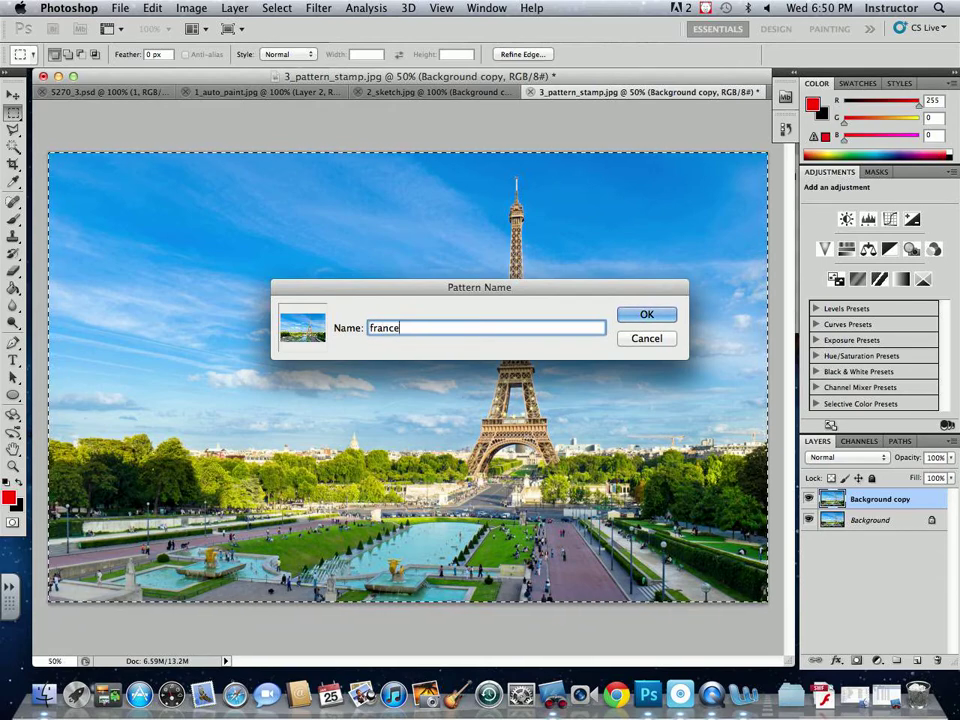
key("Return")
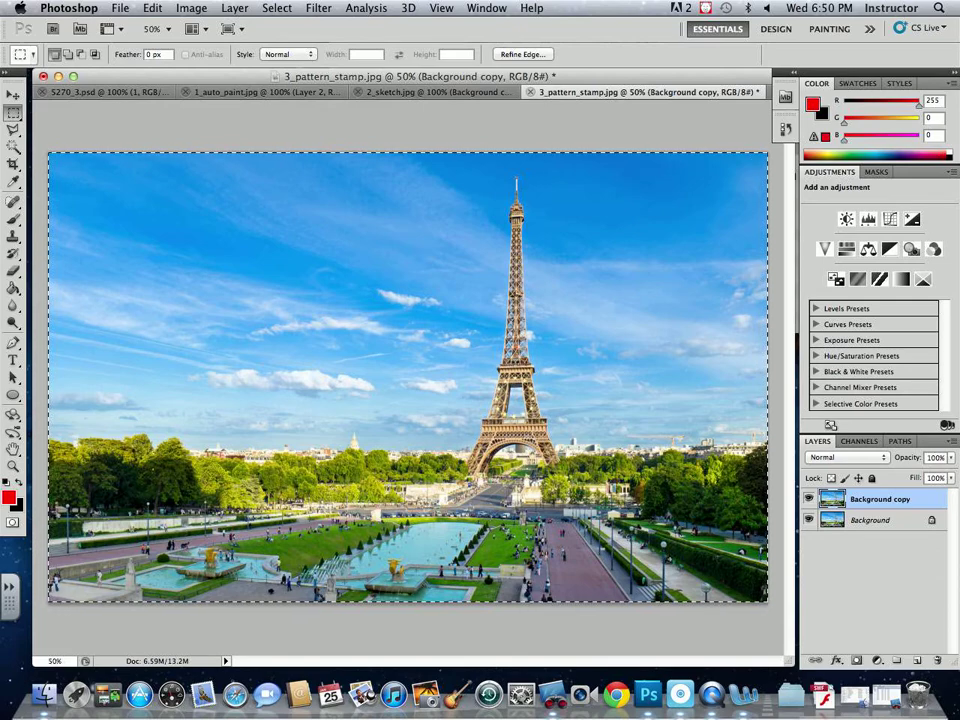
Deselect the photo and add two new empty layers.
left_click(277, 8)
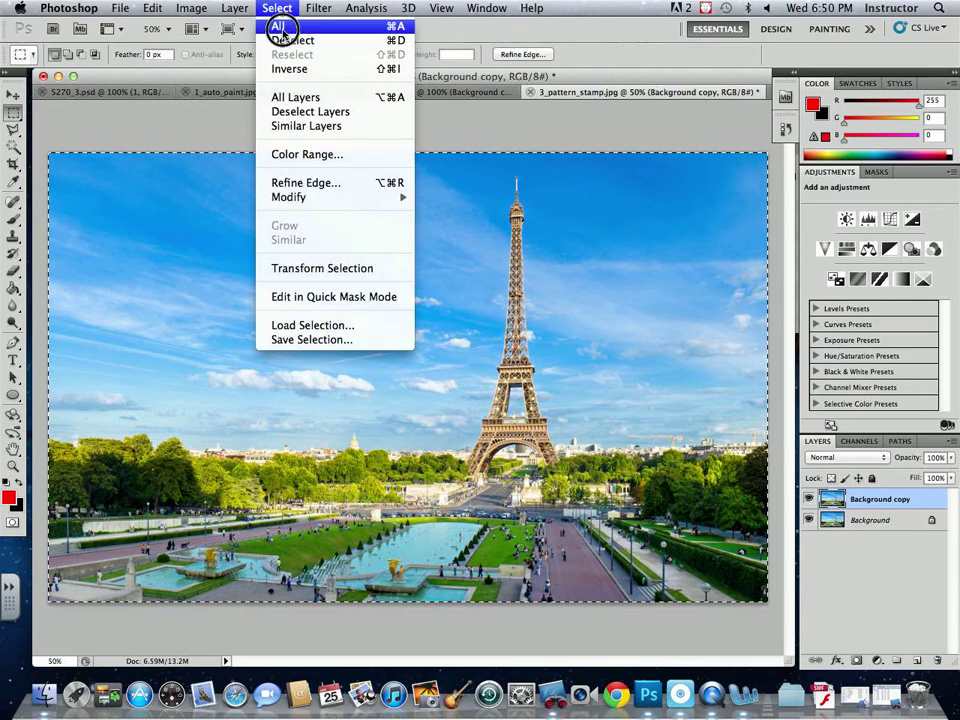
left_click(284, 39)
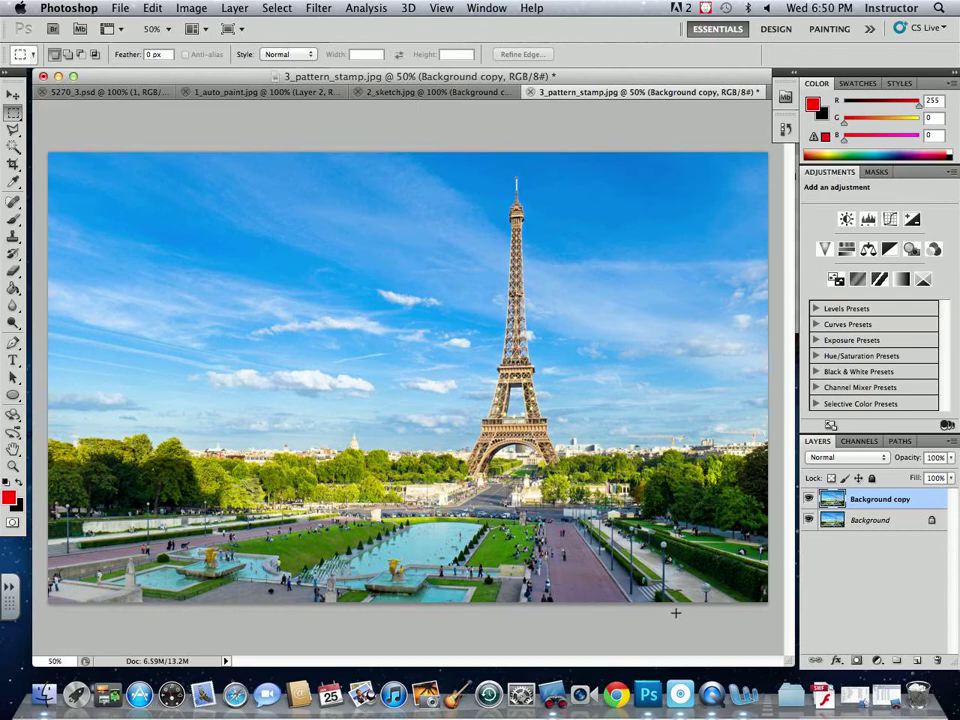
left_click(917, 661)
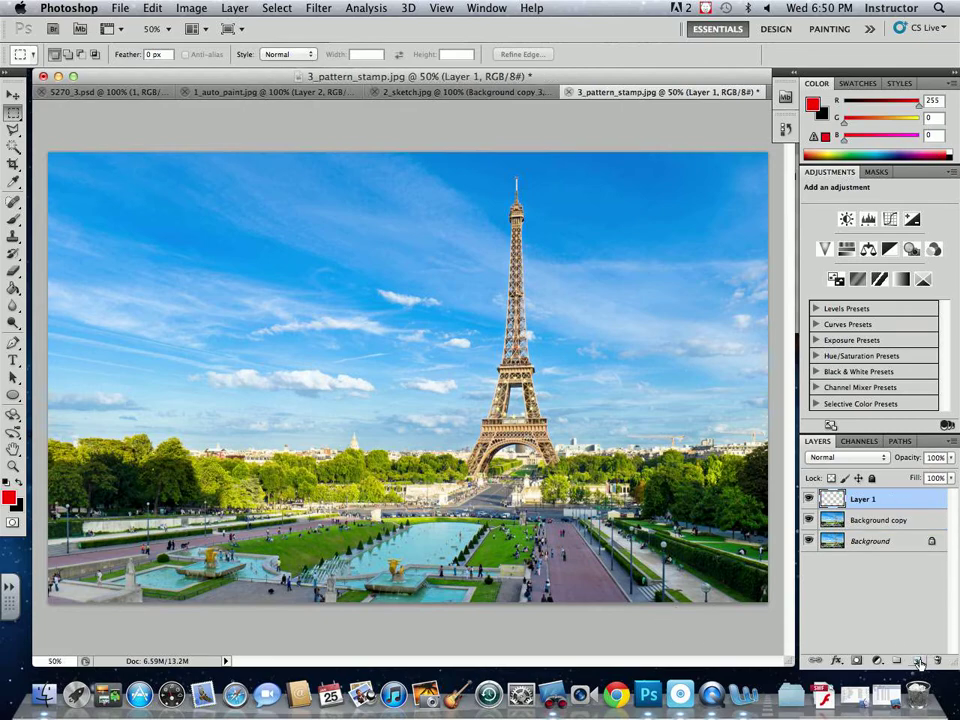
left_click(917, 661)
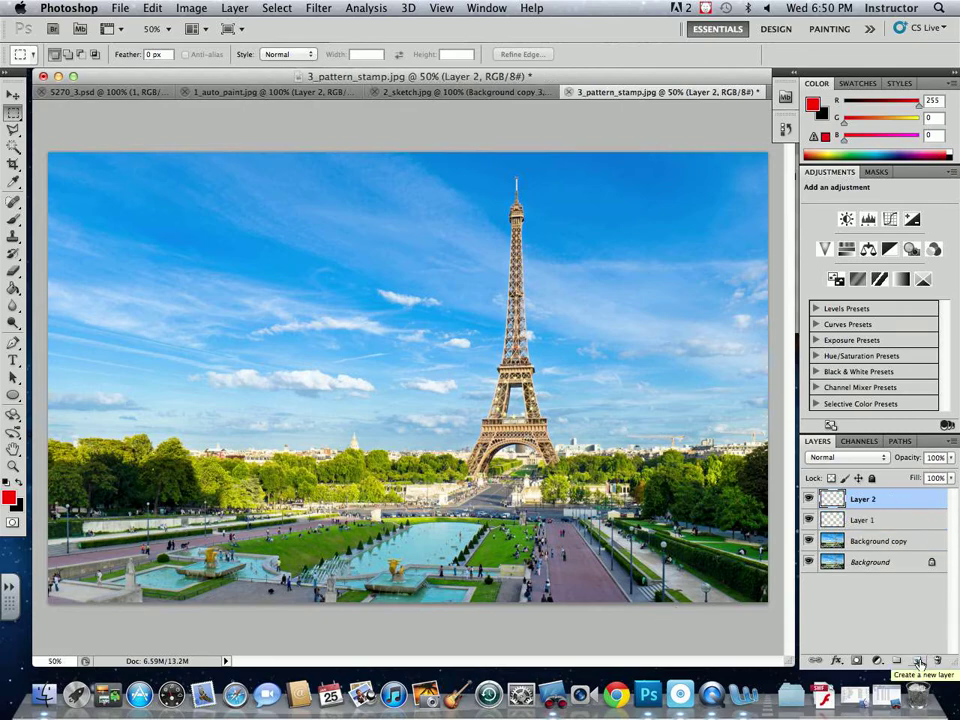
Name the new layers 'paint' and 'paper', then make white the foreground colour.
double_click(862, 498)
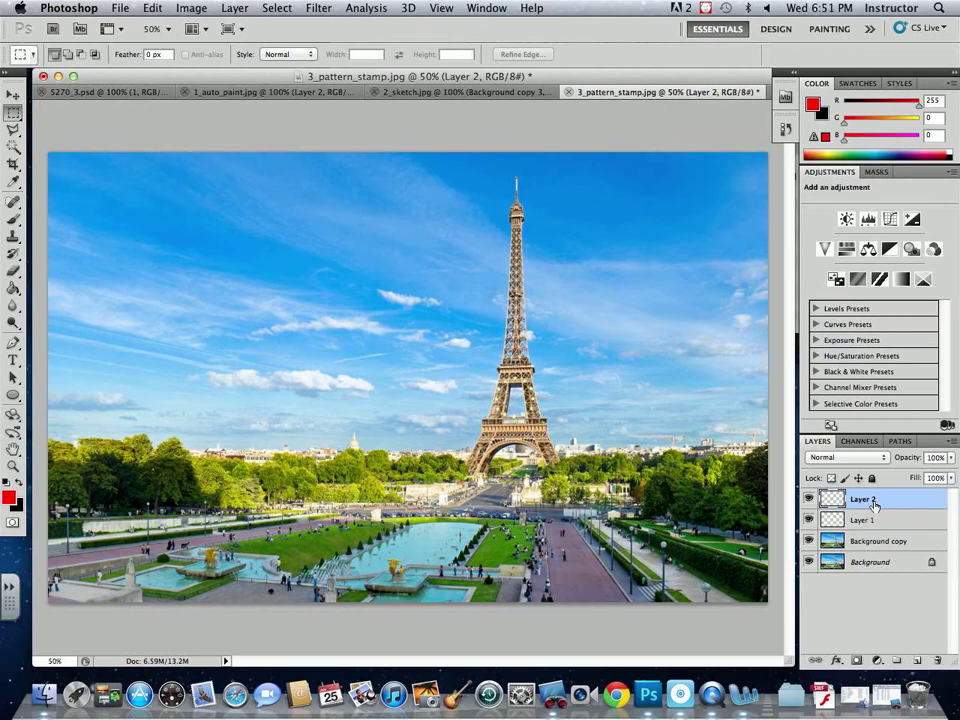
type("paint")
double_click(864, 520)
type("paper")
key("Return")
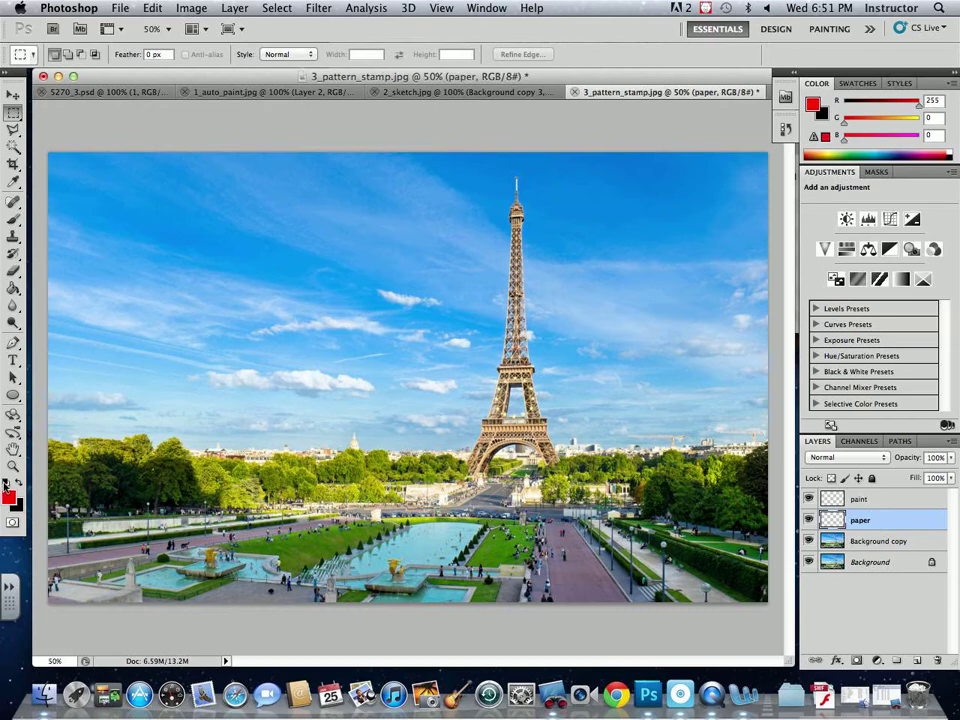
left_click(15, 484)
left_click(19, 481)
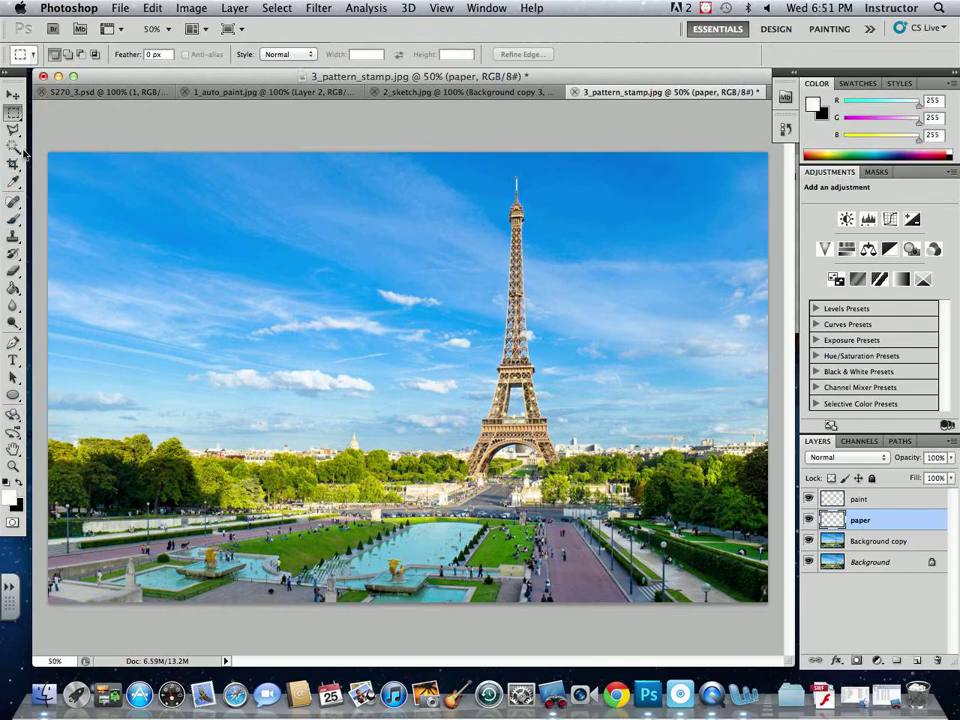
Fill the paper layer with white using the Paint Bucket and set its opacity to 74%.
key("g")
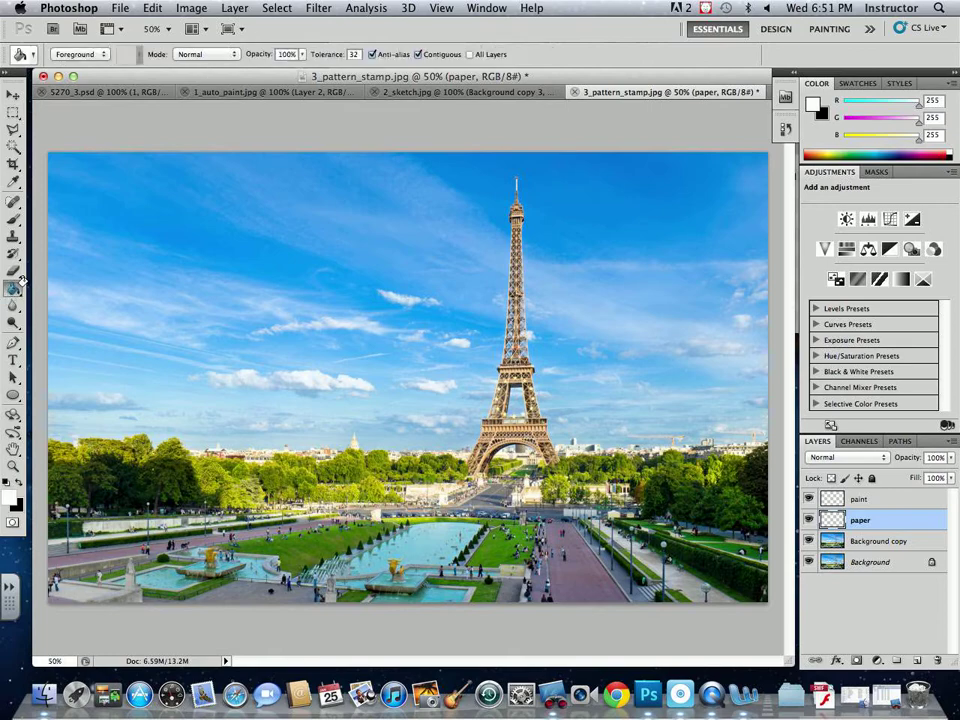
left_click(101, 253)
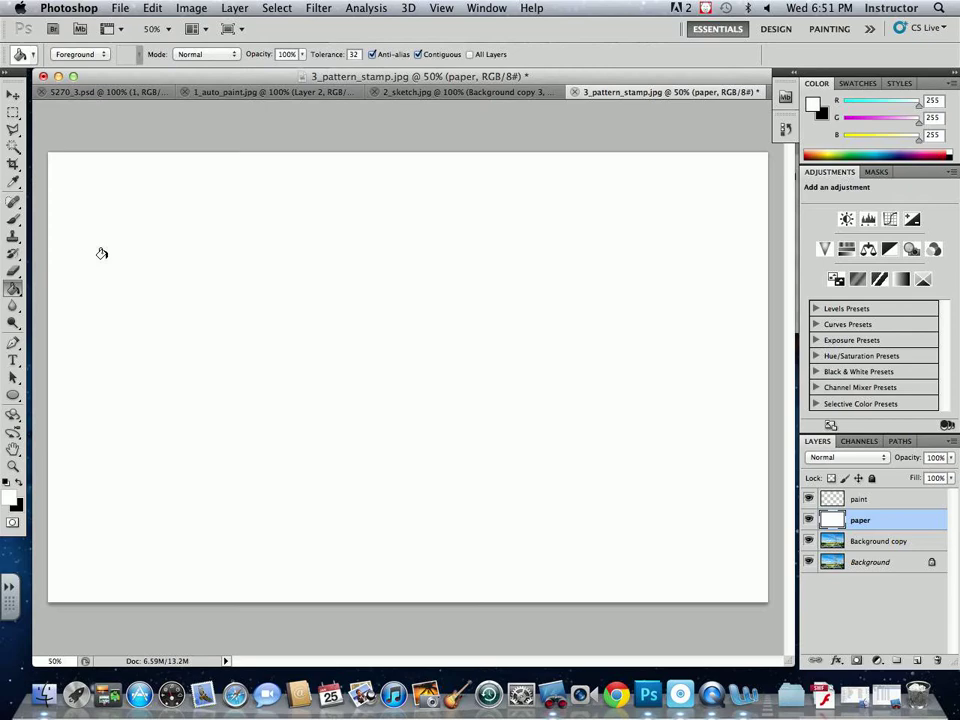
left_click(20, 95)
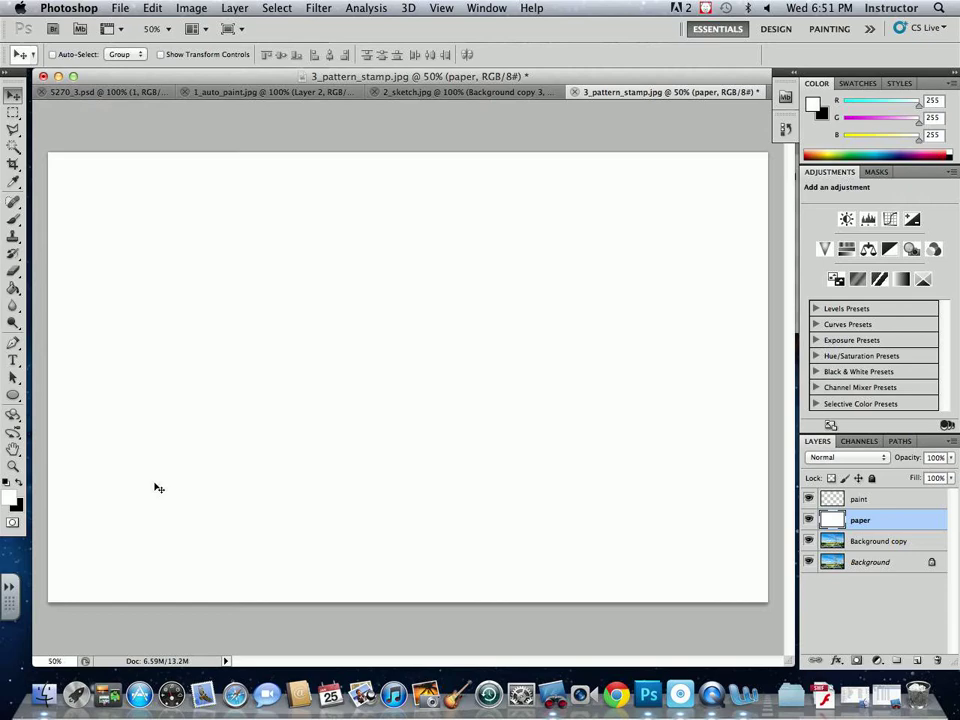
left_click(950, 457)
left_click_drag(950, 478, 927, 477)
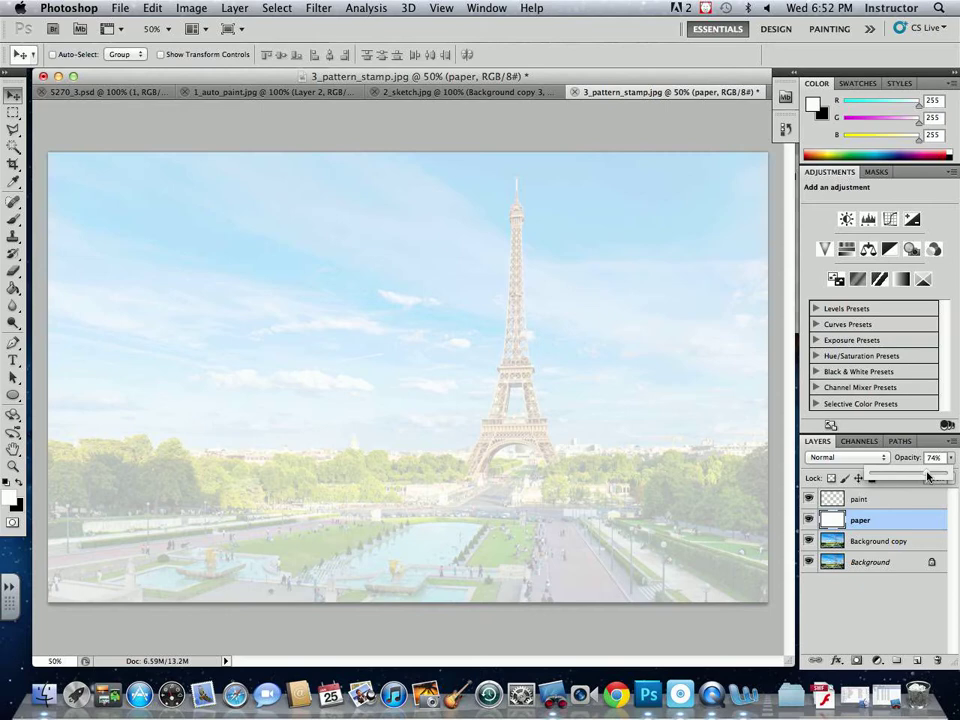
Make the paint layer active and switch to the Pattern Stamp Tool.
left_click(885, 500)
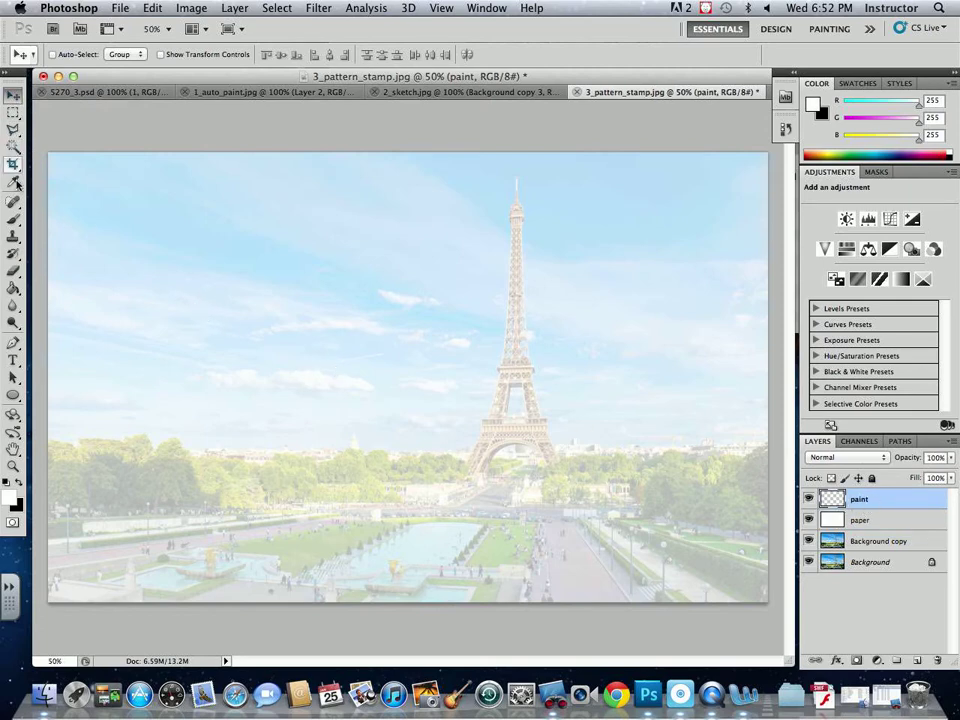
left_click(13, 237)
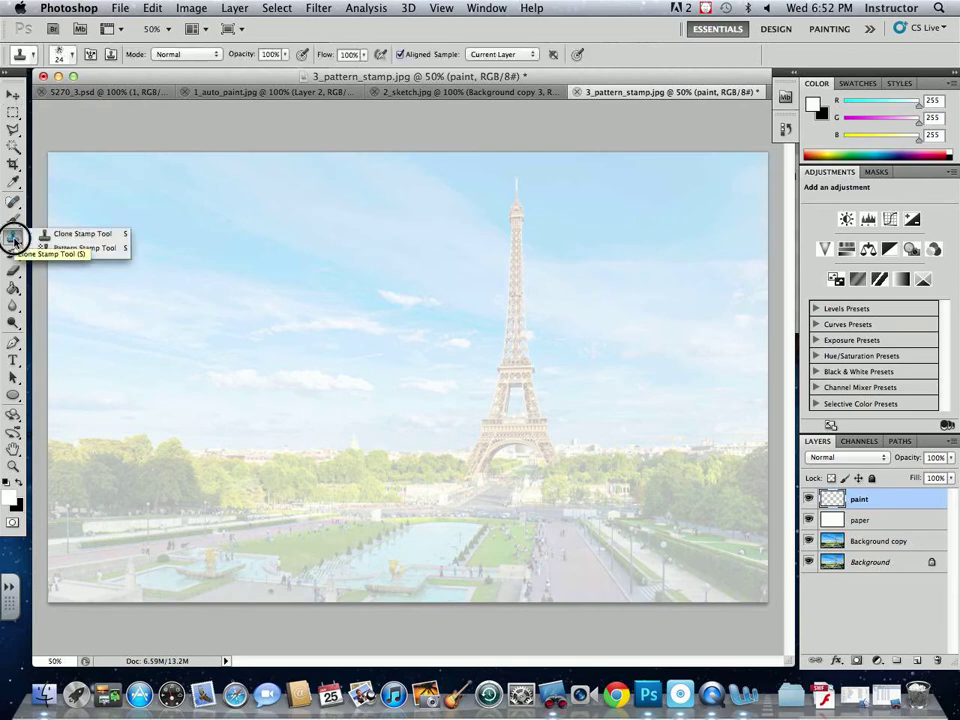
left_click_drag(14, 240, 42, 240)
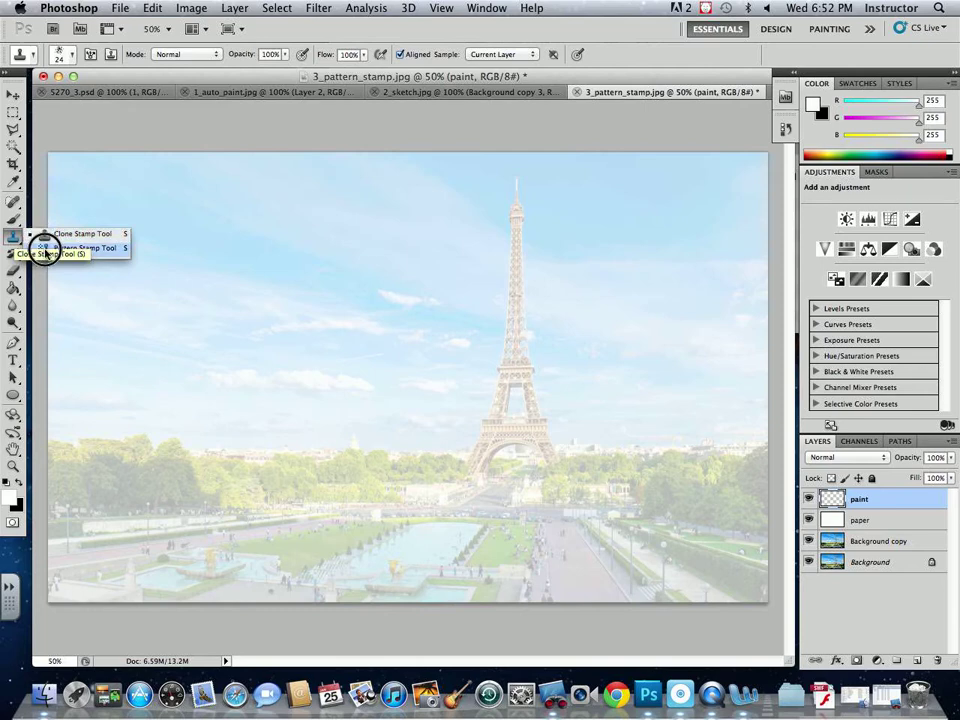
left_click(45, 248)
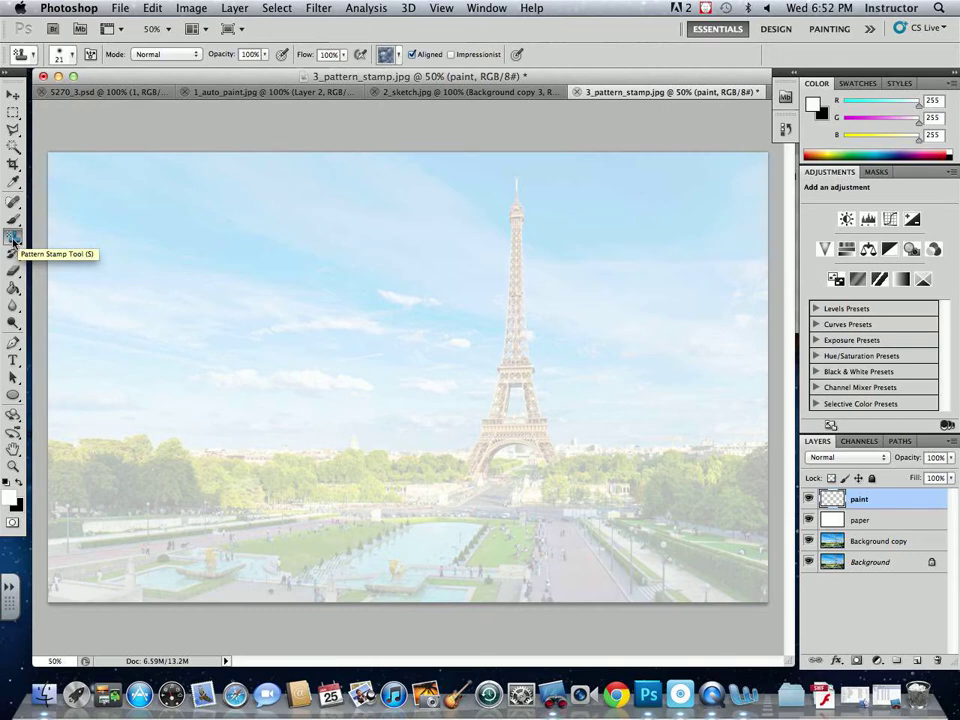
left_click(13, 240)
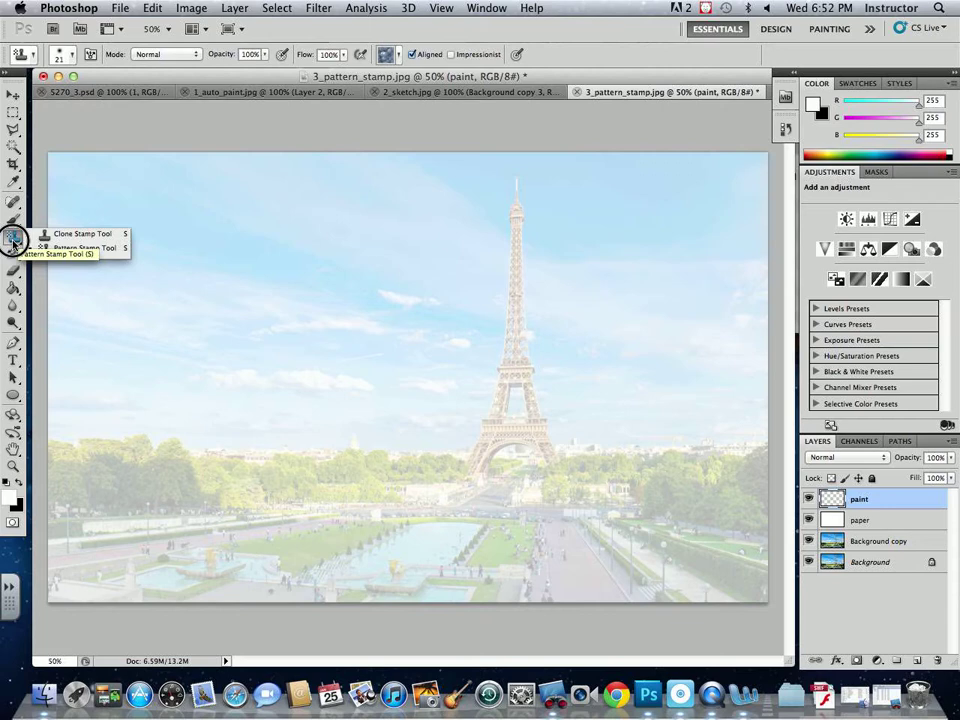
left_click(14, 239)
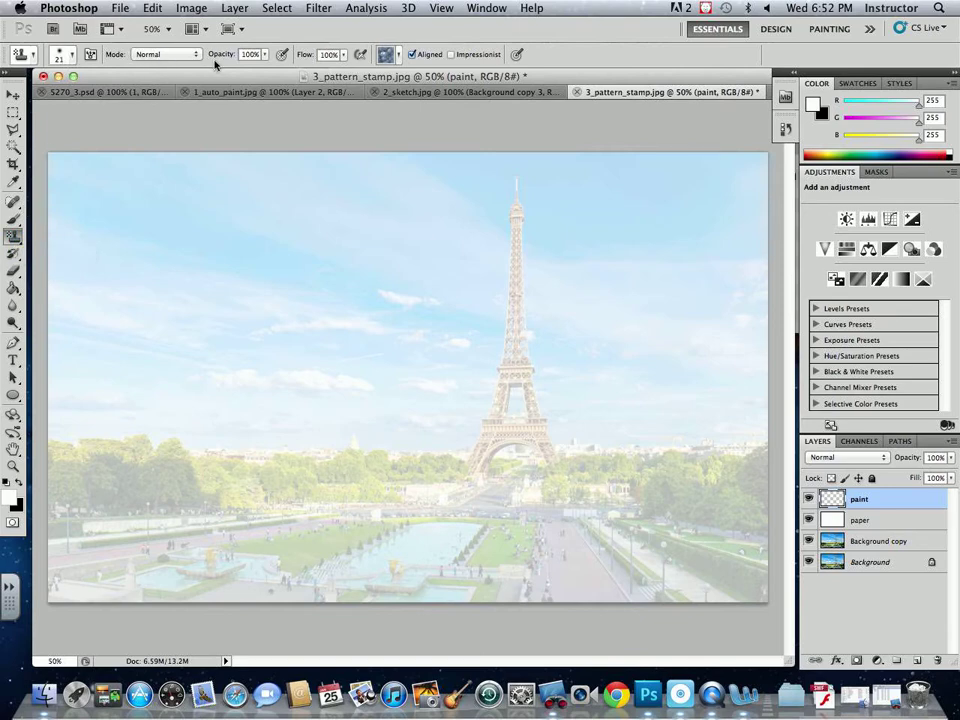
Choose textured brush preset 23 and set its size to 49 px.
left_click(72, 57)
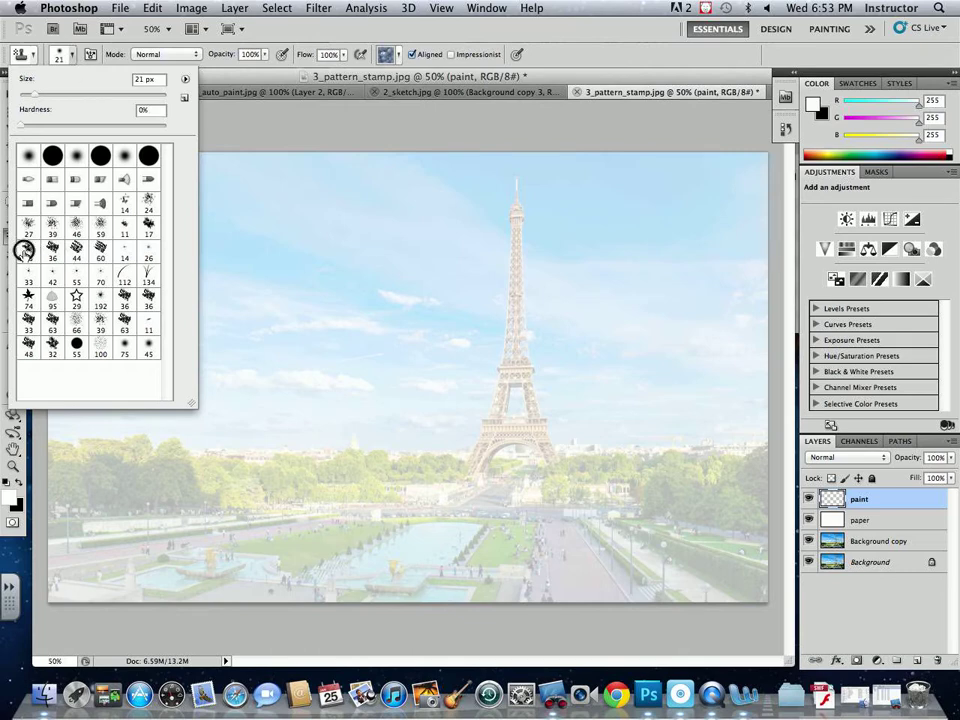
left_click(28, 246)
left_click_drag(37, 94, 55, 94)
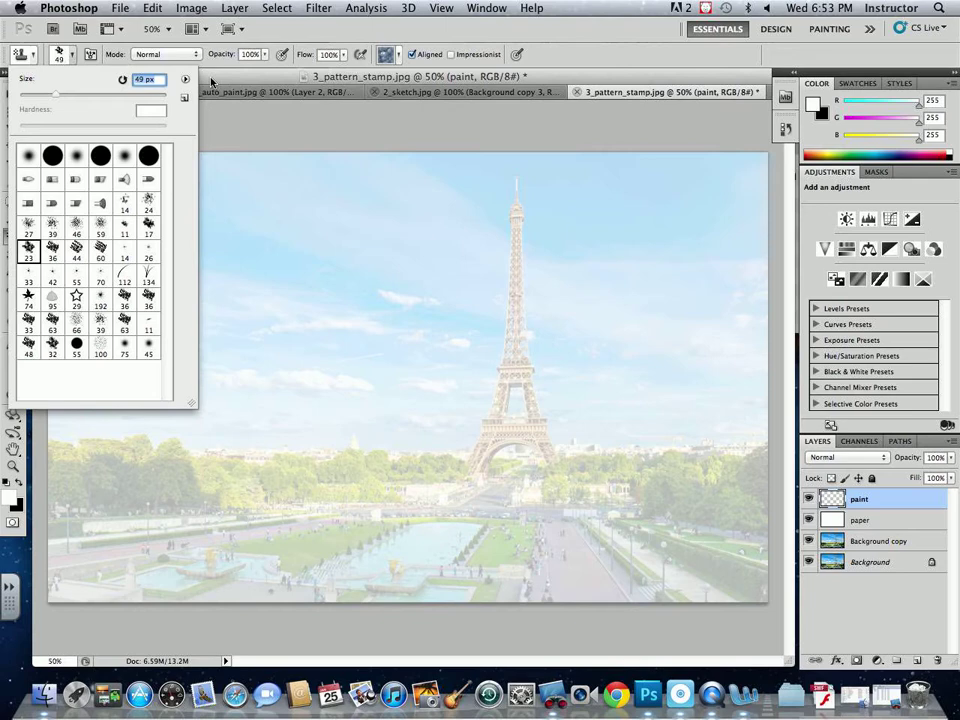
left_click(211, 80)
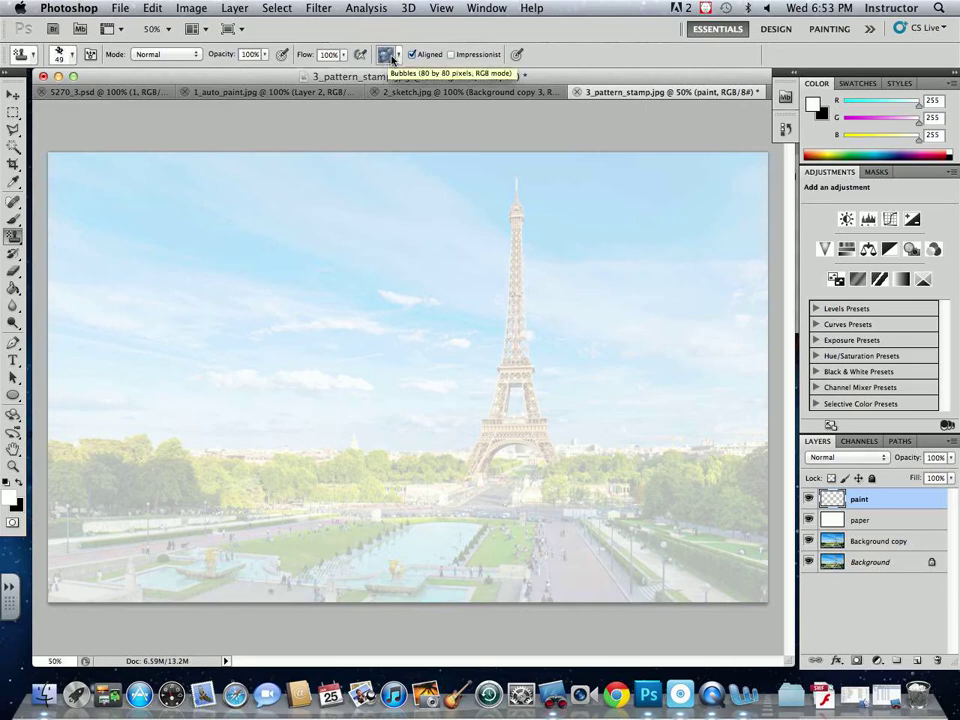
mouse_move(394, 216)
left_mouse_down()
mouse_move(339, 326)
mouse_move(352, 272)
mouse_move(346, 224)
mouse_move(347, 240)
mouse_move(322, 226)
mouse_move(324, 270)
left_mouse_up()
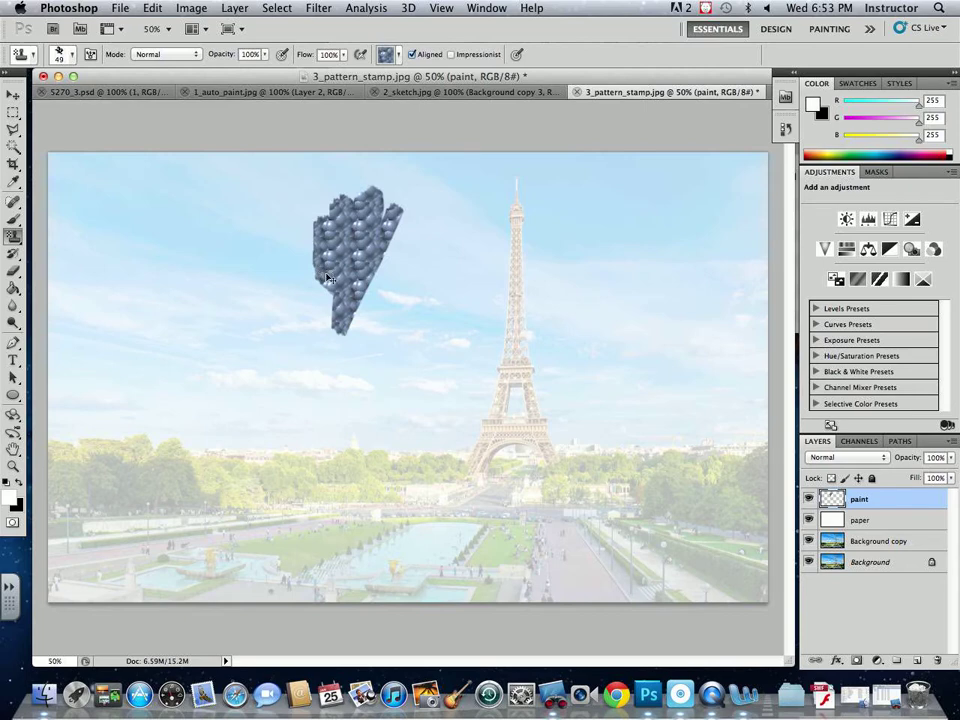
key("super+z")
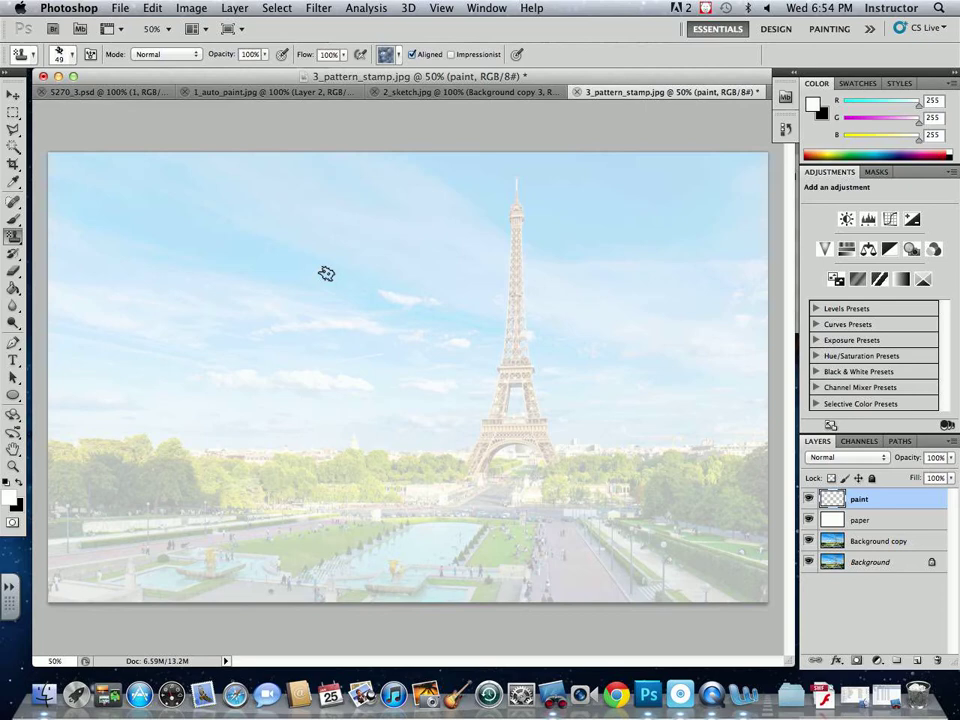
left_click(398, 56)
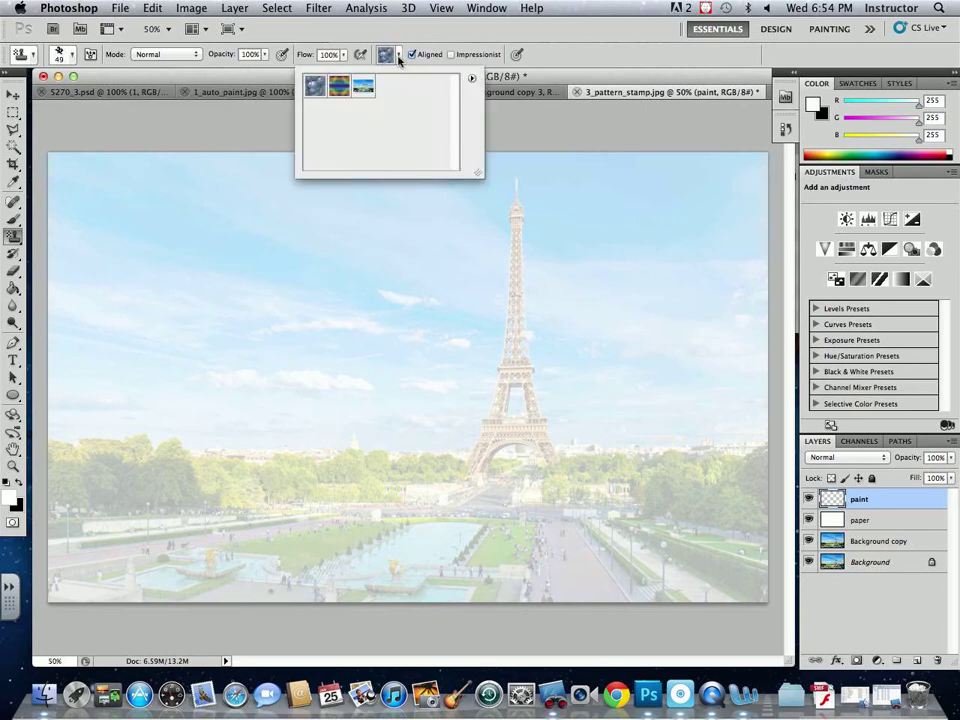
Select the Paris photo pattern, with pen-pressure size and Impressionist mode on.
left_click(358, 86)
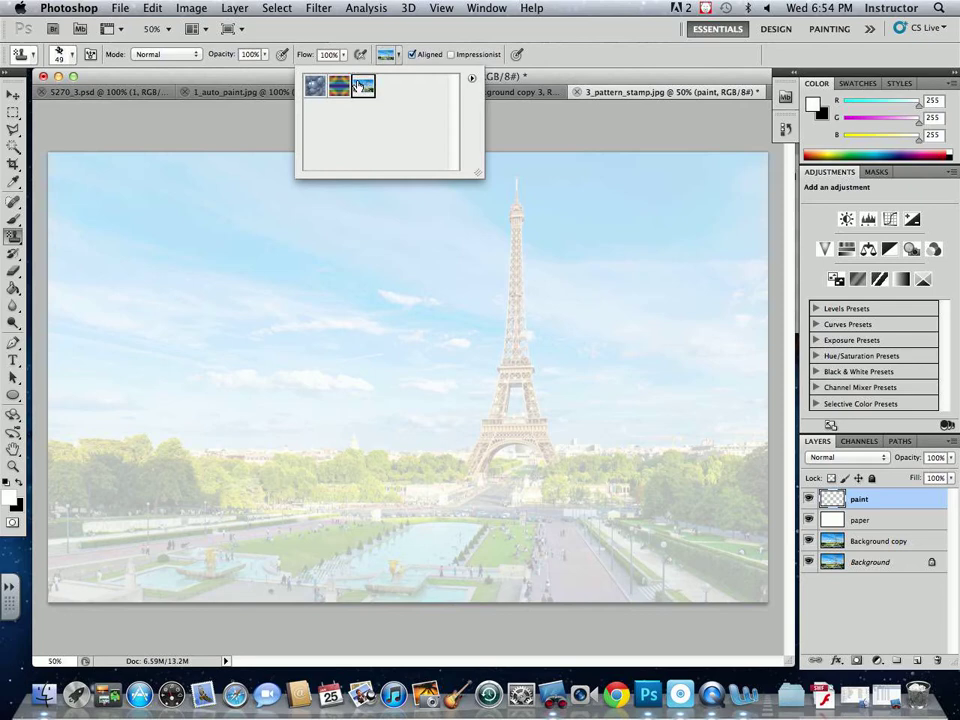
left_click(418, 36)
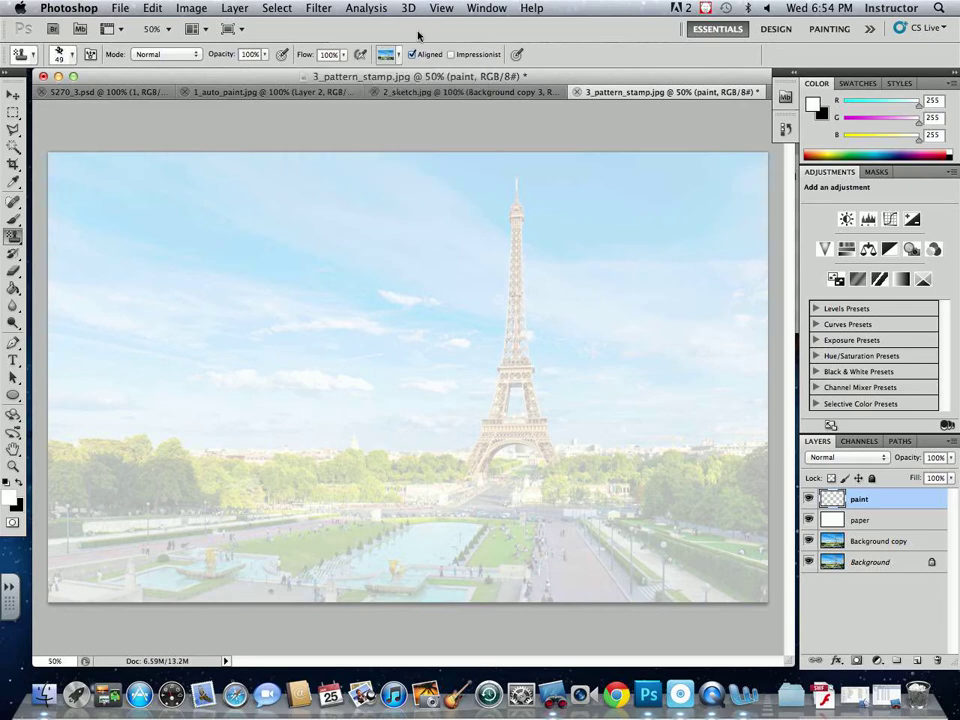
left_click(518, 55)
left_click(453, 56)
Paint a test stroke beside the tower tip, undo all strokes, and reselect the paint layer.
mouse_move(501, 199)
left_mouse_down()
mouse_move(481, 198)
mouse_move(491, 231)
mouse_move(484, 249)
mouse_move(475, 230)
left_mouse_up()
key("super+z")
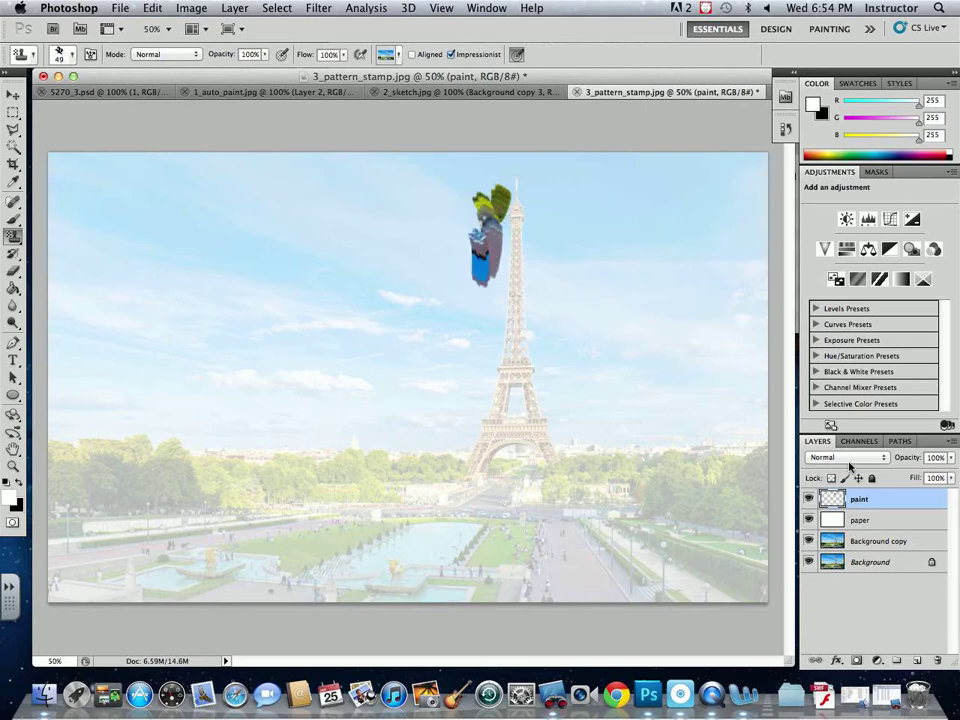
key("alt+super+z")
key("alt+super+z")
key("alt+super+z")
key("alt+super+z")
key("alt+super+z")
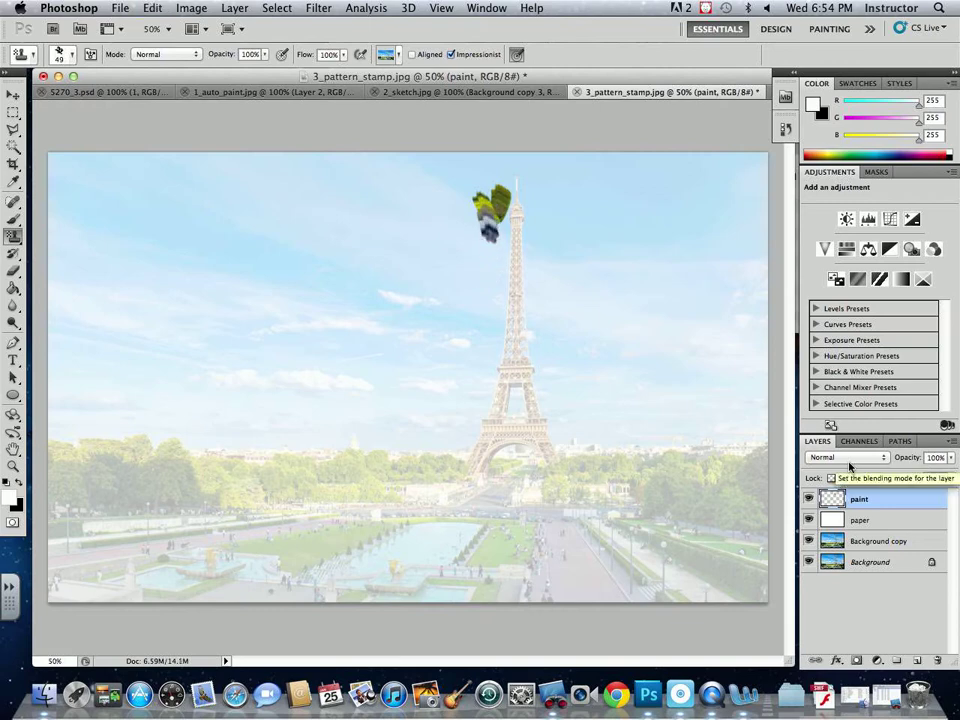
key("alt+super+z")
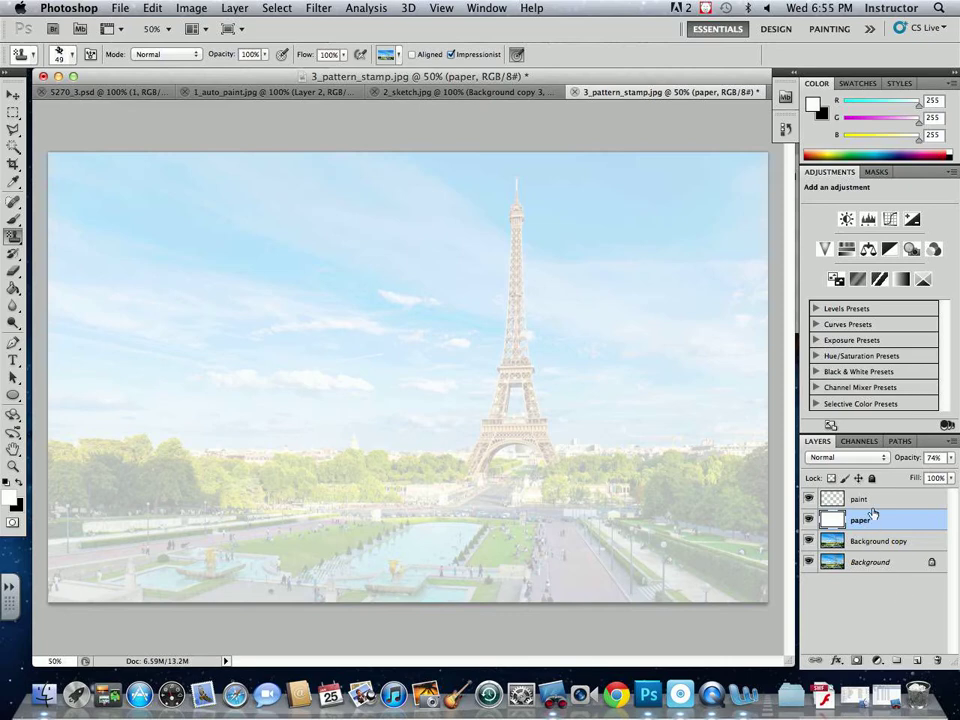
left_click(866, 498)
Paint blue strokes across the sky left of the tower, enlarging the brush to 87 px.
left_click(425, 56)
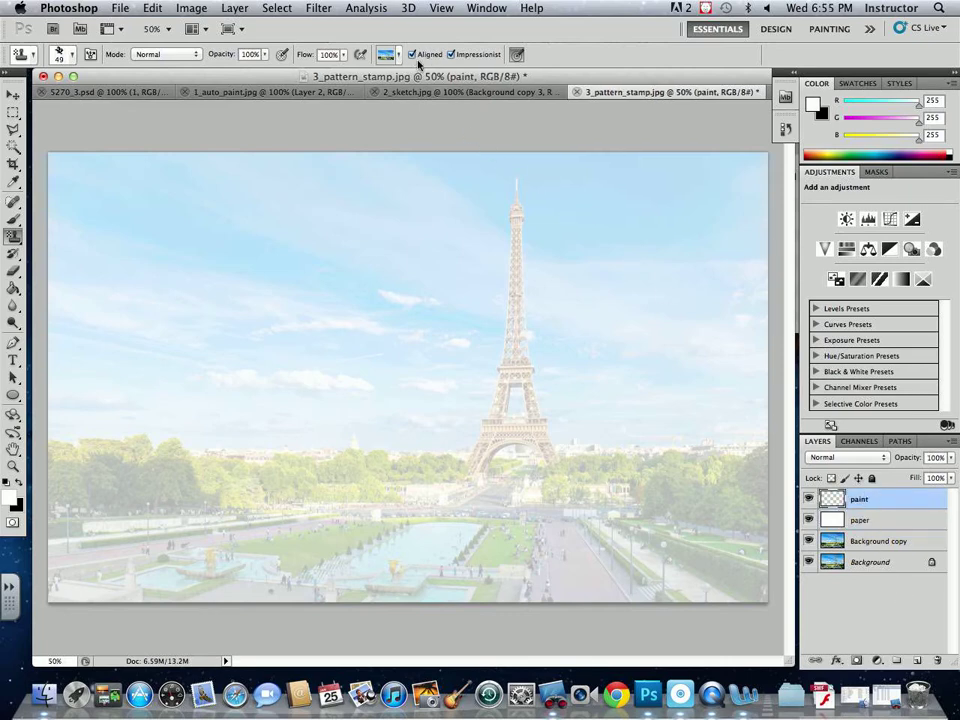
mouse_move(484, 204)
left_mouse_down()
mouse_move(476, 252)
mouse_move(491, 206)
left_mouse_up()
key("alt+super+z")
mouse_move(506, 216)
left_mouse_down()
mouse_move(487, 247)
mouse_move(480, 228)
mouse_move(483, 257)
mouse_move(461, 235)
mouse_move(487, 246)
mouse_move(476, 261)
mouse_move(487, 264)
mouse_move(489, 249)
mouse_move(491, 270)
mouse_move(499, 241)
mouse_move(482, 264)
mouse_move(470, 241)
mouse_move(448, 238)
mouse_move(511, 231)
mouse_move(507, 264)
mouse_move(515, 205)
mouse_move(517, 316)
mouse_move(506, 371)
mouse_move(517, 330)
mouse_move(517, 372)
mouse_move(534, 344)
mouse_move(478, 300)
mouse_move(497, 286)
mouse_move(496, 264)
mouse_move(495, 326)
mouse_move(468, 306)
mouse_move(468, 285)
mouse_move(403, 268)
left_mouse_up()
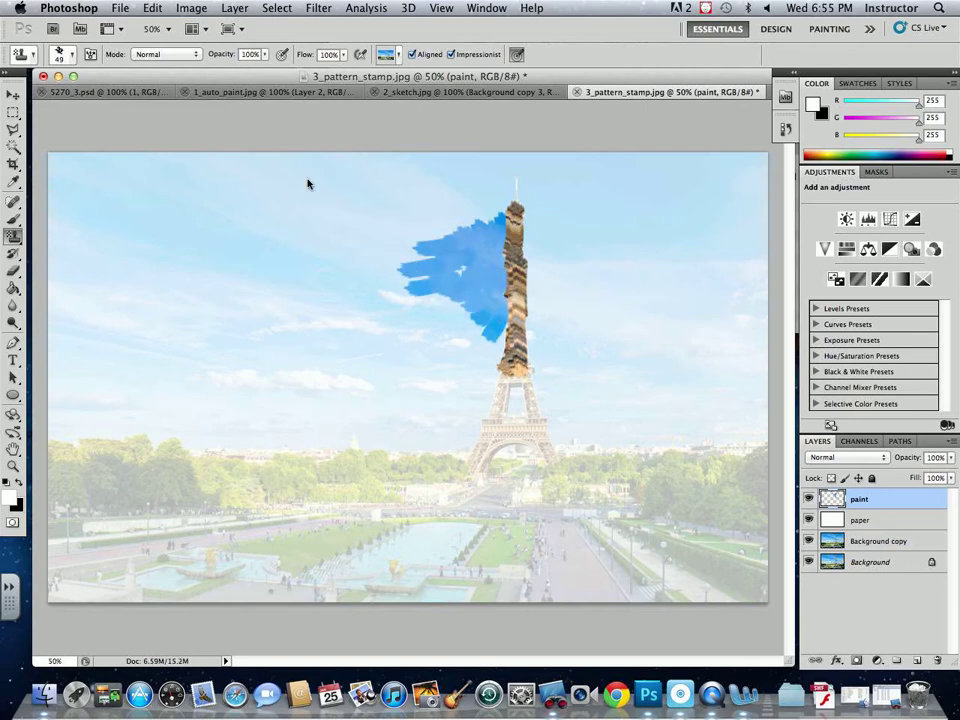
left_click(72, 55)
left_click_drag(62, 94, 83, 94)
left_click(298, 231)
mouse_move(298, 231)
left_mouse_down()
mouse_move(390, 220)
mouse_move(322, 249)
mouse_move(412, 248)
mouse_move(431, 265)
mouse_move(428, 227)
mouse_move(413, 216)
mouse_move(320, 220)
mouse_move(311, 210)
mouse_move(436, 195)
mouse_move(417, 188)
mouse_move(385, 215)
mouse_move(436, 217)
mouse_move(417, 234)
mouse_move(453, 226)
left_mouse_up()
At 46% stroke opacity, paint green strokes along the lower-left tree line and extend the sky.
left_click(265, 55)
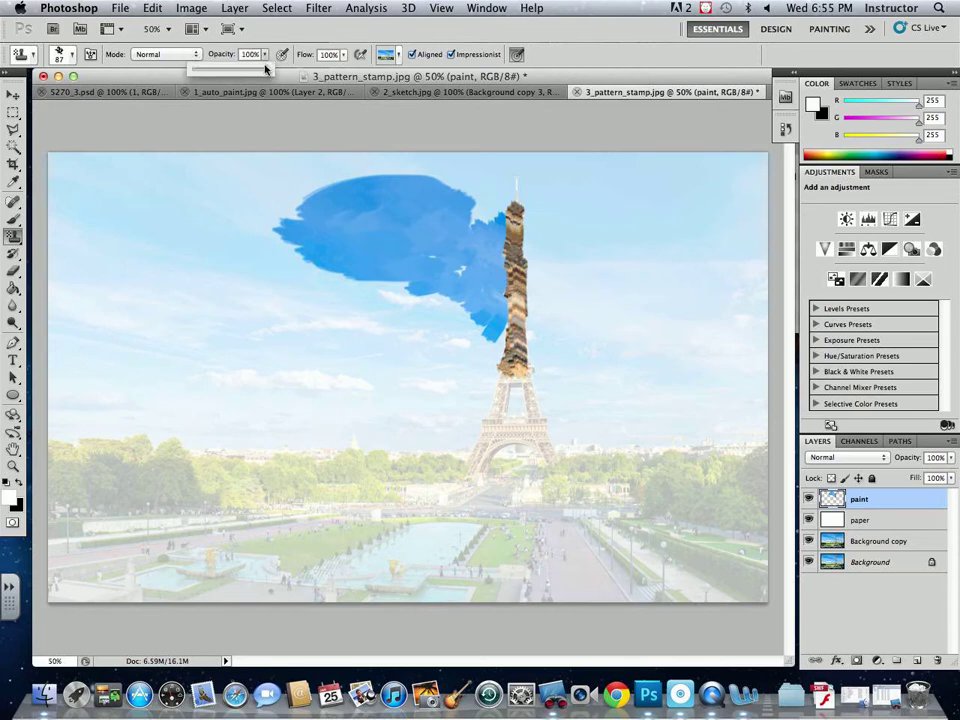
left_click_drag(268, 70, 218, 72)
mouse_move(302, 212)
left_mouse_down()
mouse_move(363, 189)
mouse_move(275, 209)
mouse_move(326, 211)
mouse_move(261, 222)
mouse_move(313, 199)
mouse_move(261, 190)
mouse_move(343, 180)
mouse_move(271, 180)
mouse_move(401, 173)
mouse_move(377, 161)
mouse_move(312, 170)
mouse_move(463, 174)
mouse_move(353, 196)
mouse_move(352, 233)
mouse_move(374, 247)
mouse_move(285, 265)
mouse_move(365, 266)
mouse_move(308, 293)
mouse_move(421, 289)
mouse_move(317, 308)
mouse_move(415, 305)
mouse_move(364, 332)
mouse_move(443, 310)
left_mouse_up()
mouse_move(150, 458)
left_mouse_down()
mouse_move(182, 483)
mouse_move(151, 479)
mouse_move(142, 452)
mouse_move(125, 467)
mouse_move(116, 454)
mouse_move(100, 474)
mouse_move(63, 459)
mouse_move(50, 487)
mouse_move(88, 472)
mouse_move(105, 484)
mouse_move(97, 452)
mouse_move(182, 476)
mouse_move(167, 455)
mouse_move(218, 475)
mouse_move(214, 482)
mouse_move(222, 469)
mouse_move(244, 479)
mouse_move(356, 470)
mouse_move(55, 507)
mouse_move(95, 507)
mouse_move(98, 497)
mouse_move(76, 488)
mouse_move(82, 511)
mouse_move(51, 527)
mouse_move(231, 505)
left_mouse_up()
mouse_move(266, 493)
left_mouse_down()
mouse_move(401, 483)
mouse_move(367, 477)
mouse_move(418, 468)
mouse_move(345, 431)
mouse_move(241, 448)
mouse_move(262, 450)
mouse_move(197, 450)
mouse_move(174, 431)
mouse_move(105, 424)
mouse_move(121, 420)
mouse_move(72, 433)
mouse_move(49, 420)
mouse_move(119, 406)
mouse_move(215, 427)
mouse_move(357, 421)
mouse_move(302, 425)
mouse_move(395, 434)
mouse_move(399, 447)
mouse_move(385, 445)
mouse_move(445, 437)
mouse_move(446, 463)
mouse_move(467, 461)
mouse_move(467, 474)
mouse_move(495, 439)
mouse_move(543, 432)
mouse_move(545, 449)
mouse_move(535, 417)
mouse_move(490, 384)
mouse_move(490, 374)
mouse_move(495, 390)
mouse_move(497, 369)
mouse_move(482, 407)
mouse_move(453, 427)
mouse_move(534, 356)
mouse_move(557, 422)
mouse_move(616, 436)
mouse_move(602, 409)
left_mouse_up()
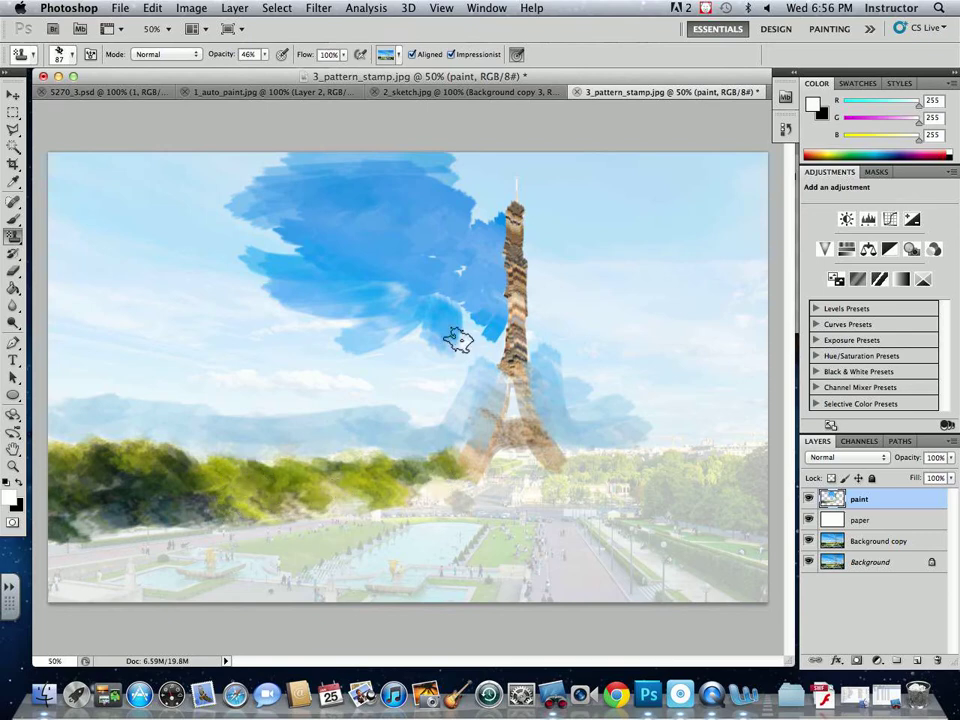
mouse_move(358, 196)
left_mouse_down()
mouse_move(292, 240)
mouse_move(340, 227)
mouse_move(186, 234)
mouse_move(274, 176)
mouse_move(225, 174)
mouse_move(410, 216)
left_mouse_up()
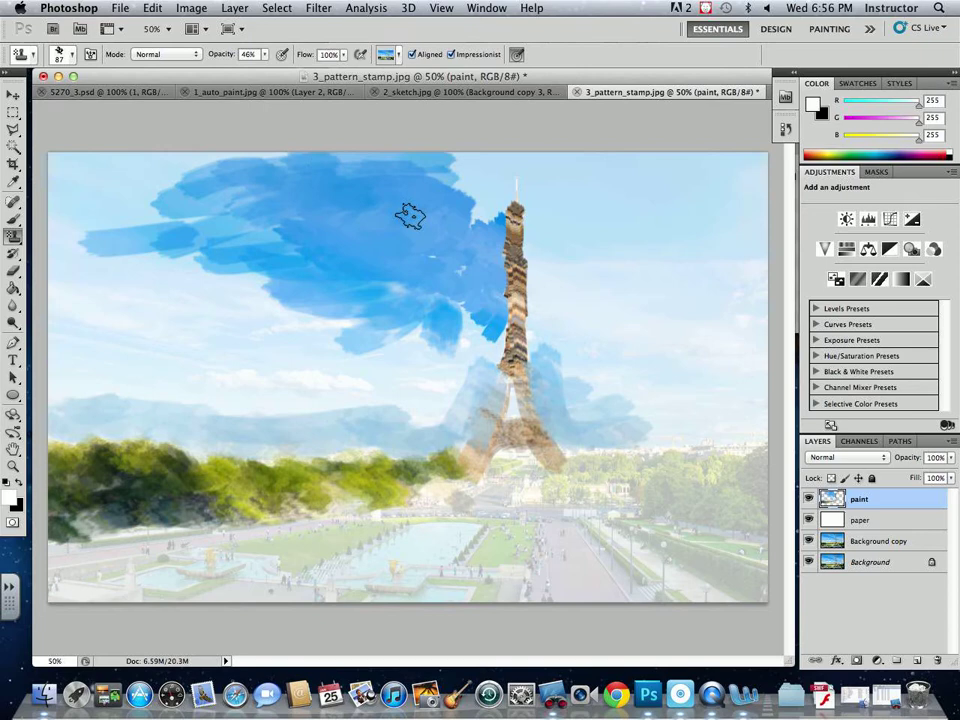
On a new Layer 1, restamp the tower tip and legs with a smaller brush; set paper opacity to 100%.
left_click(918, 660)
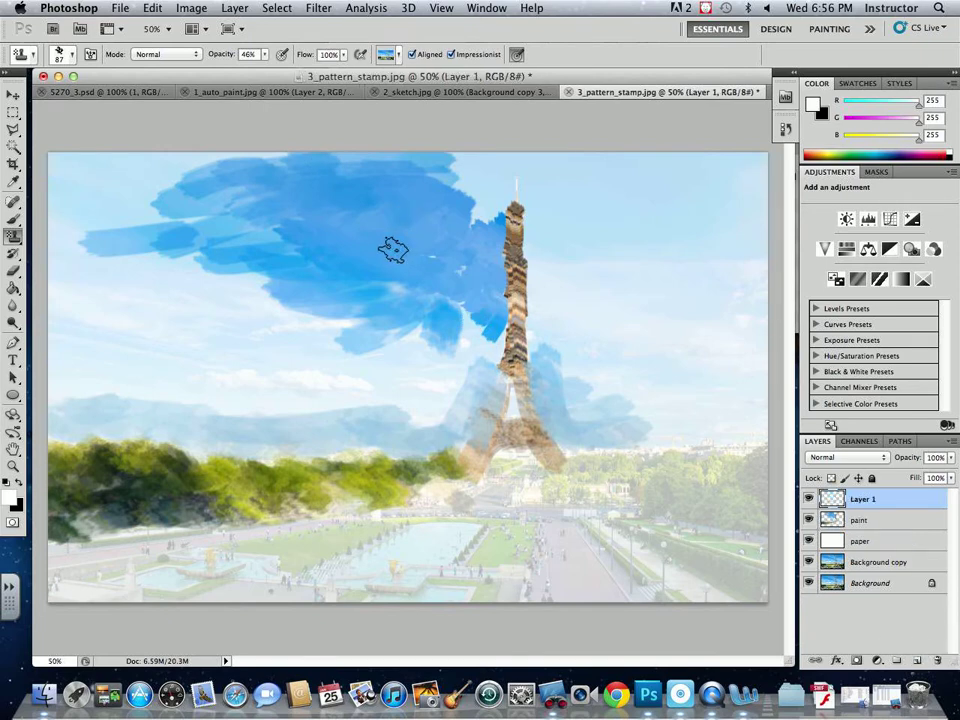
key("bracketleft")
key("bracketleft")
key("bracketleft")
key("bracketleft")
left_click_drag(514, 191, 516, 285)
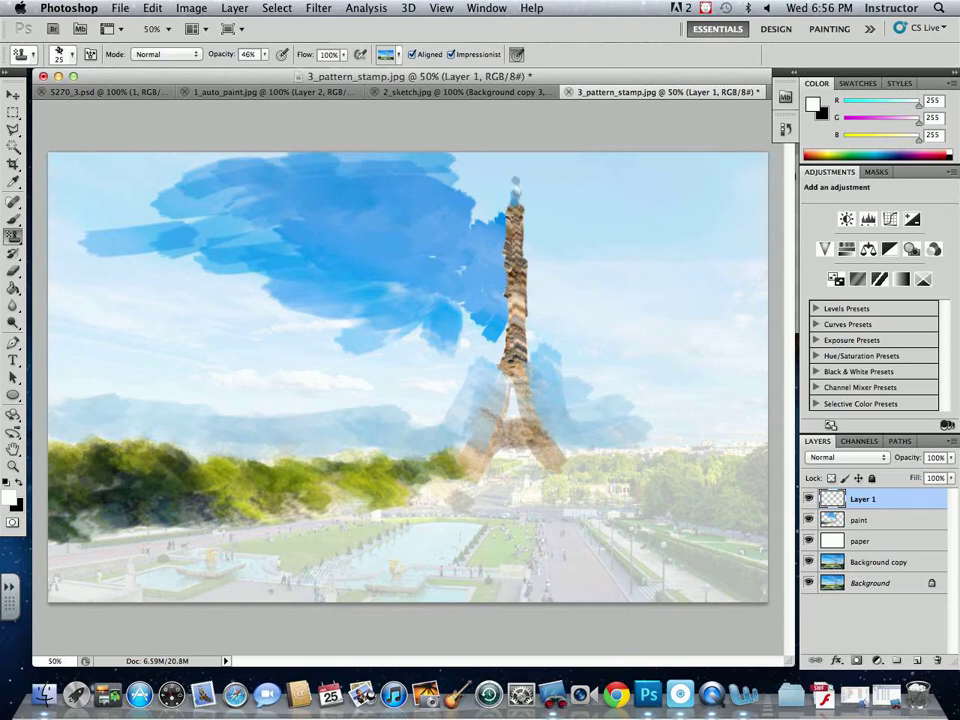
left_click_drag(515, 376, 528, 410)
mouse_move(585, 495)
left_mouse_down()
mouse_move(574, 495)
mouse_move(597, 500)
left_mouse_up()
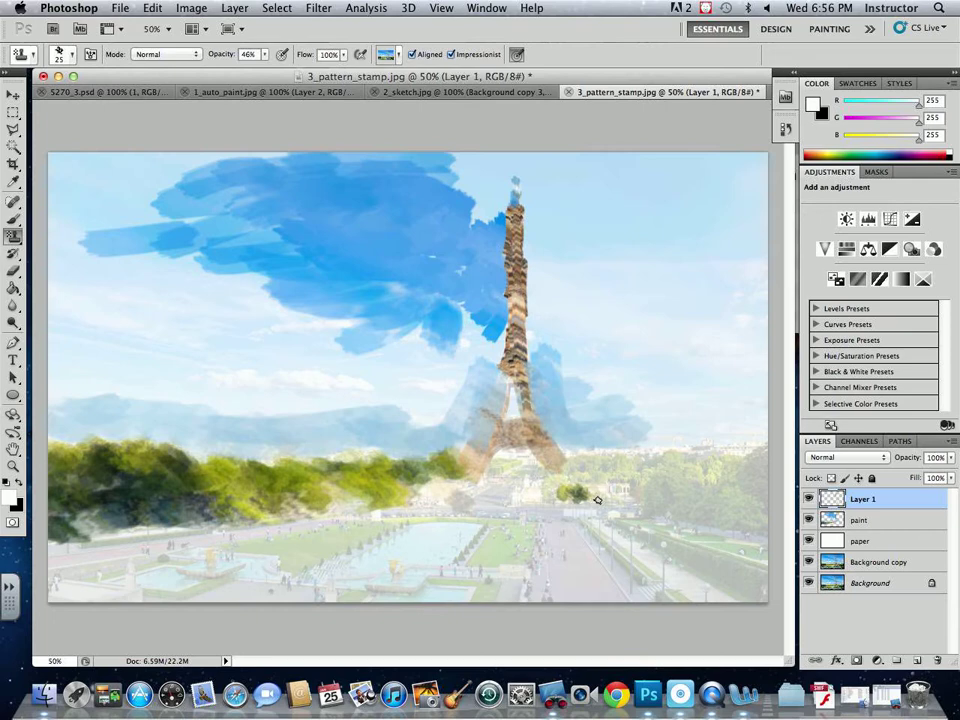
left_click(855, 544)
left_click_drag(951, 458, 955, 477)
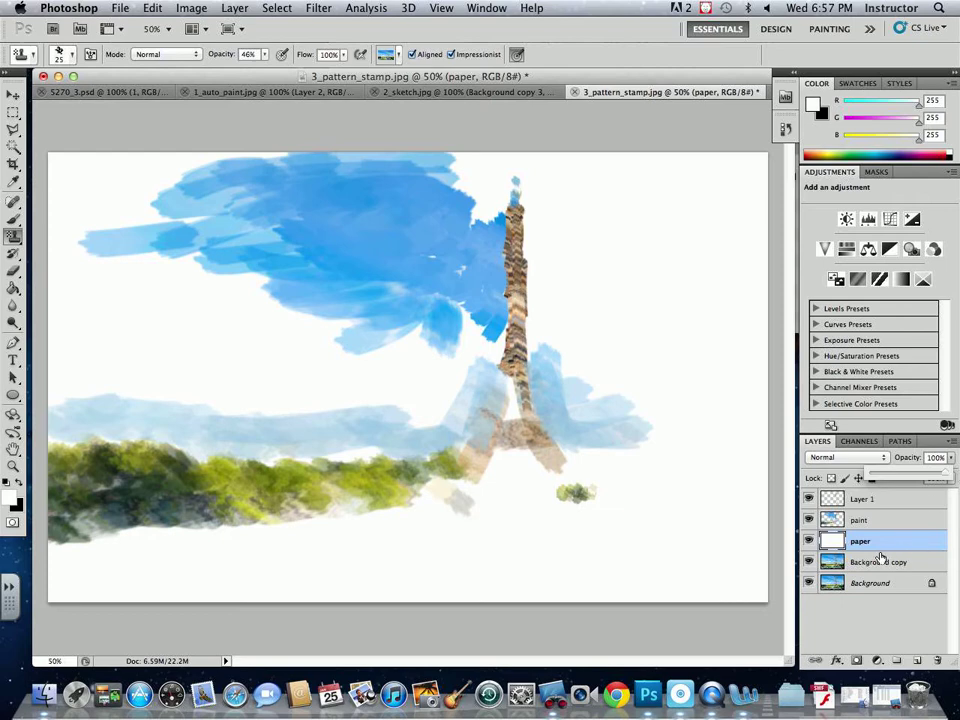
Duplicate Background copy, desaturate it, and hide Layer 1, paint and paper.
left_click_drag(878, 565, 917, 660)
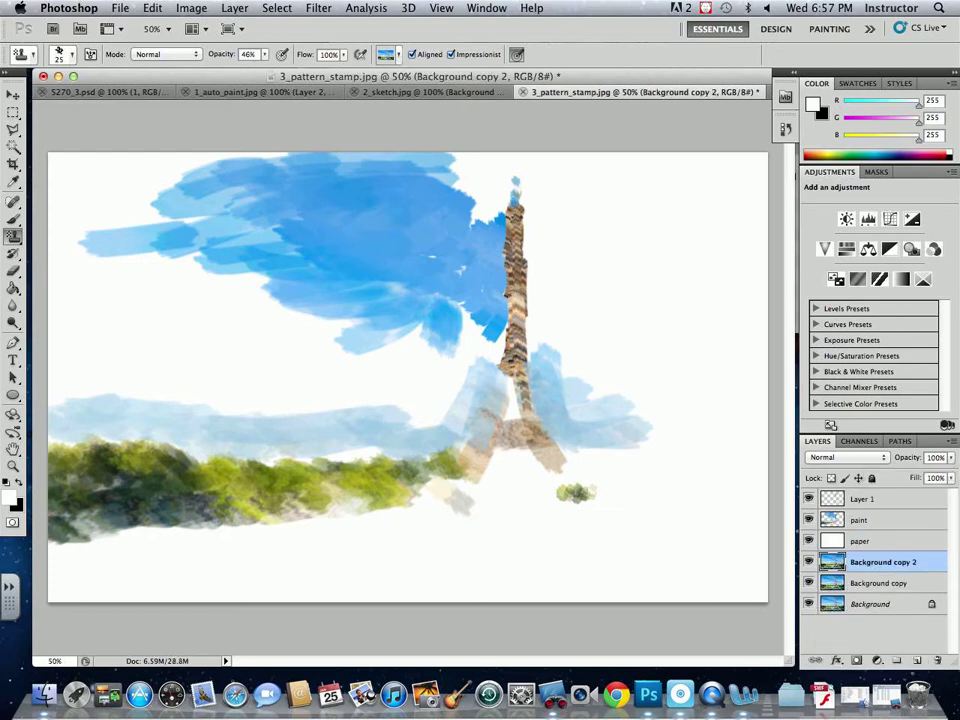
left_click(191, 8)
mouse_move(216, 54)
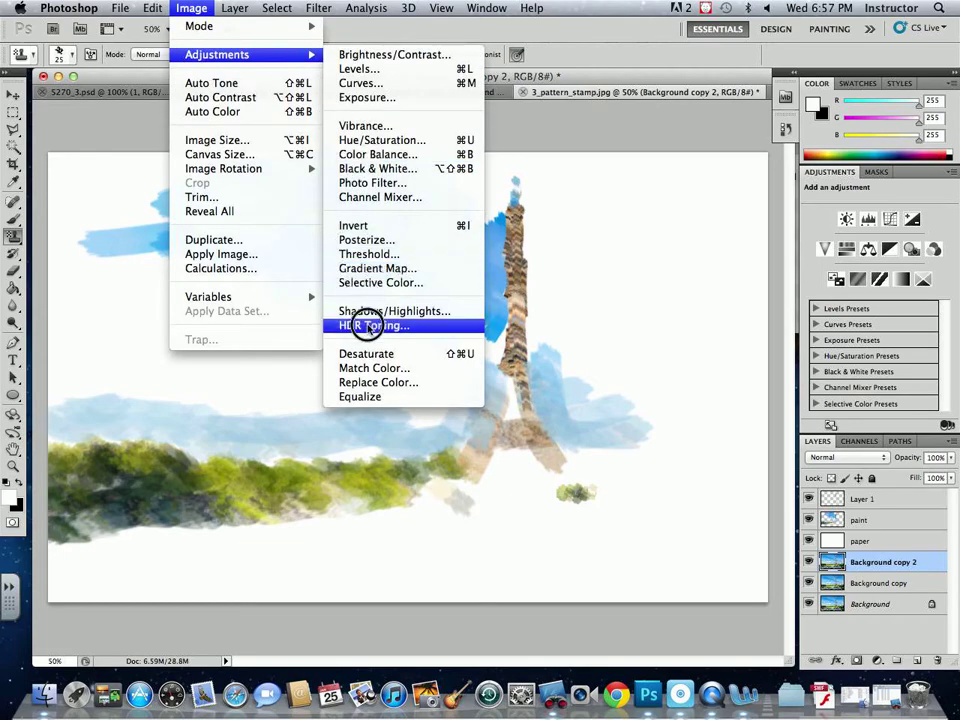
left_click(366, 354)
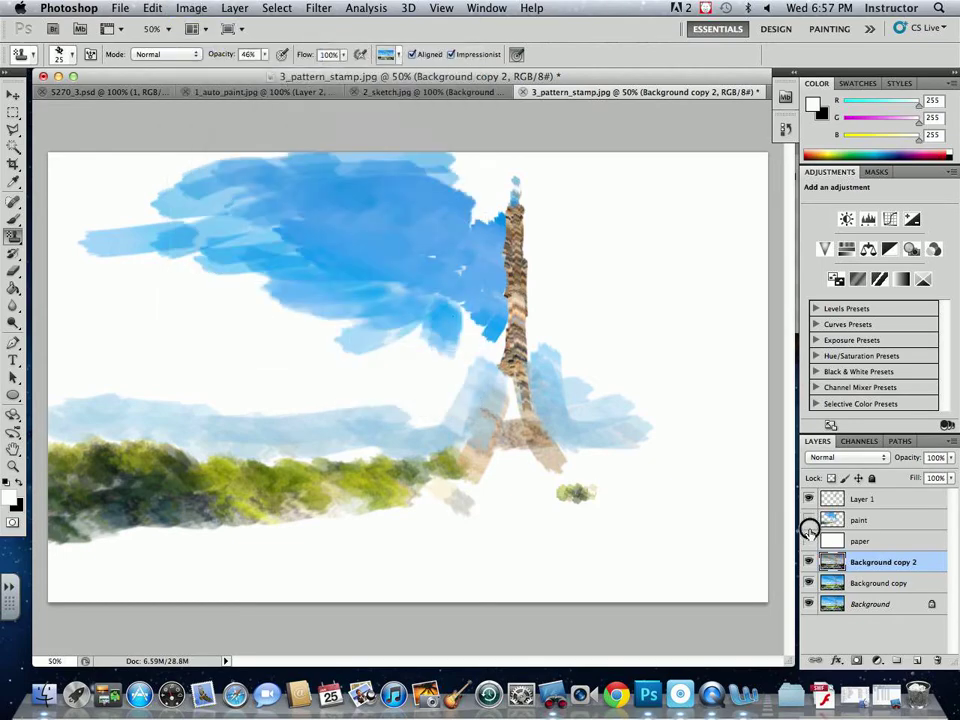
left_click_drag(809, 498, 809, 541)
Duplicate the grey layer, invert the copy, and set it to Color Dodge.
mouse_move(905, 562)
left_mouse_down()
mouse_move(936, 558)
mouse_move(916, 657)
left_mouse_up()
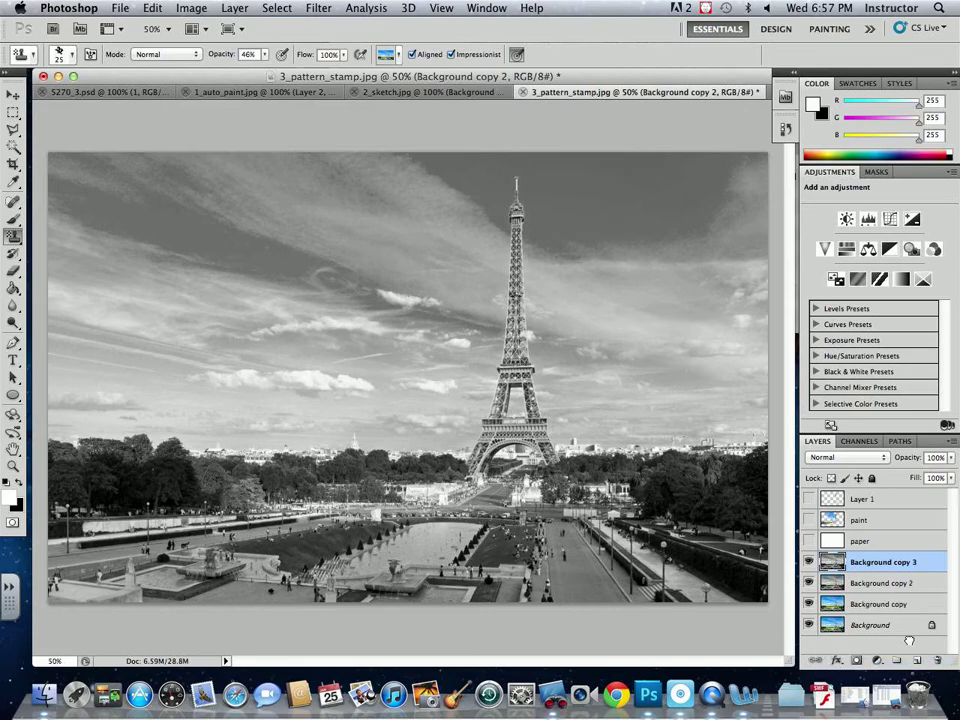
left_click(191, 9)
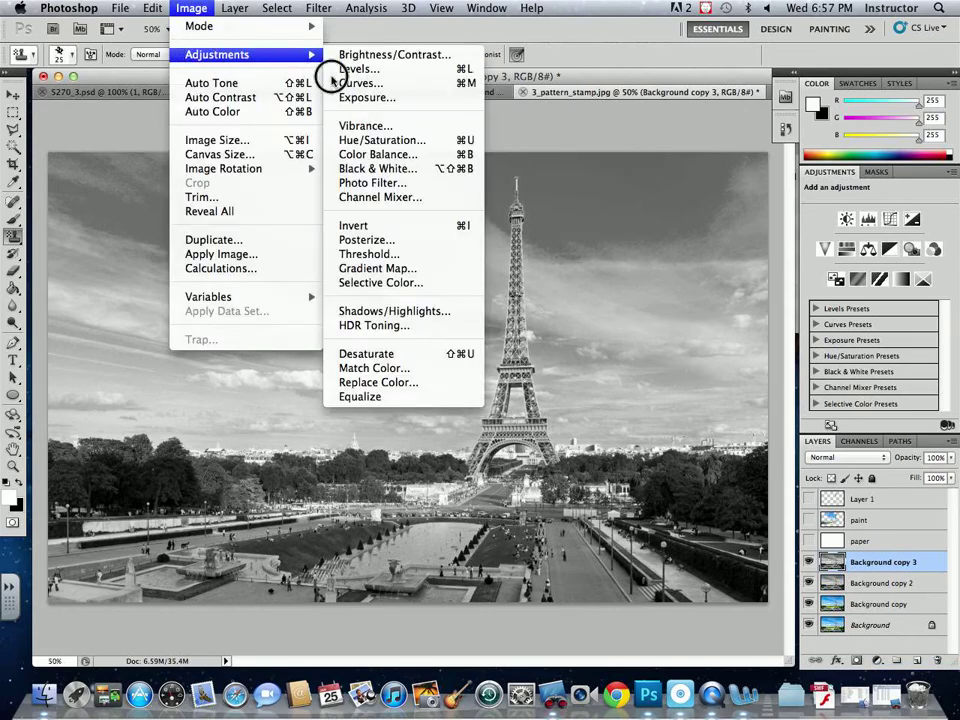
left_click(373, 225)
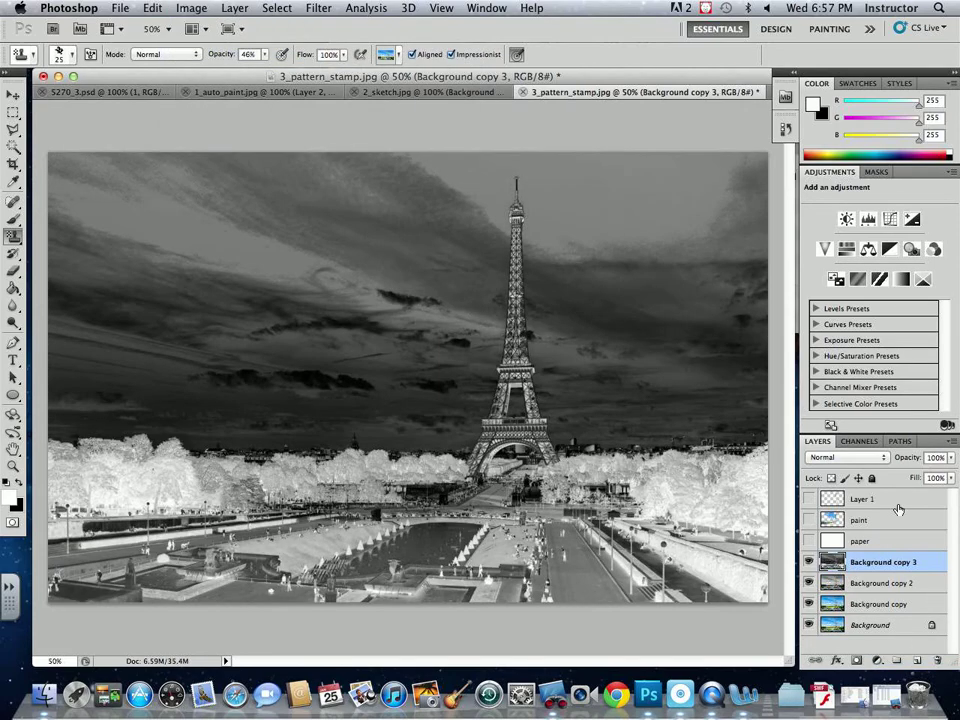
left_click(857, 457)
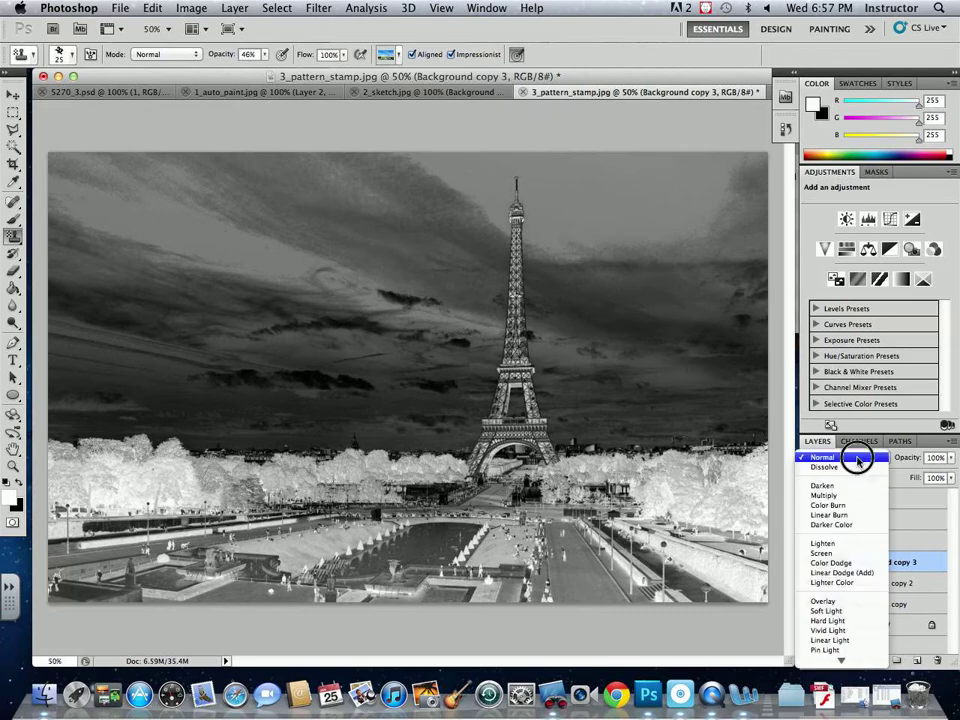
left_click(840, 563)
Apply a 7.4 px Gaussian Blur to the inverted layer.
left_click(277, 8)
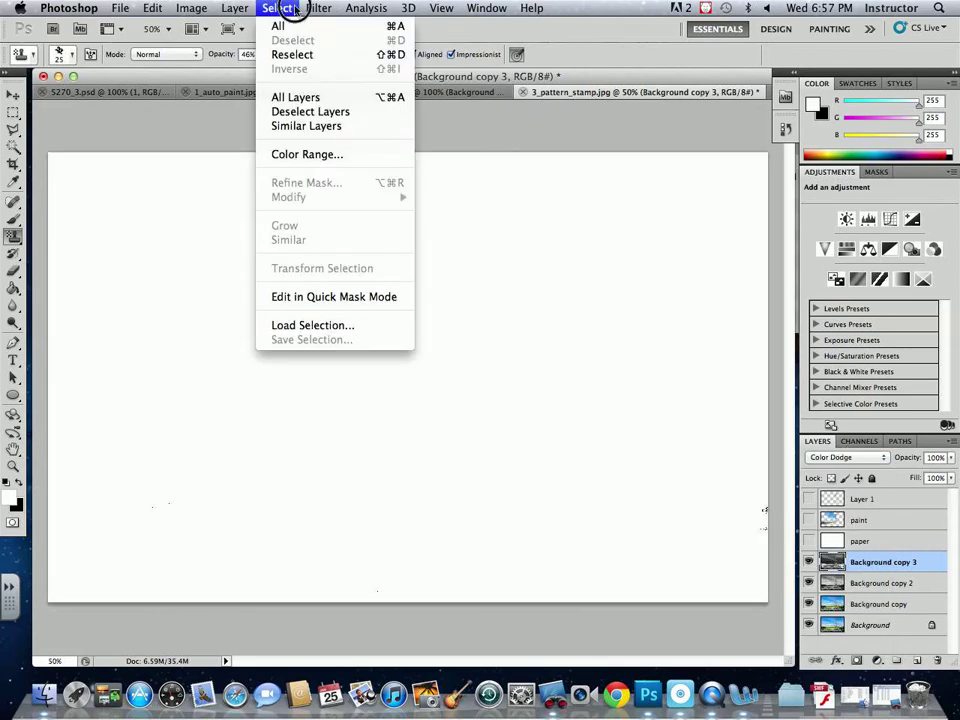
mouse_move(318, 8)
mouse_move(400, 168)
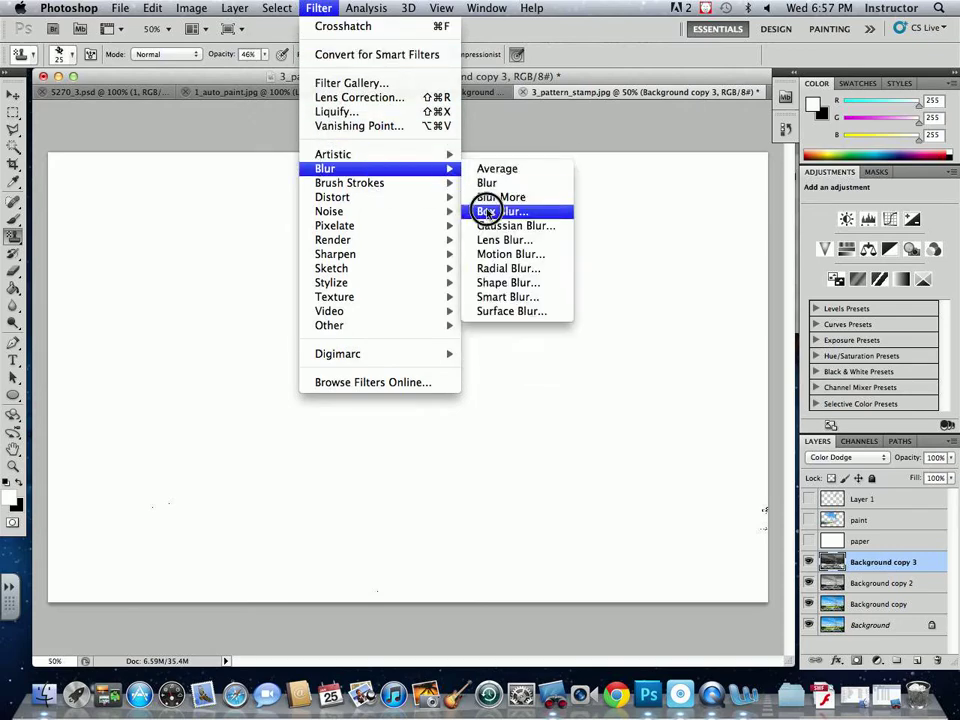
left_click(489, 225)
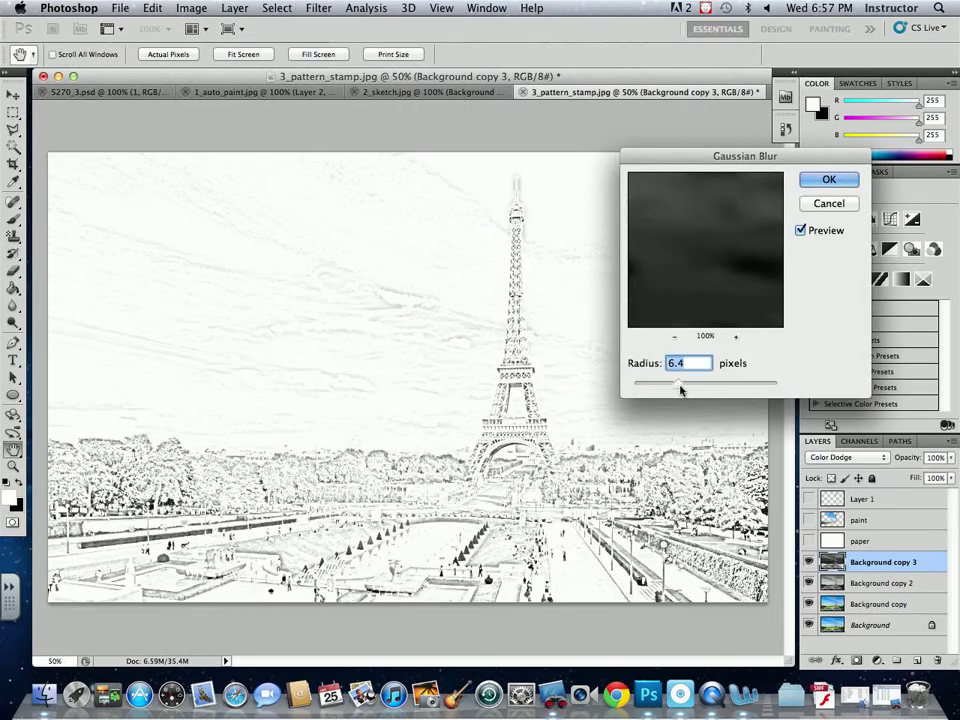
left_click_drag(681, 385, 684, 385)
left_click(829, 179)
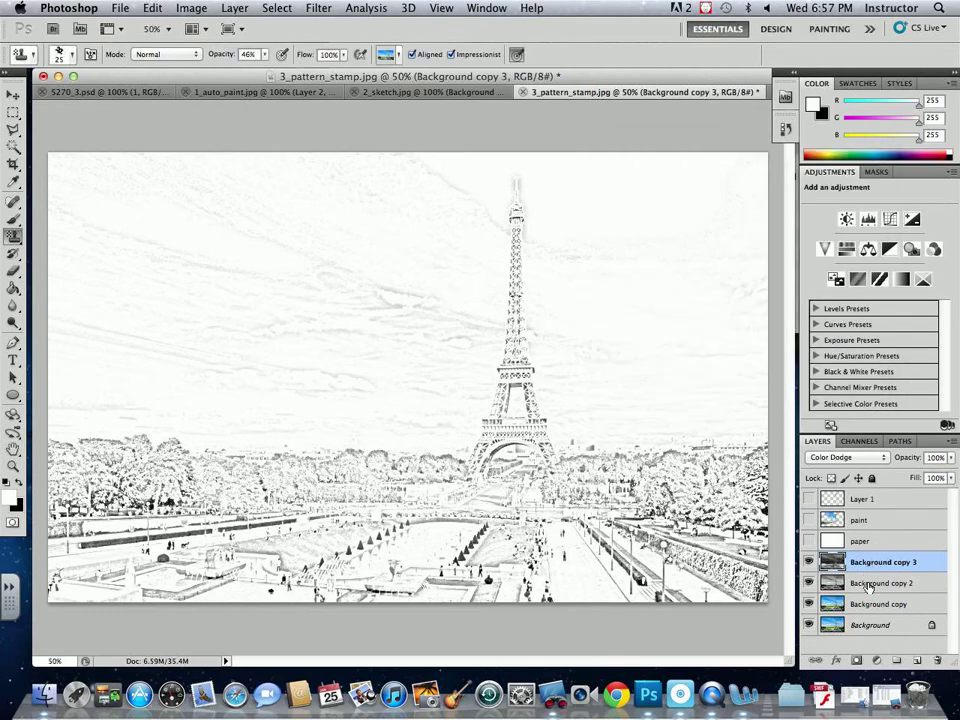
Merge the two sketch layers into Background copy 3 and move it to the top of the stack.
left_click(868, 584, "shift")
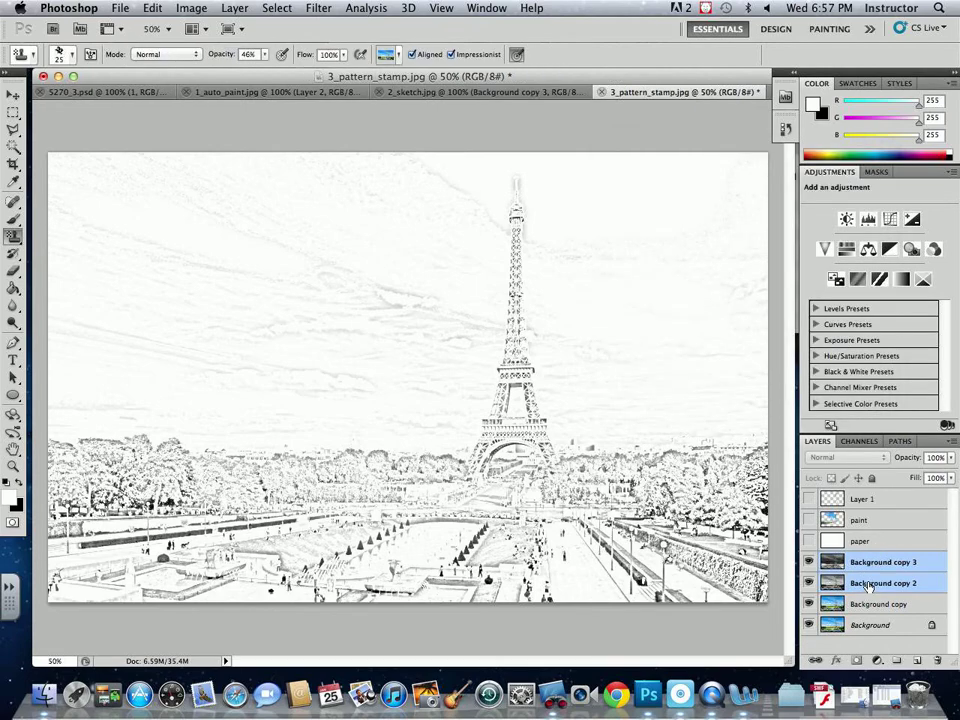
left_click(951, 441)
left_click(889, 546)
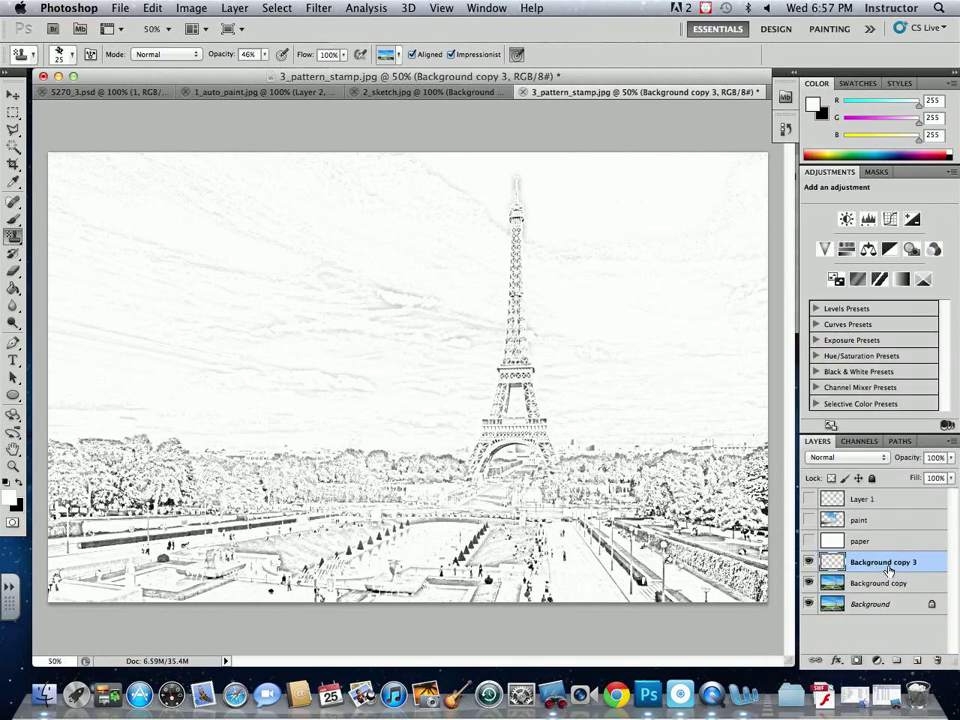
left_click_drag(885, 562, 897, 497)
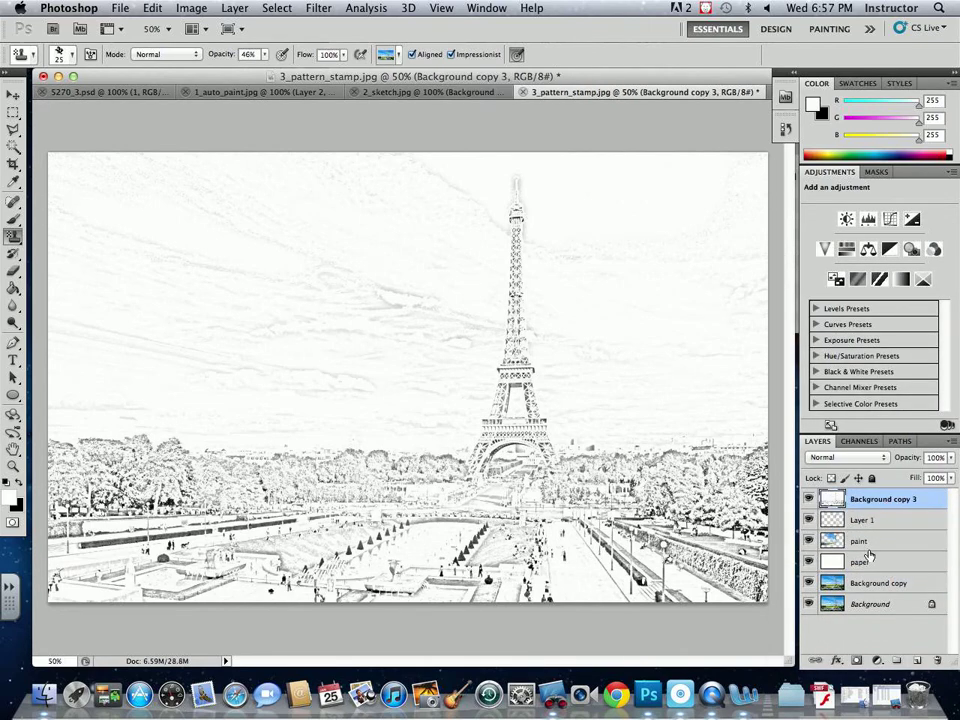
left_click(809, 498)
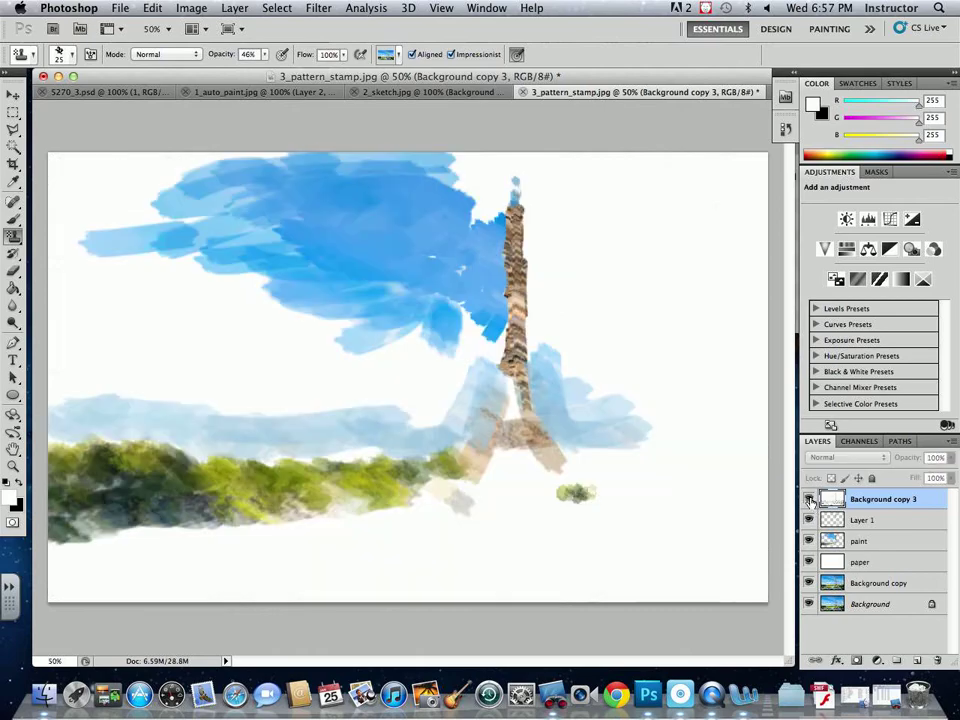
Show the sketch layer and set it to Multiply at 83% opacity.
left_click(809, 499)
left_click(845, 458)
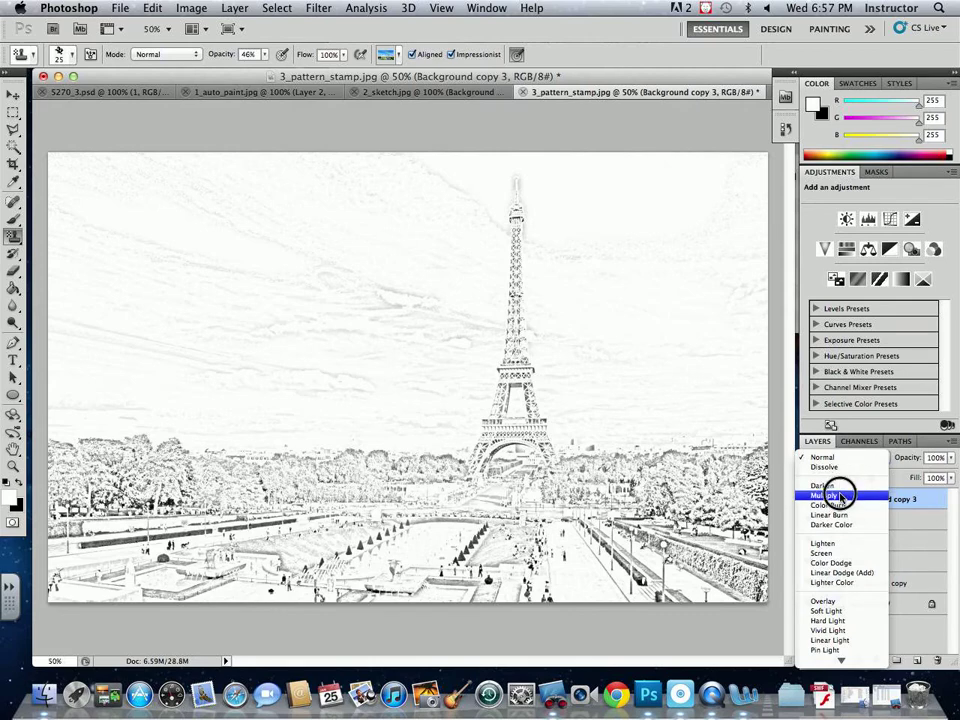
left_click(841, 496)
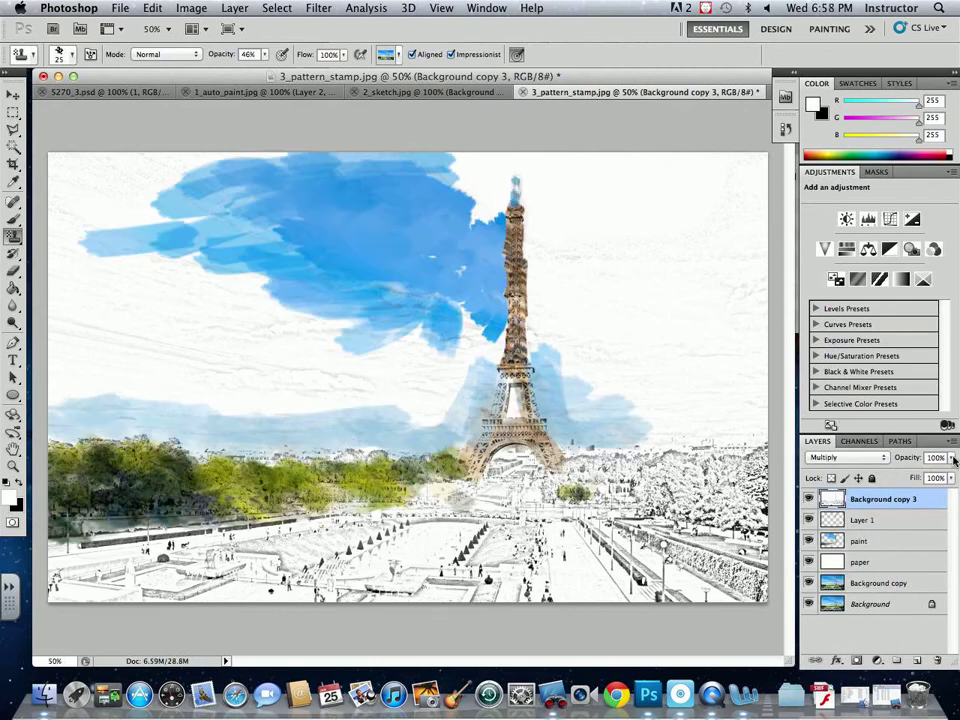
left_click_drag(951, 457, 930, 477)
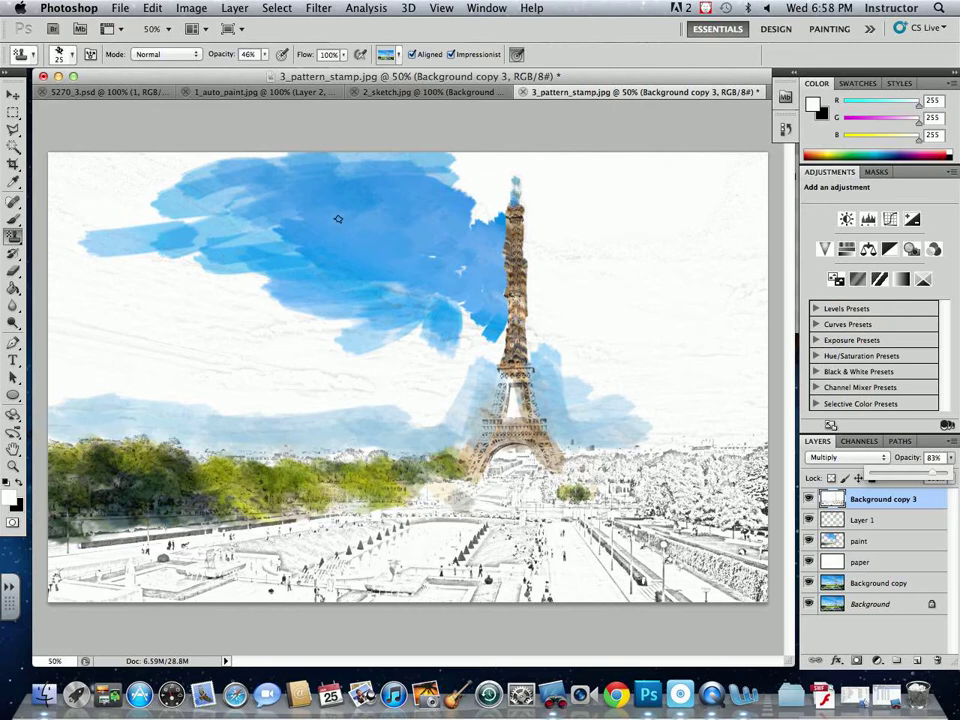
Add an empty Layer 2 above Layer 1 and switch to the Brush tool.
left_click(868, 520)
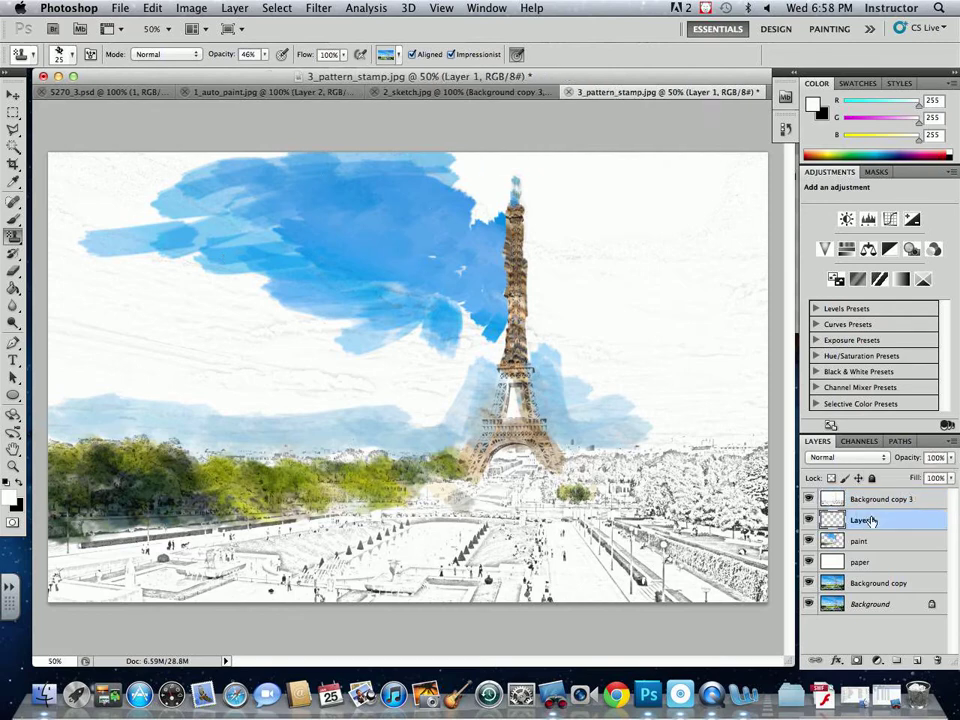
left_click(917, 661)
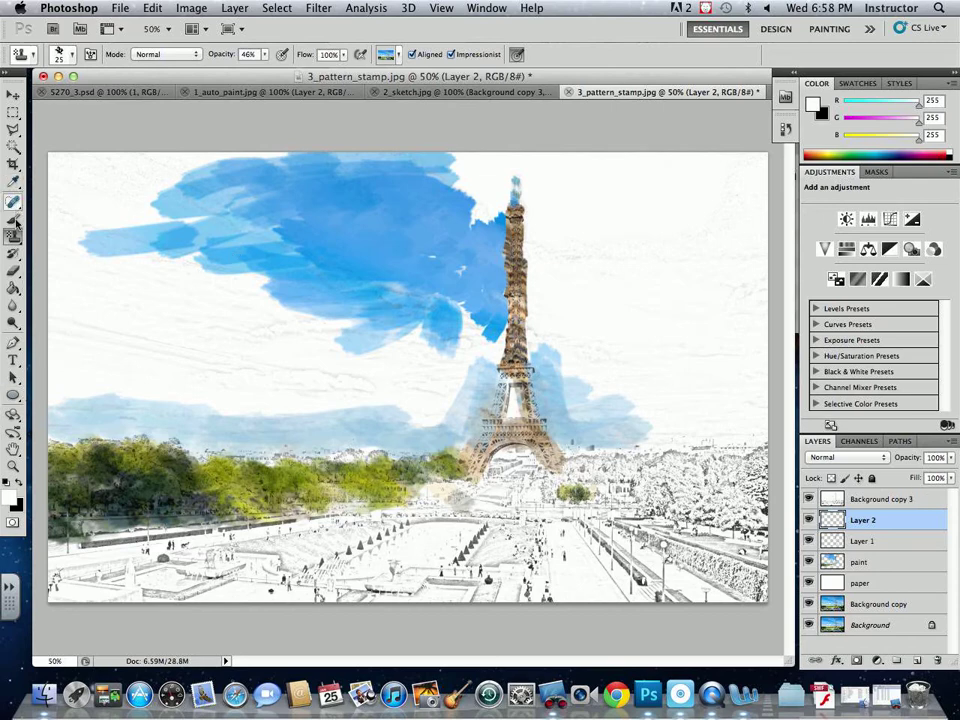
key("b")
left_click(72, 56)
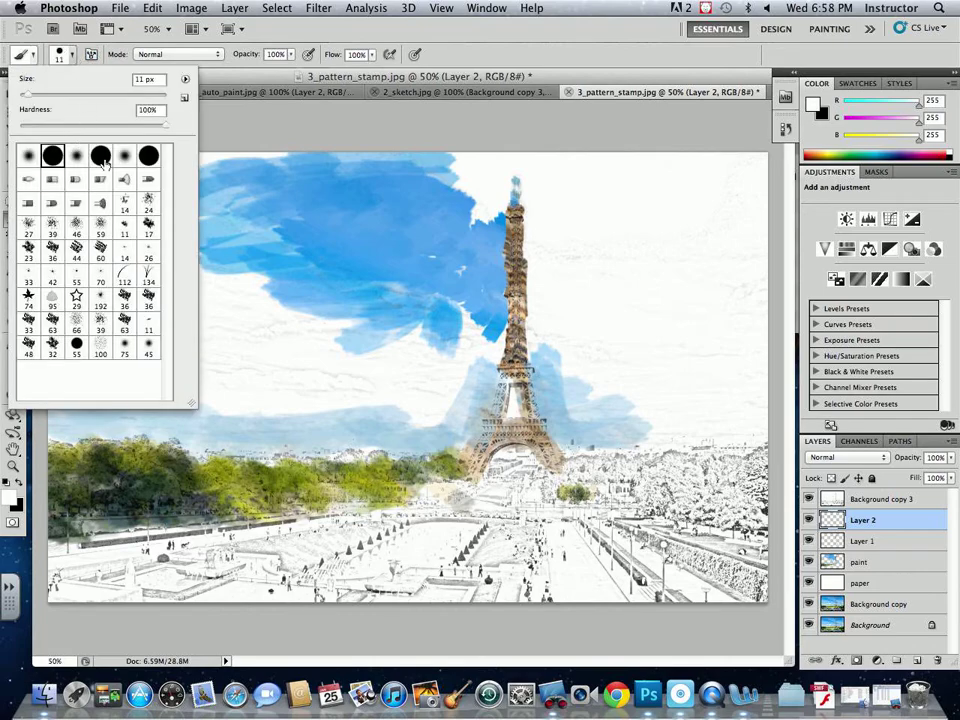
Pick the 44 px scattered brush, size it to 60 px, and paint a white stroke in the sky.
left_click(76, 249)
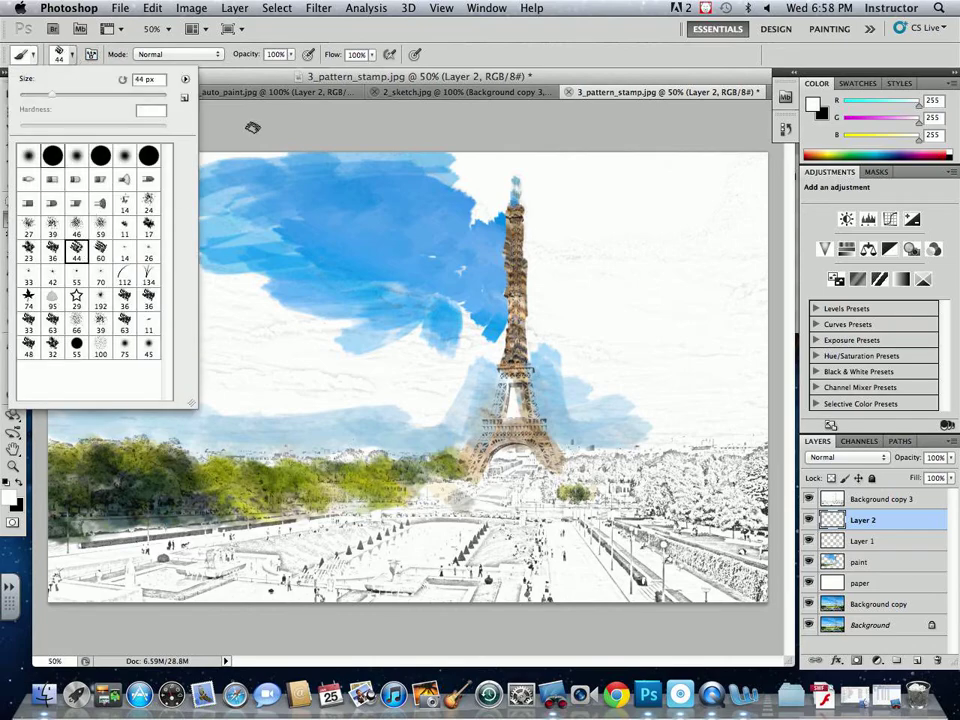
left_click(284, 81)
key("bracketright")
key("bracketright")
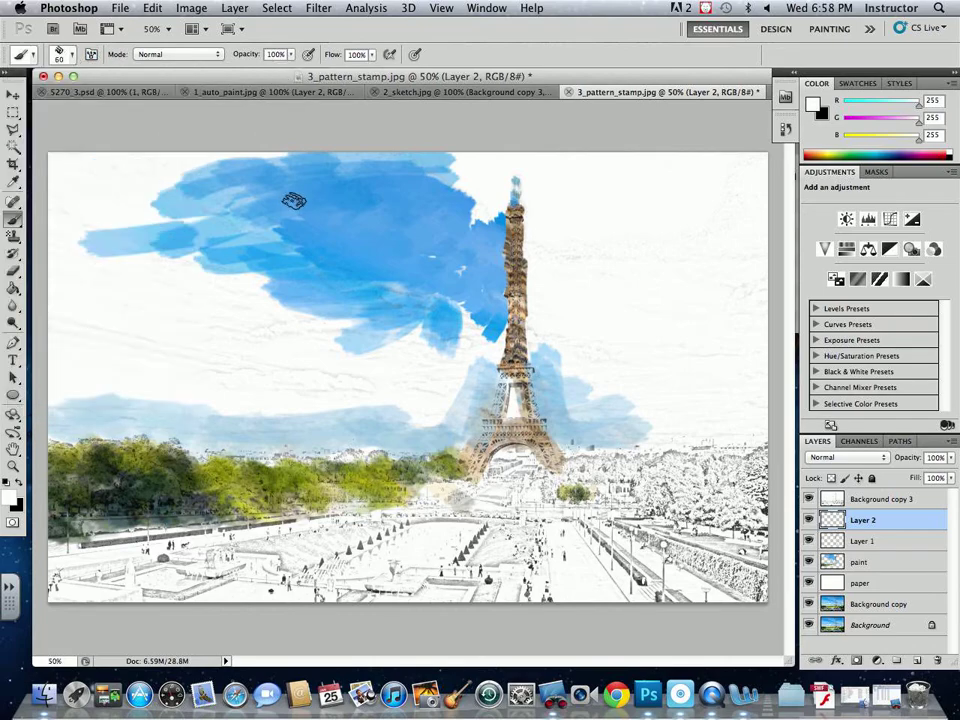
mouse_move(294, 223)
left_mouse_down()
mouse_move(358, 204)
mouse_move(337, 242)
mouse_move(370, 236)
left_mouse_up()
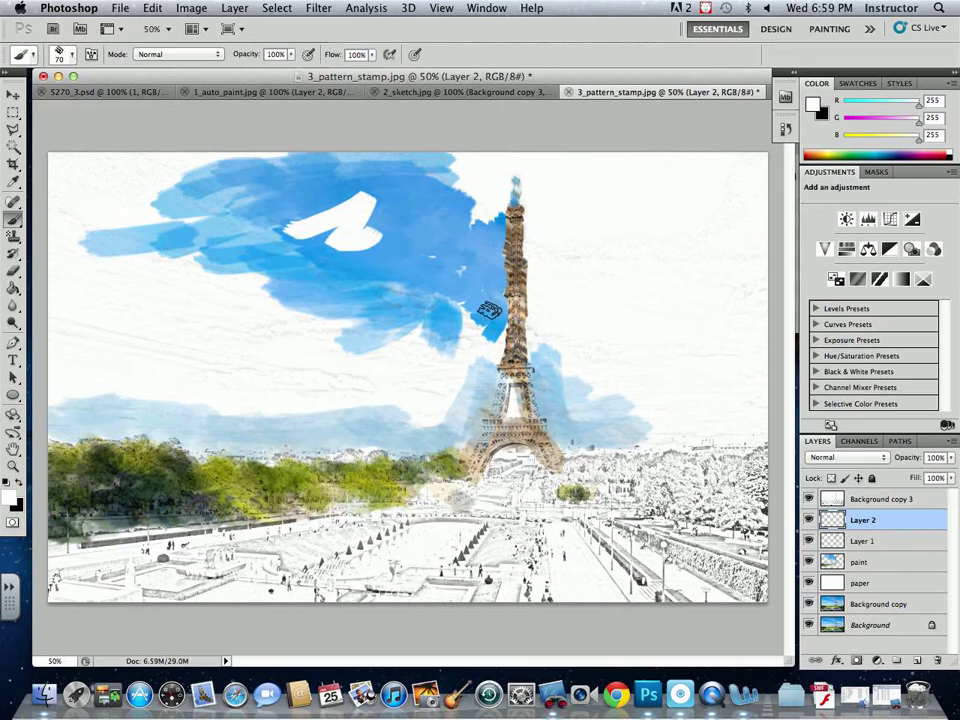
left_click(809, 520)
left_click(809, 520)
Add a Bevel and Emboss layer effect to Layer 2, keeping the default settings.
left_click(837, 661)
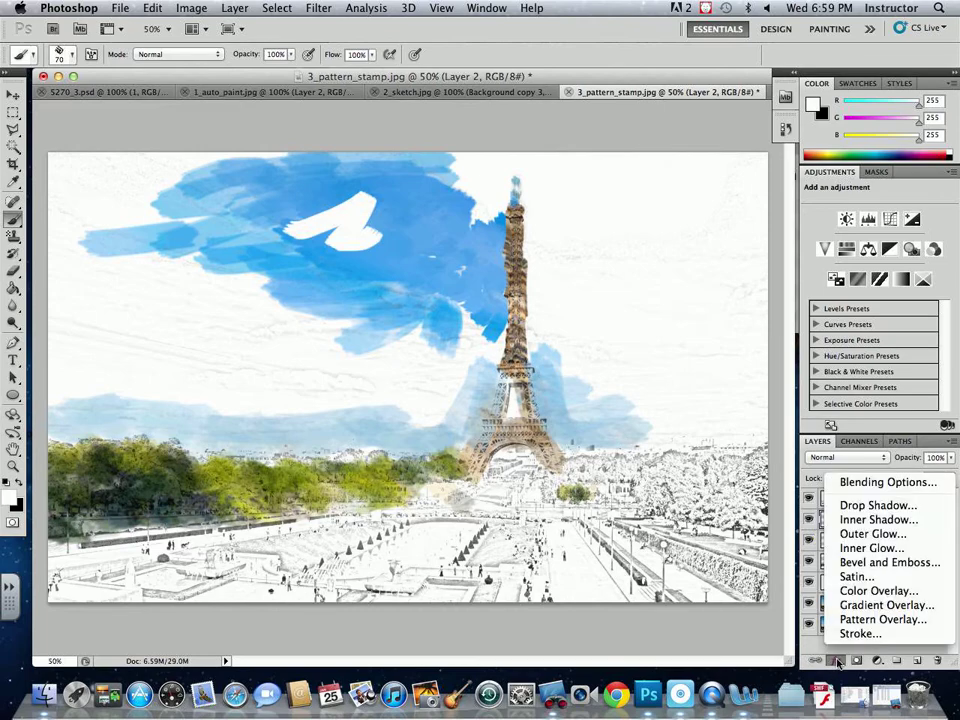
left_click(868, 562)
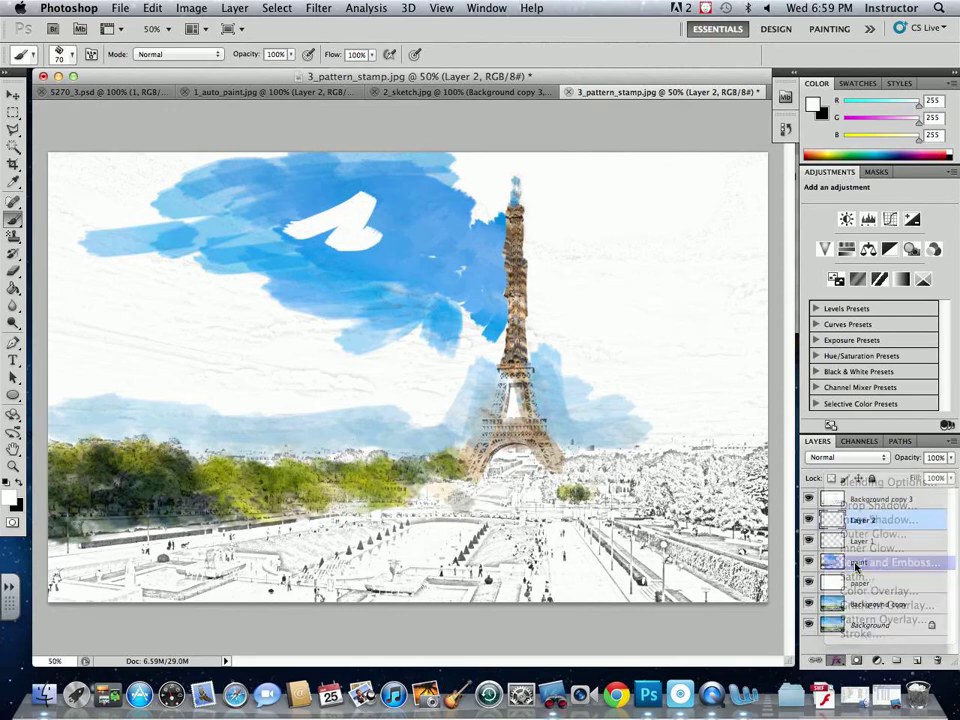
mouse_move(274, 221)
left_mouse_down()
mouse_move(300, 210)
mouse_move(285, 227)
mouse_move(367, 212)
left_mouse_up()
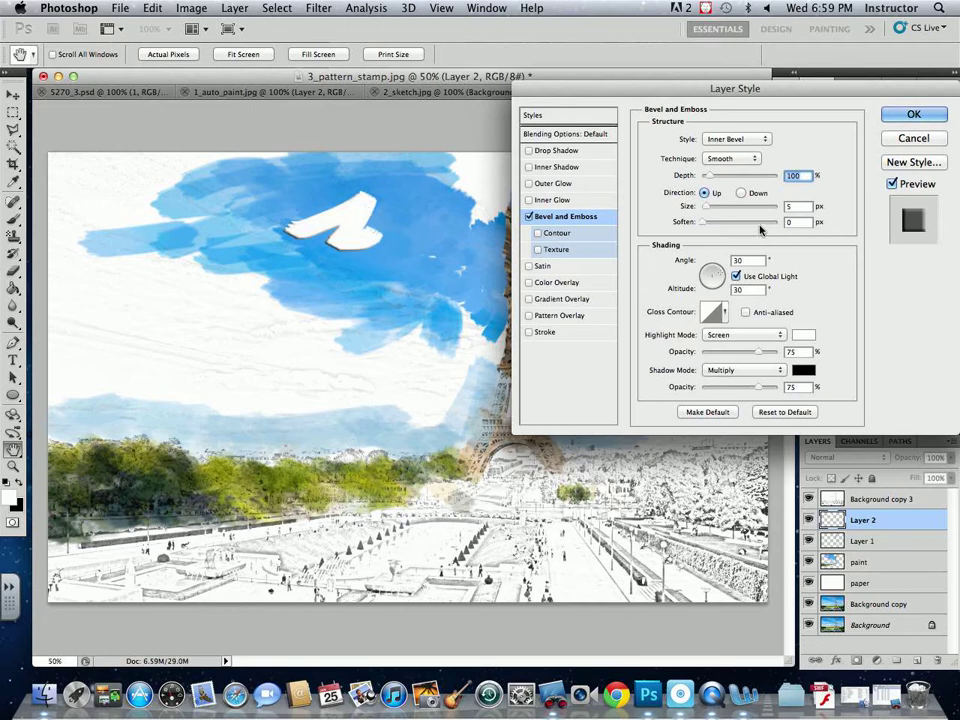
left_click(912, 115)
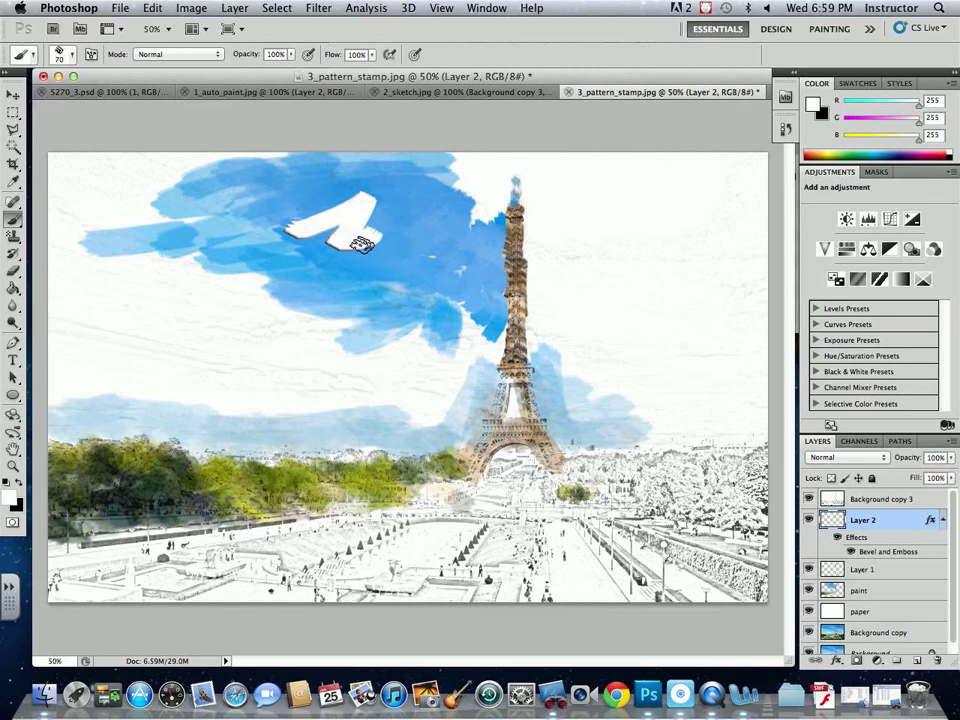
Drop Layer 2's fill to 0% and paint another embossed stroke across the sky.
left_click(950, 457)
mouse_move(946, 477)
left_mouse_down()
mouse_move(895, 474)
mouse_move(926, 467)
mouse_move(945, 477)
left_mouse_up()
left_click(950, 477)
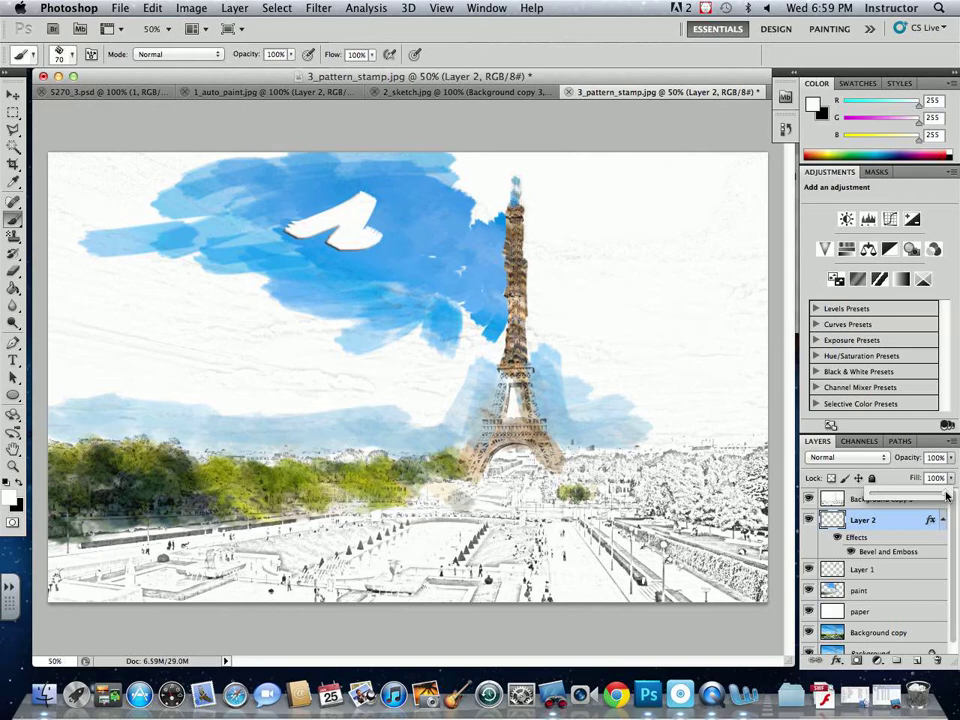
left_click_drag(946, 497, 872, 496)
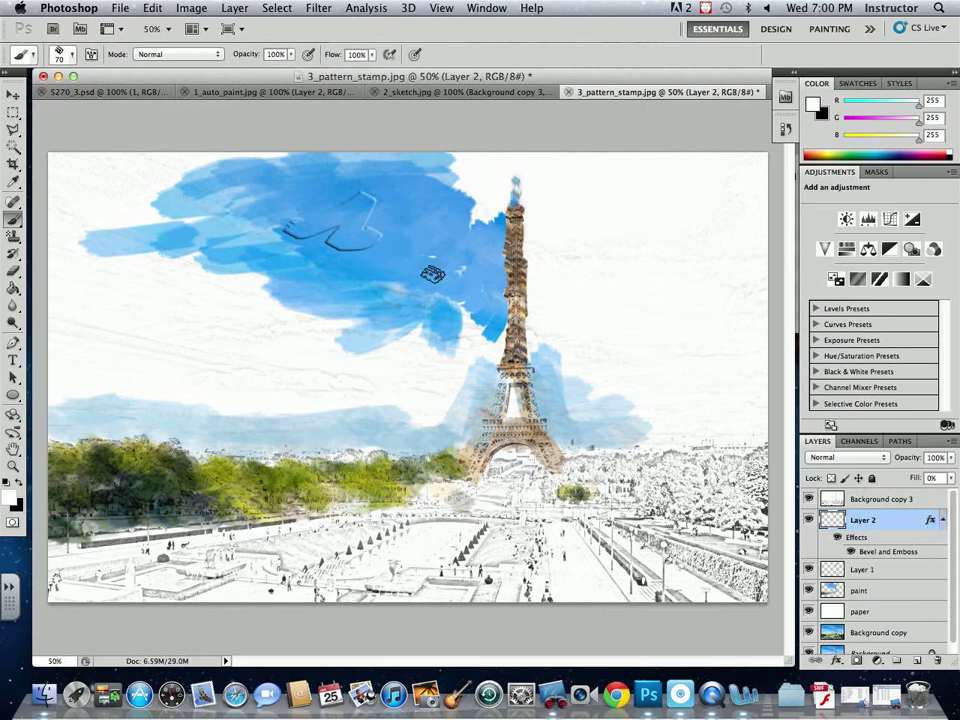
mouse_move(431, 272)
left_mouse_down()
mouse_move(455, 299)
mouse_move(382, 302)
mouse_move(437, 297)
mouse_move(469, 276)
mouse_move(474, 309)
mouse_move(489, 308)
mouse_move(493, 270)
left_mouse_up()
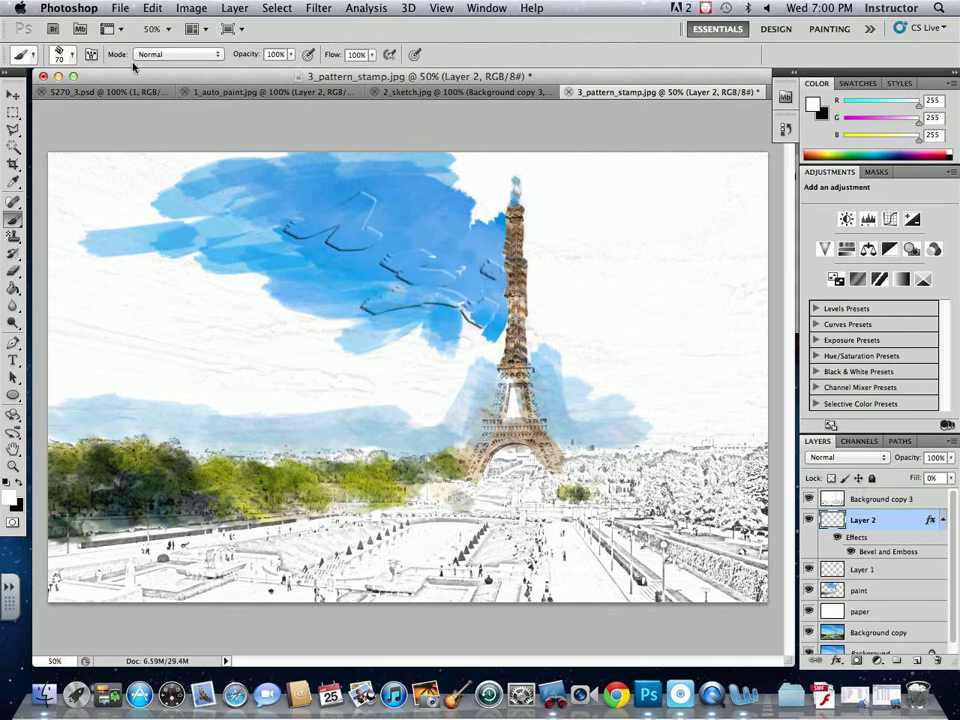
Reduce Layer 2's Bevel and Emboss depth to 41 and paint another embossed stroke across the sky.
double_click(902, 551)
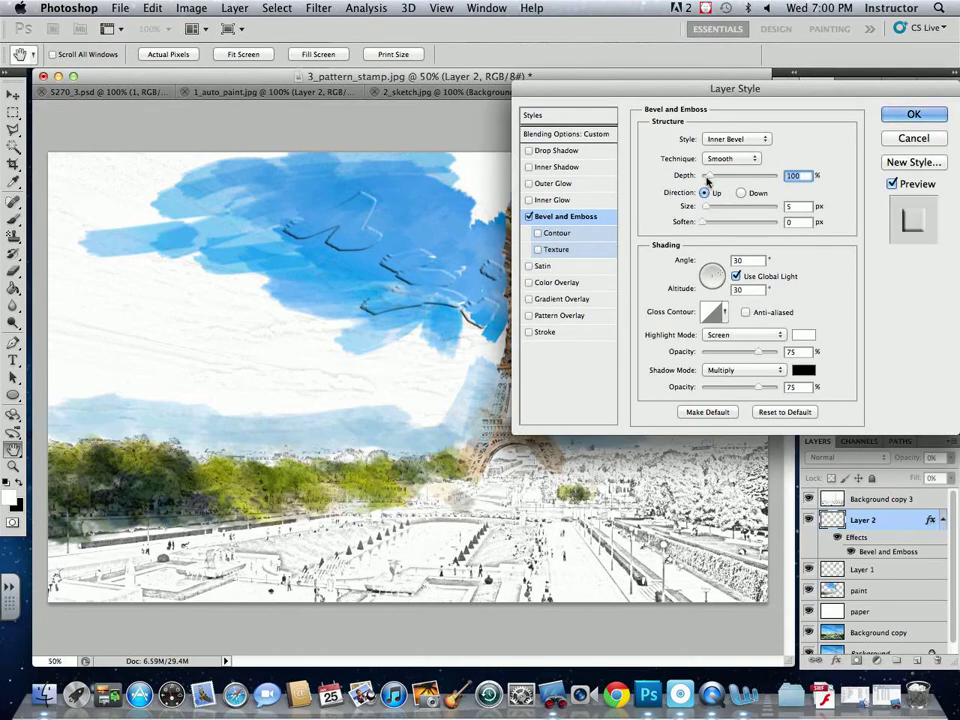
left_click_drag(708, 176, 706, 176)
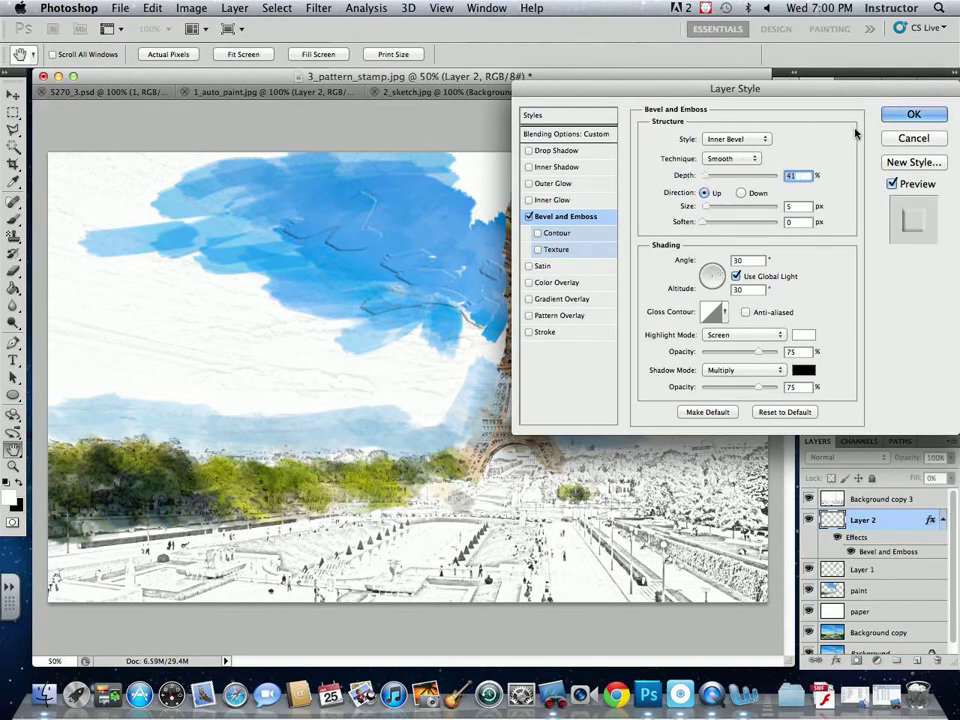
left_click(911, 115)
mouse_move(447, 278)
left_mouse_down()
mouse_move(384, 218)
mouse_move(435, 200)
mouse_move(457, 236)
mouse_move(302, 274)
mouse_move(345, 274)
mouse_move(258, 312)
mouse_move(394, 304)
mouse_move(378, 326)
mouse_move(507, 293)
left_mouse_up()
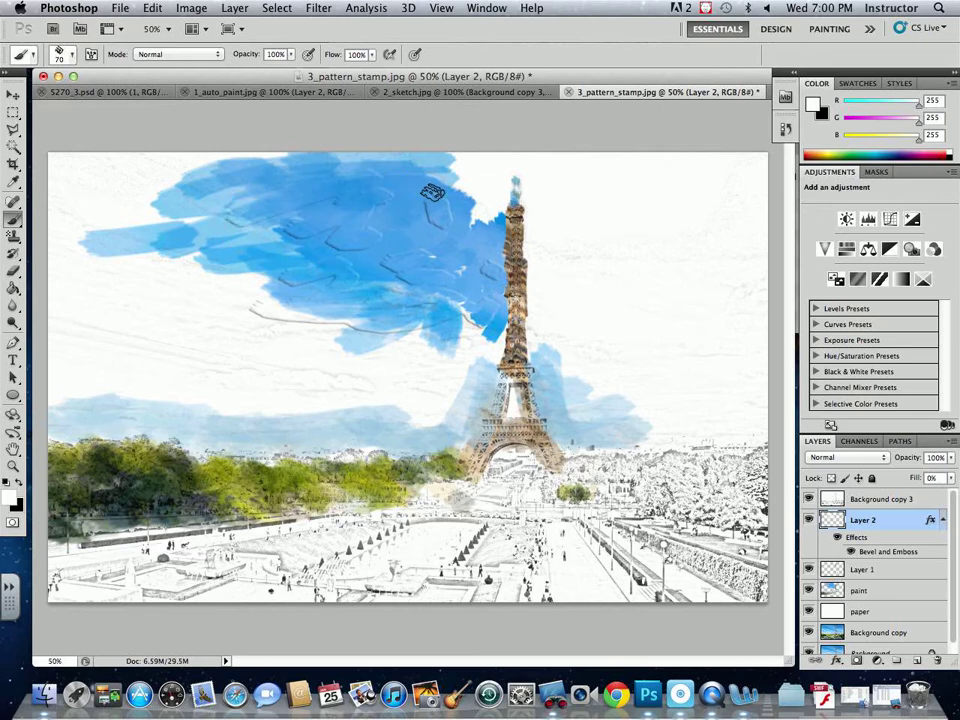
Set Layer 2's opacity to 78% and bring the Finder lesson-files window to the front.
left_click_drag(951, 457, 928, 477)
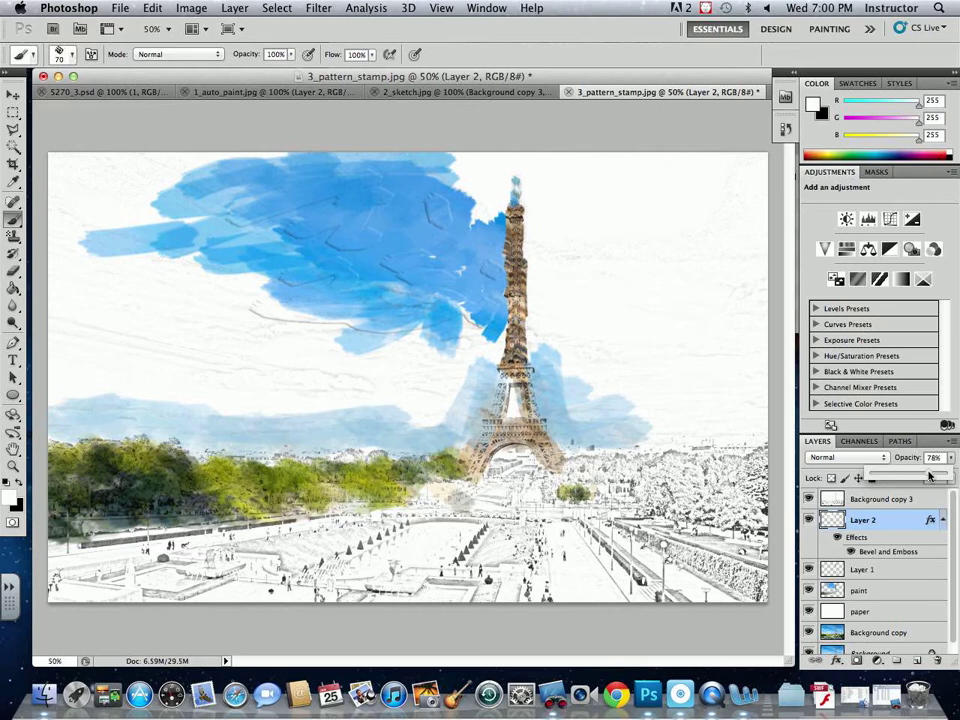
left_click_drag(928, 477, 928, 477)
left_click_drag(677, 77, 676, 213)
left_click(643, 180)
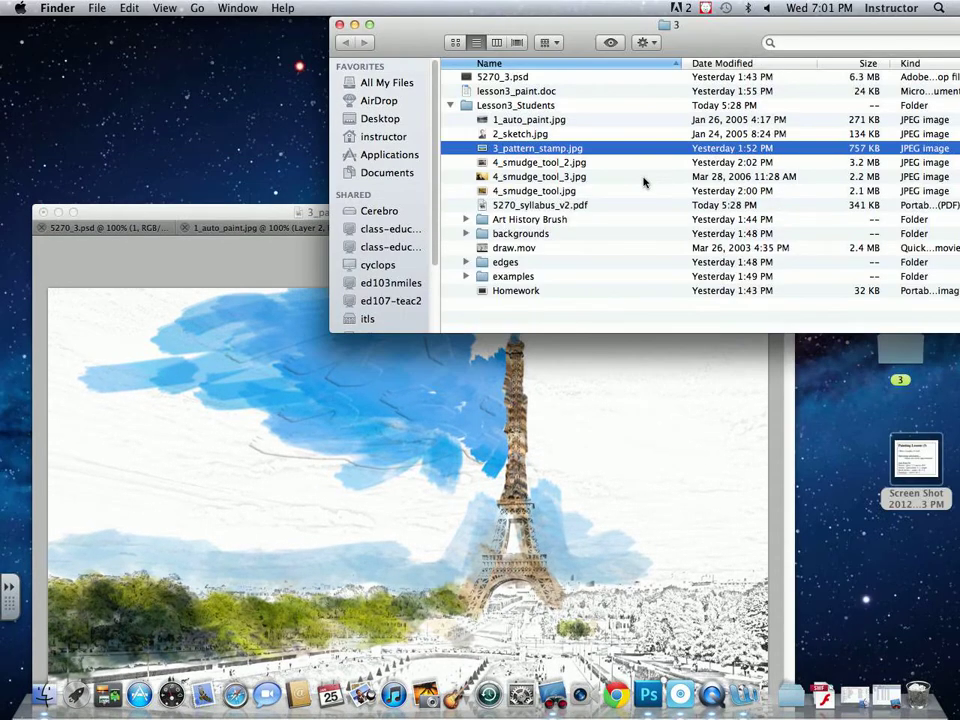
Open the backgrounds folder and Quick Look the texture images, including 11.jpg.
double_click(532, 234)
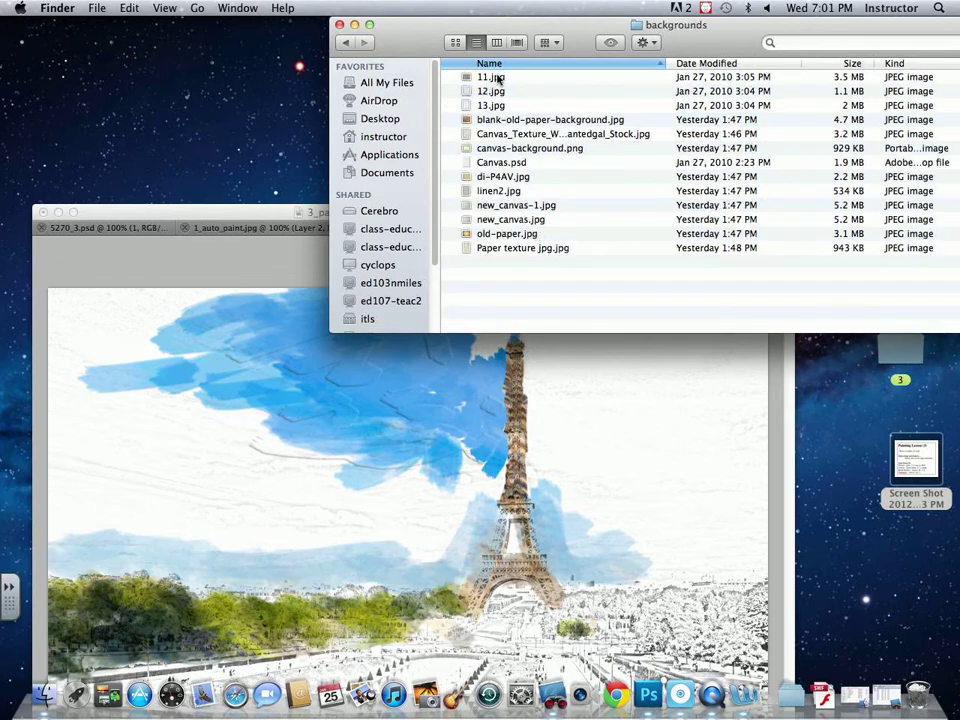
left_click(497, 77)
left_click(521, 249, "shift")
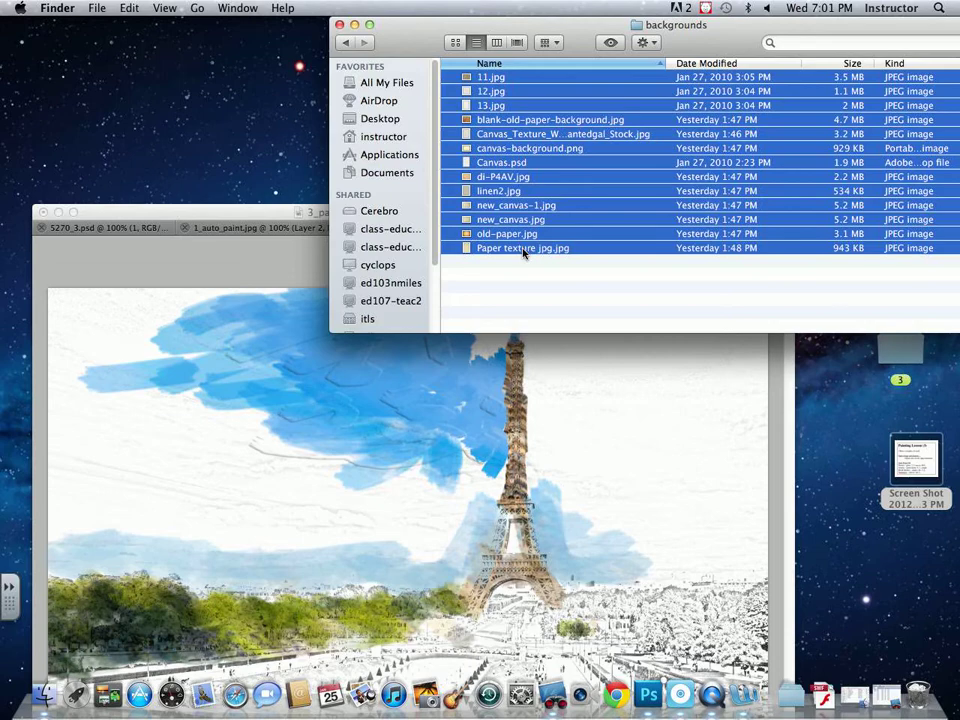
key("space")
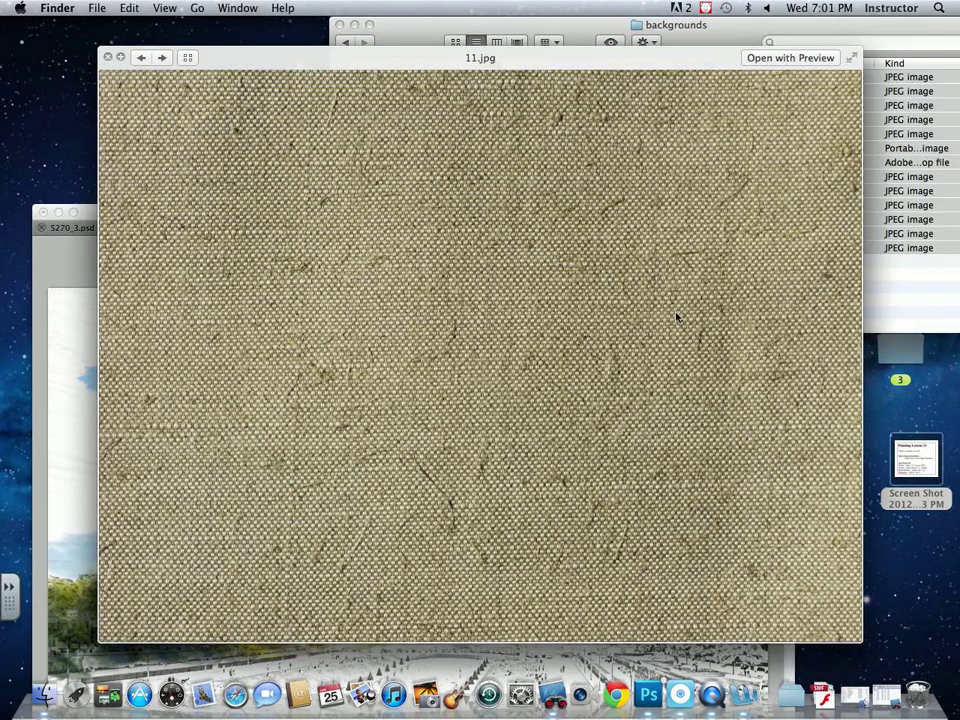
left_click(108, 57)
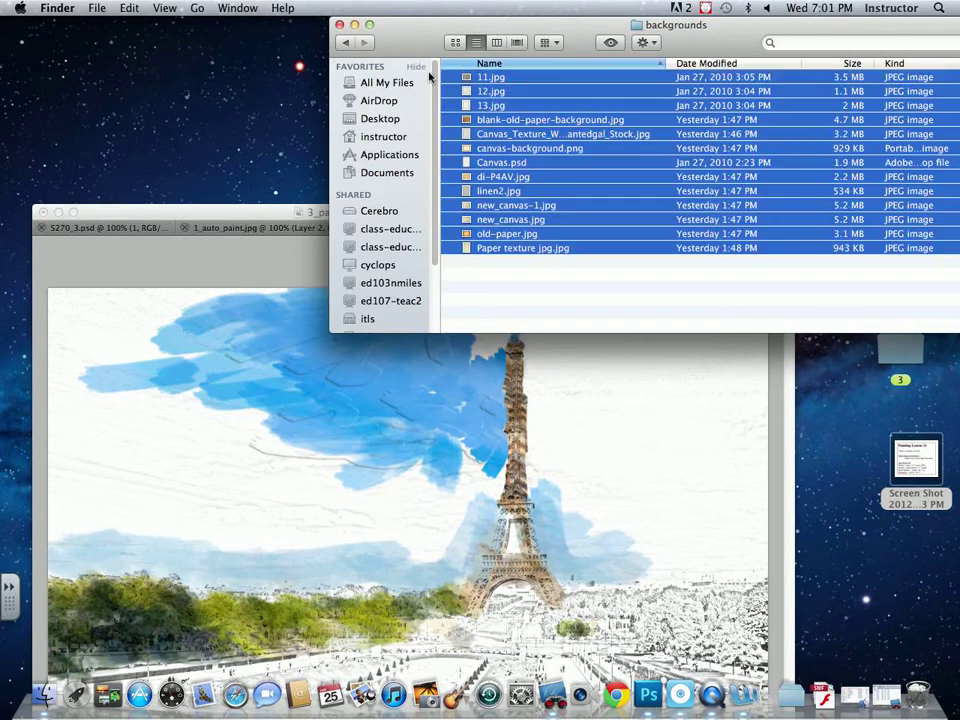
key("space")
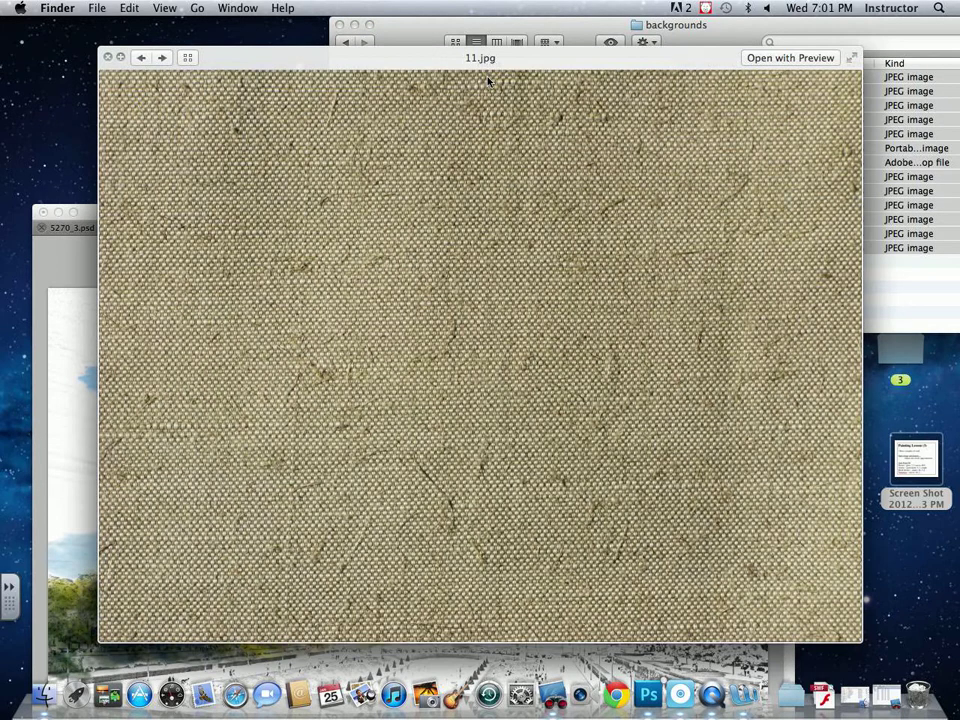
key("space")
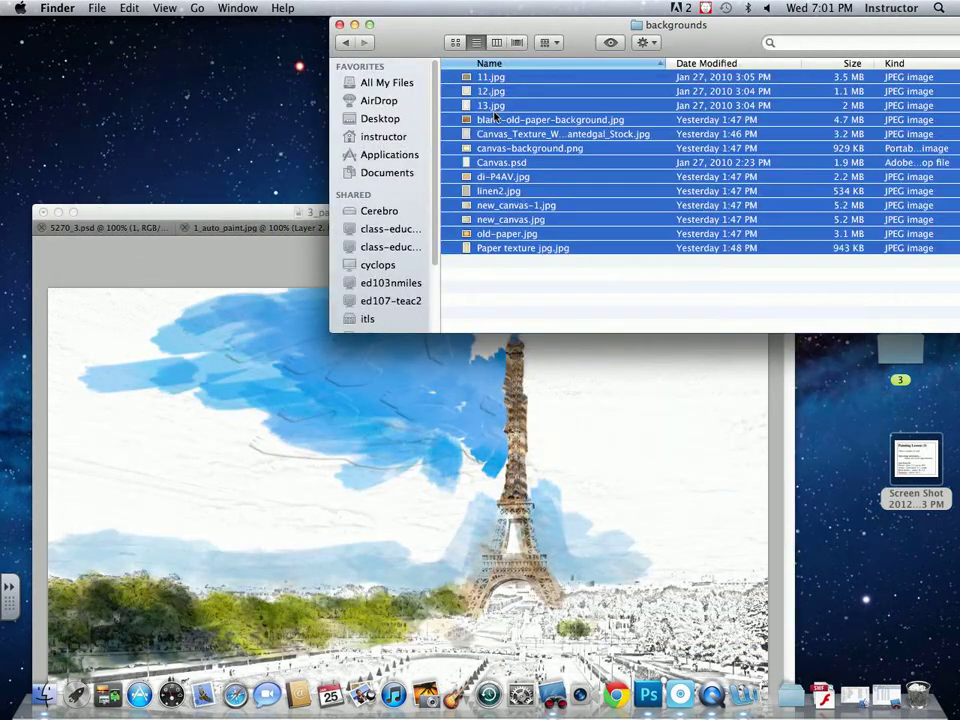
Compare 13.jpg, the canvas texture and blank-old-paper-background.jpg, then open the old paper file in Photoshop.
left_click(497, 106)
left_click(512, 122)
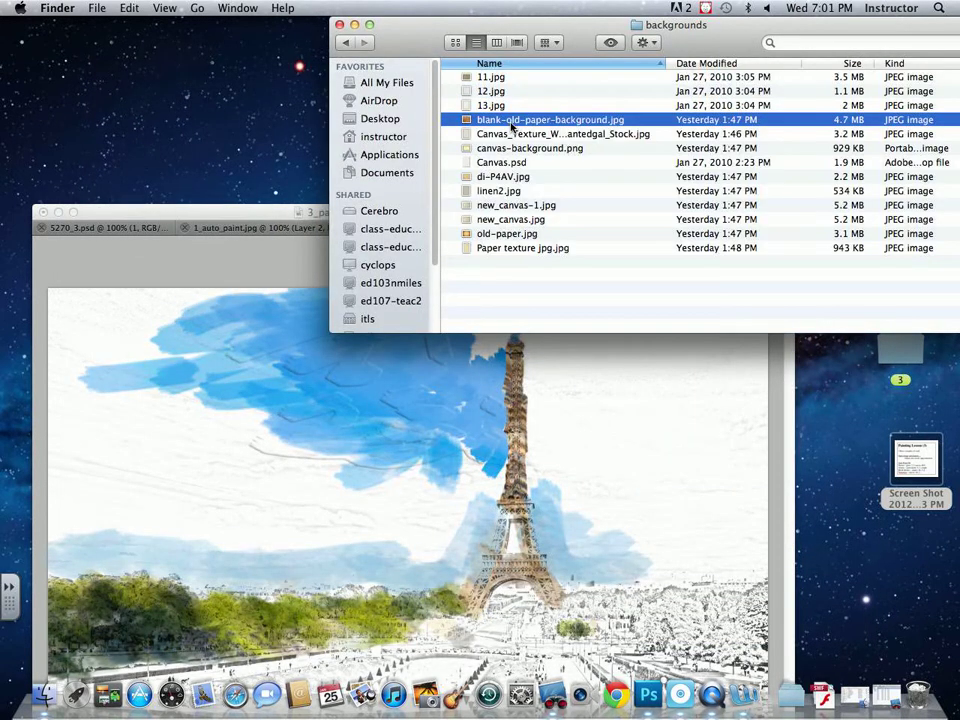
key("space")
key("space")
left_click(514, 137)
key("space")
key("space")
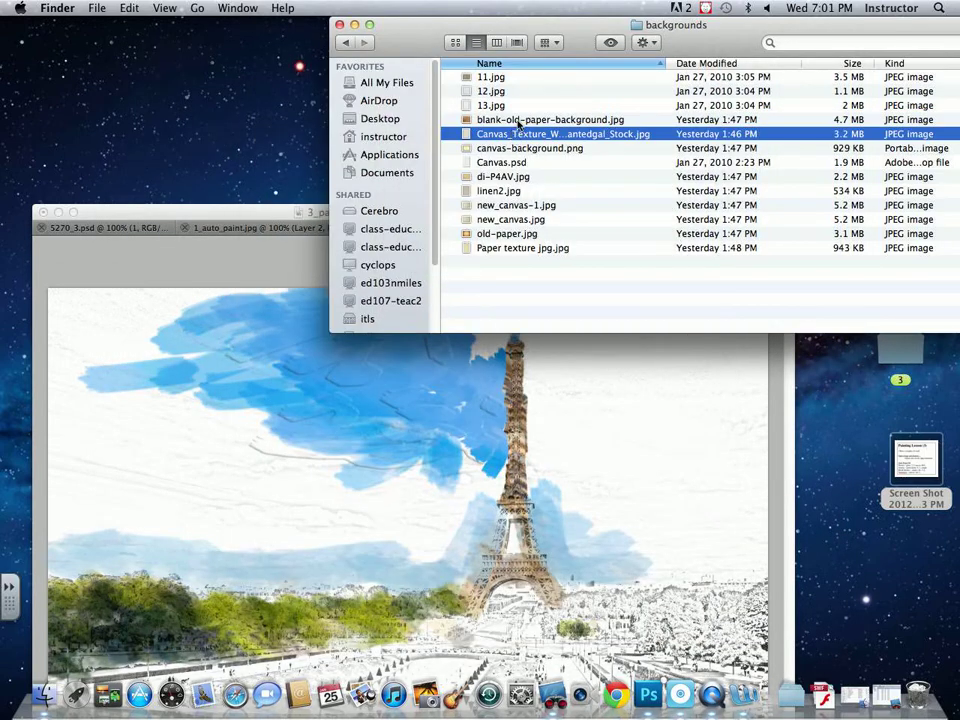
left_click(520, 122)
key("space")
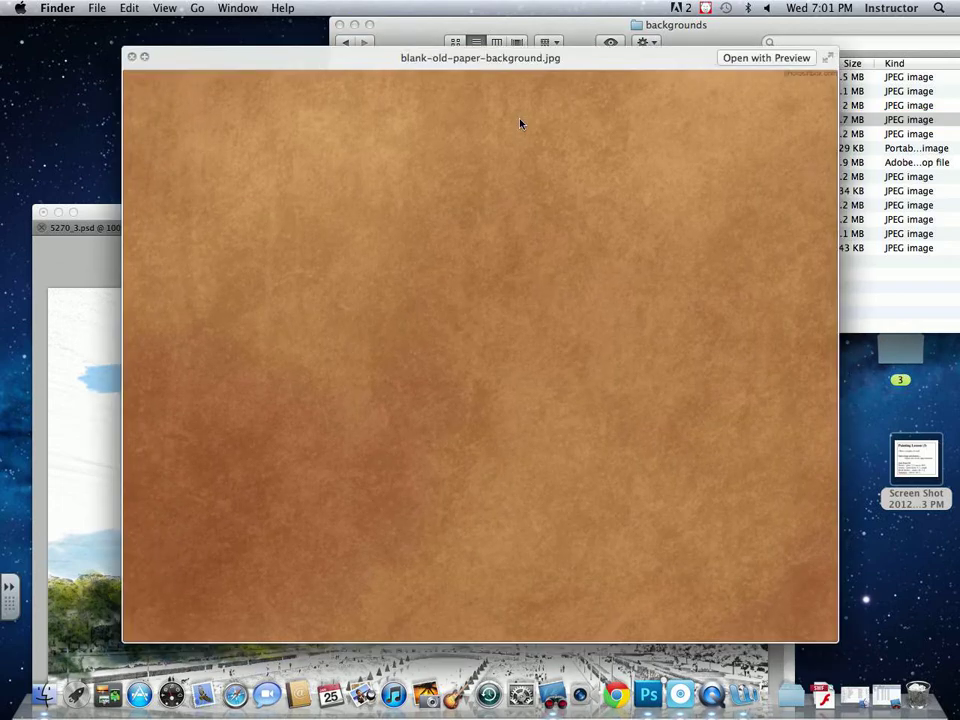
key("space")
left_click_drag(520, 122, 648, 693)
left_click(589, 249)
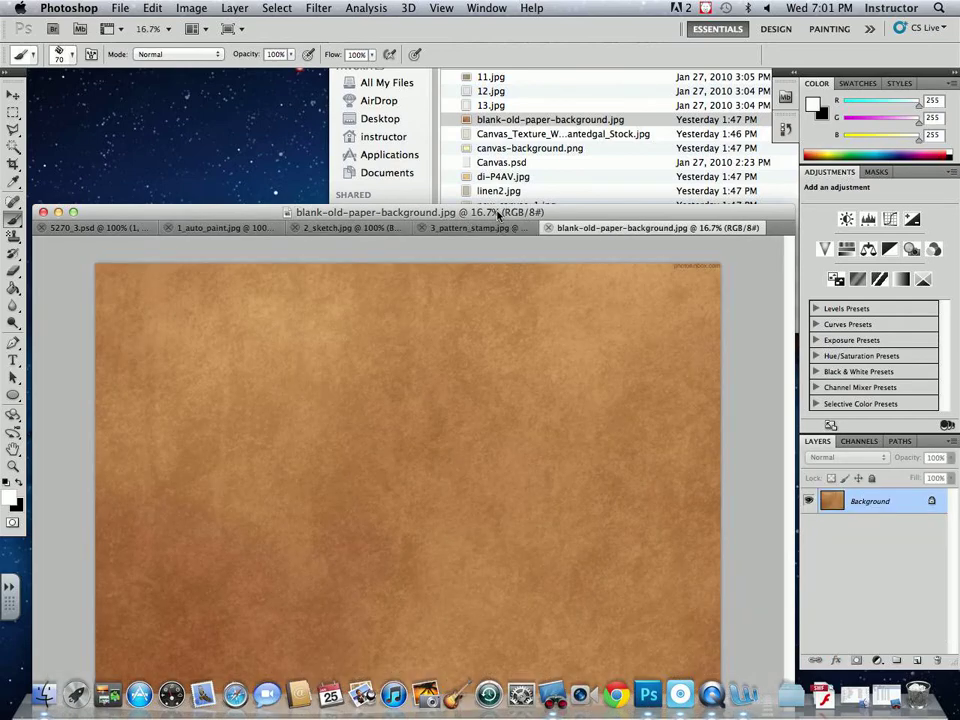
Copy the old-paper texture into the Eiffel image as Layer 3, above the sketch layer.
left_click_drag(492, 213, 456, 137)
left_click(14, 94)
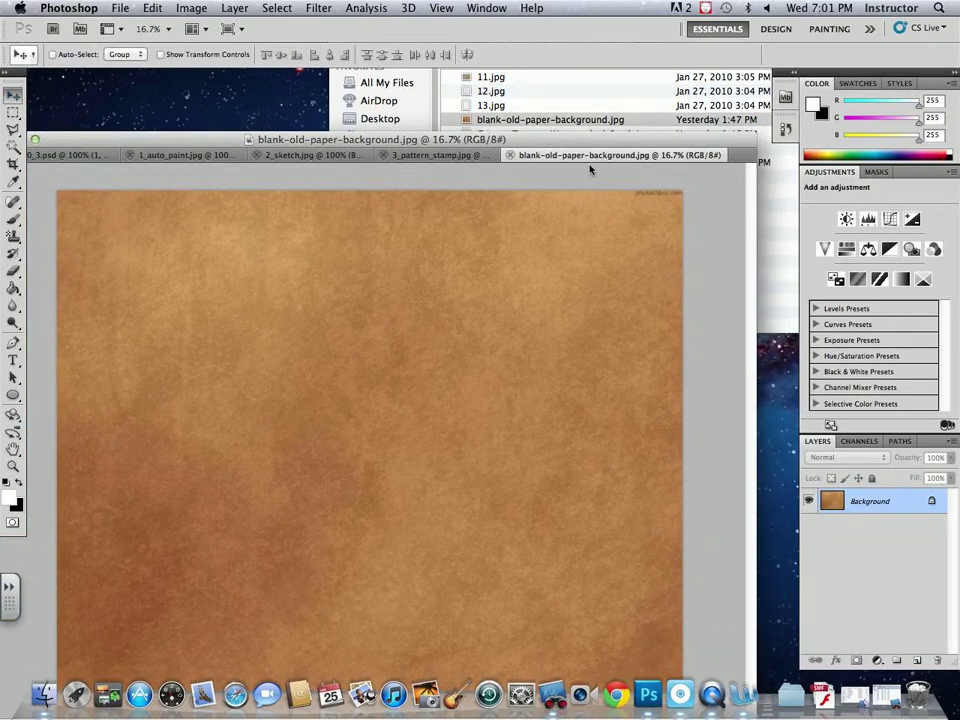
left_click_drag(574, 157, 703, 474)
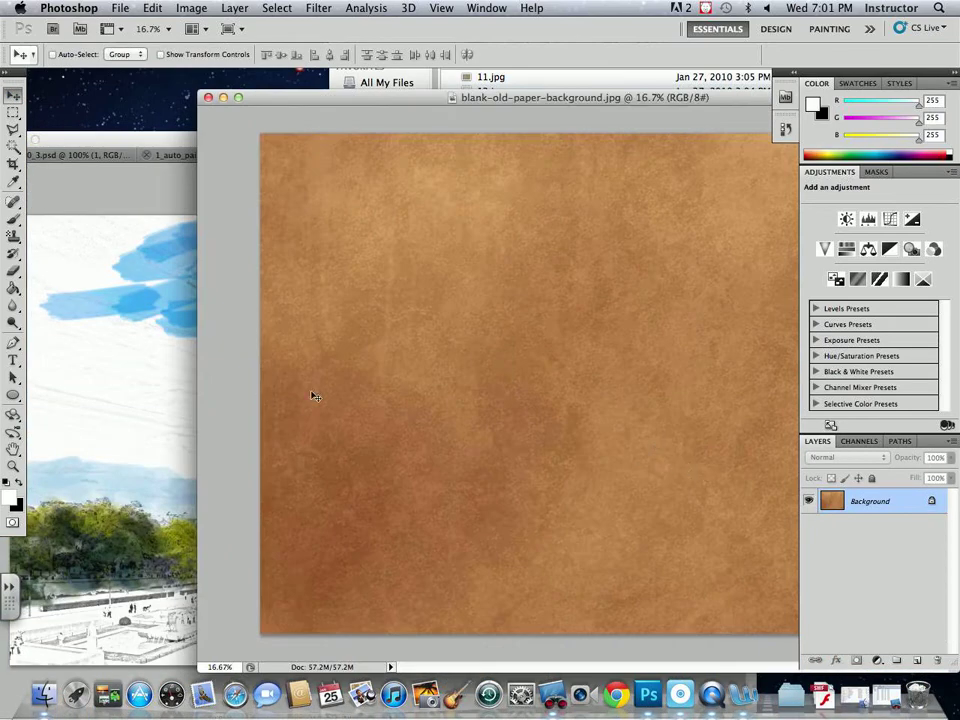
left_click_drag(315, 396, 230, 400)
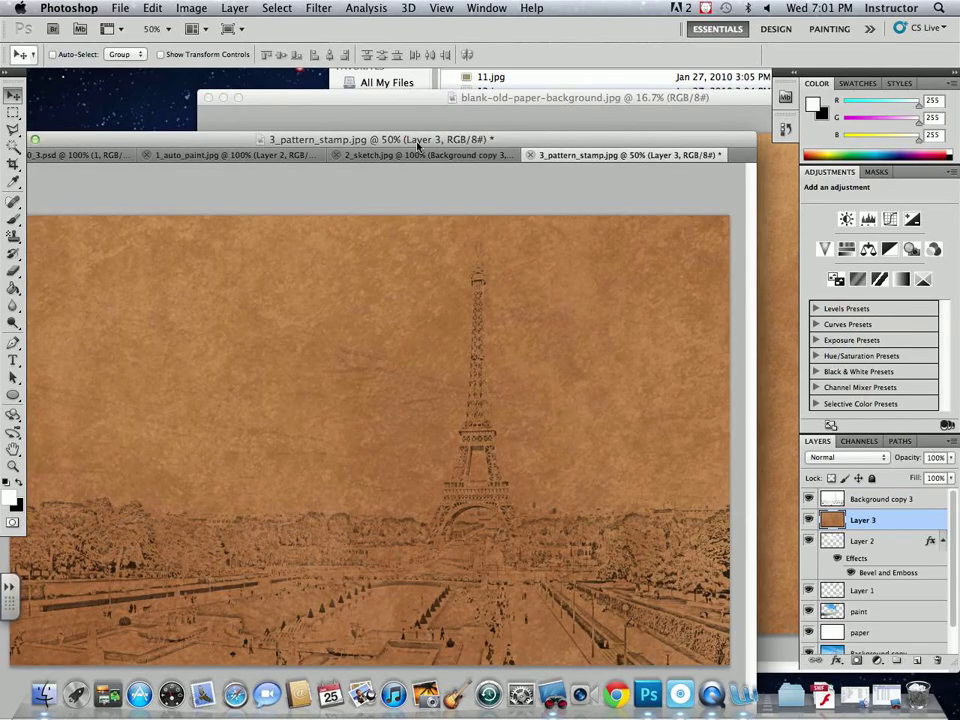
left_click_drag(418, 146, 436, 125)
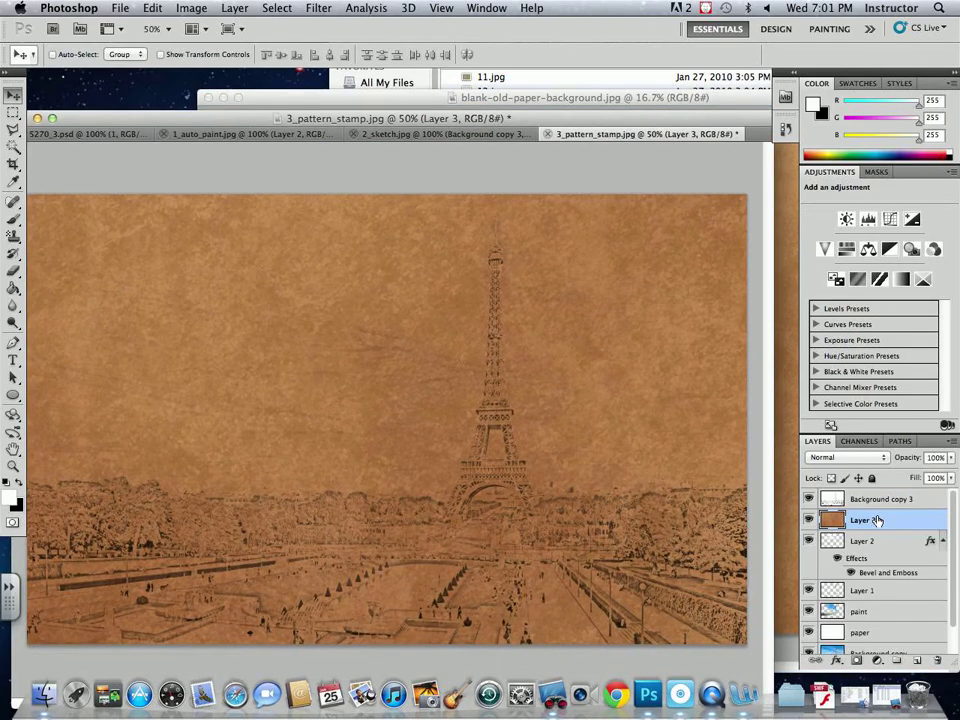
left_click_drag(846, 512, 876, 492)
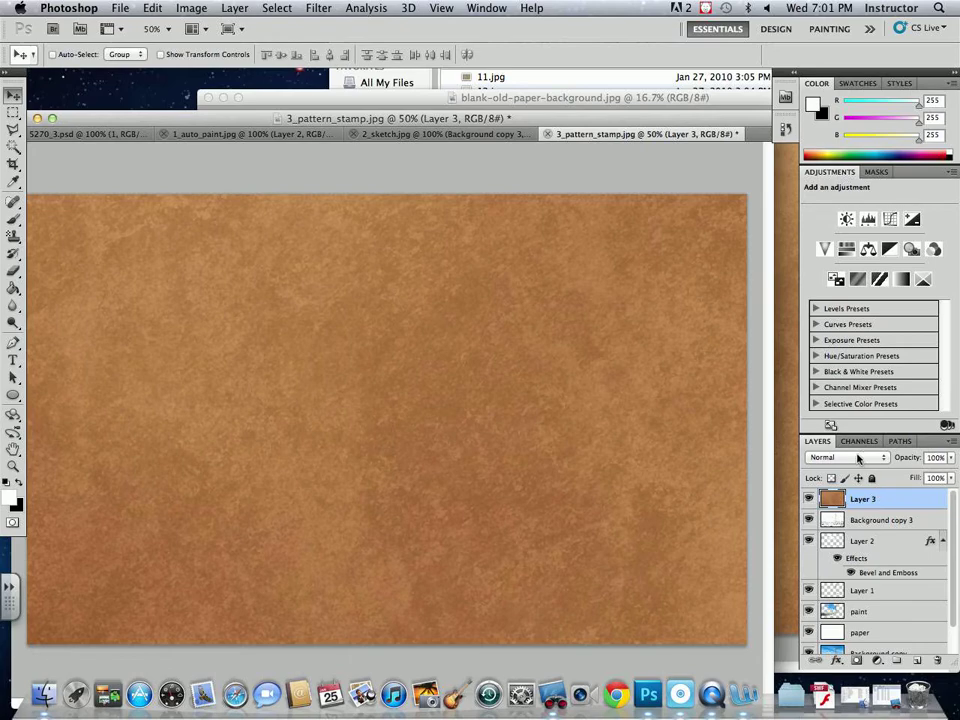
Set the paper layer to Multiply at 36% opacity.
left_click(855, 459)
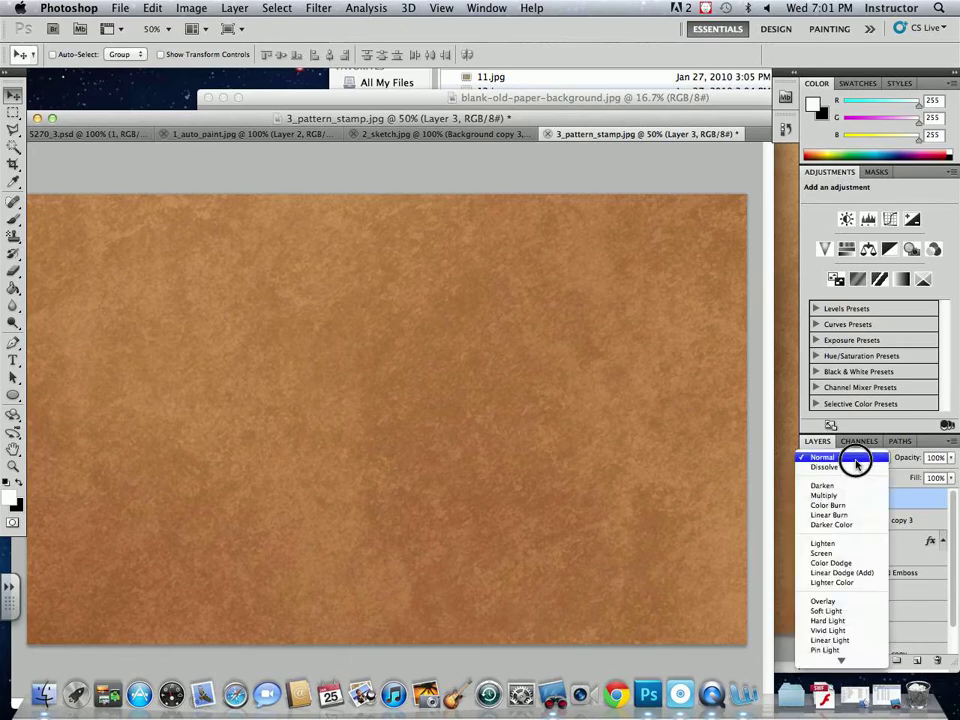
left_click(849, 495)
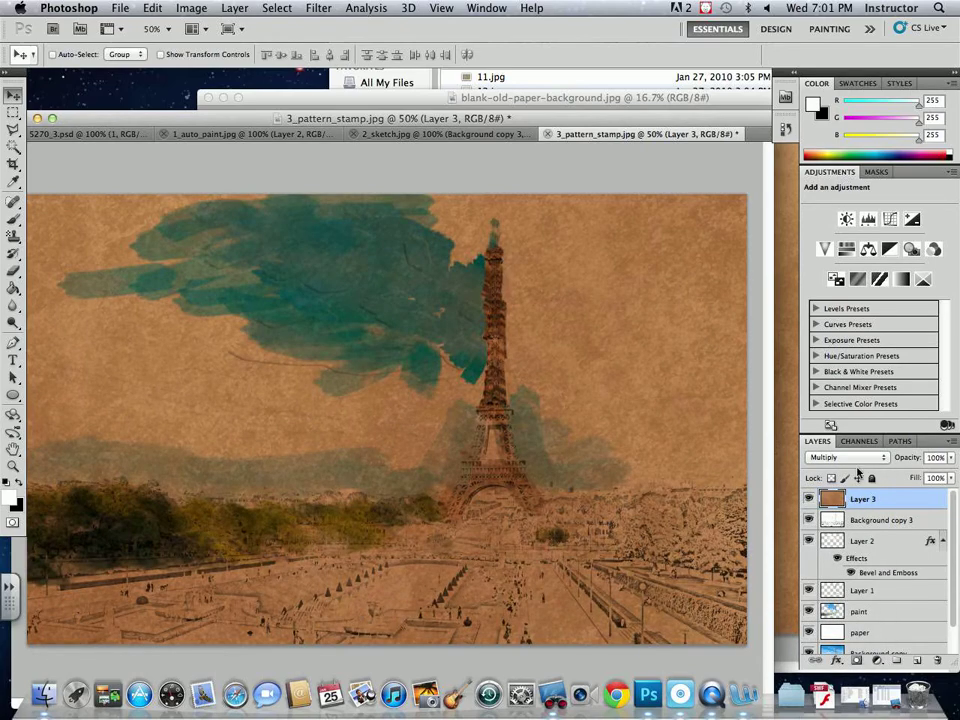
left_click(951, 457)
left_click_drag(948, 477, 897, 477)
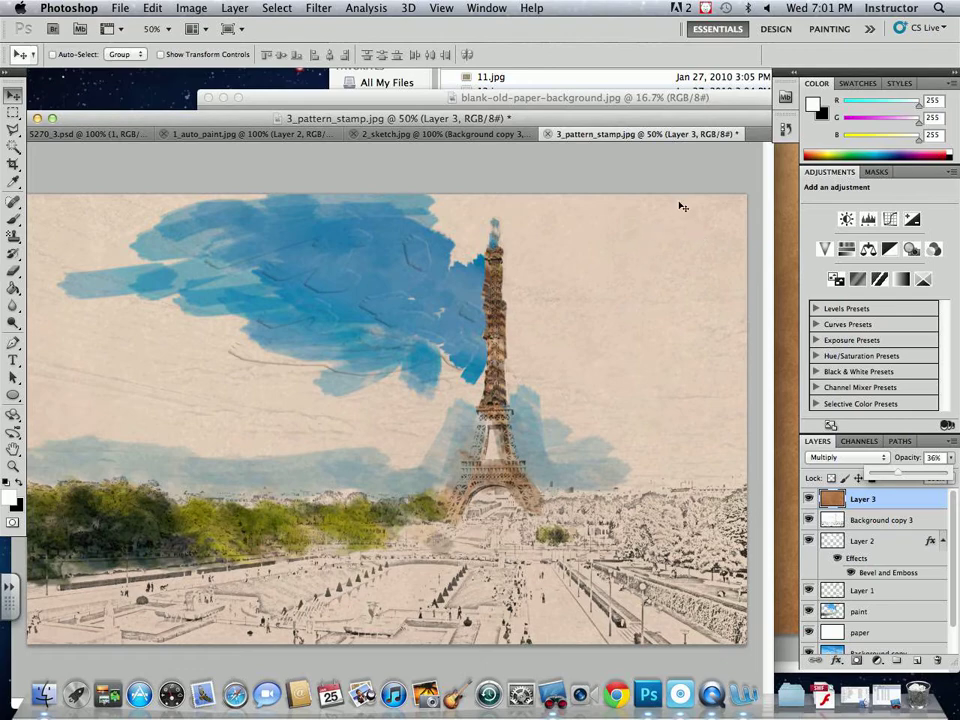
left_click_drag(583, 133, 591, 218)
Close the old-paper document, Quick Look linen2.jpg, and open it in Photoshop.
left_click(510, 137)
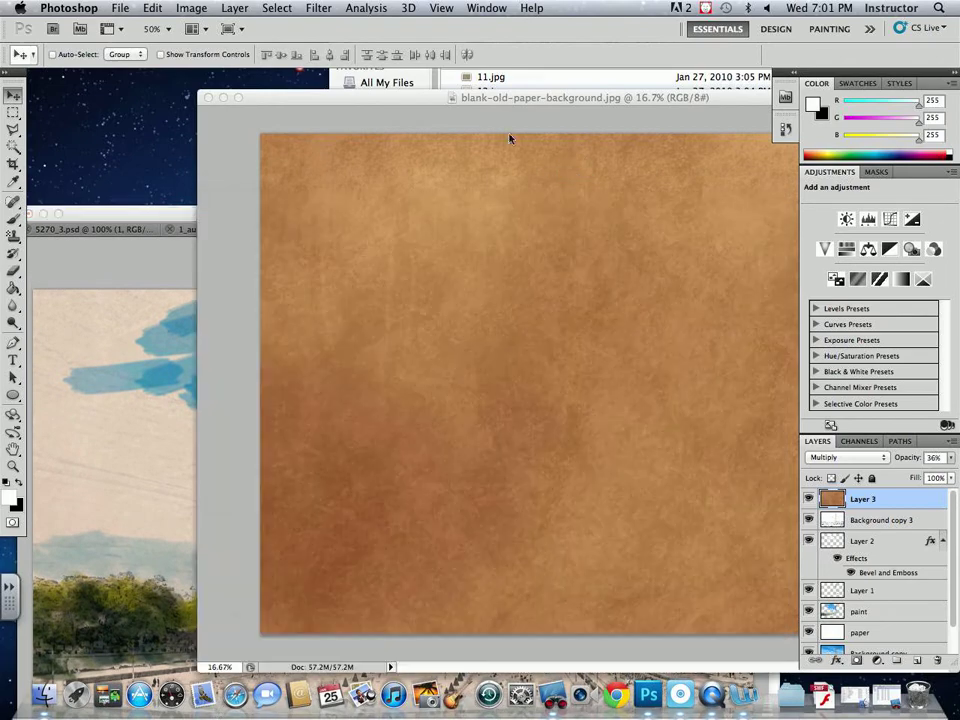
key("super+w")
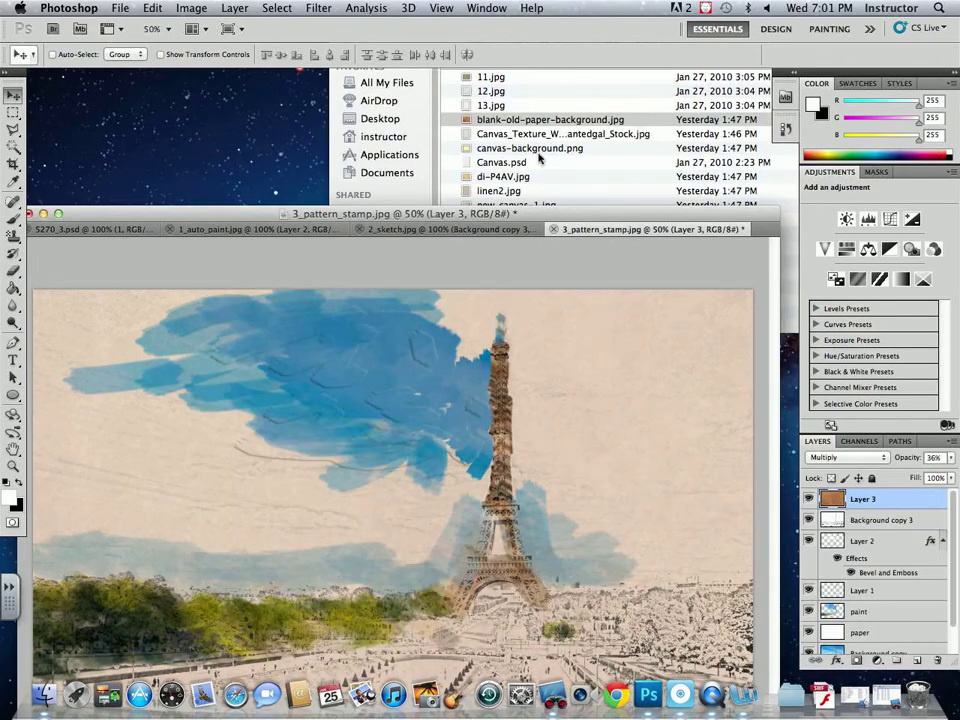
left_click(497, 192)
key("space")
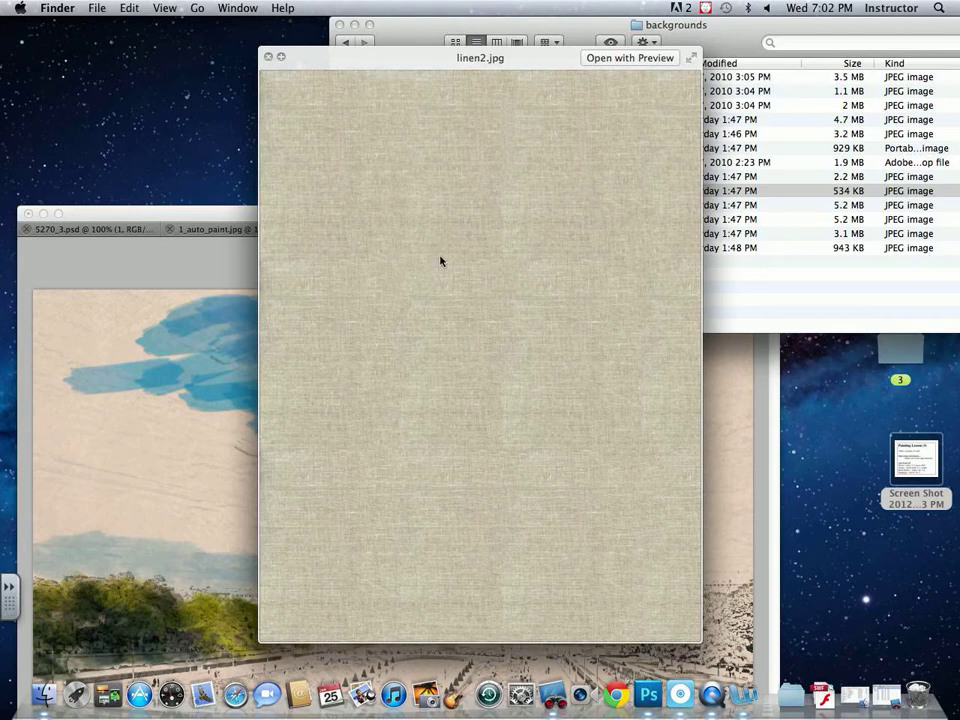
key("space")
left_click_drag(497, 190, 648, 694)
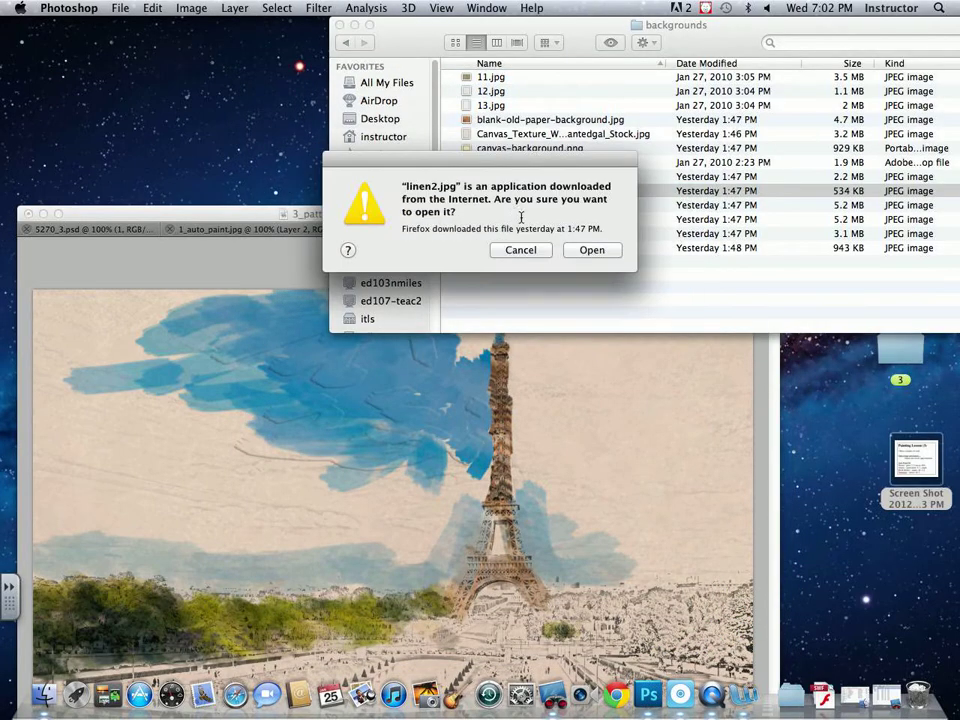
left_click(590, 250)
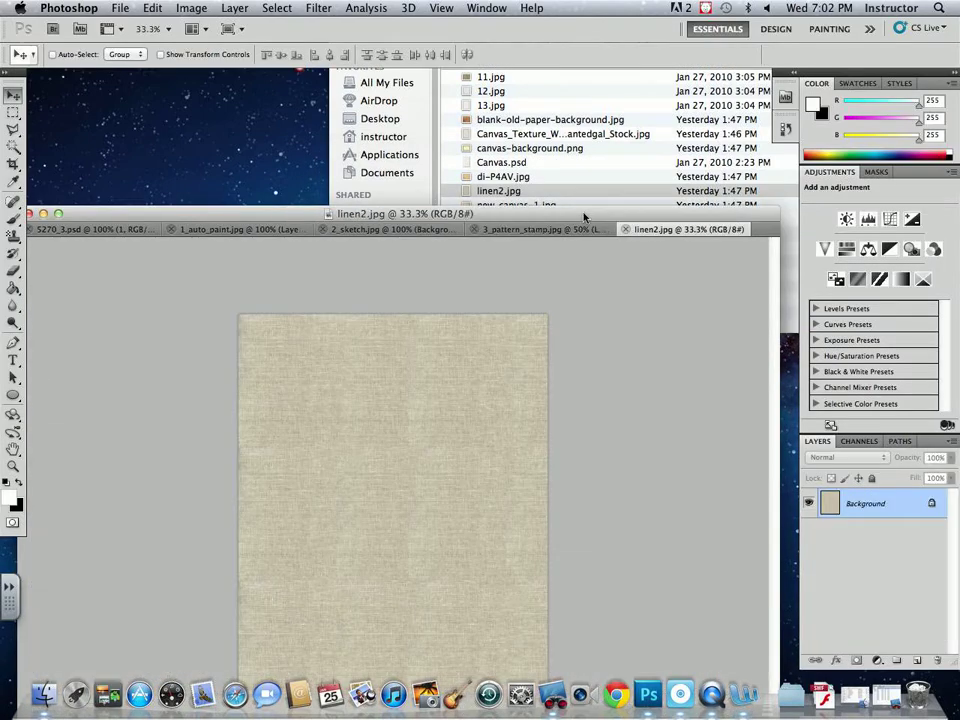
Copy linen2 into the painting as a layer, rotated 90° and scaled 121% to cover the canvas.
left_click_drag(630, 180, 664, 371)
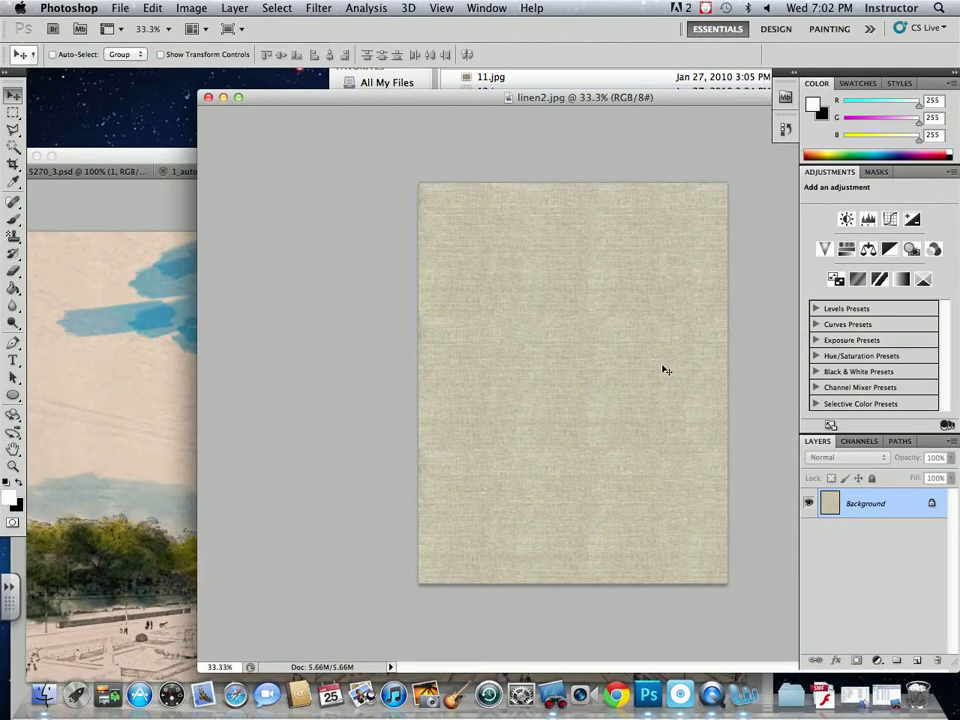
left_click_drag(346, 371, 298, 384)
left_click_drag(330, 156, 354, 86)
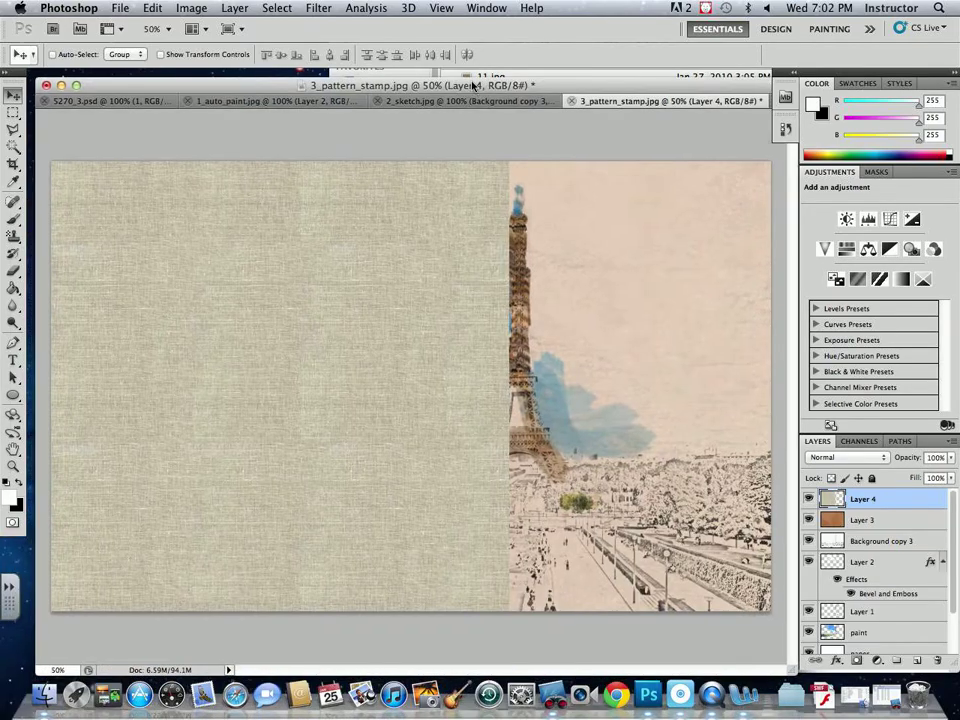
left_click_drag(441, 349, 575, 388)
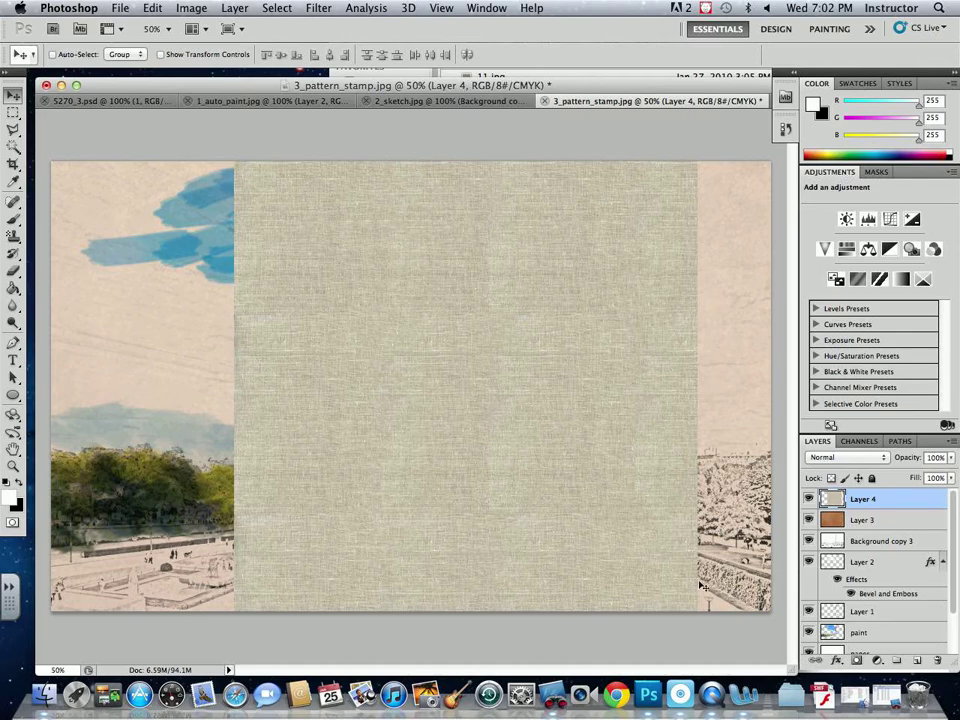
key("super+t")
left_click_drag(720, 609, 664, 214)
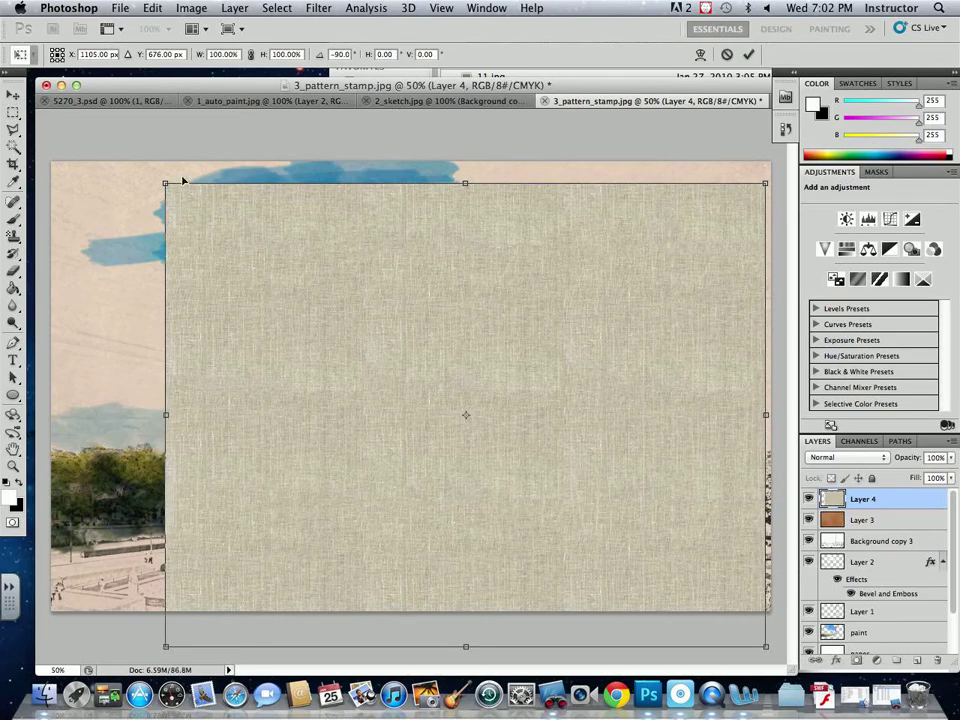
left_click_drag(164, 184, 10, 131)
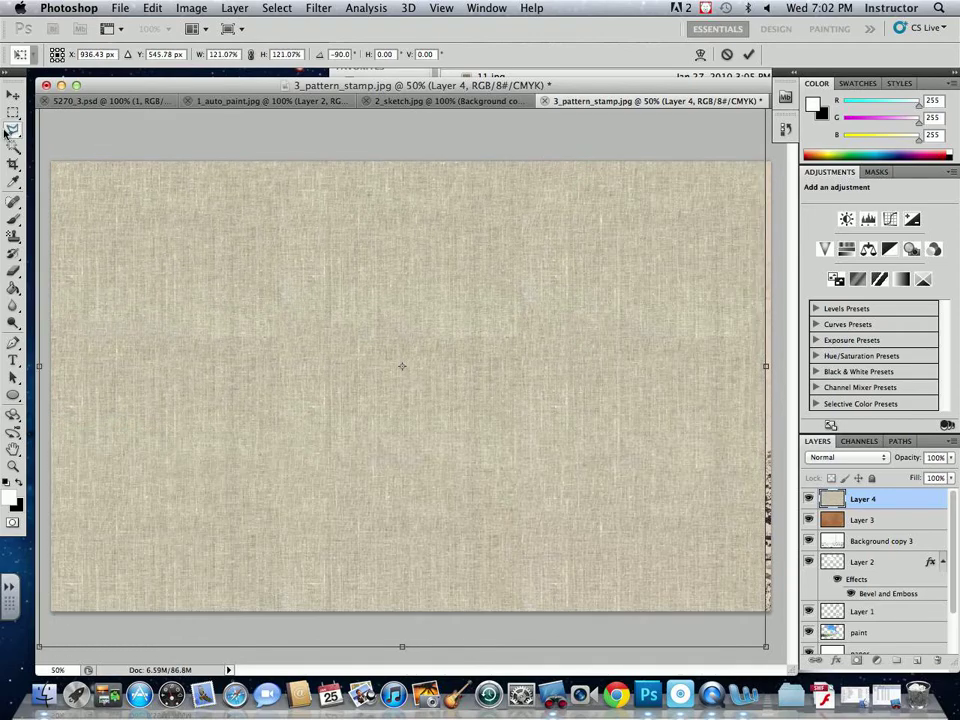
key("Return")
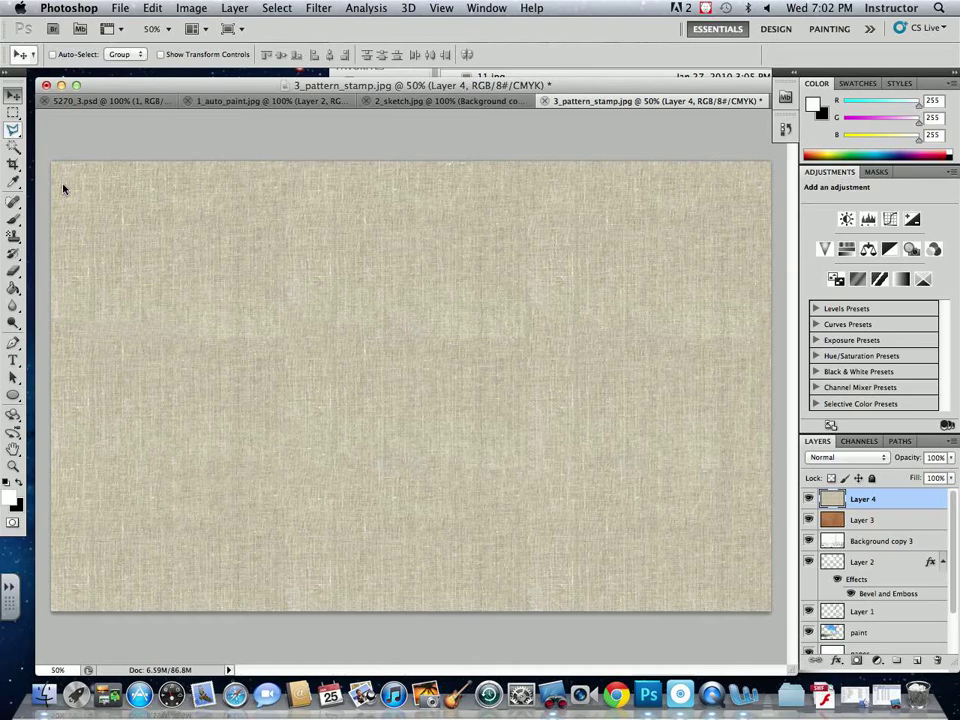
Set the linen layer to Multiply at 79% opacity.
left_click(846, 459)
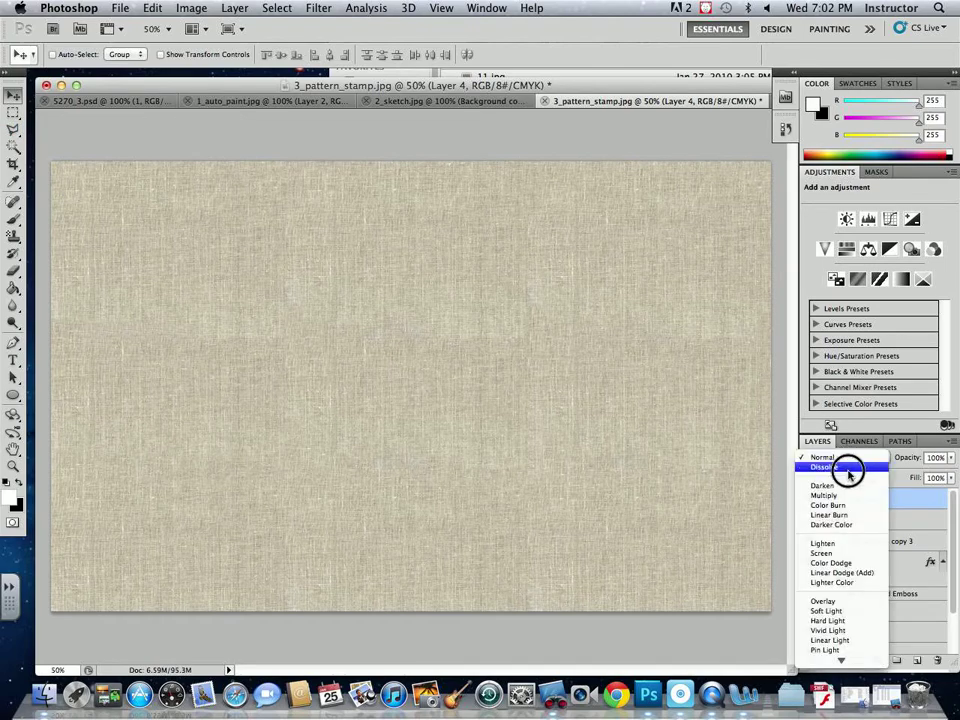
left_click(847, 496)
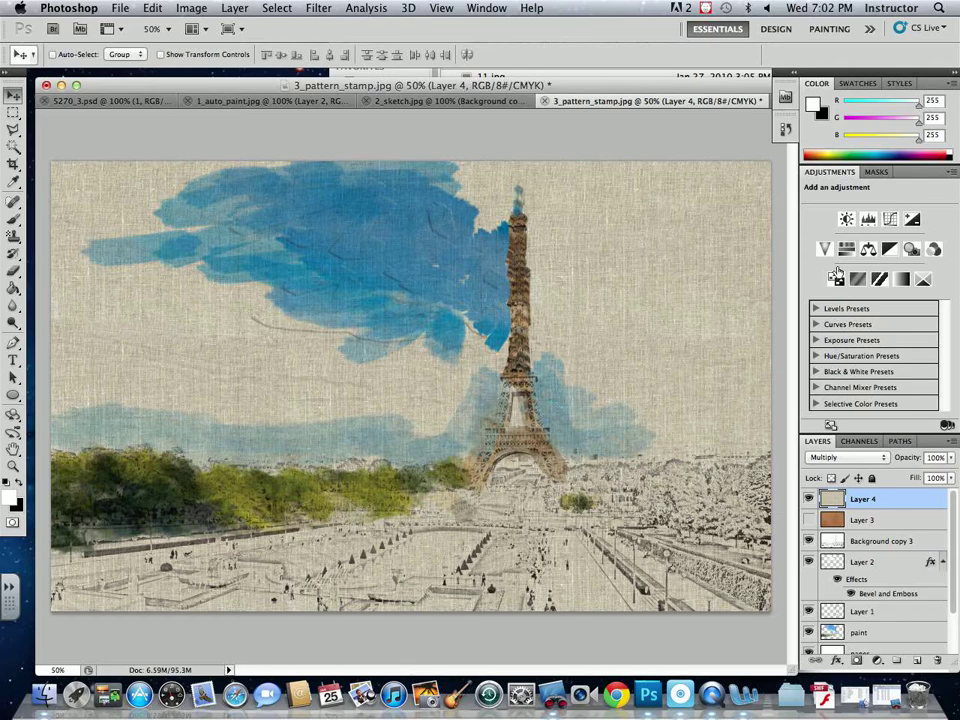
left_click(951, 457)
left_click_drag(943, 478, 930, 476)
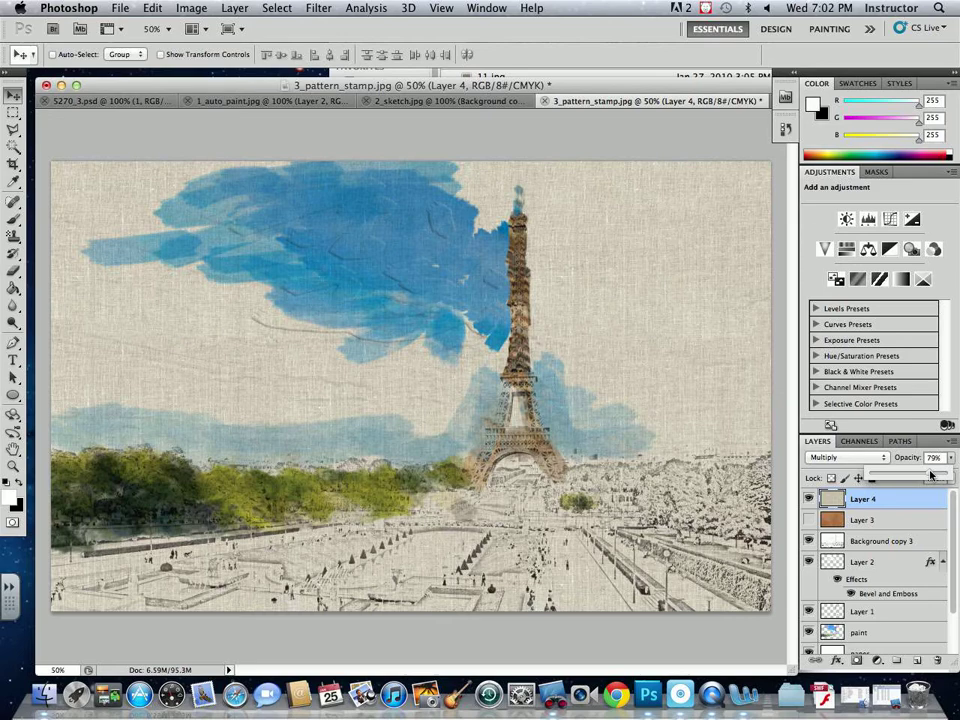
mouse_move(515, 88)
left_mouse_down()
mouse_move(493, 116)
mouse_move(489, 167)
mouse_move(546, 94)
mouse_move(496, 122)
mouse_move(486, 103)
mouse_move(528, 92)
left_mouse_up()
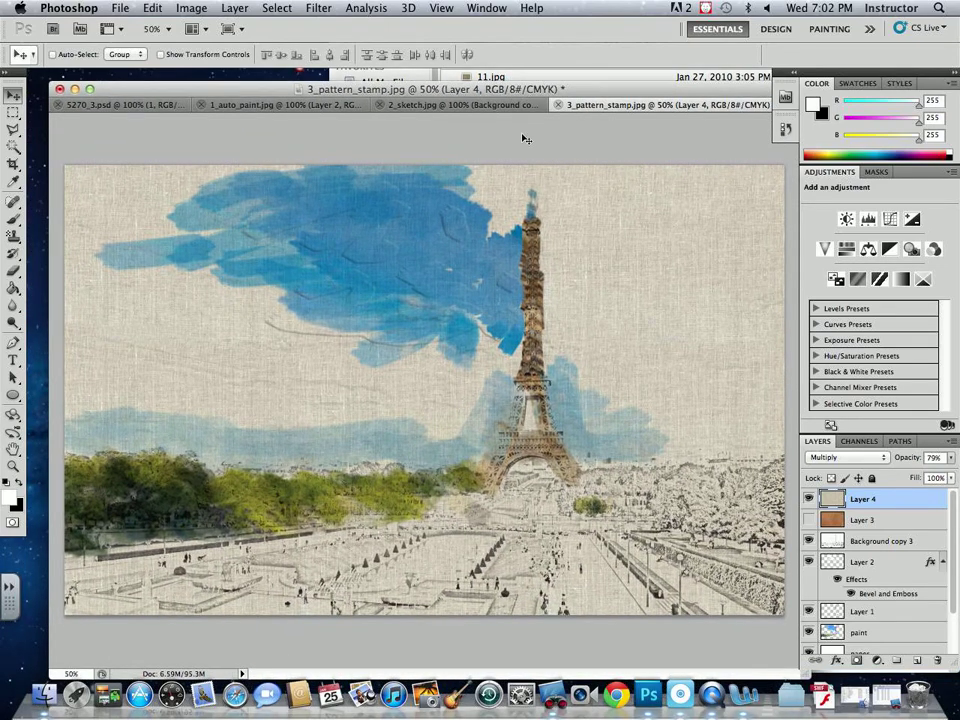
left_click_drag(410, 90, 405, 88)
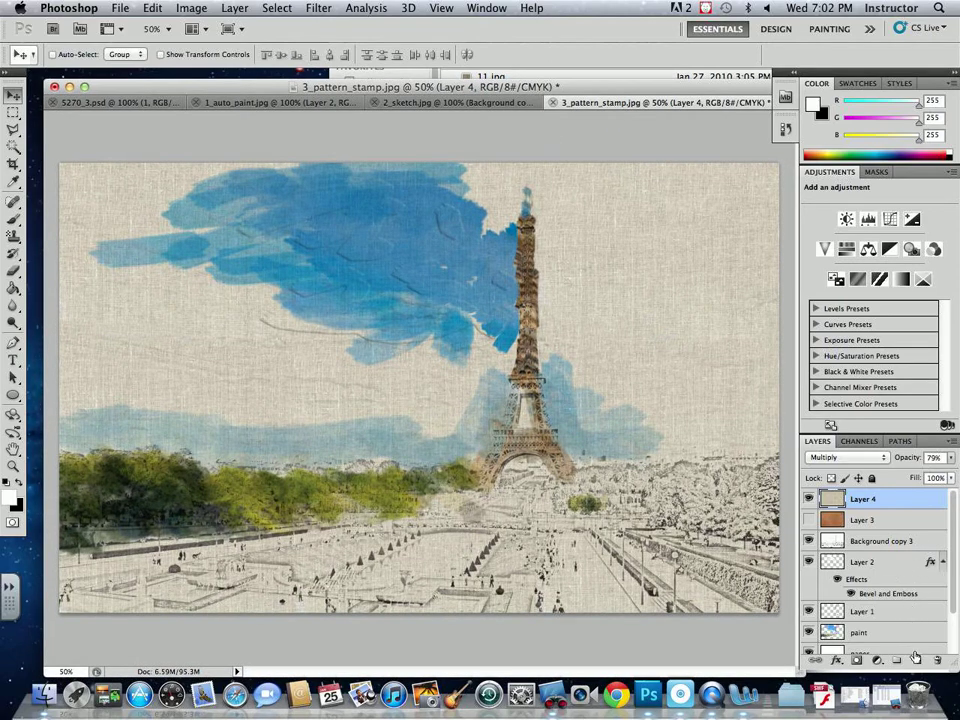
Create a new layer above the linen and set up a large black brush.
key("super+shift+alt+n")
left_click(18, 484)
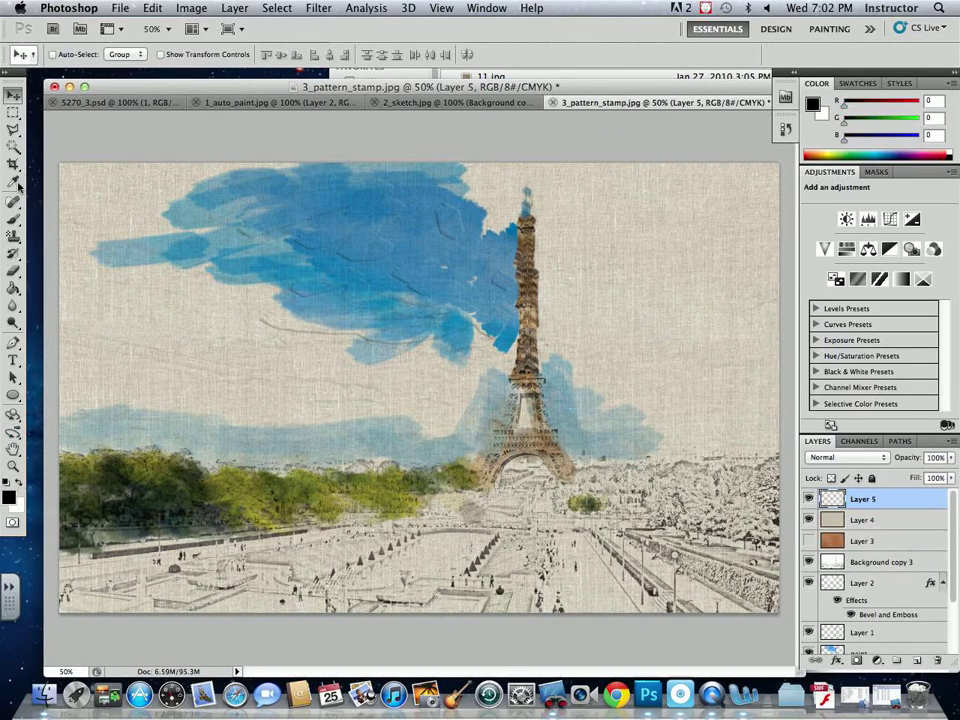
left_click(13, 218)
left_click(71, 57)
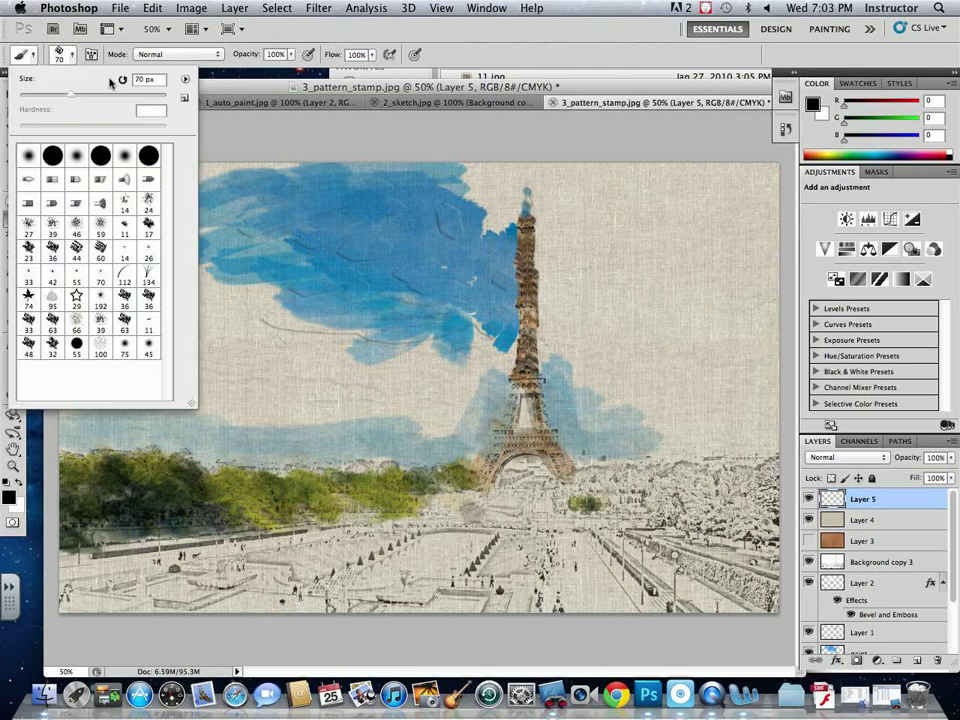
left_click_drag(78, 97, 154, 94)
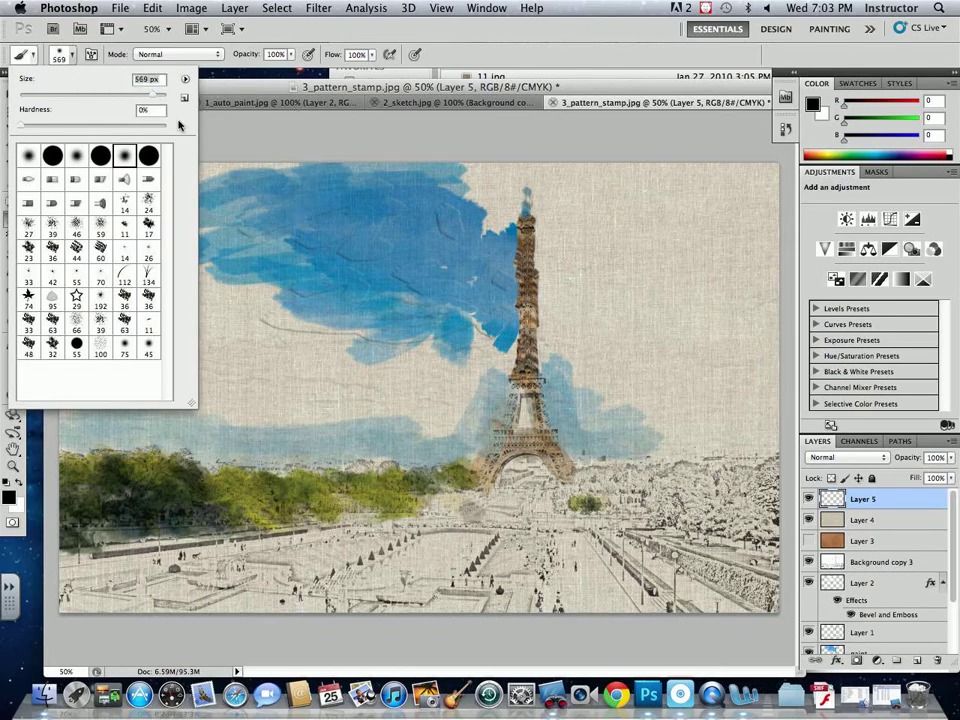
left_click(398, 93)
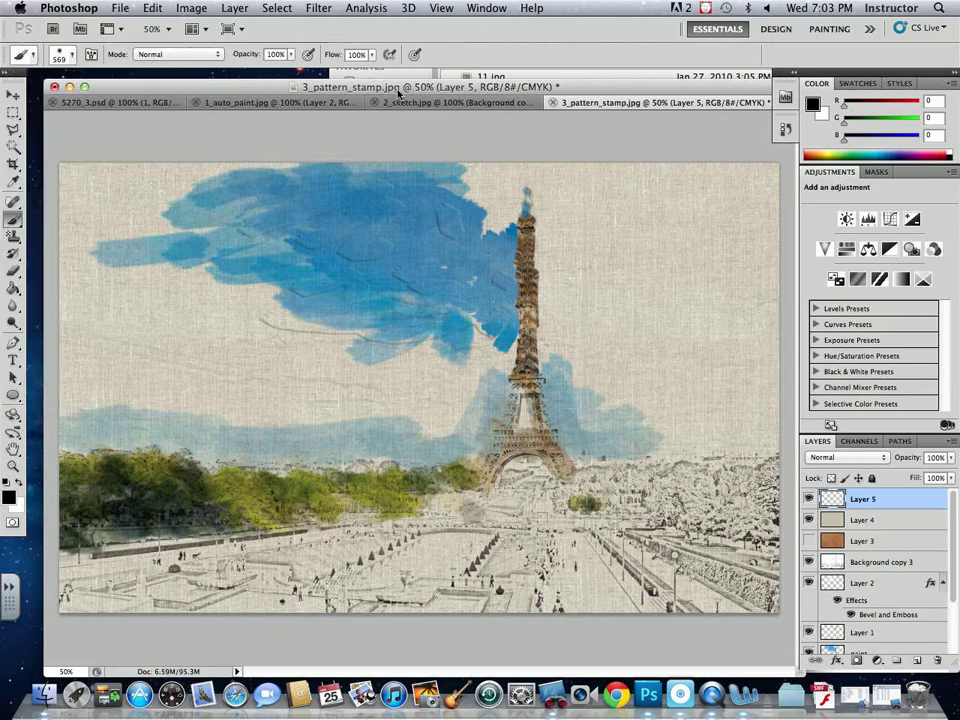
Brush black vignette edges, fade Layer 5 to 30%, and add a Color Overlay effect.
key("super+minus")
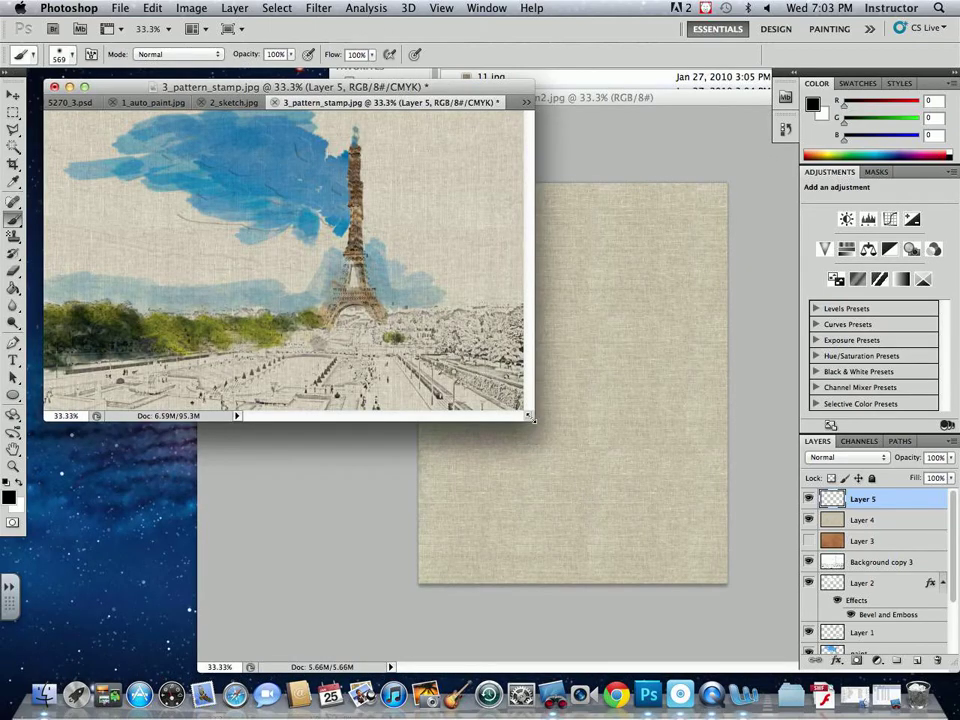
left_click_drag(533, 421, 672, 570)
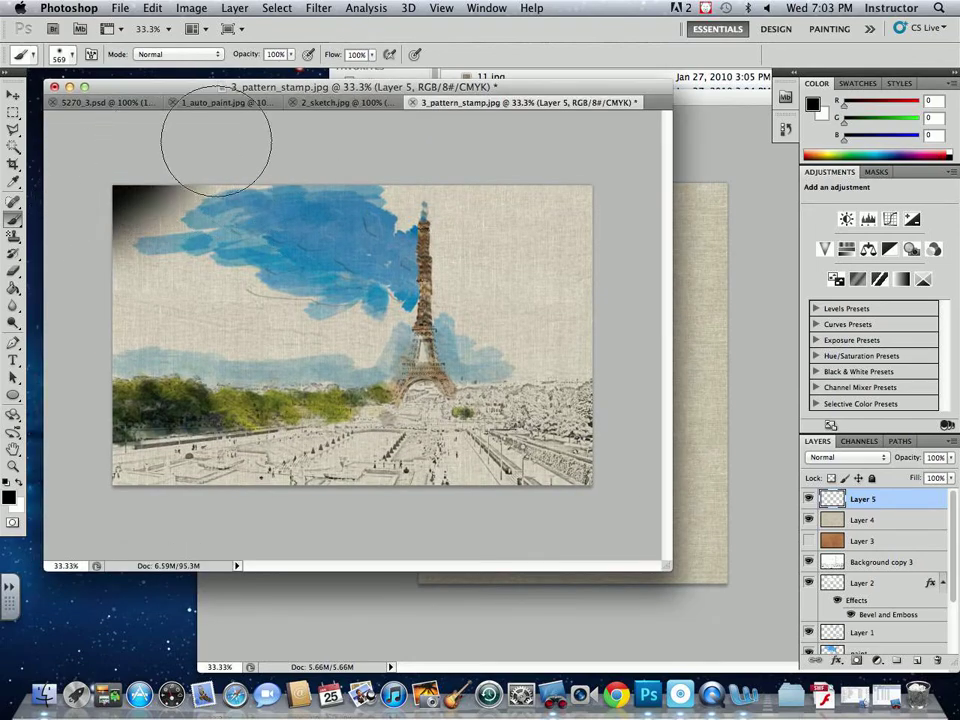
mouse_move(215, 140)
left_mouse_down()
mouse_move(570, 170)
mouse_move(605, 207)
mouse_move(643, 400)
mouse_move(600, 495)
mouse_move(478, 527)
mouse_move(178, 525)
mouse_move(85, 492)
mouse_move(96, 460)
left_mouse_up()
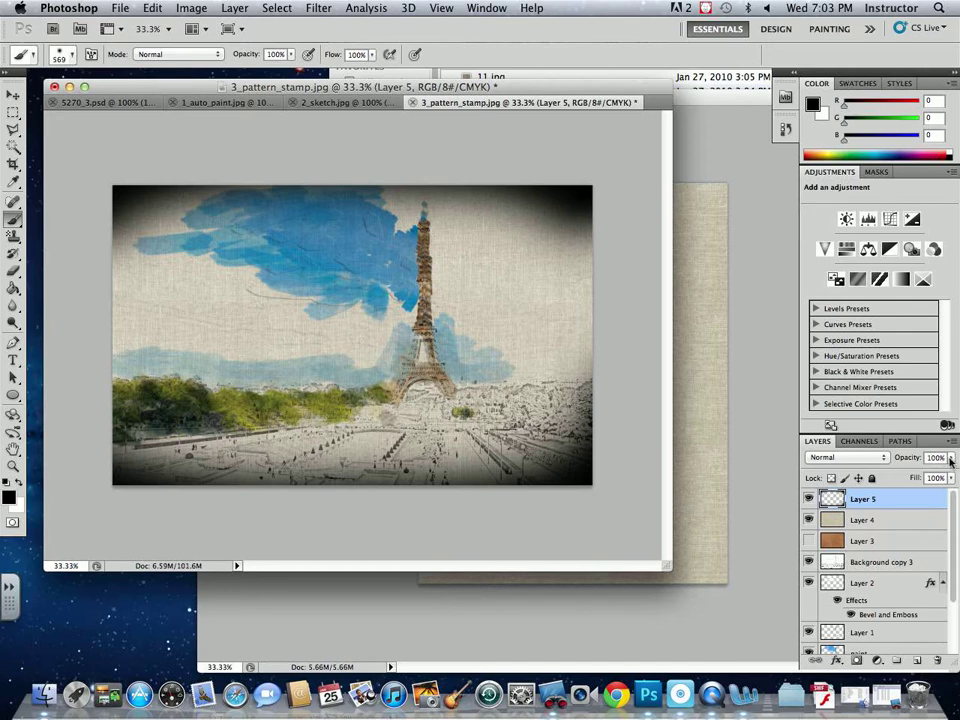
left_click_drag(950, 459, 893, 477)
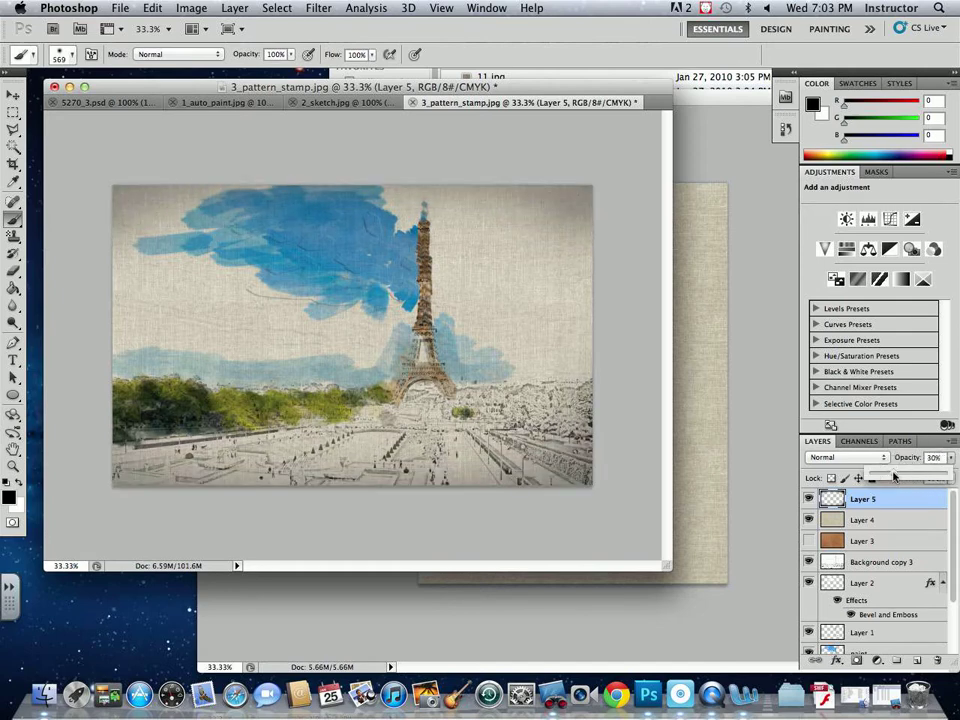
left_click(838, 660)
left_click(852, 591)
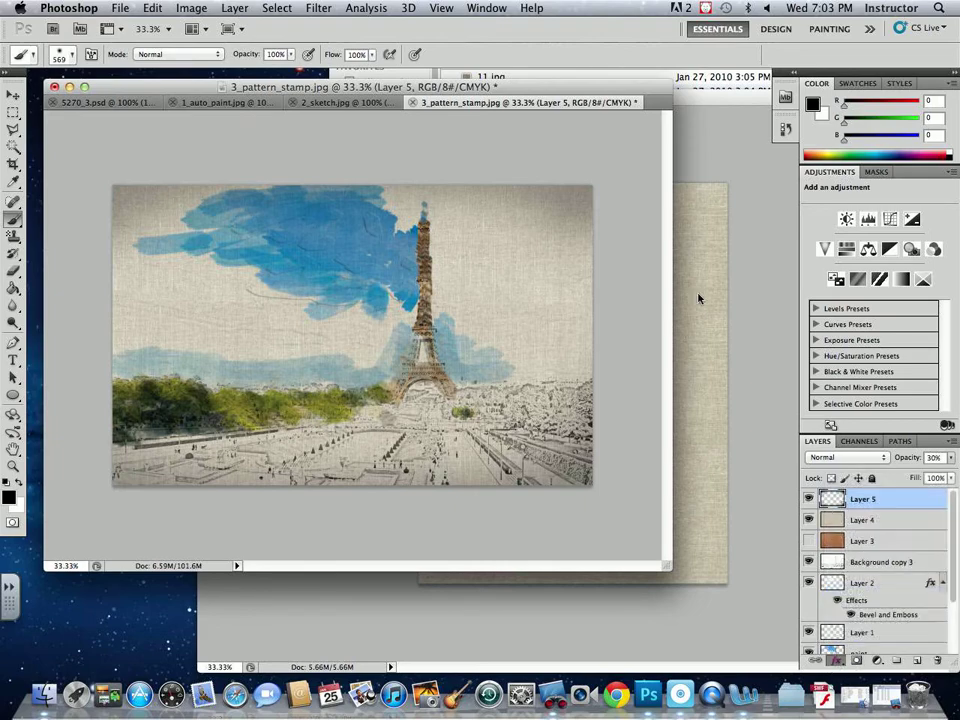
Set Layer 5's Color Overlay to dark brown #493400 and apply it.
left_click(790, 140)
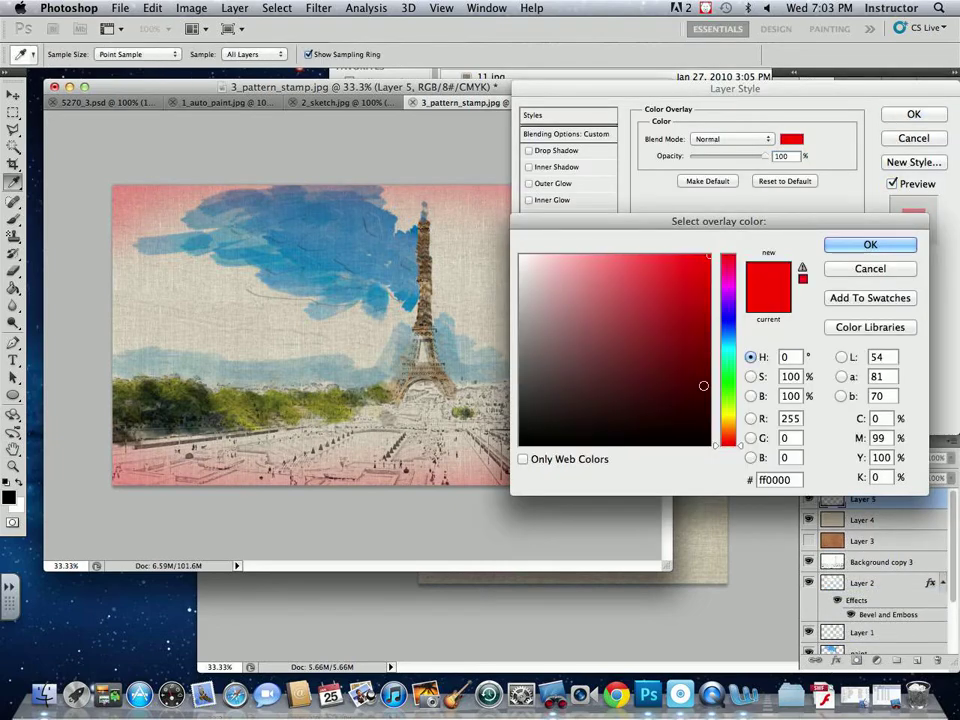
left_click(728, 423)
left_click(703, 406)
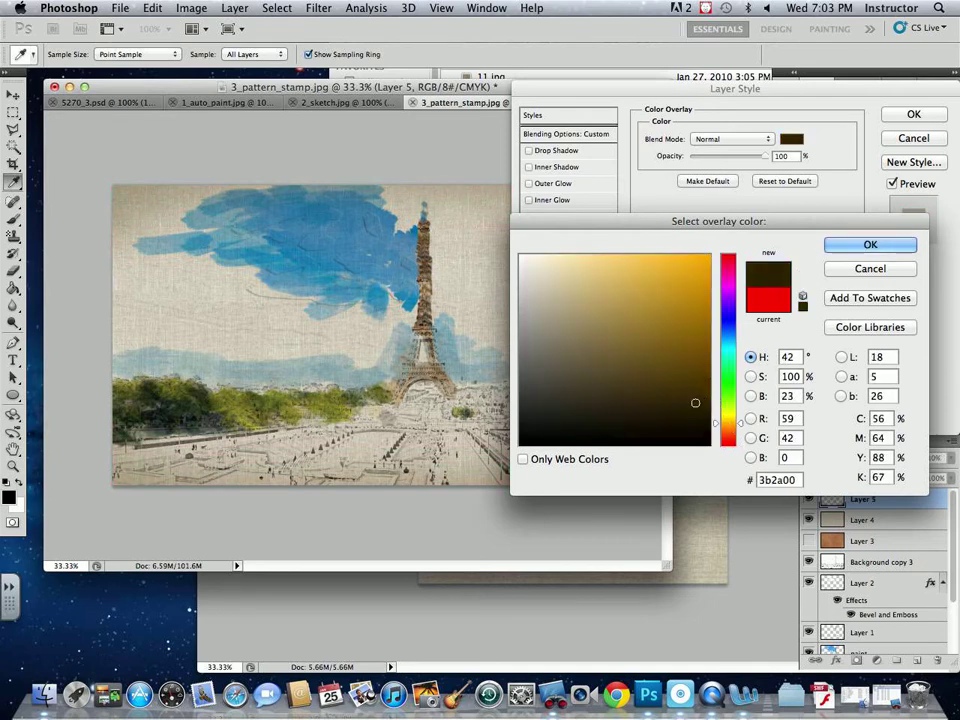
left_click_drag(692, 402, 733, 391)
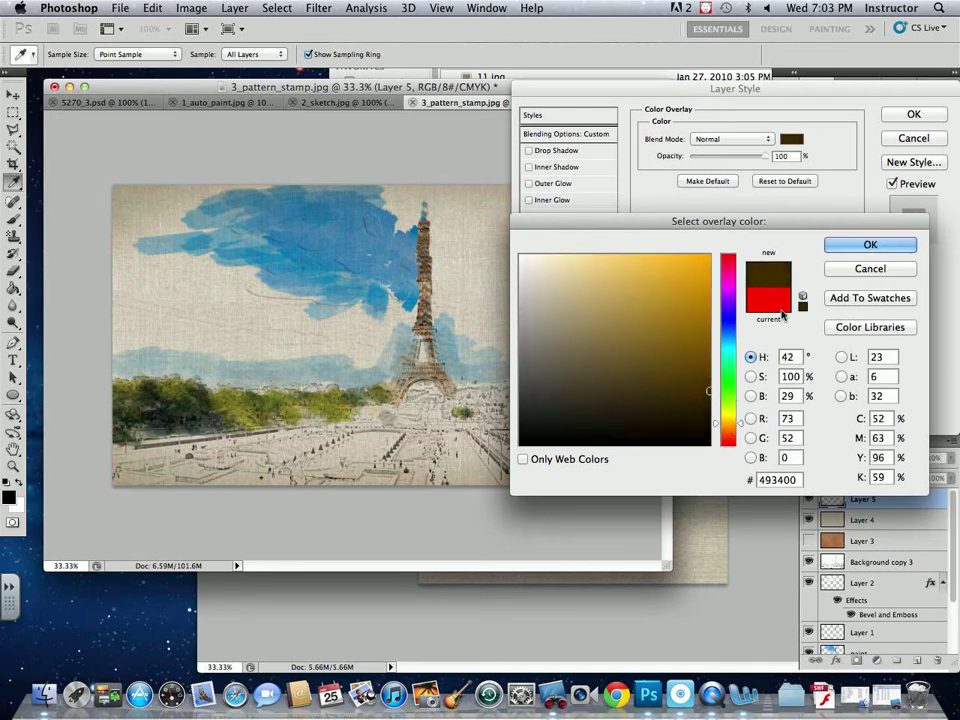
left_click(893, 247)
left_click(913, 114)
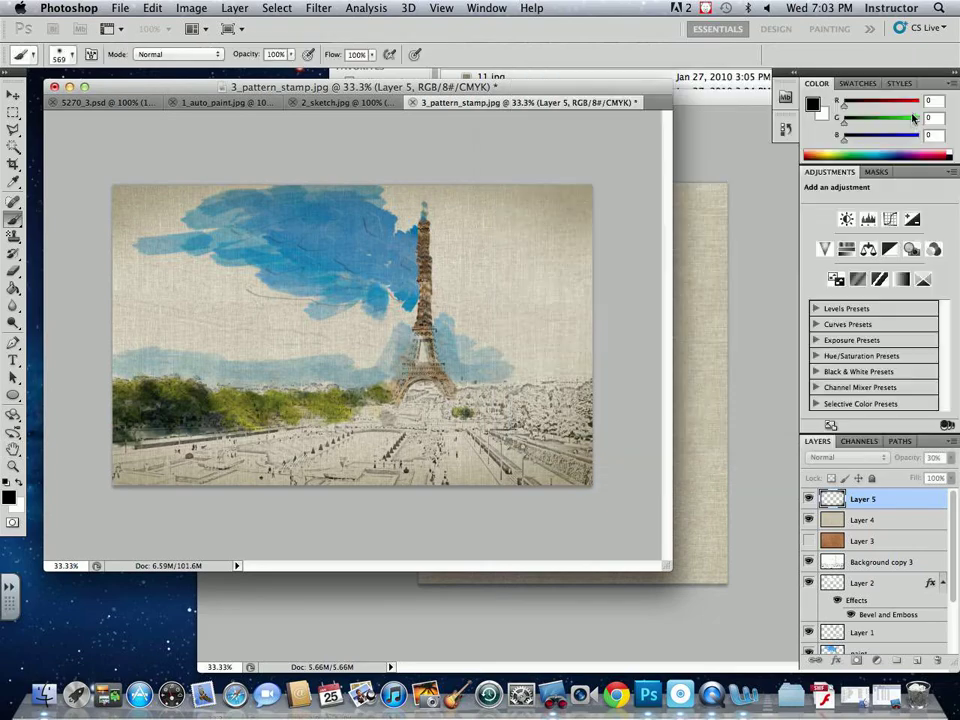
left_click(13, 93)
Enlarge the painting window, toggle Layer 5 to compare the tint, and zoom to 100%.
left_click_drag(158, 87, 143, 79)
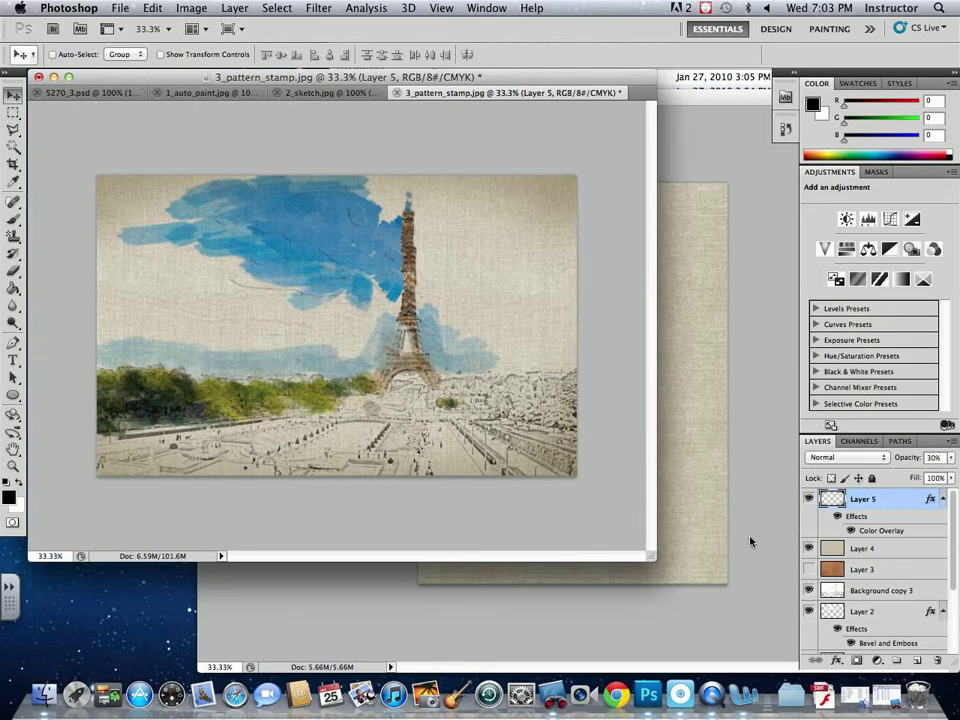
left_click_drag(650, 551, 748, 614)
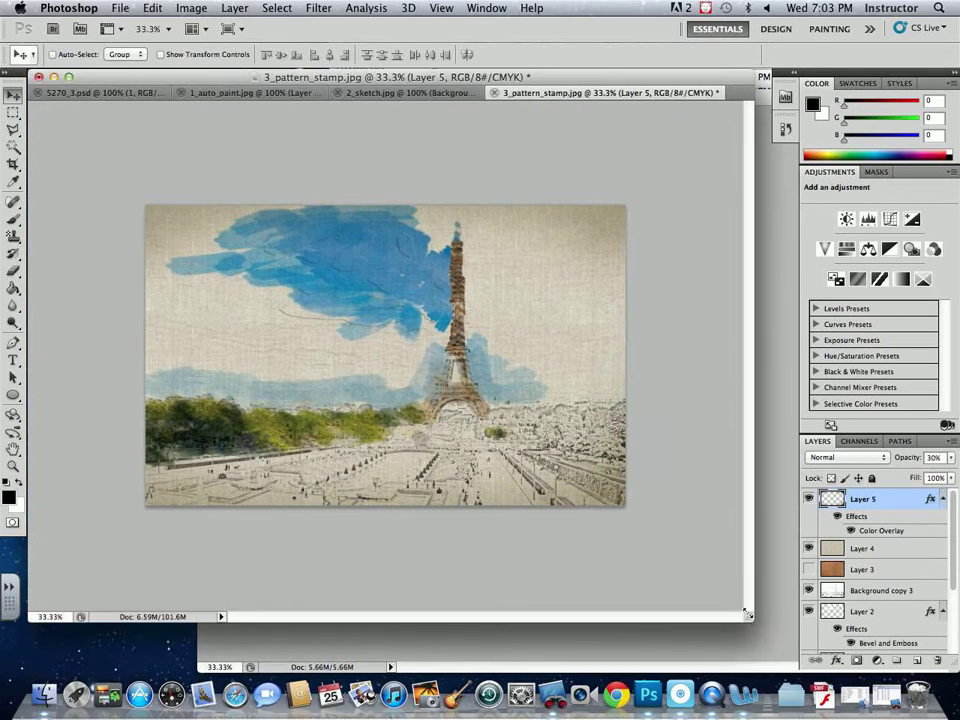
left_click(808, 499)
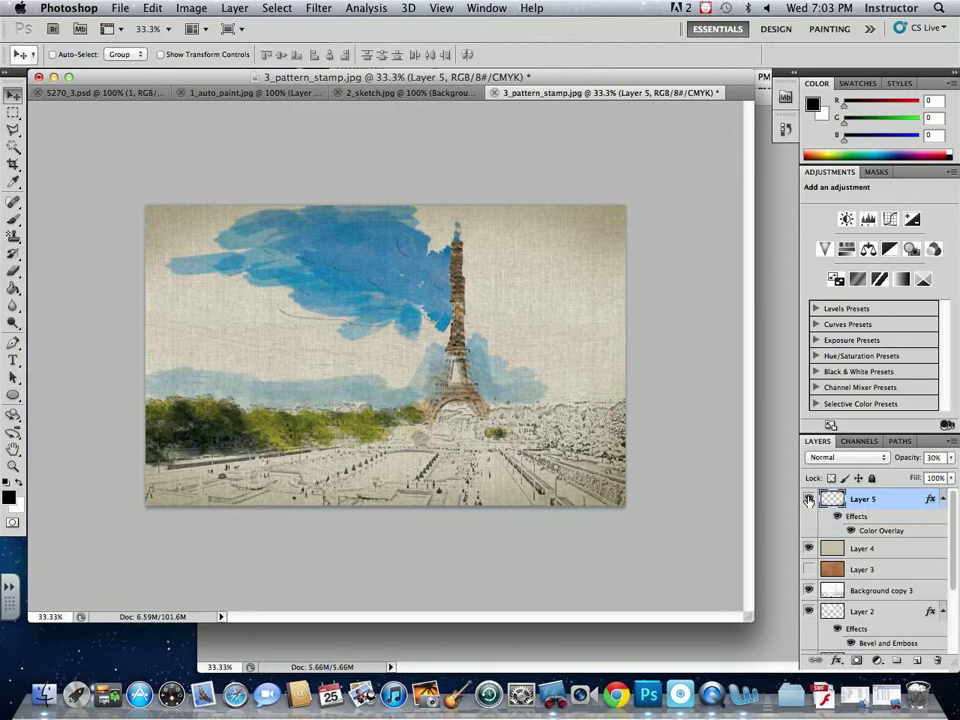
key("super+equal")
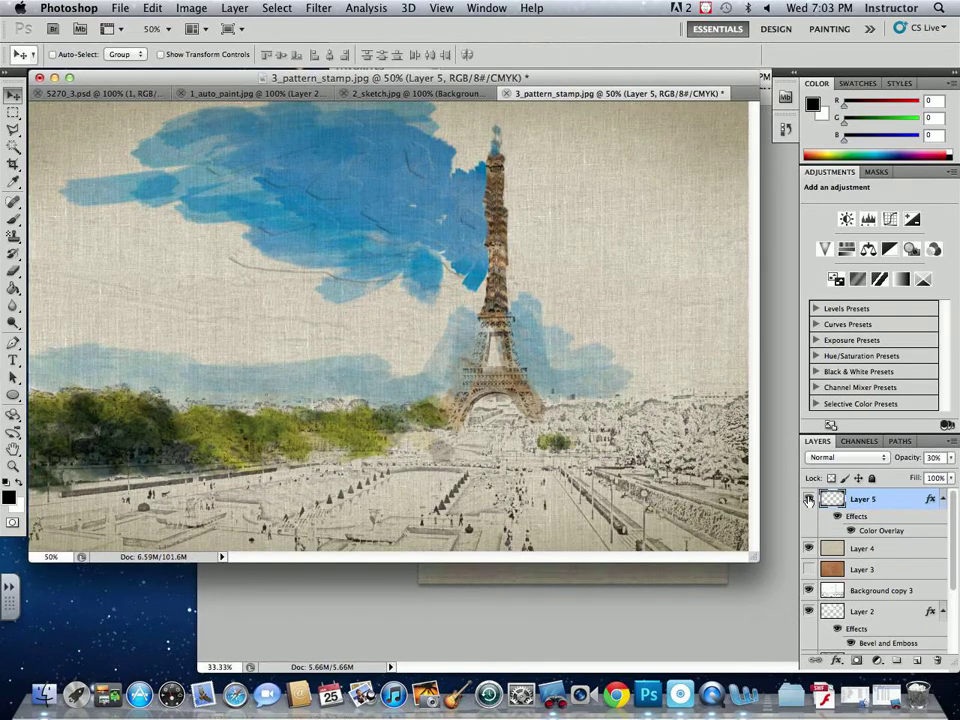
key("super+equal")
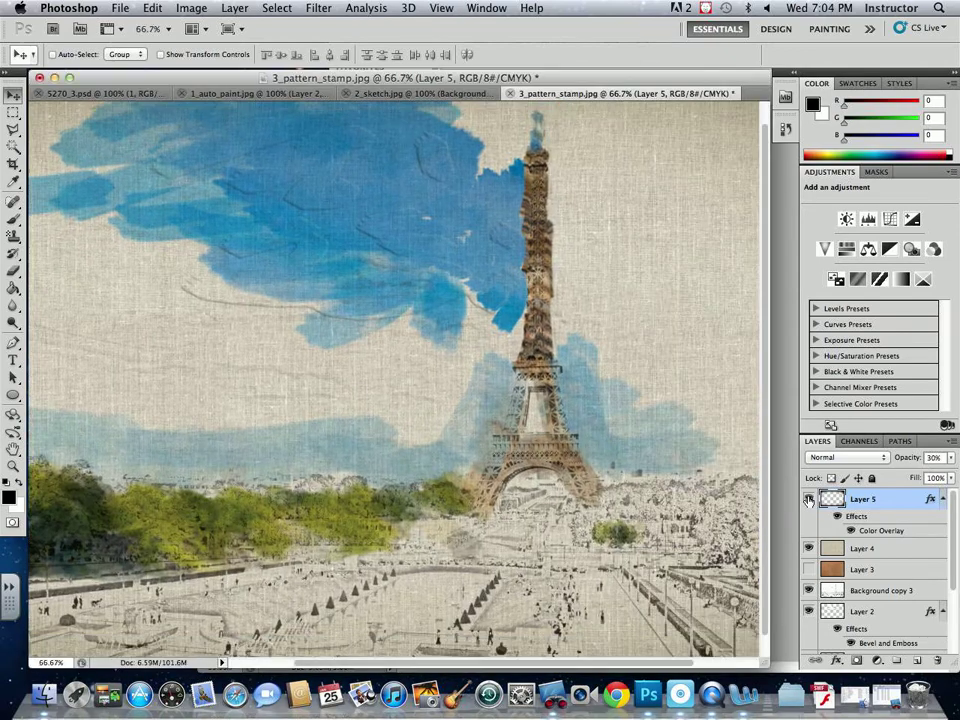
key("super+equal")
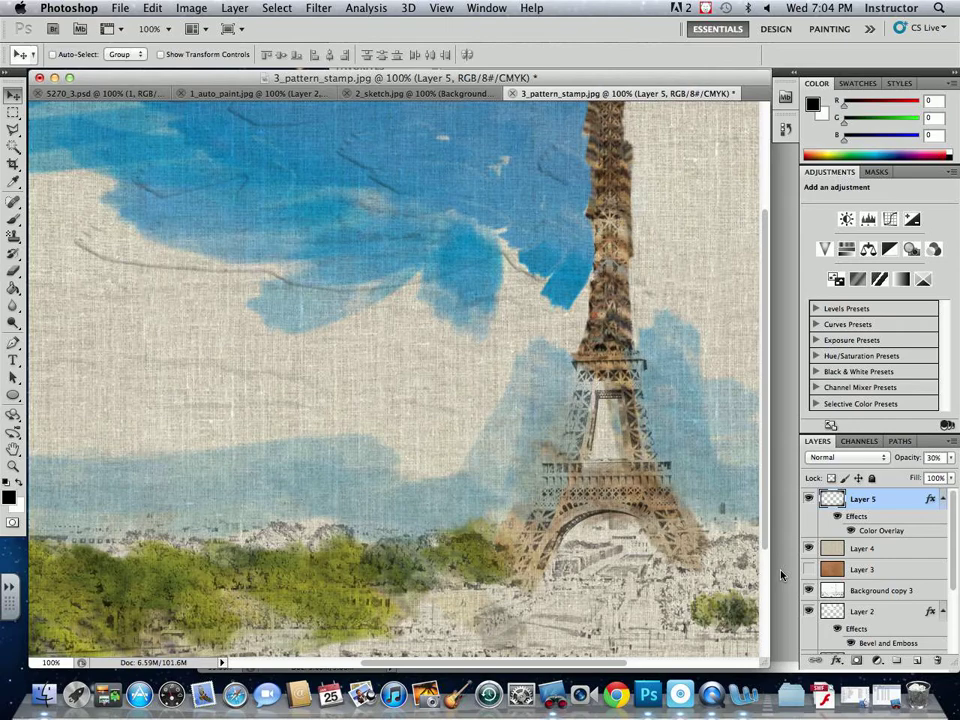
Close 3_pattern_stamp, 2_sketch and 1_auto_paint without saving, then bring Finder forward.
left_click(511, 94)
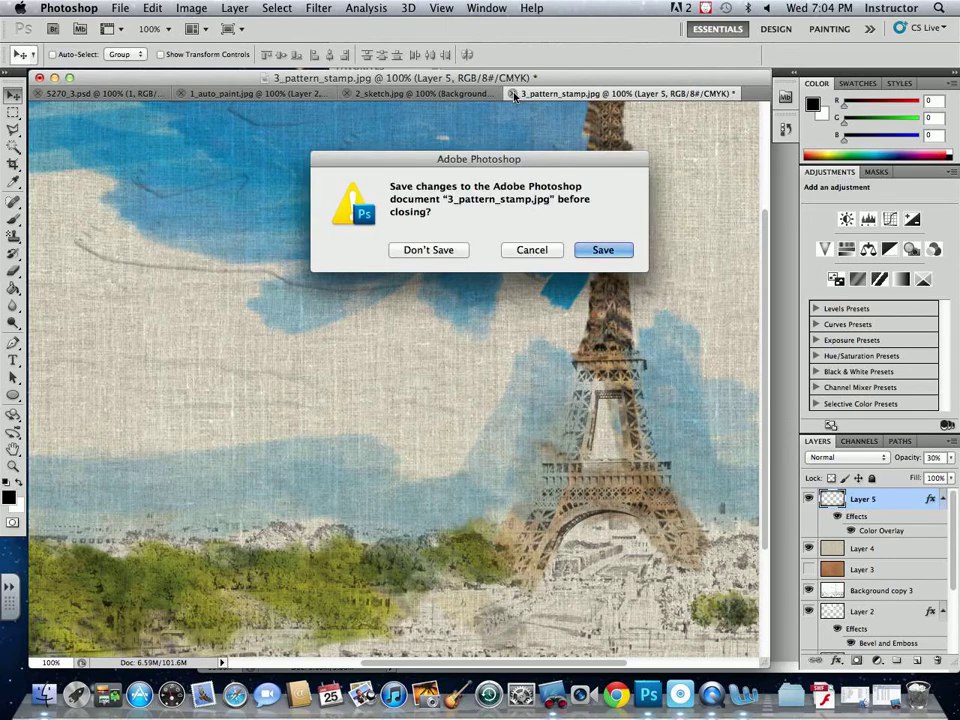
left_click(429, 250)
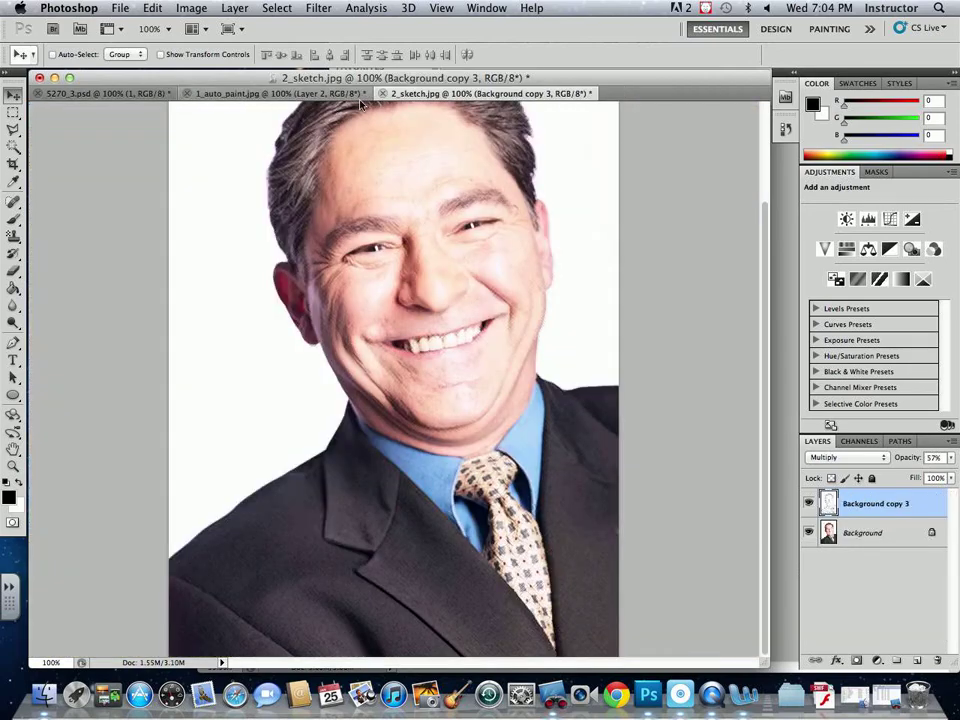
key("super+w")
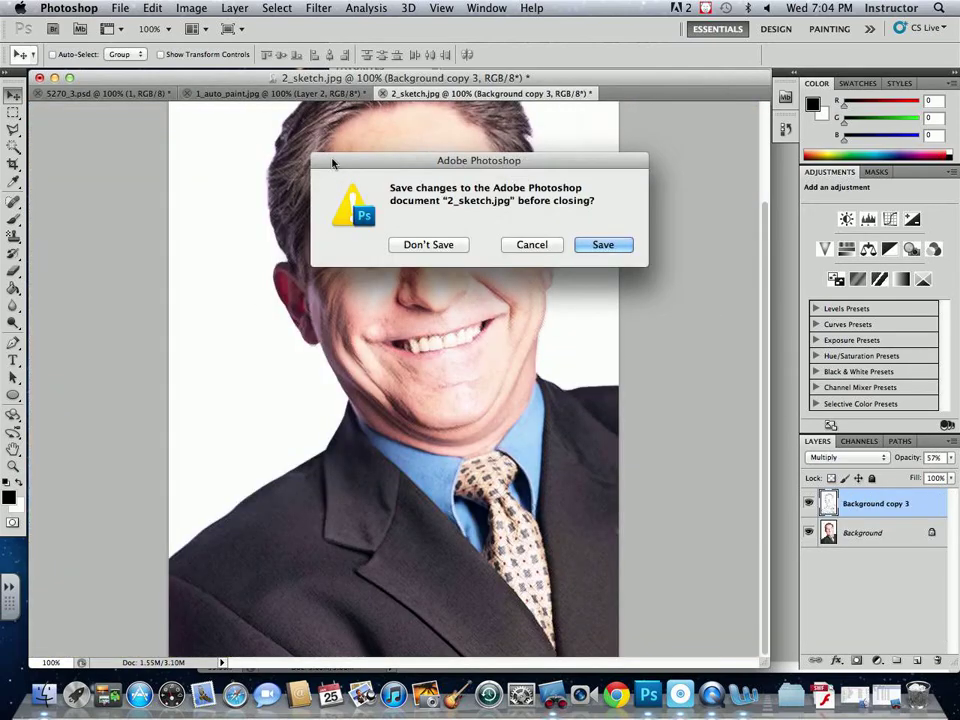
left_click(420, 244)
left_click_drag(434, 84, 463, 112)
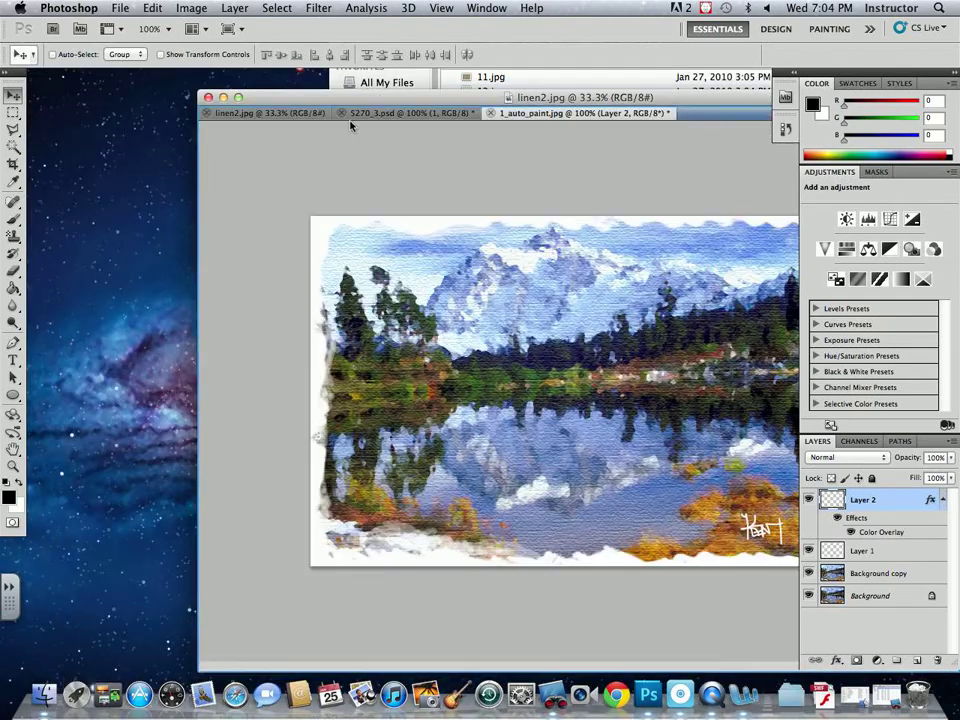
left_click(490, 114)
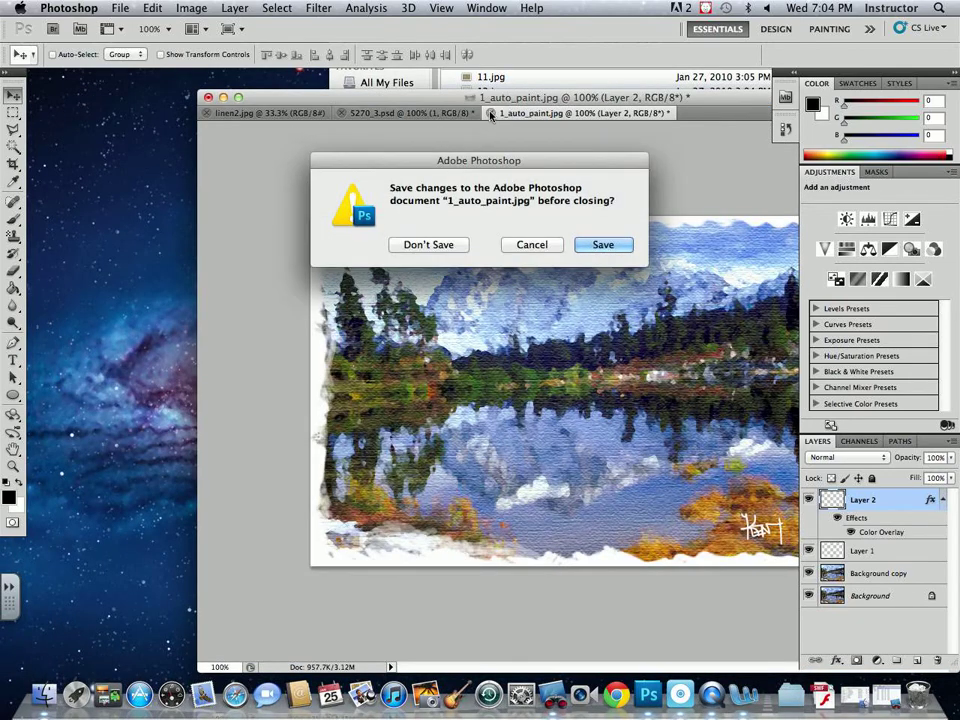
left_click(428, 244)
left_click_drag(553, 96, 390, 252)
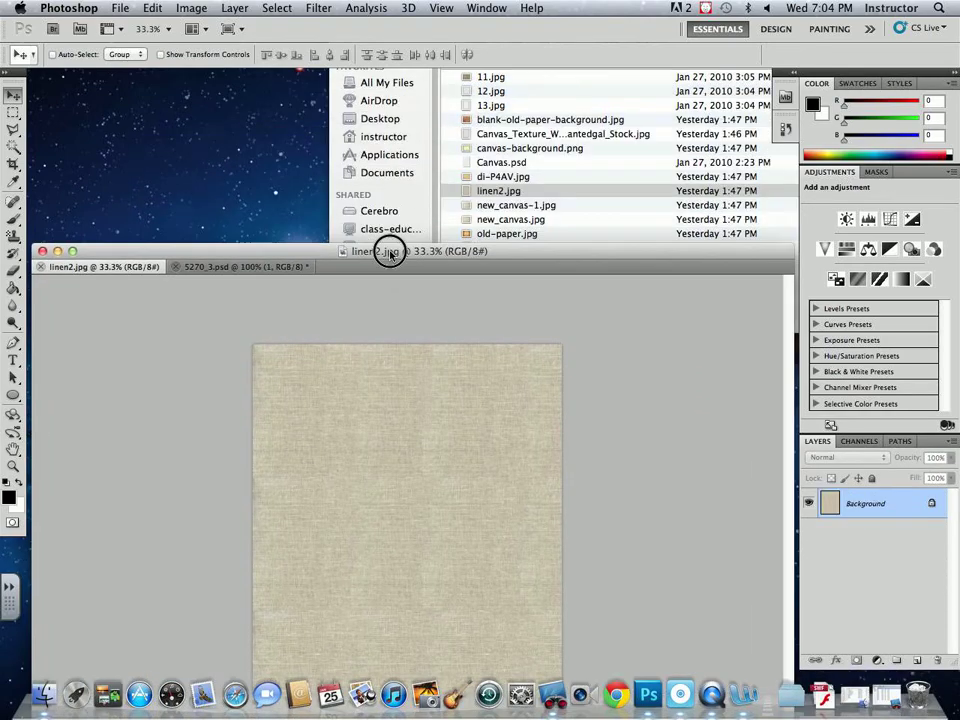
left_click(470, 190)
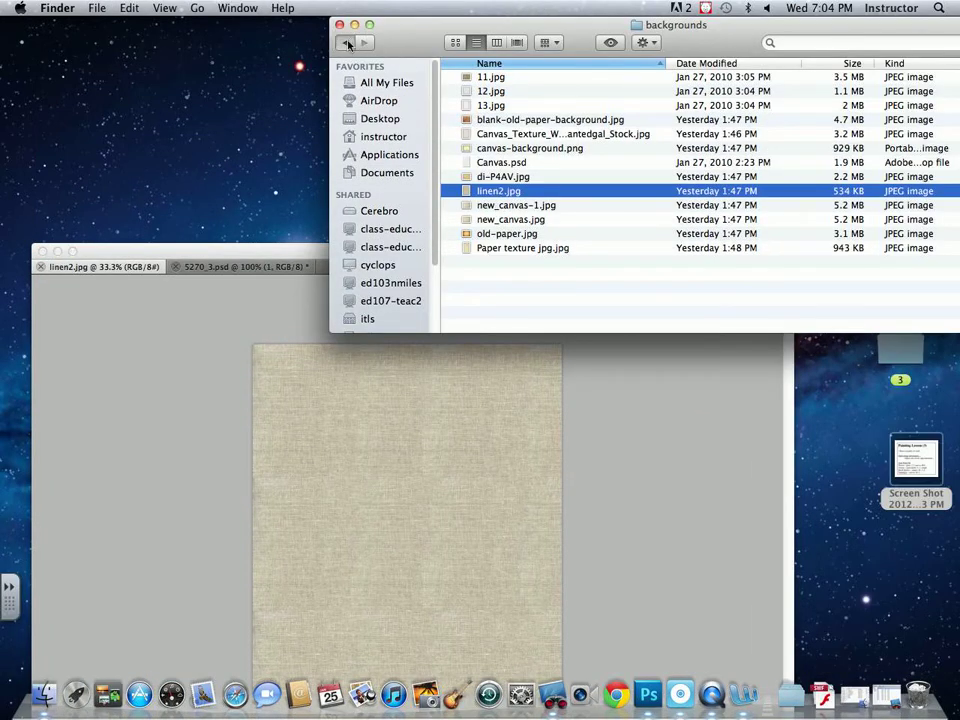
Back in folder 3, Quick Look-preview the three 4_smudge_tool photos one by one.
left_click(347, 43)
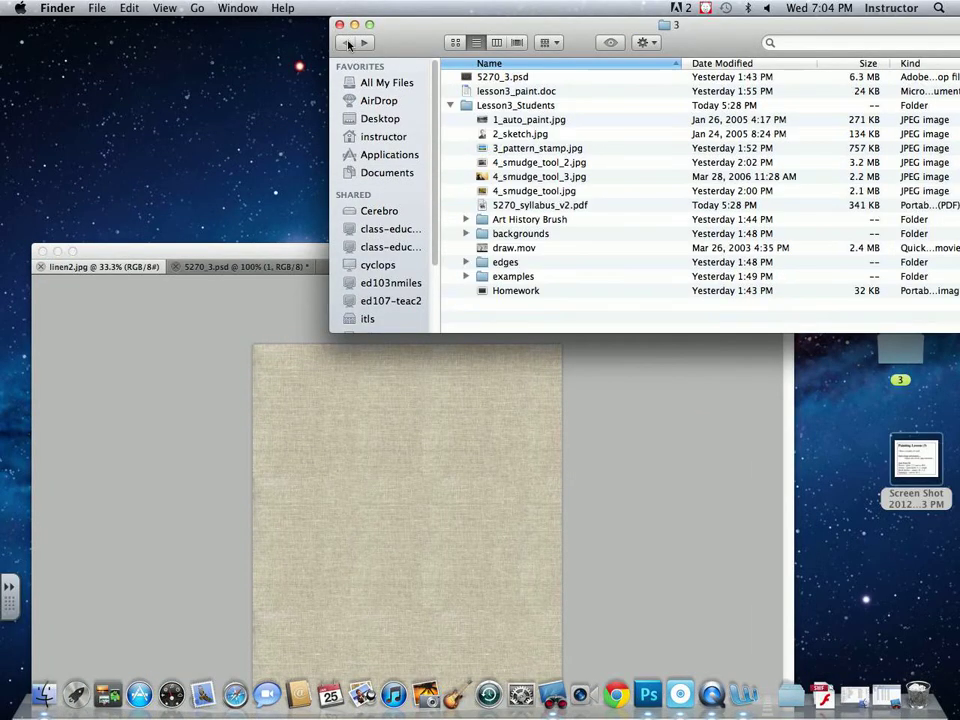
left_click(536, 162)
left_click(540, 192, "shift")
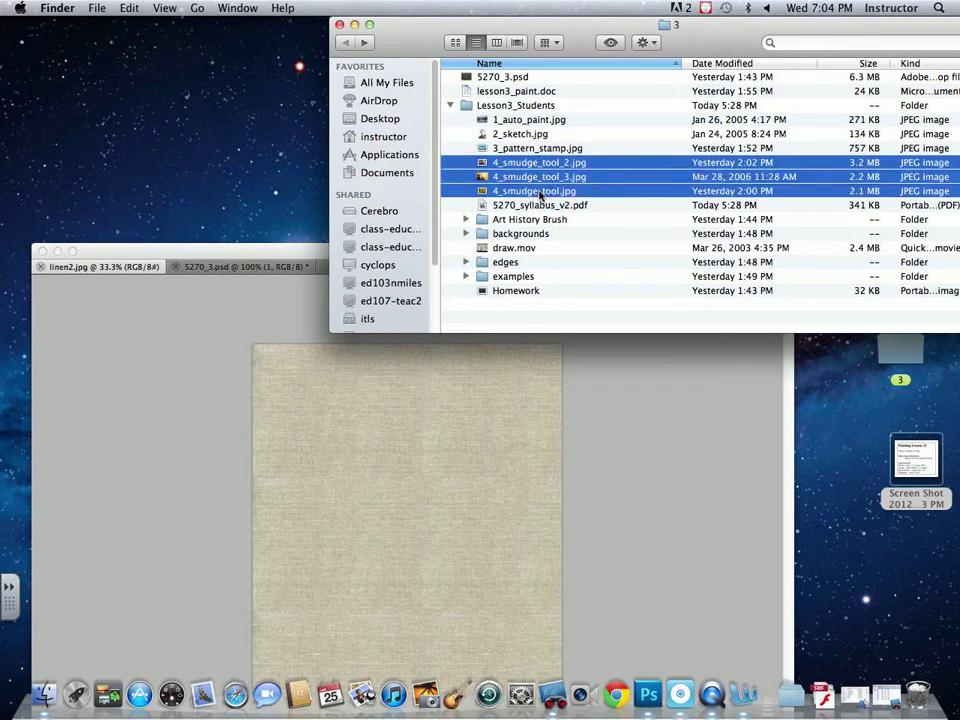
key("space")
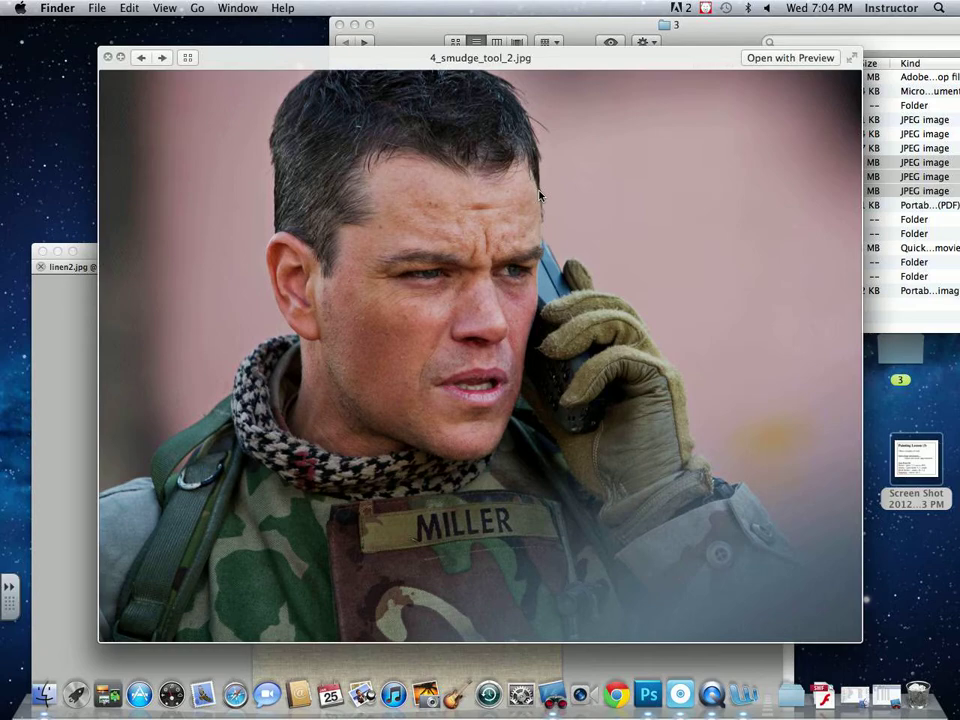
key("space")
left_click(542, 177)
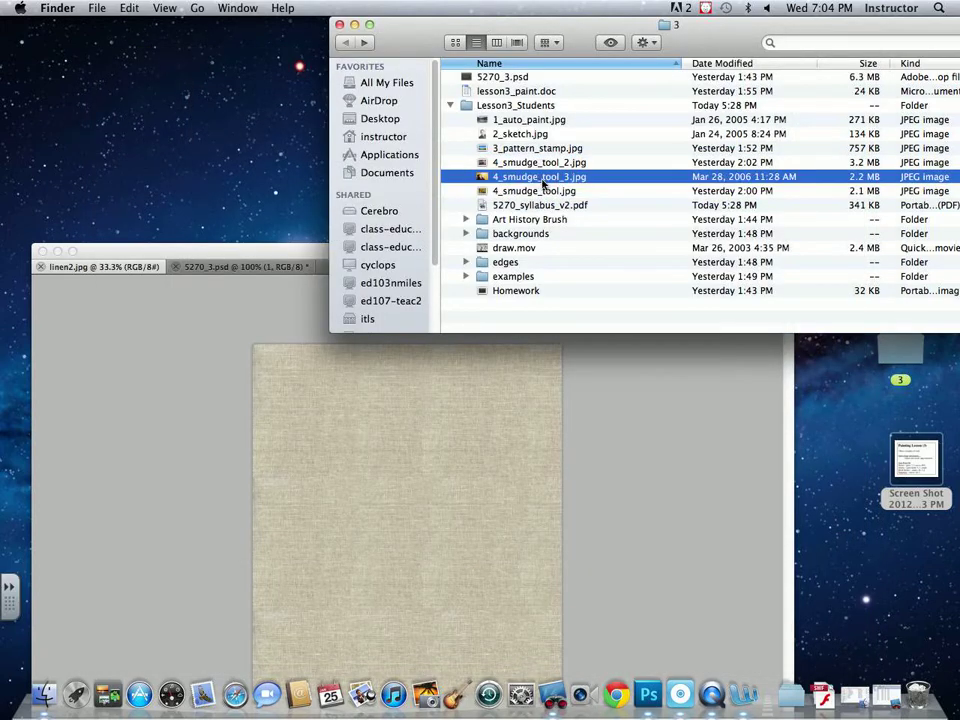
key("space")
key("space")
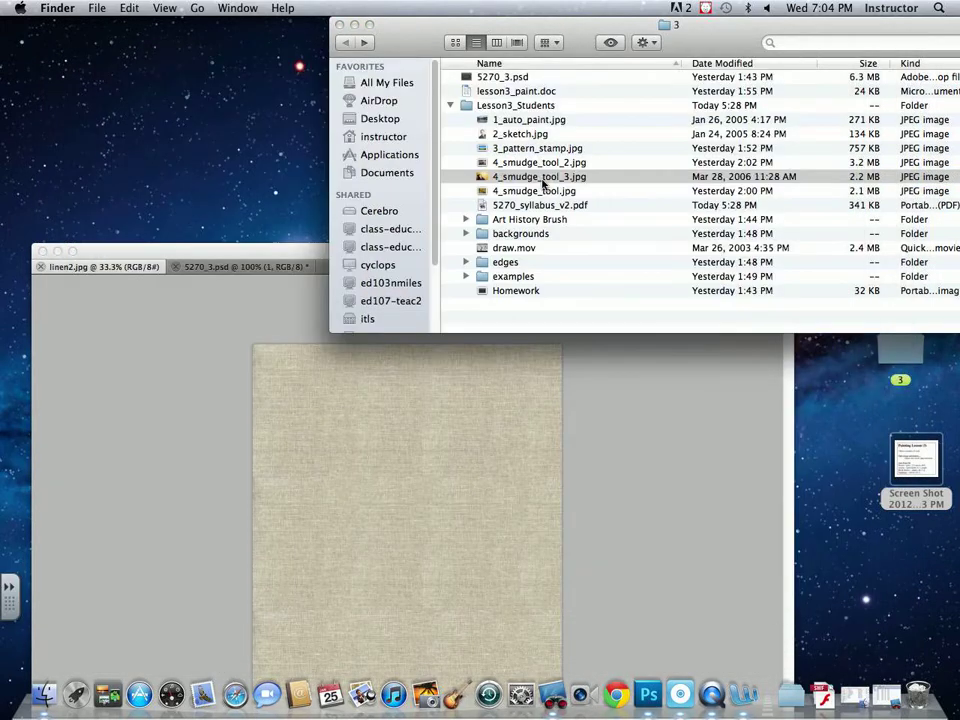
left_click(536, 191)
key("space")
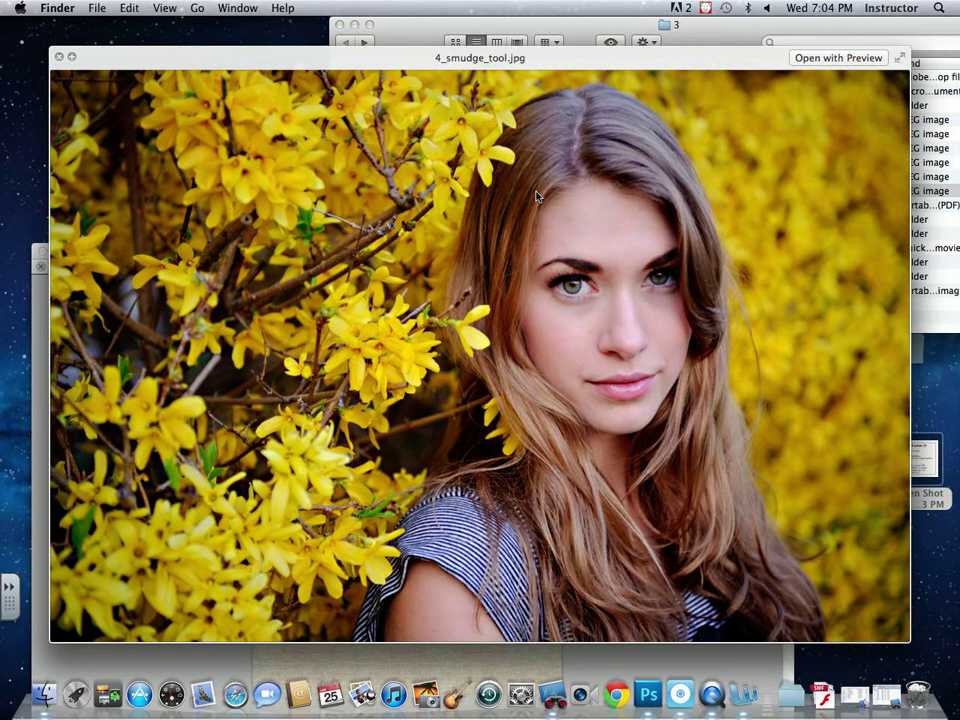
key("space")
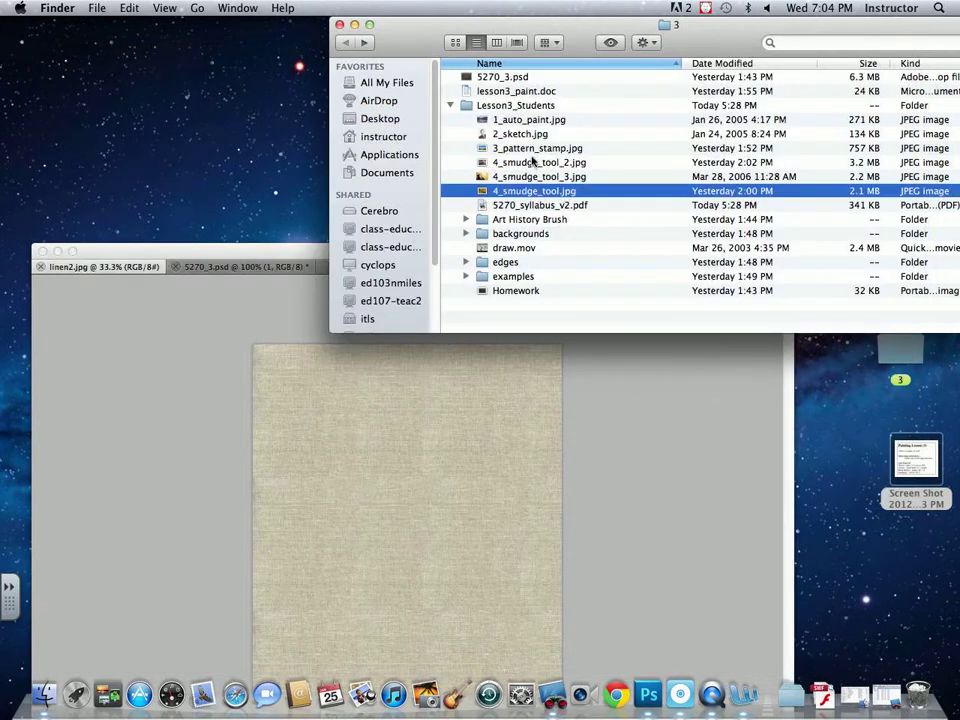
Preview 4_smudge_tool_2.jpg again and drag it onto Photoshop.
left_click(535, 163)
key("space")
key("space")
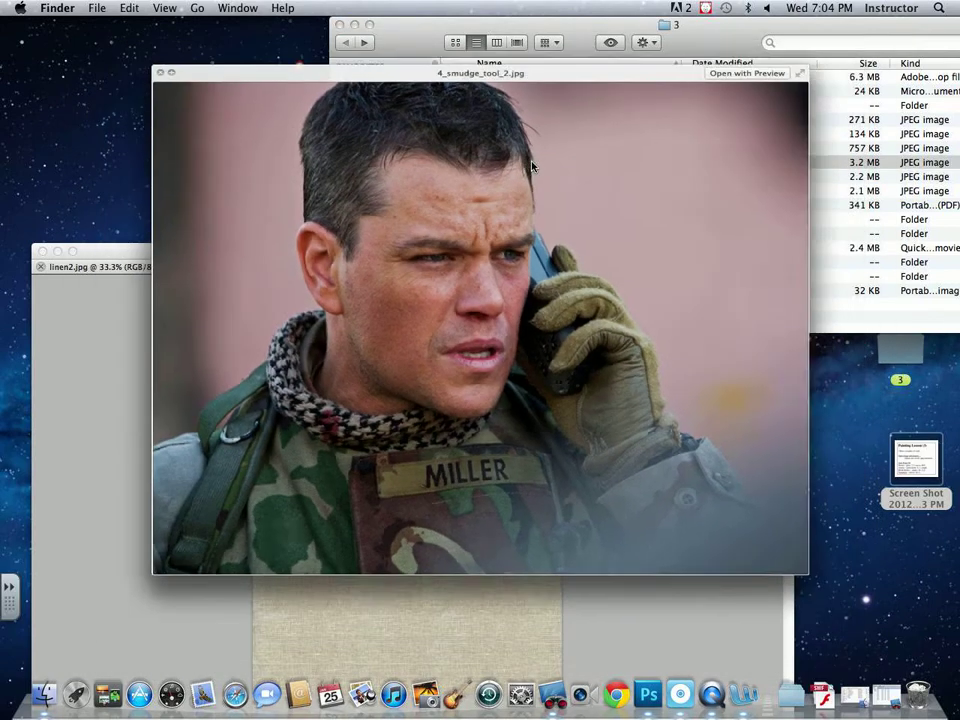
left_click_drag(535, 163, 648, 693)
Open the dropped 4_smudge_tool_2.jpg as its own document and move its window up.
left_click(592, 250)
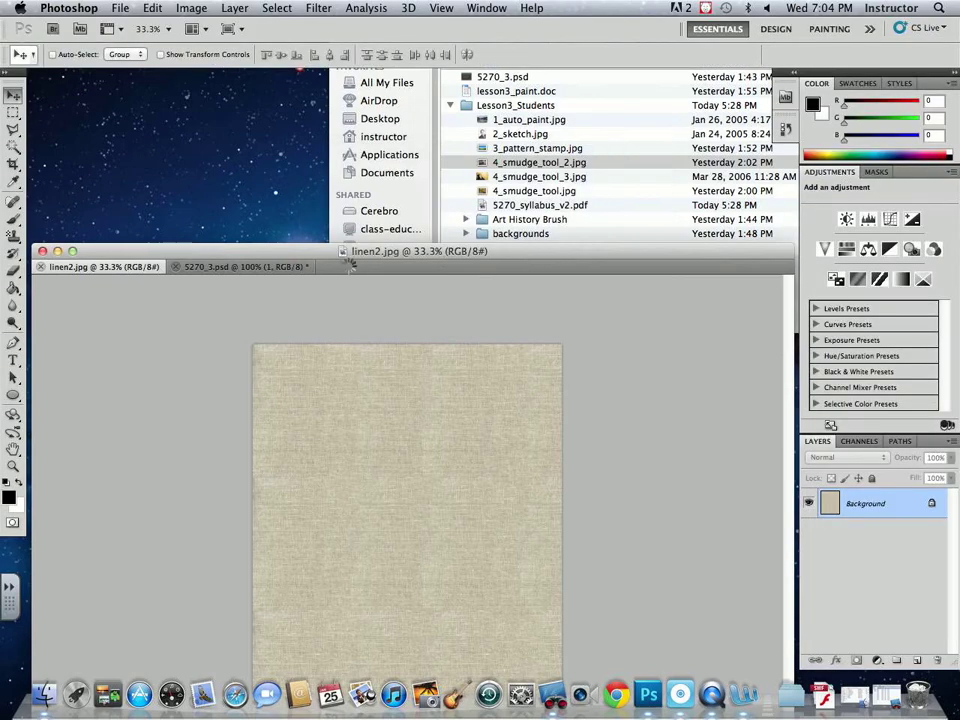
left_click_drag(483, 252, 469, 83)
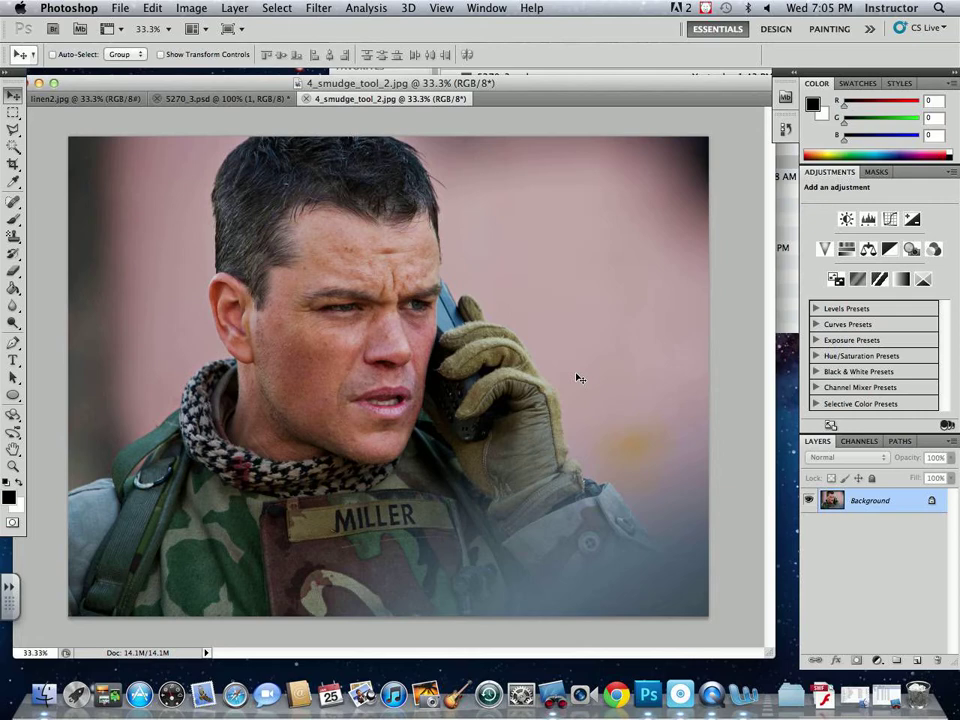
Duplicate the Background layer, add an empty Layer 1, and make white the foreground colour.
left_click_drag(513, 83, 501, 76)
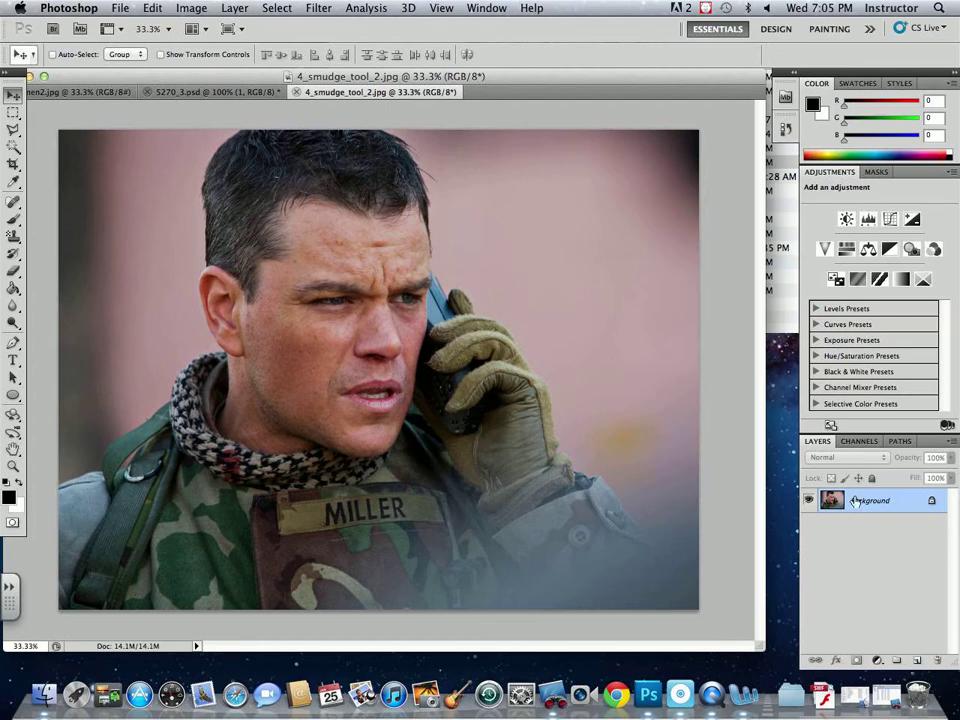
left_click_drag(856, 501, 916, 664)
left_click(916, 662)
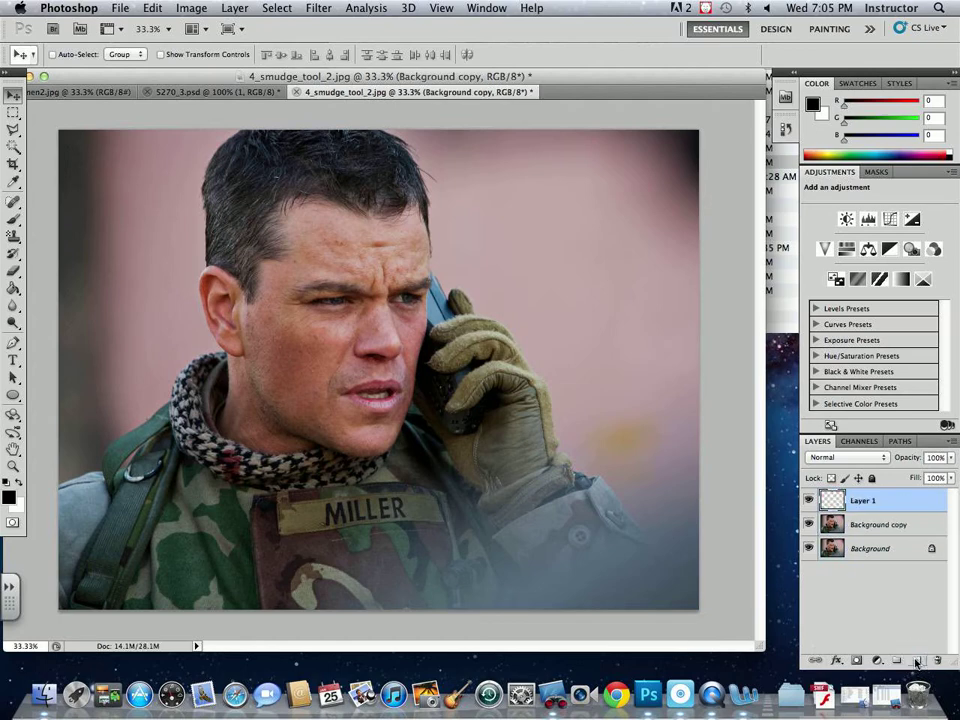
left_click(19, 483)
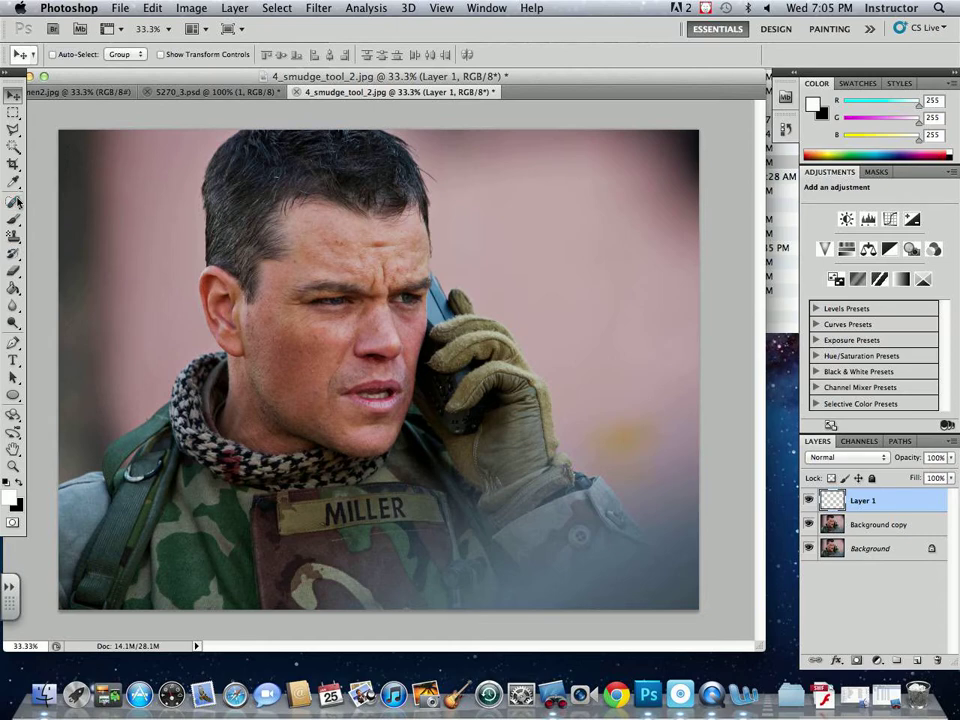
Fill Layer 1 with white using the Paint Bucket, then add a new layer named paint.
left_click(13, 288)
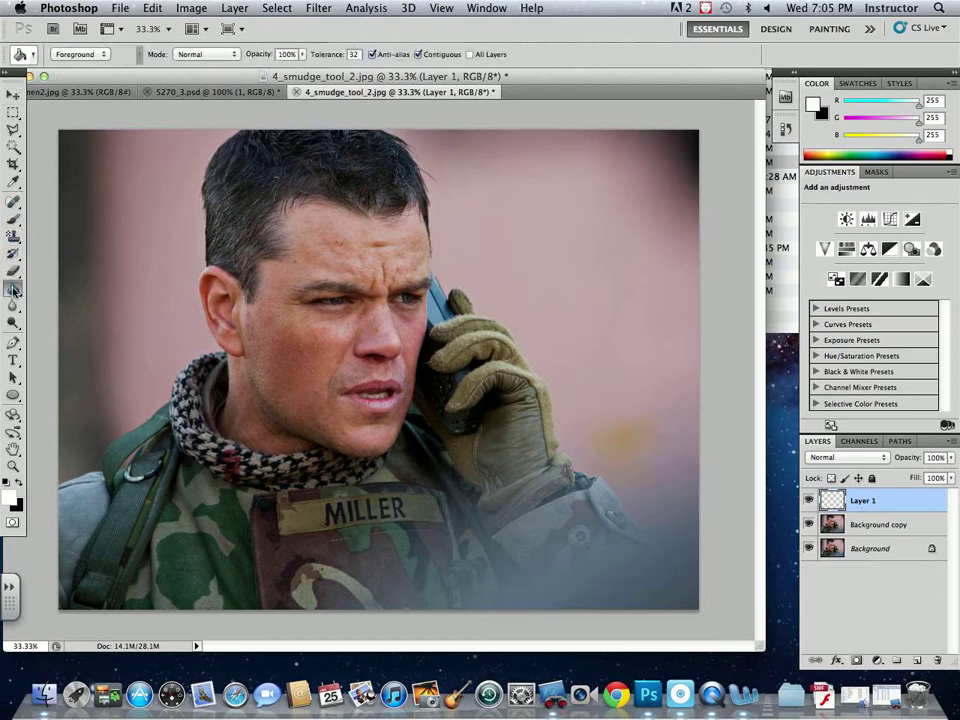
left_click(114, 274)
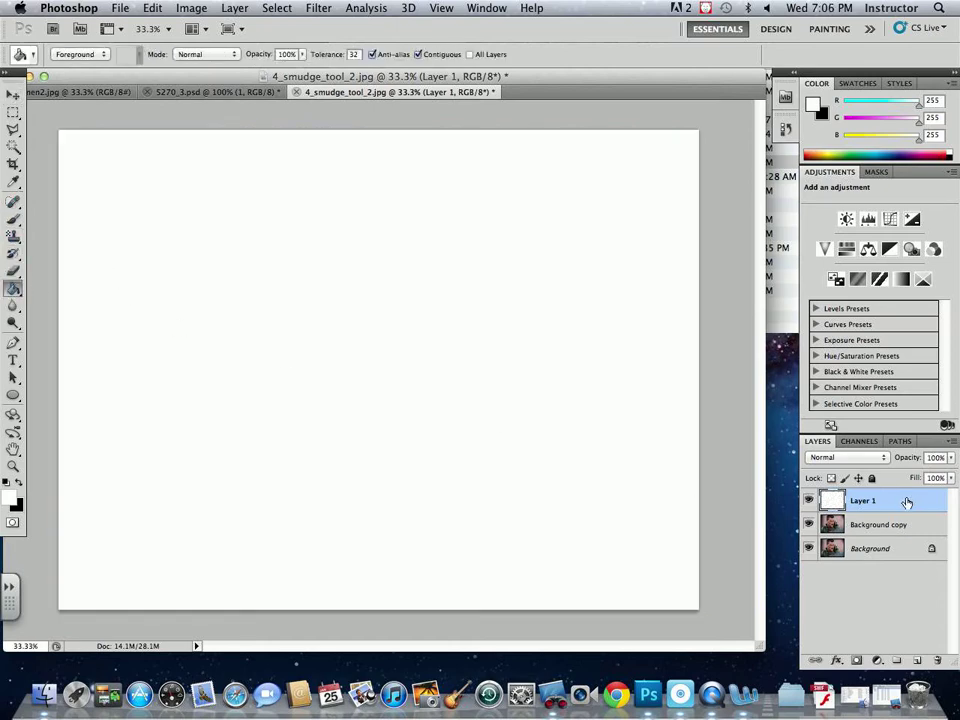
left_click(916, 660)
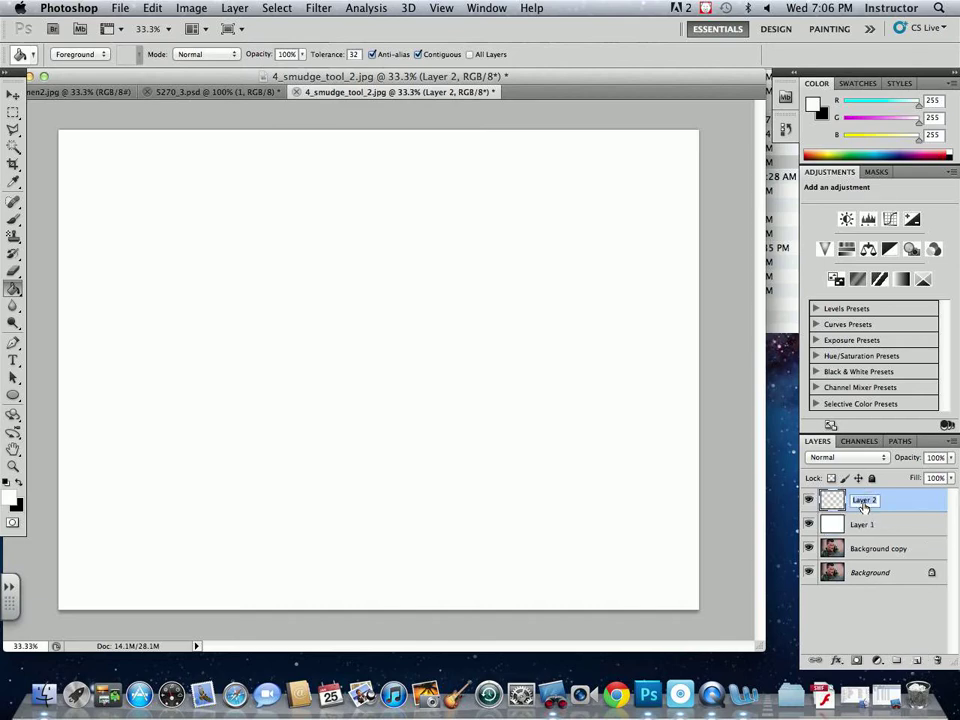
double_click(863, 502)
key("Return")
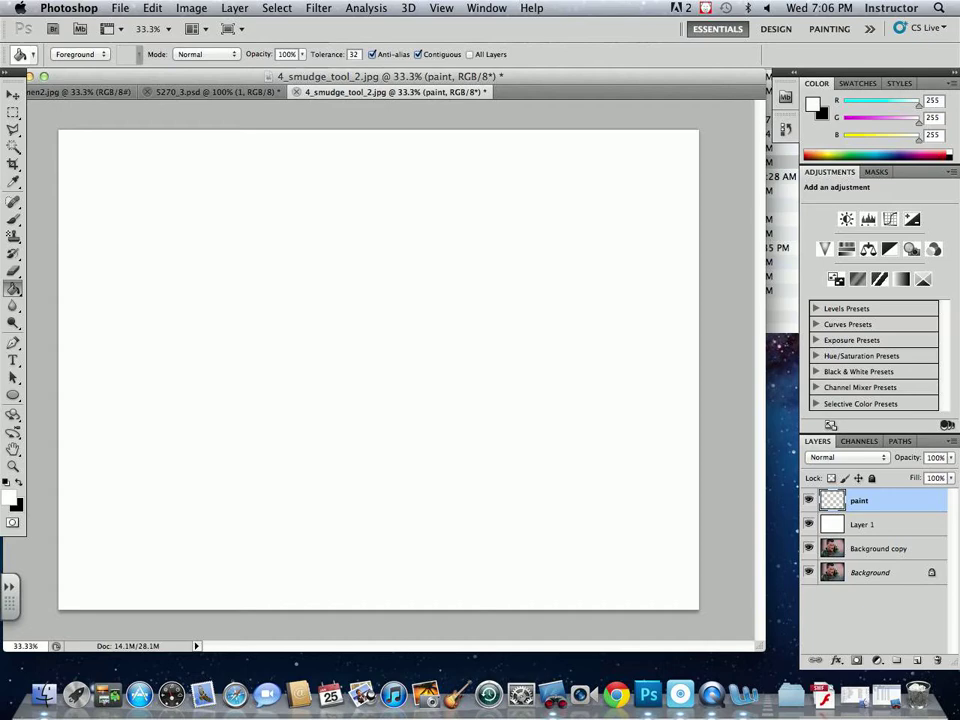
Rename the white layer to 'paper' and leave it hidden to reveal the photo.
double_click(859, 525)
type("paper")
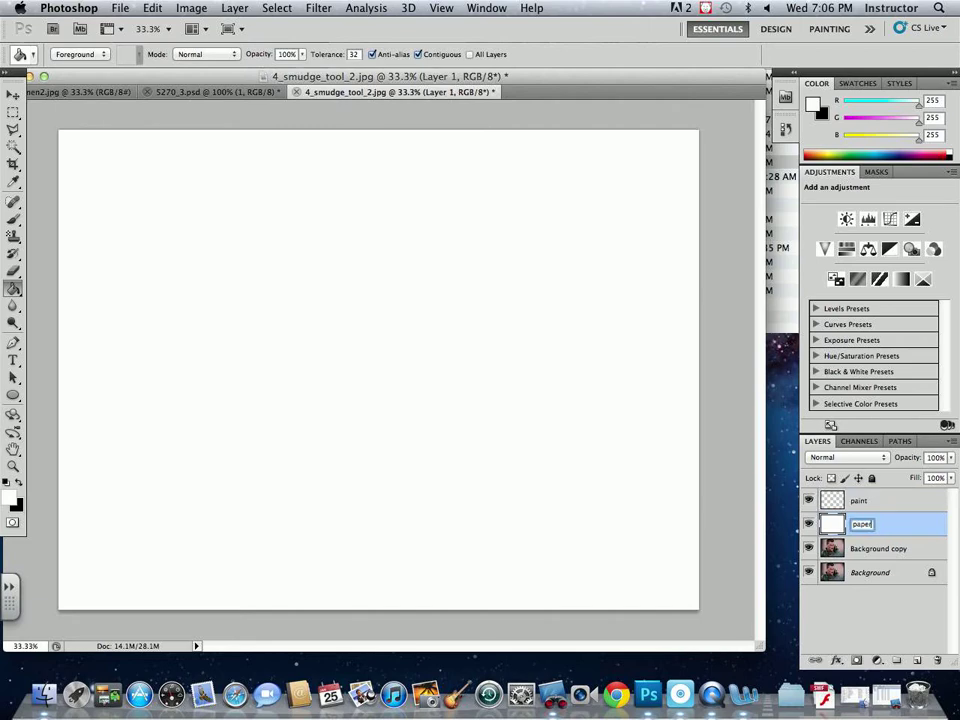
key("Return")
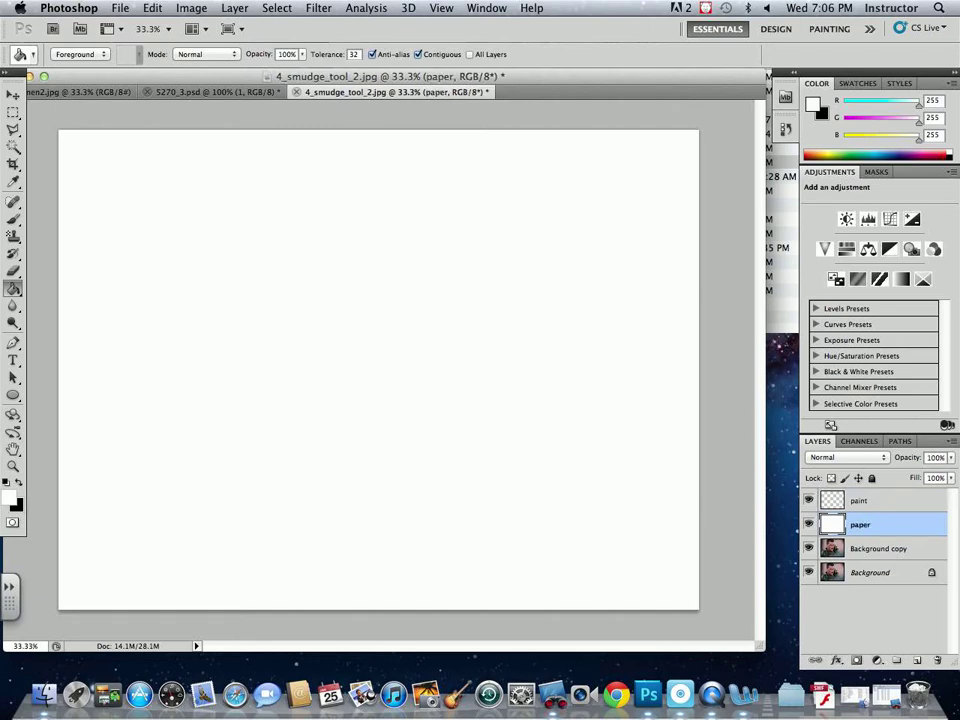
left_click(809, 526)
left_click(809, 526)
left_click(809, 526)
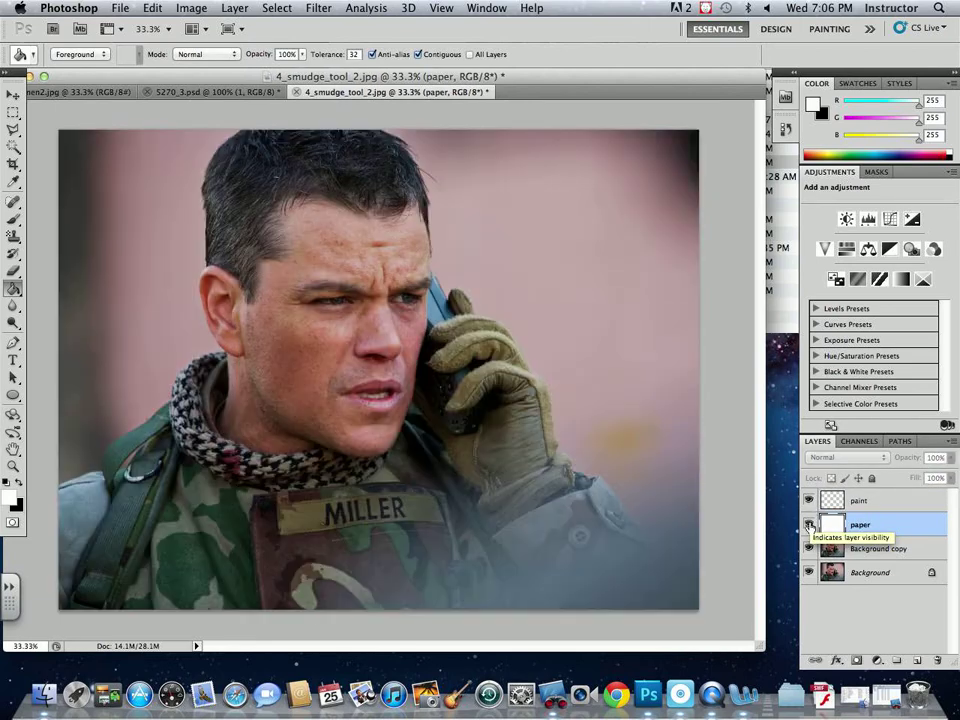
left_click(809, 526)
left_click(809, 526)
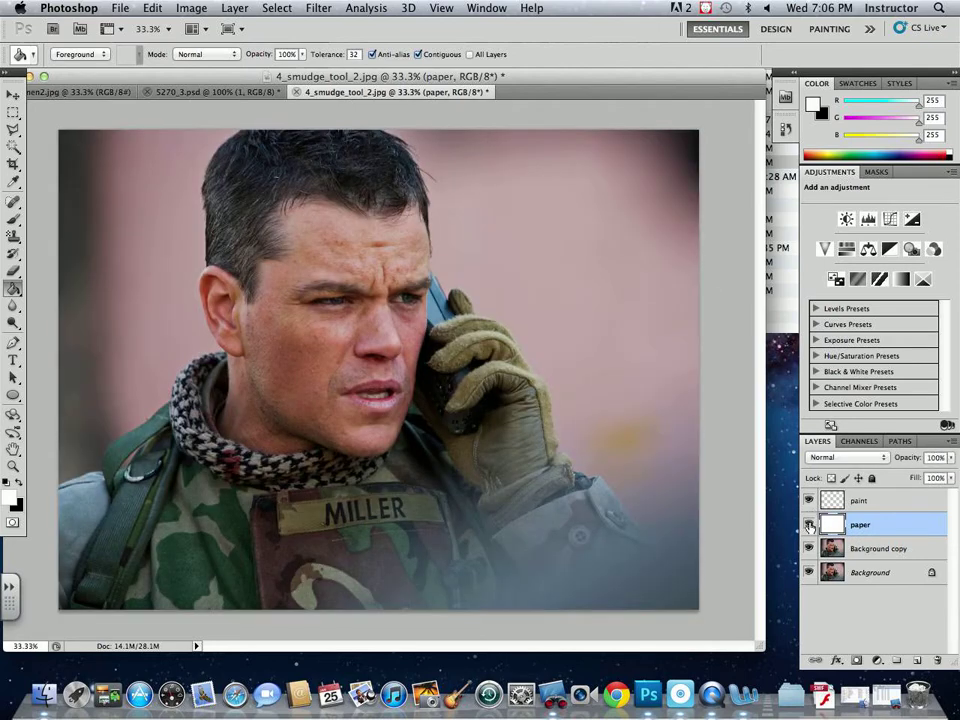
left_click(809, 526)
left_click(809, 526)
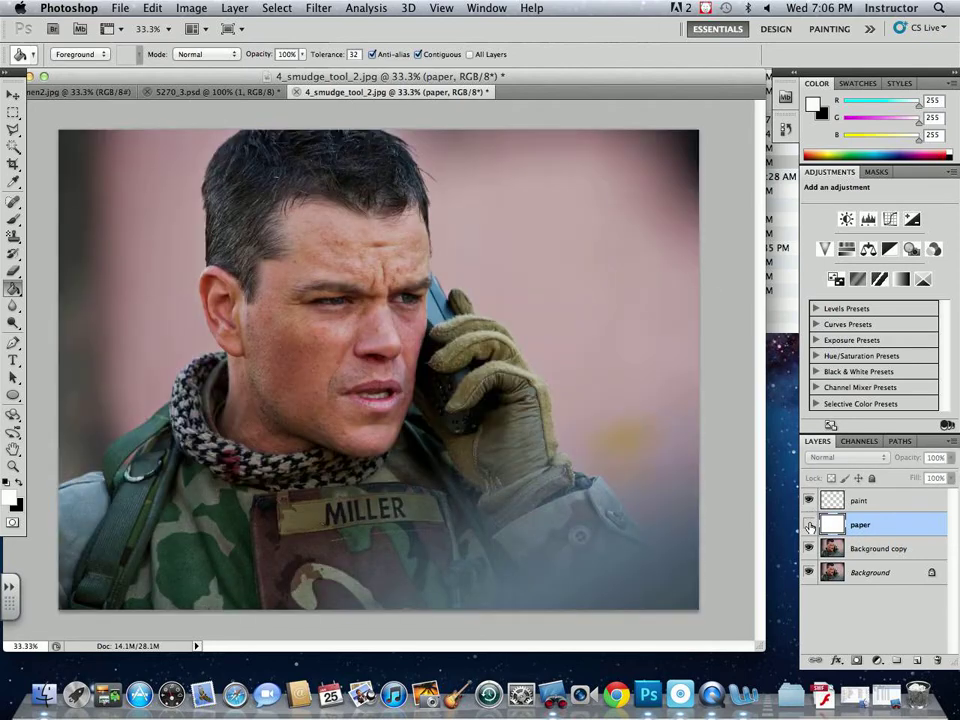
left_click(809, 526)
left_click(809, 526)
left_click(809, 526)
left_click(809, 526)
Select the paint layer, keep it visible, and view the image at 100%.
left_click(865, 500)
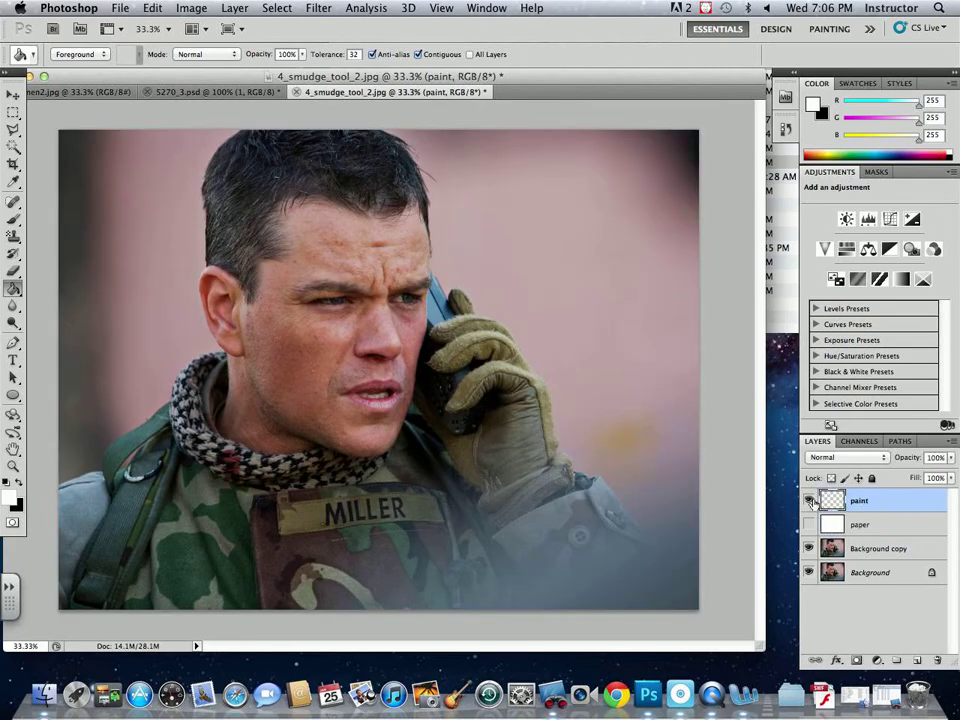
left_click(810, 500)
left_click(810, 500)
key("super+equal")
key("super+equal")
key("super+equal")
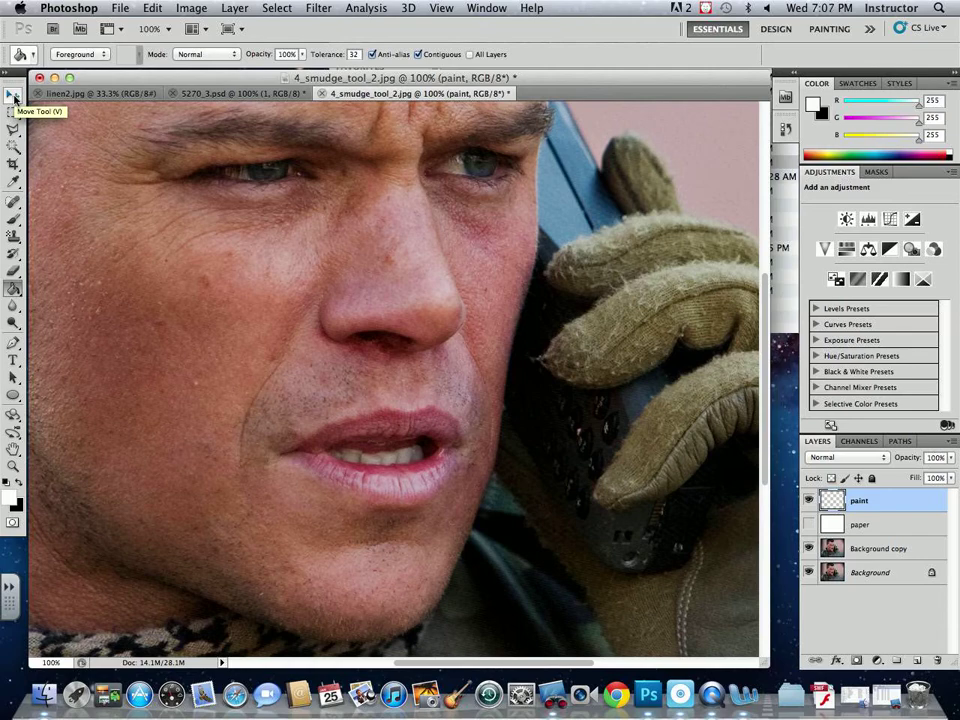
Switch from the Blur tool group to the Smudge Tool, keeping the paper layer hidden.
left_click(15, 305)
left_click(15, 305)
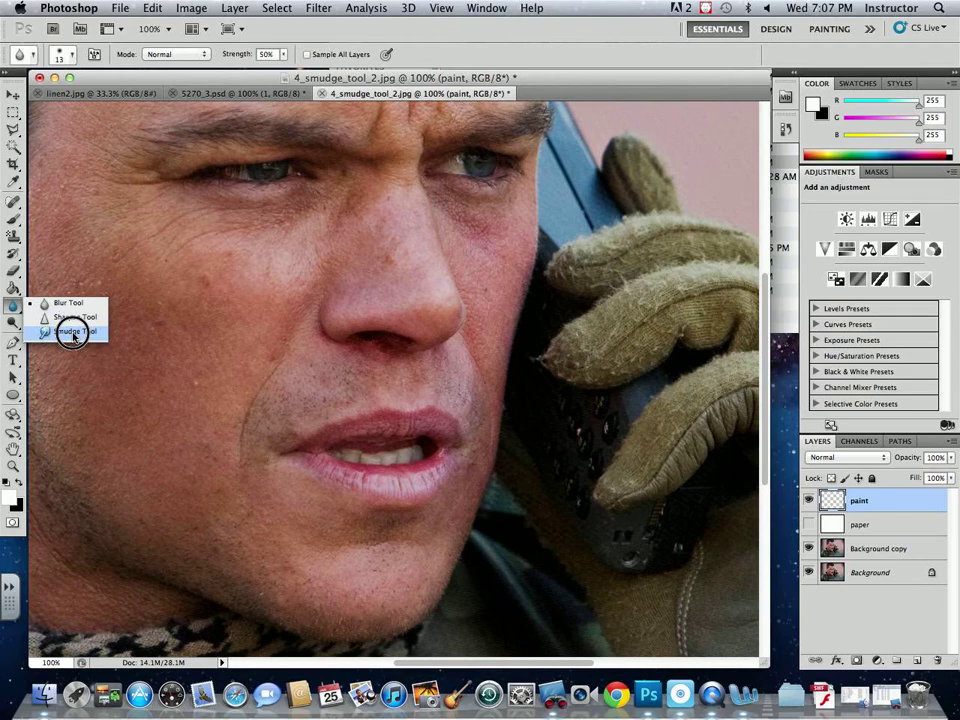
left_click(72, 334)
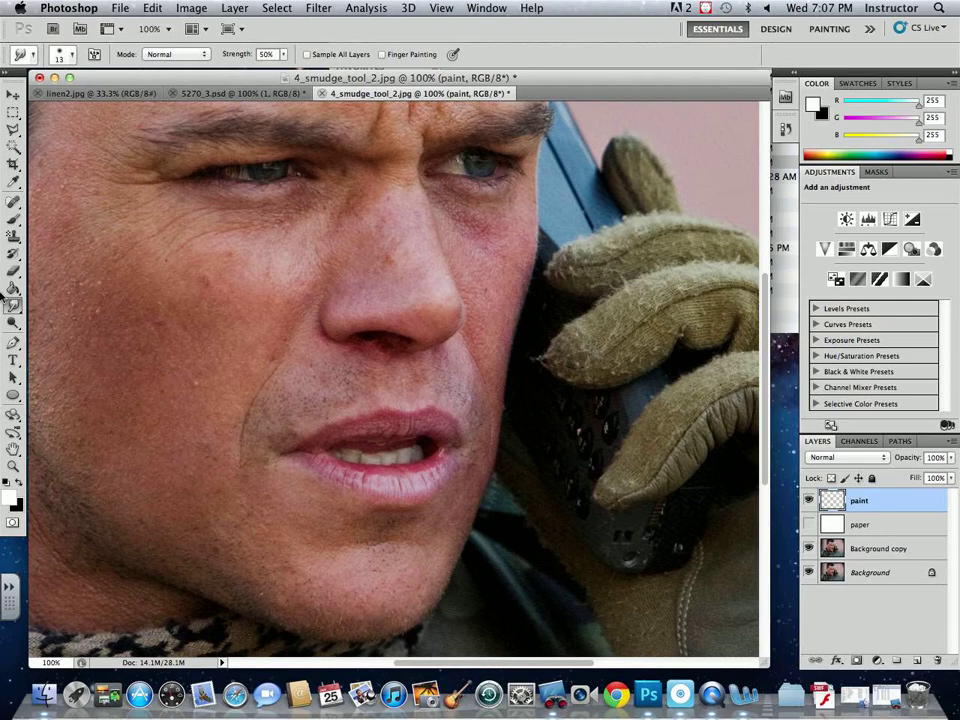
left_click(809, 526)
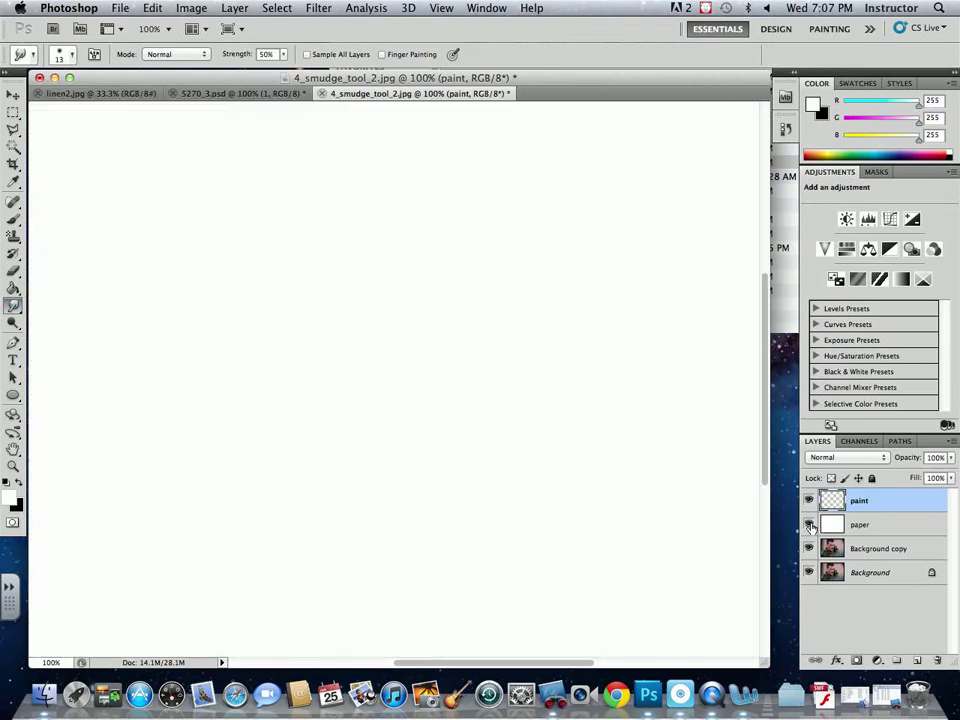
left_click(809, 526)
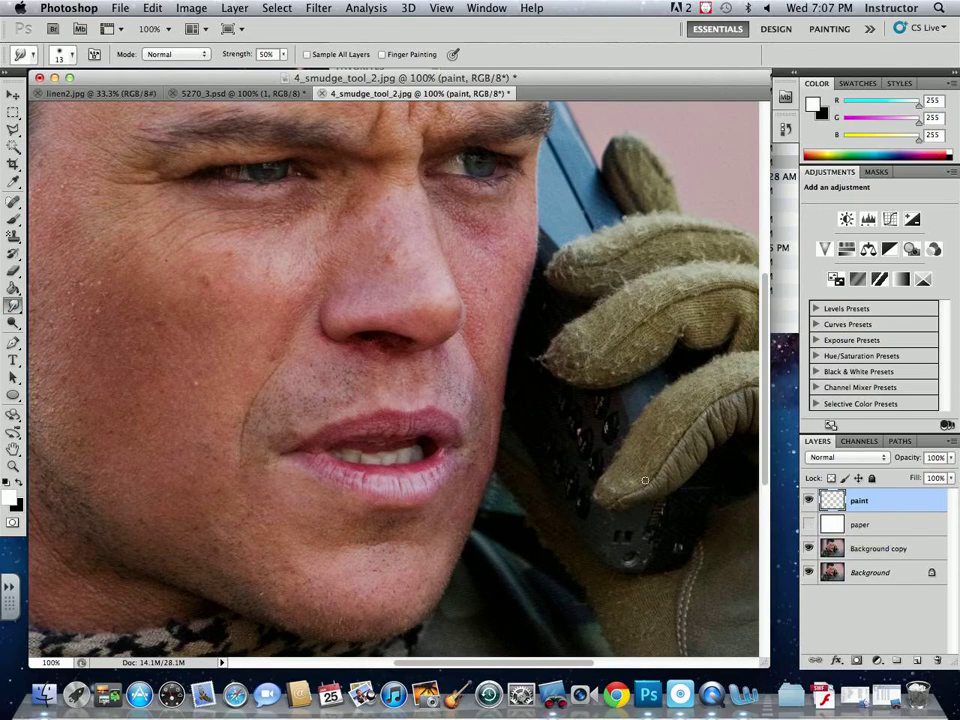
Give the smudge brush the 44 px textured preset resized to 50 px, with Sample All Layers on.
left_click(60, 54)
left_click(76, 249)
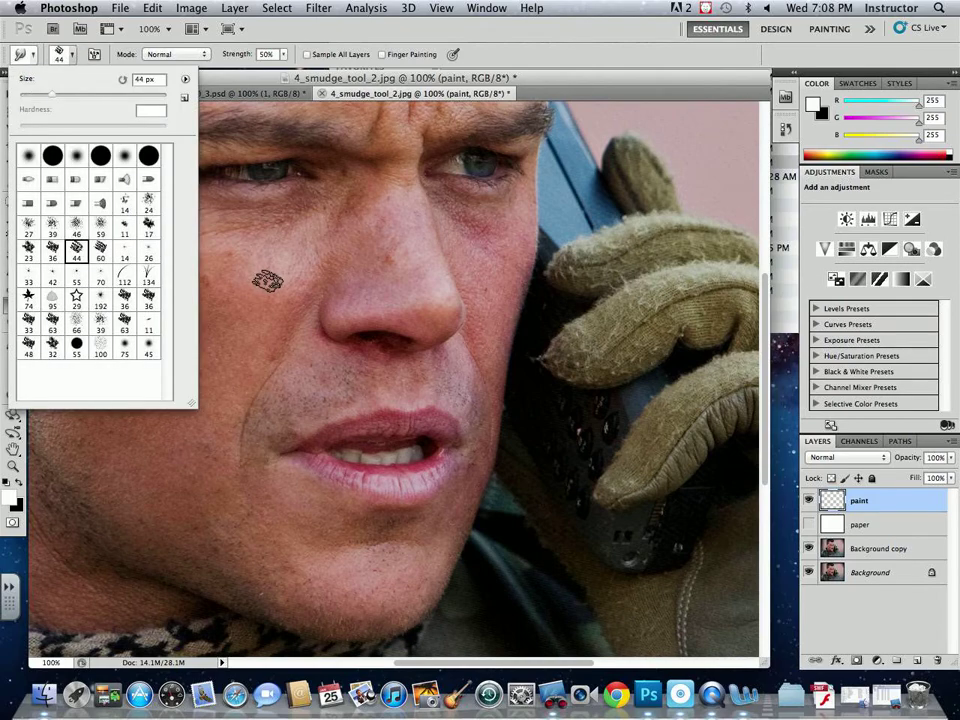
left_click_drag(51, 94, 56, 95)
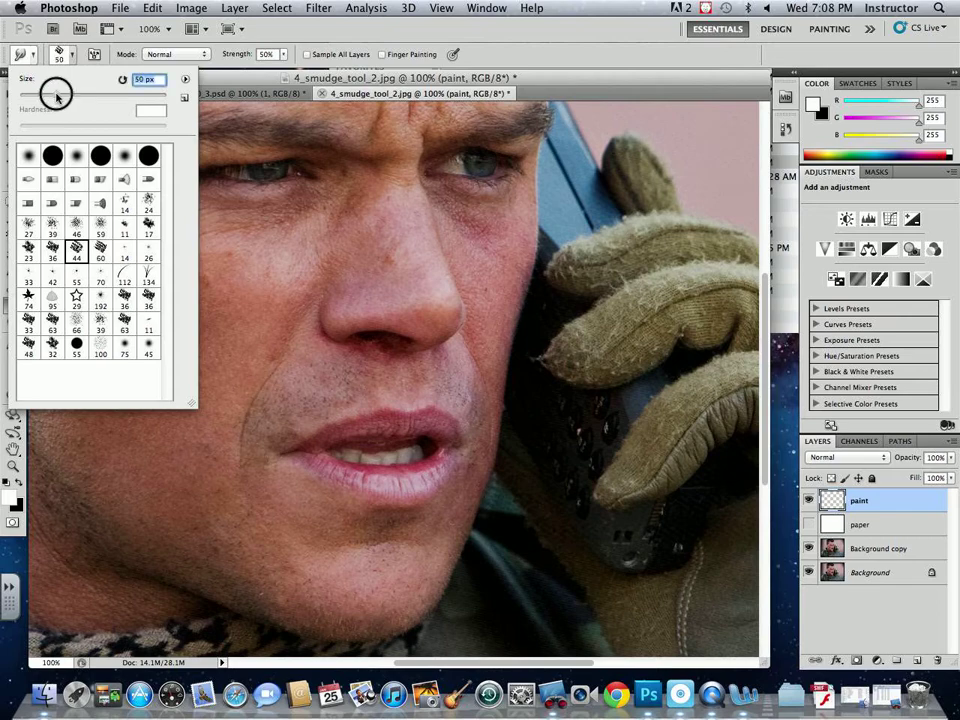
left_click(160, 48)
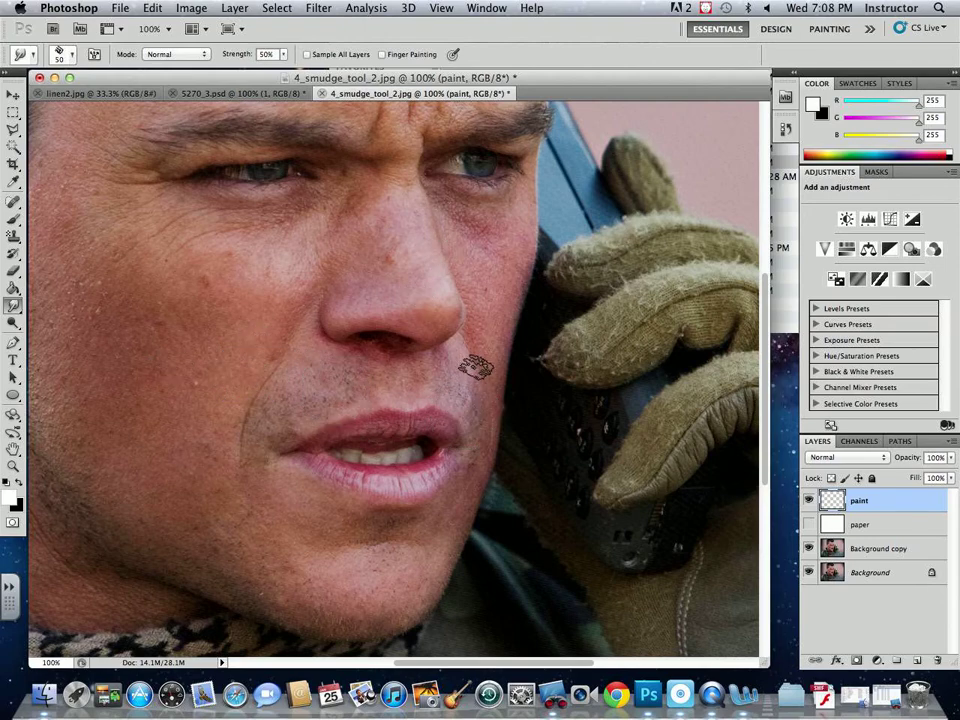
left_click(307, 55)
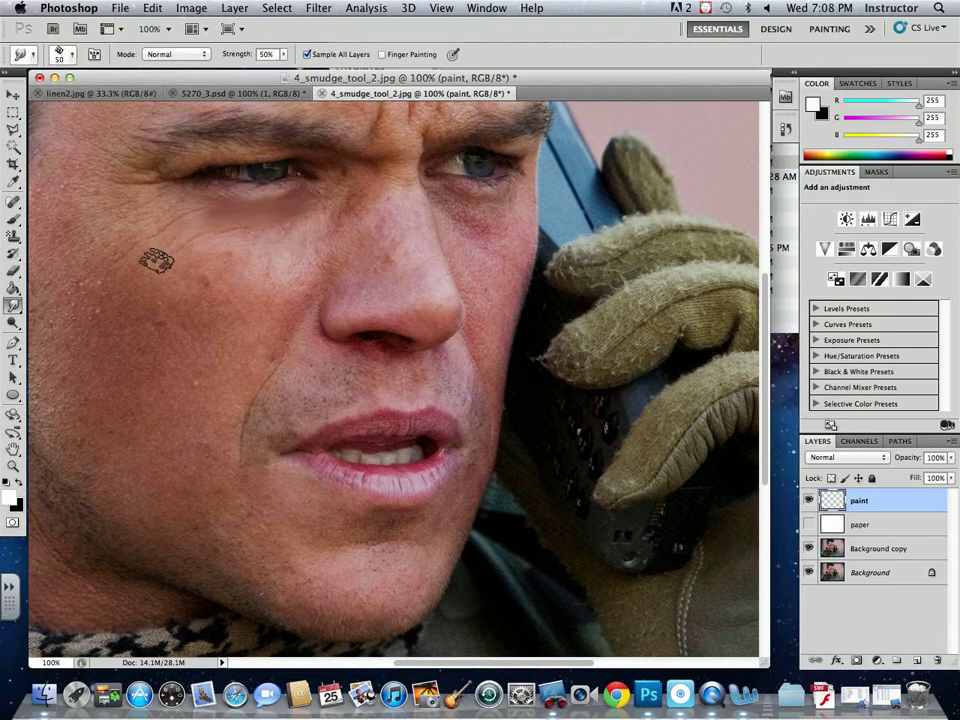
Smudge five short strokes across the left cheek, from under the eye down toward the mouth.
mouse_move(174, 234)
left_mouse_down()
mouse_move(199, 211)
mouse_move(150, 222)
mouse_move(180, 212)
mouse_move(143, 210)
mouse_move(168, 204)
mouse_move(155, 193)
mouse_move(182, 197)
mouse_move(169, 189)
mouse_move(242, 232)
mouse_move(184, 263)
mouse_move(304, 214)
left_mouse_up()
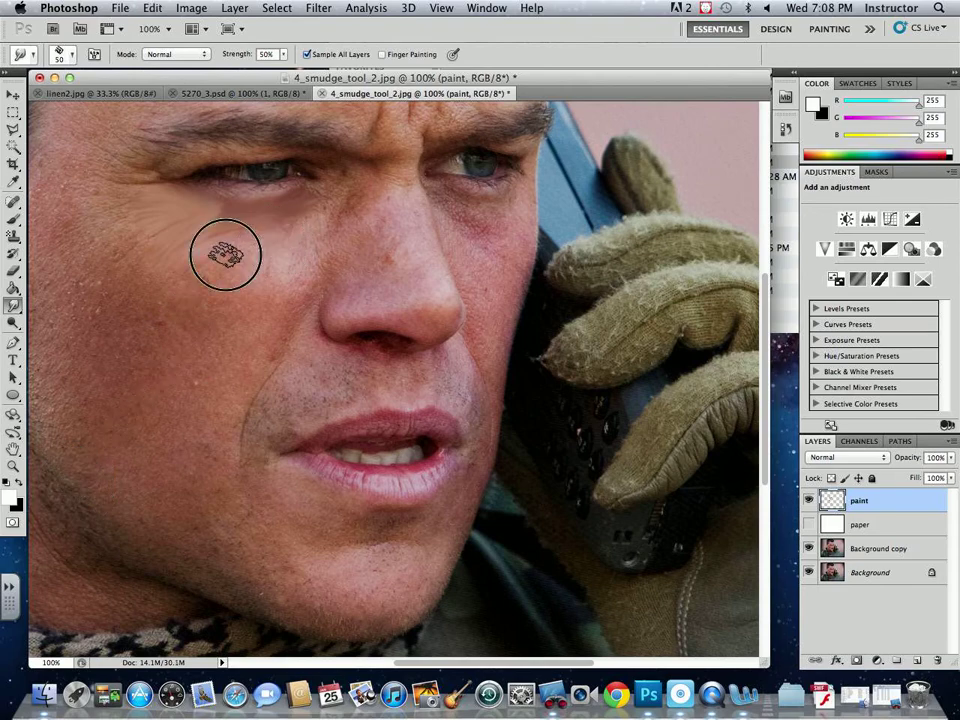
mouse_move(225, 255)
left_mouse_down()
mouse_move(284, 228)
mouse_move(228, 244)
mouse_move(295, 216)
mouse_move(239, 274)
mouse_move(310, 212)
mouse_move(307, 230)
mouse_move(309, 214)
mouse_move(276, 241)
mouse_move(297, 206)
mouse_move(240, 224)
mouse_move(326, 184)
mouse_move(275, 220)
mouse_move(325, 193)
mouse_move(309, 216)
mouse_move(320, 198)
mouse_move(248, 217)
mouse_move(320, 193)
mouse_move(237, 215)
mouse_move(276, 220)
mouse_move(260, 226)
mouse_move(243, 218)
mouse_move(316, 188)
left_mouse_up()
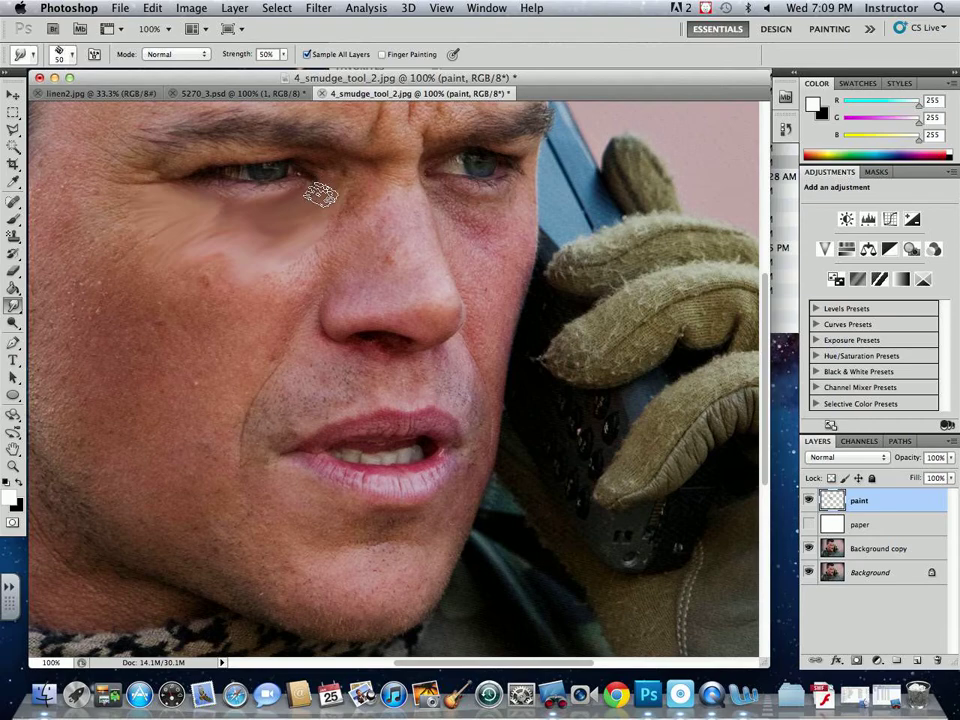
mouse_move(196, 312)
left_mouse_down()
mouse_move(168, 276)
mouse_move(137, 333)
mouse_move(147, 272)
mouse_move(141, 366)
left_mouse_up()
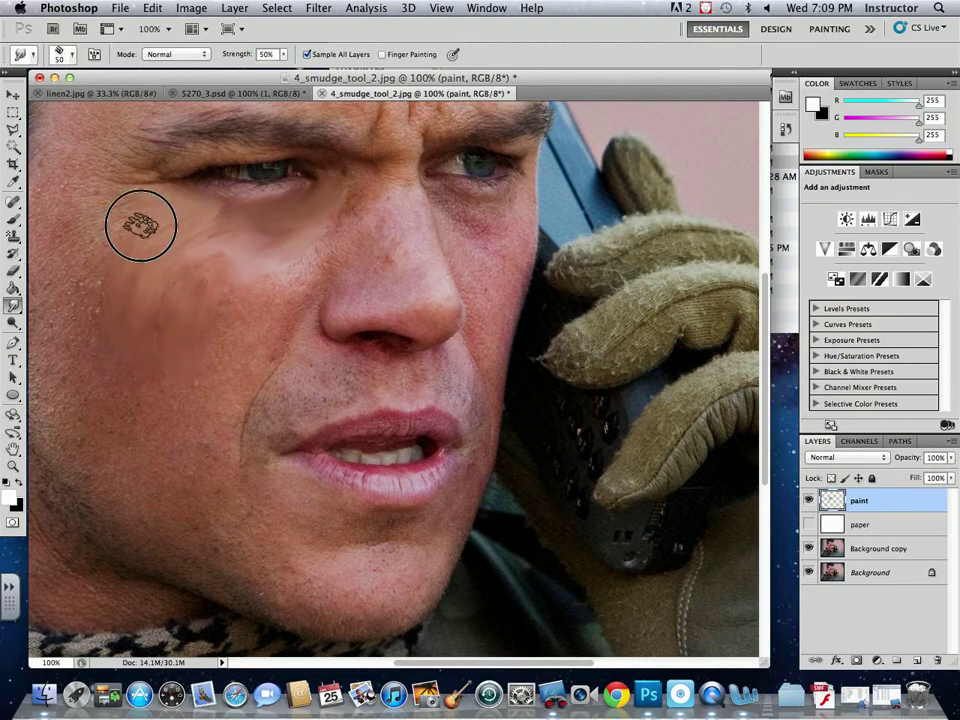
mouse_move(139, 221)
left_mouse_down()
mouse_move(112, 382)
mouse_move(130, 240)
mouse_move(103, 382)
mouse_move(172, 278)
mouse_move(181, 351)
mouse_move(149, 365)
mouse_move(142, 340)
mouse_move(115, 317)
mouse_move(118, 287)
mouse_move(103, 308)
mouse_move(143, 263)
mouse_move(126, 310)
mouse_move(178, 260)
mouse_move(174, 316)
left_mouse_up()
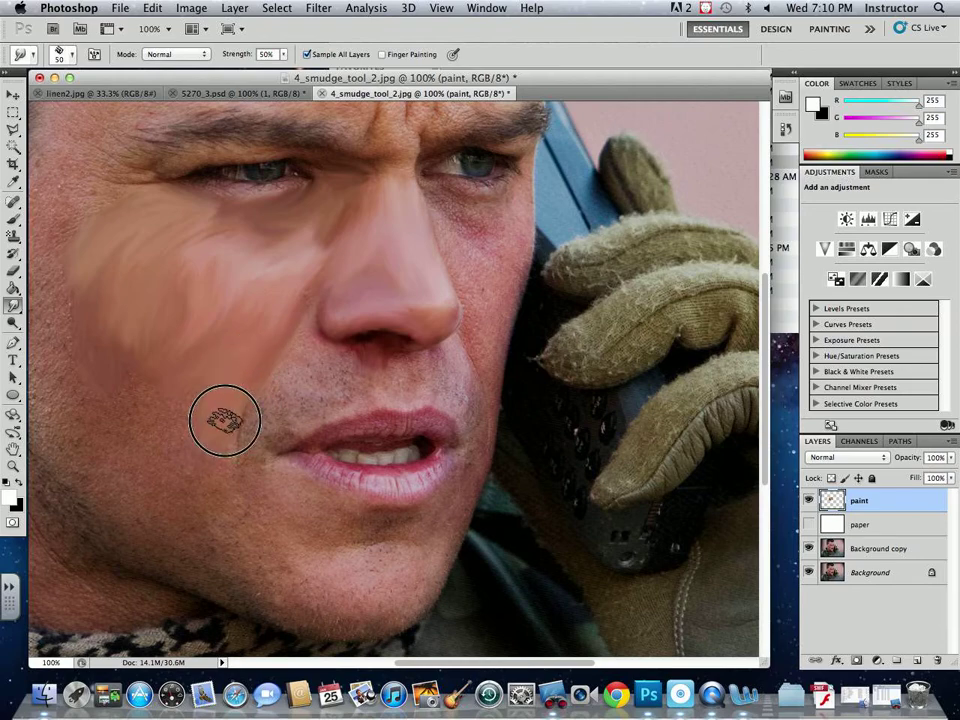
left_click_drag(225, 421, 238, 348)
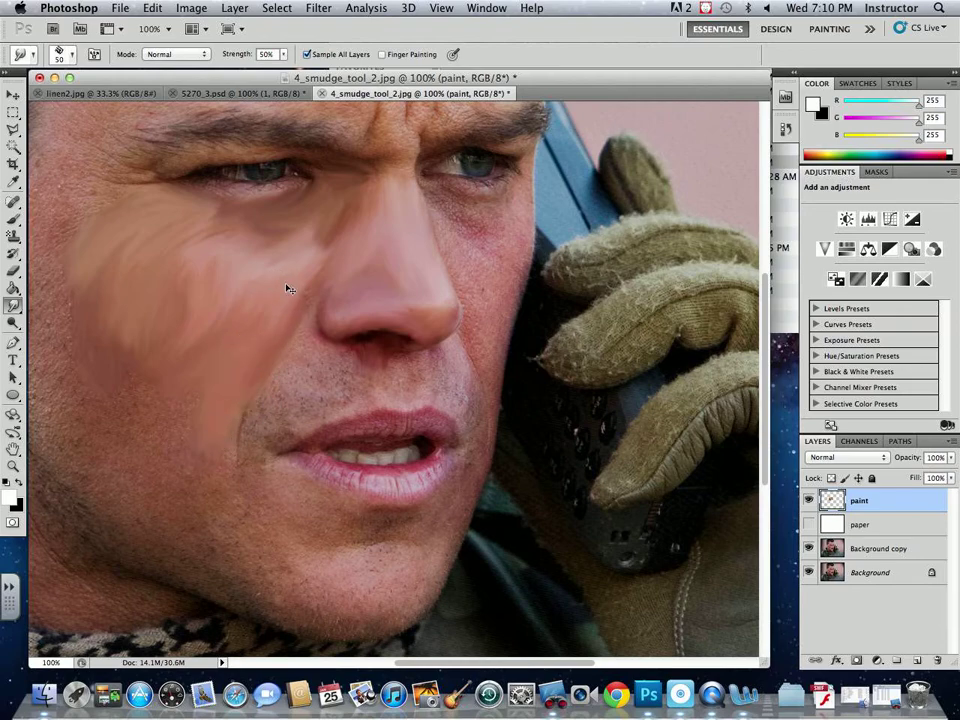
At 200% zoom with a smaller brush, smudge the lower eyelid and across the iris.
key("super+plus")
scroll(326, 315, "up", 10)
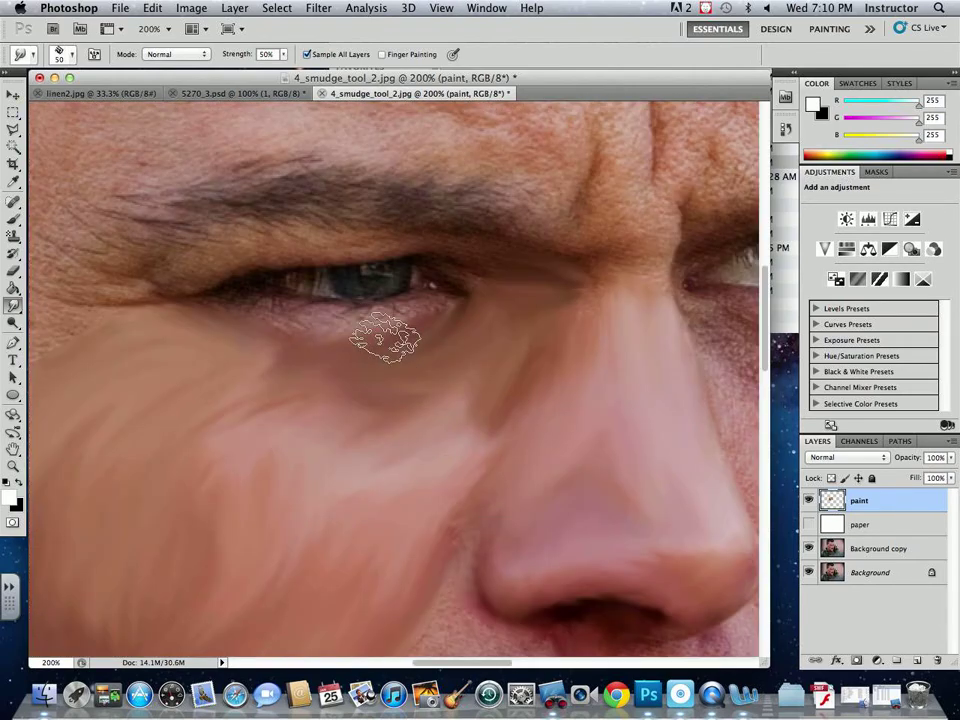
key("bracketleft")
key("bracketleft")
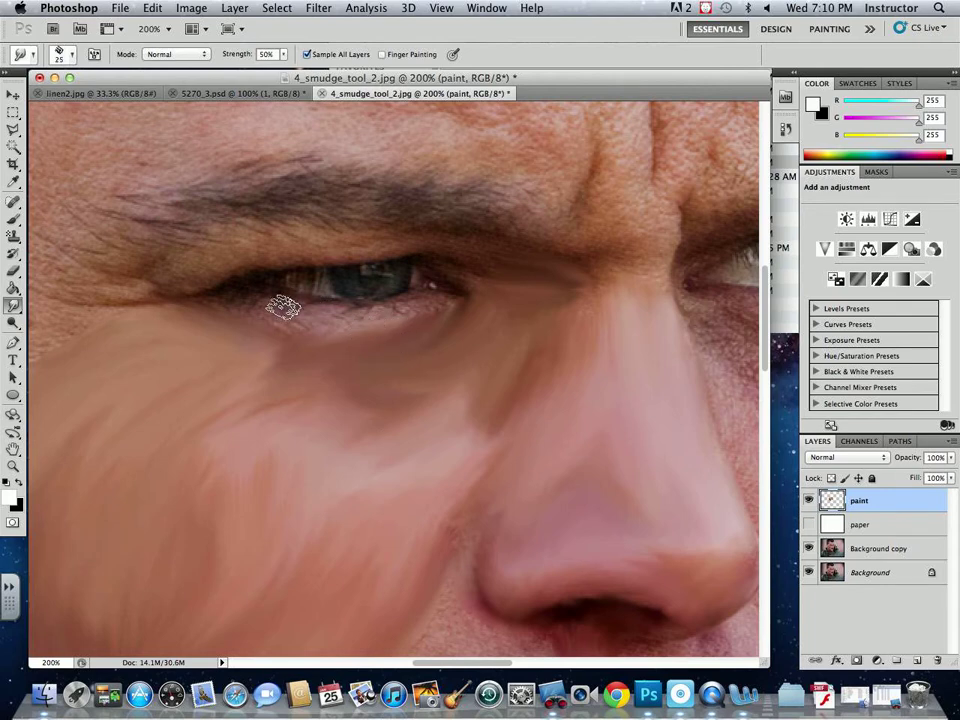
mouse_move(283, 308)
left_mouse_down()
mouse_move(252, 304)
mouse_move(311, 312)
mouse_move(257, 313)
mouse_move(351, 320)
mouse_move(325, 322)
mouse_move(430, 308)
mouse_move(315, 329)
mouse_move(270, 329)
mouse_move(222, 308)
left_mouse_up()
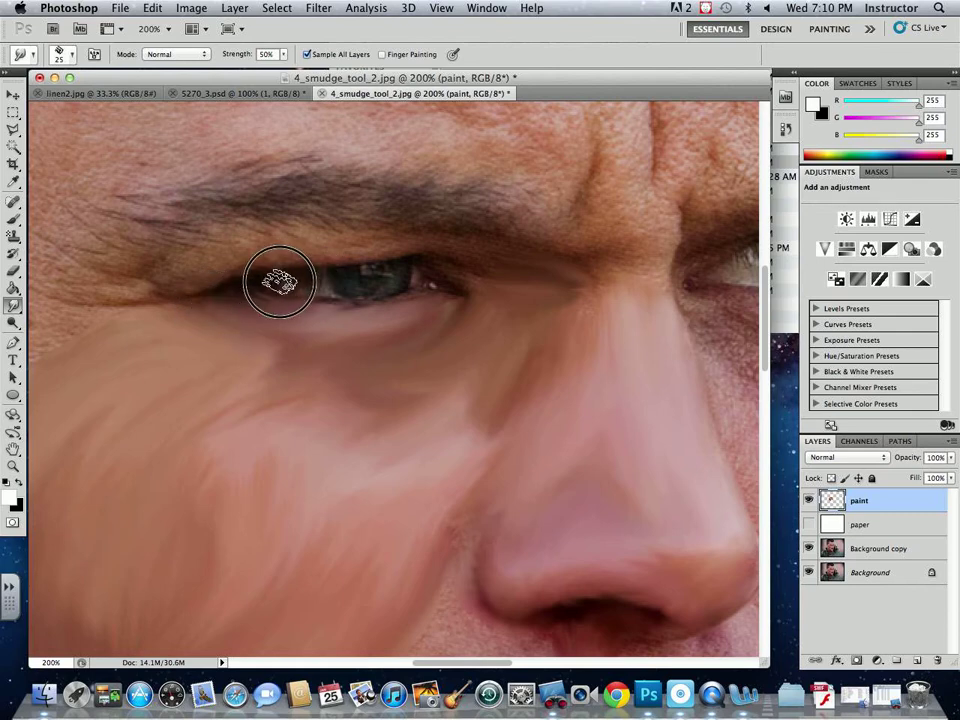
mouse_move(256, 280)
left_mouse_down()
mouse_move(349, 280)
mouse_move(361, 291)
mouse_move(398, 272)
mouse_move(371, 275)
left_mouse_up()
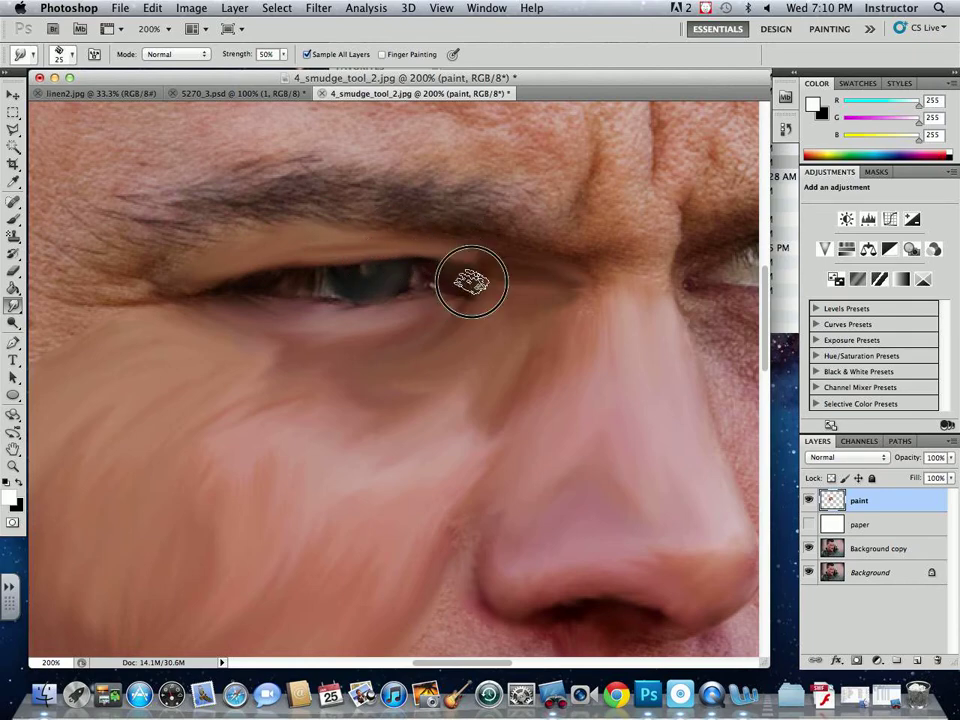
Smear the left eyebrow and blend the brow junction toward the nose bridge.
left_click_drag(420, 195, 480, 216)
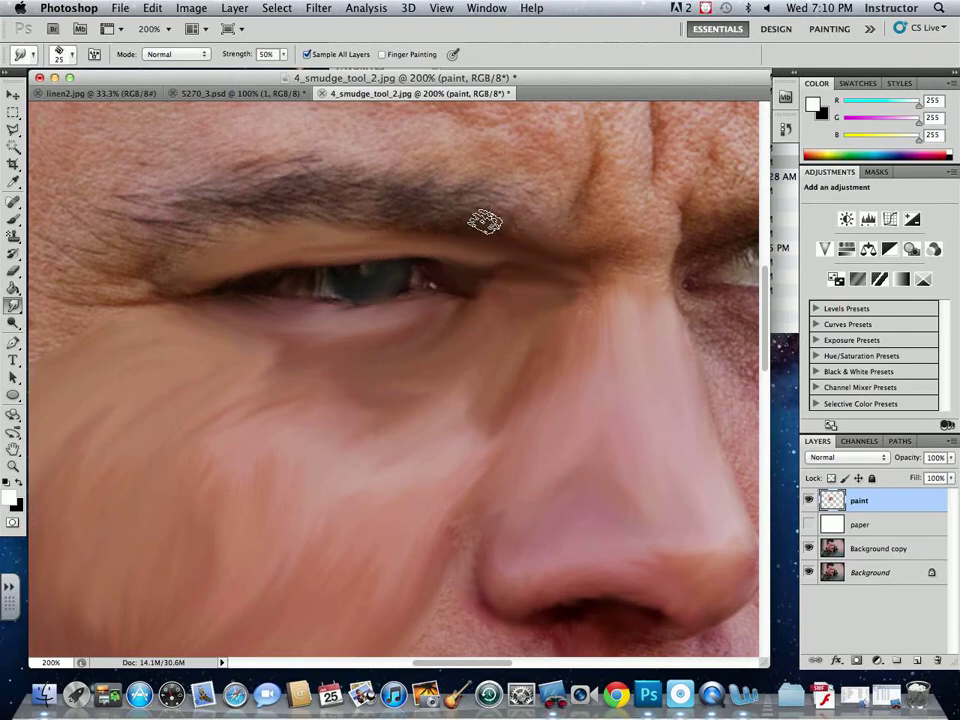
mouse_move(393, 212)
left_mouse_down()
mouse_move(354, 218)
mouse_move(344, 207)
mouse_move(383, 190)
mouse_move(292, 186)
mouse_move(331, 200)
mouse_move(238, 218)
mouse_move(185, 217)
mouse_move(202, 204)
mouse_move(173, 213)
mouse_move(282, 166)
mouse_move(175, 242)
mouse_move(215, 231)
mouse_move(137, 245)
mouse_move(173, 227)
mouse_move(150, 224)
mouse_move(168, 217)
mouse_move(302, 180)
left_mouse_up()
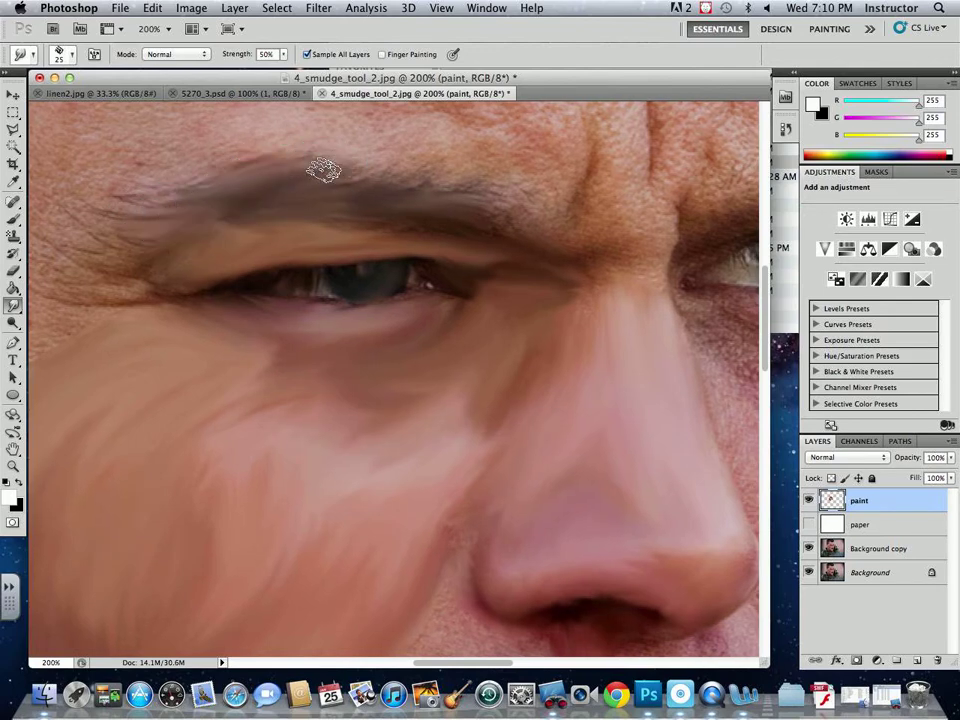
left_click_drag(405, 180, 519, 210)
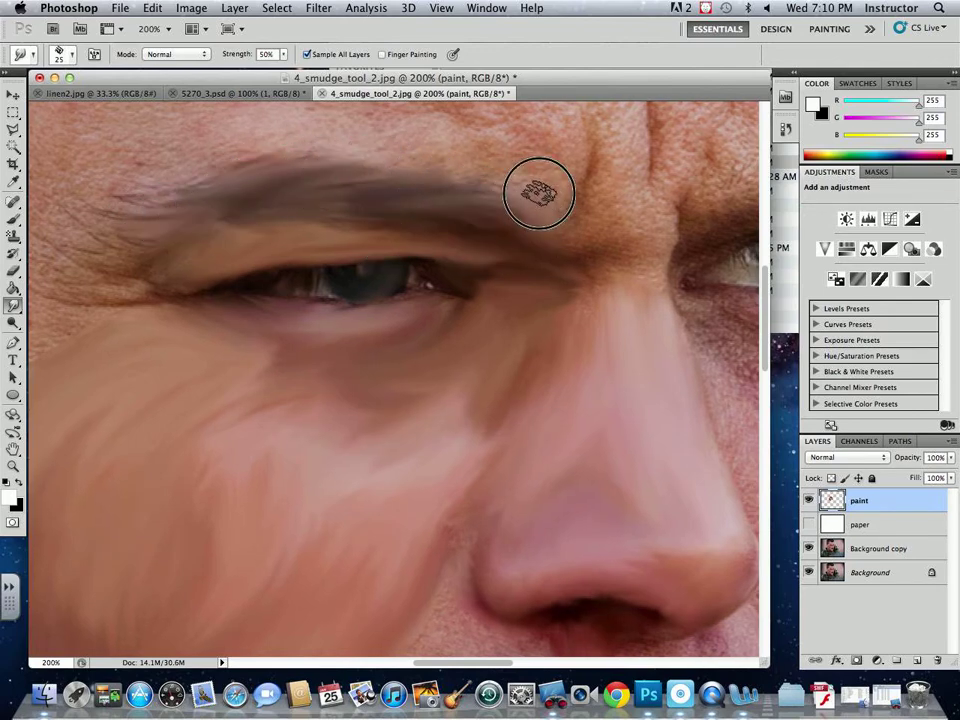
mouse_move(540, 193)
left_mouse_down()
mouse_move(578, 226)
mouse_move(602, 283)
left_mouse_up()
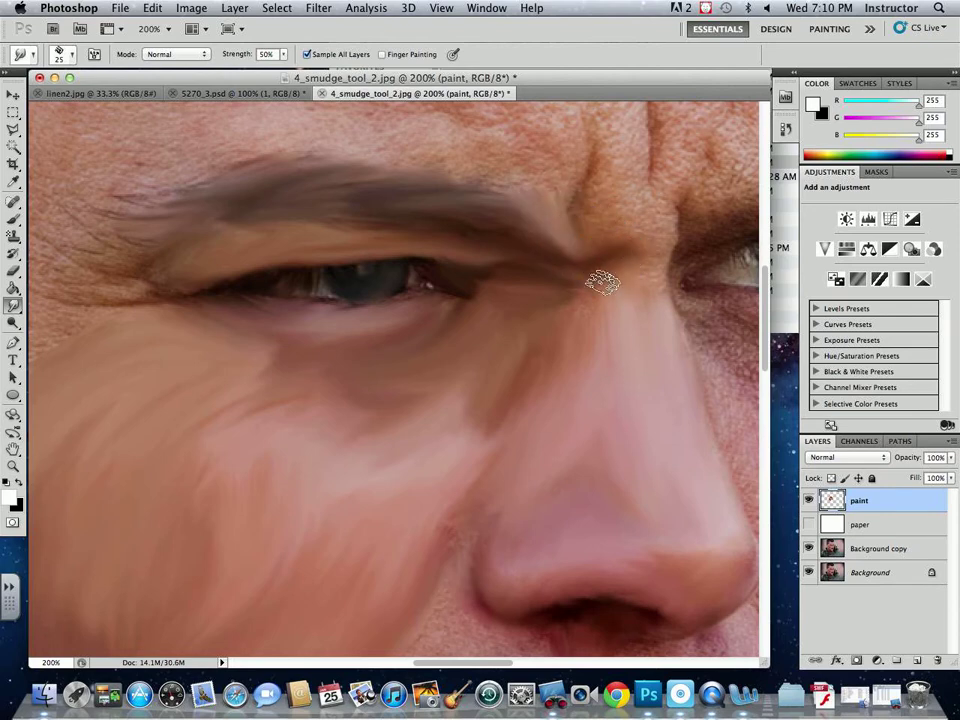
scroll(650, 240, "right", 2)
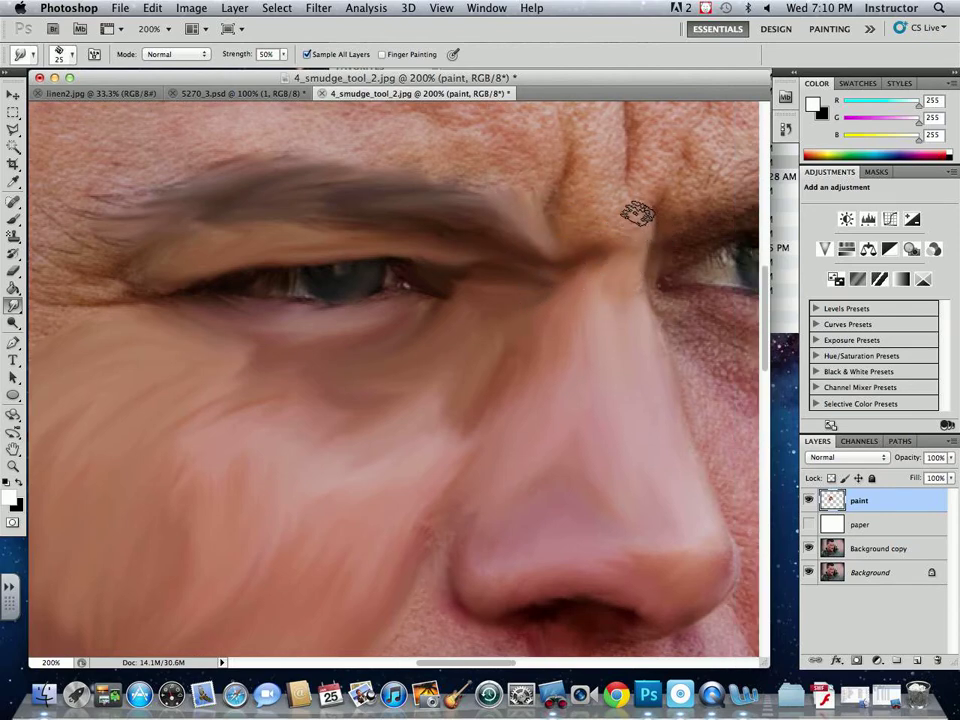
mouse_move(607, 208)
left_mouse_down()
mouse_move(574, 225)
mouse_move(553, 219)
left_mouse_up()
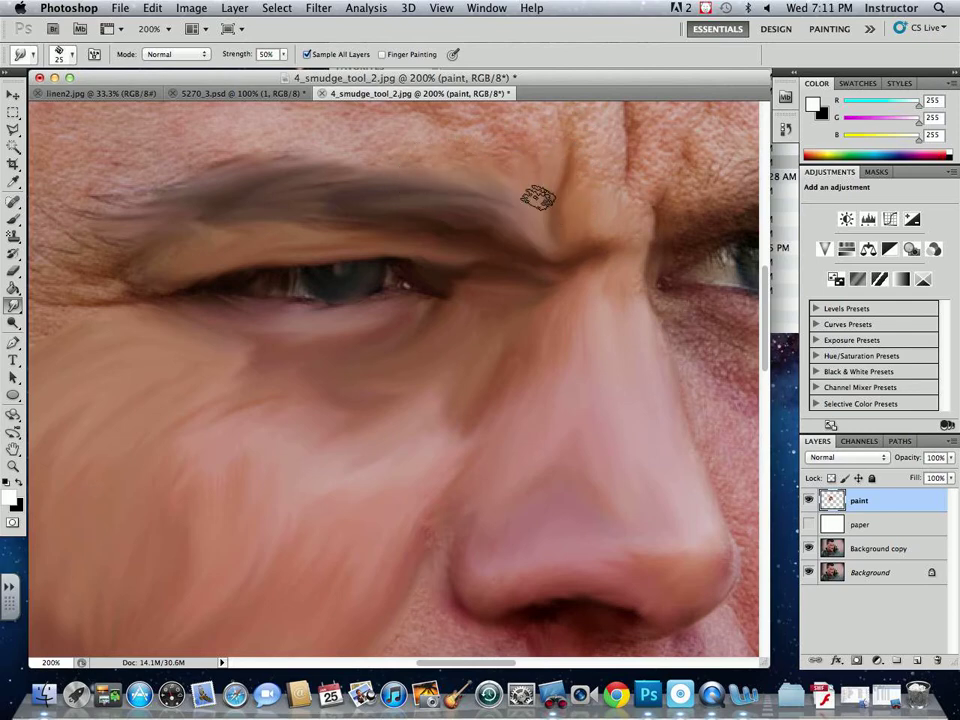
mouse_move(565, 210)
left_mouse_down()
mouse_move(613, 245)
mouse_move(617, 228)
mouse_move(621, 262)
left_mouse_up()
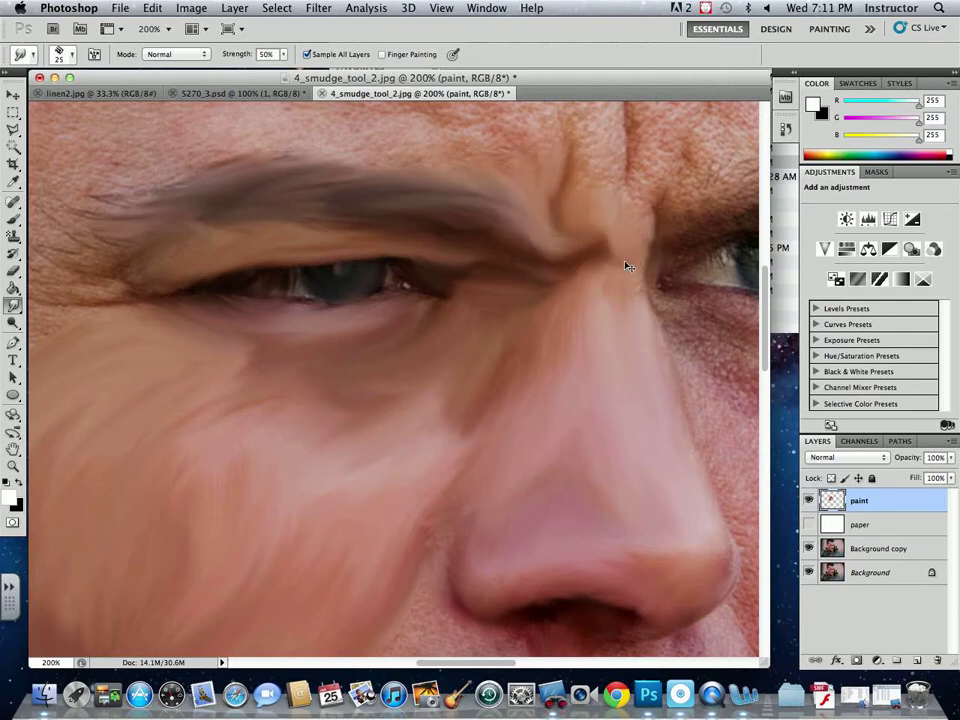
key("super+plus")
scroll(628, 266, "down", 3)
scroll(628, 266, "up", 3)
key("super+minus")
key("super+minus")
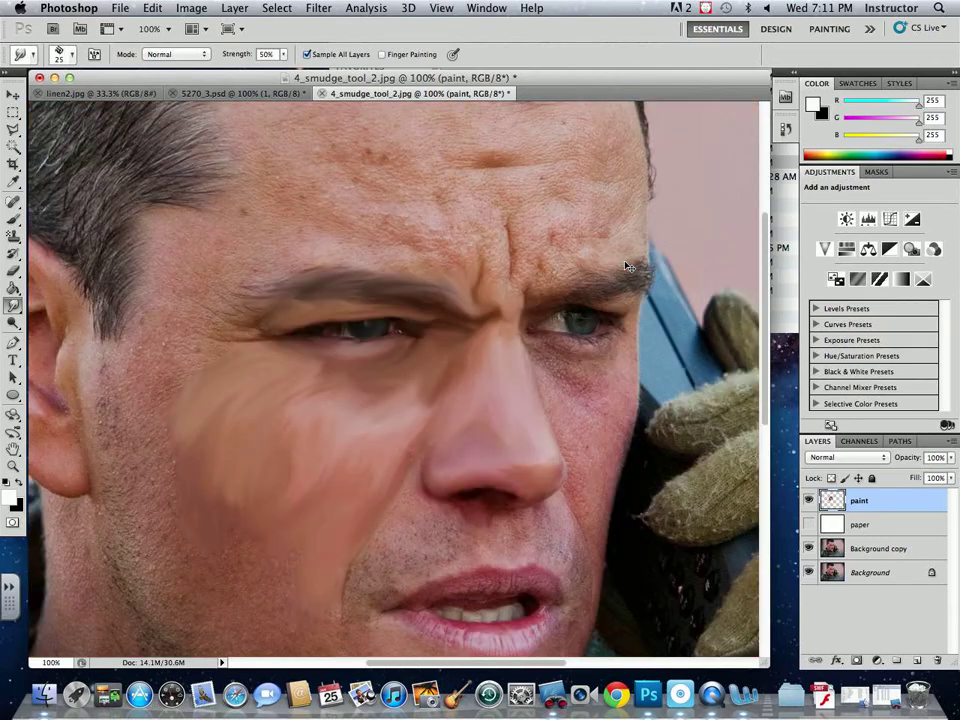
left_click(809, 525)
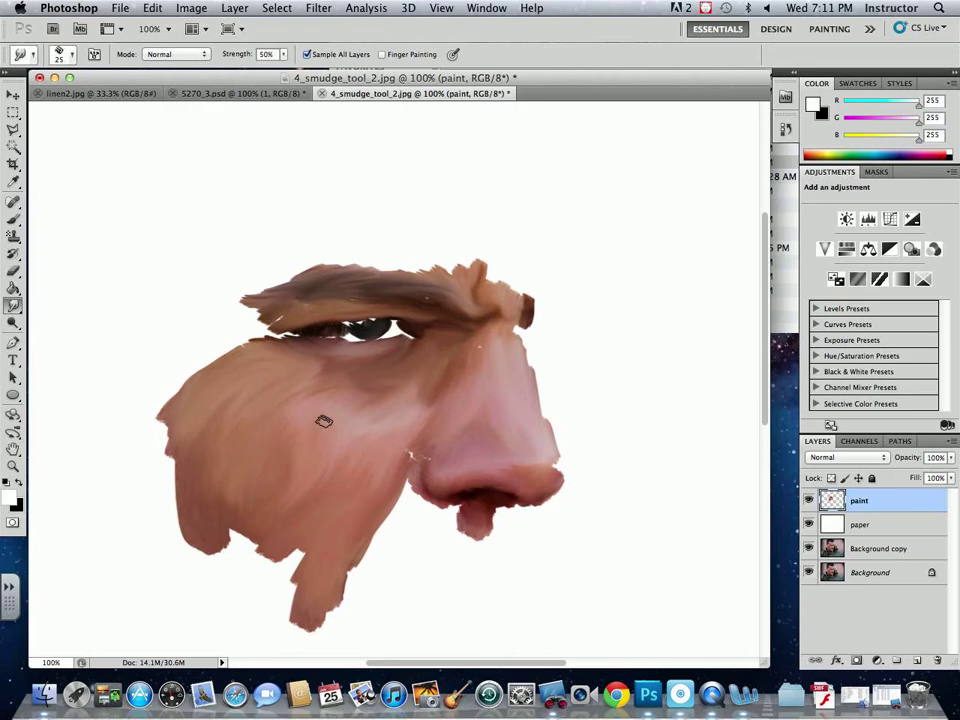
key("super+plus")
mouse_move(323, 418)
left_mouse_down()
mouse_move(354, 356)
mouse_move(365, 398)
mouse_move(349, 367)
left_mouse_up()
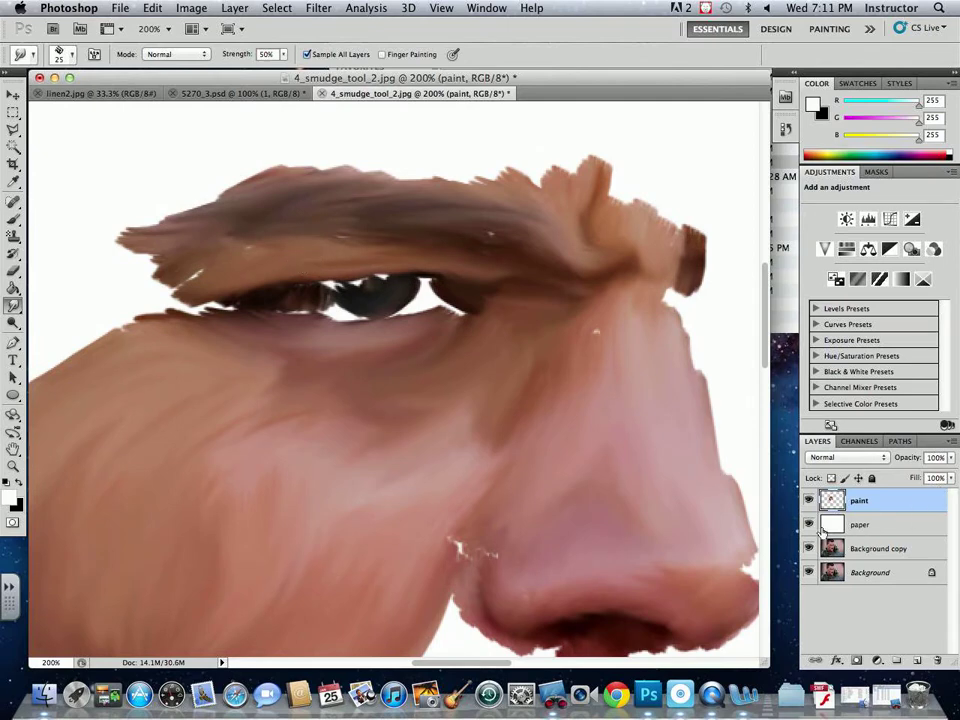
left_click(809, 524)
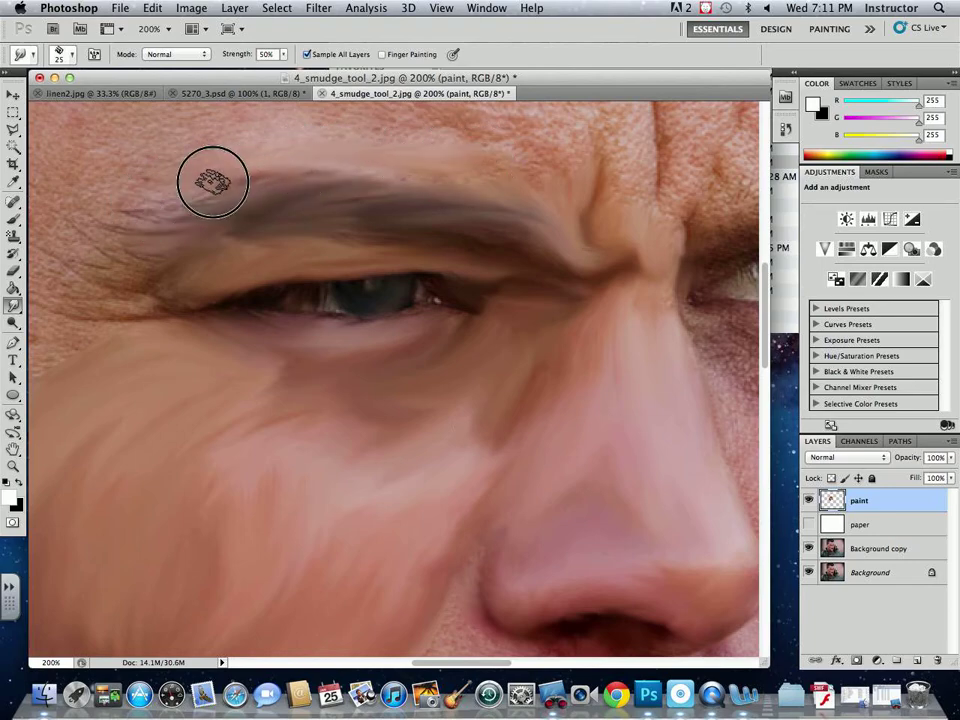
At 66.7% zoom, lightly smudge the skin around the mouth and toward the chin.
key("super+minus")
key("super+minus")
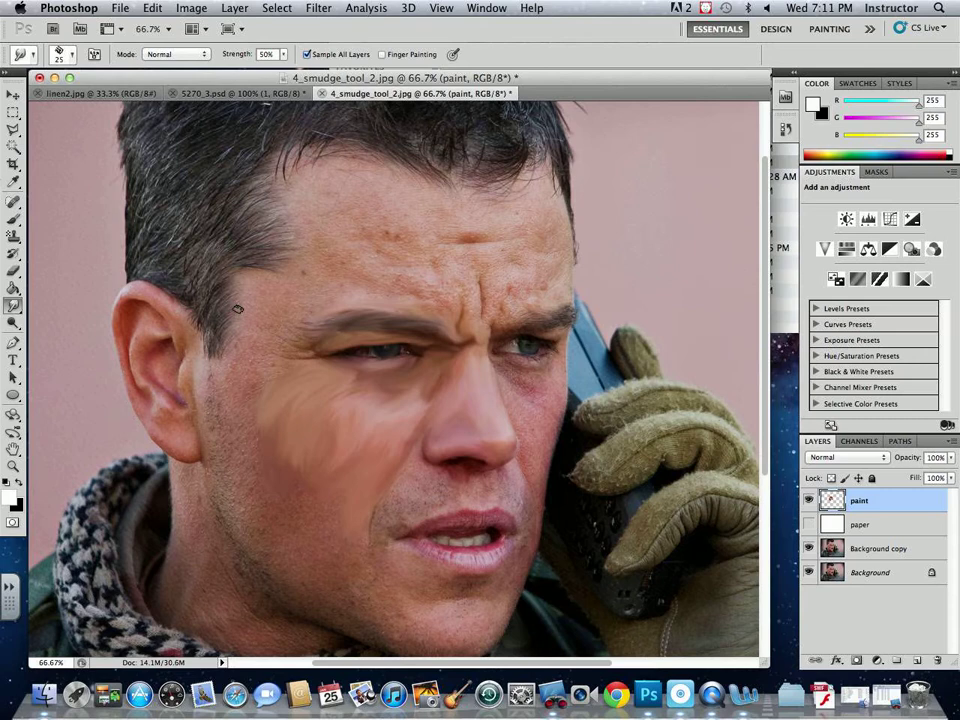
scroll(313, 369, "right", 2)
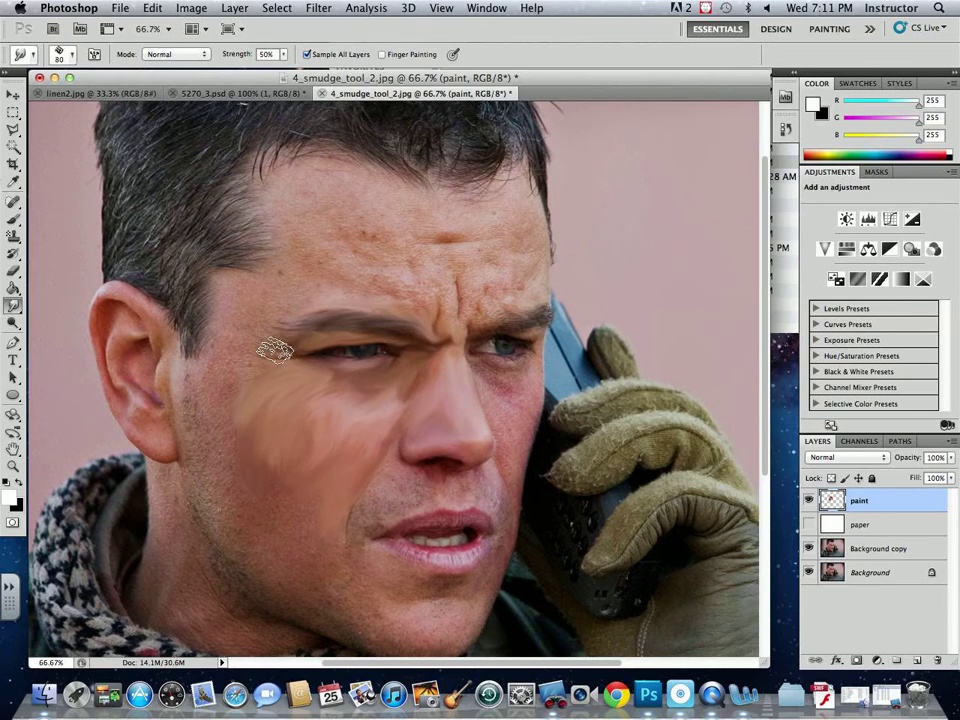
scroll(206, 456, "right", 2)
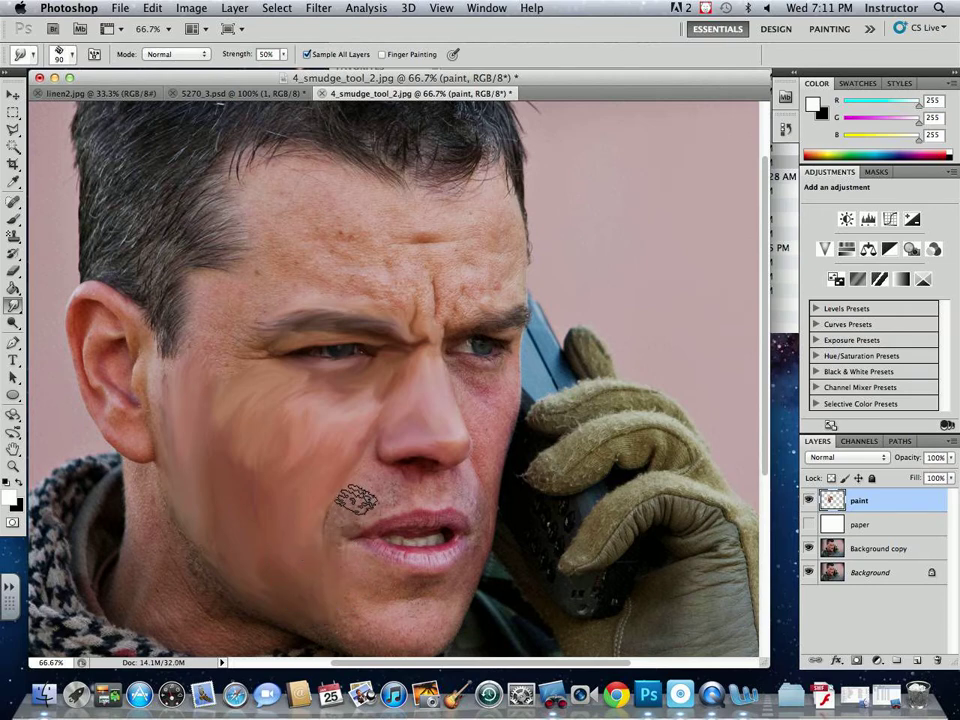
left_click_drag(336, 536, 339, 514)
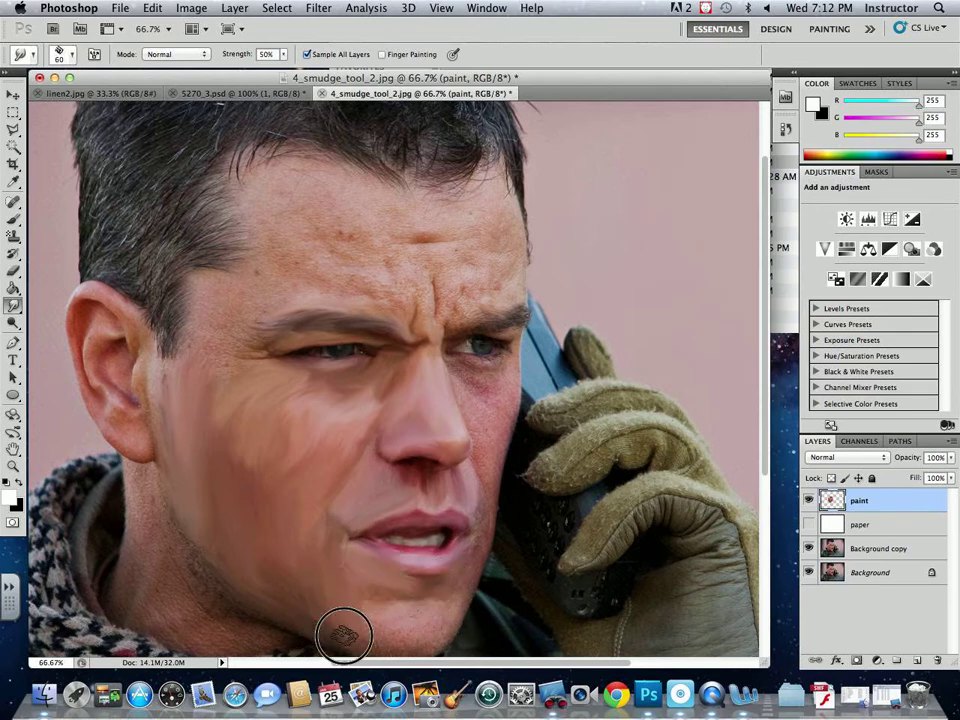
left_click_drag(372, 616, 360, 546)
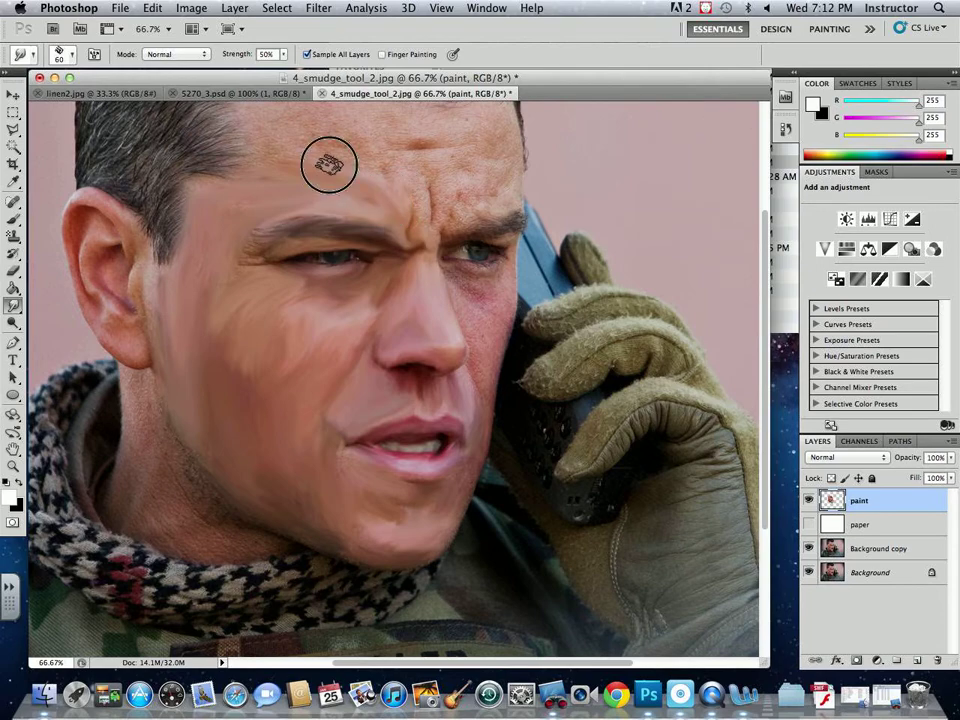
Resize the smudge brush to 125 px.
scroll(328, 165, "right", 2)
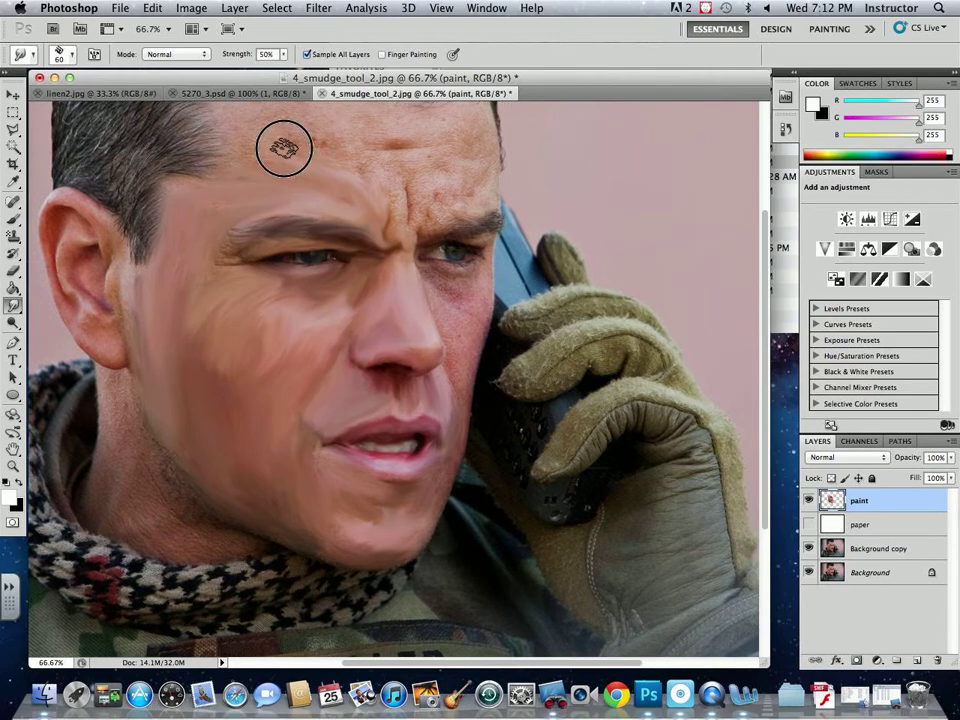
left_click(70, 60)
left_click(287, 168)
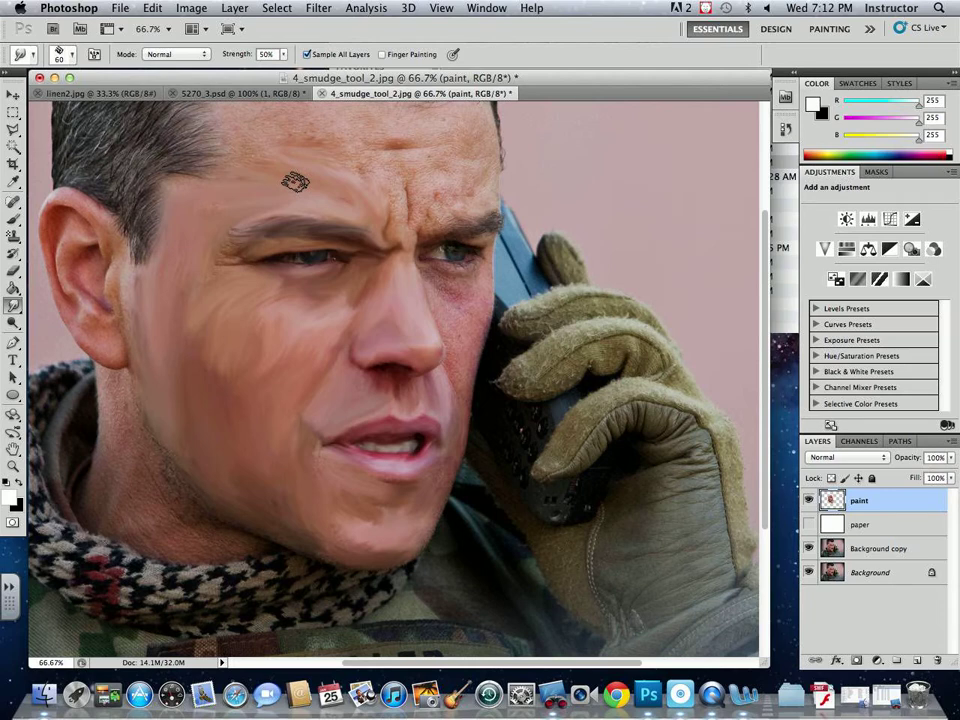
key("bracketright")
key("bracketright")
key("bracketright")
key("bracketright")
key("bracketright")
key("bracketright")
key("bracketright")
key("bracketright")
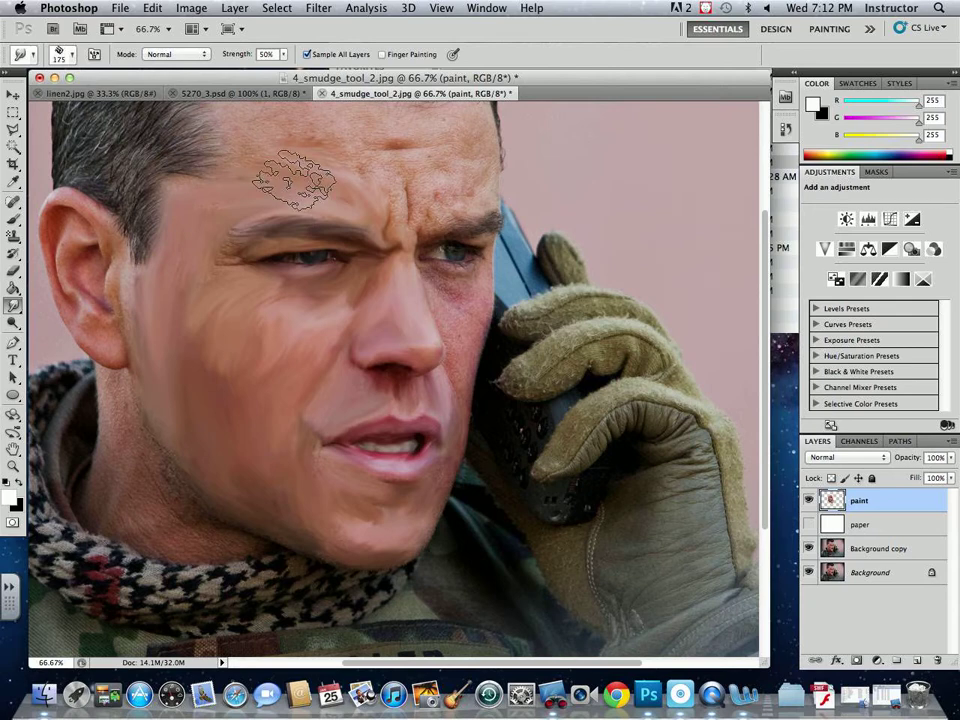
key("bracketleft")
key("bracketleft")
key("bracketleft")
key("bracketleft")
key("bracketleft")
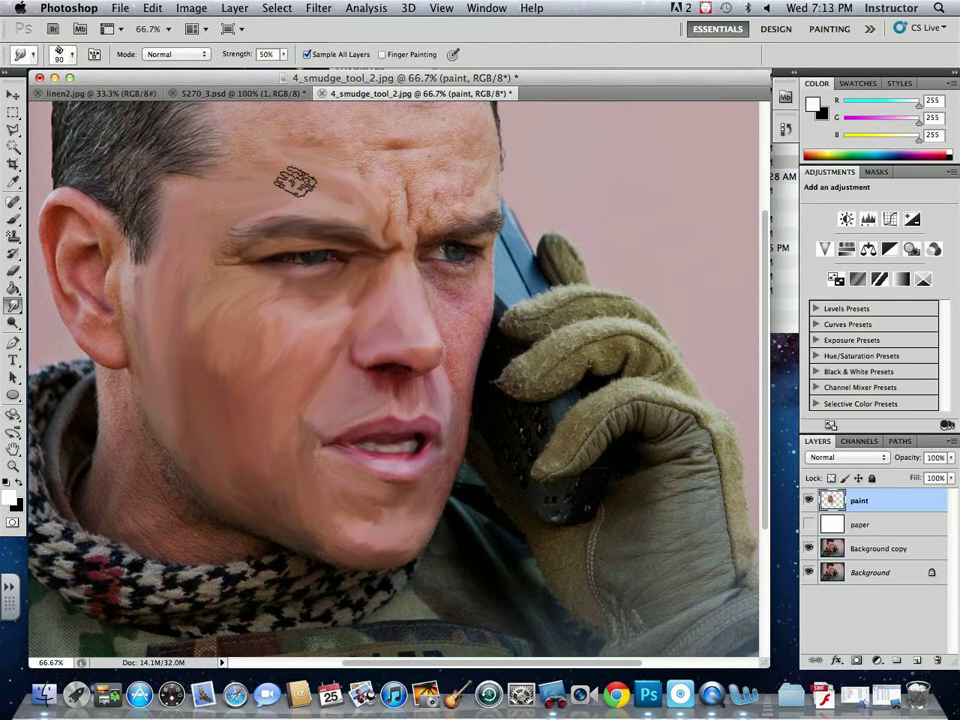
key("bracketright")
key("bracketright")
key("bracketright")
key("bracketright")
key("bracketright")
key("bracketleft")
key("bracketleft")
key("bracketleft")
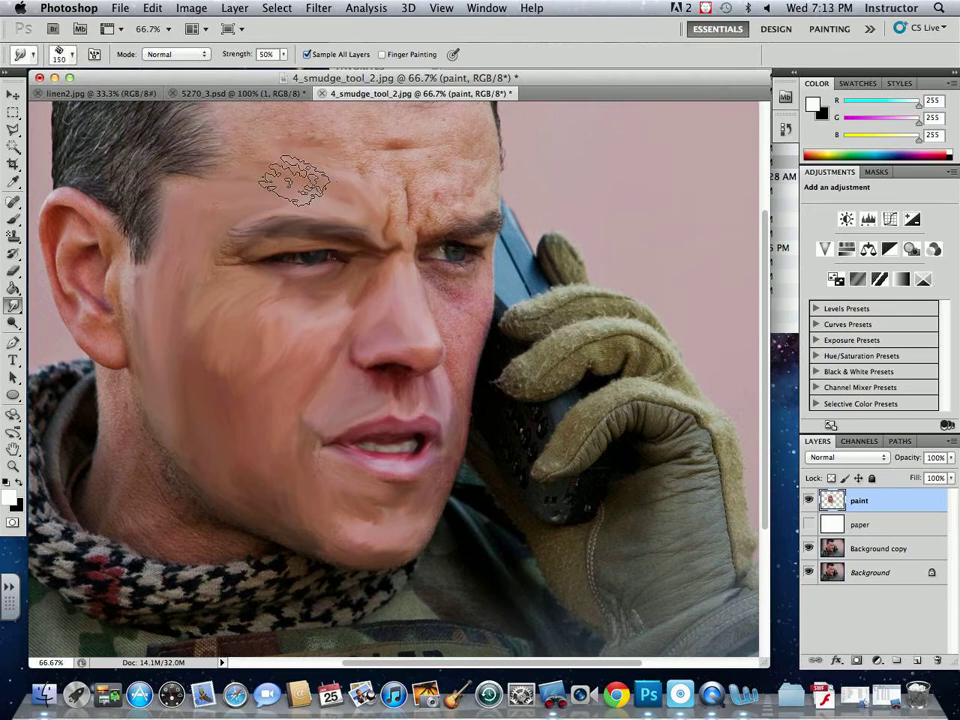
right_click(240, 148)
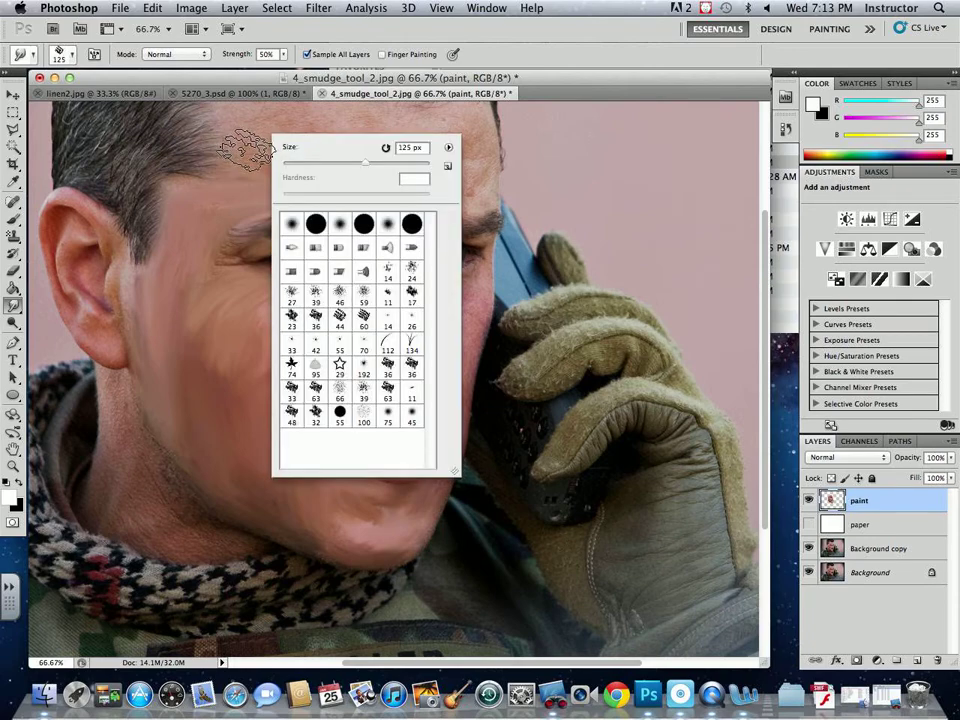
key("Escape")
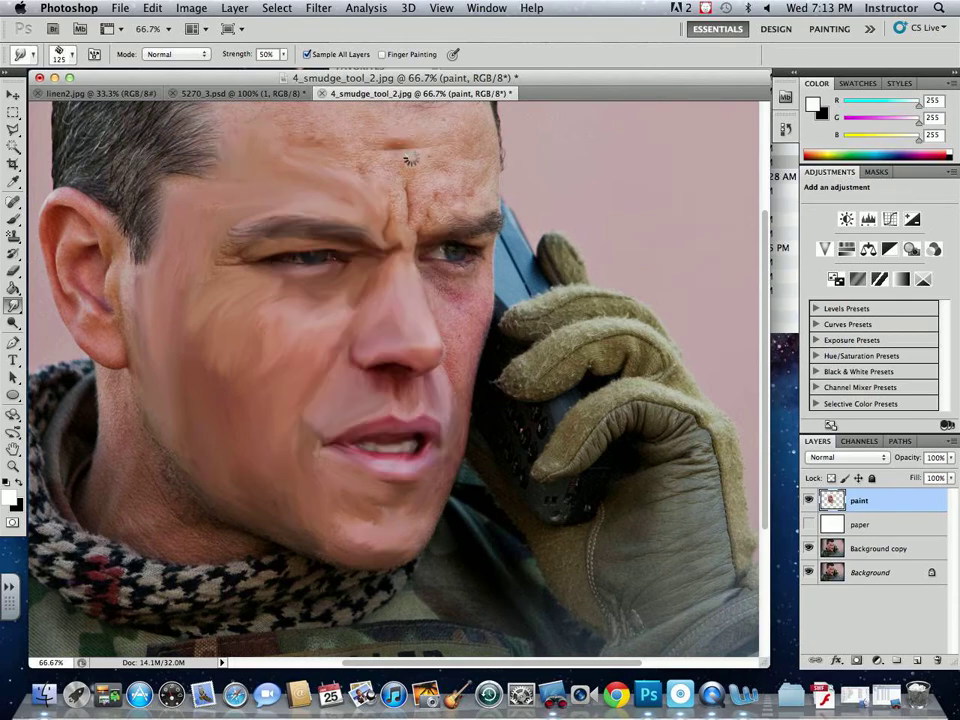
Smear the hair above the ear, then show the white paper layer beneath the paint.
scroll(418, 190, "left", 10)
scroll(418, 190, "up", 2)
mouse_move(410, 197)
left_mouse_down()
mouse_move(442, 192)
mouse_move(406, 247)
mouse_move(394, 220)
mouse_move(372, 218)
mouse_move(372, 197)
mouse_move(375, 206)
mouse_move(399, 176)
mouse_move(388, 172)
mouse_move(365, 208)
mouse_move(397, 224)
mouse_move(424, 184)
mouse_move(413, 183)
mouse_move(422, 168)
mouse_move(442, 160)
mouse_move(534, 180)
left_mouse_up()
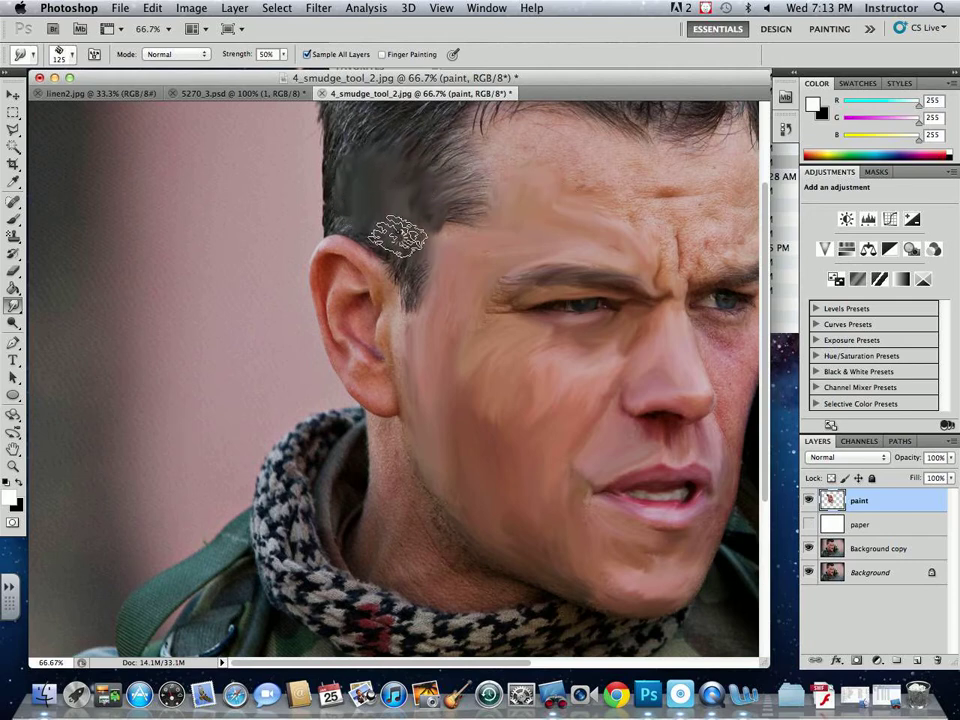
left_click(810, 524)
left_click(810, 525)
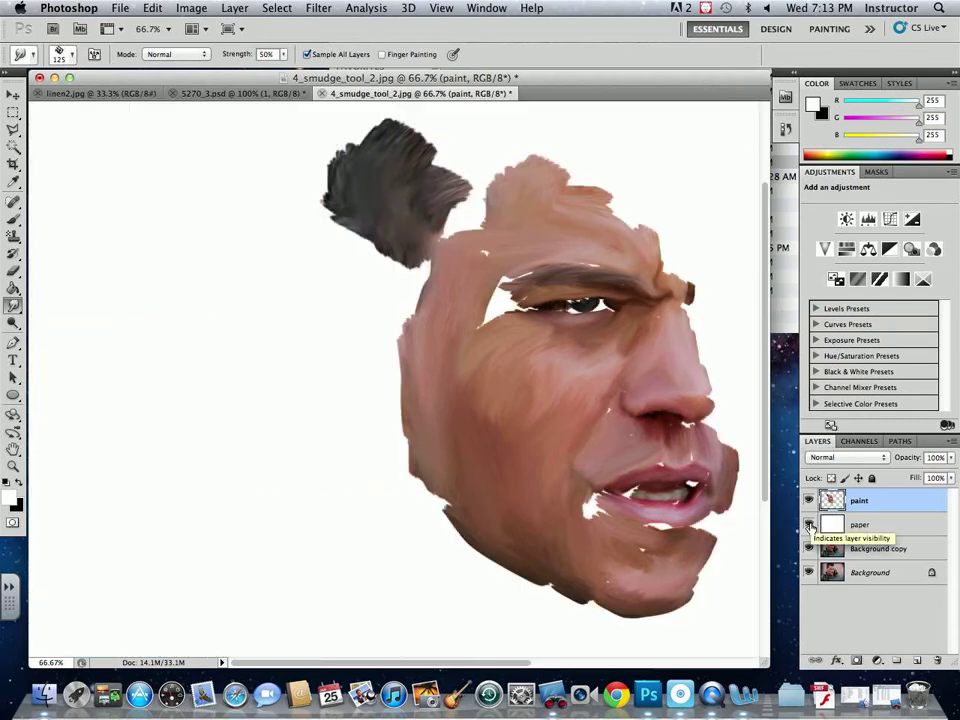
Hide the paint and paper layers, duplicate Background copy, and desaturate the duplicate.
left_click_drag(606, 77, 562, 77)
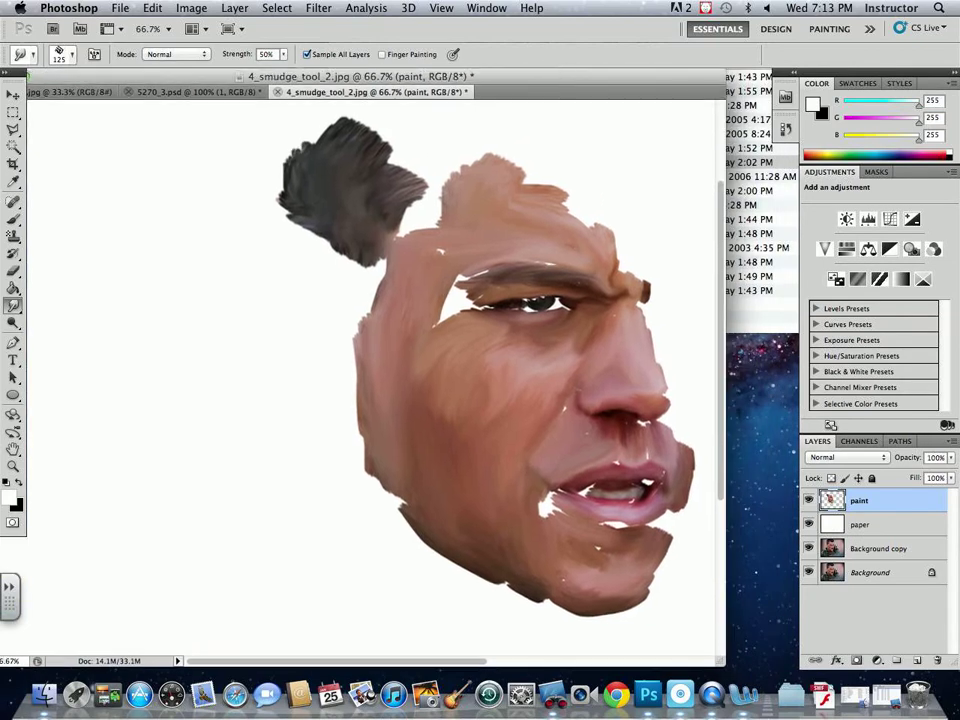
left_click_drag(722, 665, 765, 660)
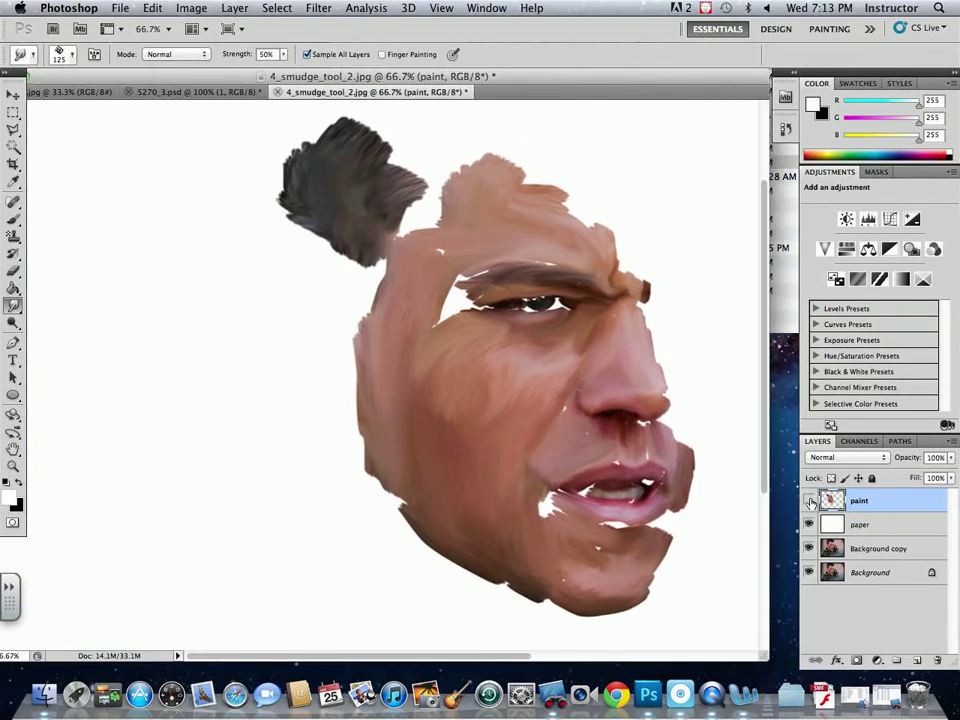
left_click(809, 500)
left_click(809, 524)
left_click_drag(925, 552, 917, 662)
left_click(191, 8)
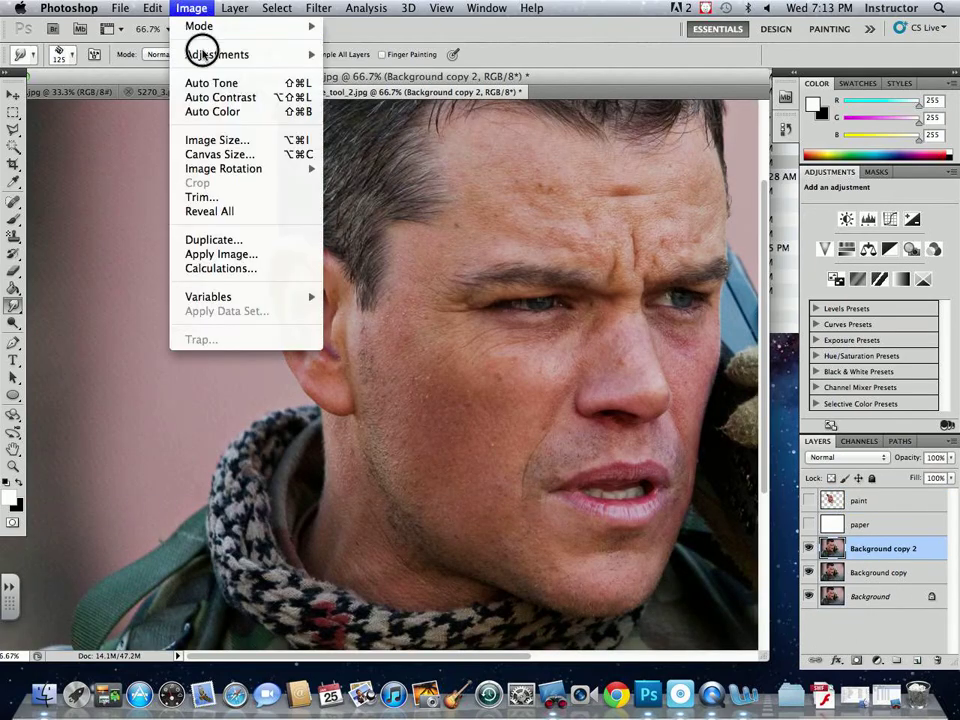
mouse_move(217, 54)
left_click(378, 358)
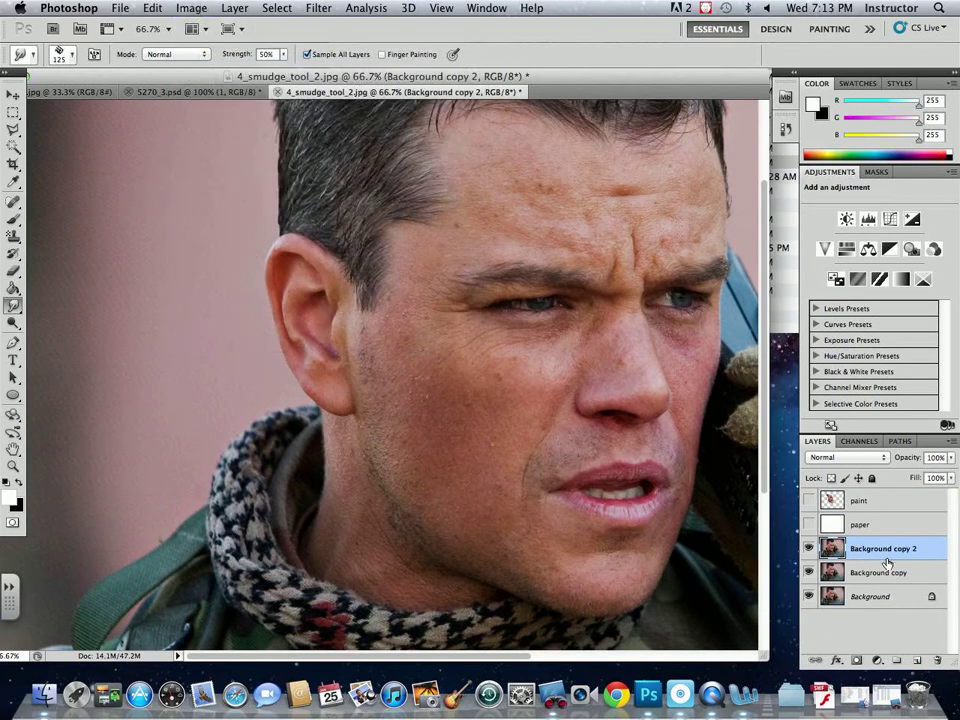
Duplicate the grayscale layer, invert it, and set its blend mode to Color Dodge.
left_click_drag(829, 549, 917, 662)
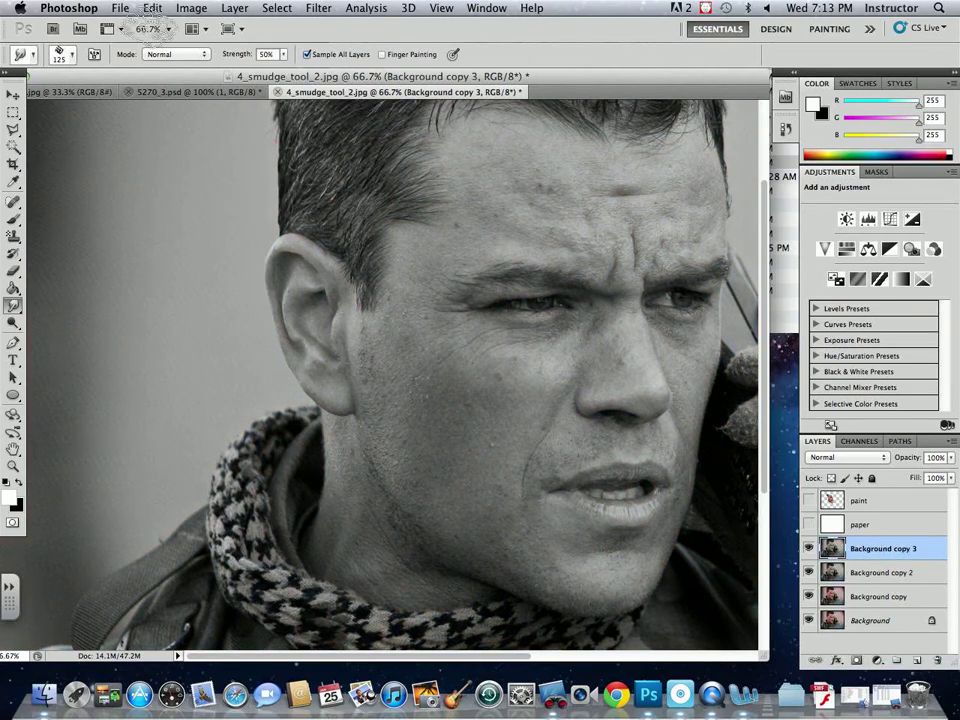
left_click(191, 8)
mouse_move(186, 54)
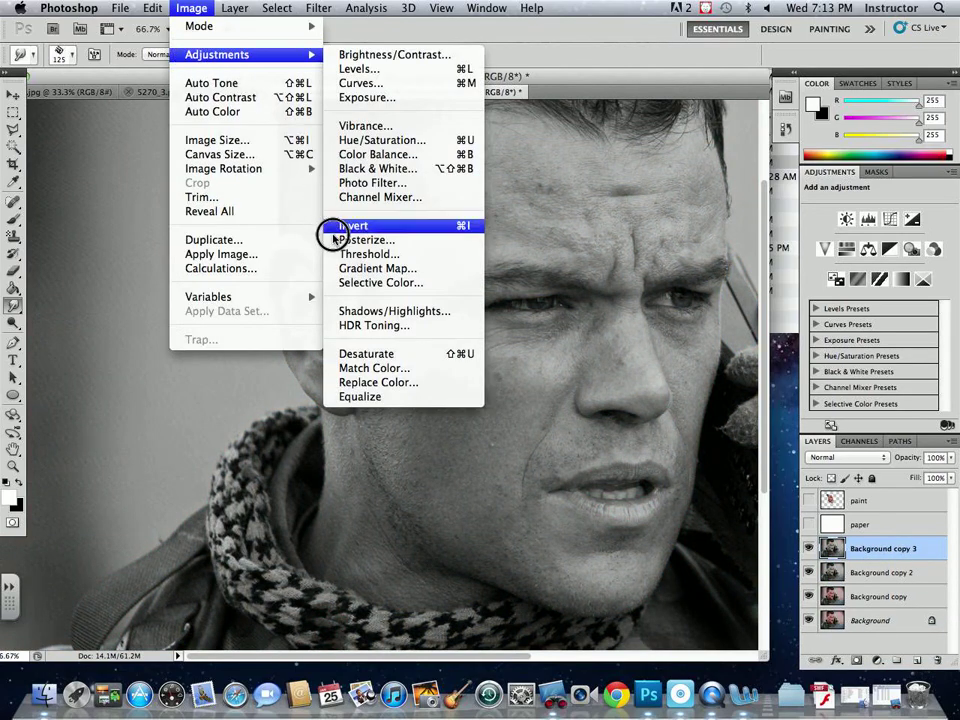
left_click(424, 227)
left_click(822, 456)
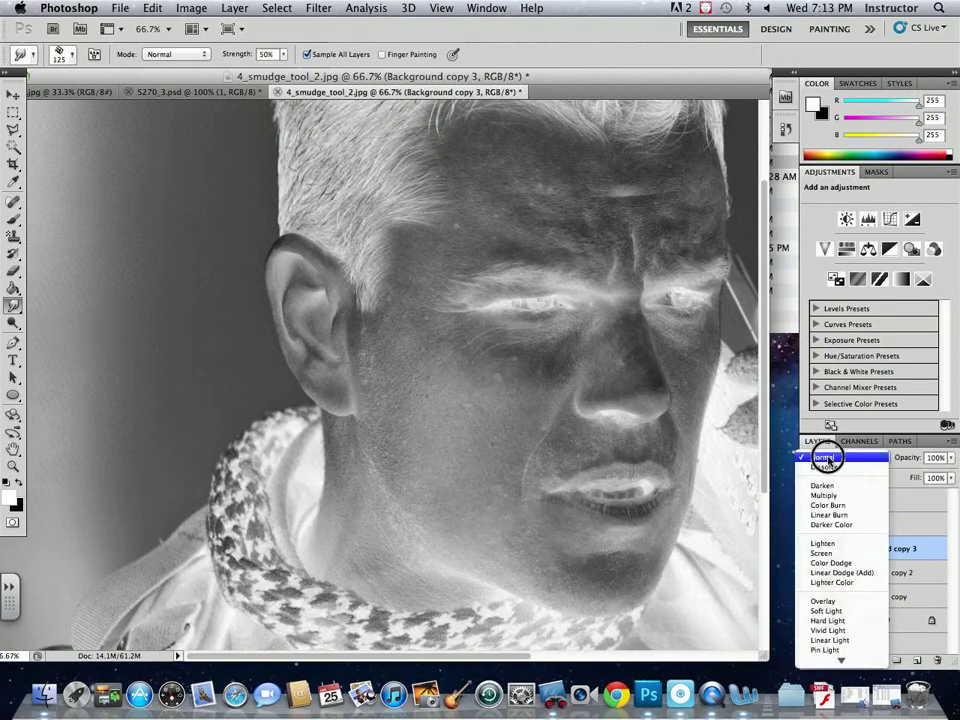
left_click(843, 566)
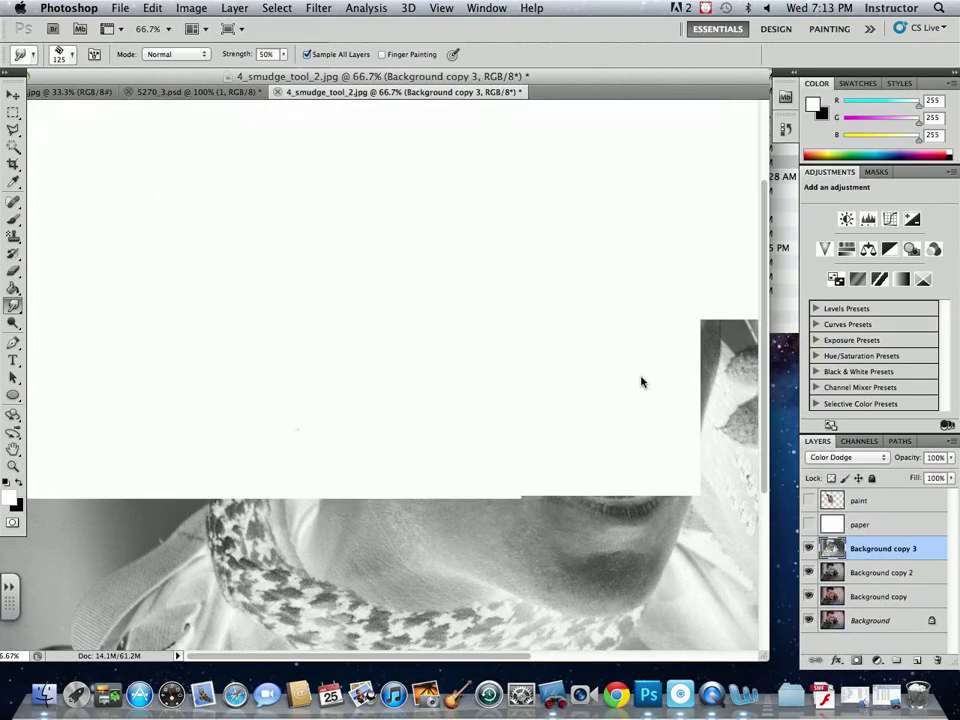
Apply a 7.6-pixel Gaussian Blur to the Color Dodge layer to bring out the sketch lines.
left_click(318, 8)
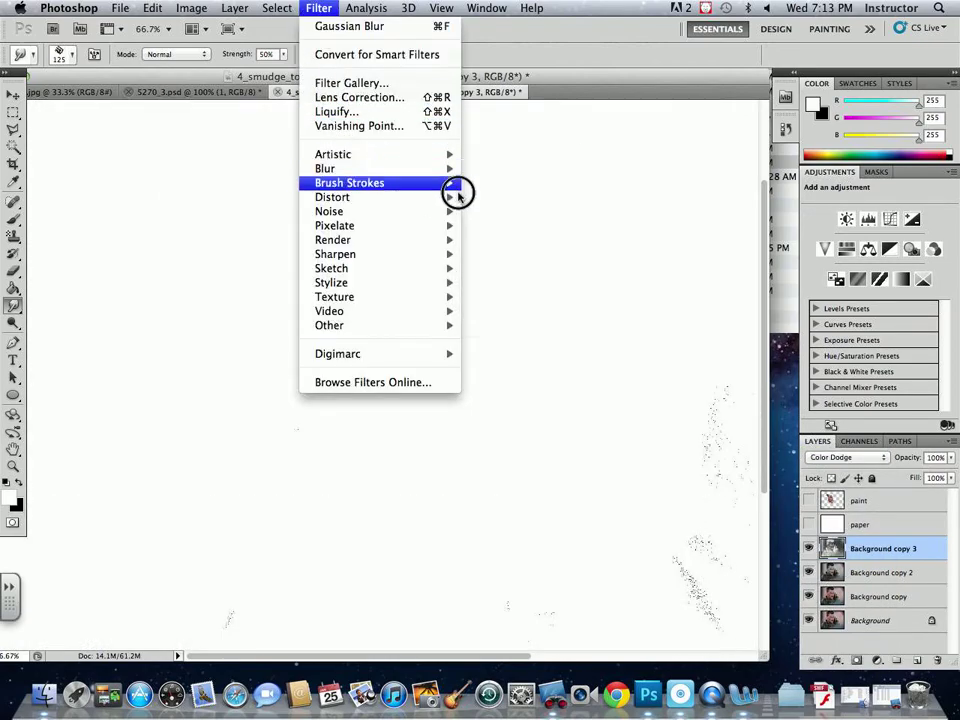
mouse_move(445, 169)
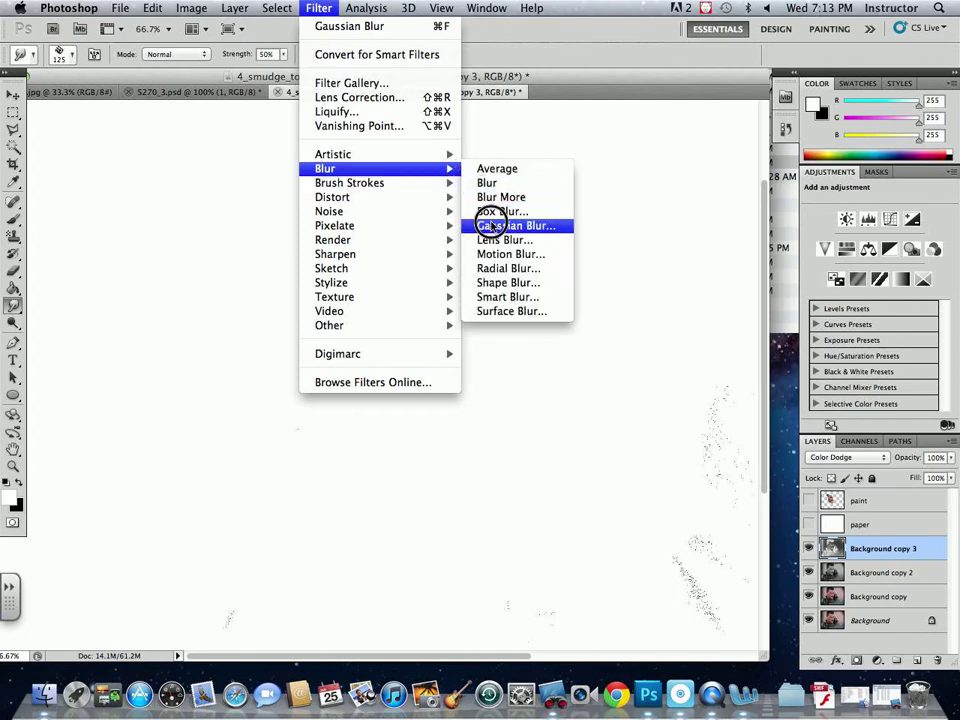
left_click(500, 225)
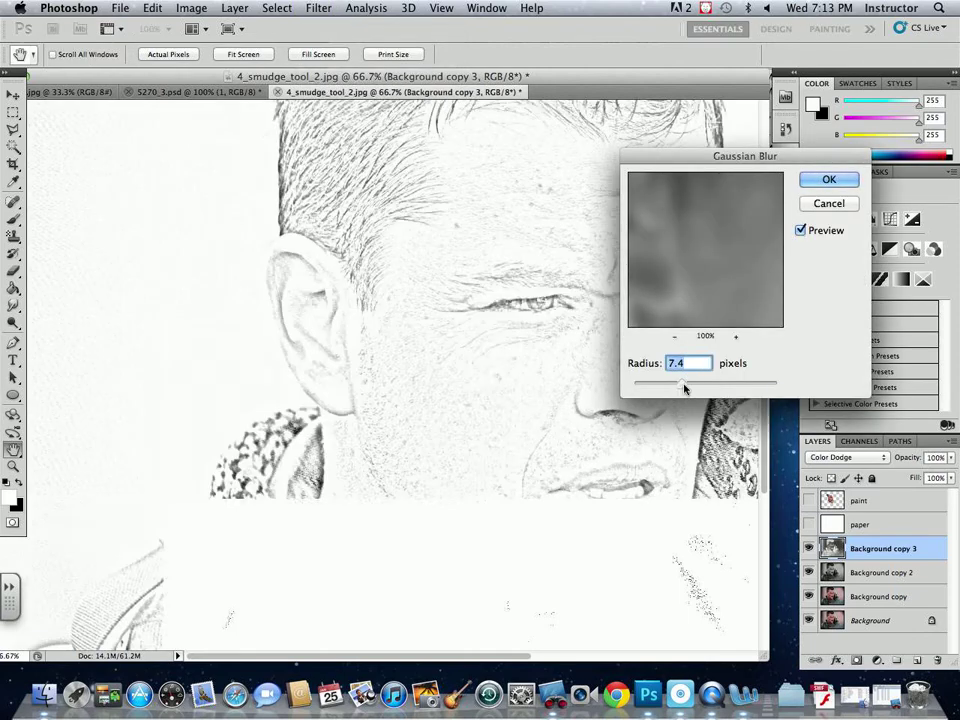
mouse_move(684, 389)
left_mouse_down()
mouse_move(675, 387)
mouse_move(683, 388)
left_mouse_up()
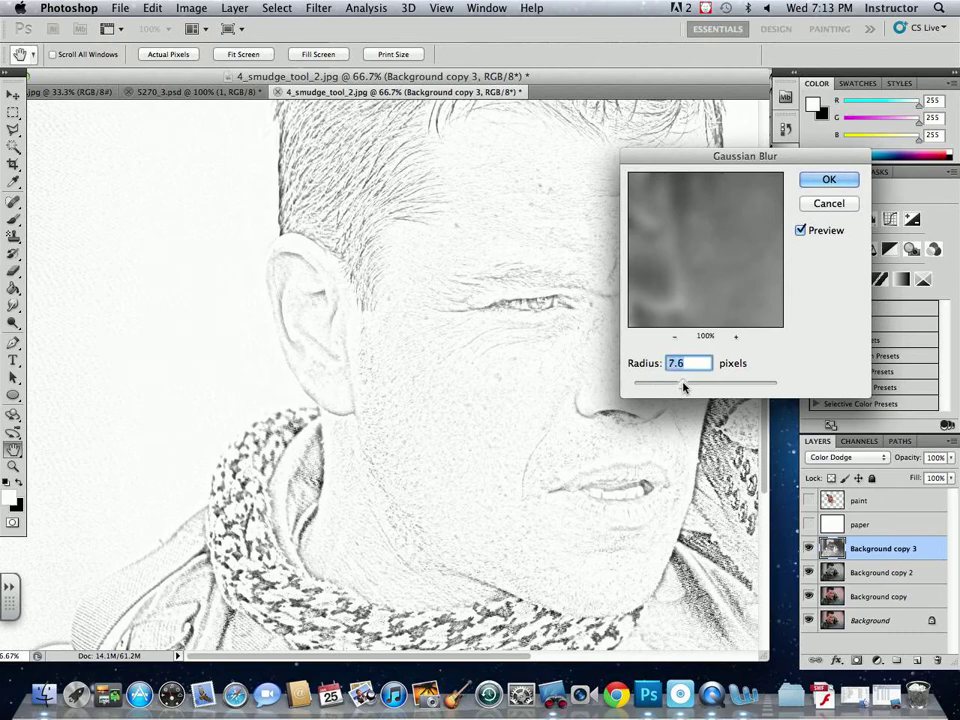
left_click(838, 181)
key("r")
left_click(857, 574, "shift")
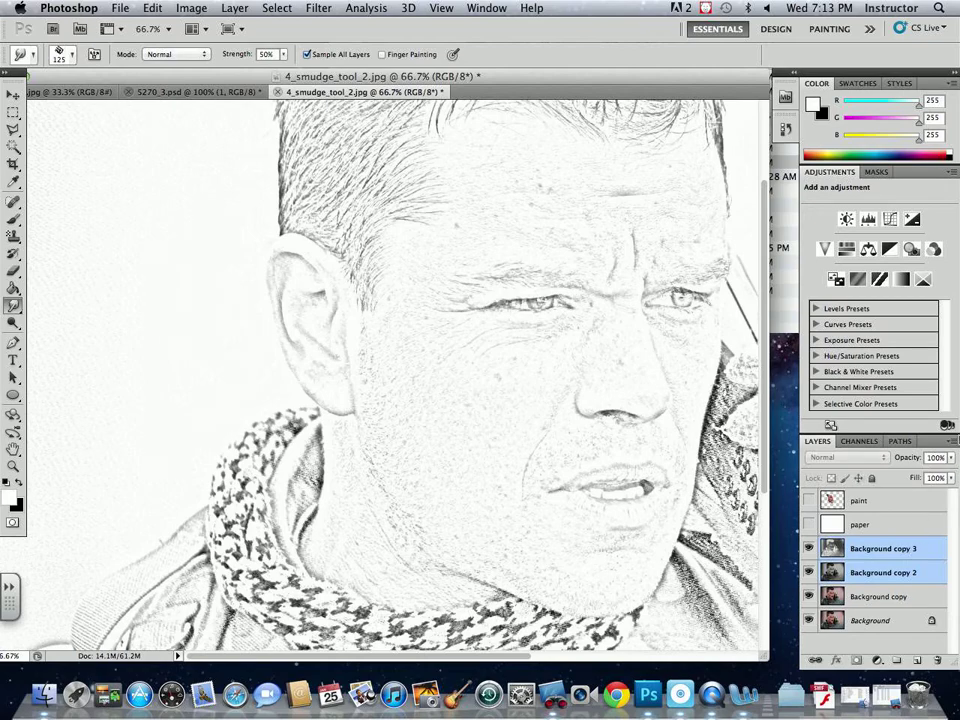
Merge the two sketch layers into a single pencil-sketch layer.
left_click(953, 441)
left_click(912, 545)
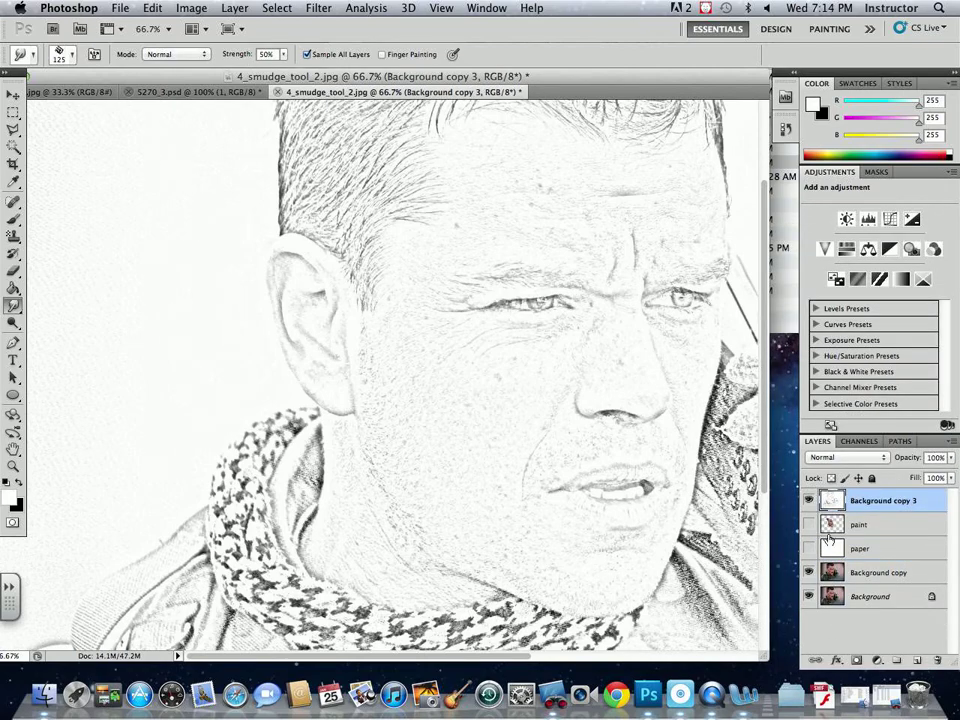
left_click(826, 525)
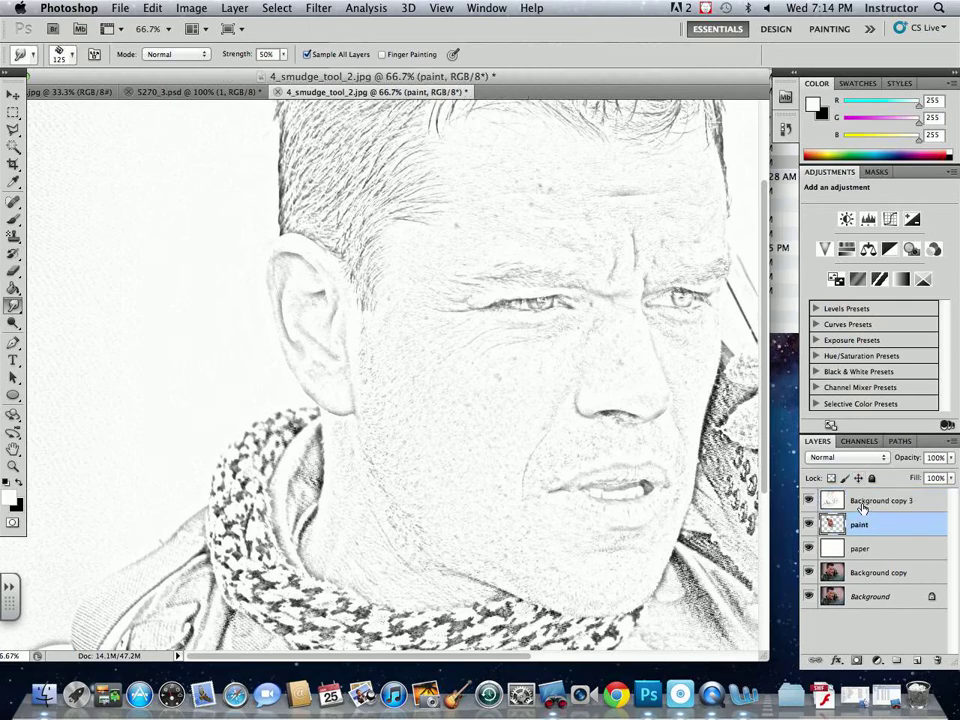
left_click(862, 508)
Set the sketch layer to Multiply at 70% opacity, then reselect the paint layer.
left_click(848, 457)
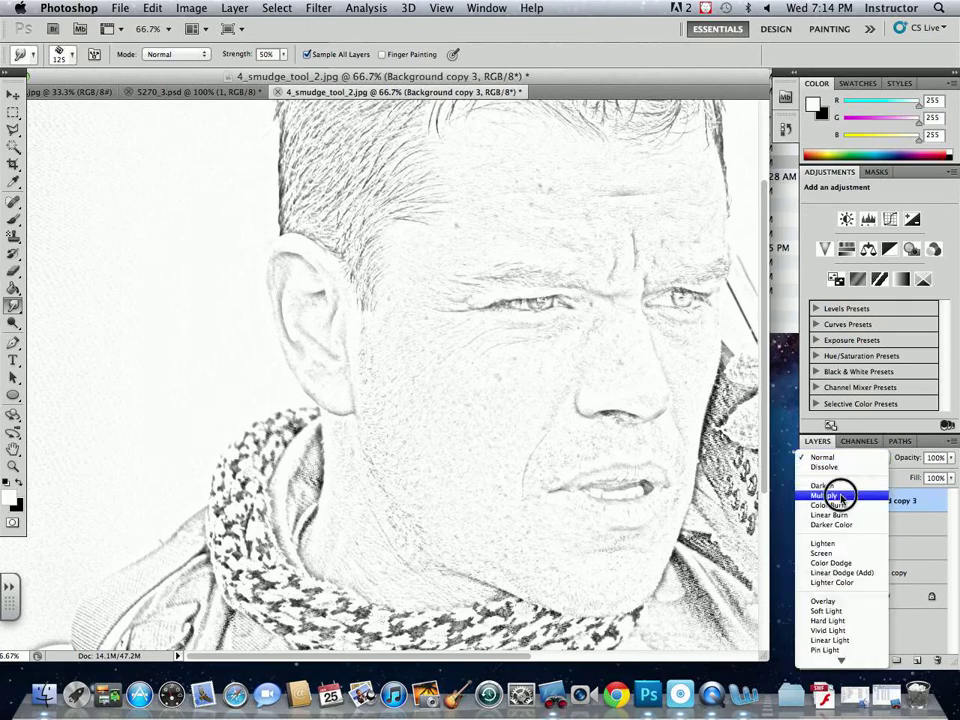
left_click(842, 497)
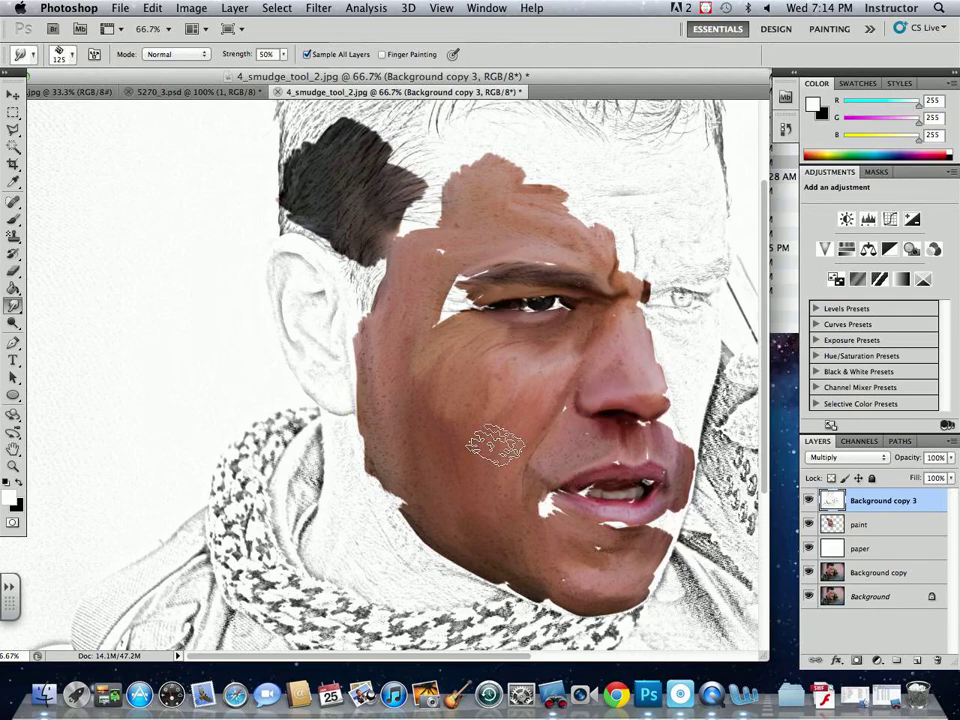
left_click(951, 457)
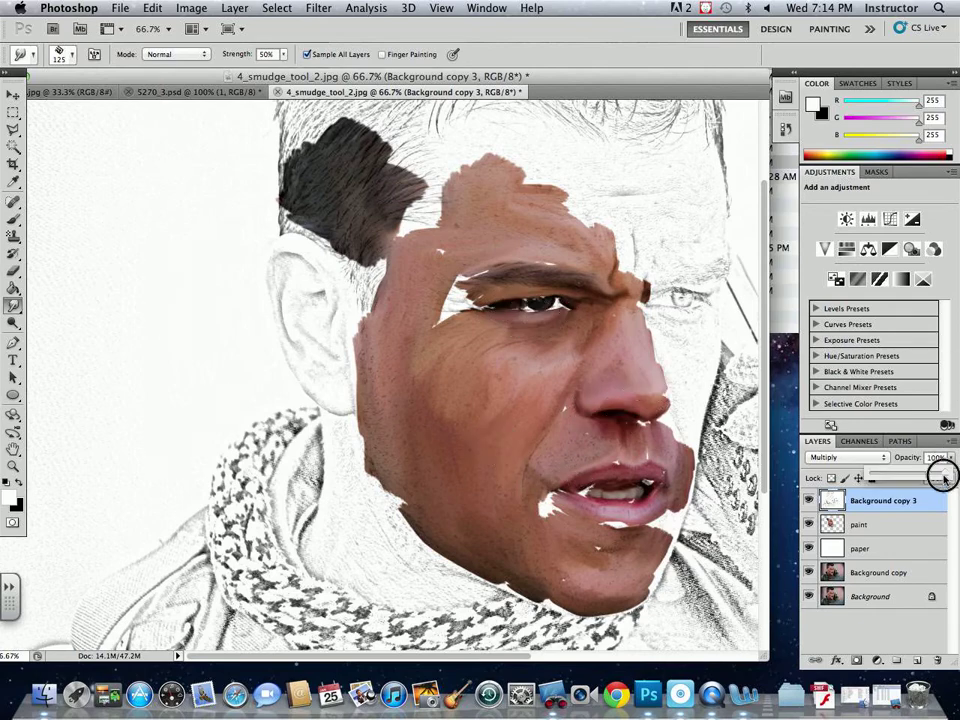
left_click_drag(943, 474, 925, 478)
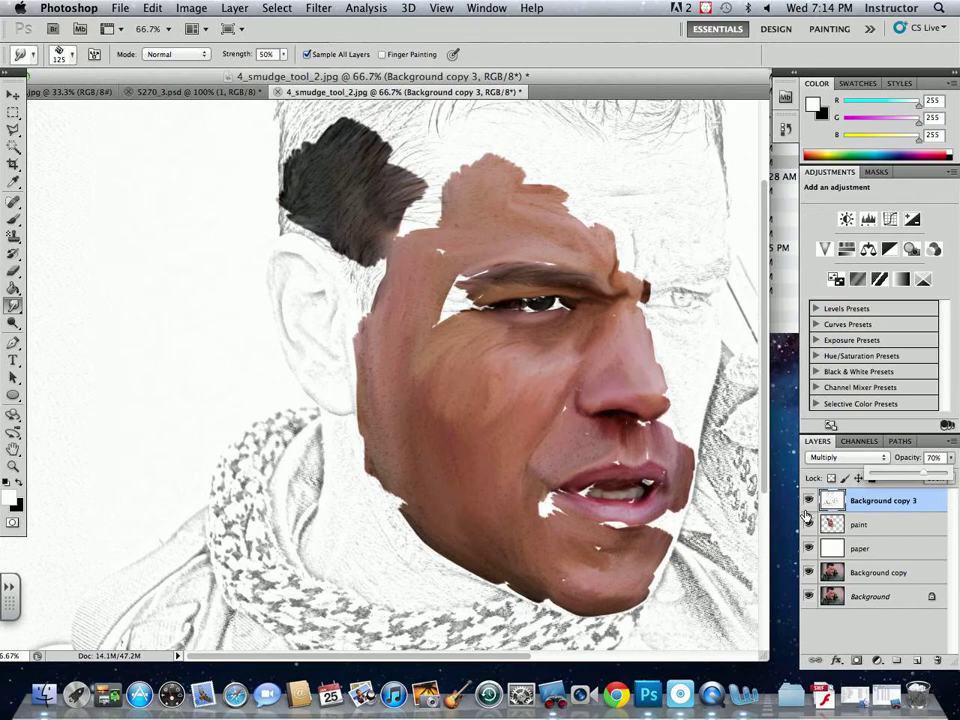
left_click(856, 530)
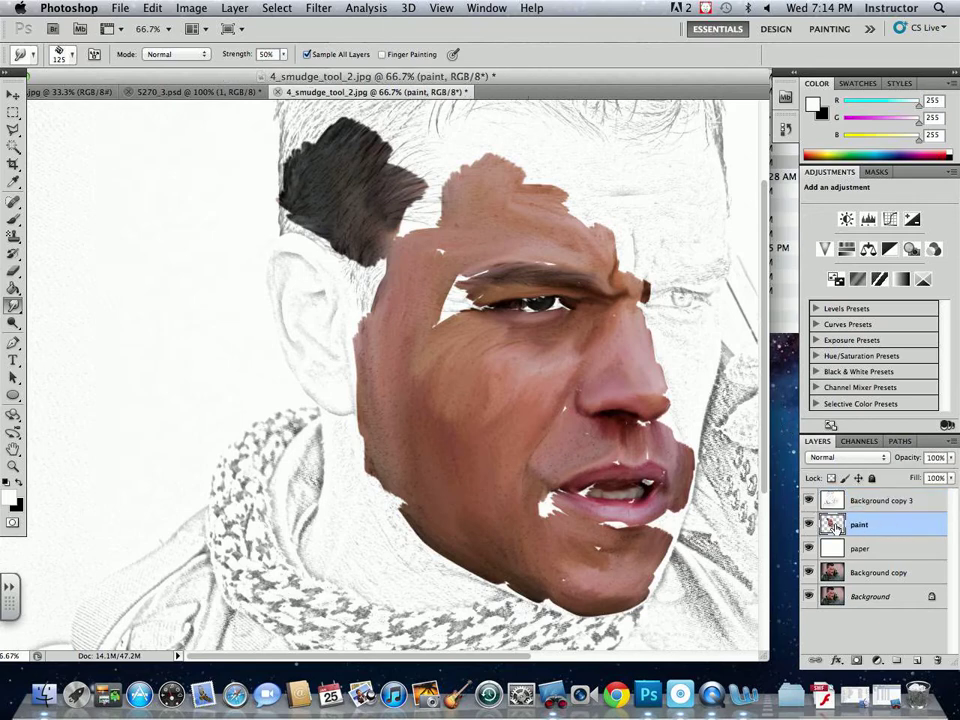
Add a new empty layer above the paint and hide the pencil sketch layer.
left_click(922, 657)
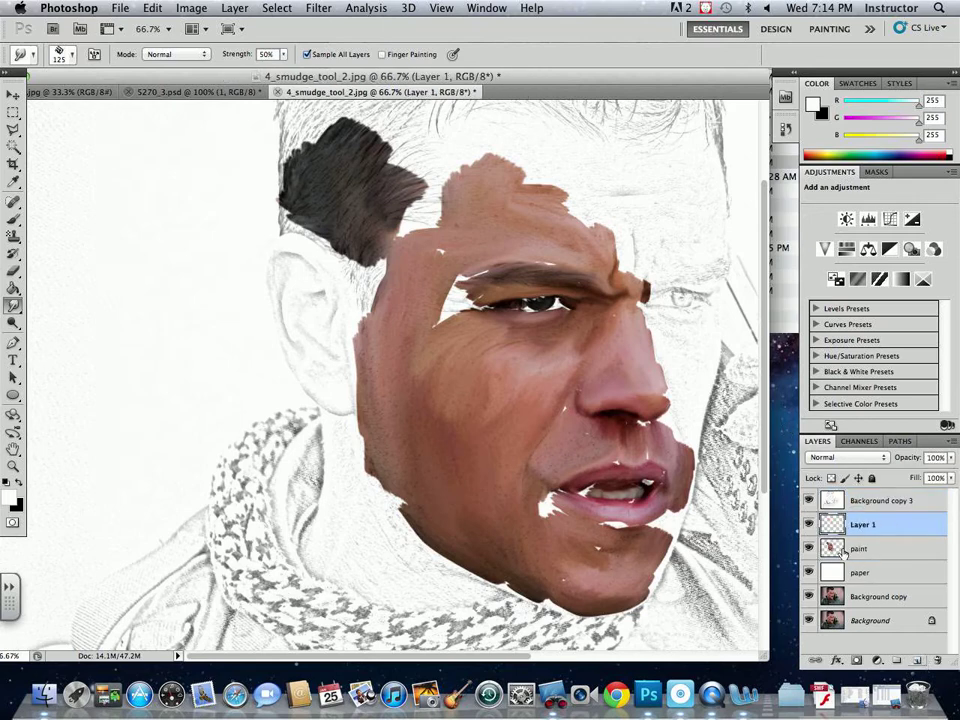
left_click(808, 500)
left_click(808, 500)
left_click(808, 500)
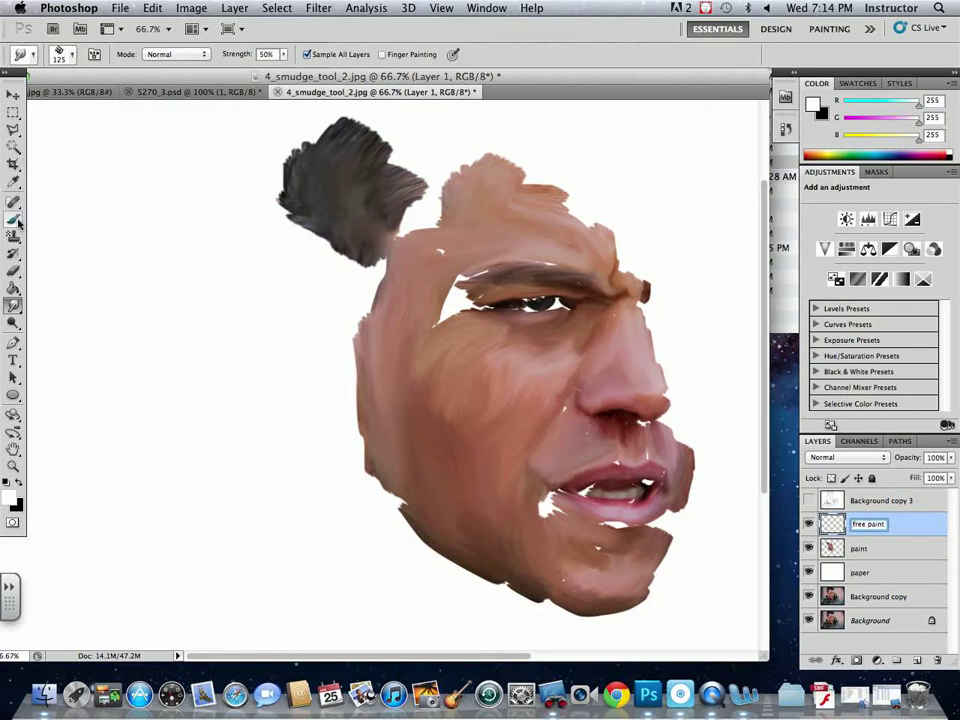
Switch to the Brush tool with the 36 px textured tip at about 64% opacity.
left_click(14, 219)
left_click(72, 63)
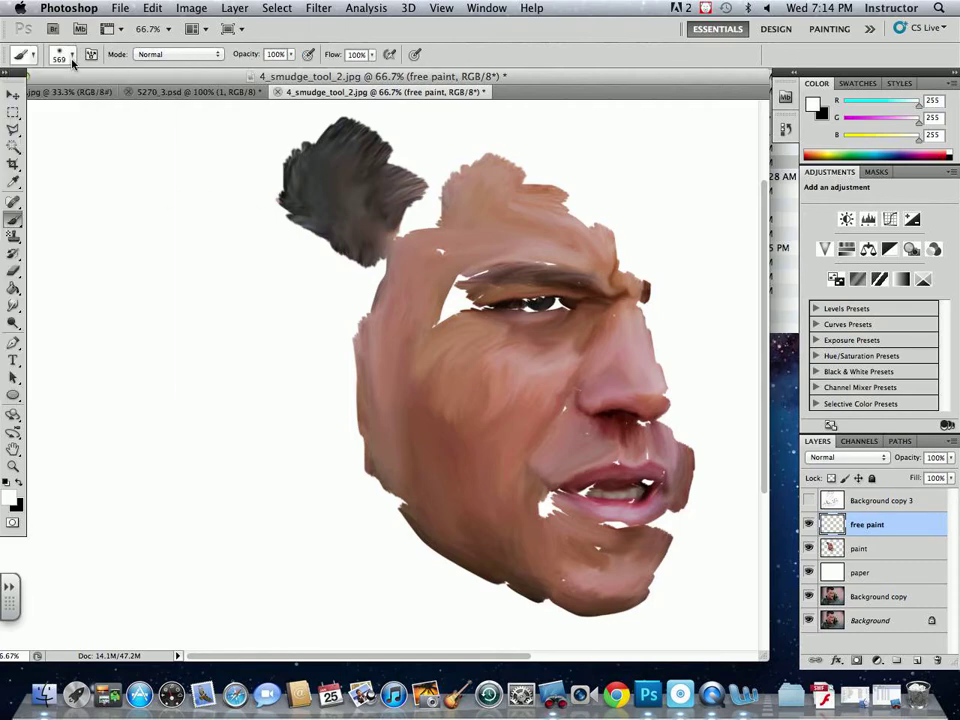
left_click(72, 63)
left_click(48, 252)
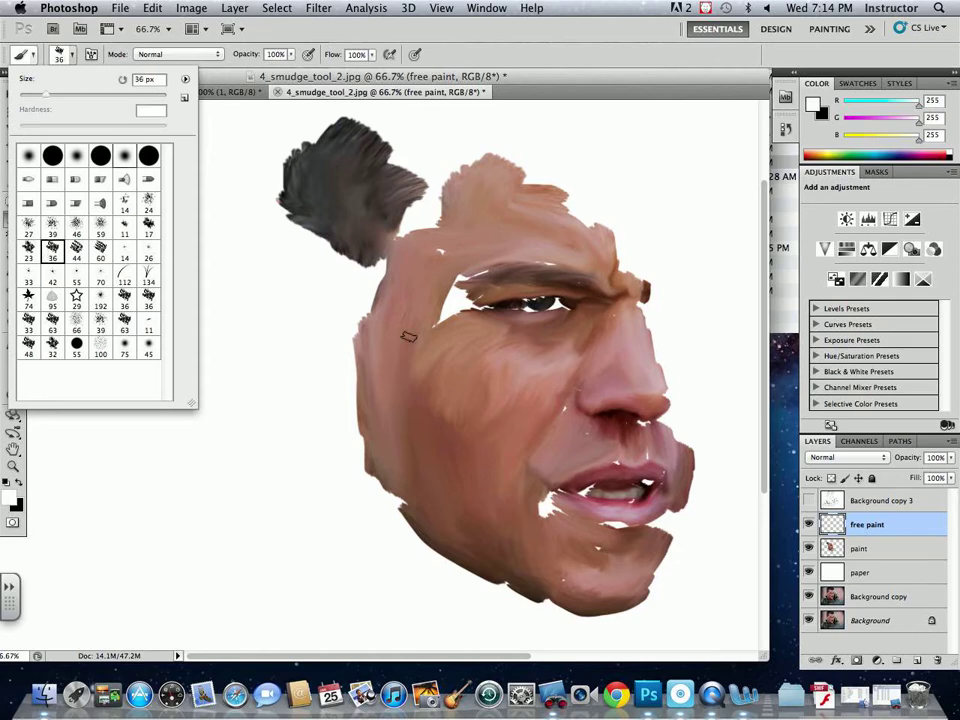
left_click(572, 82)
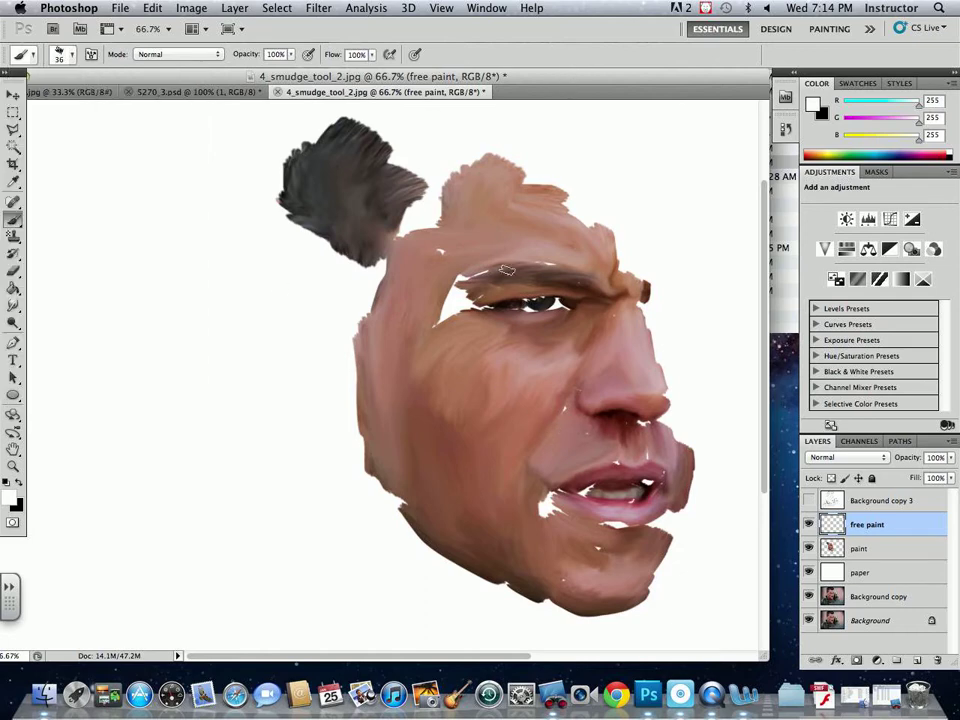
key("bracketright")
key("bracketleft")
key("bracketleft")
left_click(290, 54)
left_click_drag(291, 71, 267, 76)
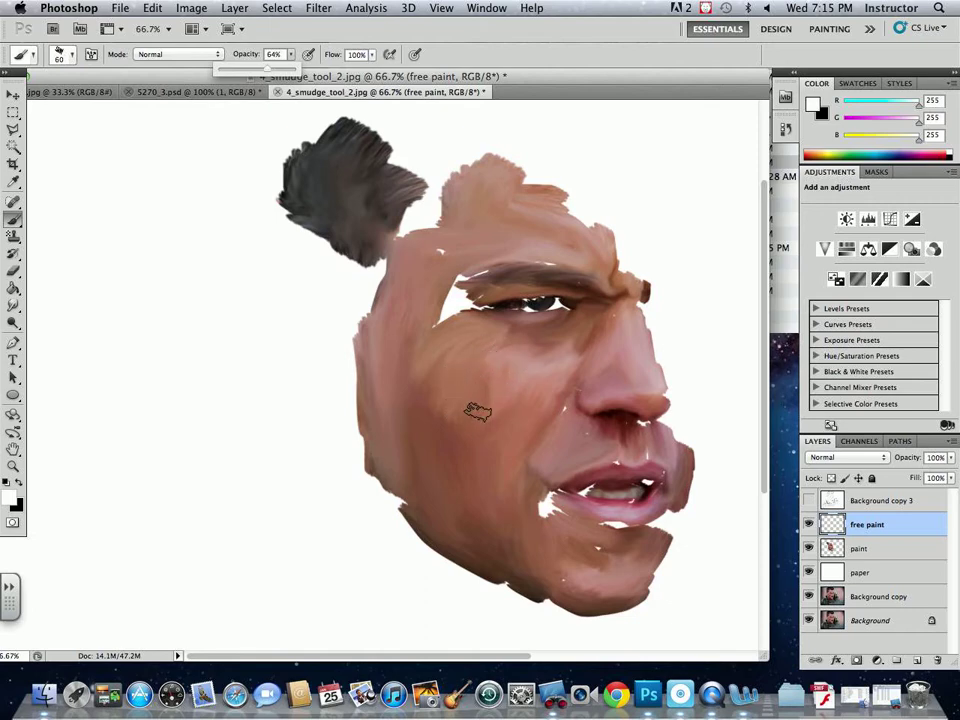
Sample skin tones and paint them over the cheek, jaw, upper forehead and brow.
left_click(516, 375, "alt")
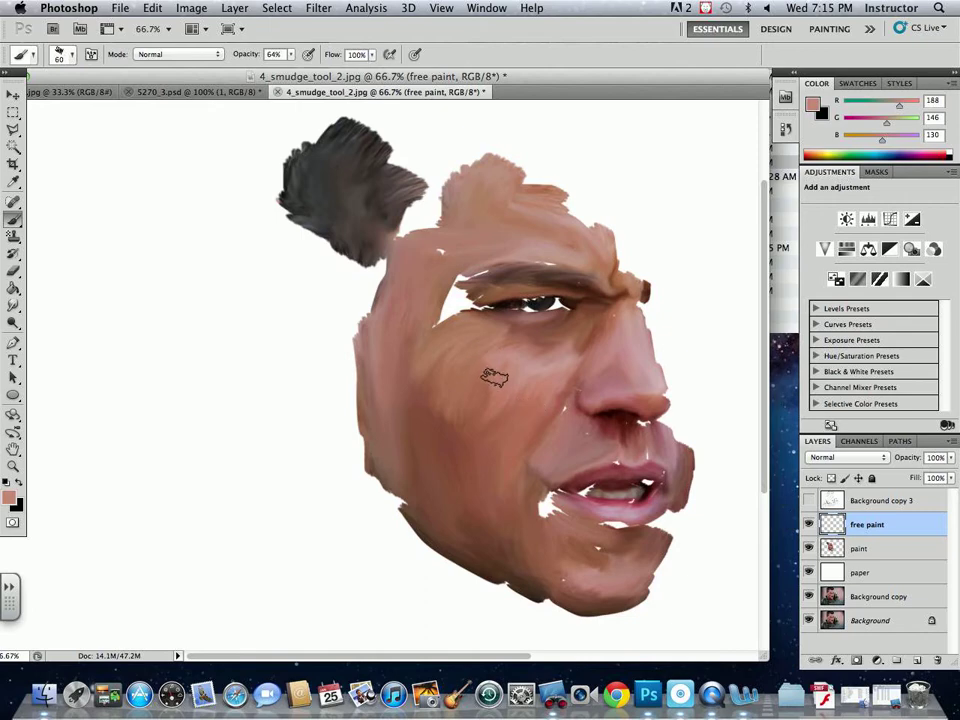
mouse_move(486, 373)
left_mouse_down()
mouse_move(476, 412)
mouse_move(496, 396)
mouse_move(467, 382)
mouse_move(472, 392)
mouse_move(470, 361)
mouse_move(473, 372)
mouse_move(538, 358)
mouse_move(500, 373)
mouse_move(532, 359)
mouse_move(484, 368)
mouse_move(472, 428)
left_mouse_up()
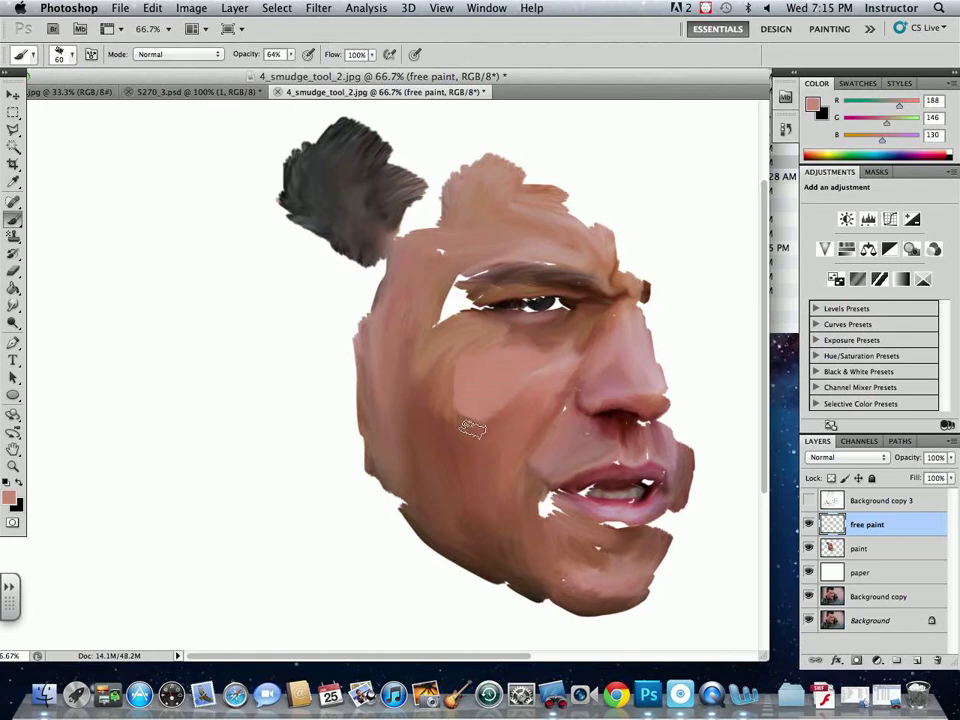
left_click(441, 376, "alt")
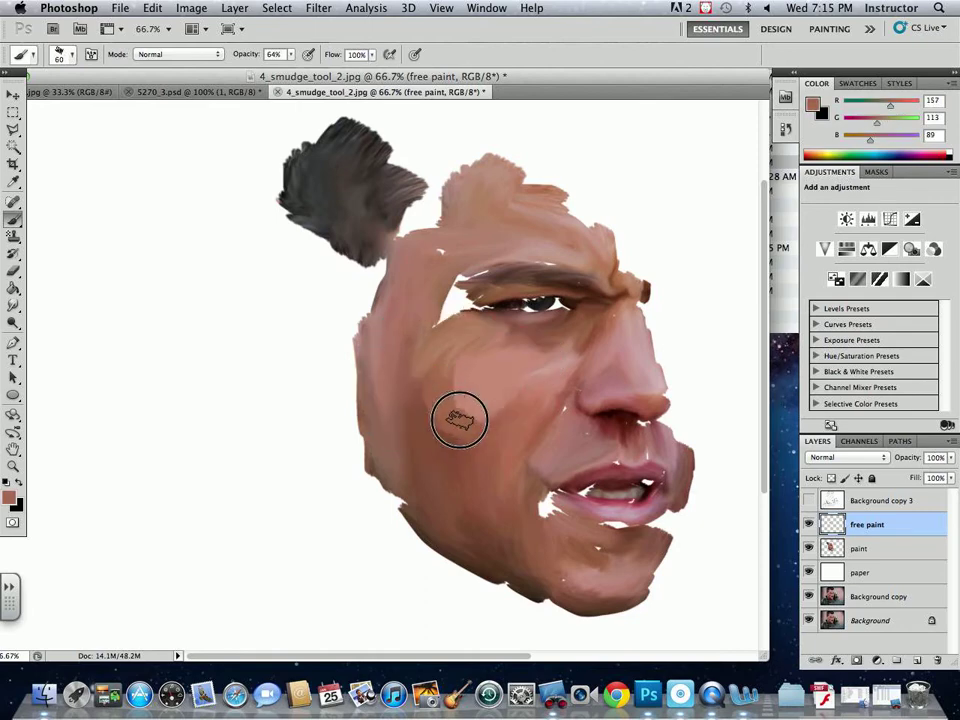
left_click(409, 420, "alt")
mouse_move(424, 434)
left_mouse_down()
mouse_move(459, 458)
mouse_move(445, 458)
mouse_move(446, 478)
mouse_move(472, 545)
mouse_move(457, 511)
mouse_move(505, 545)
left_mouse_up()
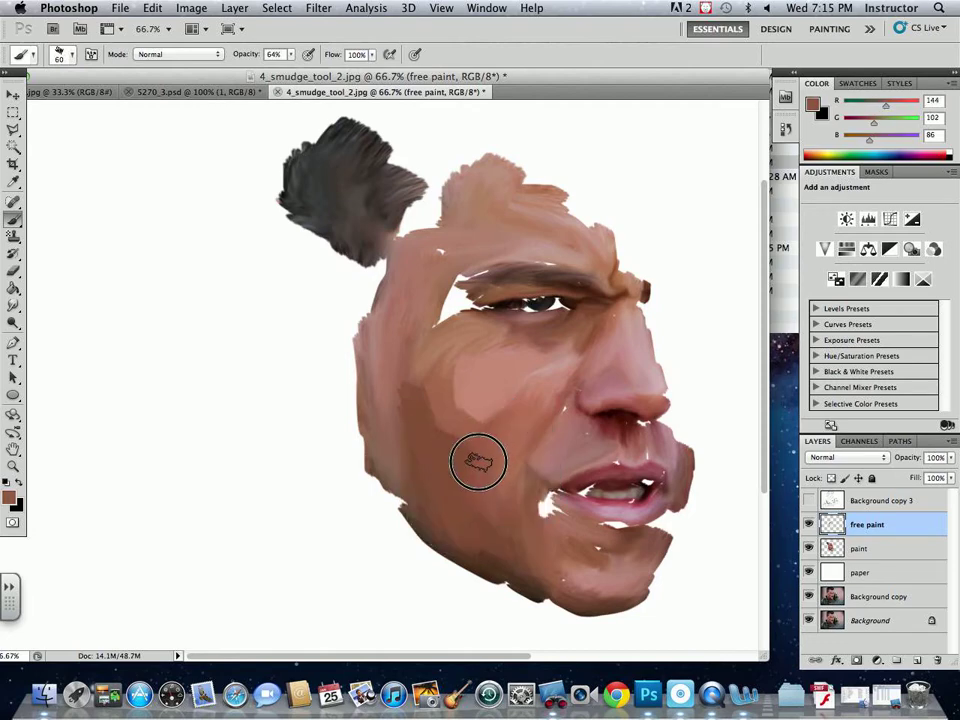
left_click(518, 414, "alt")
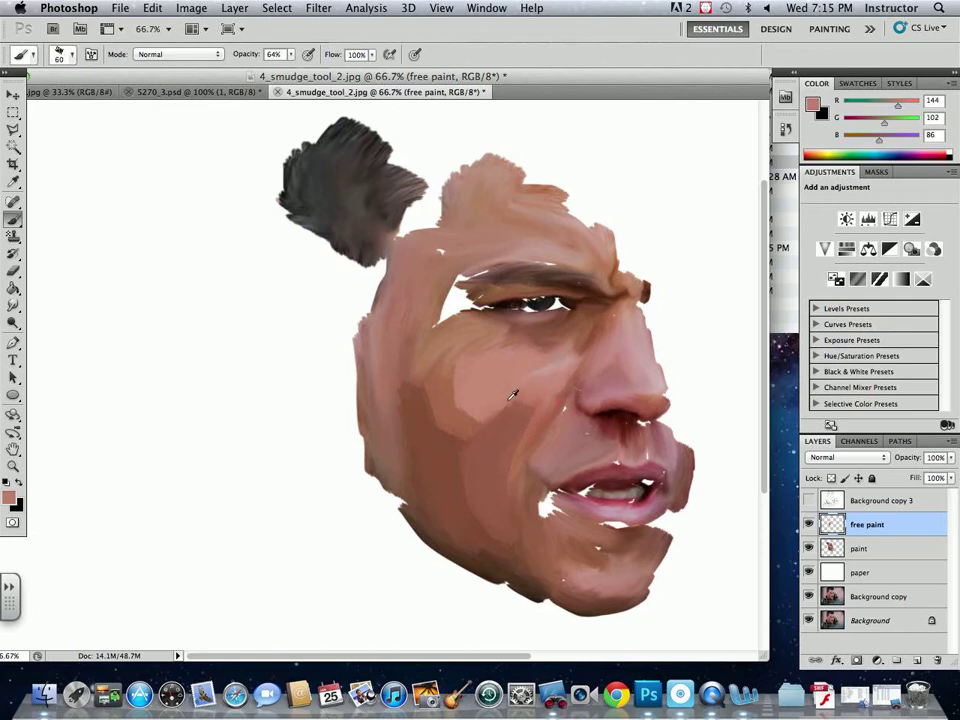
left_click(538, 388, "alt")
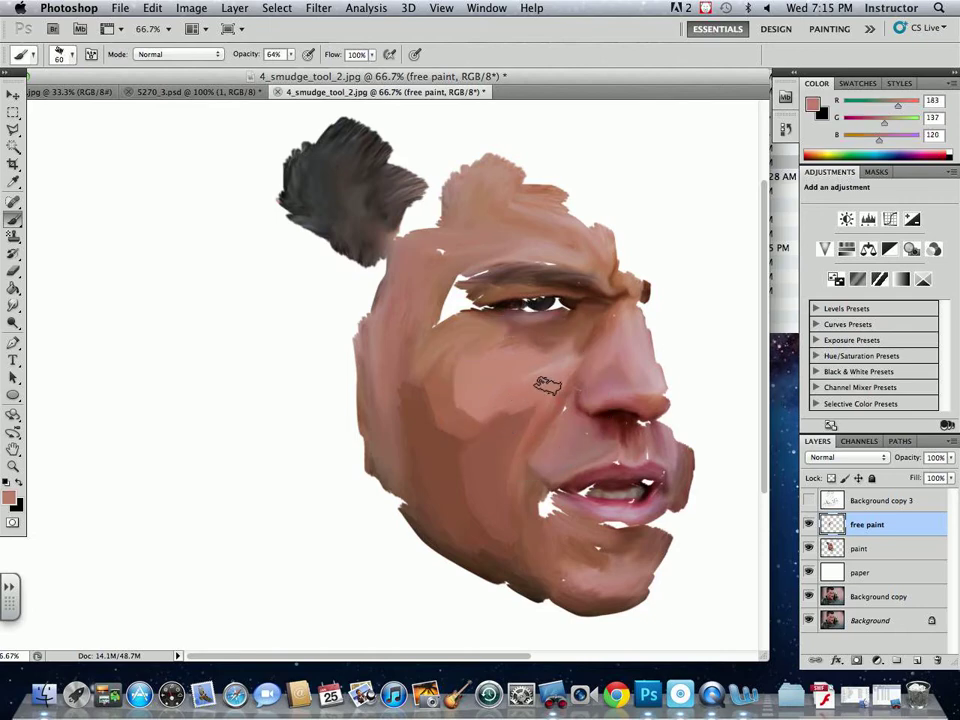
left_click(545, 242, "alt")
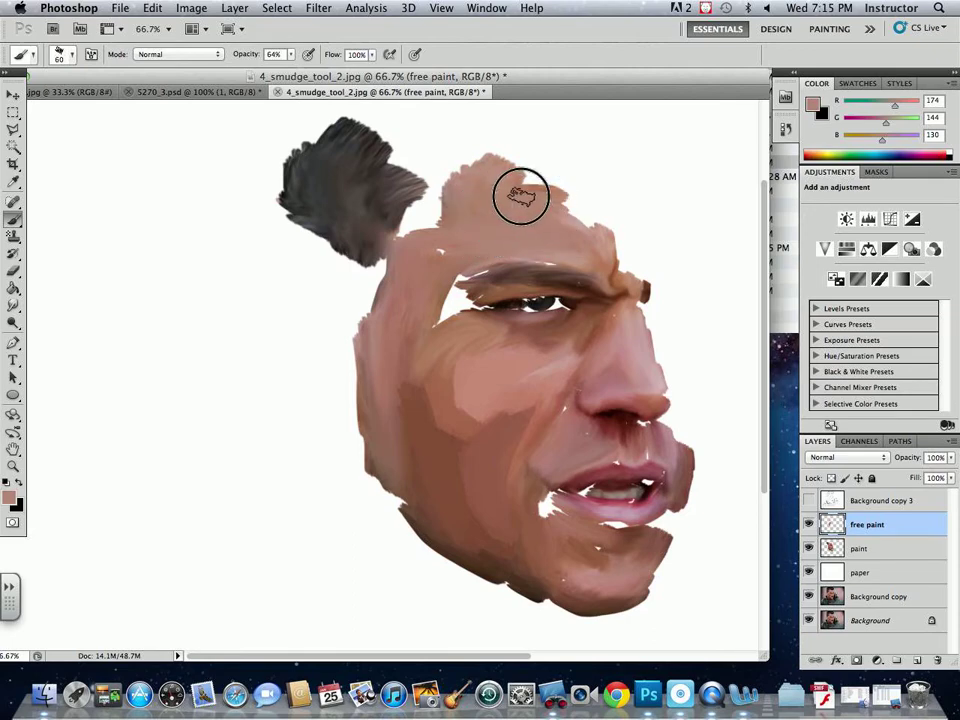
mouse_move(491, 222)
left_mouse_down()
mouse_move(553, 224)
mouse_move(548, 212)
mouse_move(498, 195)
mouse_move(561, 205)
mouse_move(553, 240)
mouse_move(503, 254)
mouse_move(543, 253)
mouse_move(450, 262)
mouse_move(488, 232)
mouse_move(441, 256)
mouse_move(461, 197)
mouse_move(440, 256)
mouse_move(448, 211)
mouse_move(457, 231)
mouse_move(466, 180)
mouse_move(497, 197)
left_mouse_up()
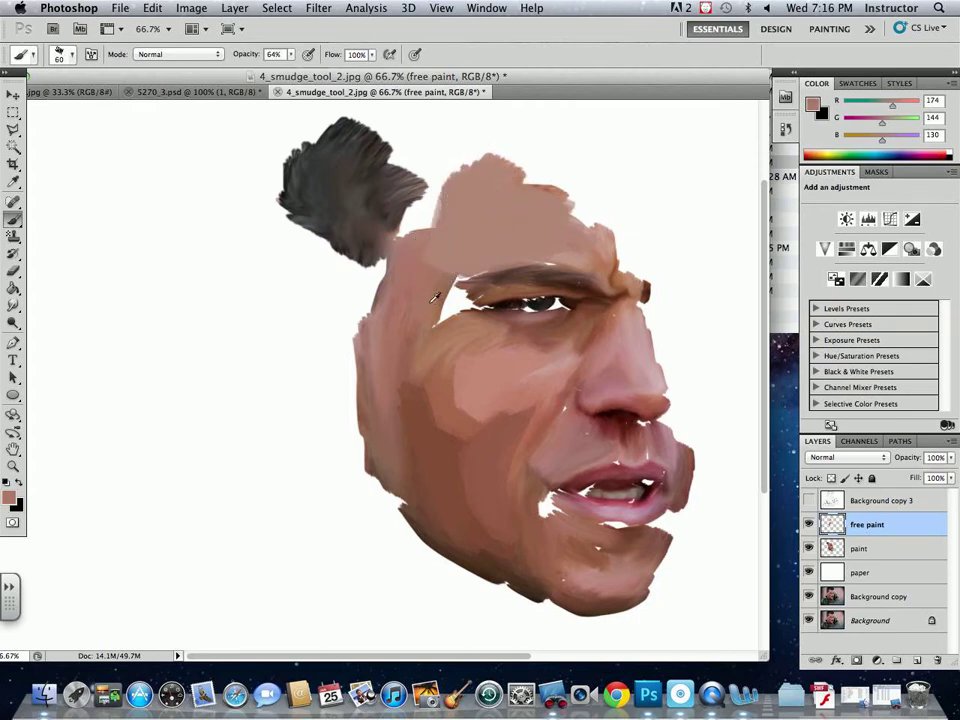
mouse_move(452, 282)
left_mouse_down()
mouse_move(461, 300)
mouse_move(450, 290)
mouse_move(416, 322)
mouse_move(456, 279)
mouse_move(446, 274)
mouse_move(473, 271)
mouse_move(508, 242)
mouse_move(480, 262)
mouse_move(450, 257)
left_mouse_up()
Sample forehead, temple and cheek tones and paint over the white gap left of the lips.
left_click(598, 248, "alt")
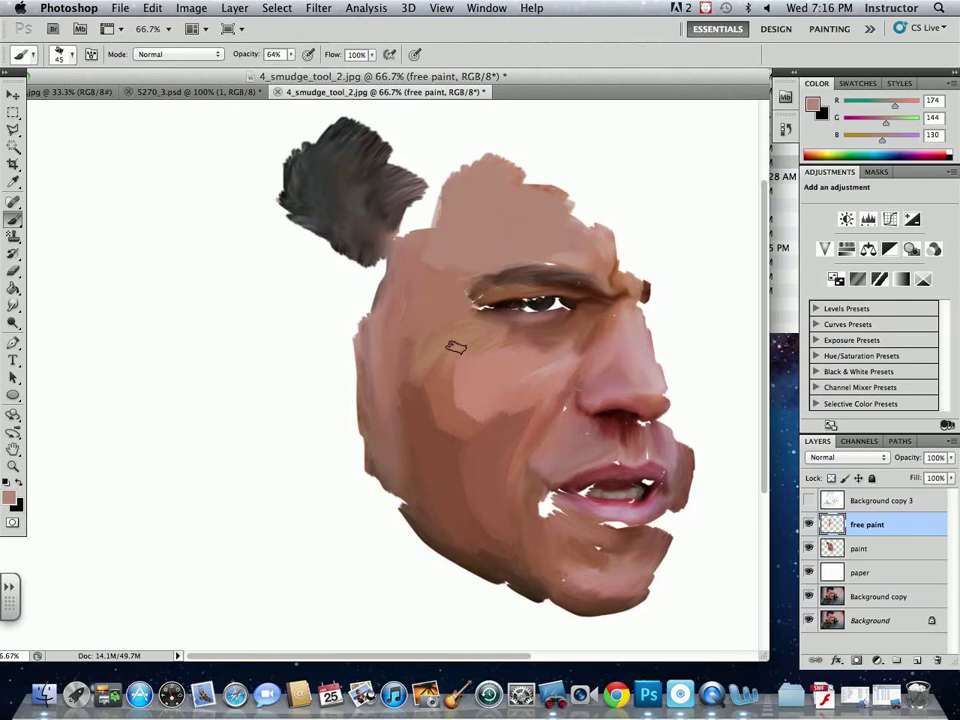
left_click(402, 280, "alt")
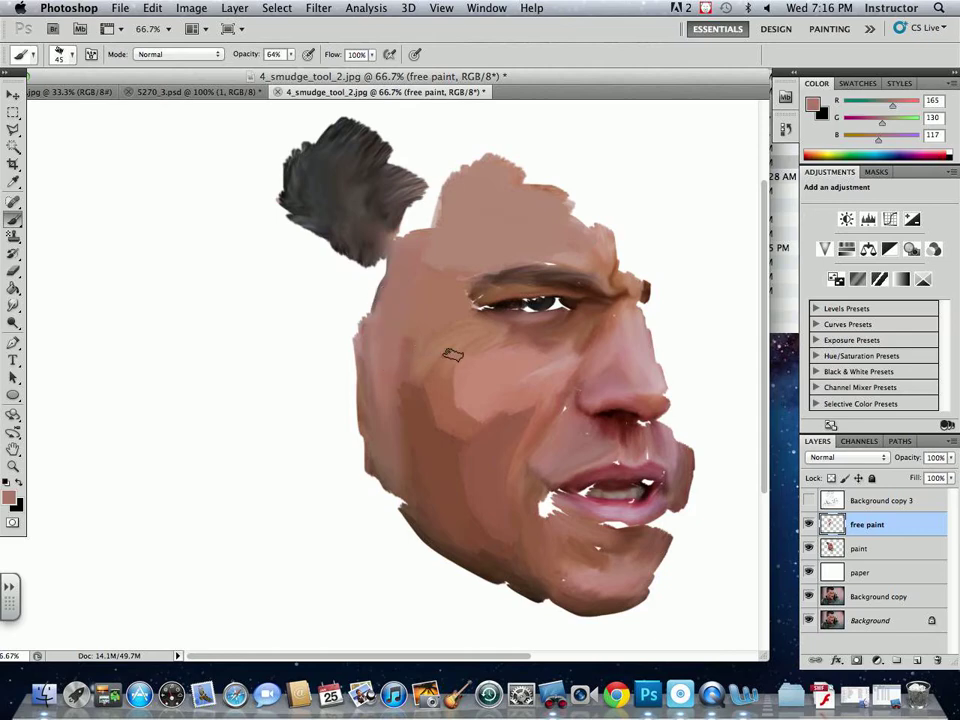
left_click(476, 313, "alt")
left_click(553, 521, "alt")
mouse_move(553, 521)
left_mouse_down()
mouse_move(546, 499)
mouse_move(539, 503)
left_mouse_up()
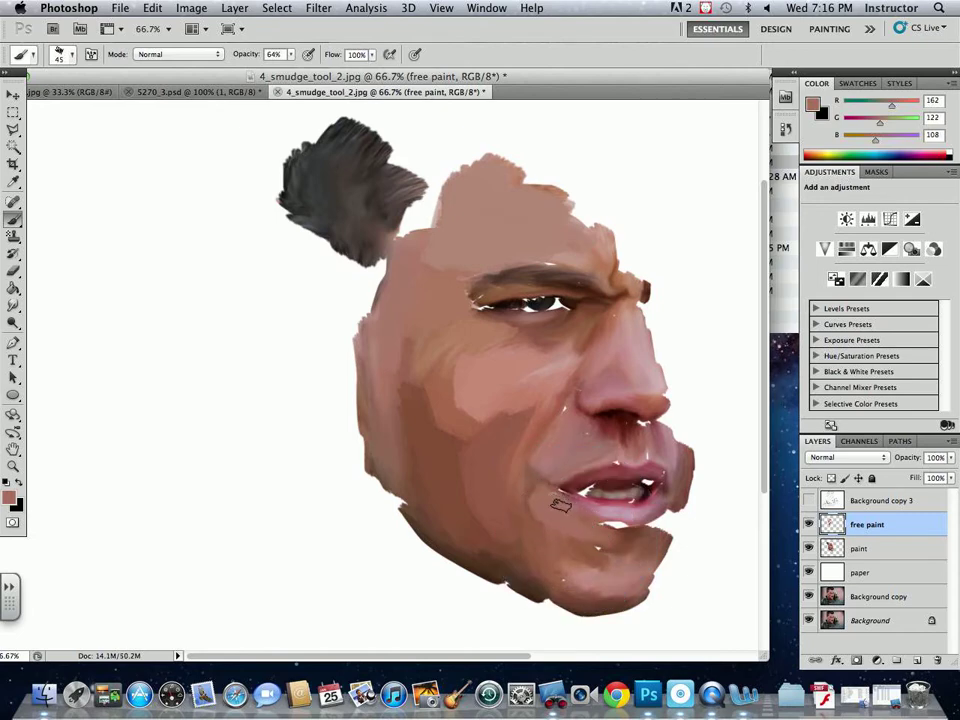
left_click(604, 600, "alt")
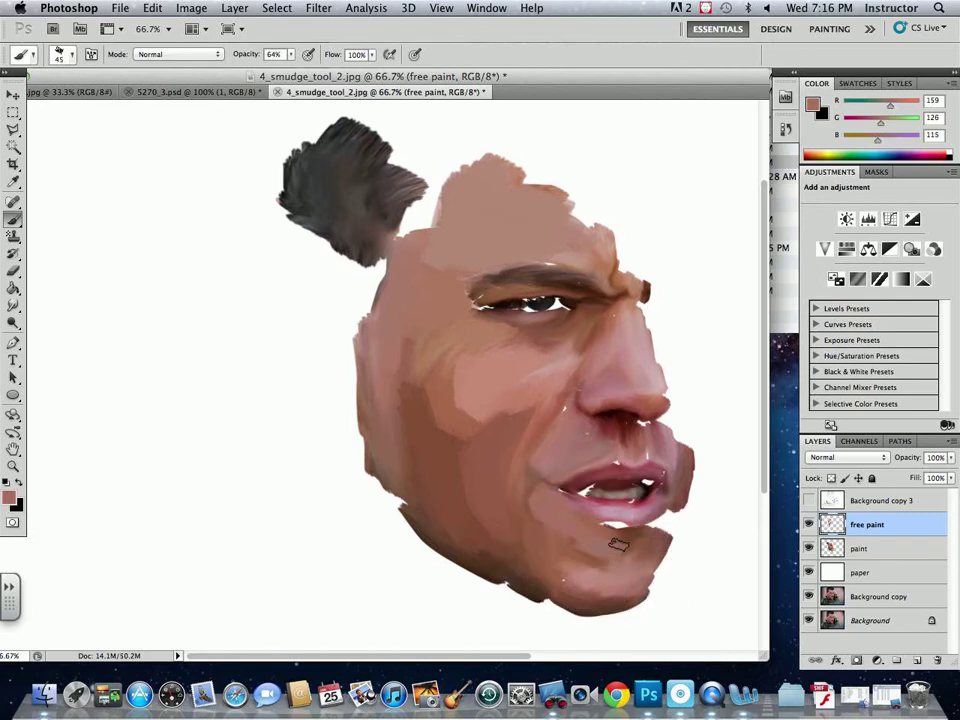
left_click(574, 574, "alt")
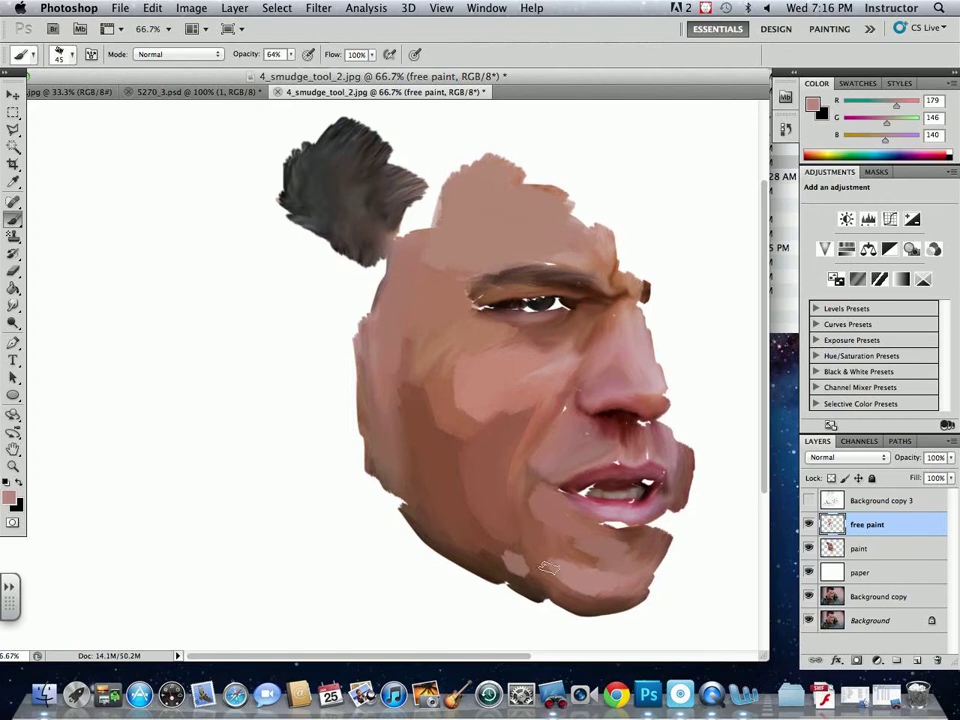
left_click(530, 588, "alt")
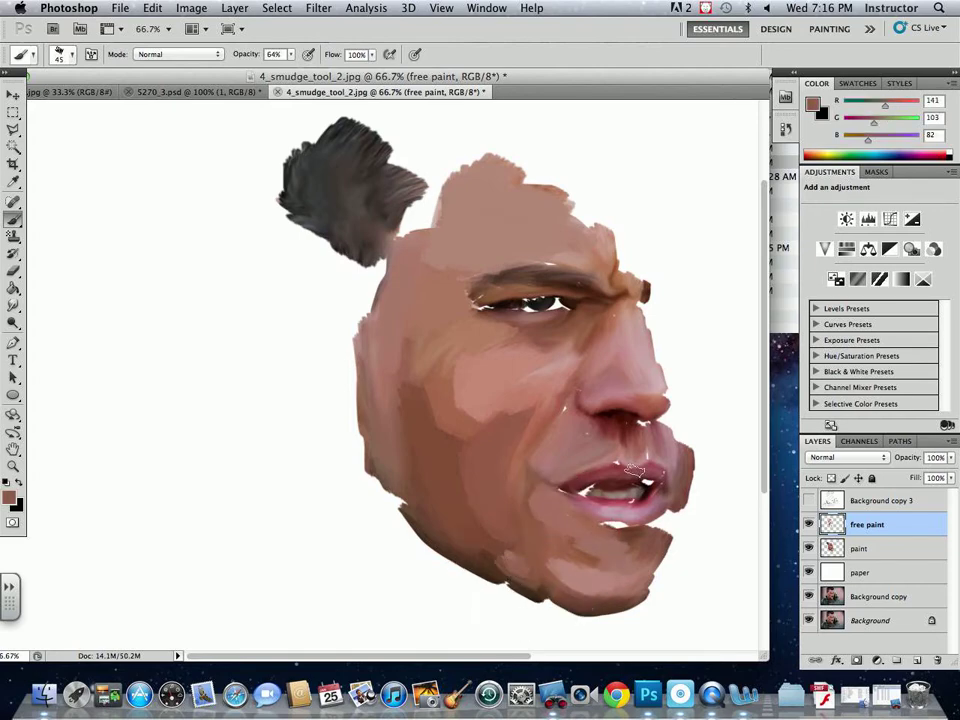
Sample pale pink and brown tones from the cheek, nose and nose bridge.
left_click(630, 335, "alt")
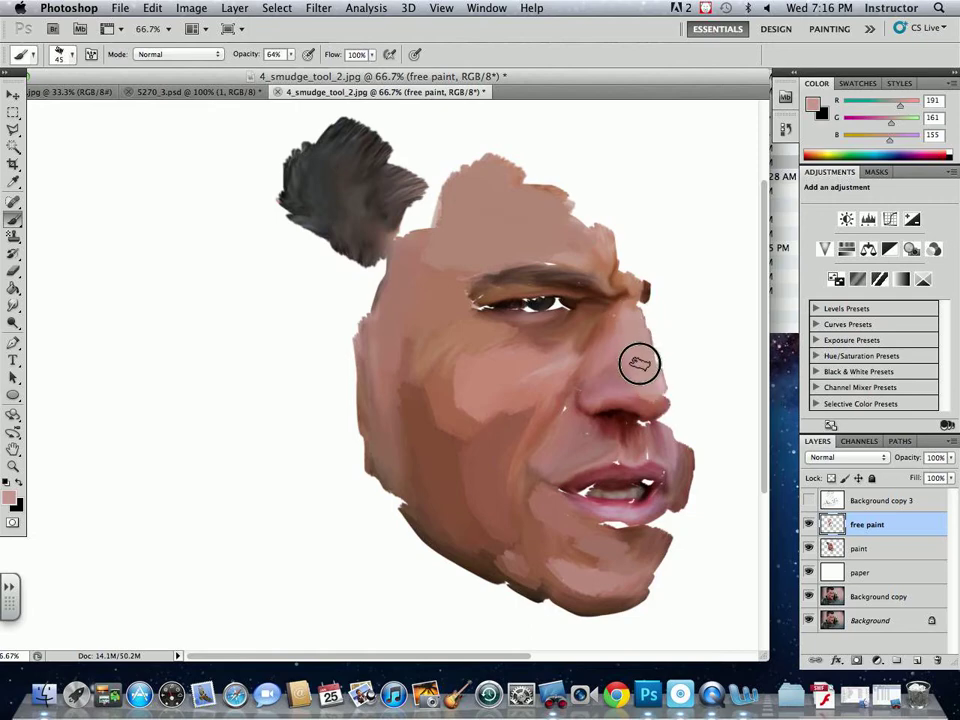
scroll(630, 400, "right", 2)
left_click(625, 402, "alt")
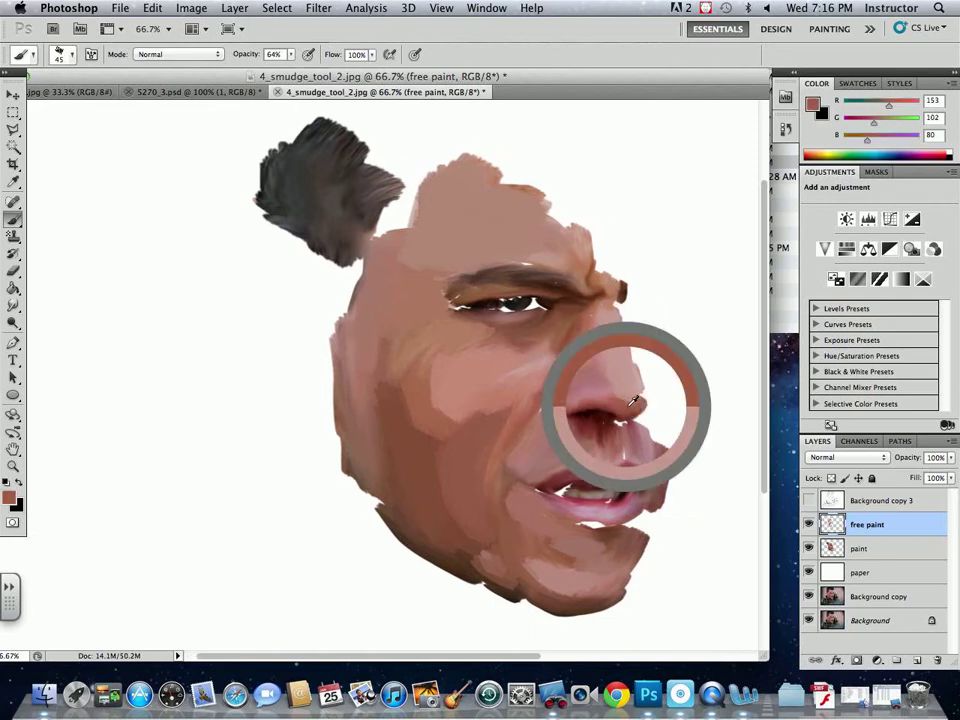
left_click(590, 362, "alt")
left_click(600, 375, "alt")
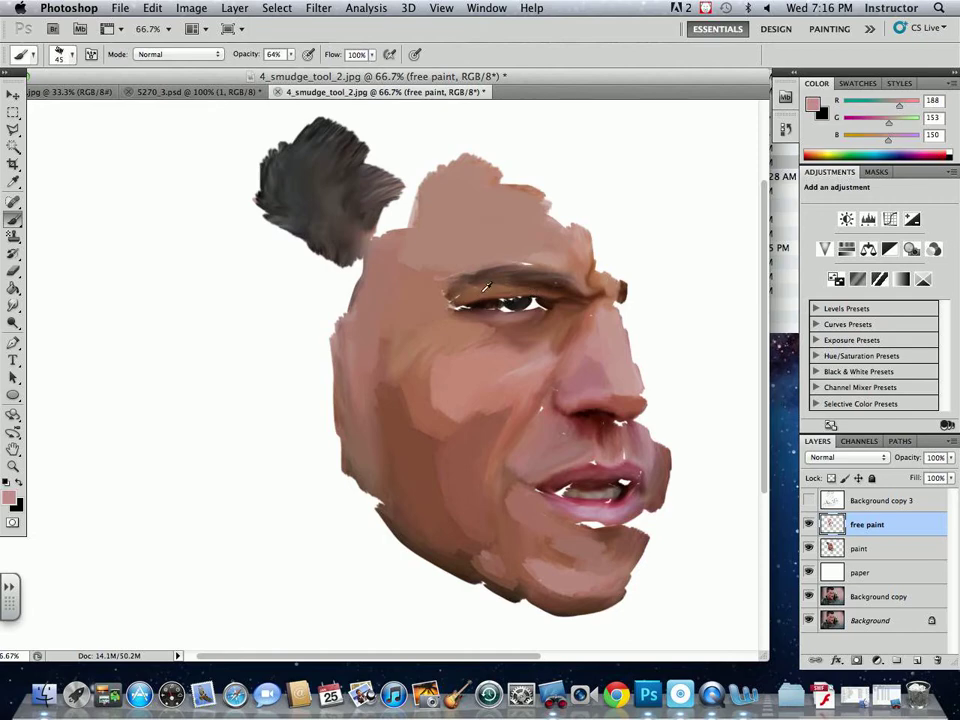
View the face at 100% and compare before/after by undoing and toggling the free paint layer.
key("super+equal")
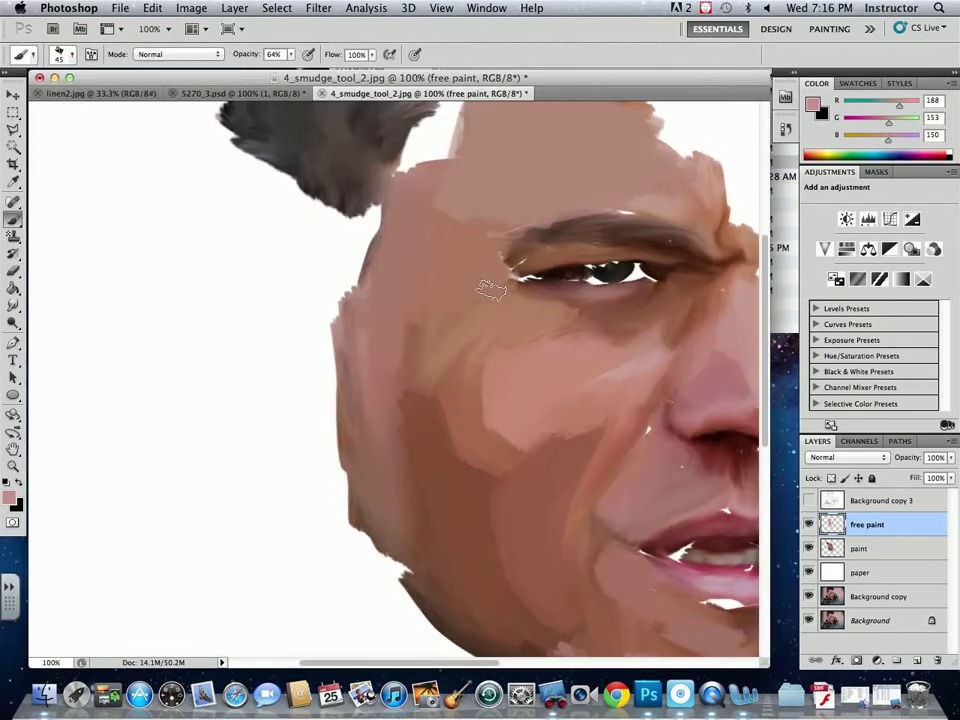
key("super+z")
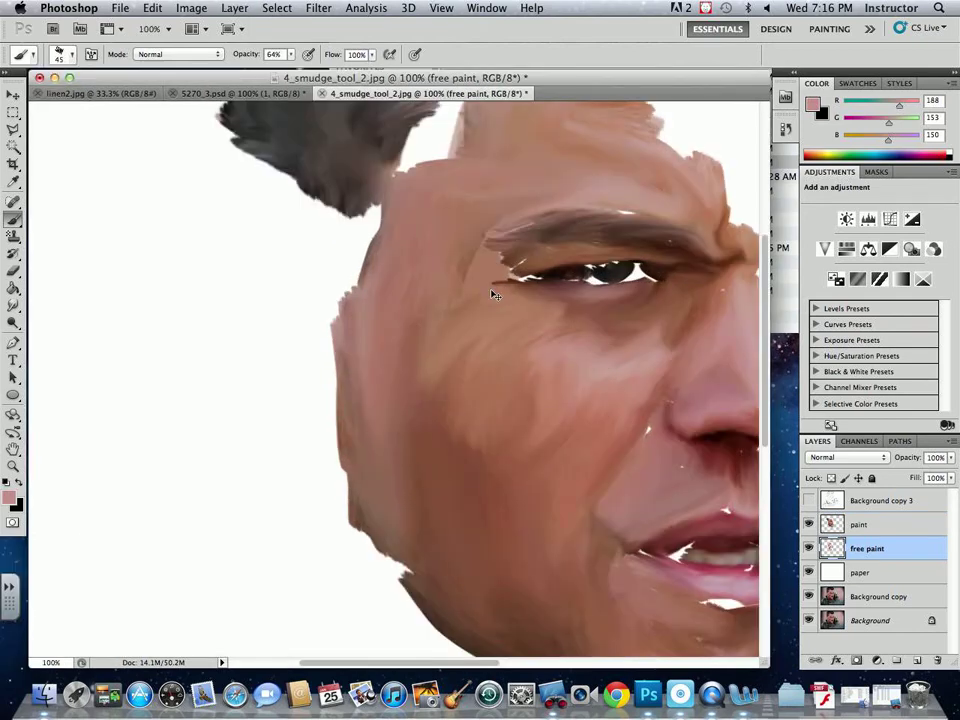
key("super+z")
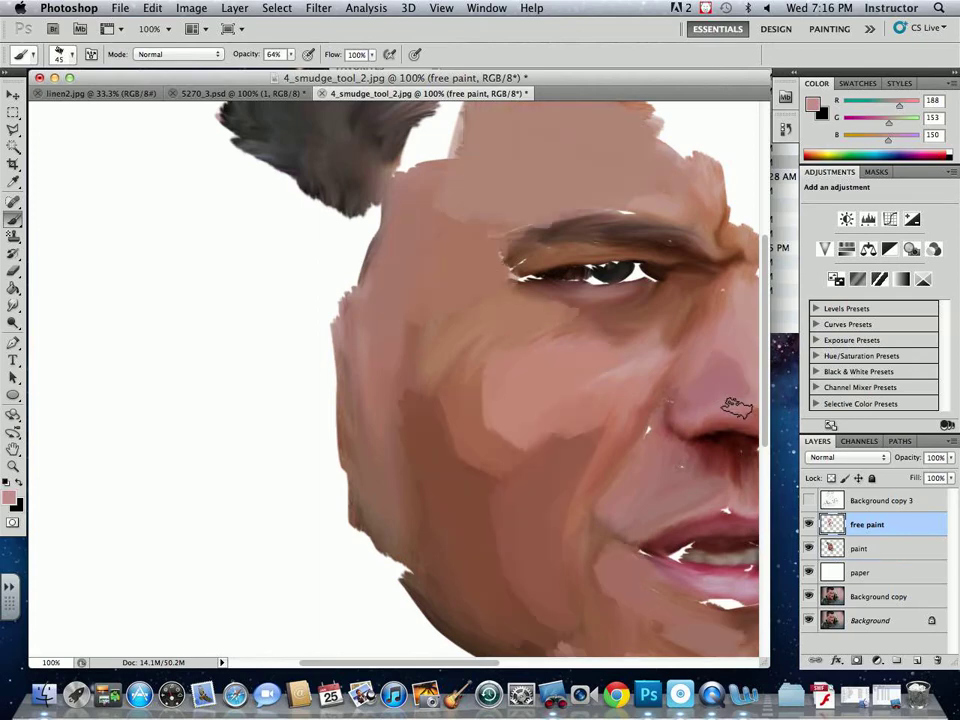
left_click(808, 525)
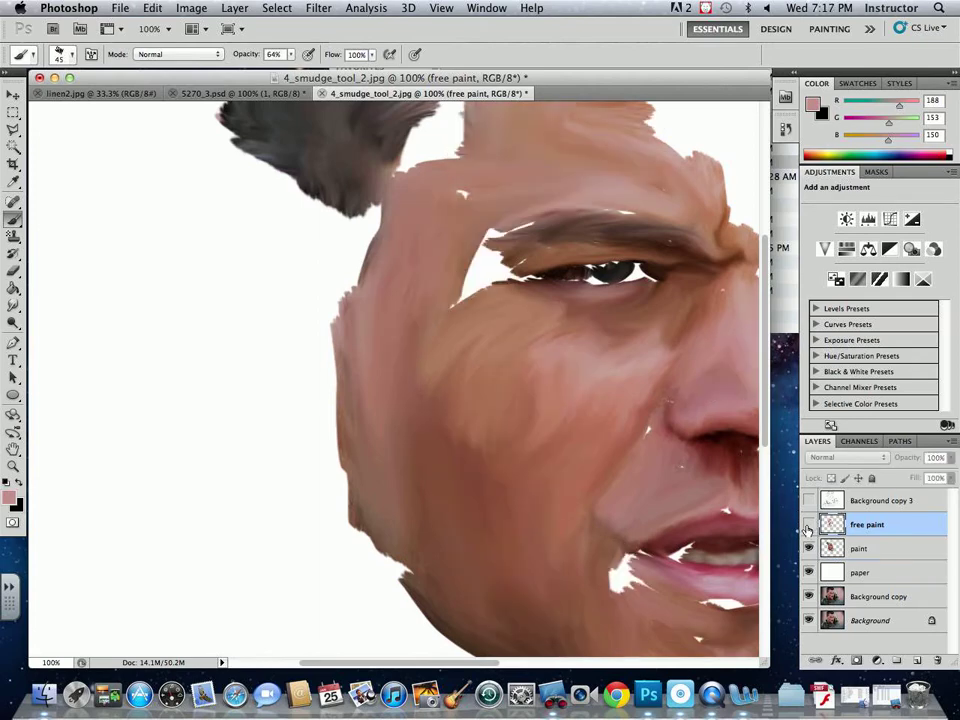
left_click(808, 527)
left_click(808, 527)
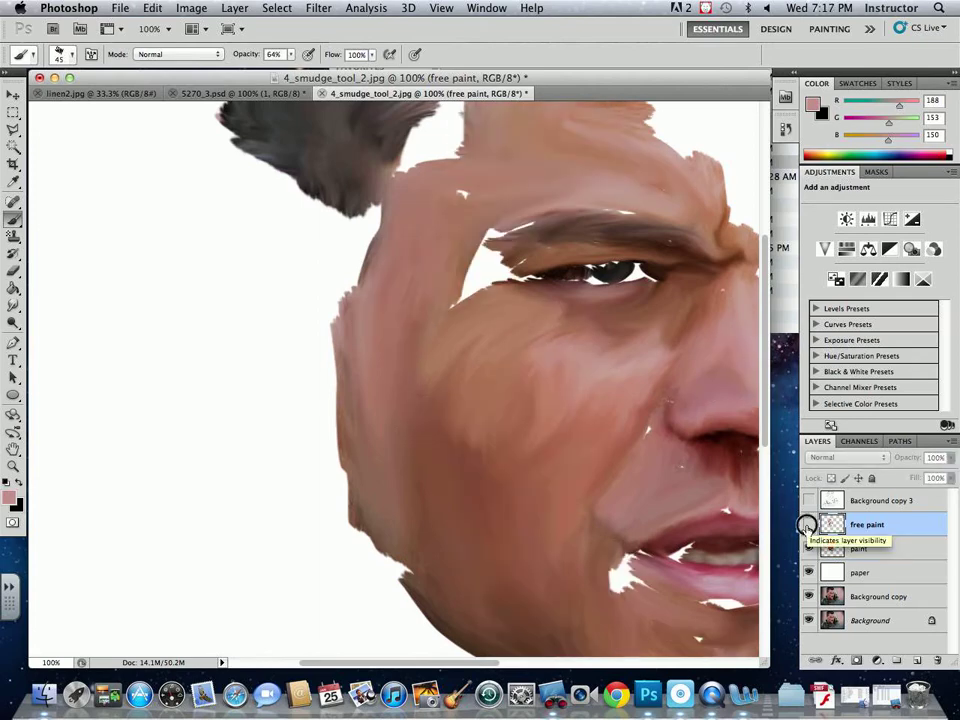
left_click(808, 527)
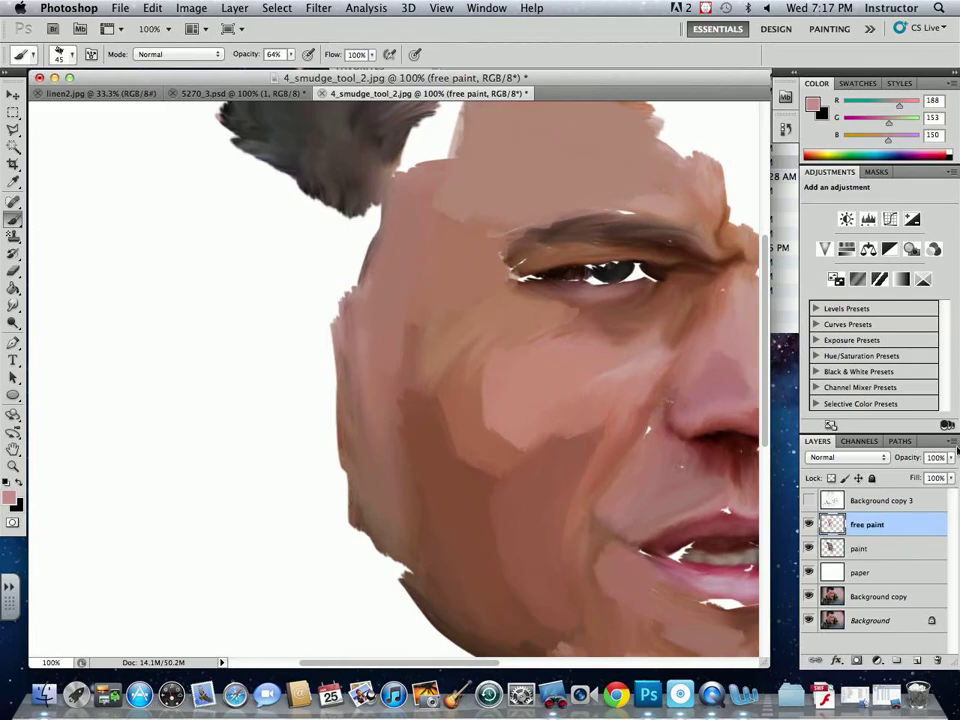
Set the free paint layer to 61% opacity, then show and select Background copy 3.
mouse_move(953, 460)
left_mouse_down()
mouse_move(874, 459)
mouse_move(877, 477)
mouse_move(918, 477)
left_mouse_up()
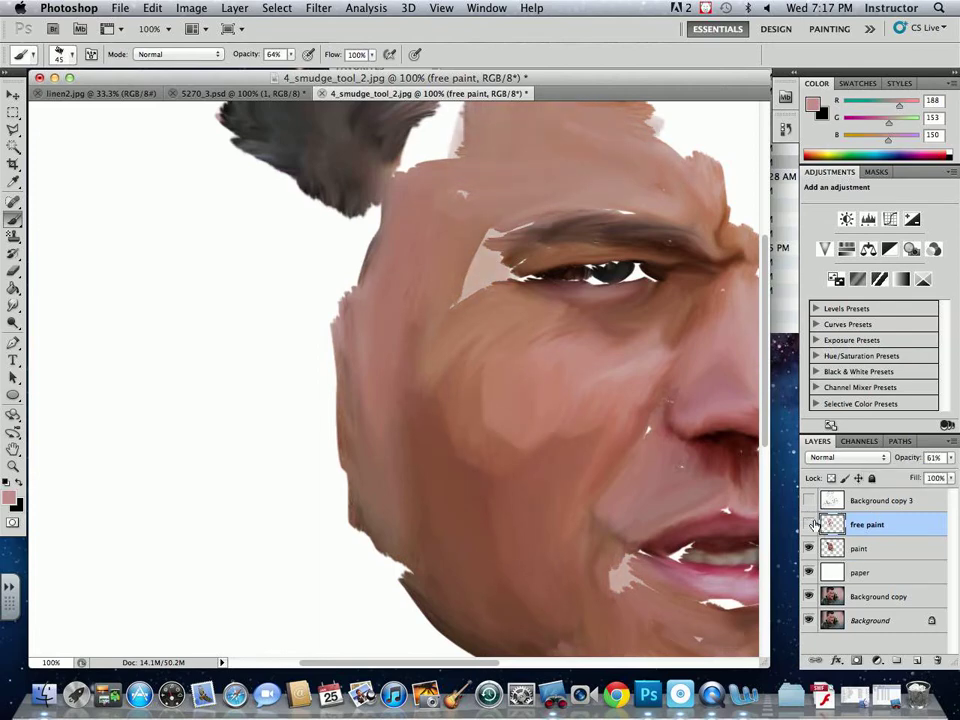
left_click(808, 501)
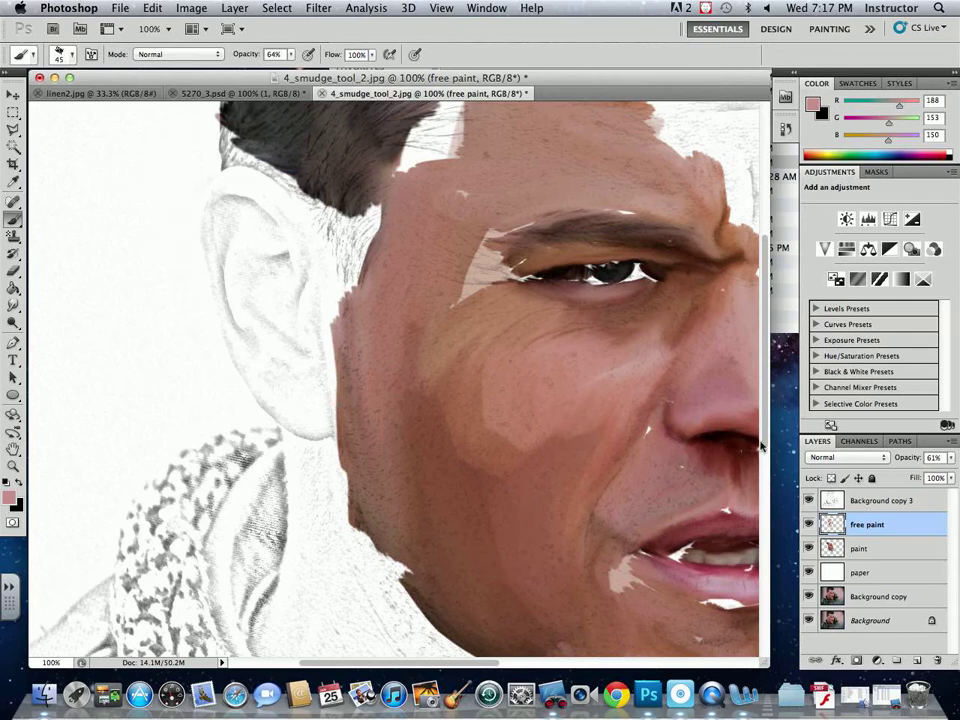
left_click(870, 502)
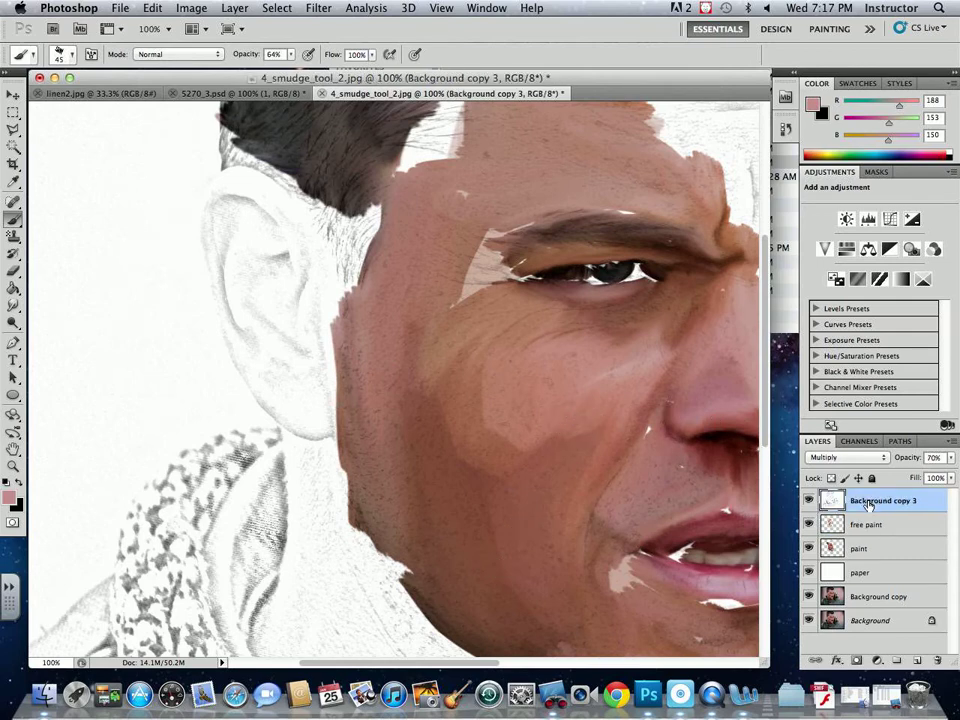
Erase sketch texture over the forehead and temple with a 250 px eraser.
left_click(13, 270)
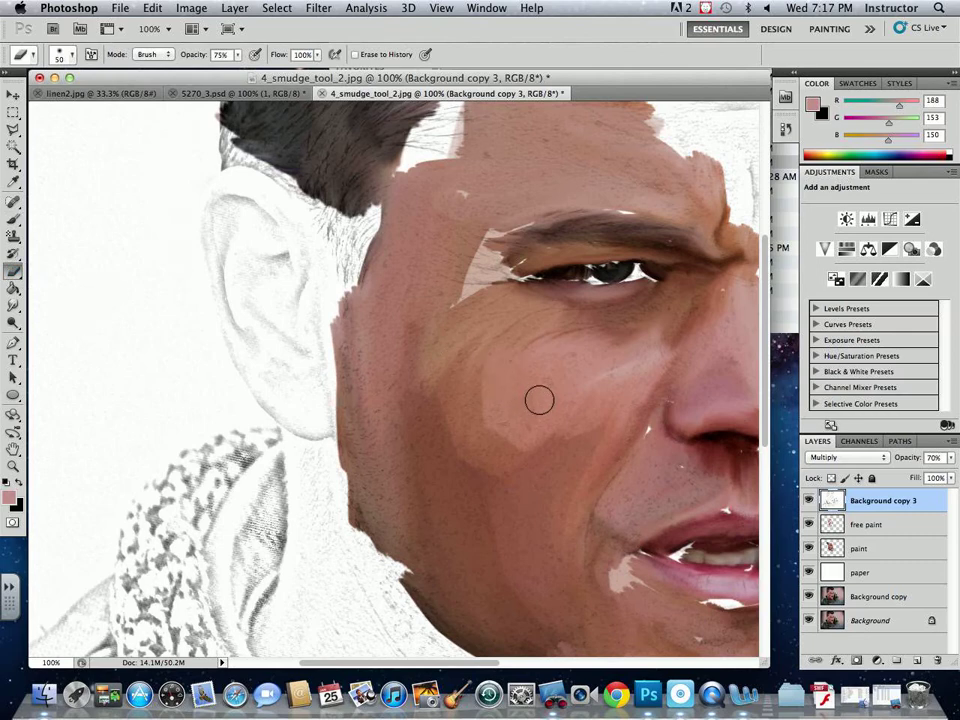
key("bracketright")
key("bracketright")
key("bracketright")
key("bracketright")
key("bracketright")
key("bracketright")
key("bracketright")
key("bracketright")
key("bracketright")
key("bracketright")
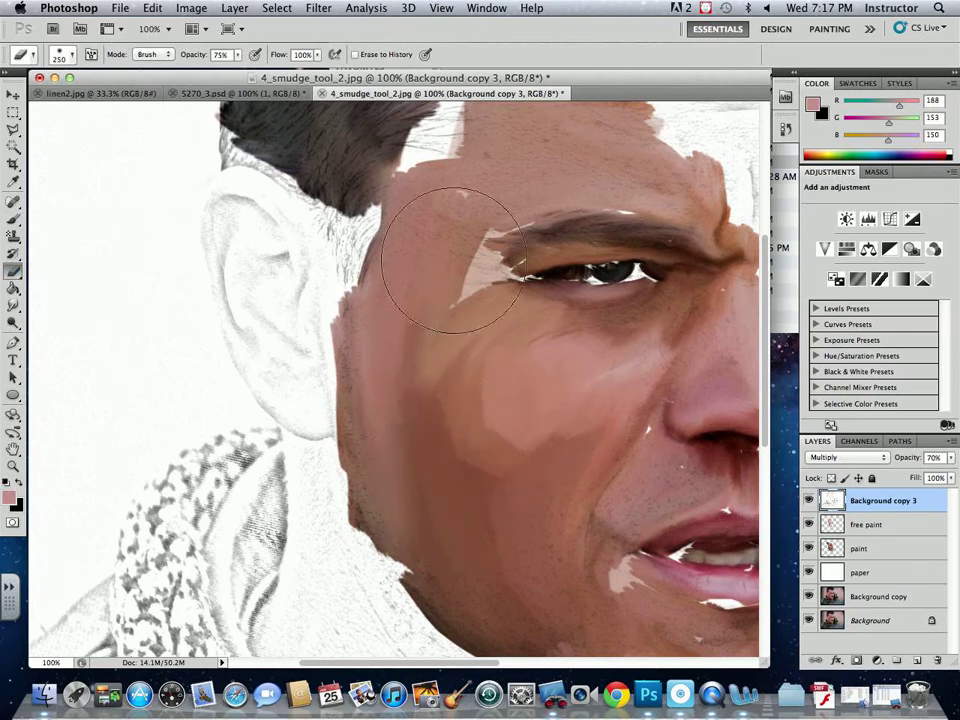
mouse_move(450, 260)
left_mouse_down()
mouse_move(476, 133)
mouse_move(600, 118)
mouse_move(429, 197)
mouse_move(350, 170)
left_mouse_up()
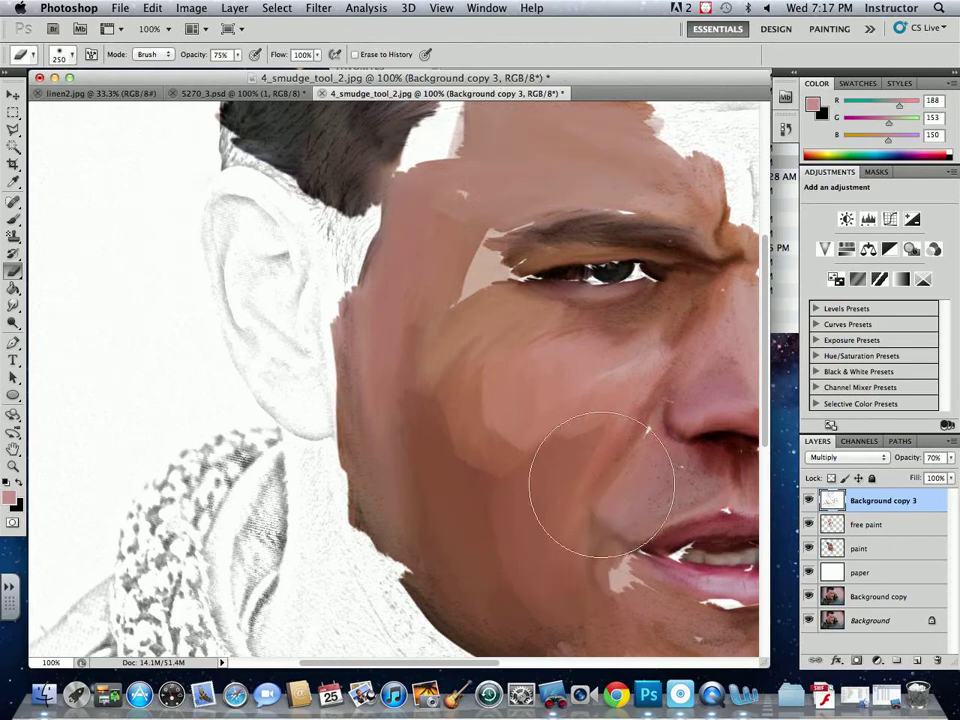
key("bracketleft")
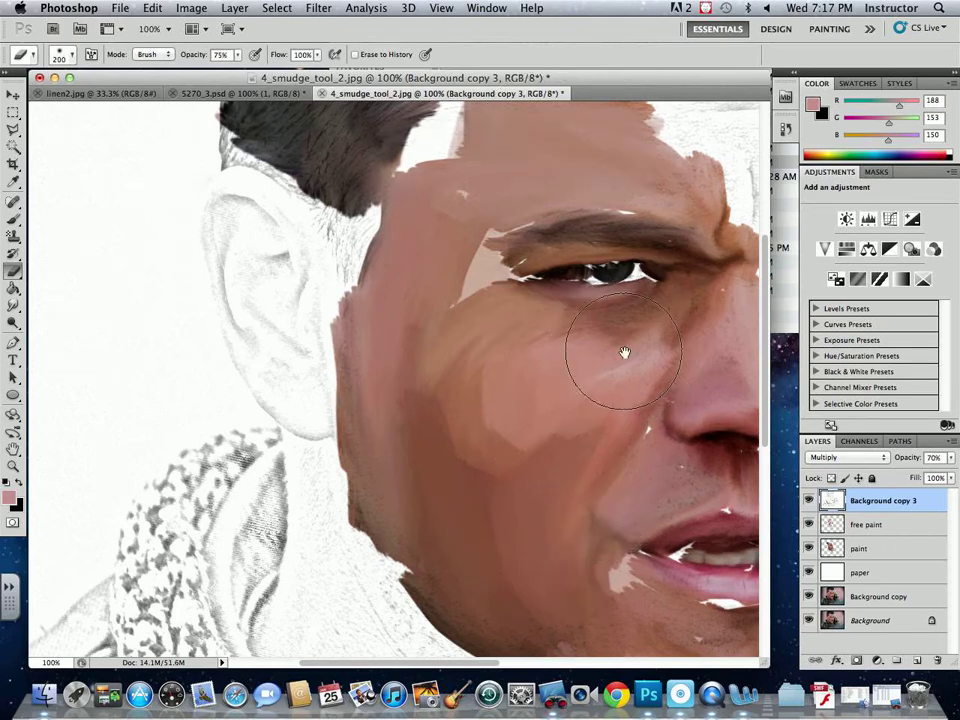
Zoom out to the whole portrait and drag its window down to reveal Finder.
mouse_move(624, 352)
left_mouse_down()
mouse_move(414, 371)
mouse_move(418, 390)
left_mouse_up()
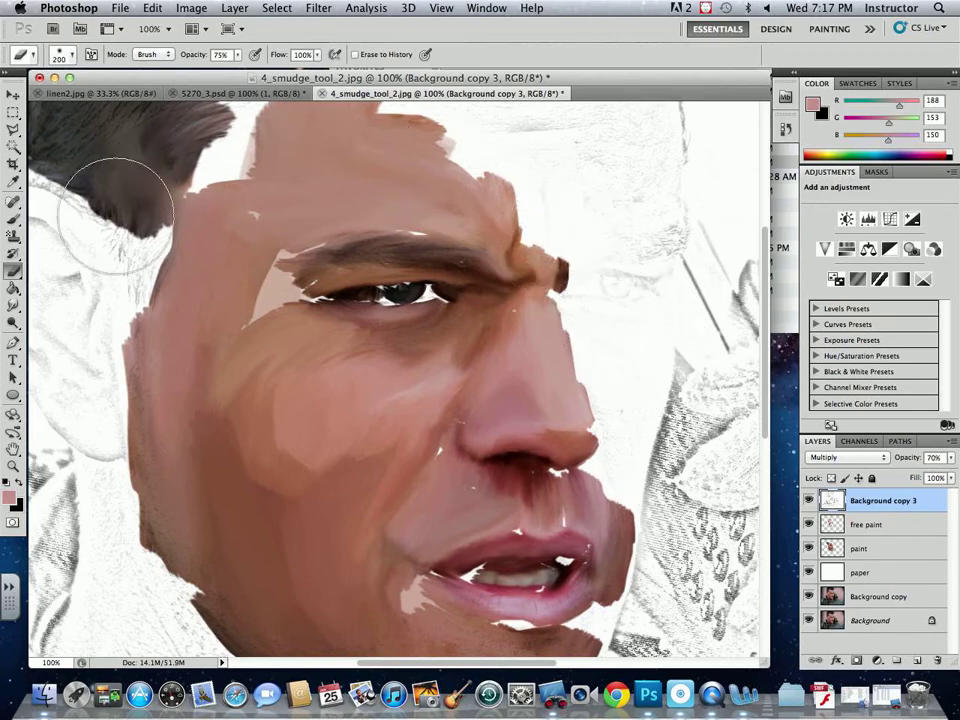
scroll(117, 213, "left", 5)
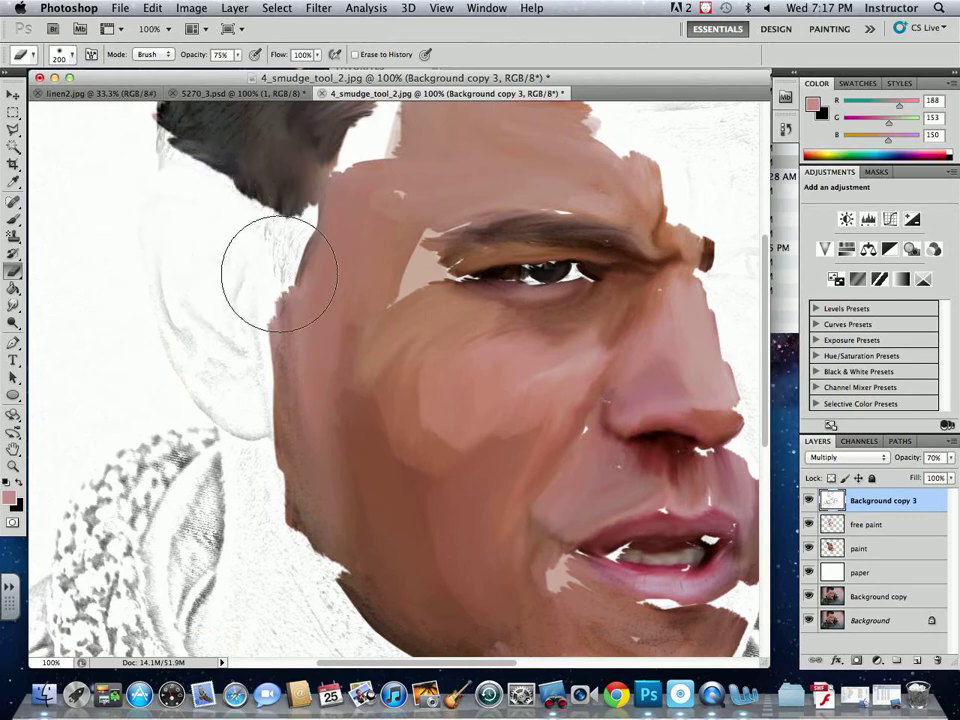
key("super+minus")
key("super+minus")
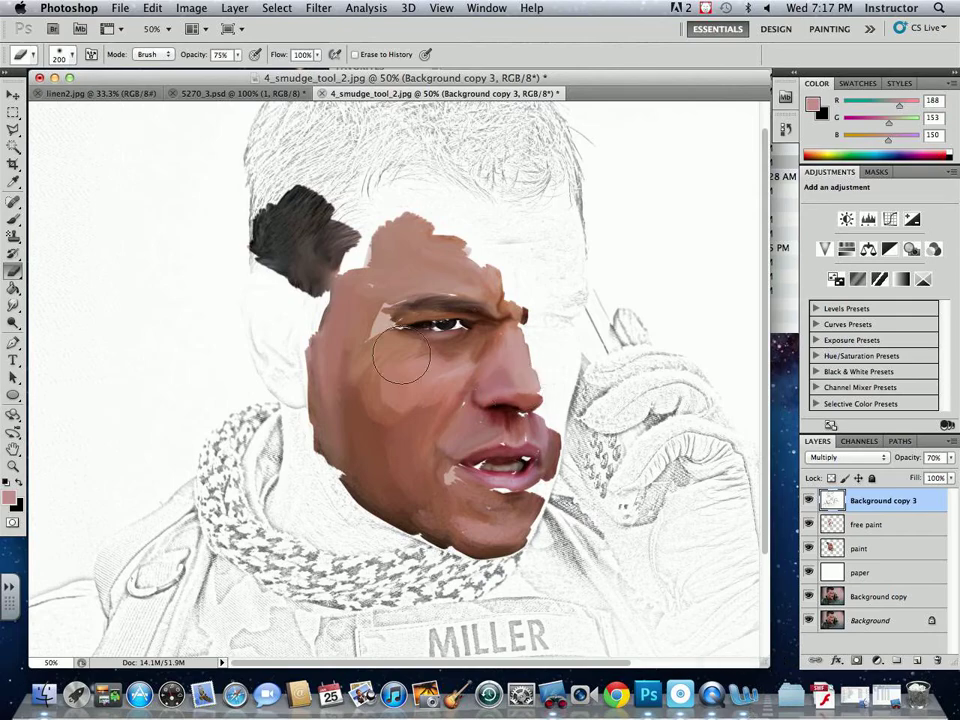
key("v")
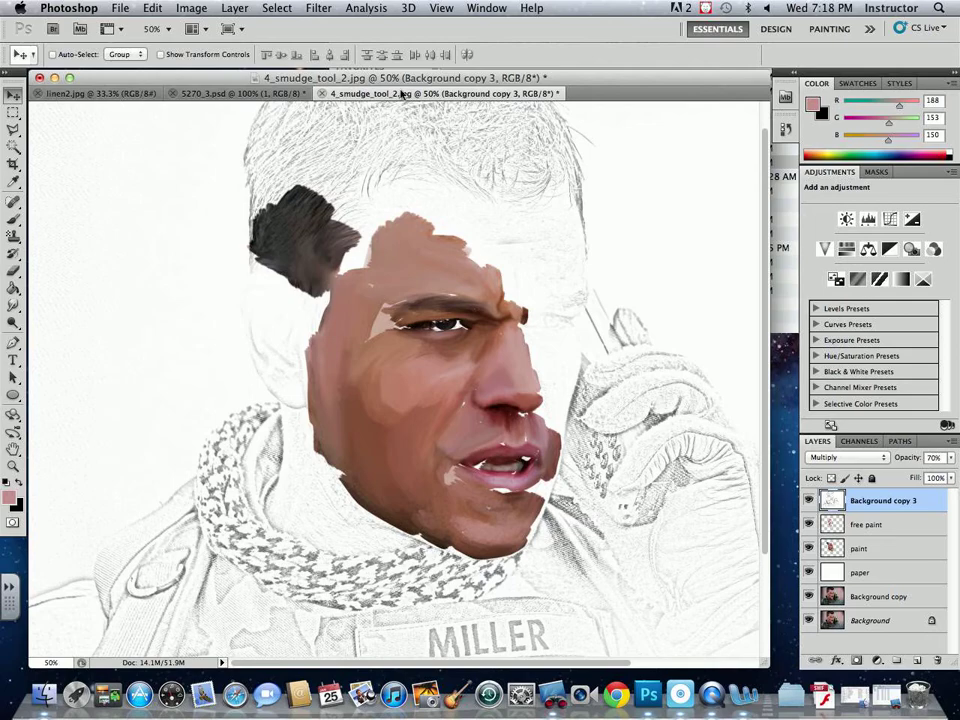
left_click_drag(401, 93, 375, 317)
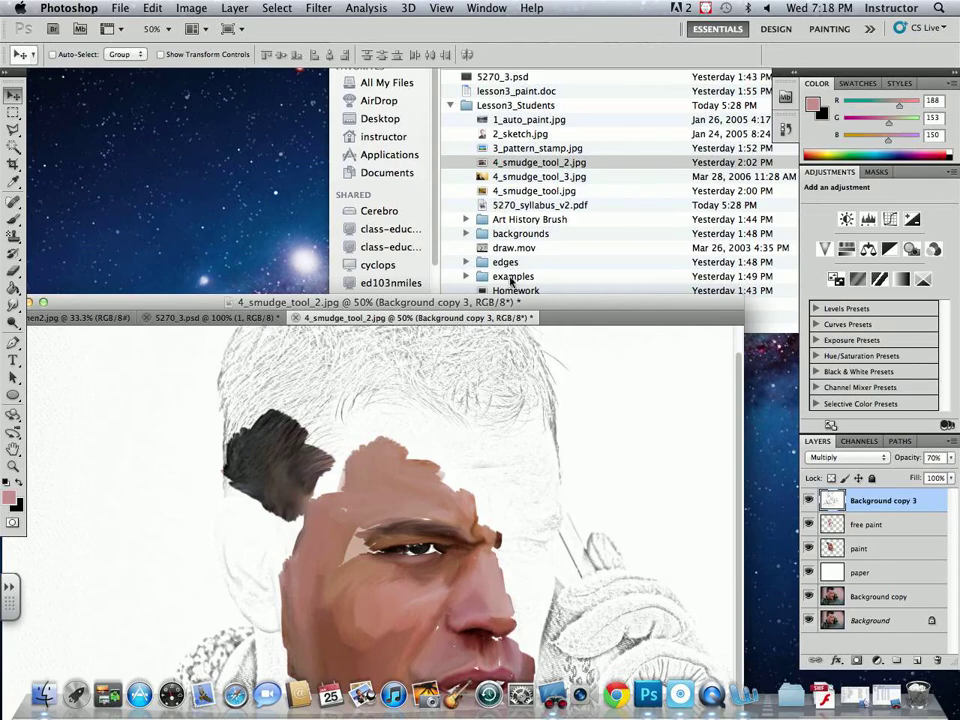
Open the backgrounds folder, preview Paper texture jpg.jpg, and drag it onto Photoshop.
left_click(511, 282)
left_click(514, 234)
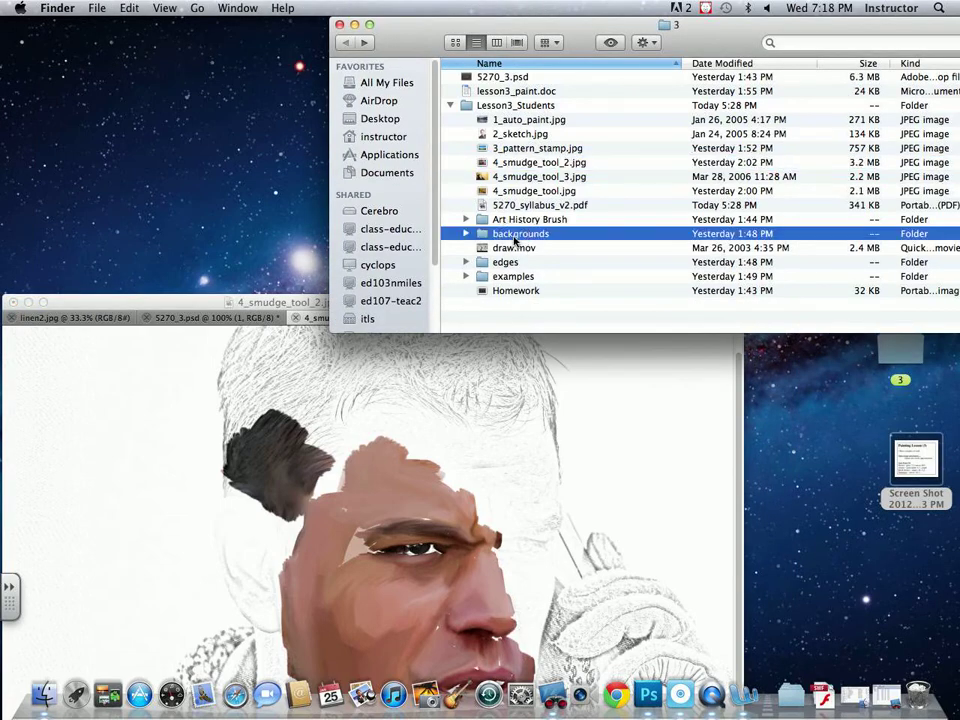
double_click(514, 236)
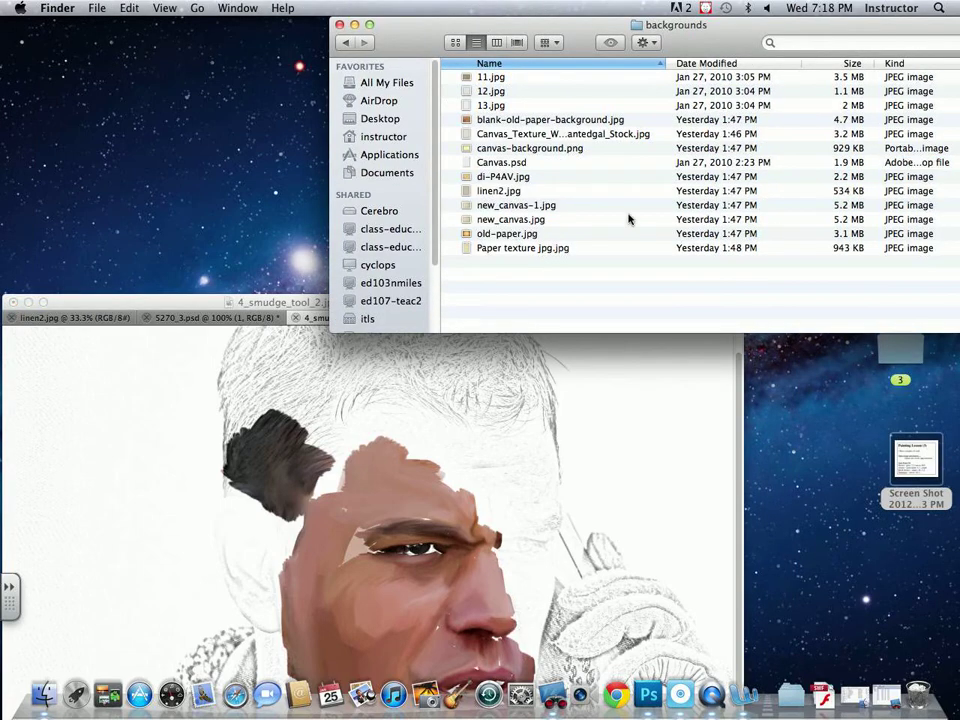
left_click(507, 250)
key("space")
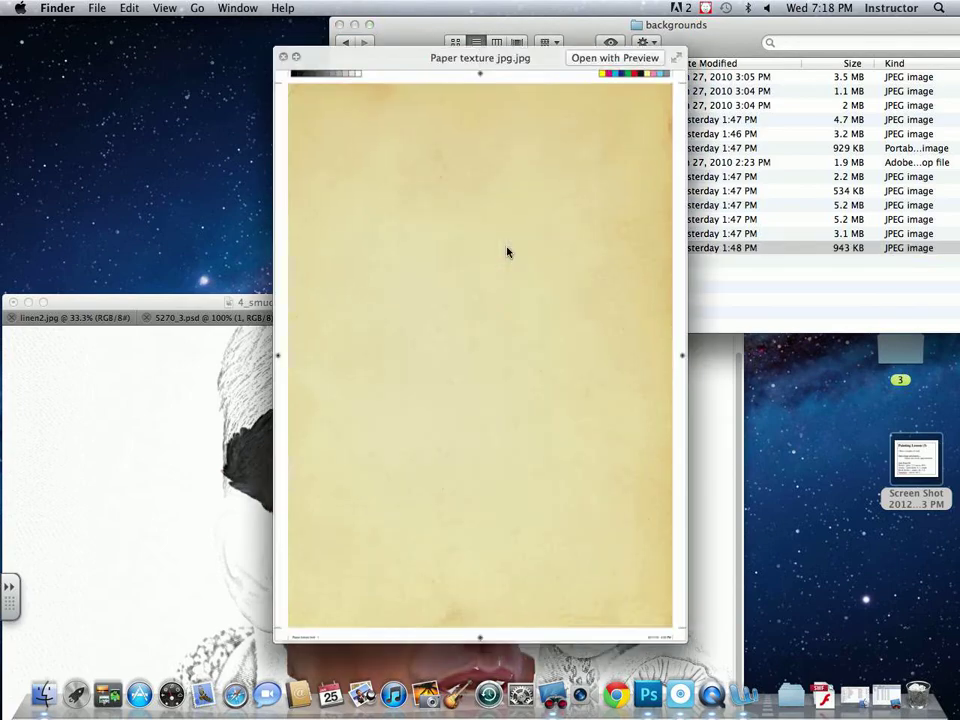
key("space")
left_click_drag(514, 255, 648, 694)
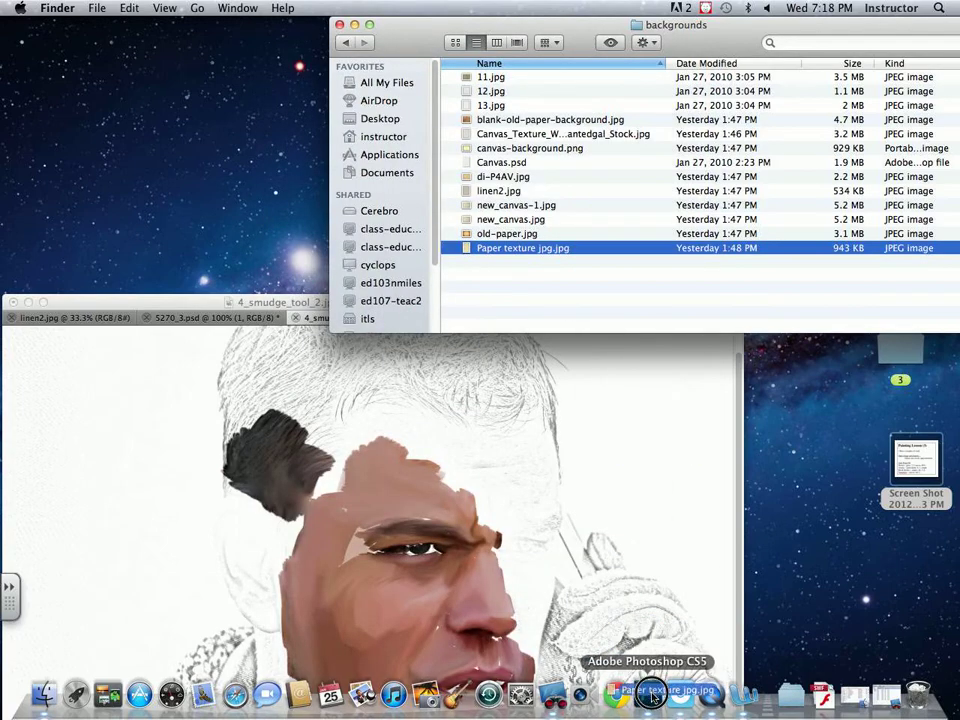
Open Paper texture jpg.jpg past the warnings and float it in its own window.
left_click(600, 250)
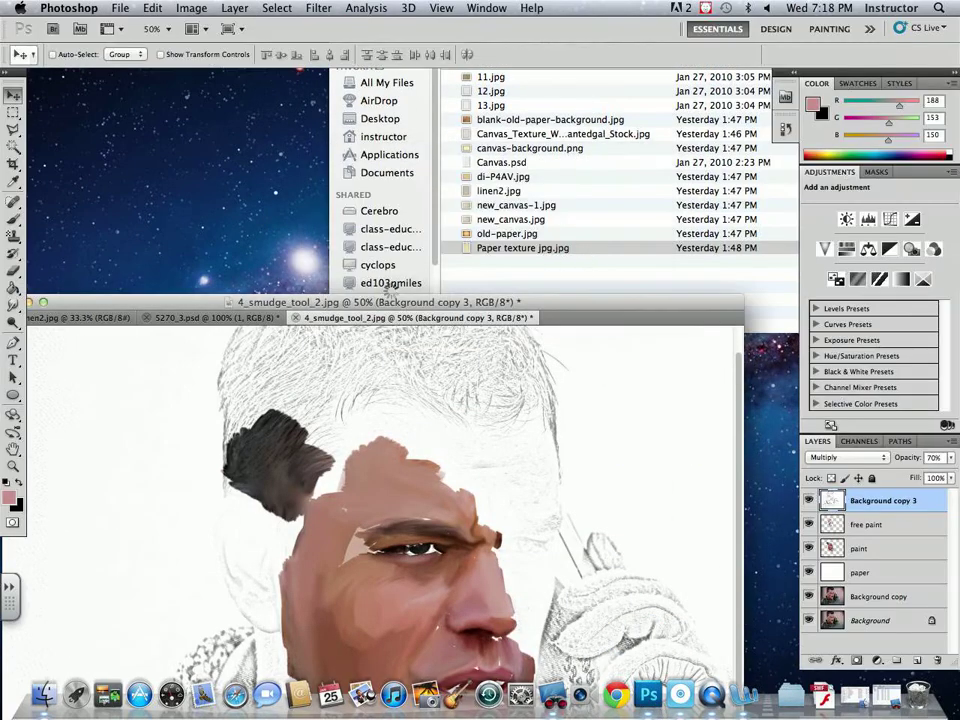
left_click(592, 270)
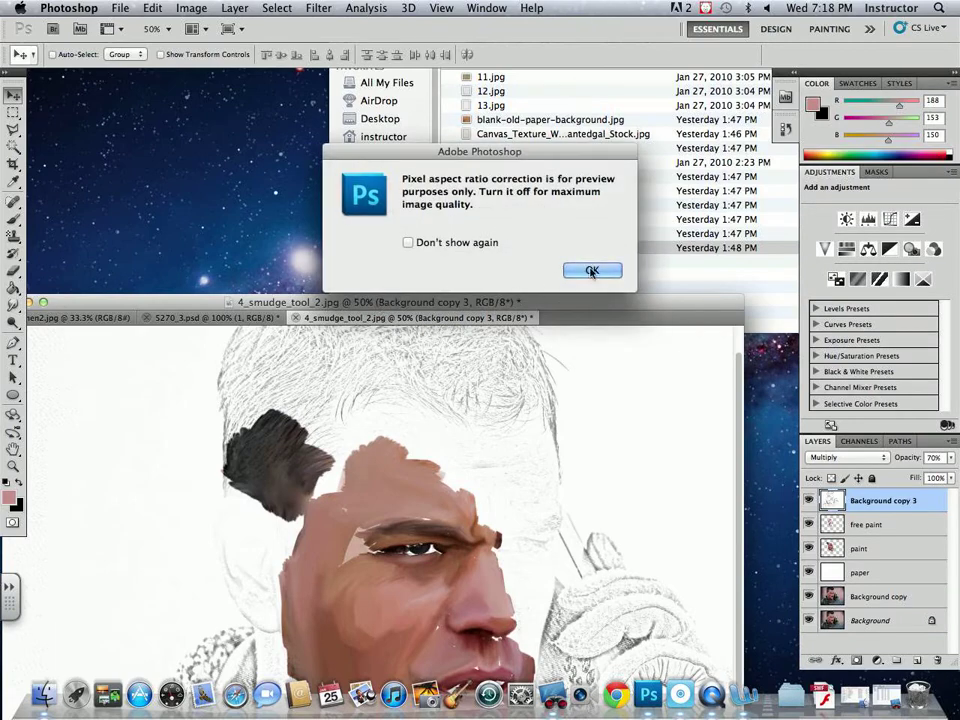
left_click_drag(530, 226, 124, 360)
key("Return")
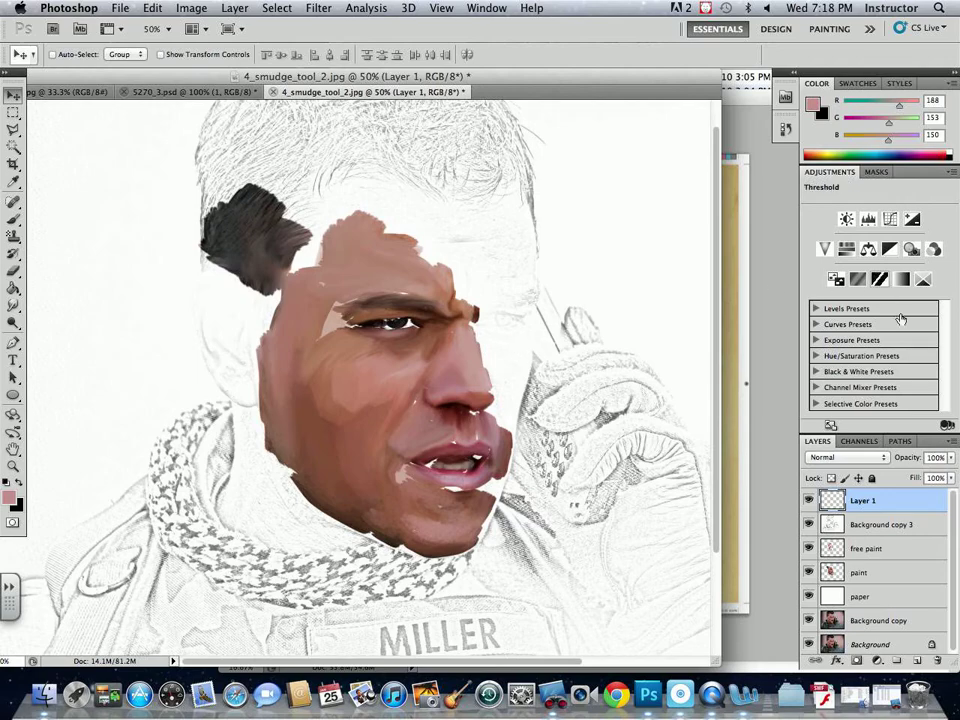
left_click(740, 338)
Drag the texture into the portrait as Layer 2, set to Multiply at 61% opacity.
left_click_drag(98, 393, 600, 380)
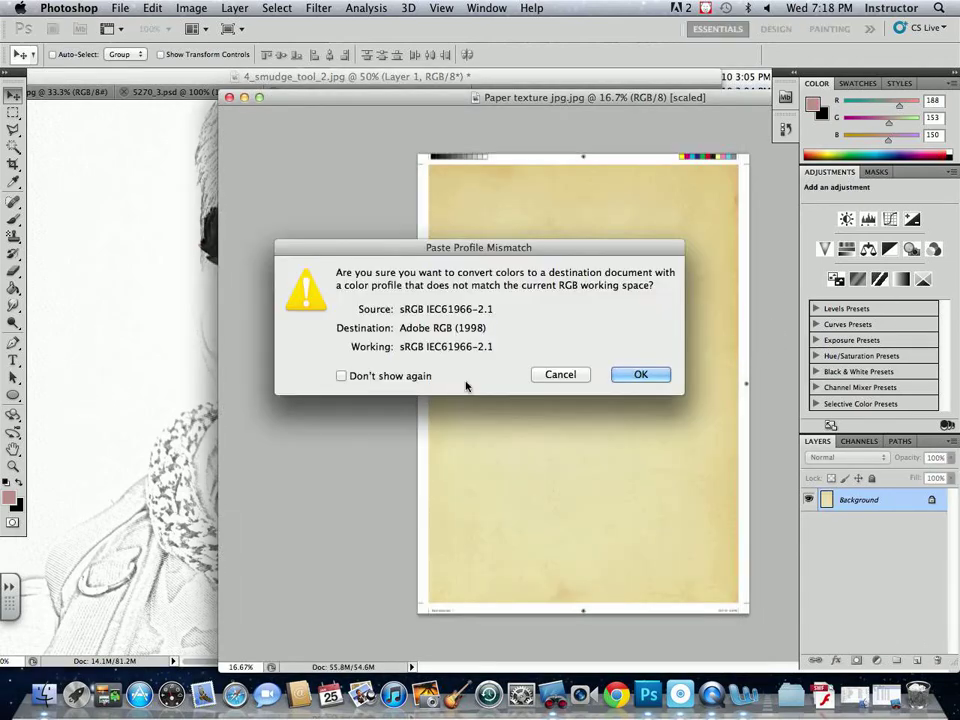
left_click(650, 376)
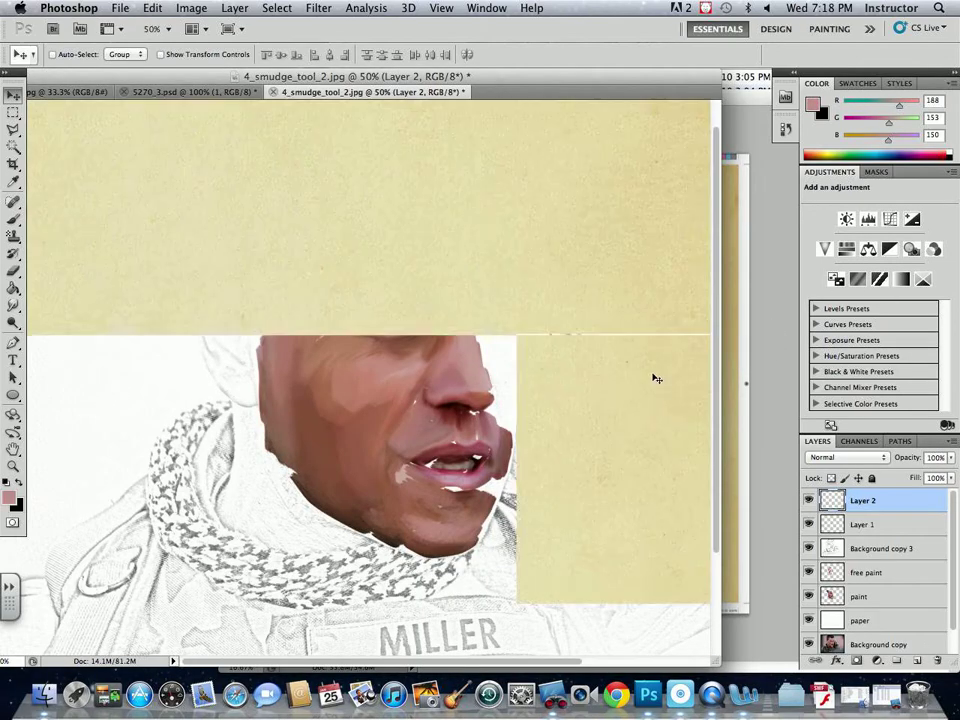
left_click_drag(519, 79, 591, 73)
left_click(848, 457)
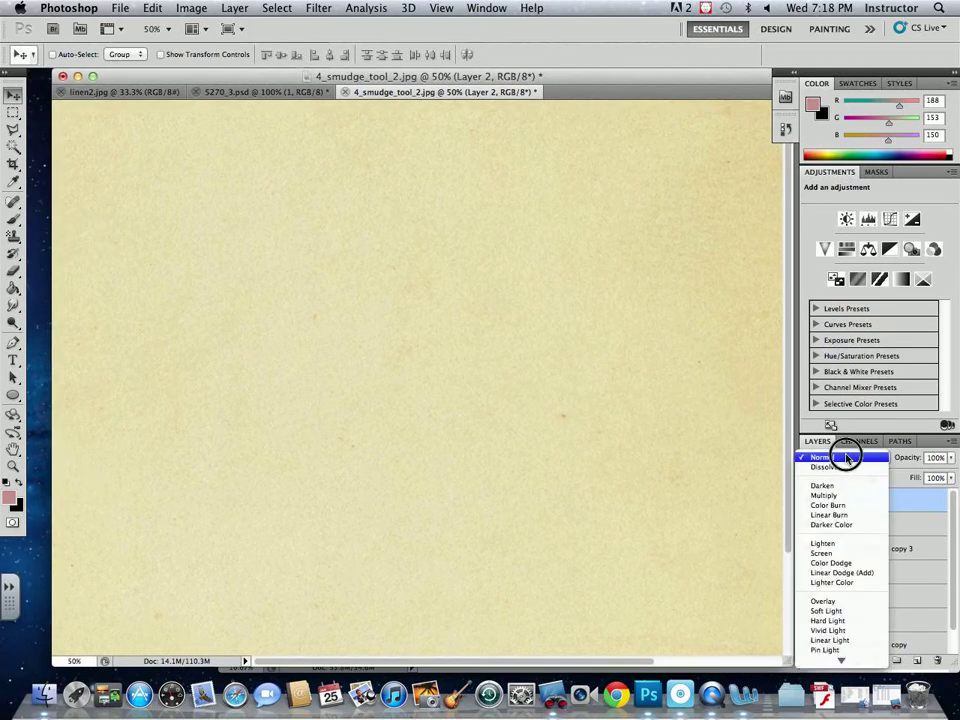
left_click(842, 495)
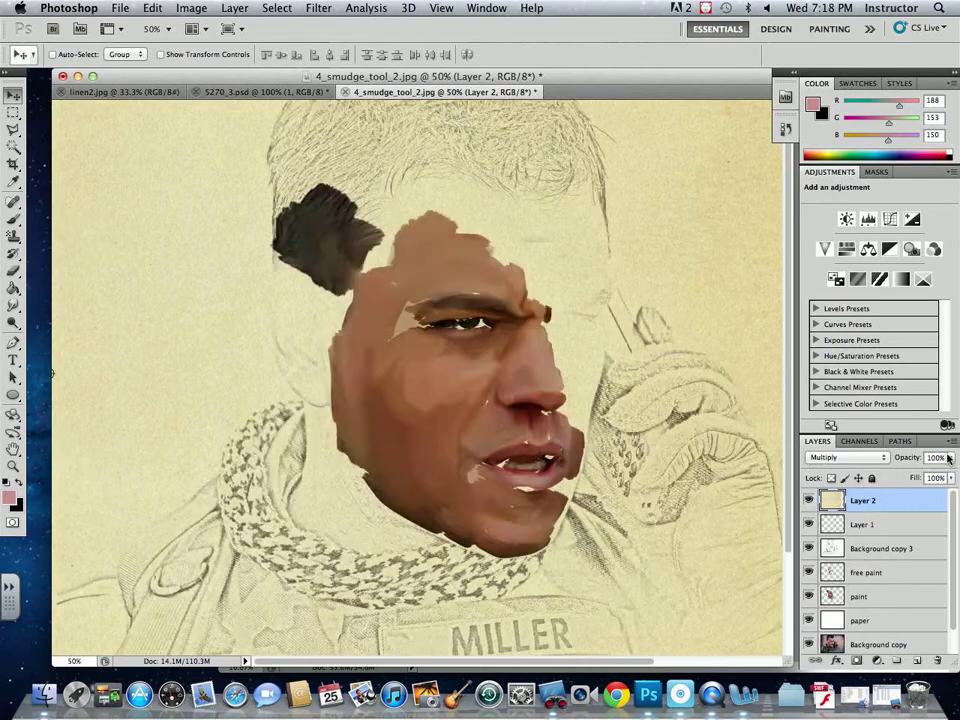
left_click_drag(951, 460, 915, 477)
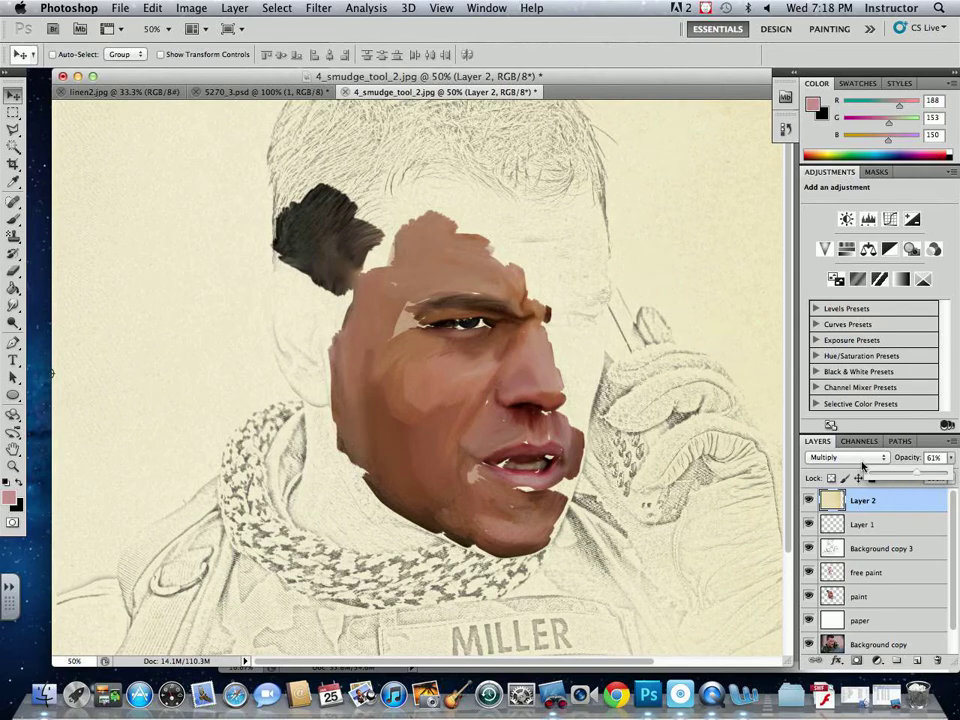
key("super+minus")
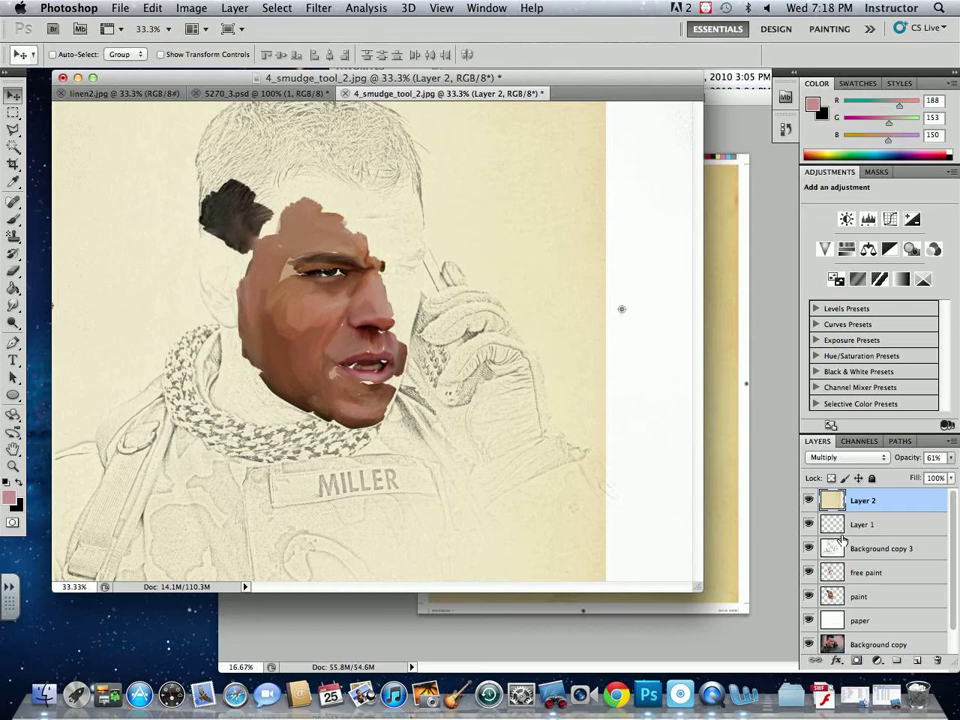
left_click(886, 626)
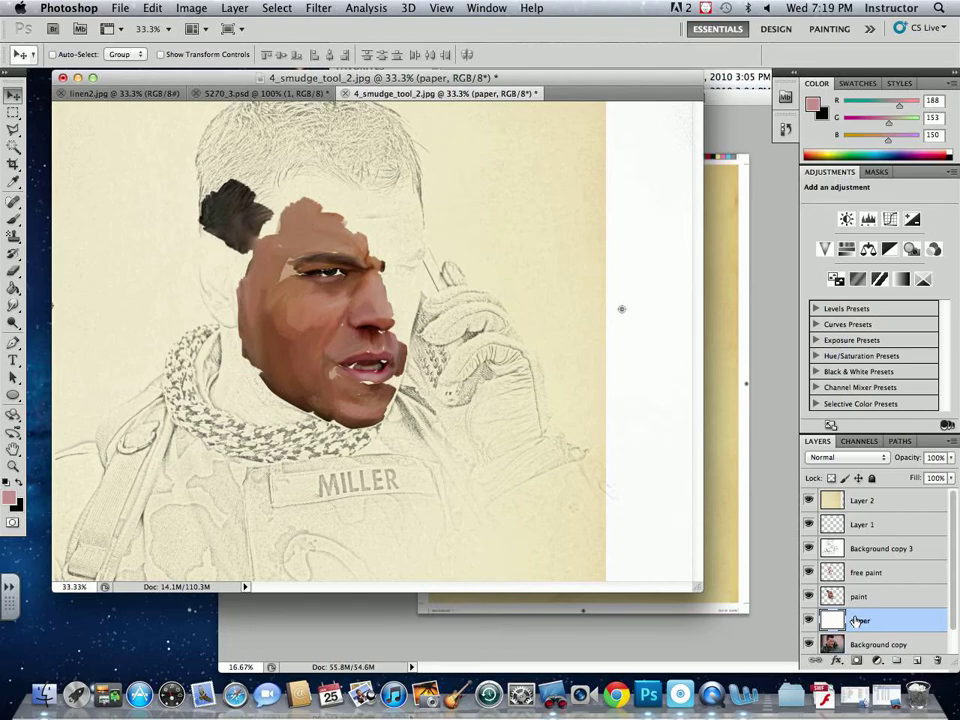
Pick a dark red foreground colour and fill the paper layer with it.
key("super+BackSpace")
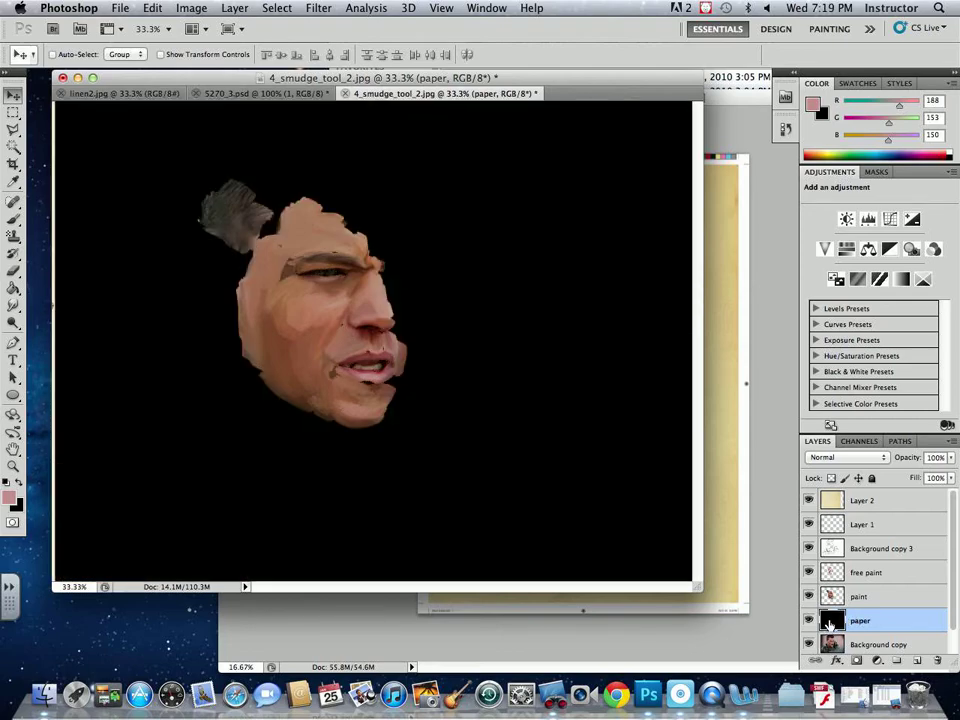
double_click(829, 625)
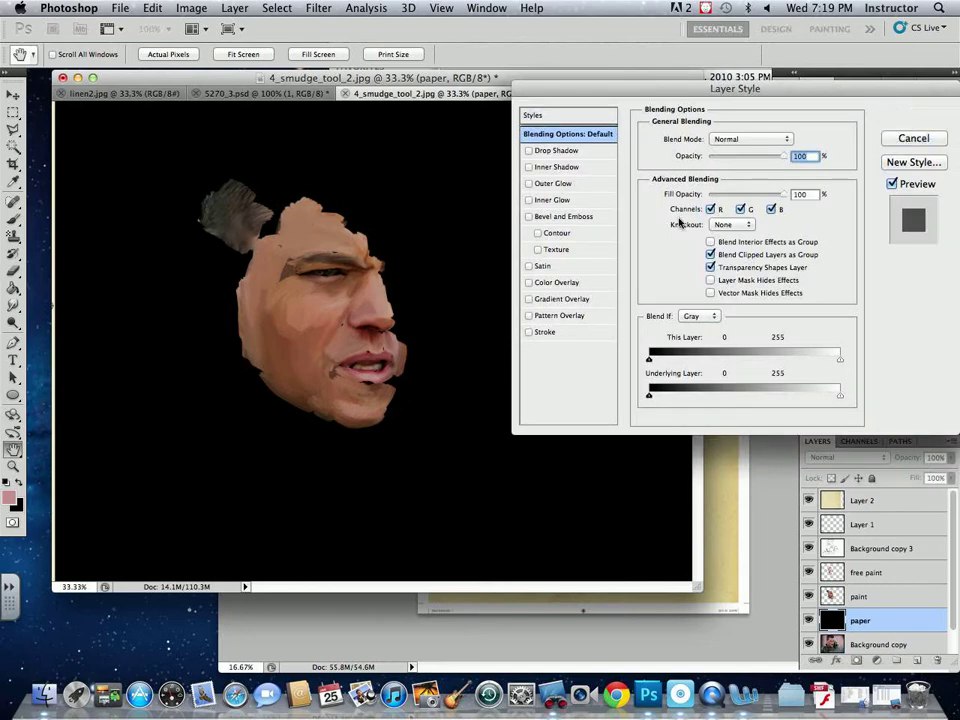
key("Escape")
left_click(9, 497)
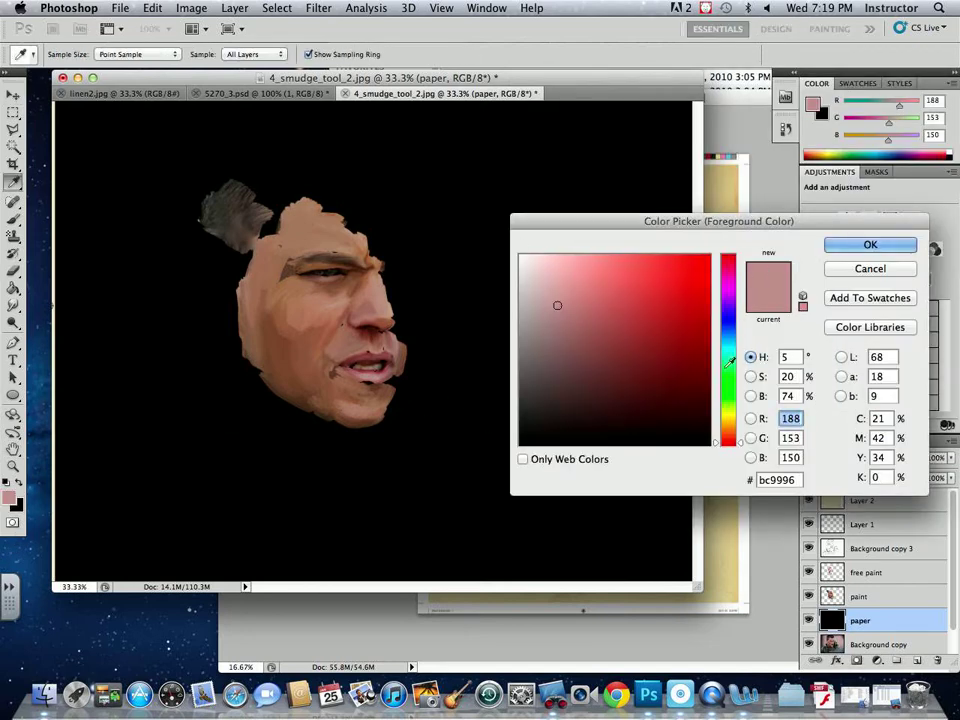
left_click(707, 383)
left_click_drag(707, 383, 707, 364)
left_click(869, 244)
key("v")
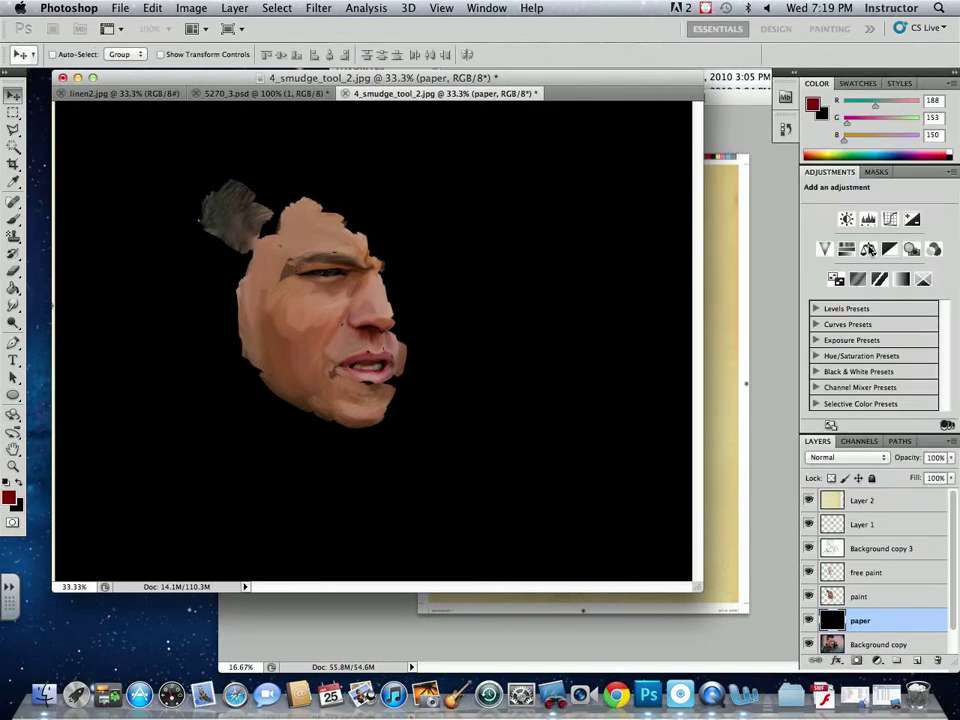
key("alt+BackSpace")
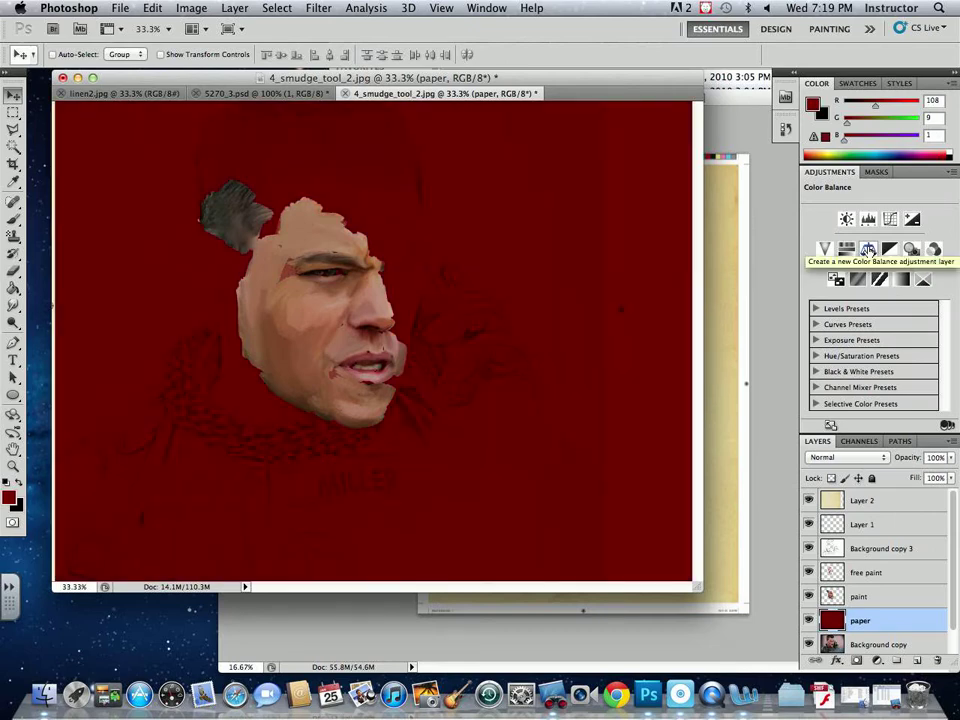
Zoom in on the painted face and close the Paper texture document.
key("super+equal")
key("super+equal")
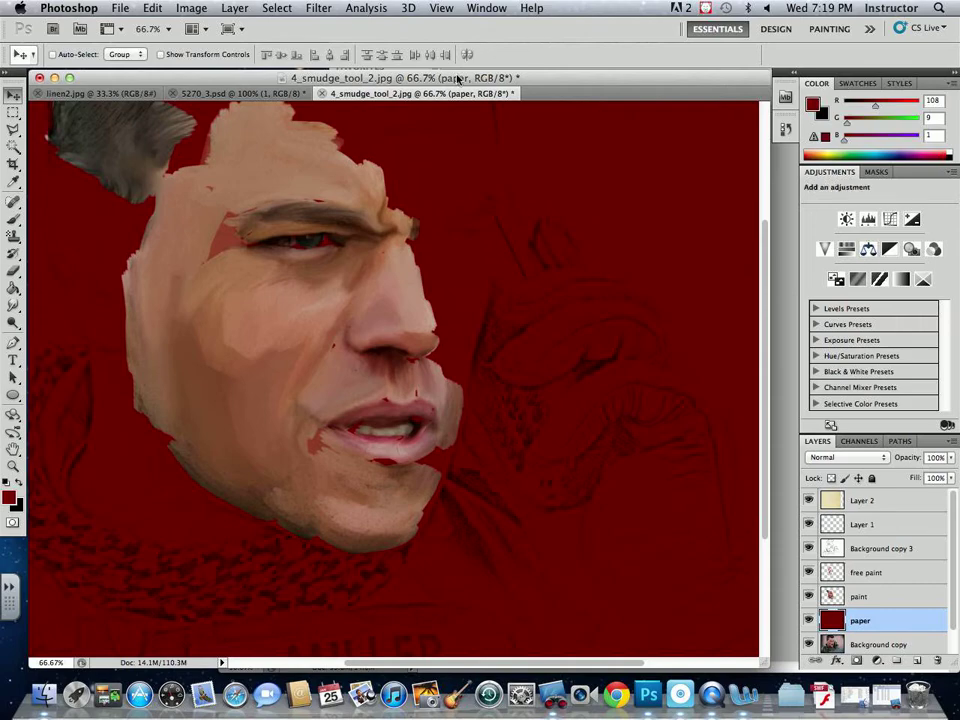
left_click_drag(457, 79, 563, 280)
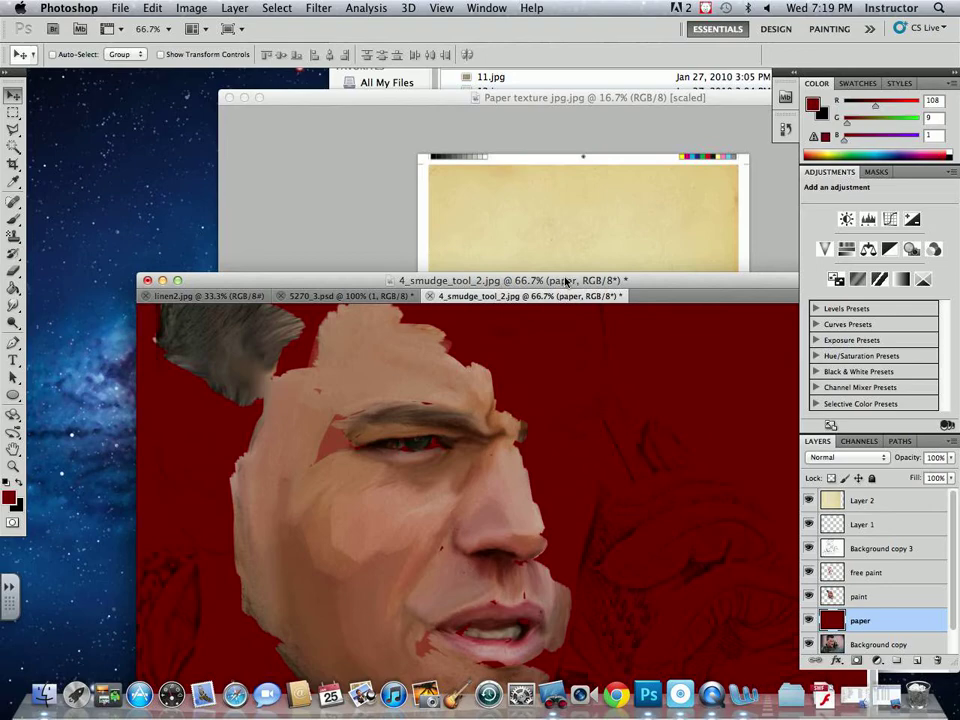
left_click(289, 129)
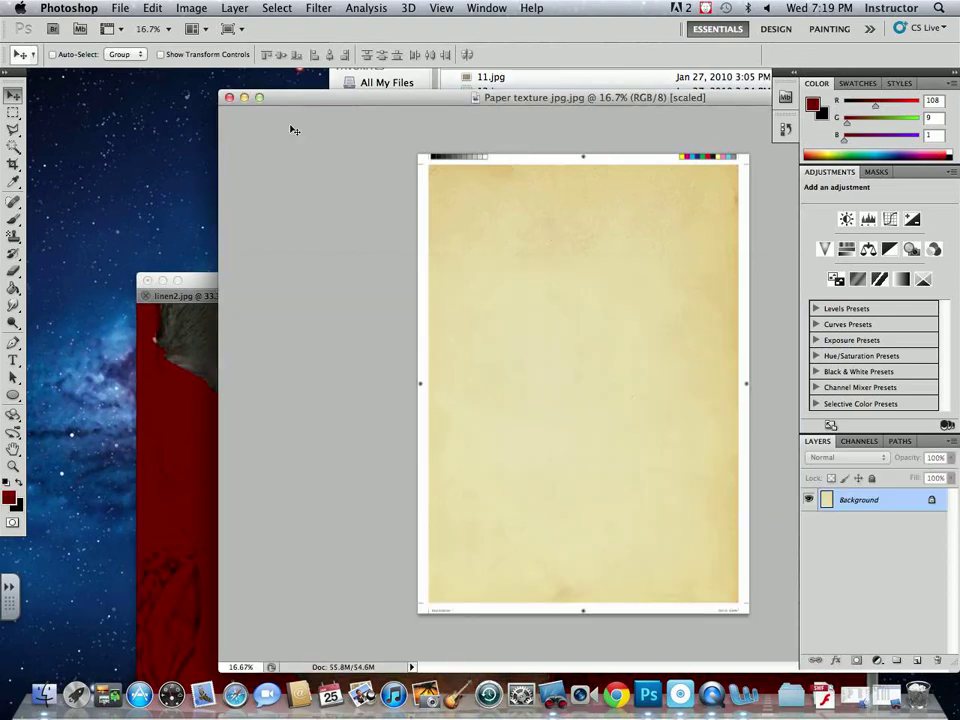
left_click(229, 99)
Go back to the lesson folder in Finder and Quick Look 4_smudge_tool_3.jpg.
left_click_drag(478, 280, 392, 312)
left_click(575, 133)
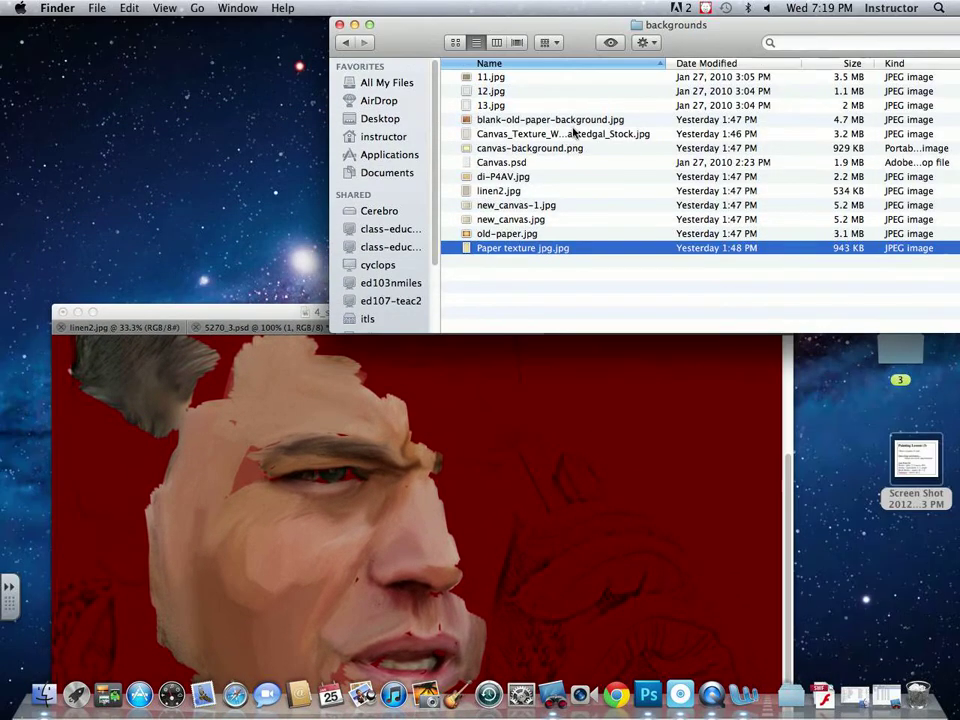
left_click(343, 42)
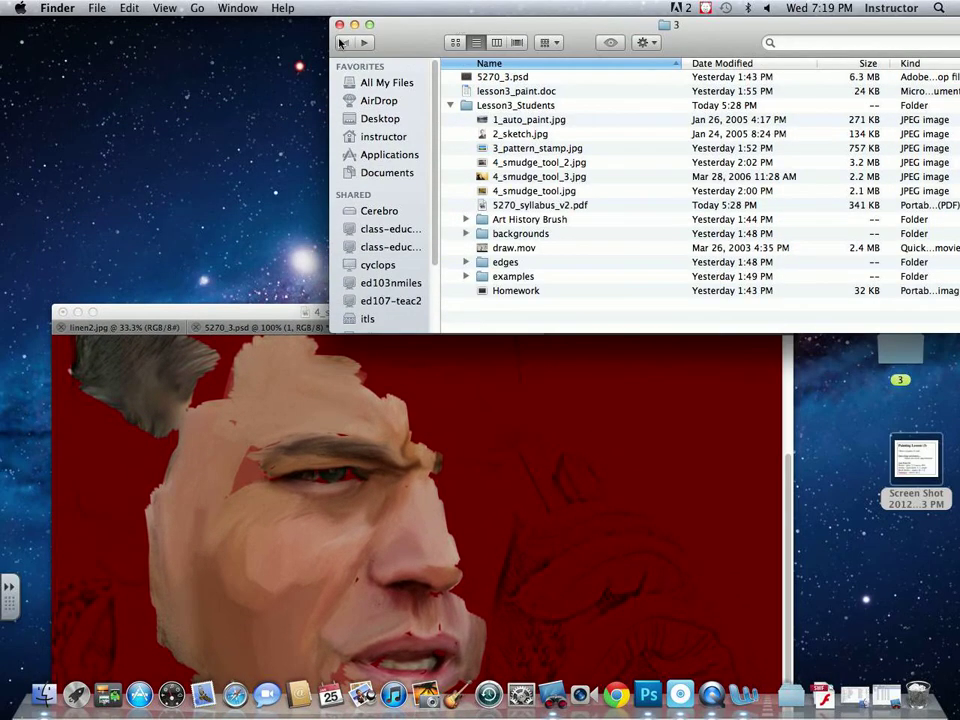
left_click_drag(481, 21, 436, 18)
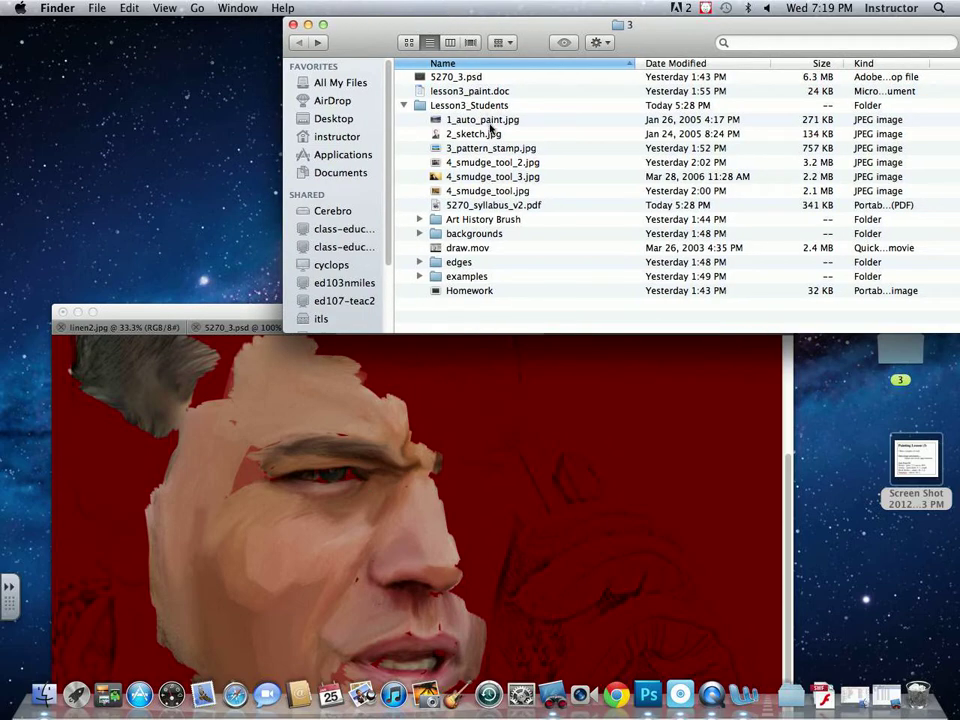
left_click(491, 181)
key("space")
key("space")
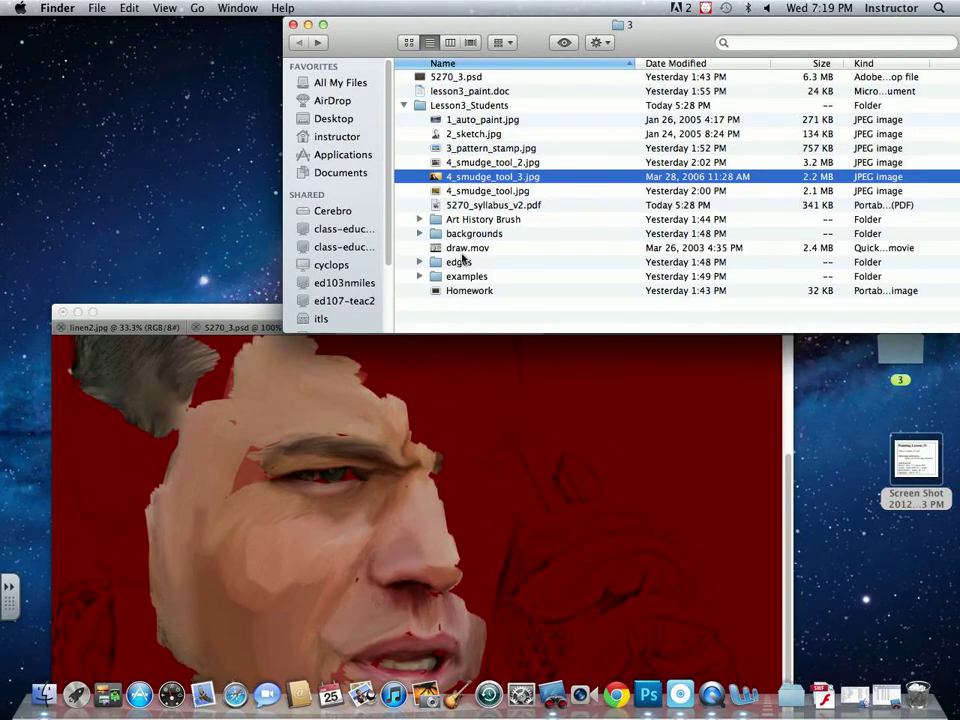
Preview art_history_brush.mov from the Art History Brush folder.
right_click(458, 219)
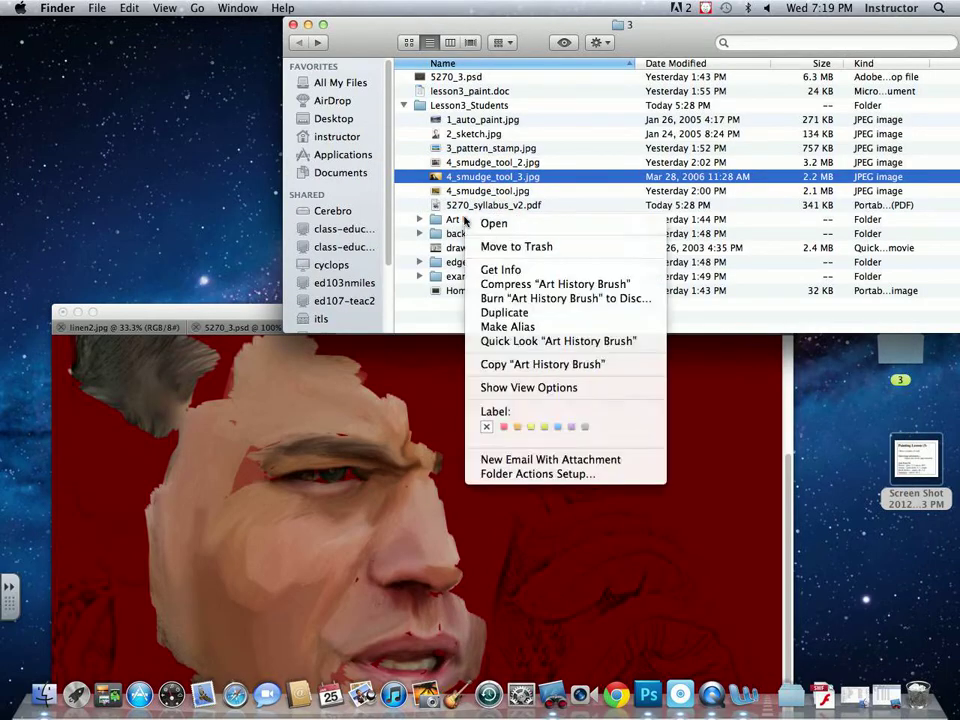
key("Escape")
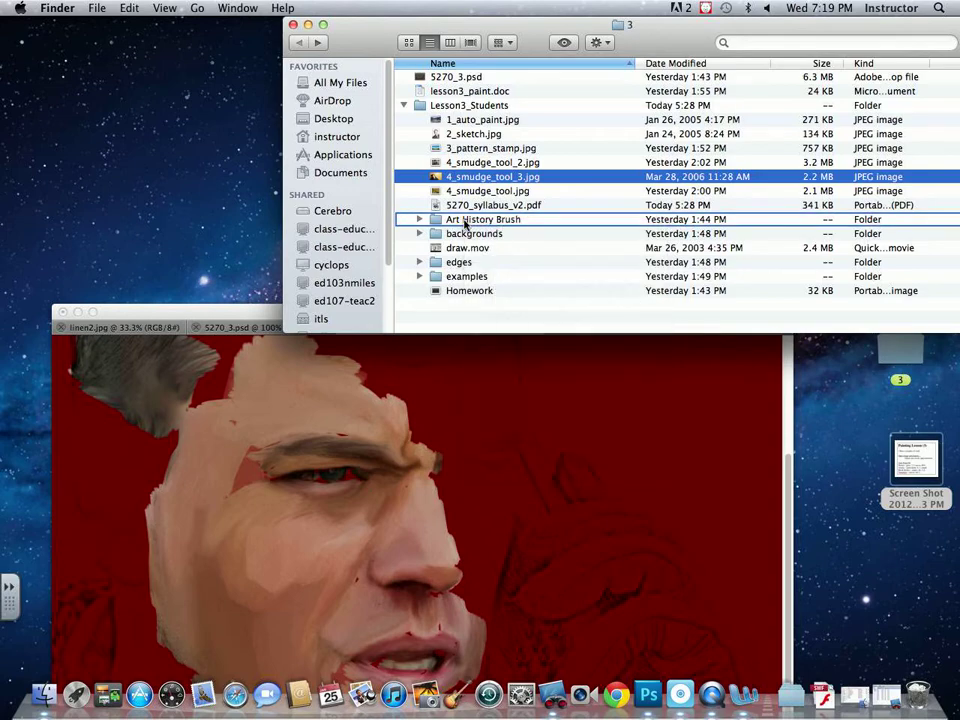
left_click(421, 220)
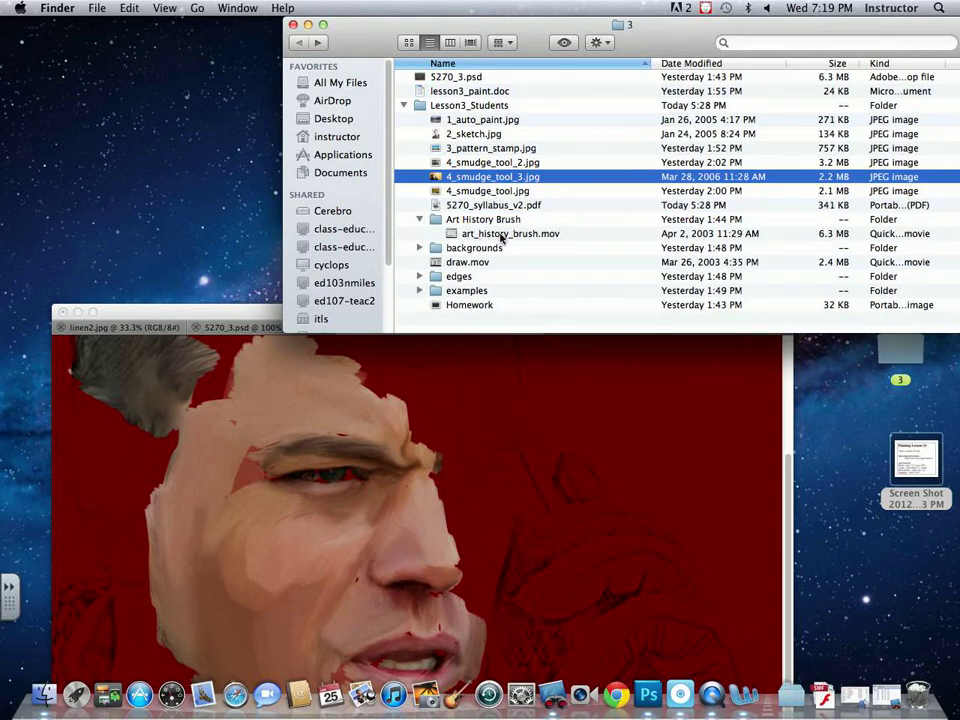
left_click(503, 235)
key("space")
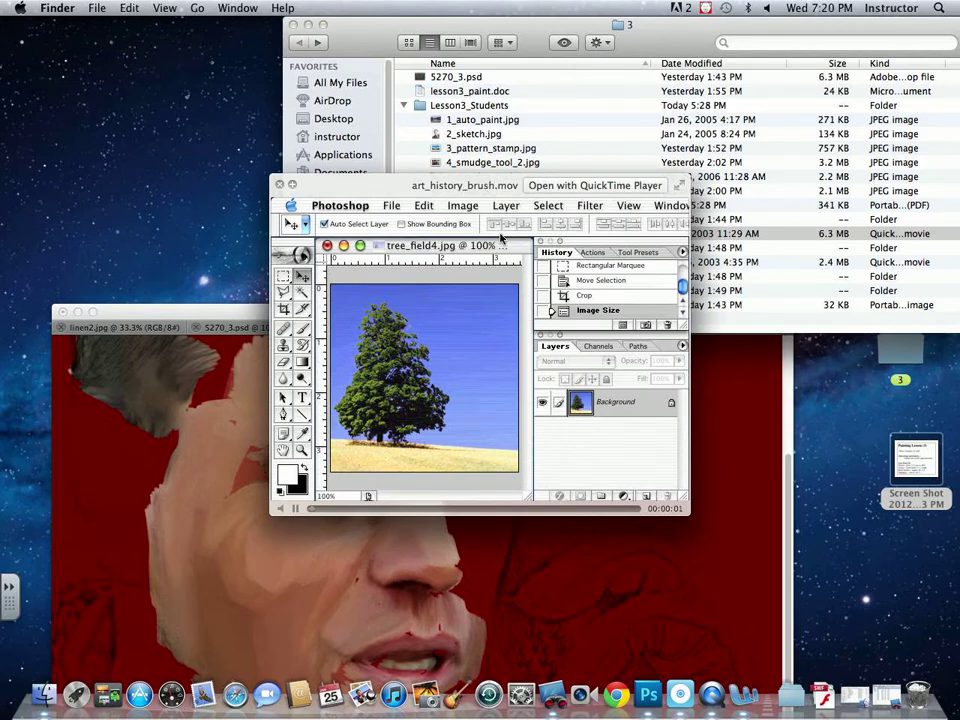
key("space")
left_click(419, 219)
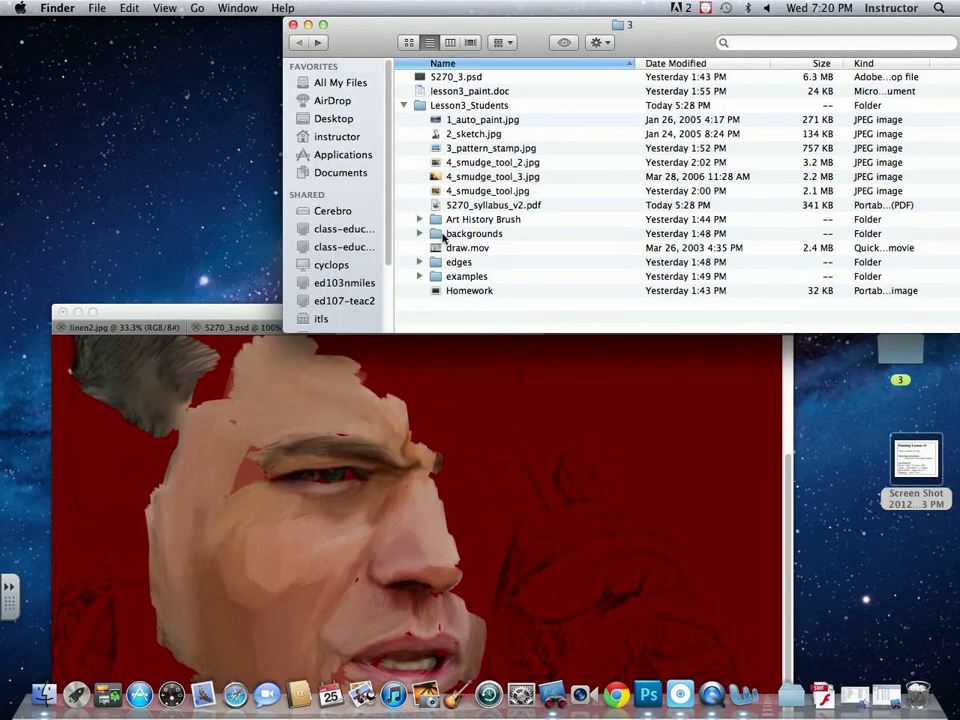
Preview painting_edge.psd from the edges folder, then open frog_painting.psd from examples.
left_click(420, 262)
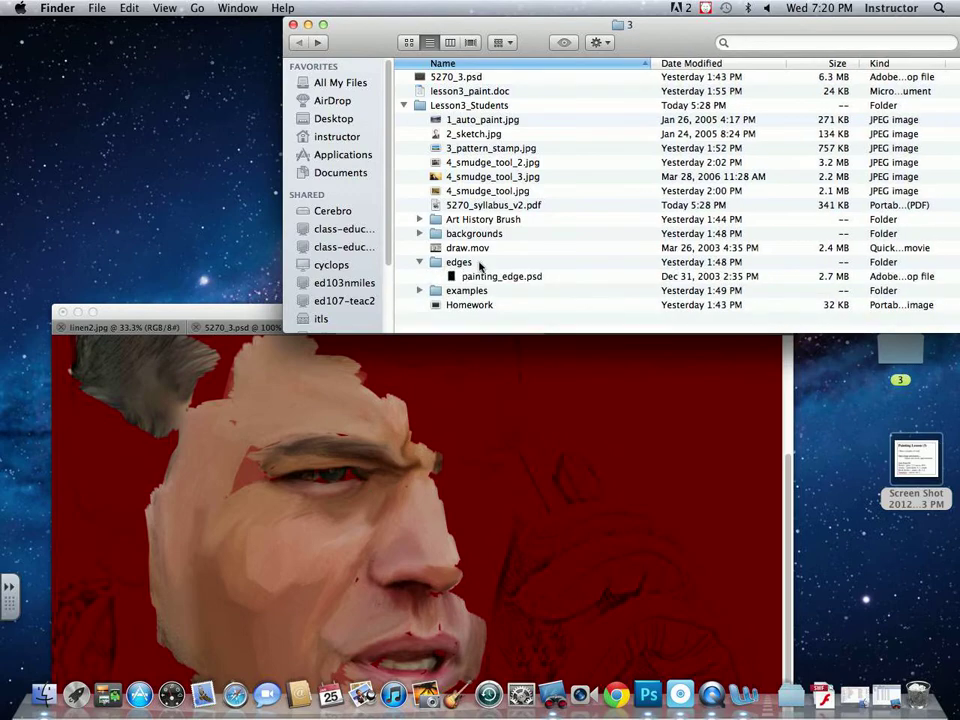
left_click(436, 277)
key("space")
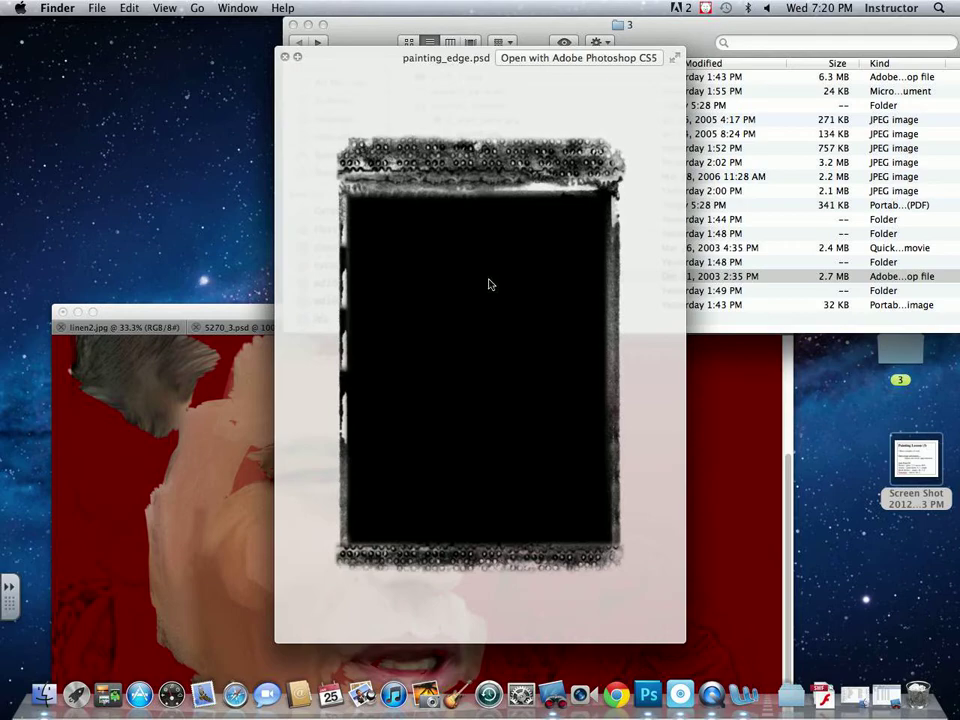
key("space")
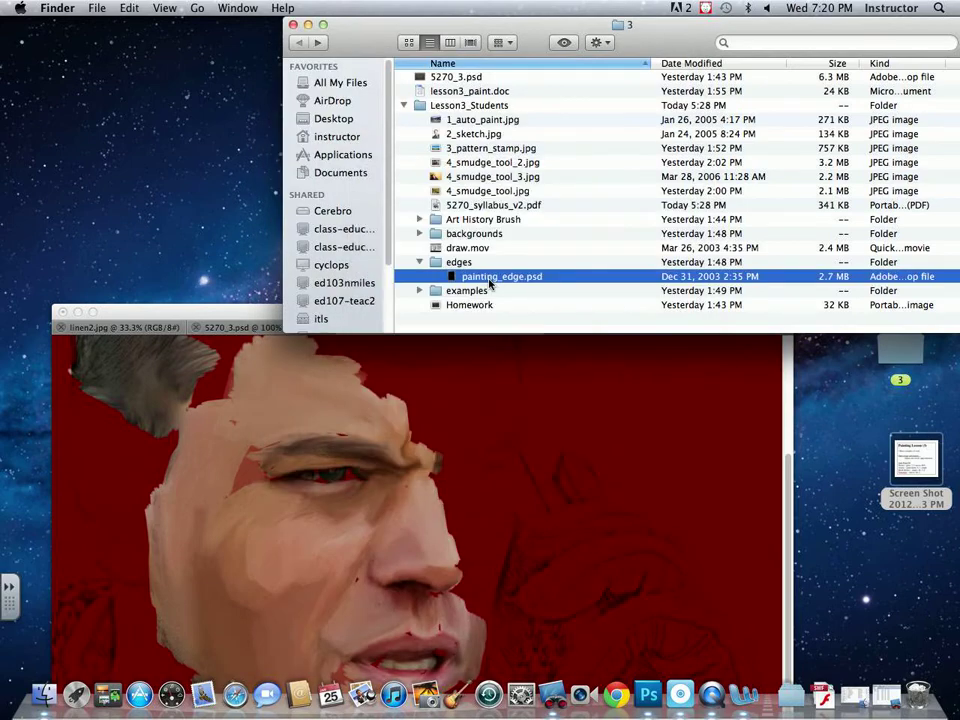
left_click(420, 291)
double_click(497, 302)
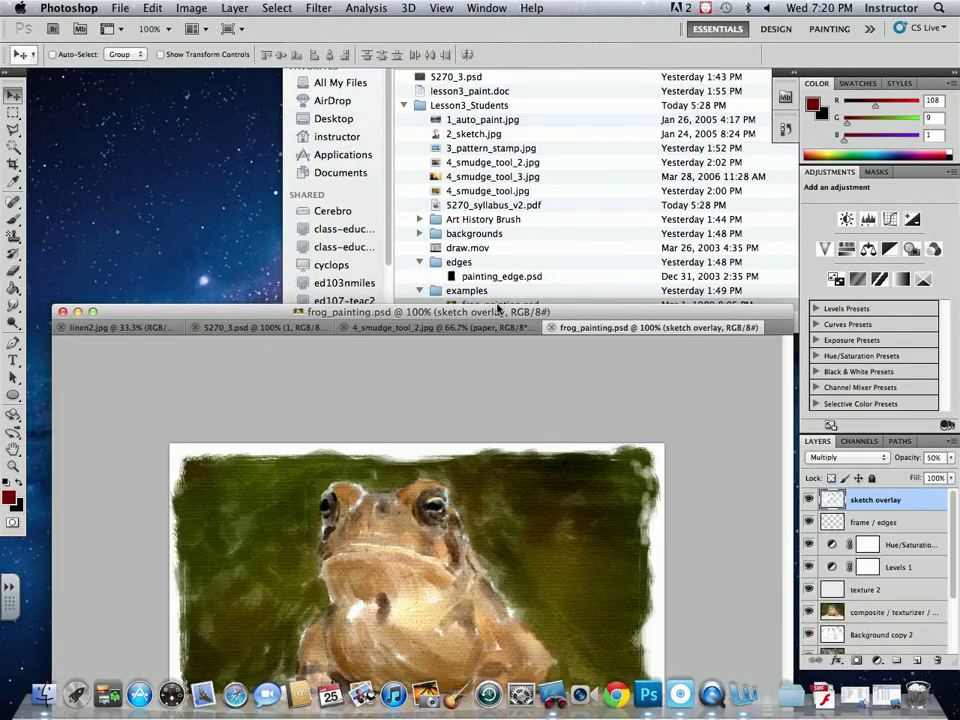
Hide the frog painting's layers down to the original photo, restore them, and close without saving.
left_click_drag(497, 310, 428, 72)
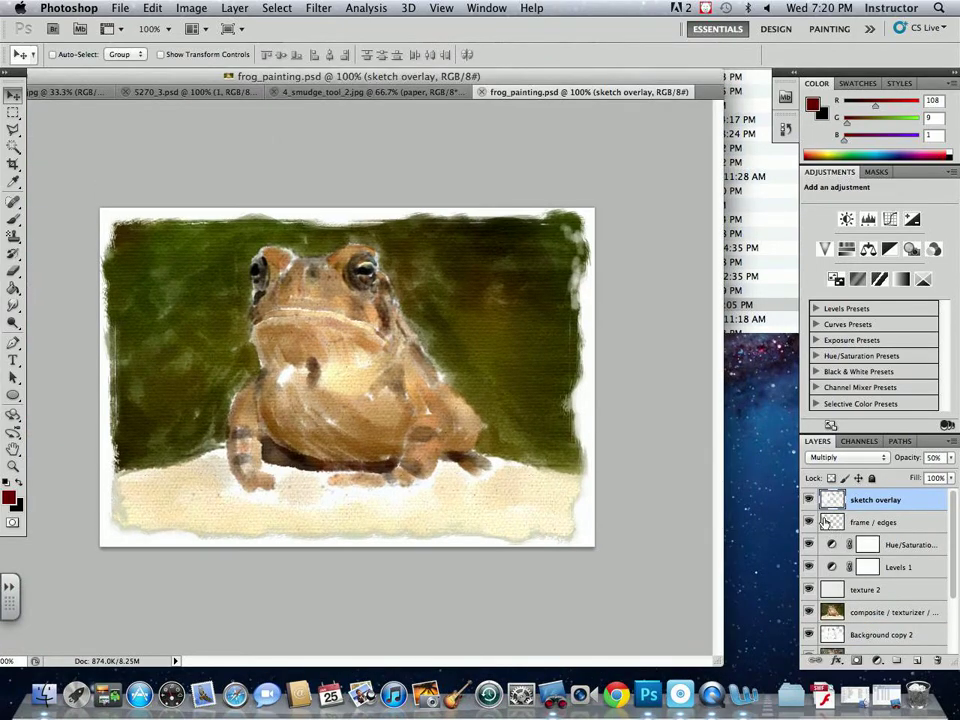
left_click_drag(810, 507, 806, 630)
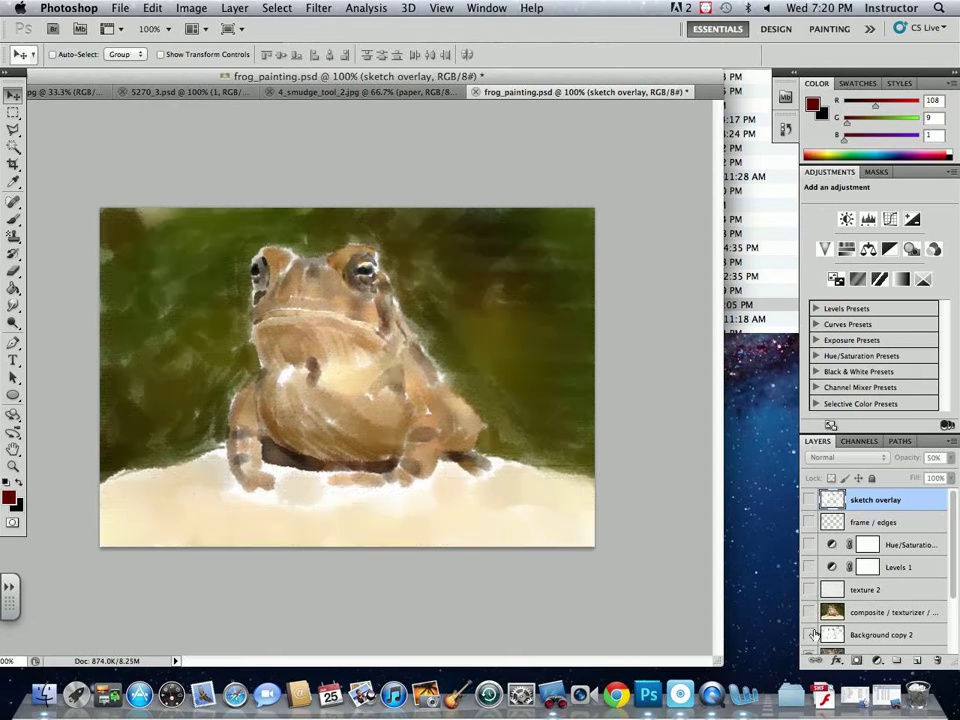
left_click_drag(957, 590, 958, 635)
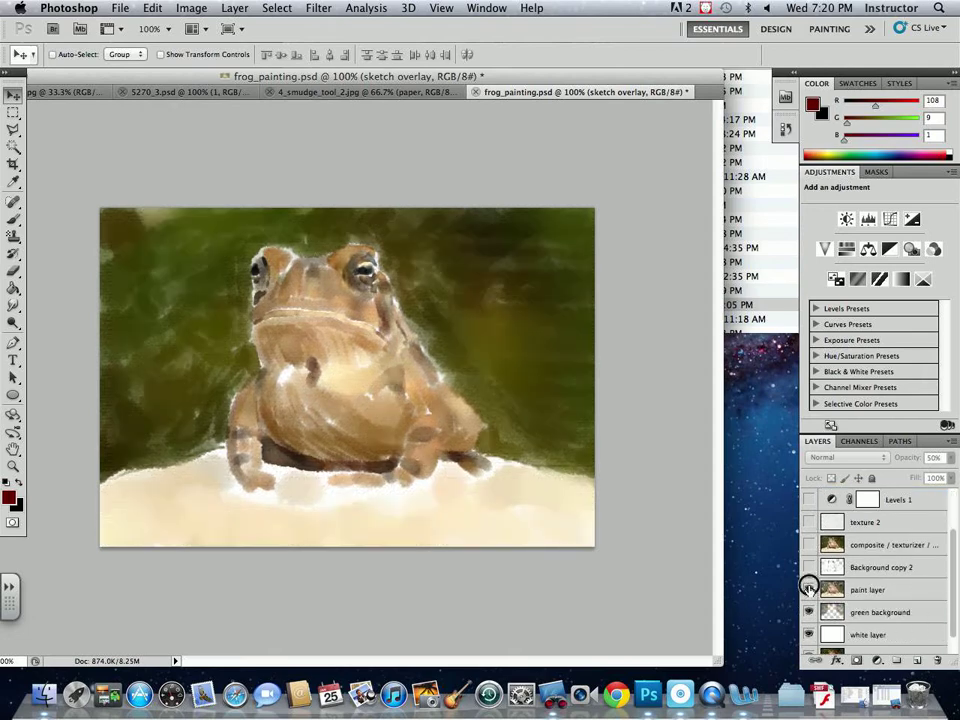
left_click(809, 589)
left_click(808, 610)
left_click(809, 634)
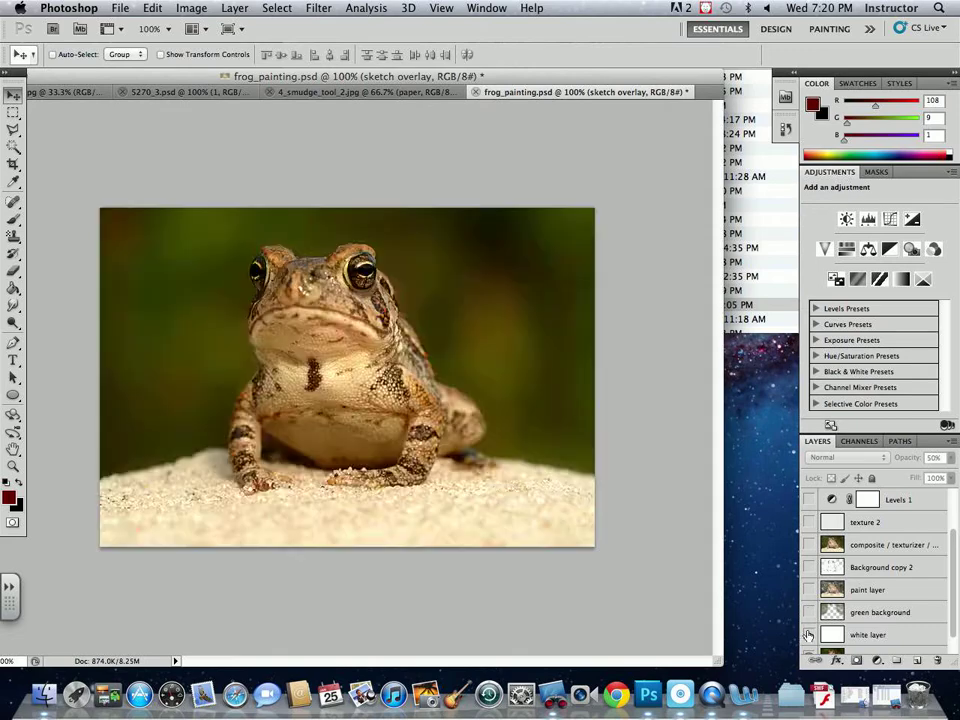
left_click(809, 634)
left_click_drag(809, 612, 809, 499)
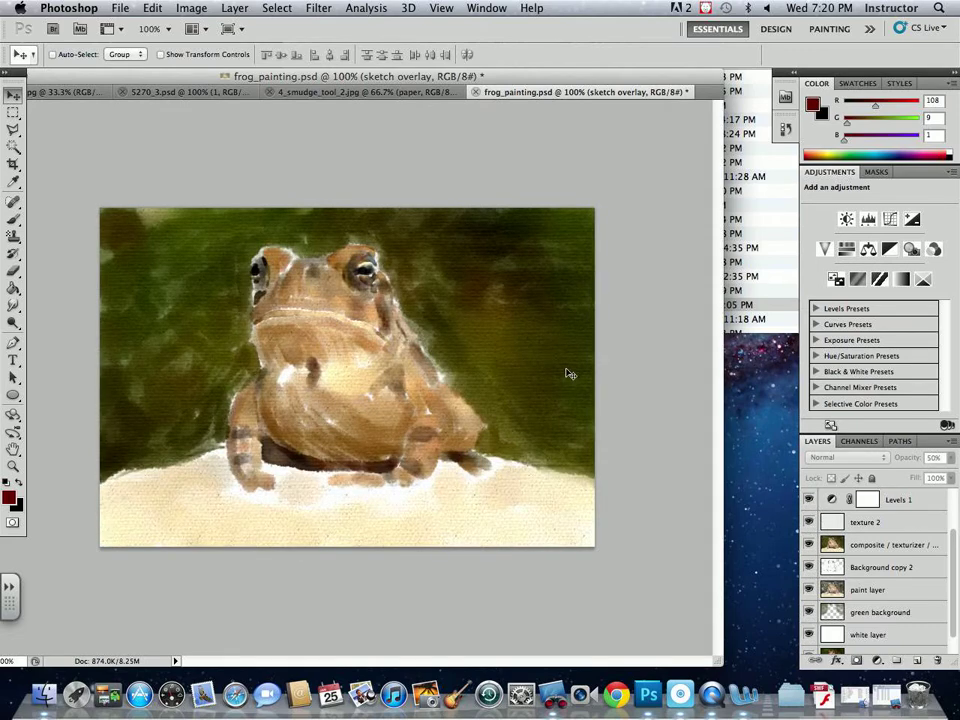
key("super+w")
left_click(448, 245)
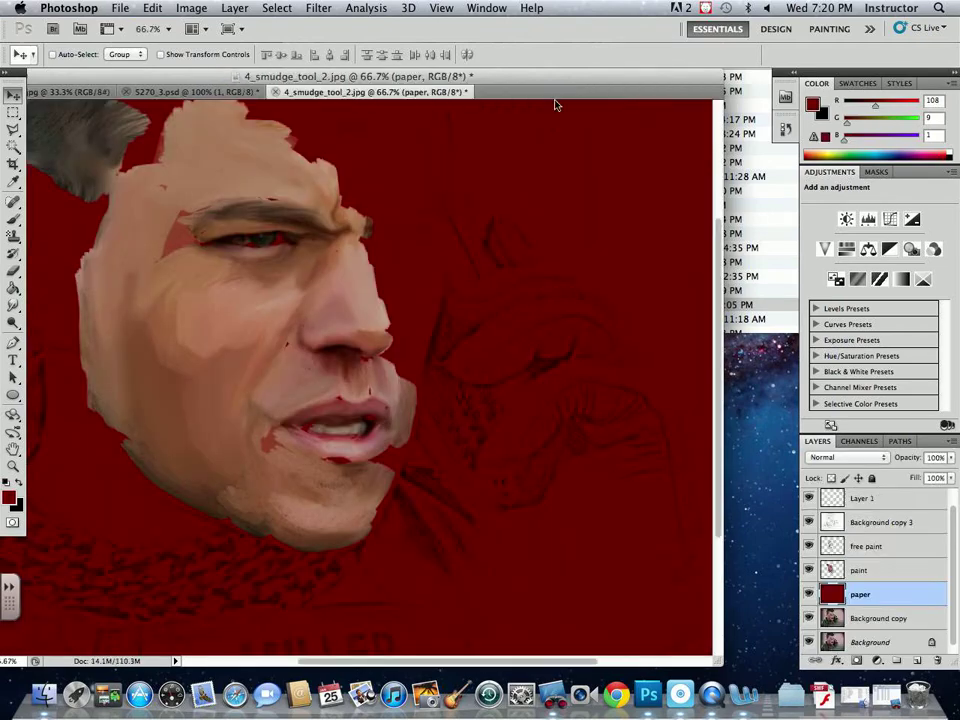
Collapse the examples, edges and Lesson3_Students folders in the Finder list.
key("F11")
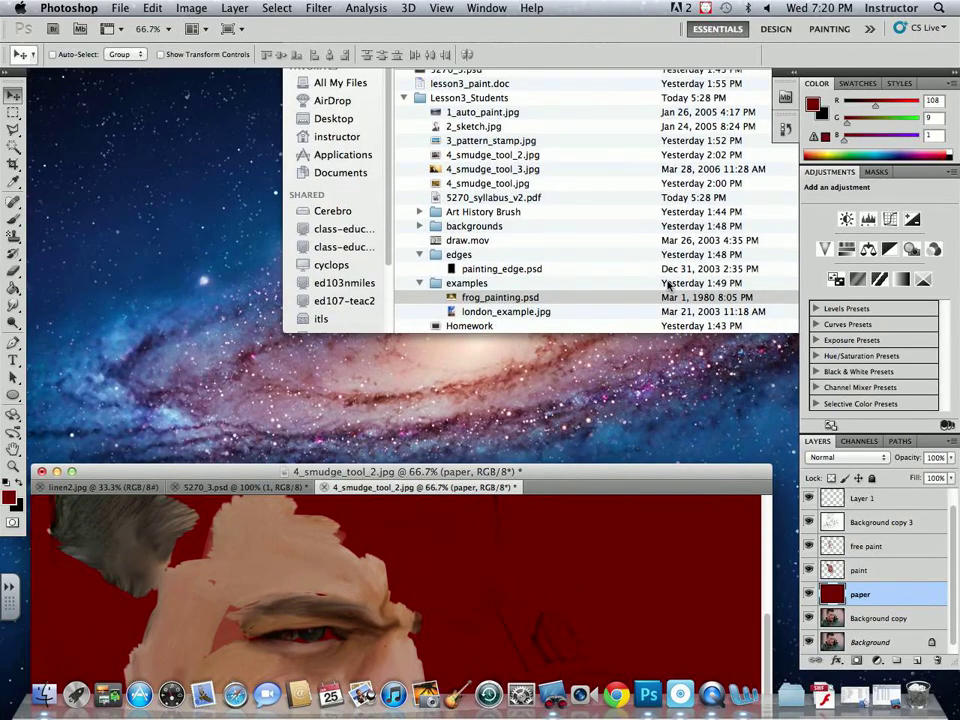
left_click(420, 290)
left_click(420, 287)
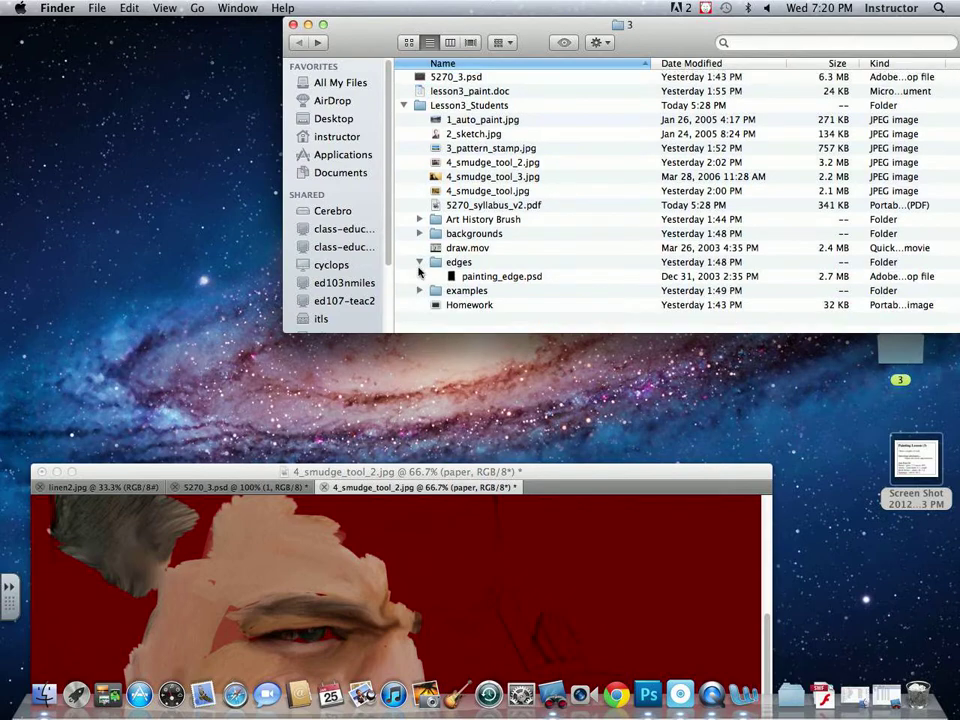
left_click(420, 262)
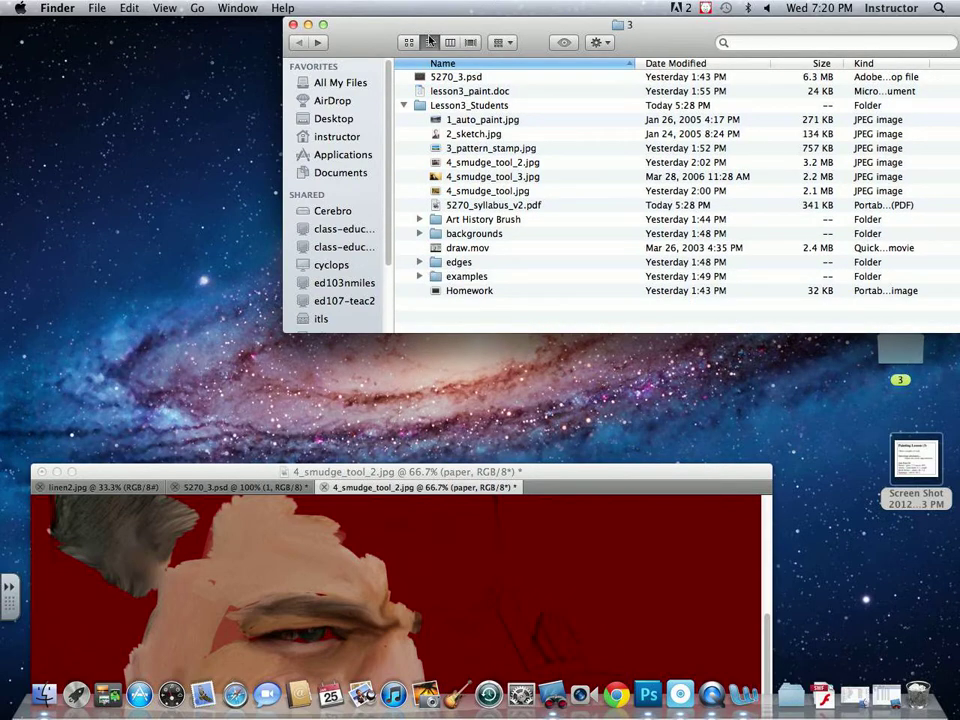
left_click(446, 80)
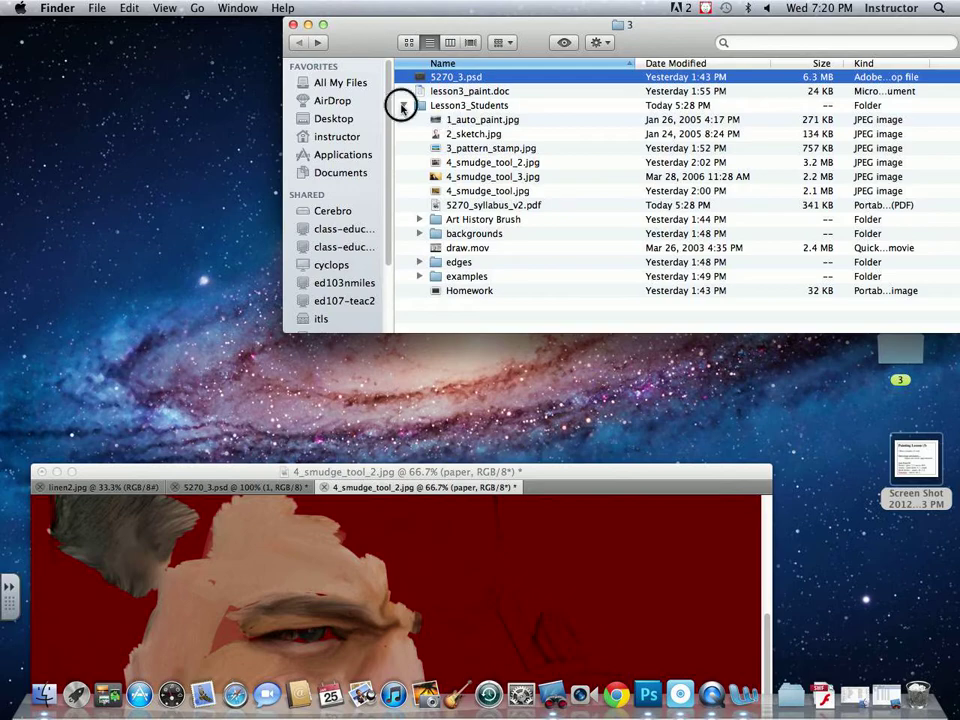
left_click(403, 105)
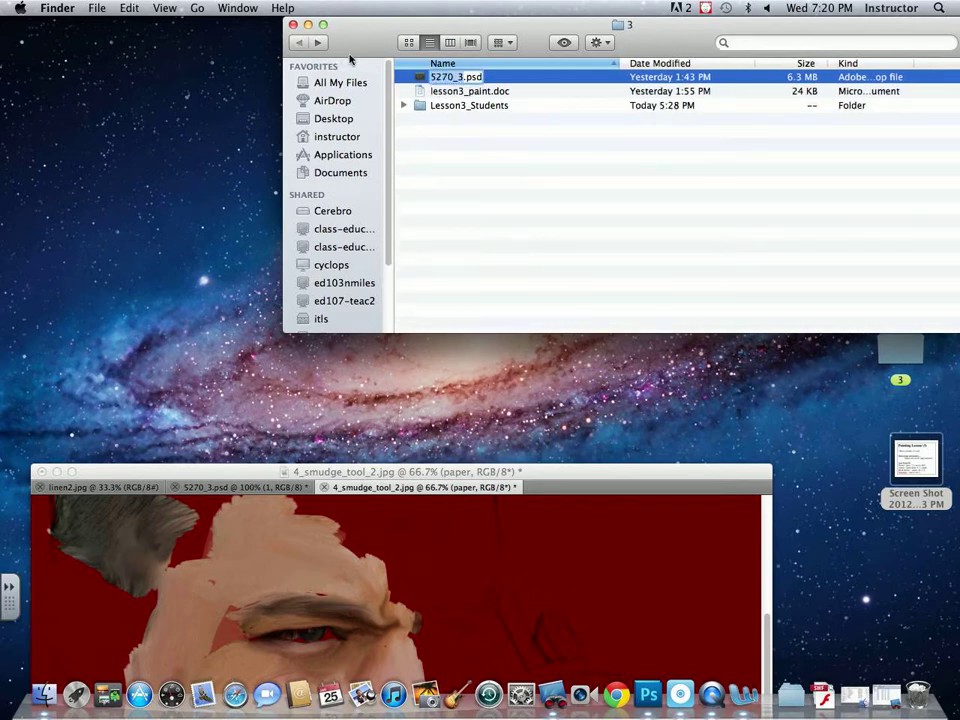
left_click(484, 143)
Open the Lesson3_Students folder and Quick Look the Homework assignment.
double_click(465, 106)
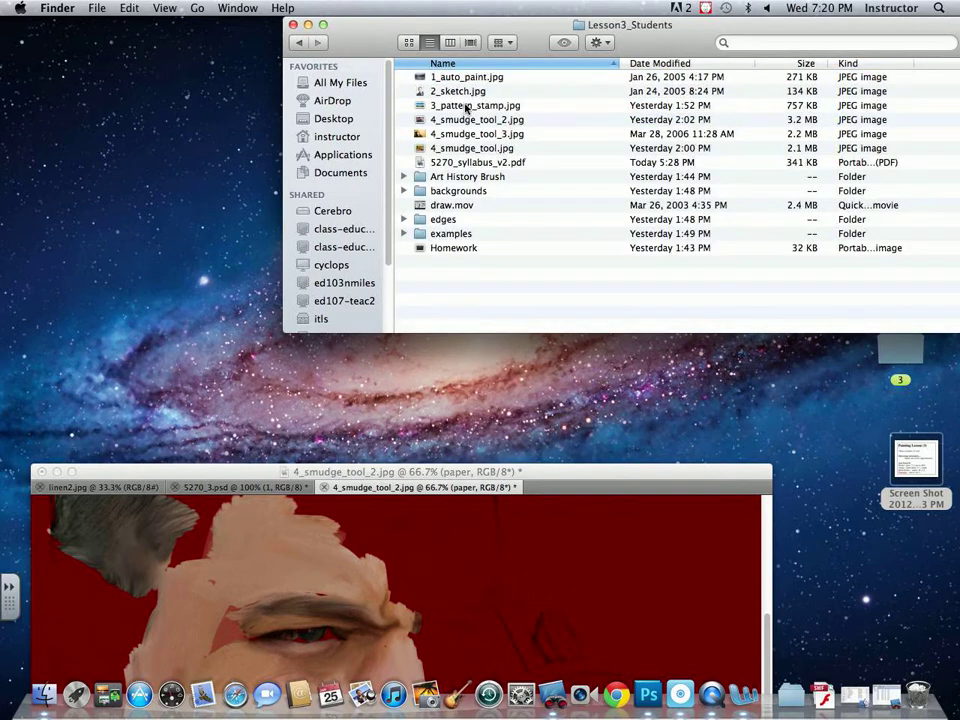
left_click(456, 250)
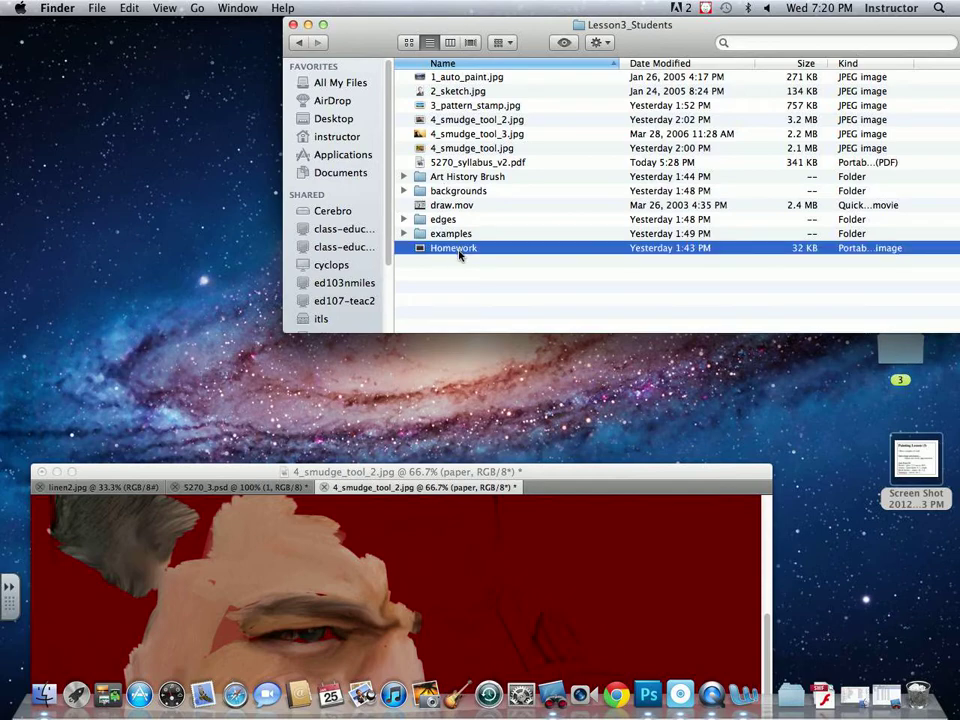
key("space")
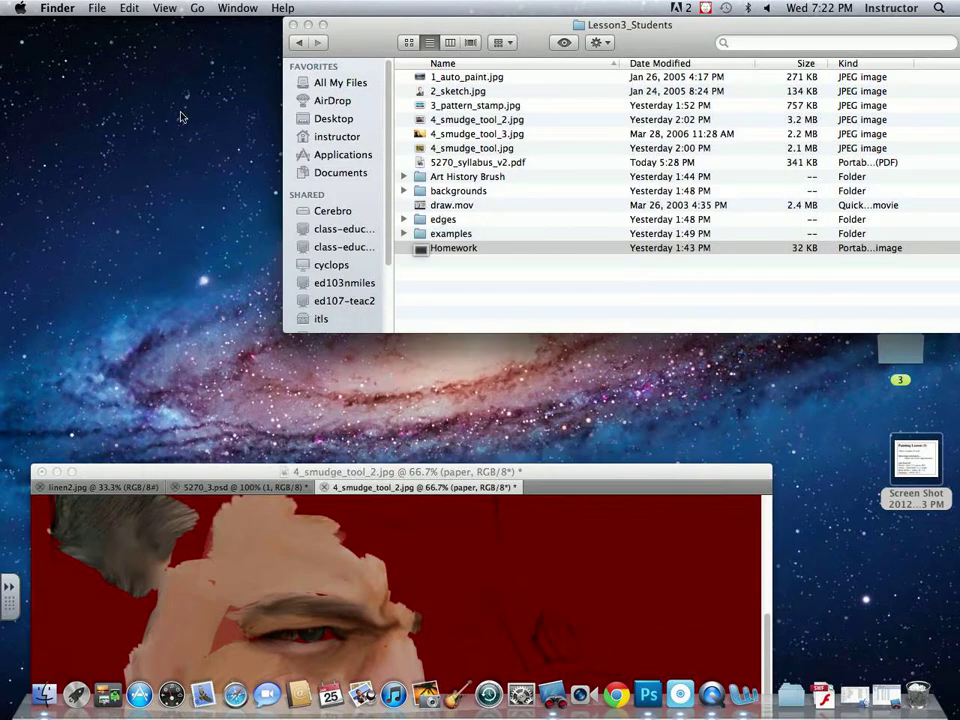
left_click(182, 113)
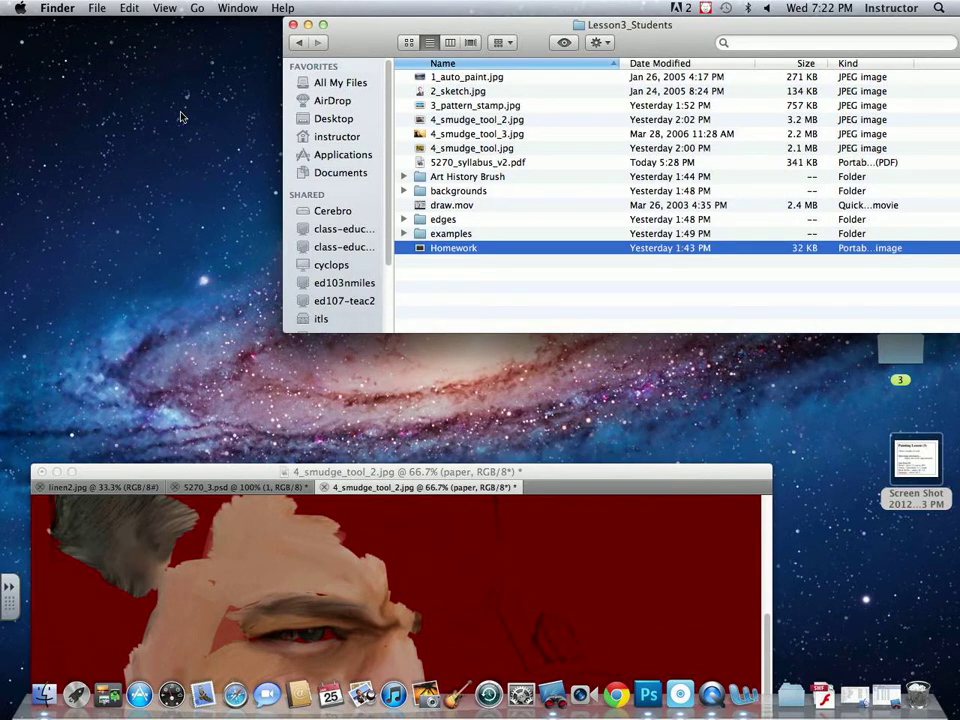